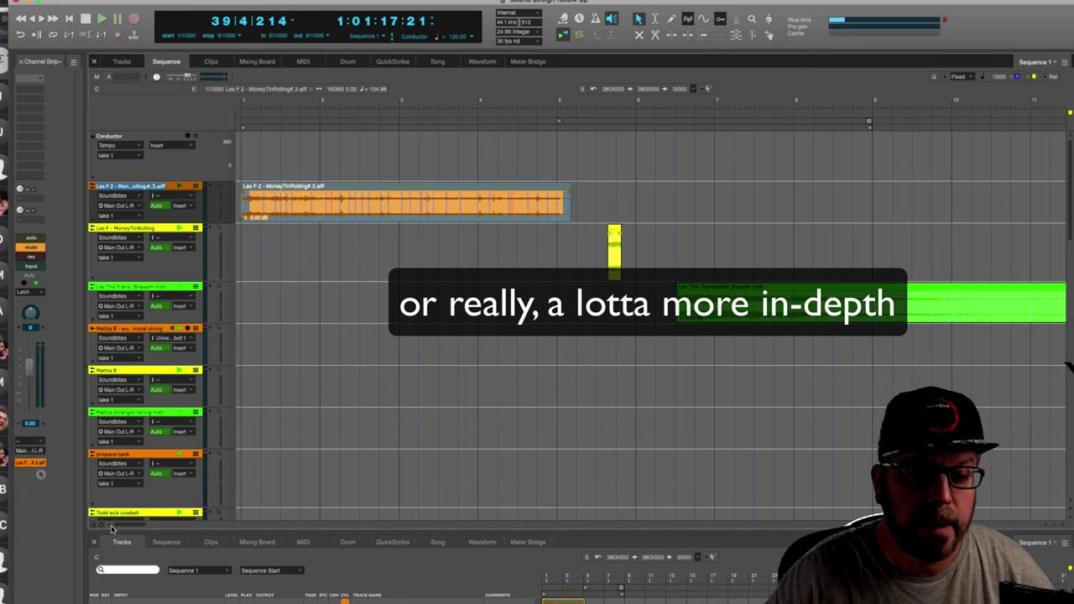
# Play the MoneyTinRolling recording from the sequence start, and replay the short processed hit and the Transformer Braaam clip from 5|3|090.
pyautogui.scroll(-1, 413, 344)
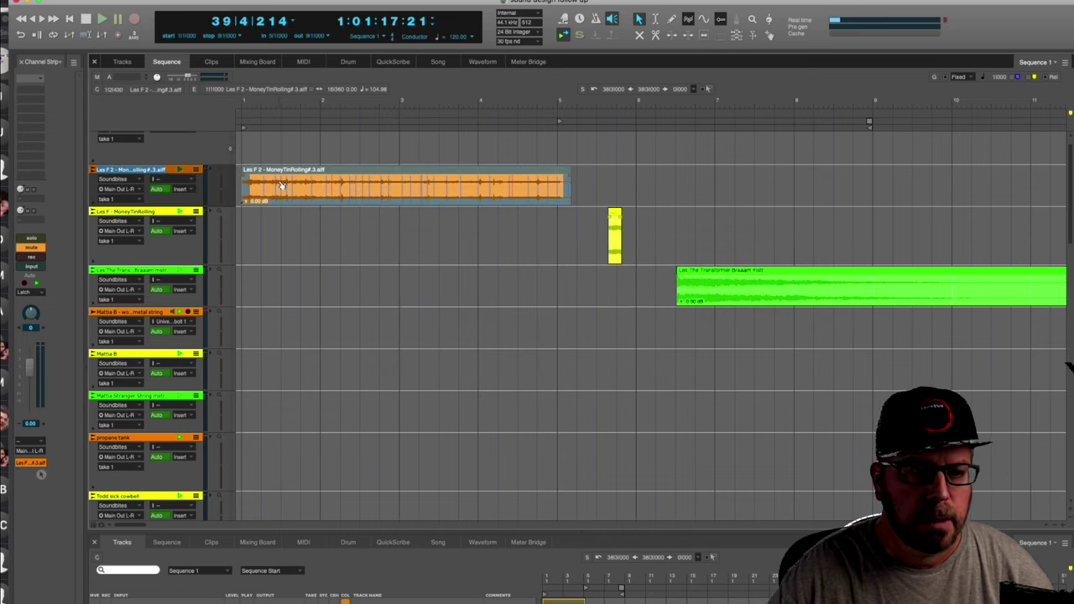
pyautogui.press('Return')
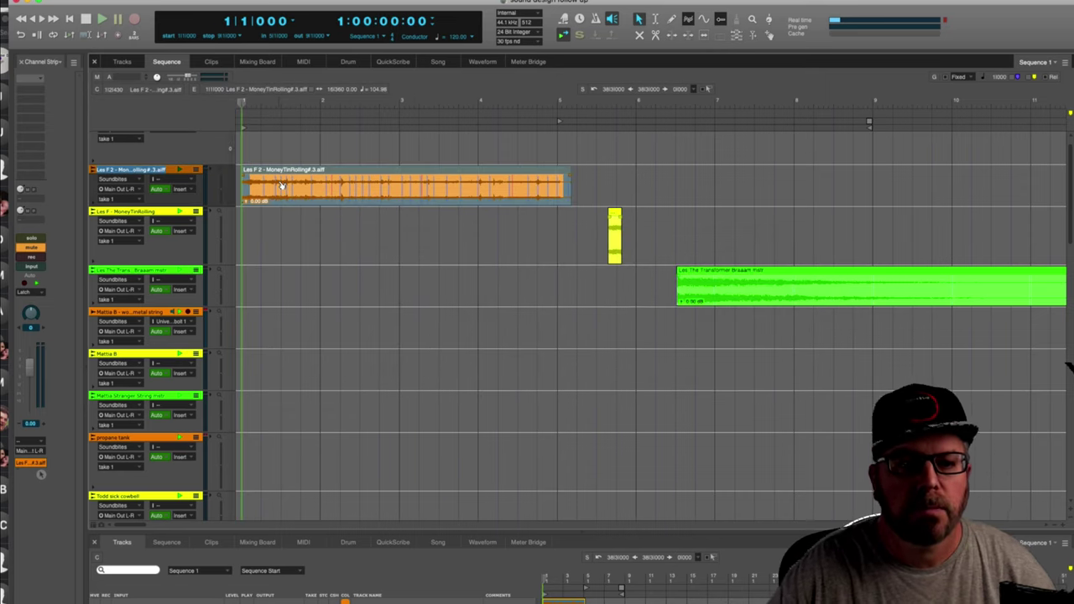
pyautogui.press('space')
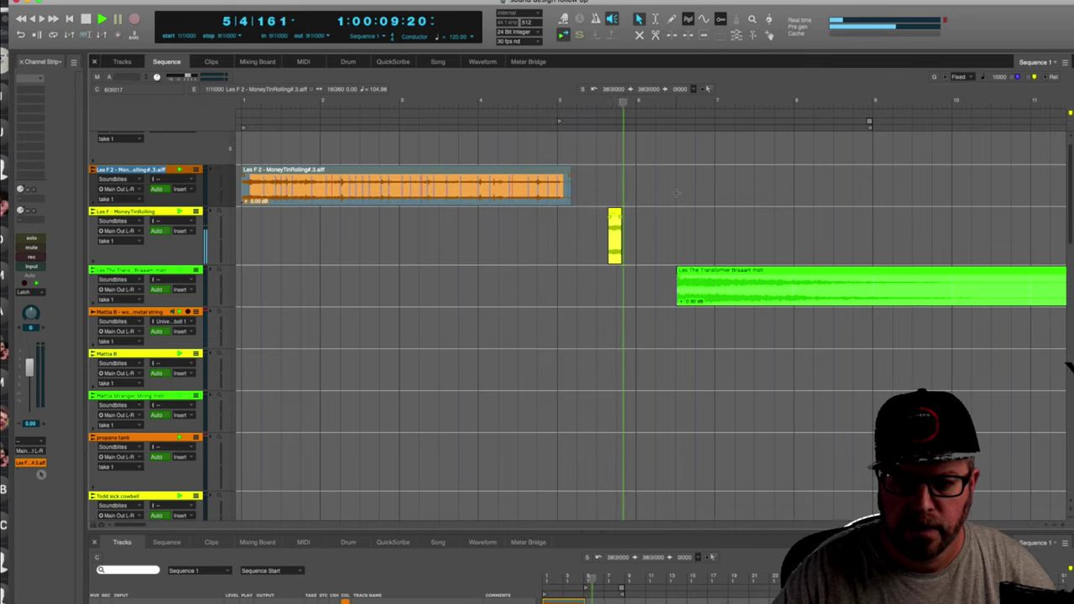
pyautogui.click(595, 105)
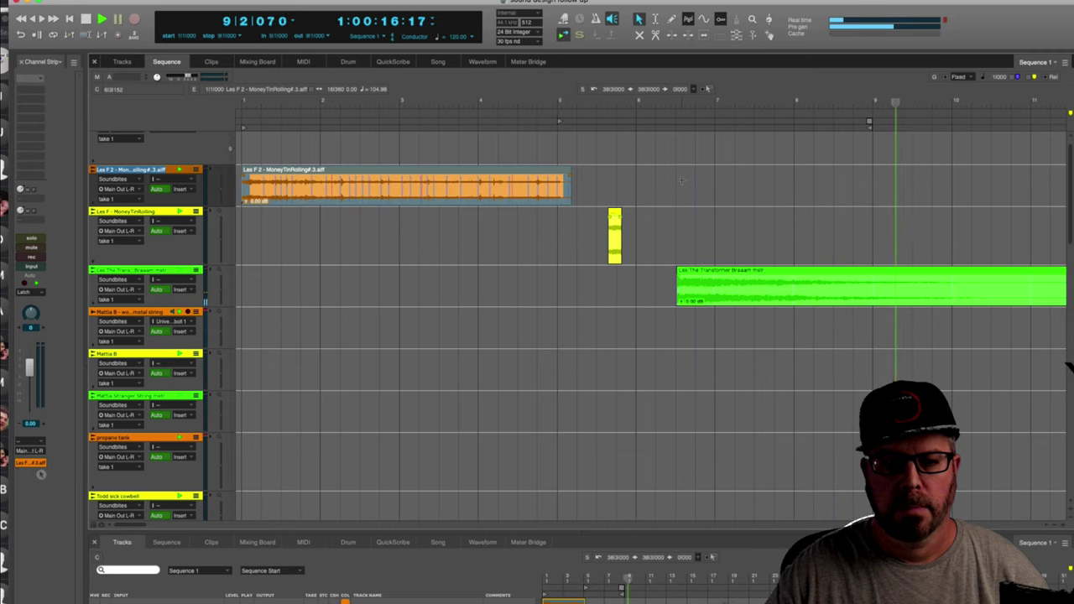
pyautogui.press('space')
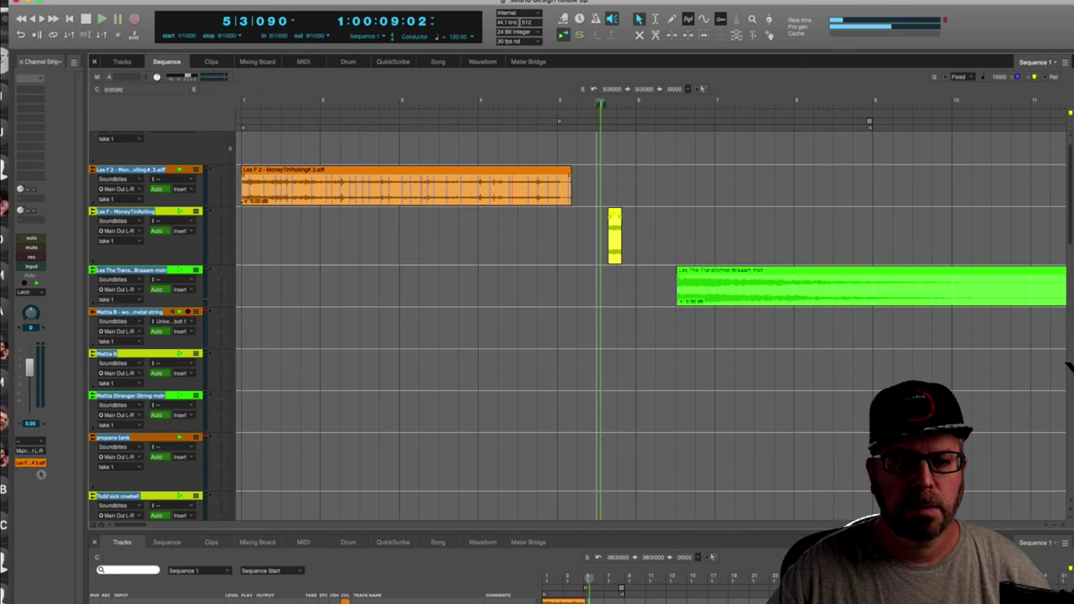
pyautogui.press('space')
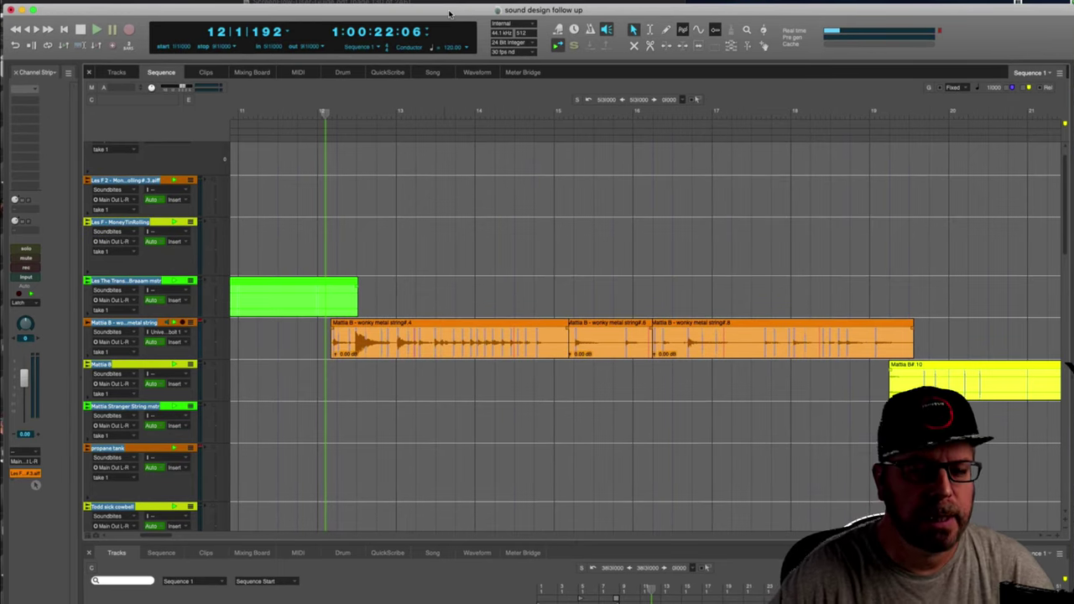
# Listen to the wonky metal string recordings, and replay the short yellow clip and the Stranger String clip from 19|1|455.
pyautogui.click(416, 178)
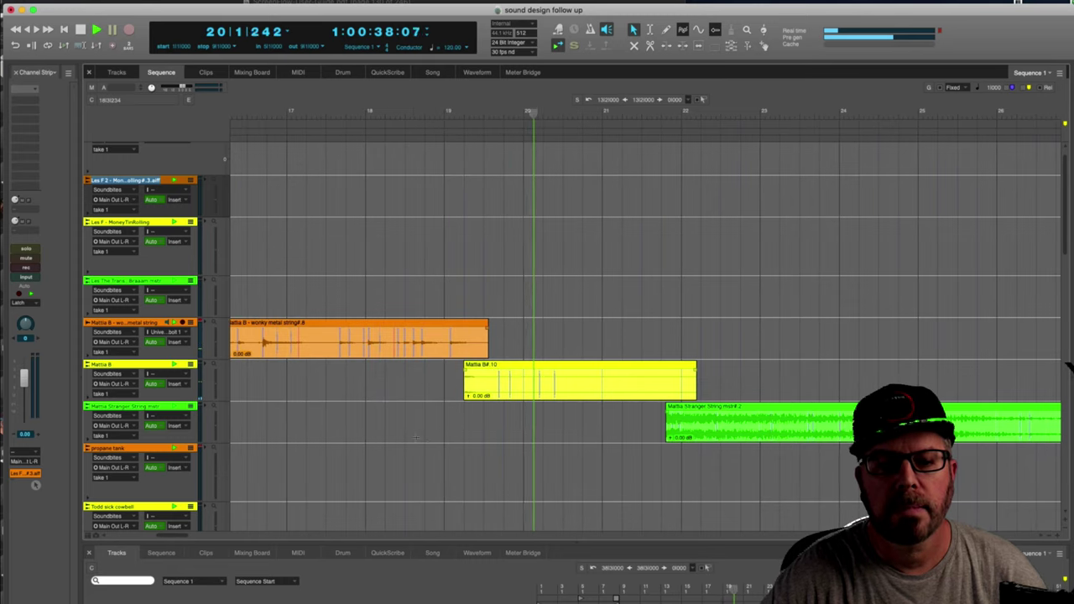
pyautogui.click(459, 113)
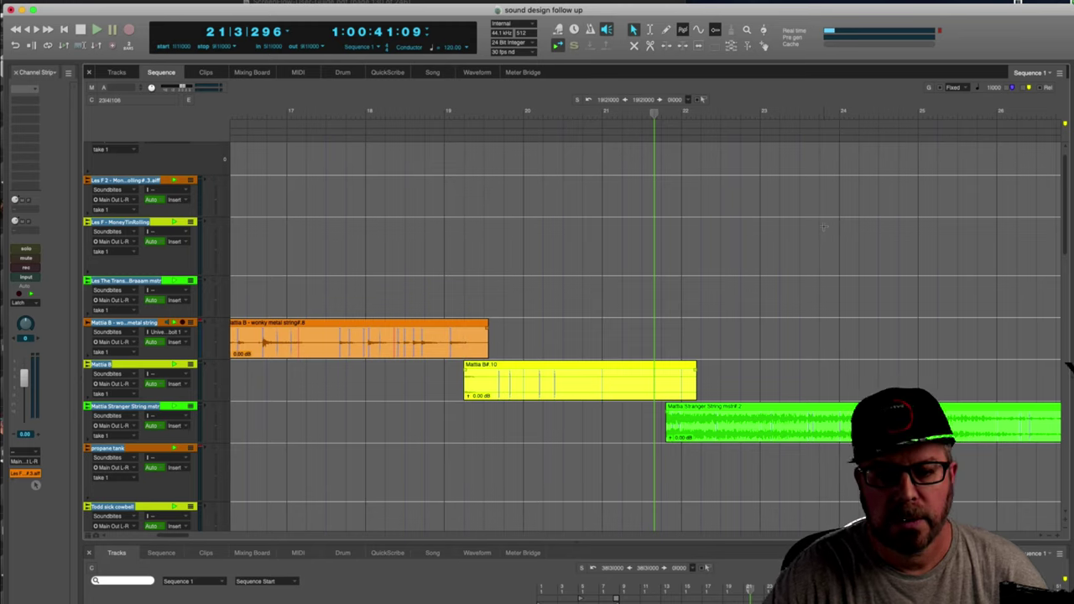
pyautogui.press('space')
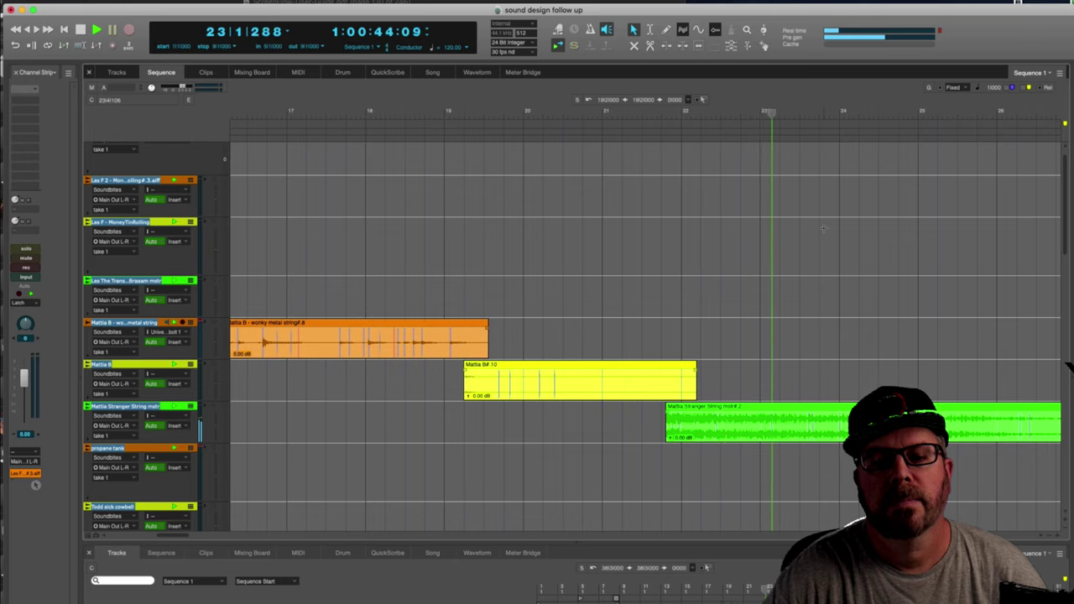
pyautogui.press('space')
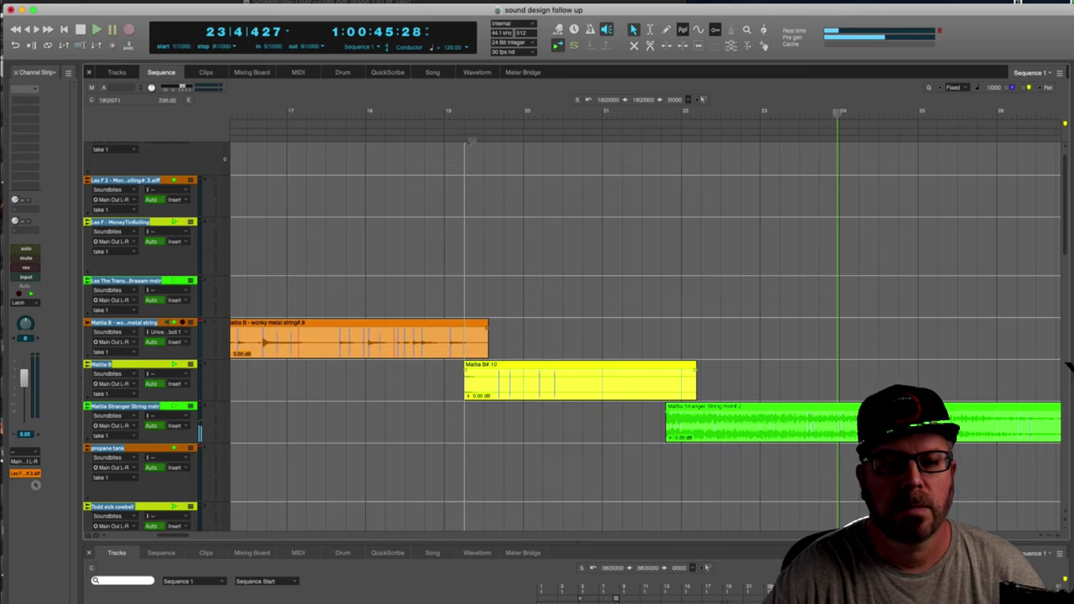
pyautogui.click(464, 119)
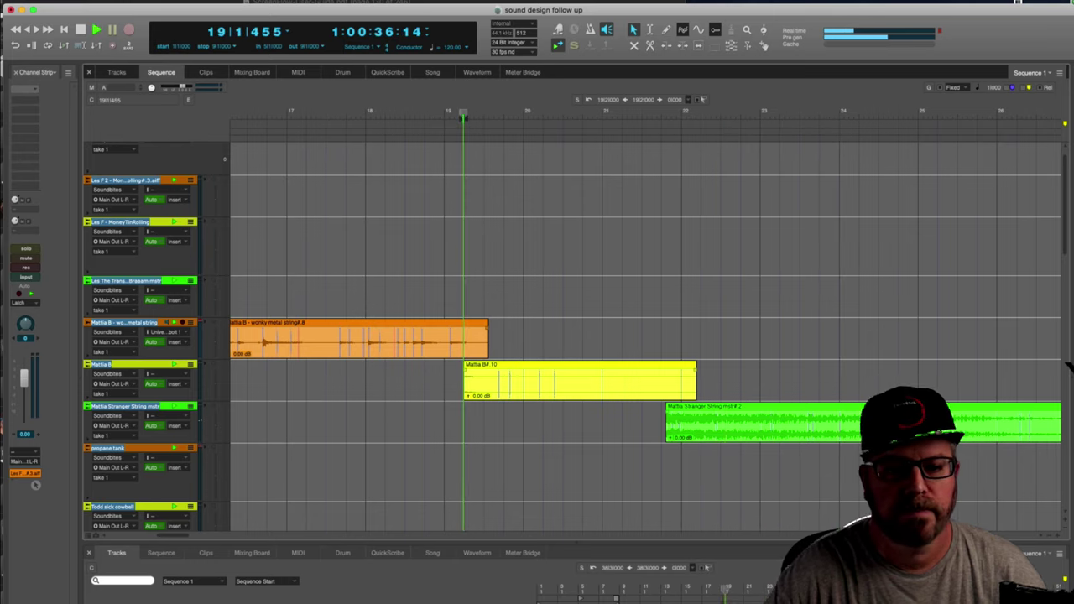
pyautogui.press('space')
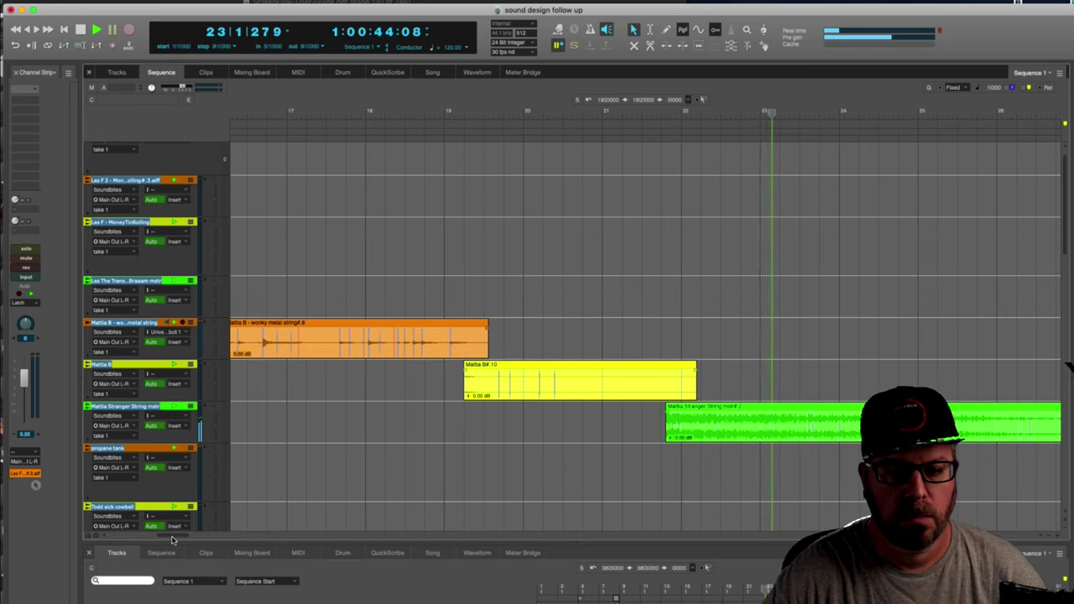
pyautogui.moveTo(172, 537); pyautogui.dragTo(195, 537)
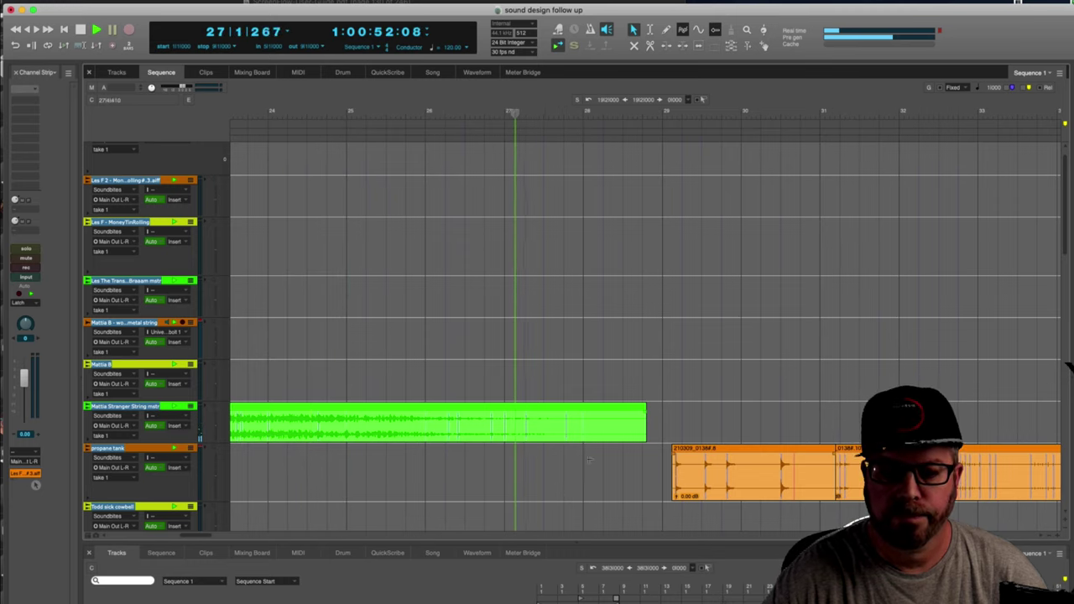
# Listen to the propane tank recordings, and replay the sick cowbell and Mega Cow clips from 36|2|165.
pyautogui.scroll(-2, 753, 272)
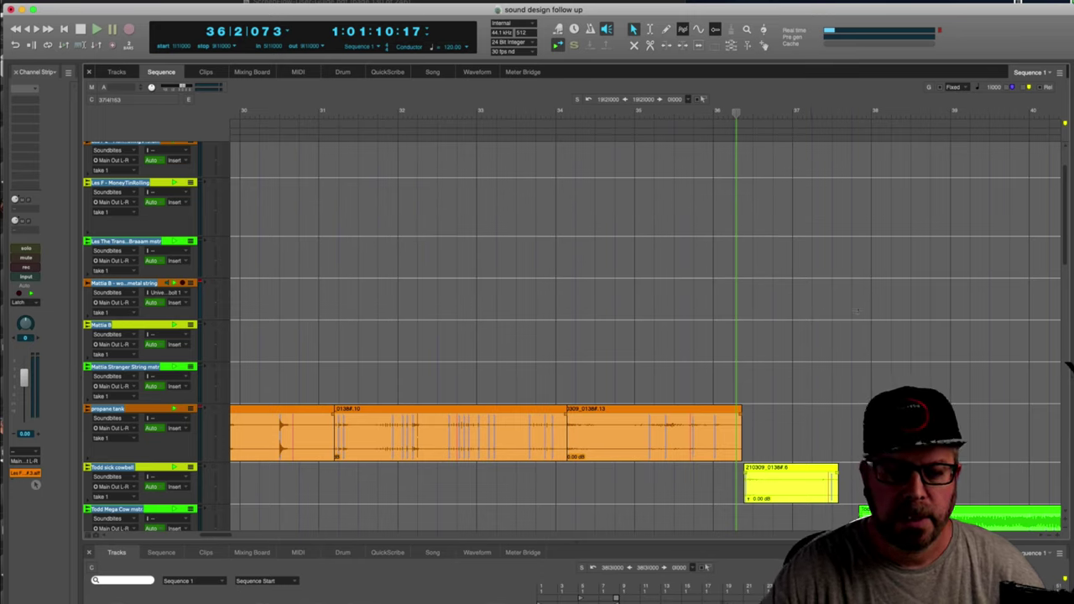
pyautogui.press('space')
pyautogui.scroll(-2, 872, 323)
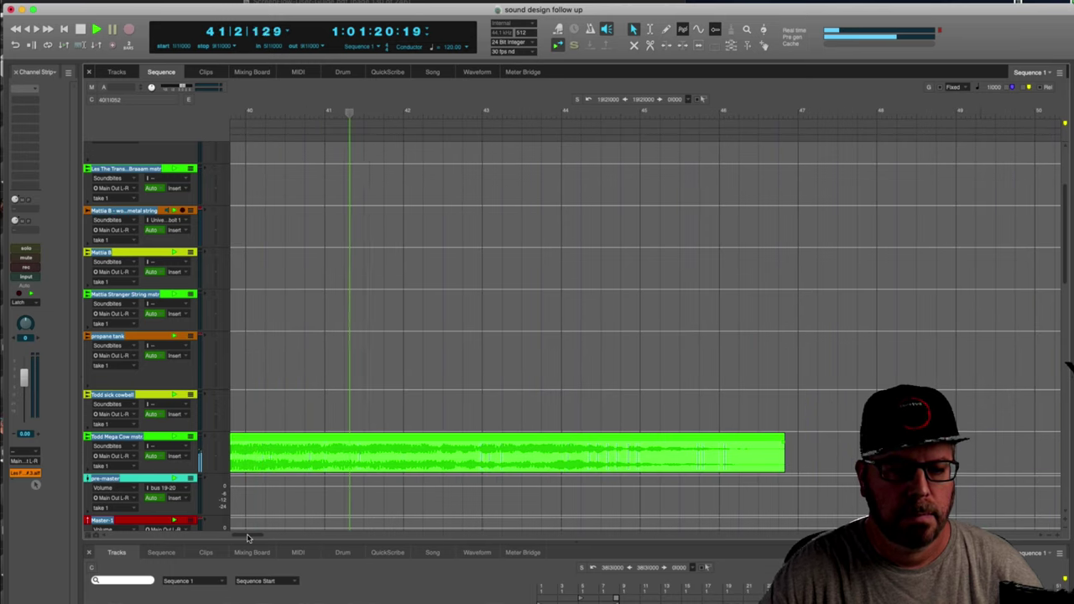
pyautogui.moveTo(247, 537); pyautogui.dragTo(224, 536)
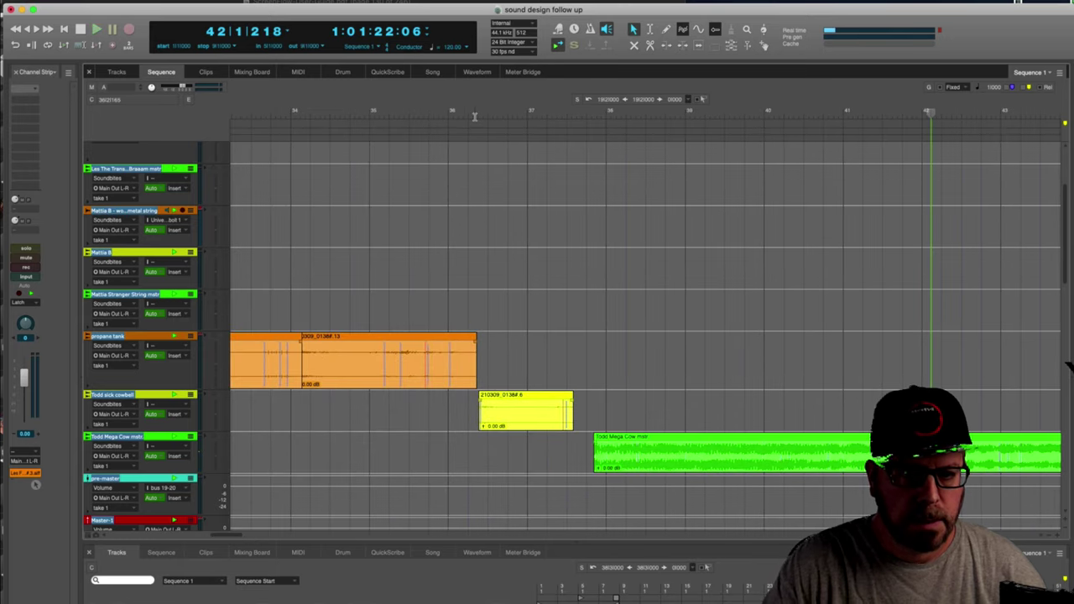
pyautogui.click(474, 114)
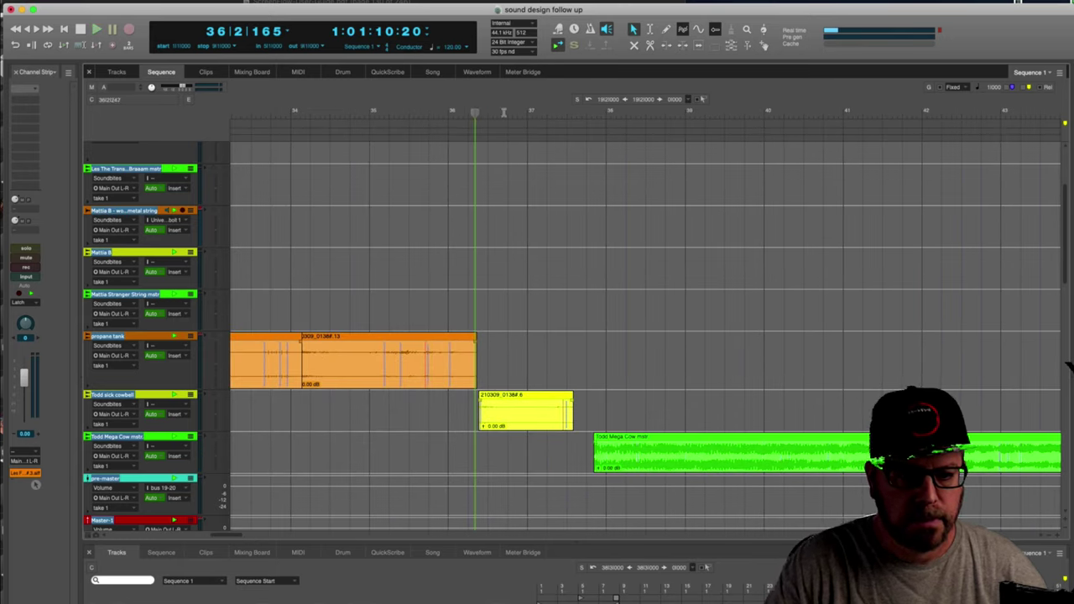
pyautogui.press('space')
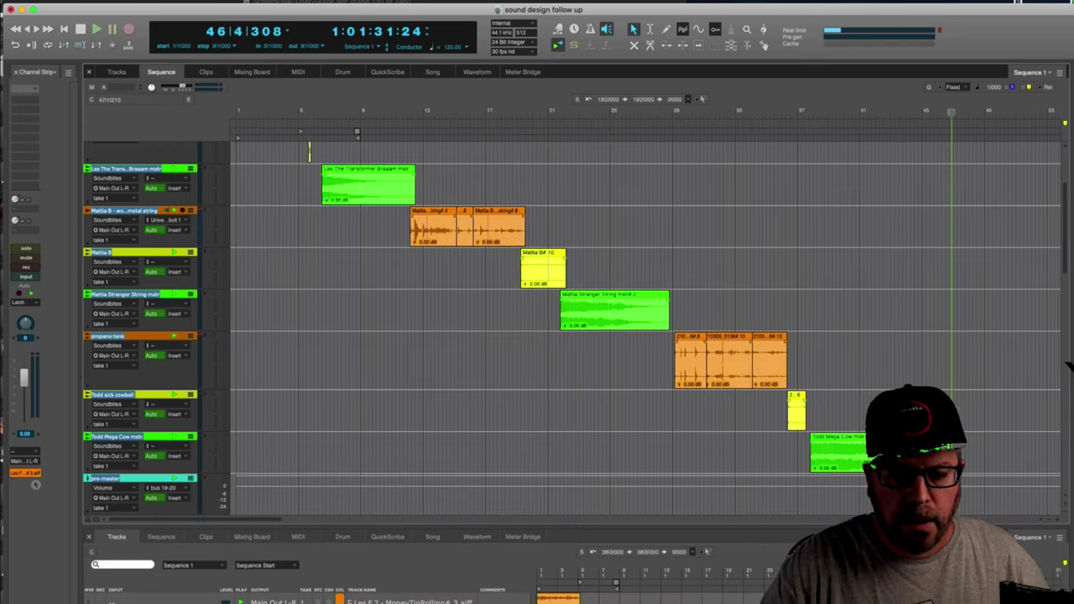
pyautogui.scroll(3, 923, 360)
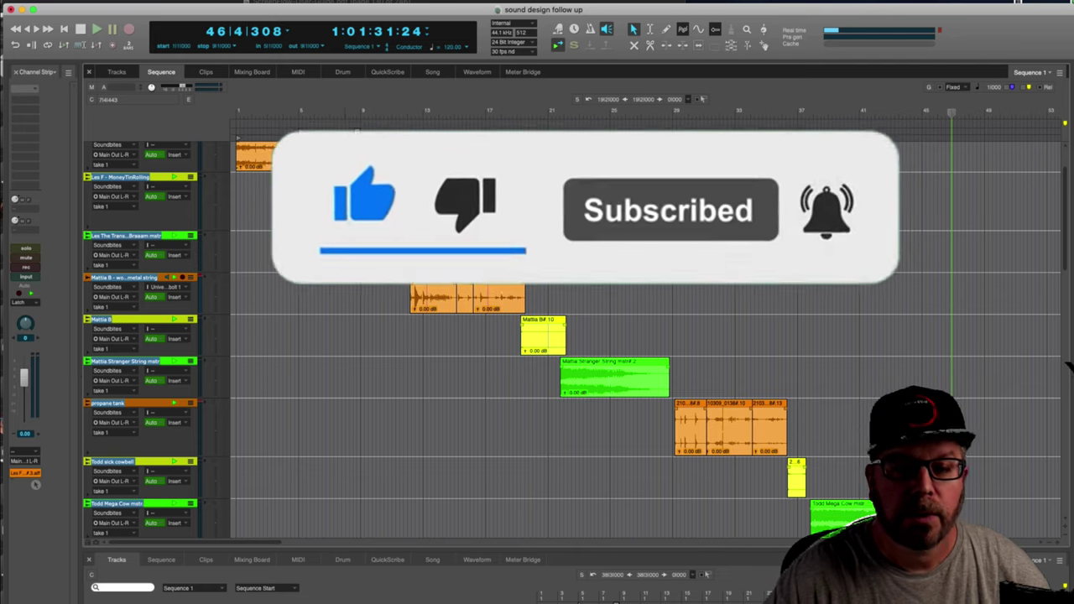
pyautogui.scroll(1, 549, 250)
pyautogui.scroll(-3, 550, 250)
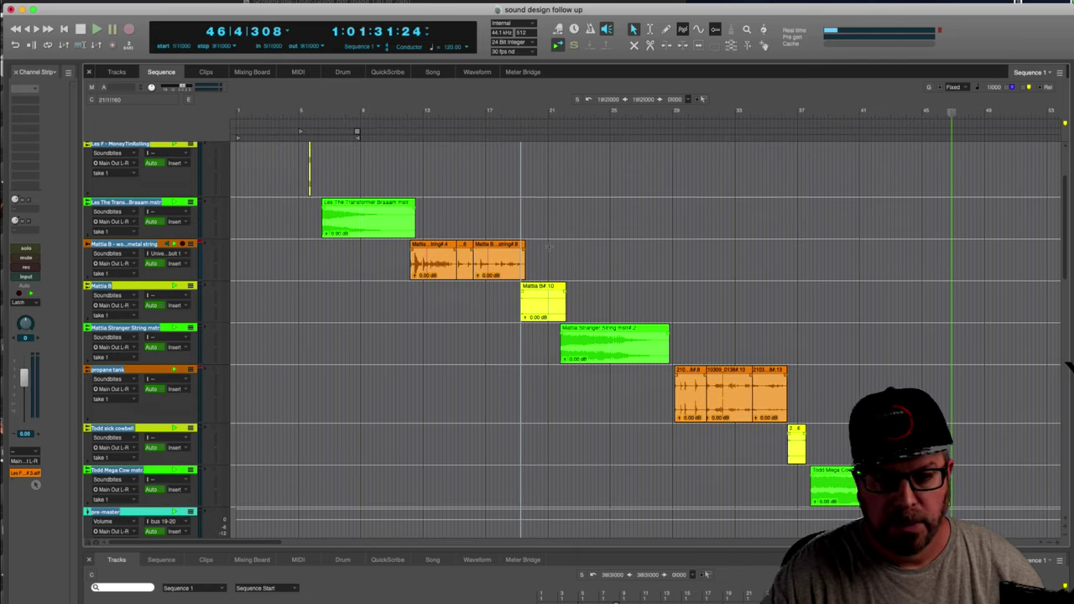
pyautogui.scroll(5, 549, 247)
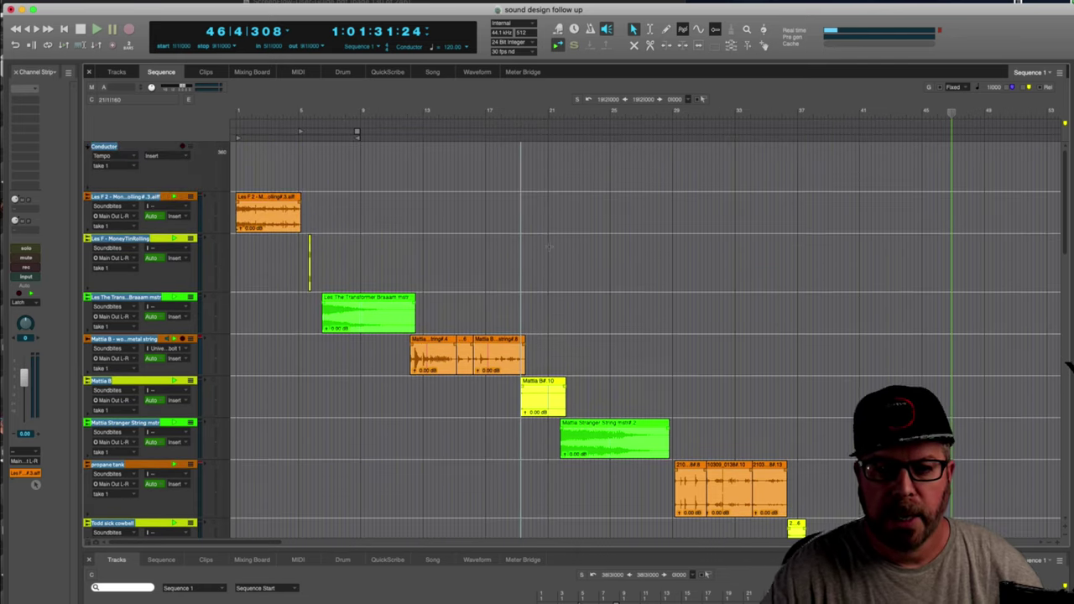
pyautogui.scroll(-3, 550, 247)
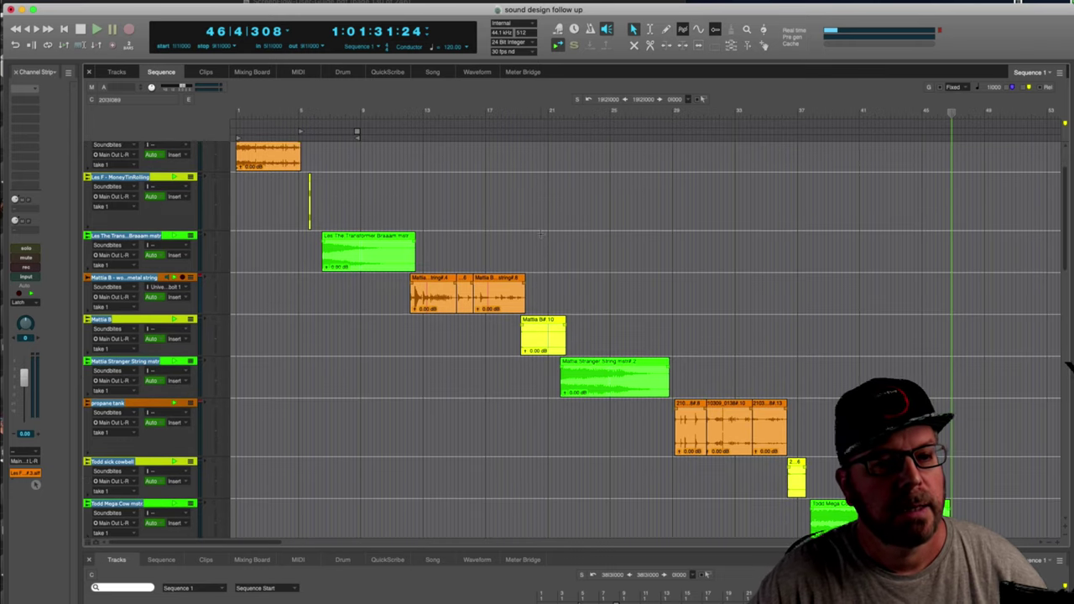
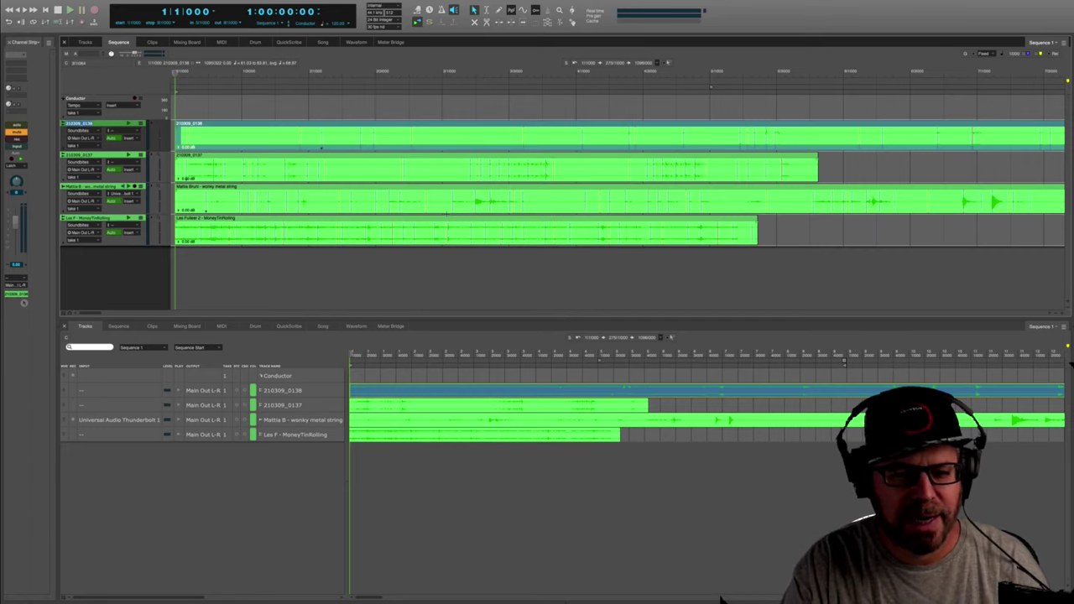
# Select the MoneyTinRolling recording on the lowest track and play it from the start to find usable hits.
pyautogui.click(240, 220)
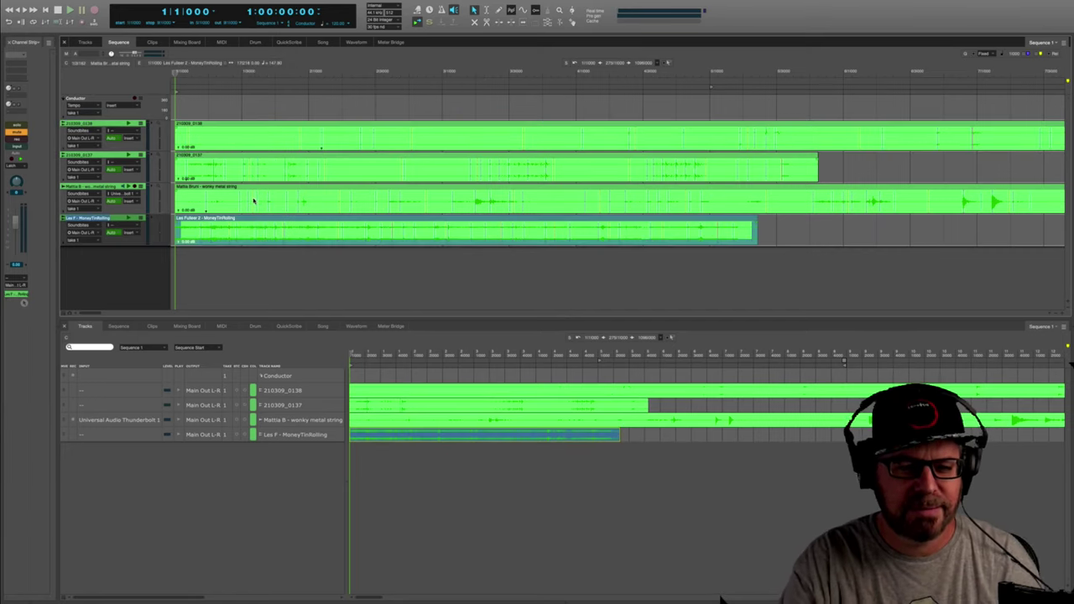
pyautogui.click(254, 201)
pyautogui.click(254, 233)
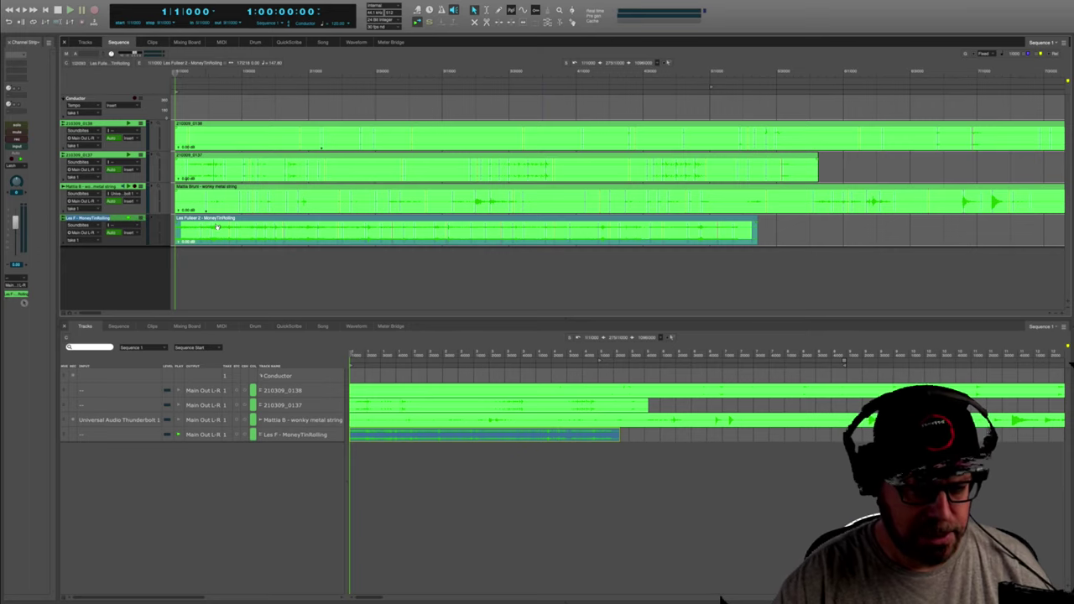
pyautogui.press('space')
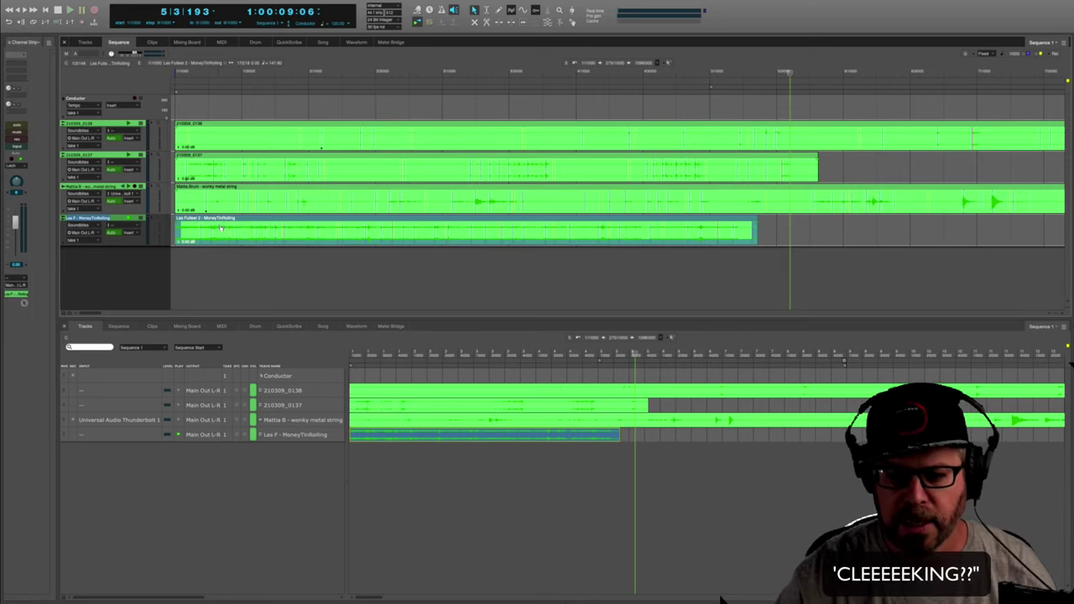
pyautogui.press('Return')
pyautogui.press('space')
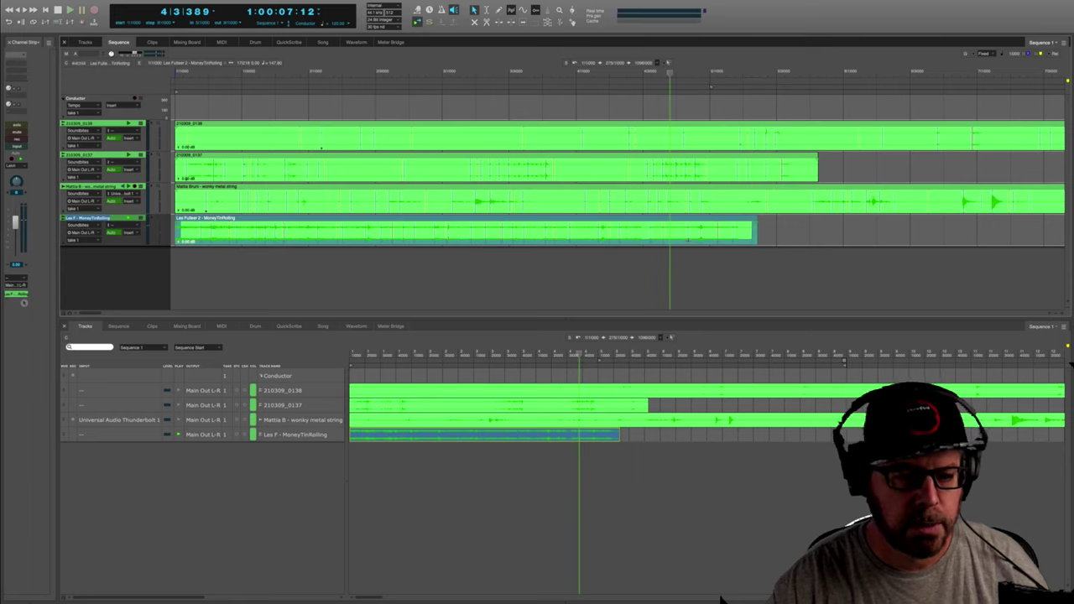
# Cut one short hit out of the MoneyTinRolling recording with adjusted edges, and merge it into its own soundbite.
pyautogui.click(320, 264)
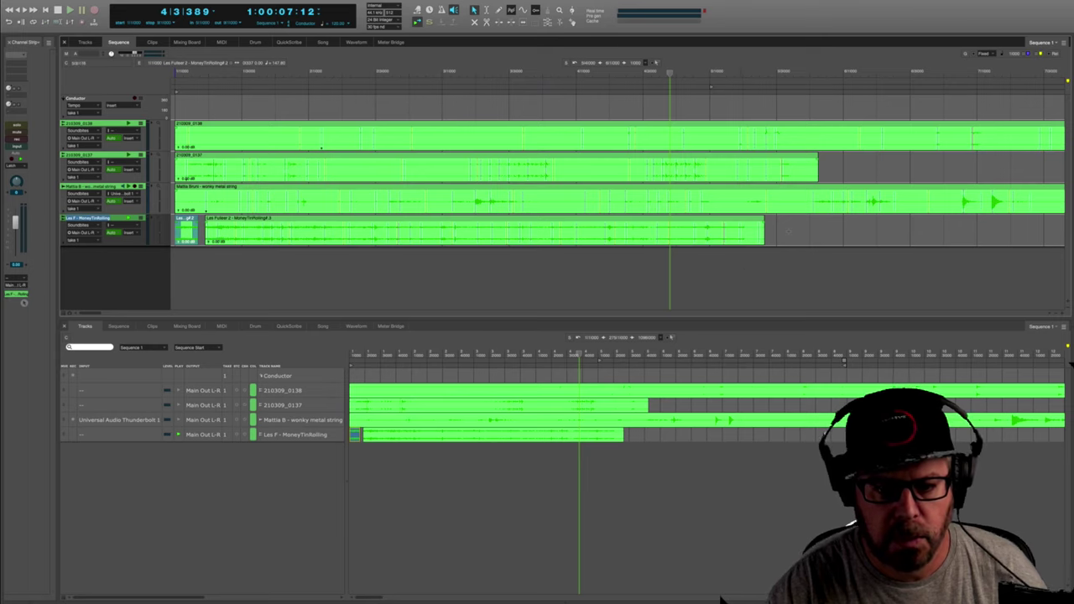
pyautogui.click(363, 45)
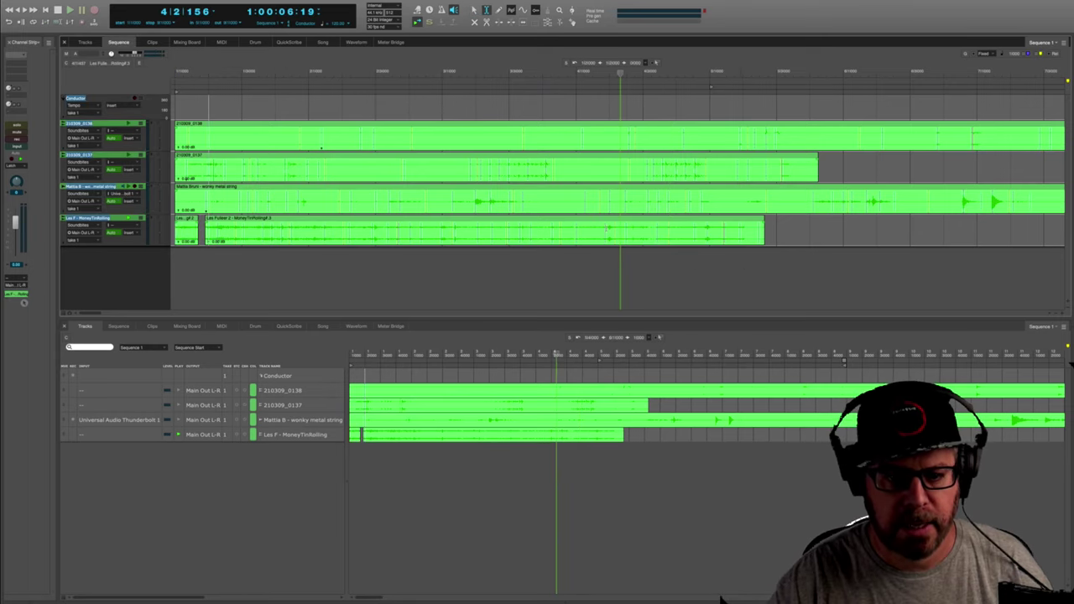
pyautogui.click(608, 229)
pyautogui.moveTo(611, 228); pyautogui.dragTo(610, 231)
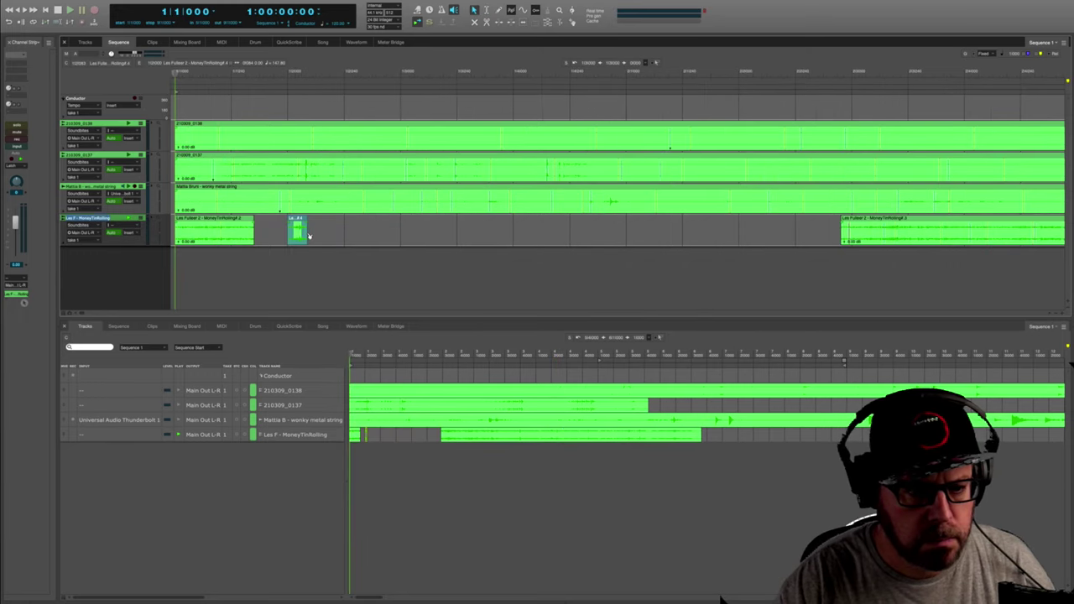
pyautogui.moveTo(345, 240); pyautogui.dragTo(354, 241)
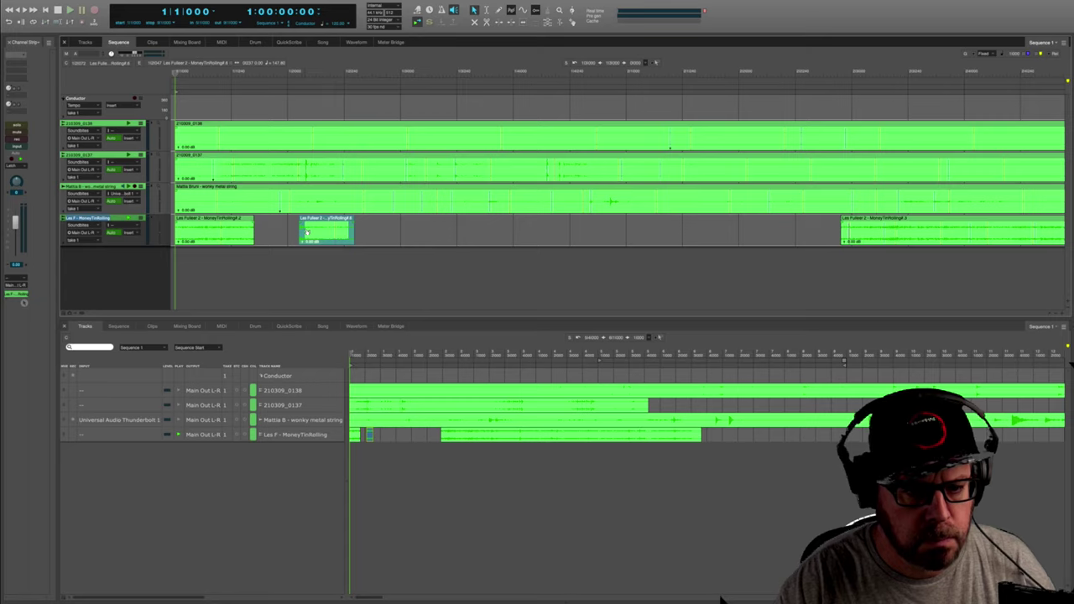
pyautogui.press('super+shift+m')
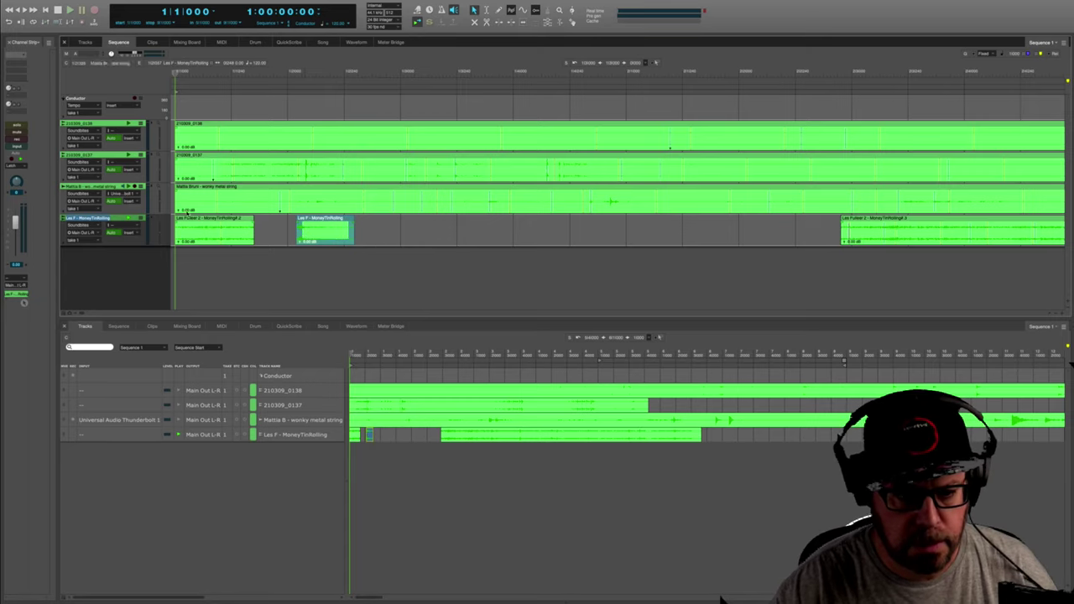
# Turn off playback of the MoneyTinRolling track, and select the wonky metal string recording with its full length in view.
pyautogui.click(128, 218)
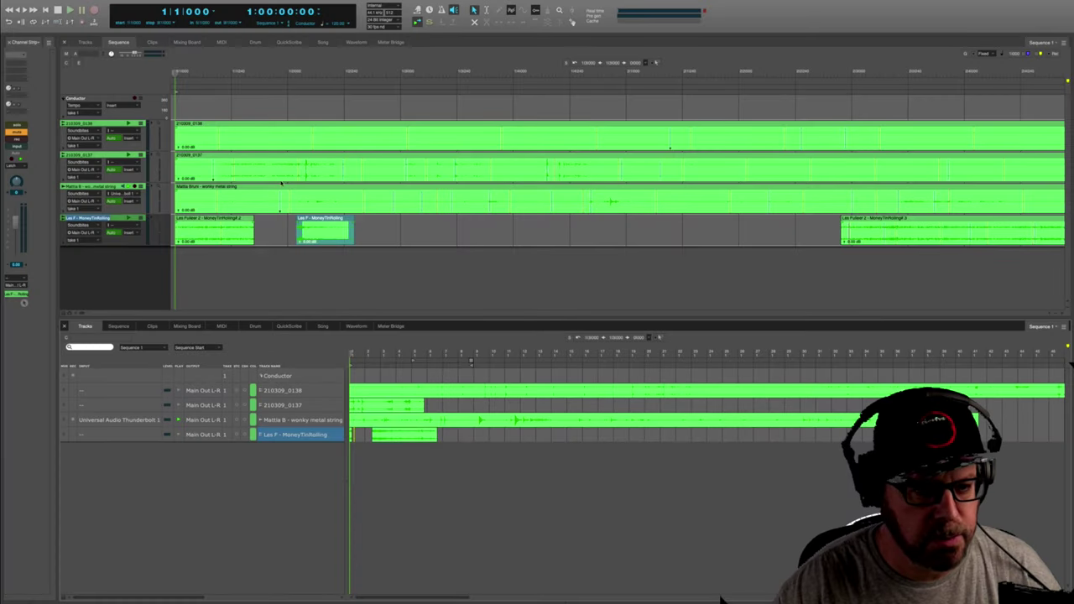
pyautogui.click(281, 189)
pyautogui.click(1056, 315)
pyautogui.click(1056, 315)
pyautogui.click(1055, 314)
pyautogui.click(1055, 315)
pyautogui.click(1056, 315)
pyautogui.click(1056, 315)
pyautogui.click(1055, 315)
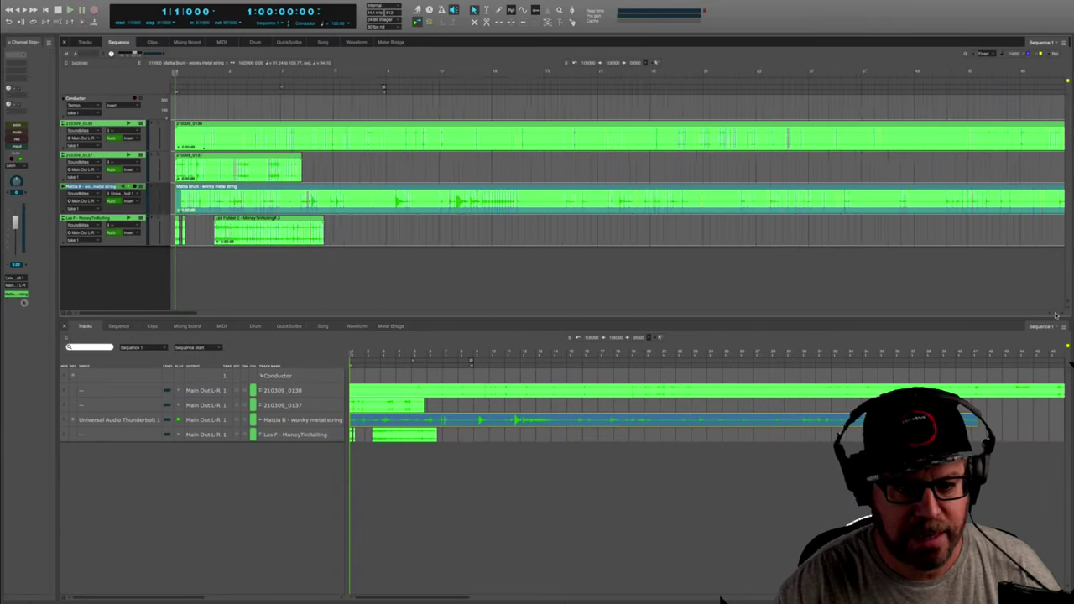
pyautogui.click(1056, 314)
pyautogui.moveTo(297, 587)
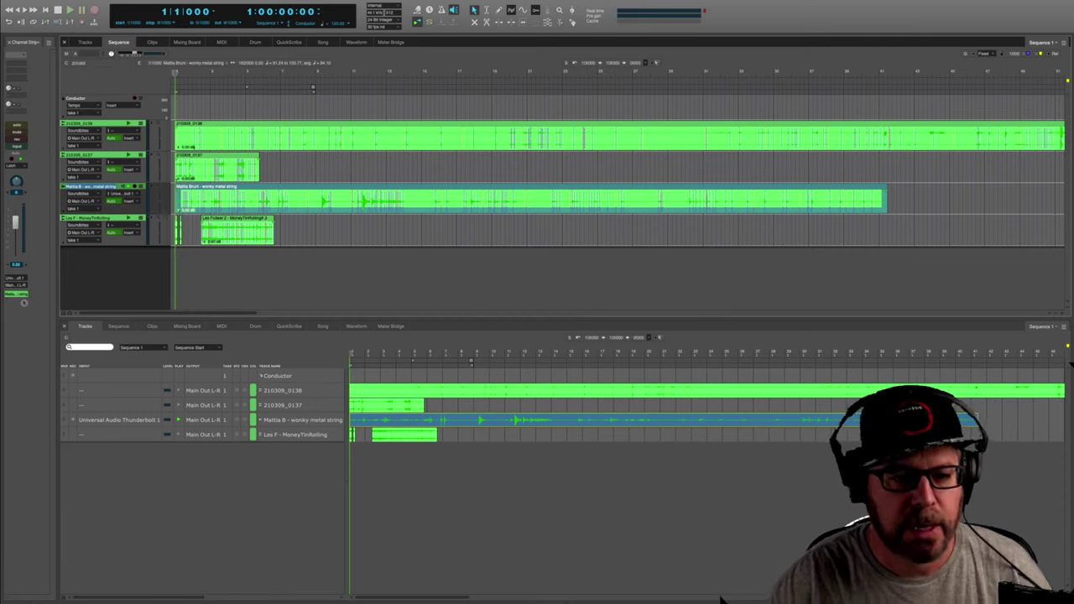
# Audition the wonky metal string recording and copy the section around bar 14 onto a new audio track below it.
pyautogui.press('space')
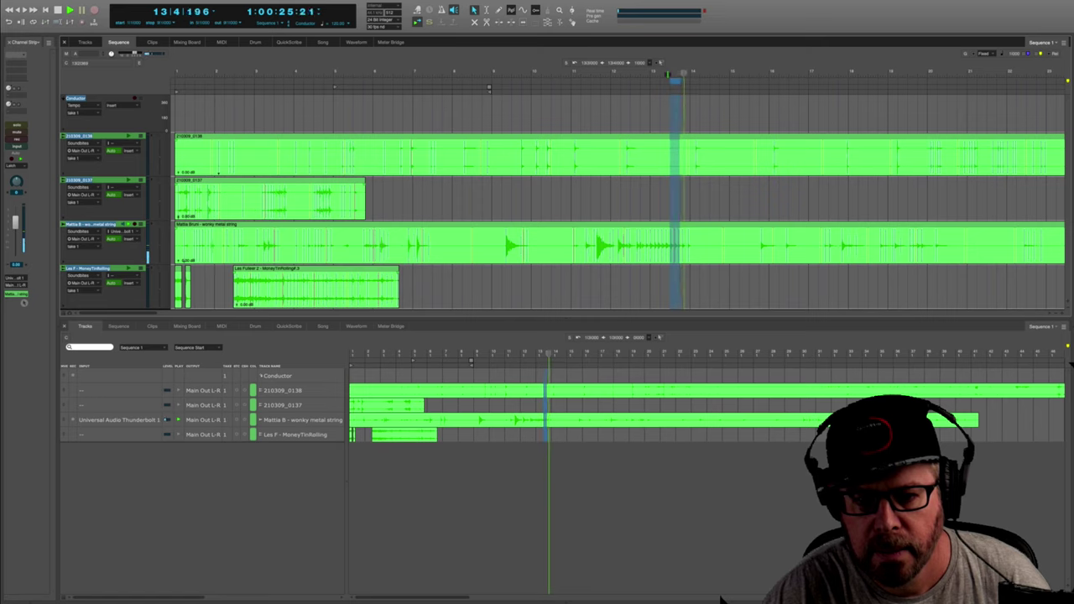
pyautogui.click(687, 251)
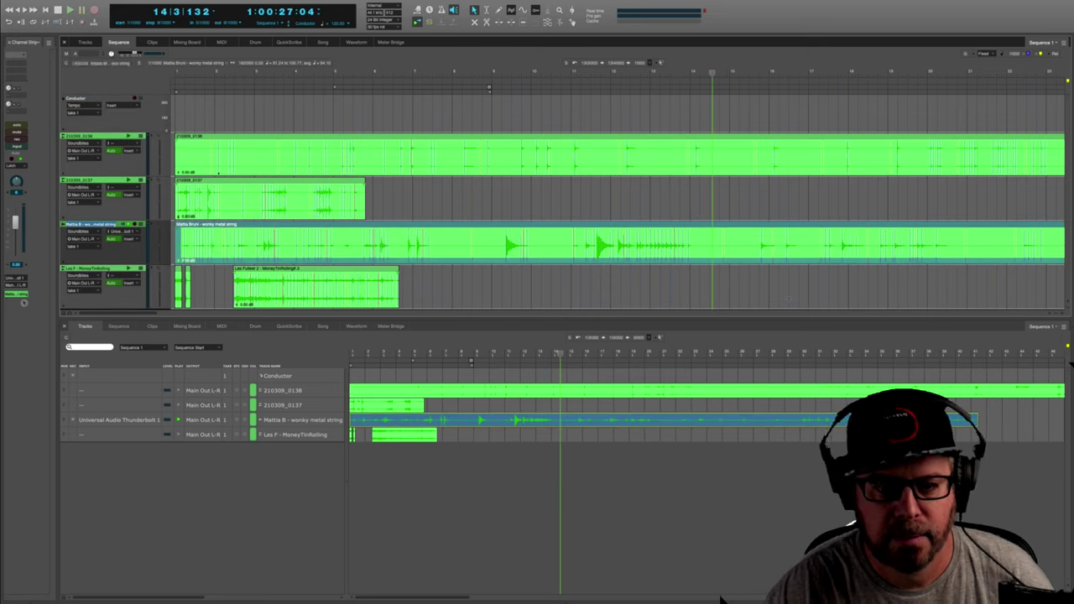
pyautogui.press('space')
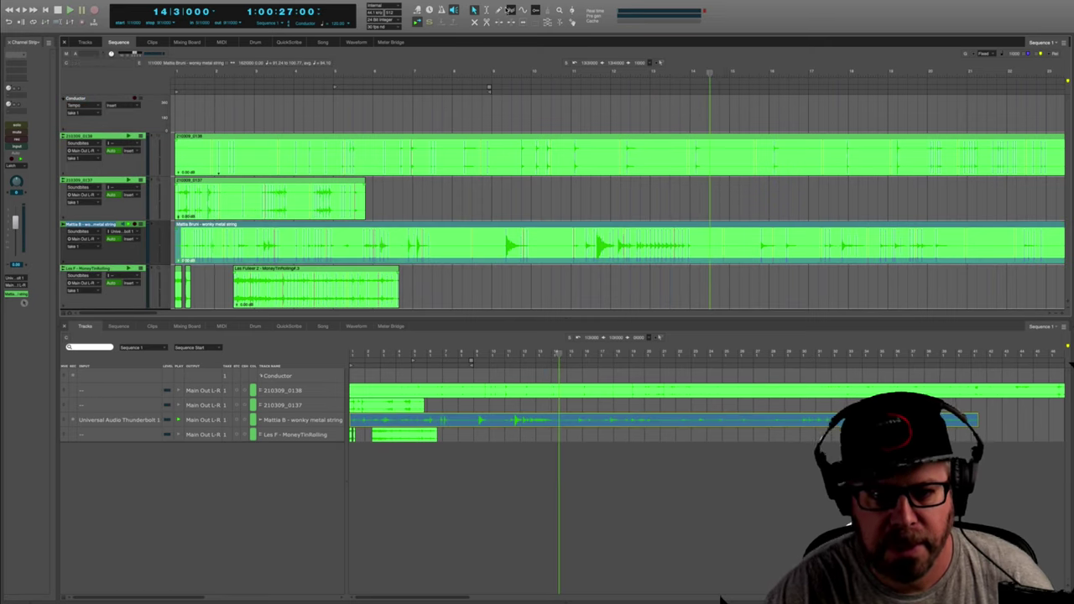
pyautogui.click(689, 243)
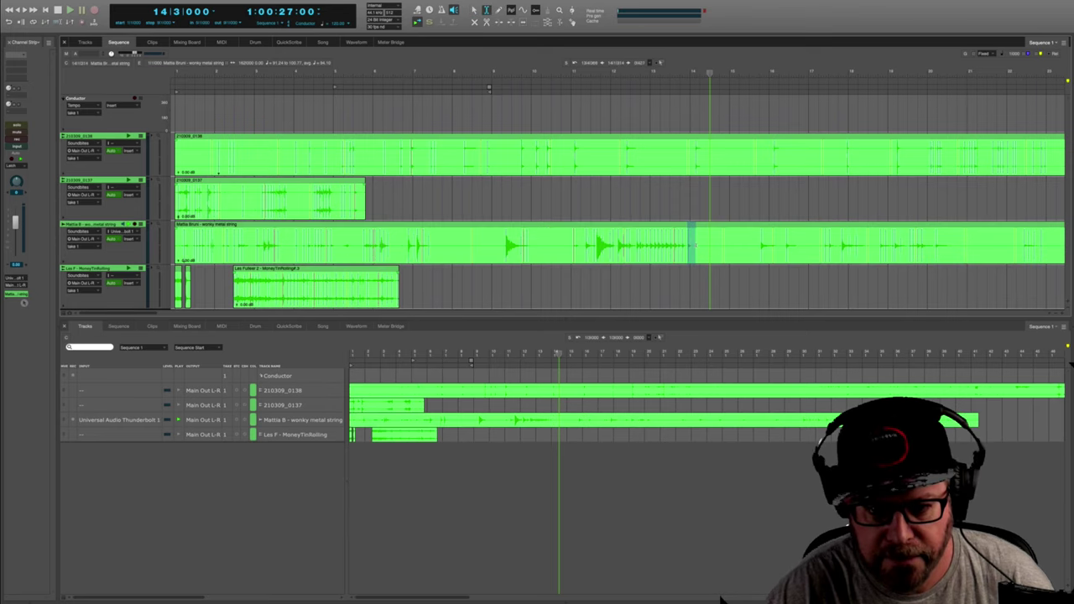
pyautogui.moveTo(712, 250); pyautogui.dragTo(719, 250)
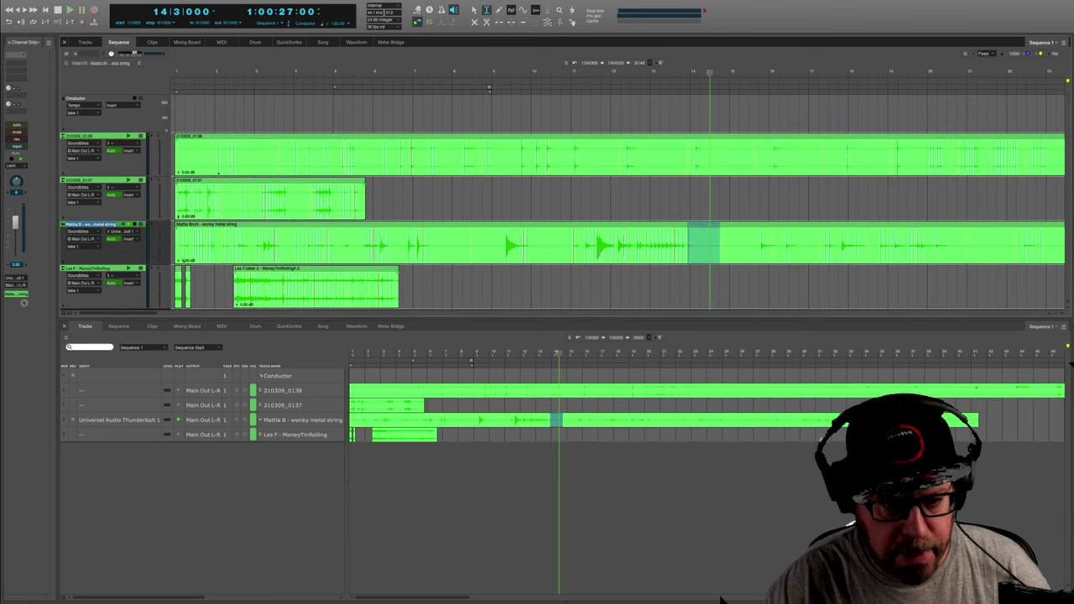
pyautogui.moveTo(482, 280); pyautogui.dragTo(415, 281)
pyautogui.press('super+v')
pyautogui.press('Return')
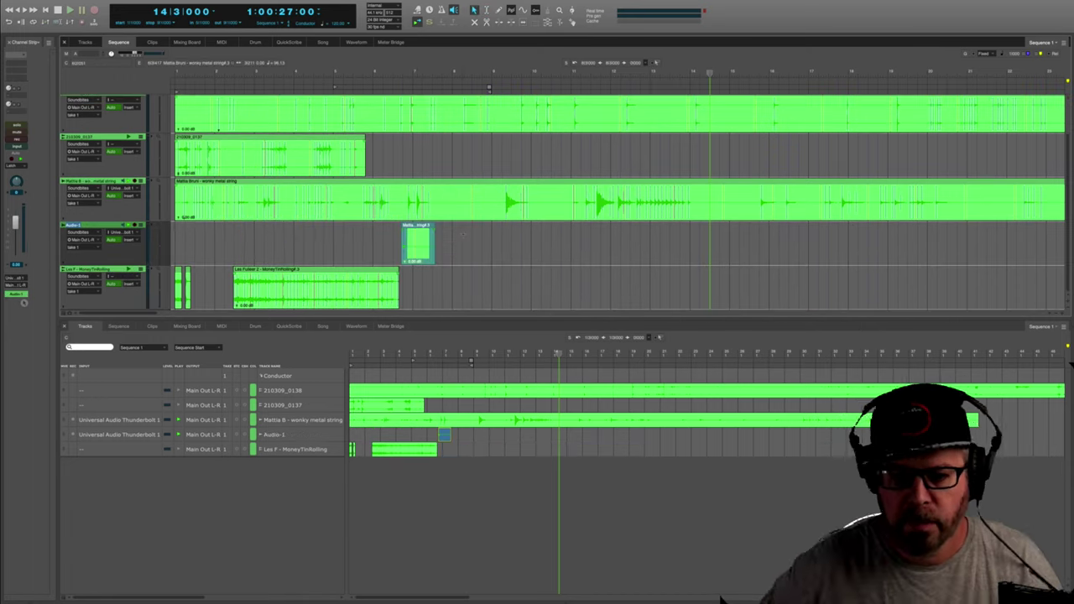
# Audition more of the wonky metal string recording and copy its section around bars 20 to 22 onto Audio-1 after the first clip.
pyautogui.press('space')
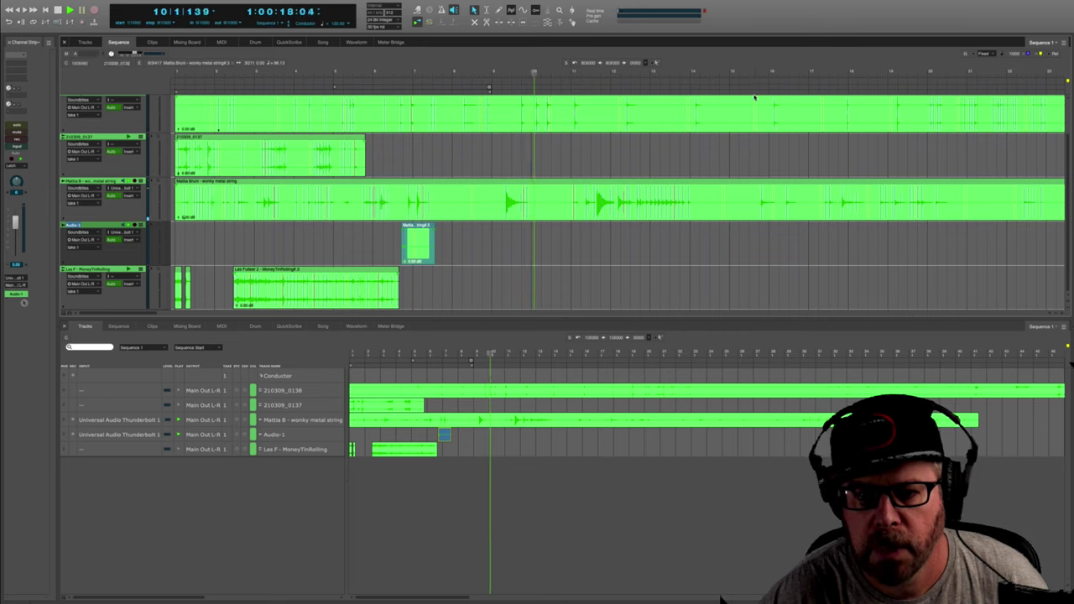
pyautogui.click(748, 74)
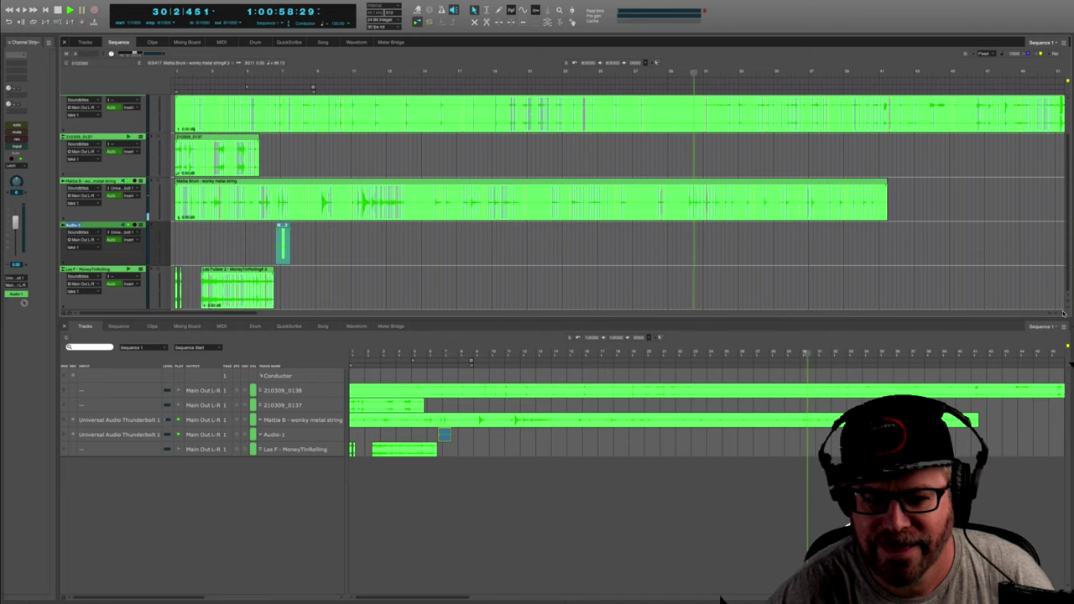
pyautogui.click(1051, 315)
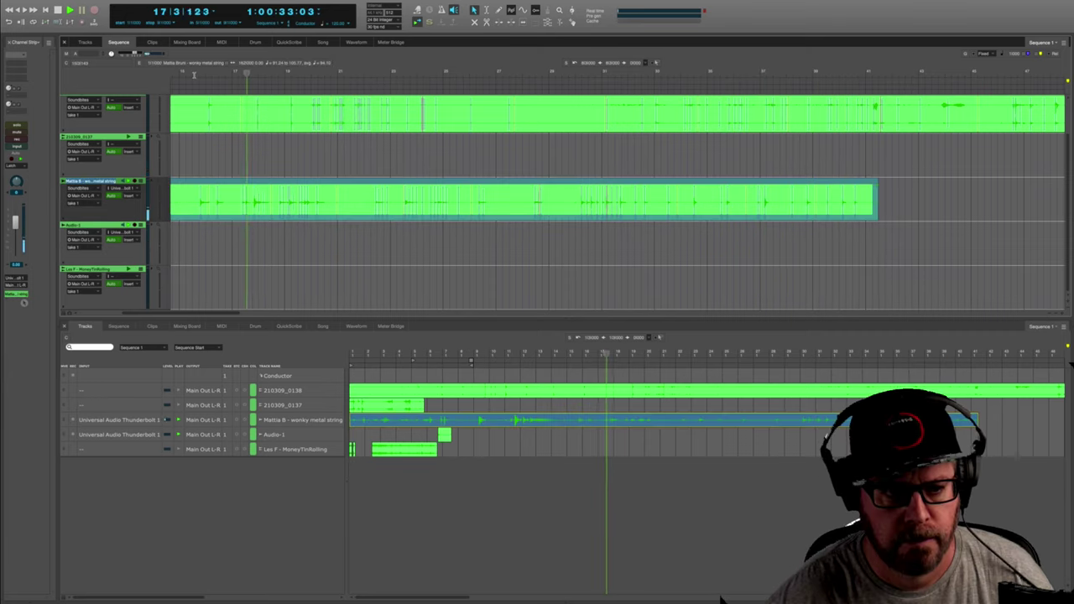
pyautogui.click(486, 11)
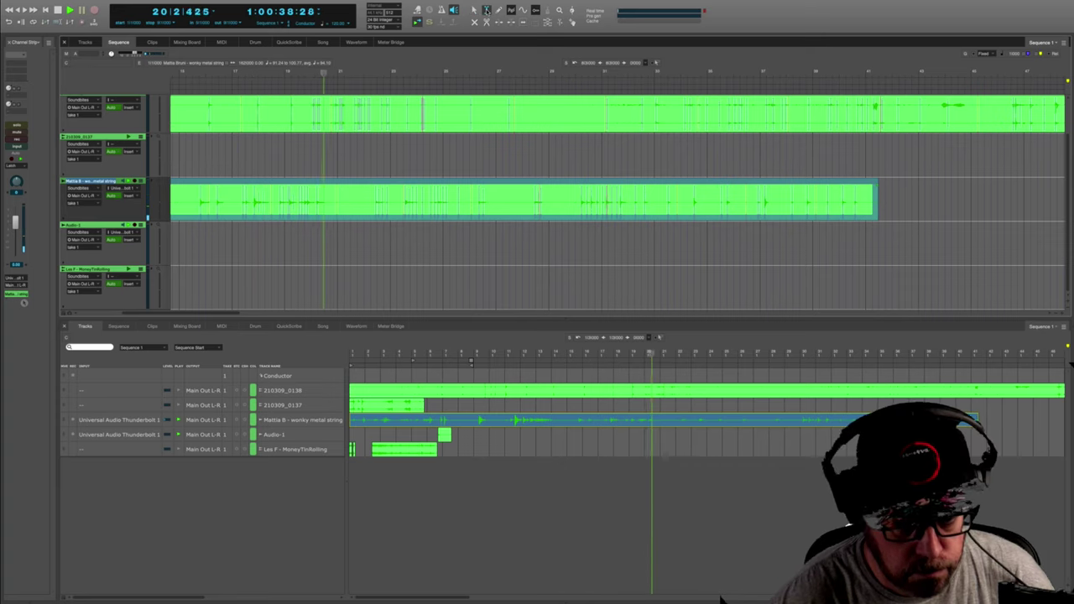
pyautogui.moveTo(315, 201); pyautogui.dragTo(338, 200)
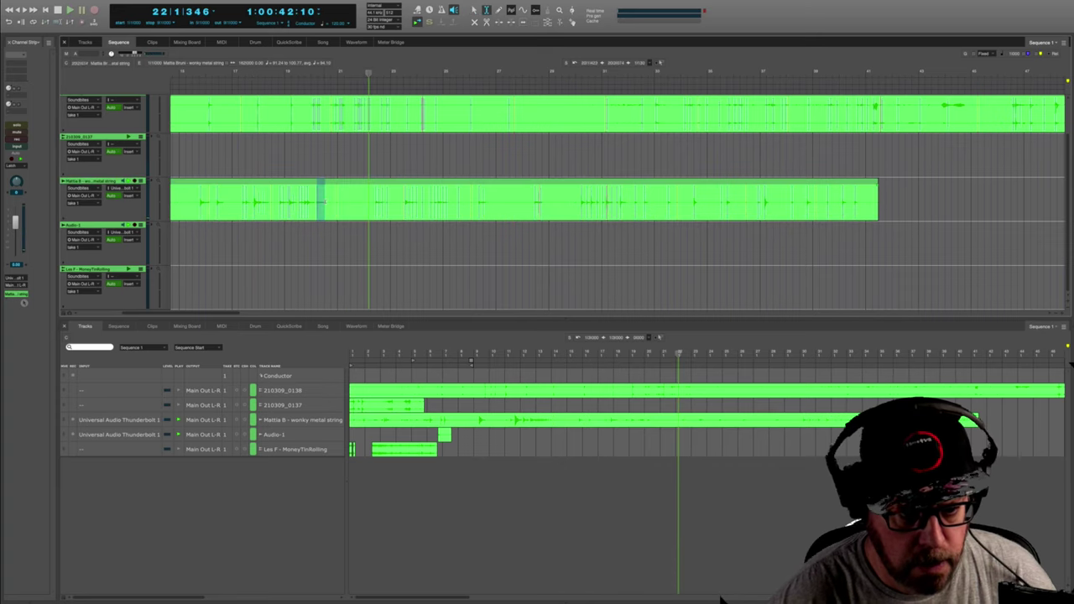
pyautogui.click(318, 201)
pyautogui.click(323, 200)
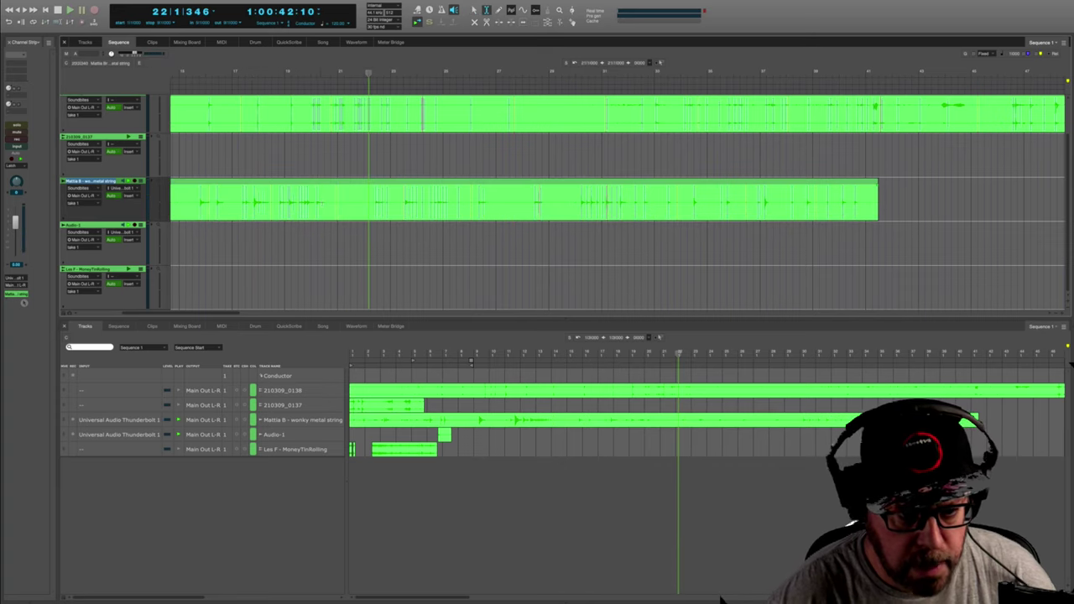
pyautogui.moveTo(316, 202); pyautogui.dragTo(367, 202)
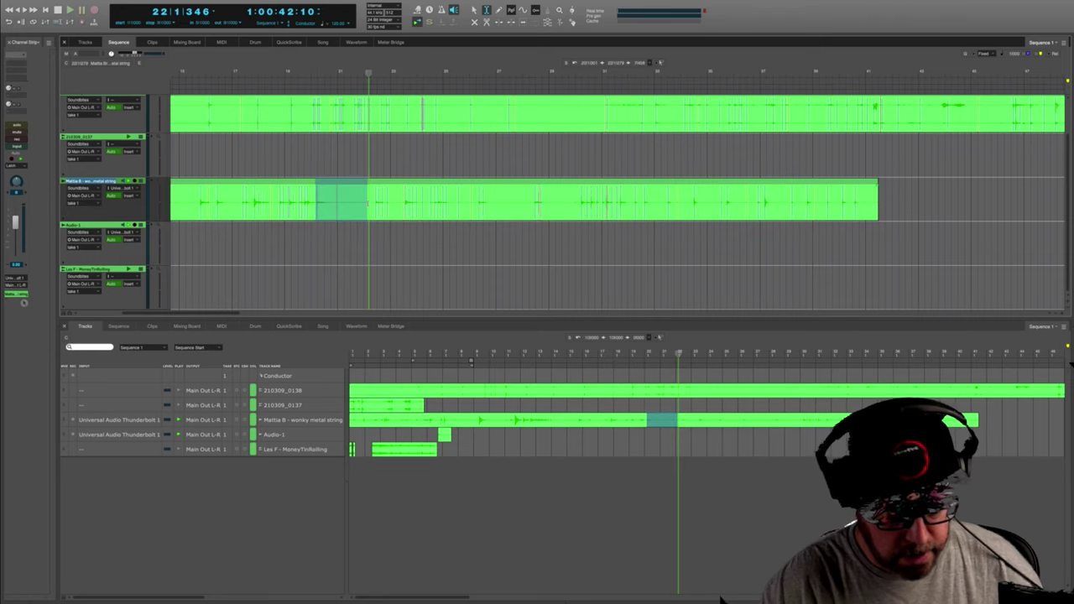
pyautogui.moveTo(221, 313); pyautogui.dragTo(197, 314)
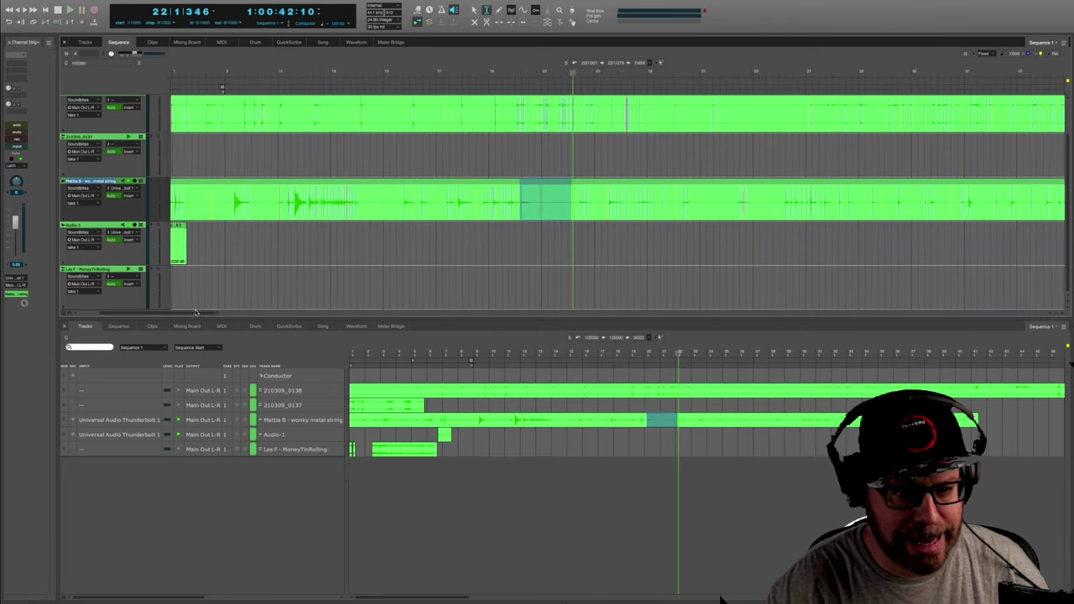
pyautogui.moveTo(197, 314); pyautogui.dragTo(178, 313)
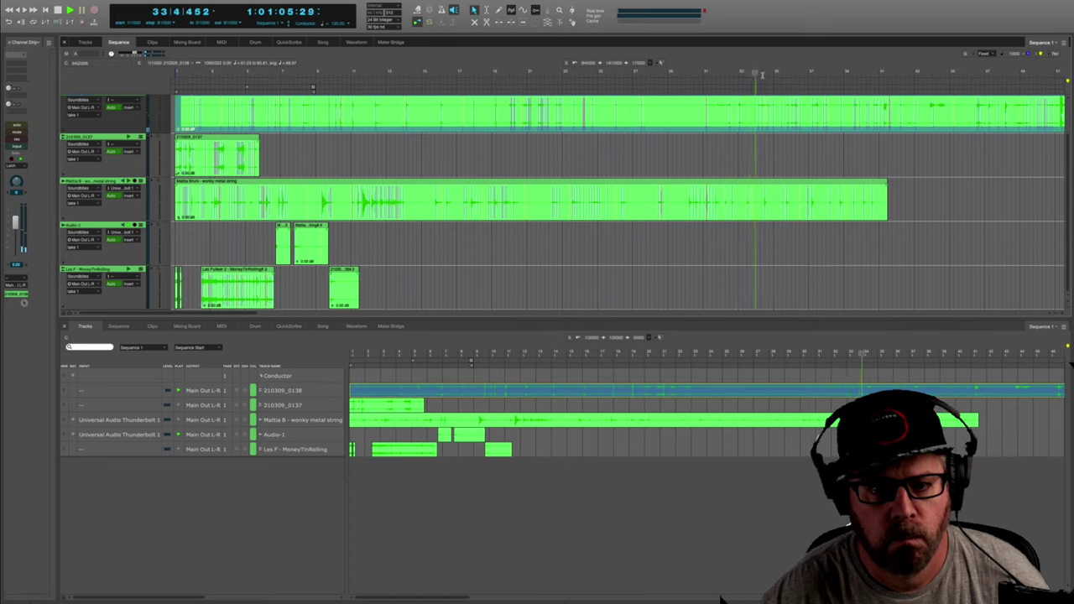
# Replay the hit in 210309_0138 around bars 33 to 34 and copy it onto the MoneyTinRolling track after the existing clips.
pyautogui.click(734, 73)
pyautogui.press('space')
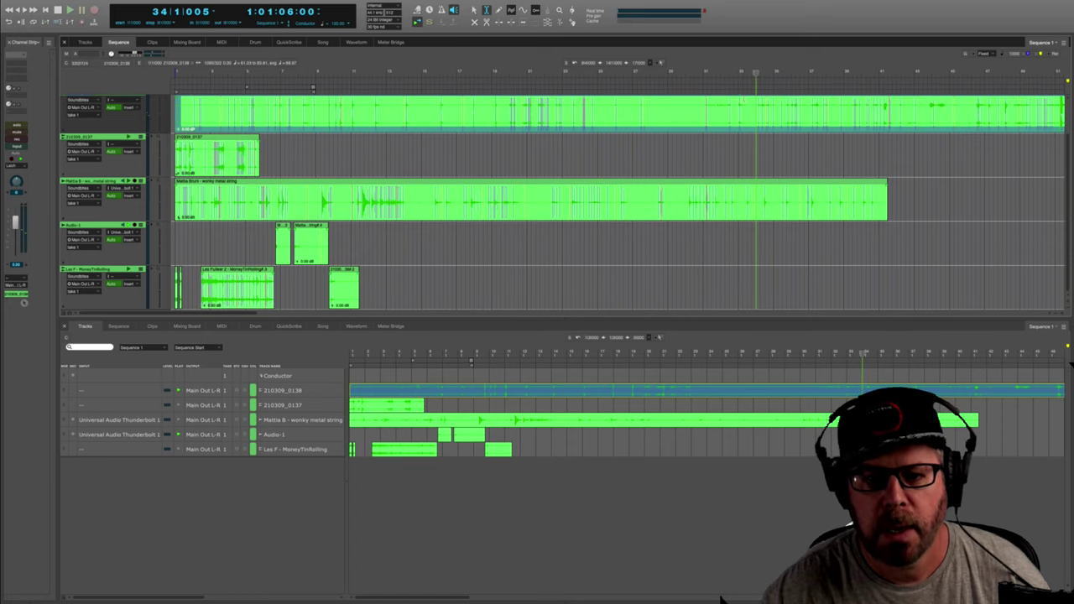
pyautogui.click(741, 103)
pyautogui.moveTo(739, 104); pyautogui.dragTo(742, 104)
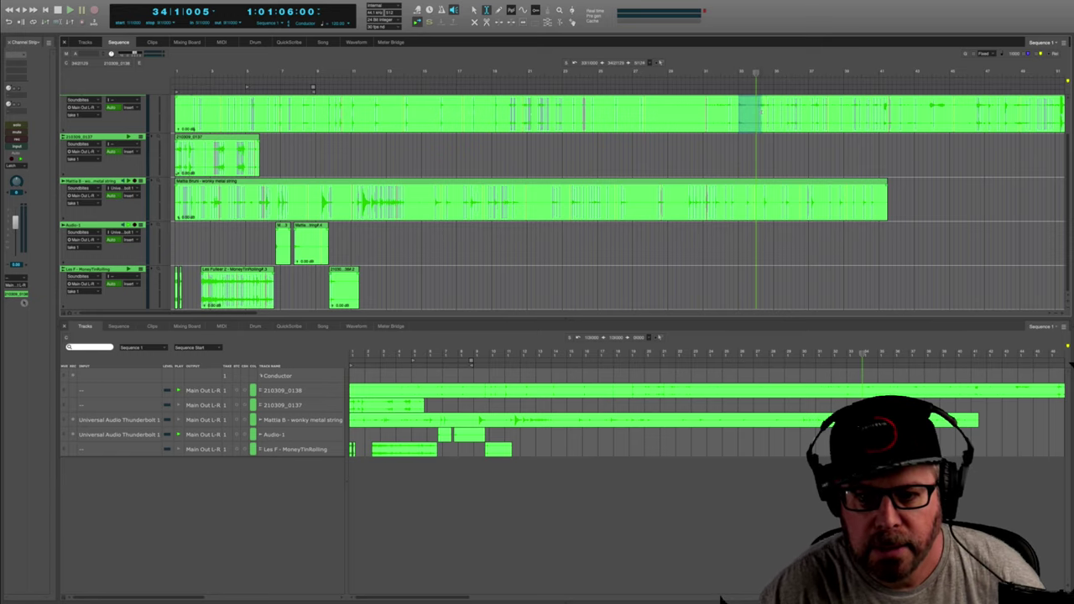
pyautogui.moveTo(760, 111); pyautogui.dragTo(759, 112)
pyautogui.moveTo(421, 283); pyautogui.dragTo(378, 286)
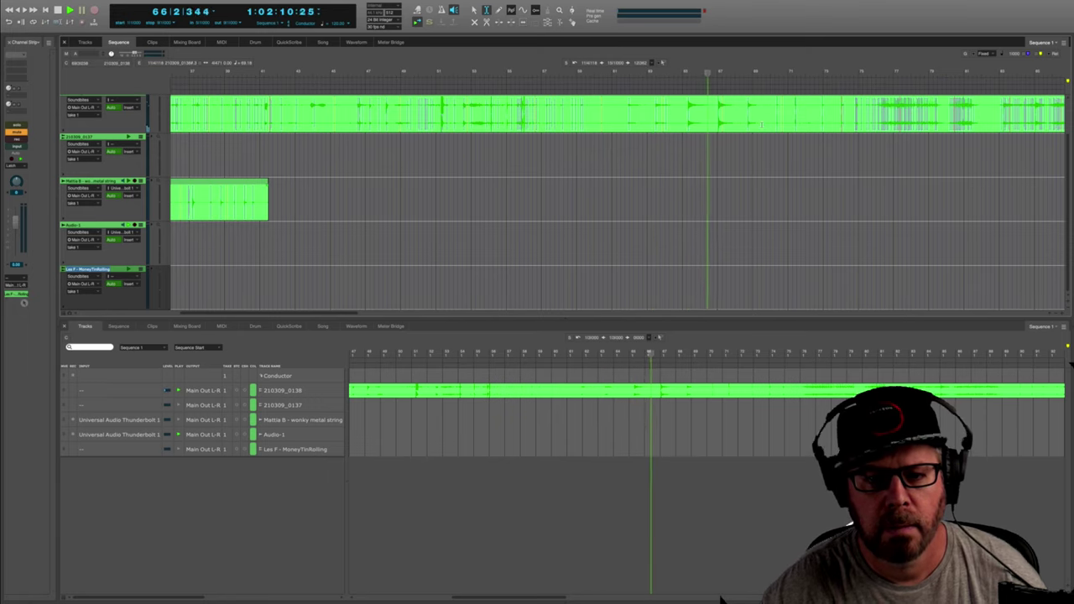
# Select the loud ringing hit in 210309_0138 around bars 65 to 66 and copy it to the end of the MoneyTinRolling track's clips.
pyautogui.moveTo(712, 115); pyautogui.dragTo(712, 115)
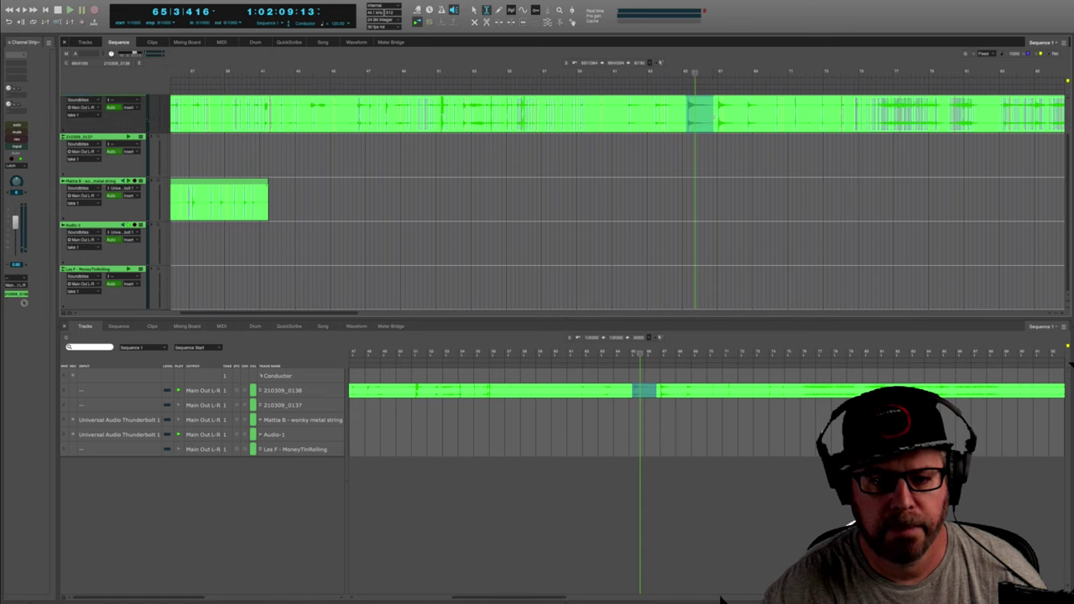
pyautogui.hscroll(-10, 537, 202)
pyautogui.moveTo(434, 289); pyautogui.dragTo(386, 290)
pyautogui.press('super+v')
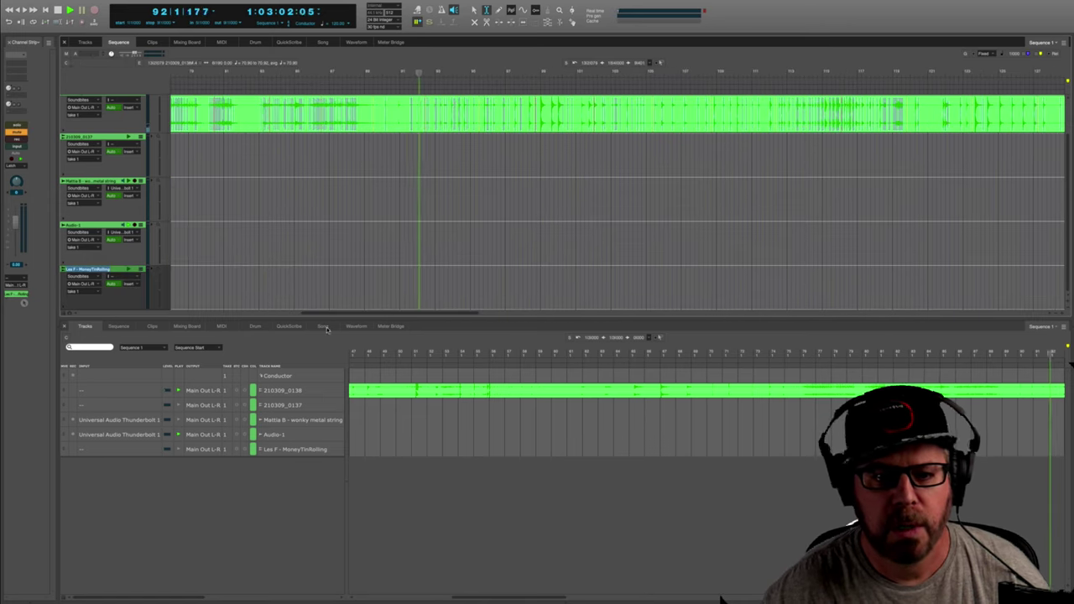
# Listen through the 210309_0138 recording past bar 92, sampling different passages to find more usable hits.
pyautogui.click(534, 77)
pyautogui.click(568, 75)
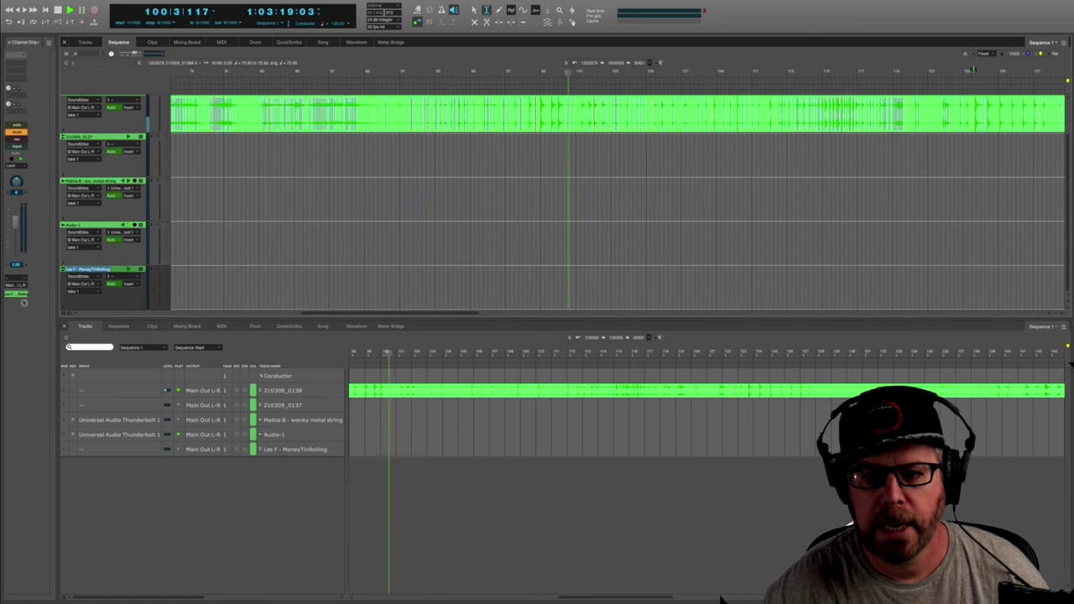
pyautogui.click(968, 72)
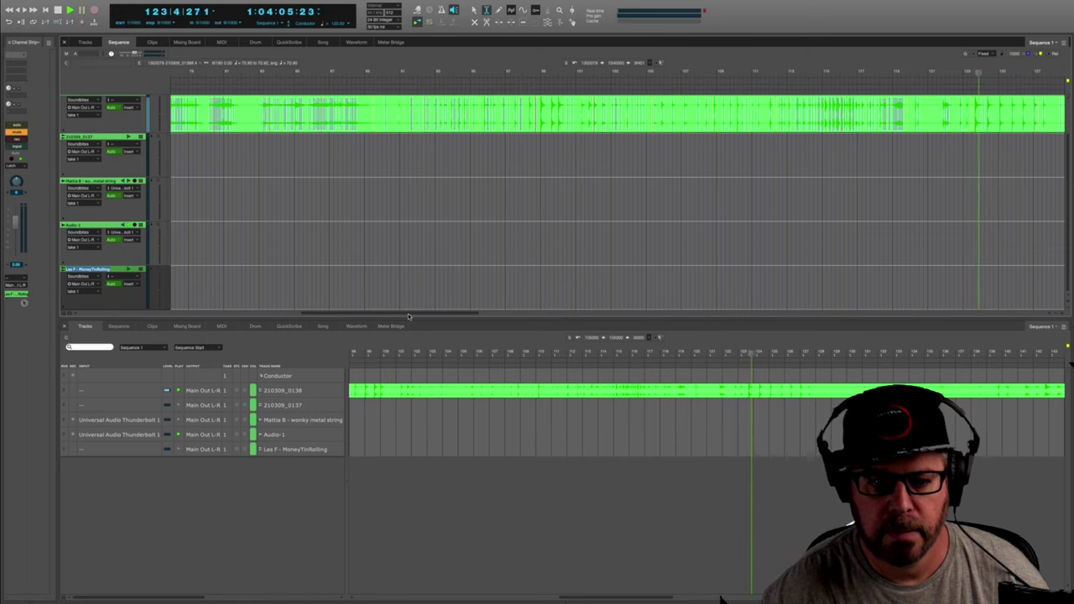
pyautogui.moveTo(408, 313); pyautogui.dragTo(522, 312)
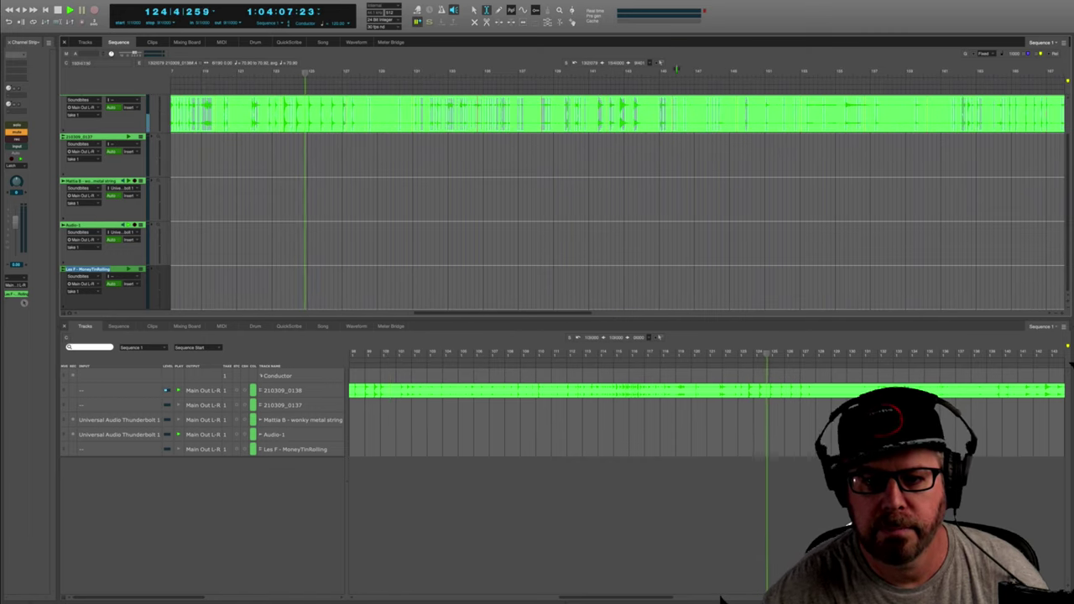
pyautogui.click(841, 74)
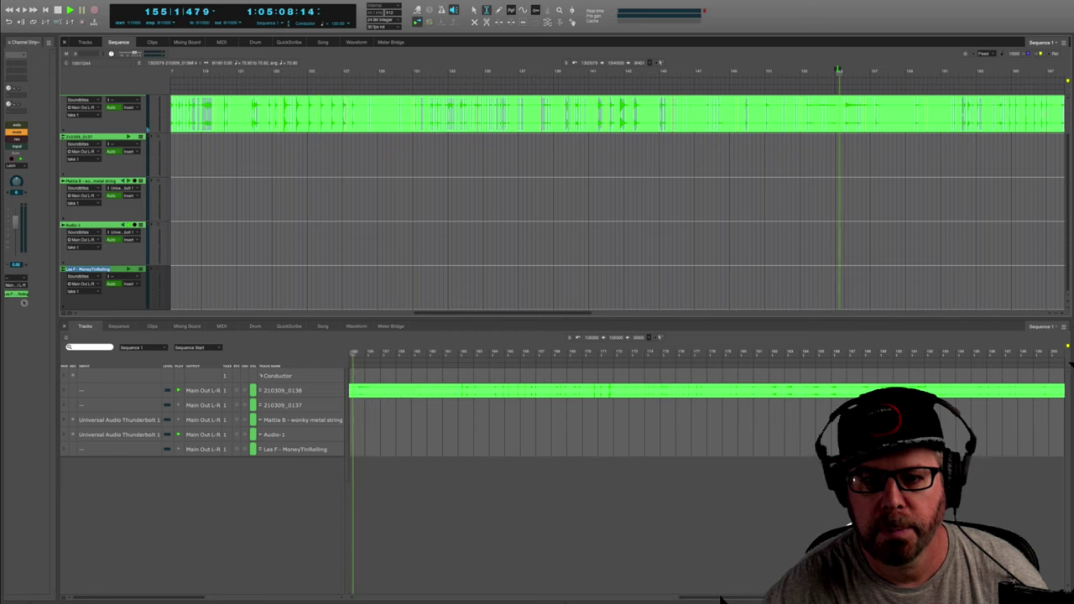
pyautogui.moveTo(463, 311); pyautogui.dragTo(545, 316)
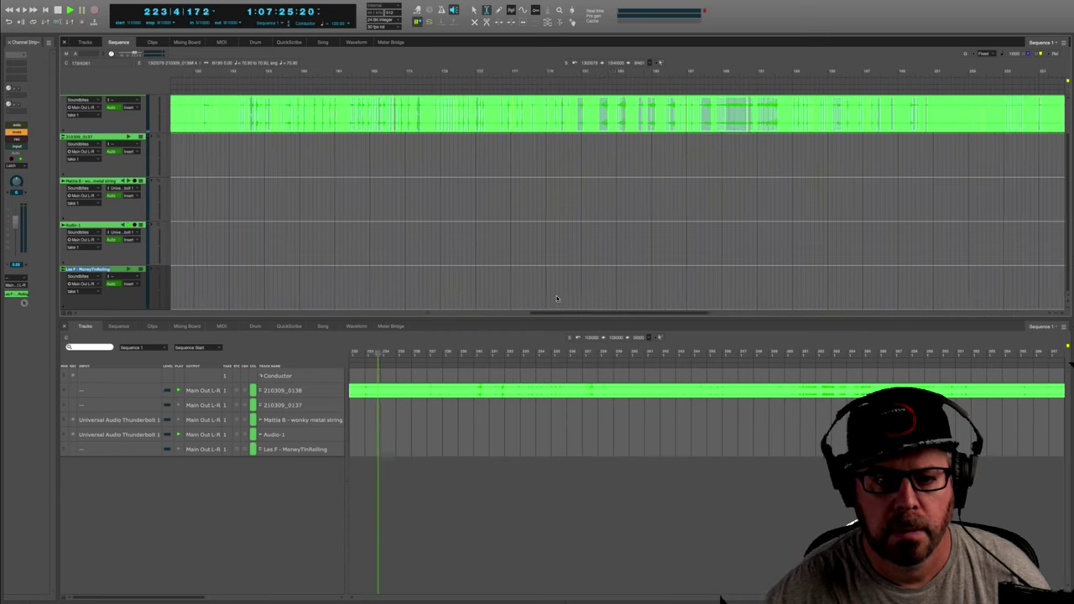
pyautogui.moveTo(555, 312); pyautogui.dragTo(534, 312)
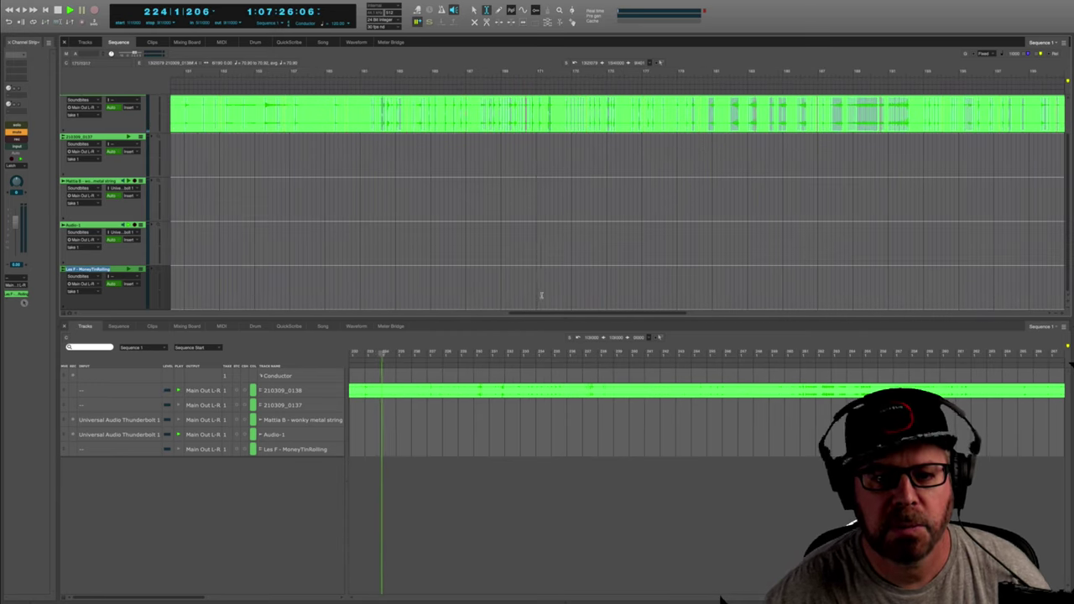
pyautogui.click(329, 74)
pyautogui.click(464, 74)
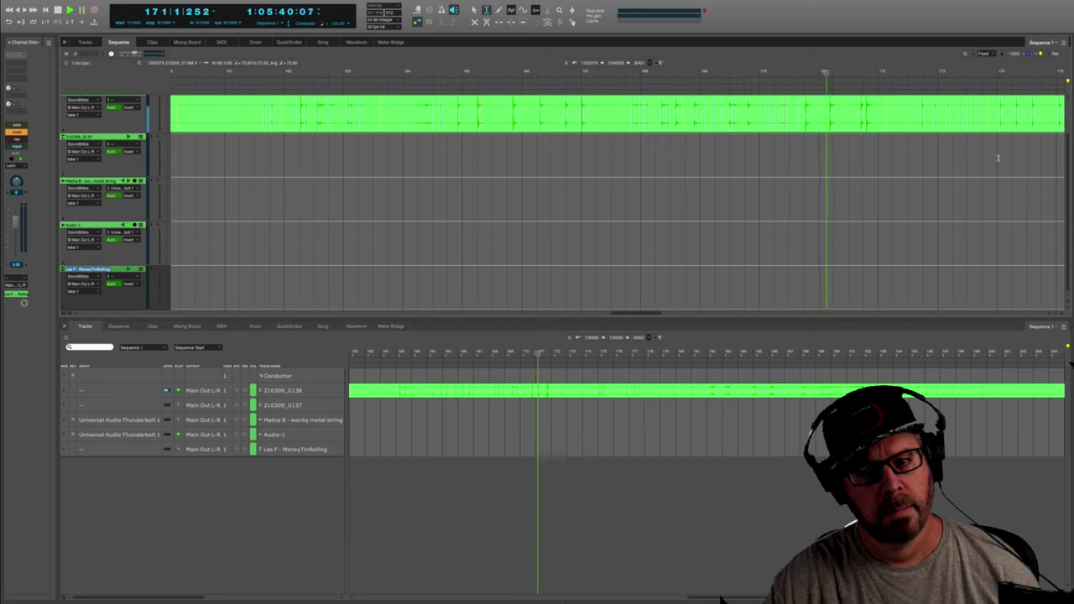
# Stop playback, select the short hit in 210309_0138 around bars 170 to 171, and copy it to the end of the MoneyTinRolling track's clips.
pyautogui.press('space')
pyautogui.moveTo(803, 120); pyautogui.dragTo(829, 120)
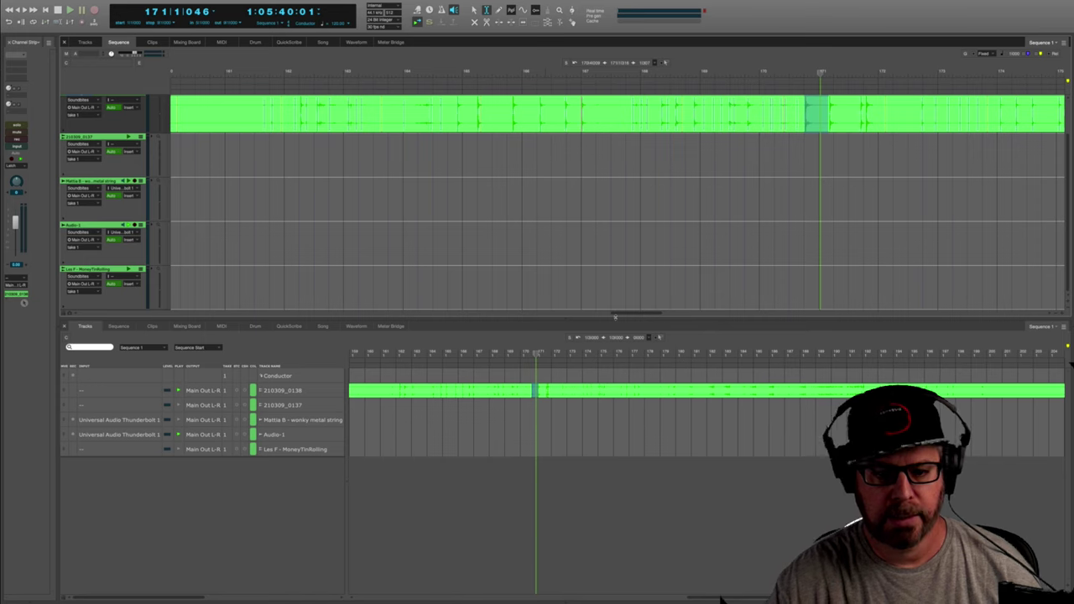
pyautogui.moveTo(615, 313)
pyautogui.mouseDown()
pyautogui.moveTo(76, 310)
pyautogui.moveTo(85, 309)
pyautogui.mouseUp()
pyautogui.moveTo(1053, 286); pyautogui.dragTo(992, 291)
pyautogui.press('super+v')
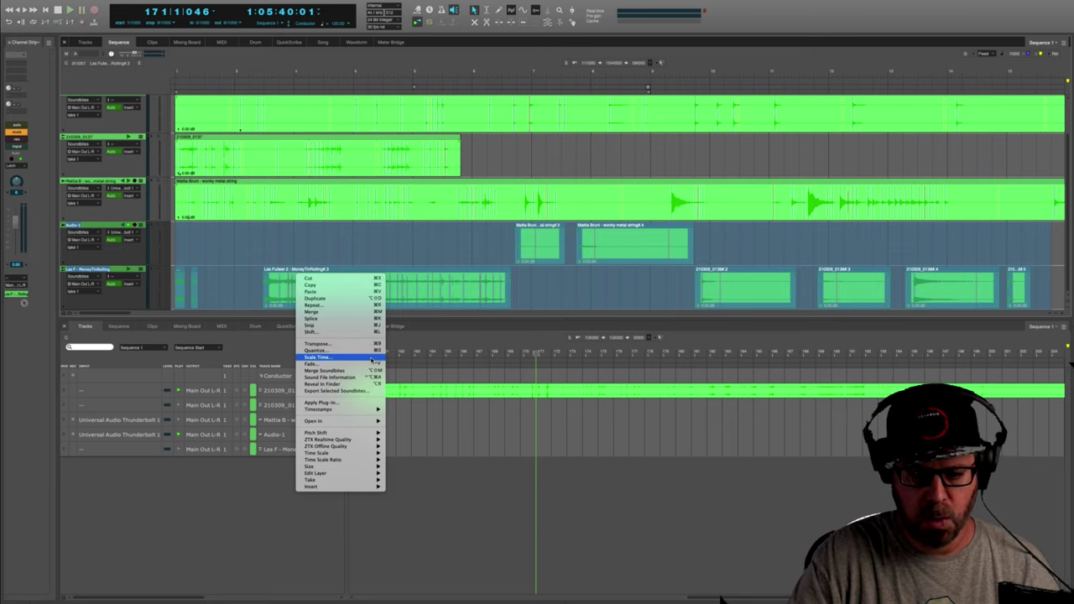
pyautogui.click(332, 364)
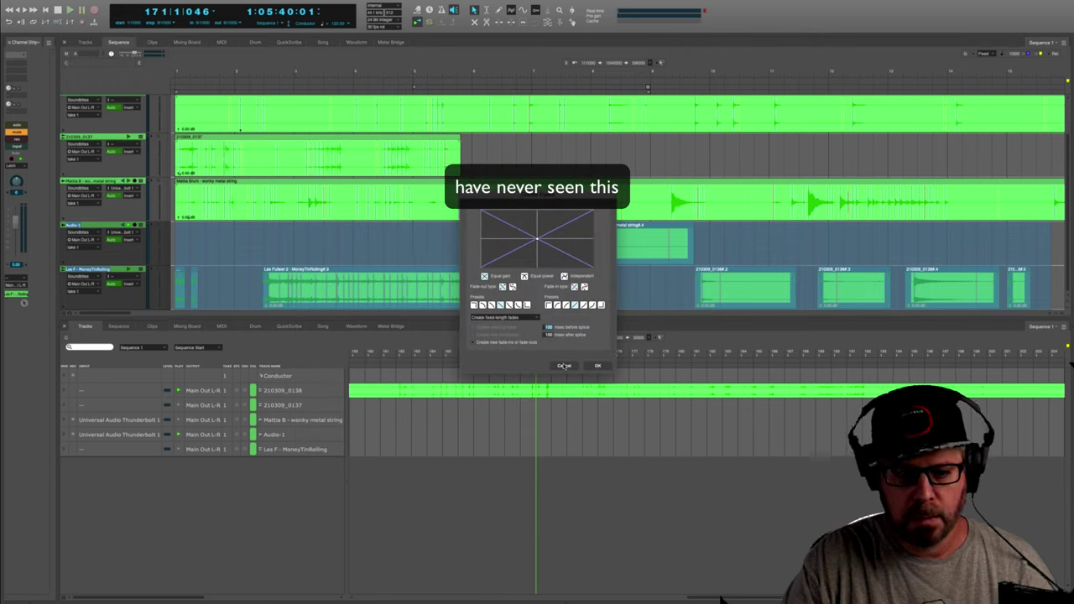
pyautogui.click(564, 366)
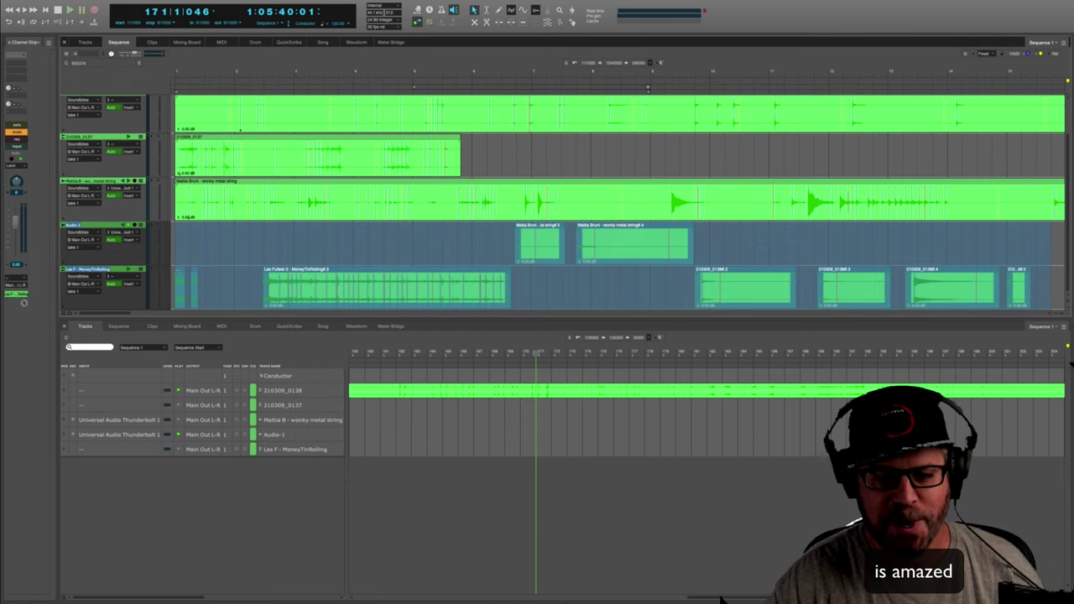
pyautogui.click(547, 162)
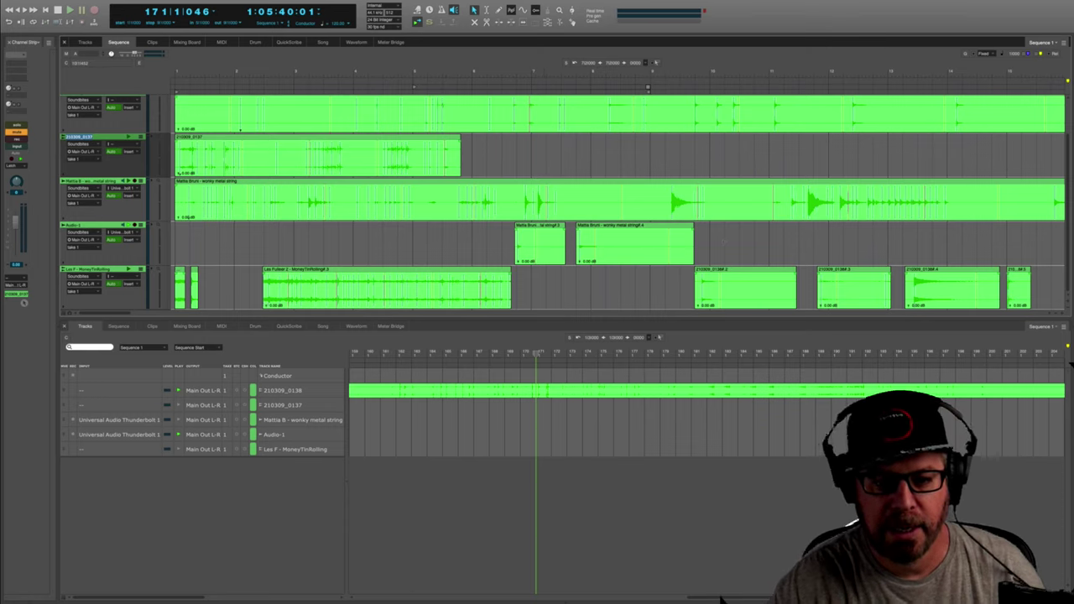
pyautogui.moveTo(720, 242); pyautogui.dragTo(519, 241)
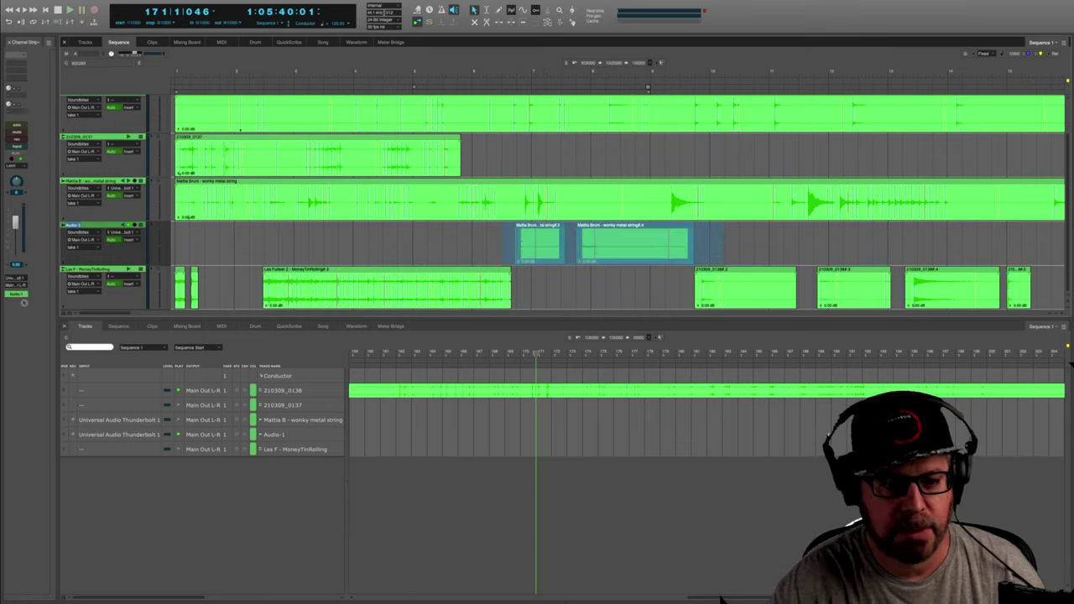
pyautogui.click(139, 225)
pyautogui.click(483, 237)
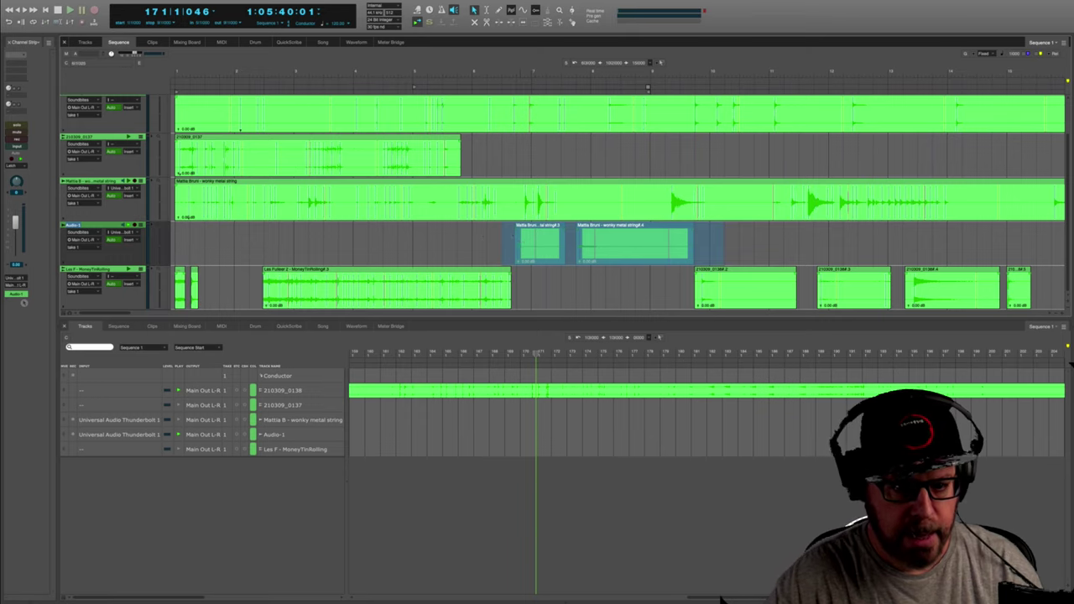
pyautogui.click(485, 237)
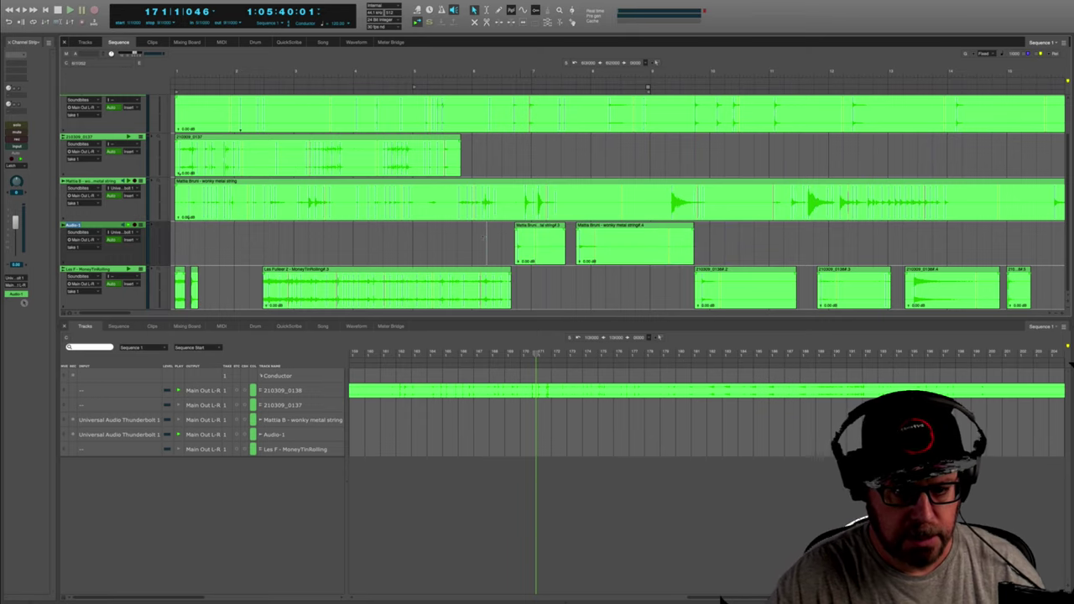
# Insert the SerumFX plug-in on the Audio-1 track's first insert slot and move its window clear of the tracks.
pyautogui.click(23, 63)
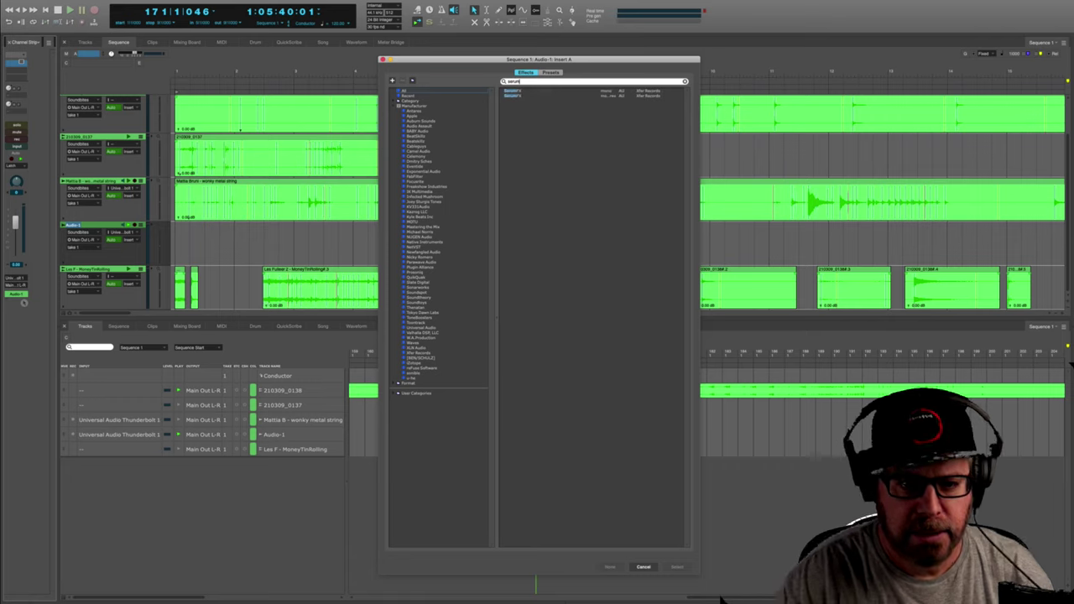
pyautogui.click(512, 97)
pyautogui.doubleClick(512, 97)
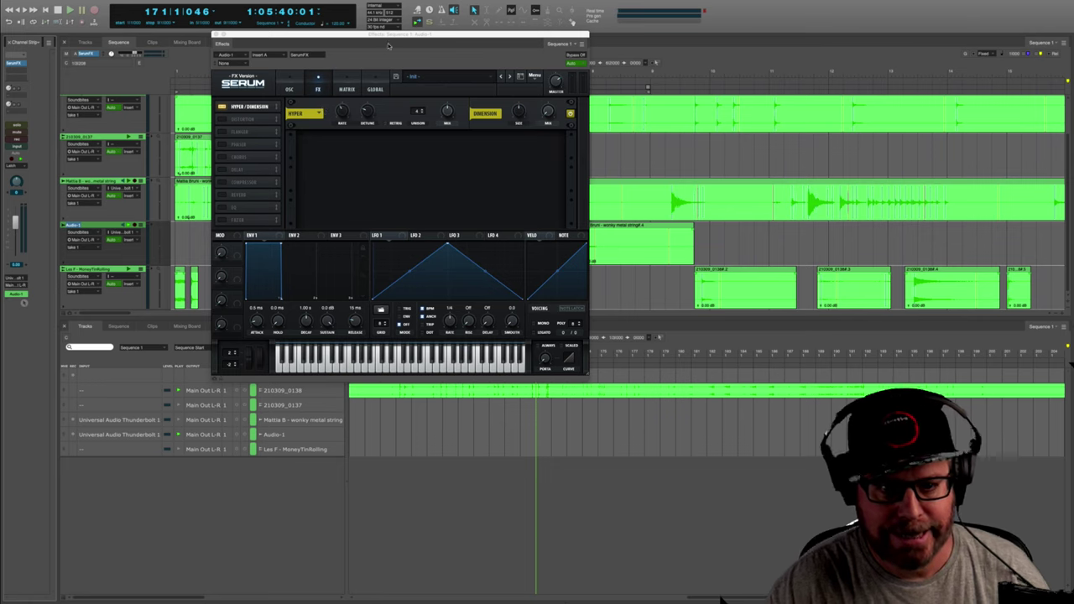
pyautogui.moveTo(388, 44); pyautogui.dragTo(539, 330)
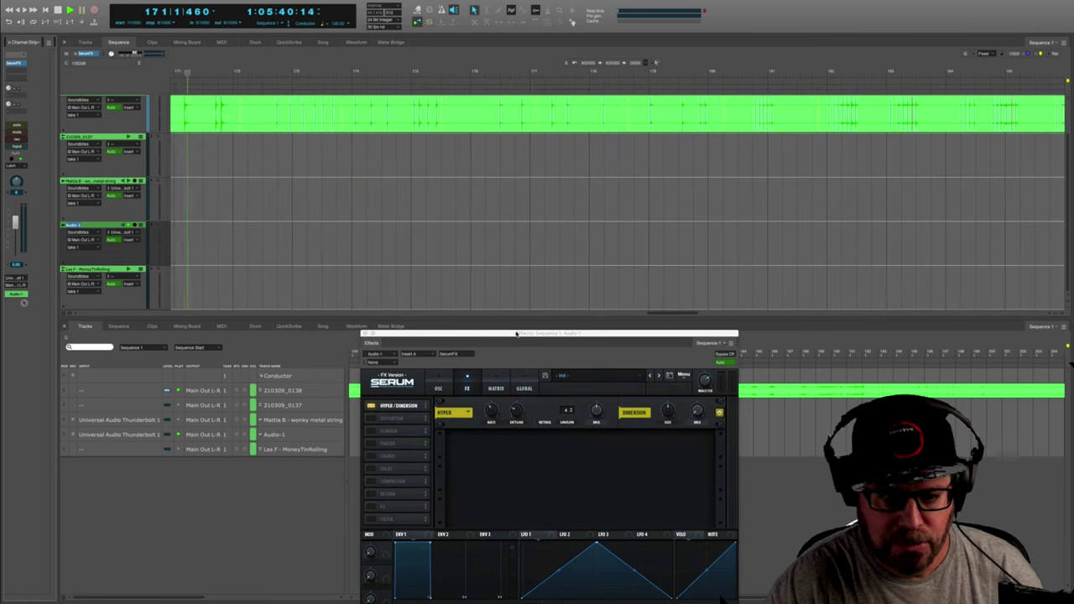
# Disable playback of the 210309_0138 track and play the Audio-1 clips through Serum FX from about bar 6.
pyautogui.press('1')
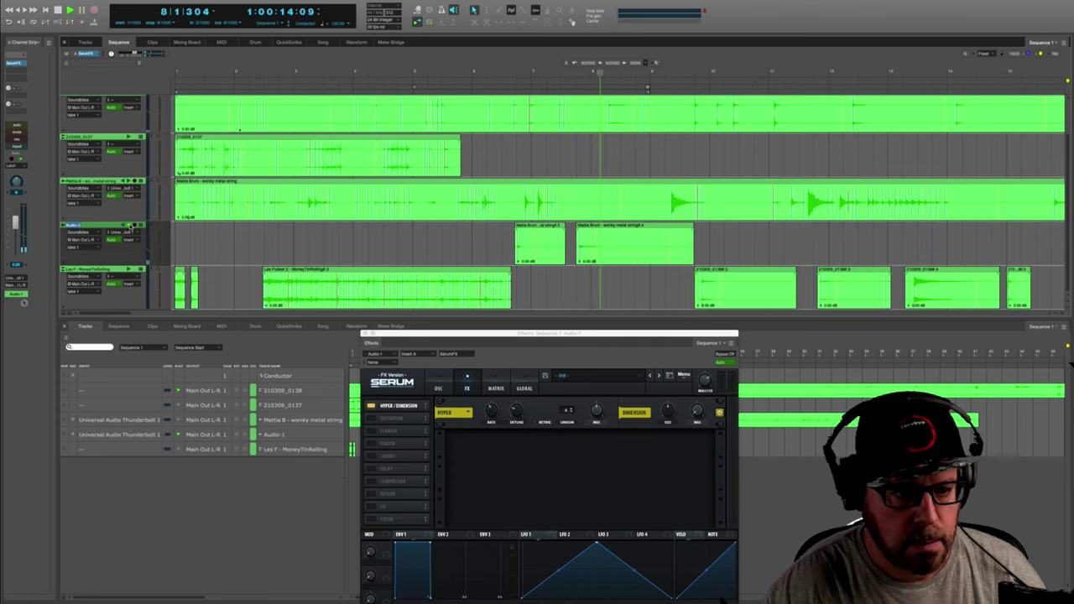
pyautogui.scroll(1, 132, 134)
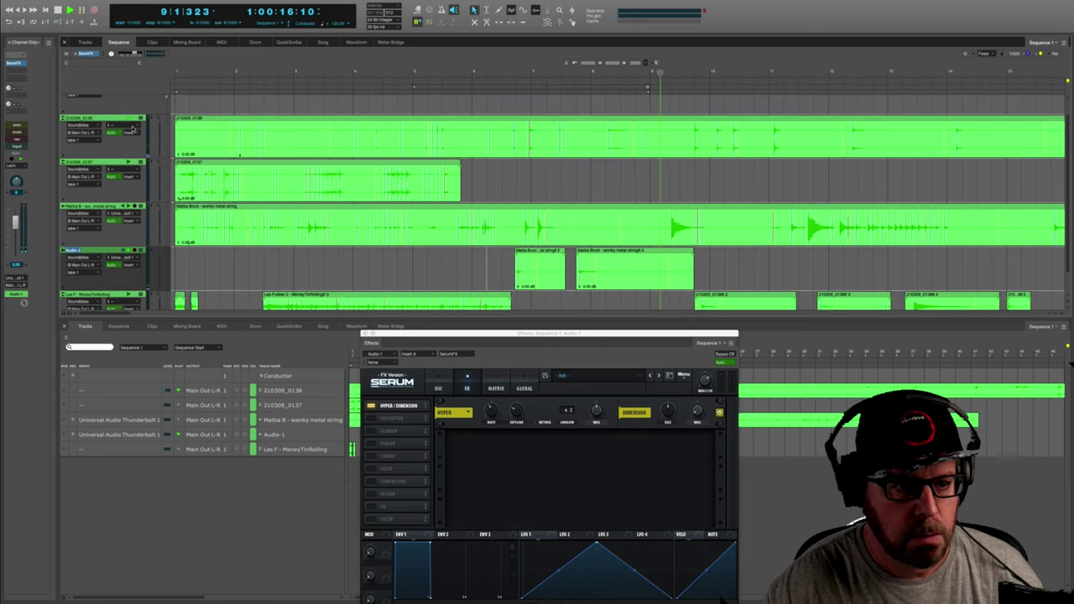
pyautogui.click(128, 119)
pyautogui.click(474, 72)
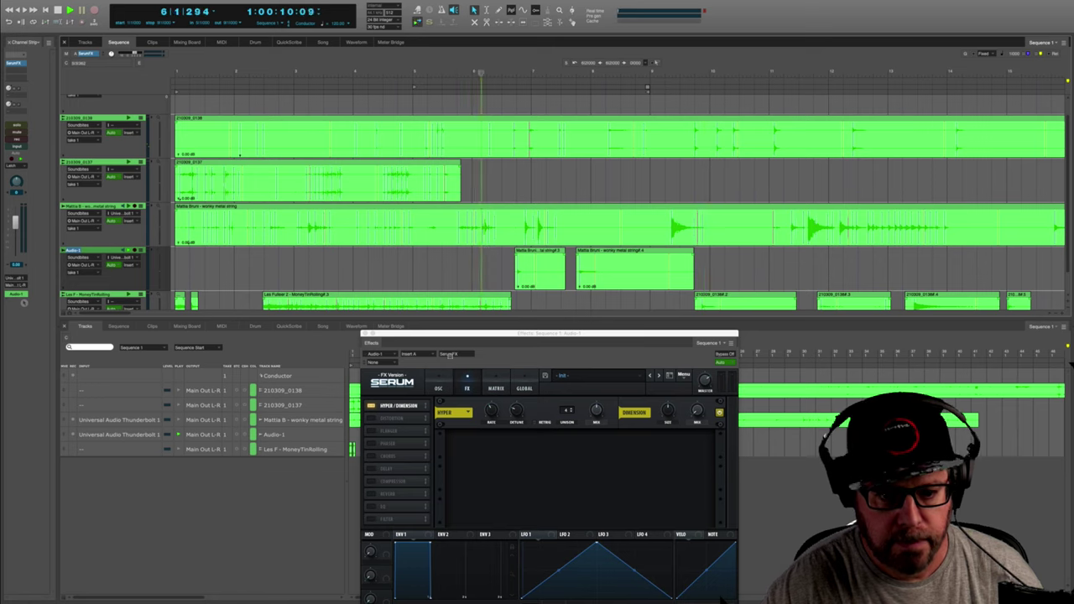
# Adjust the Hyper unison in Serum FX while auditioning the Audio-1 clips, and move the plug-in window off their track.
pyautogui.moveTo(449, 356); pyautogui.dragTo(388, 217)
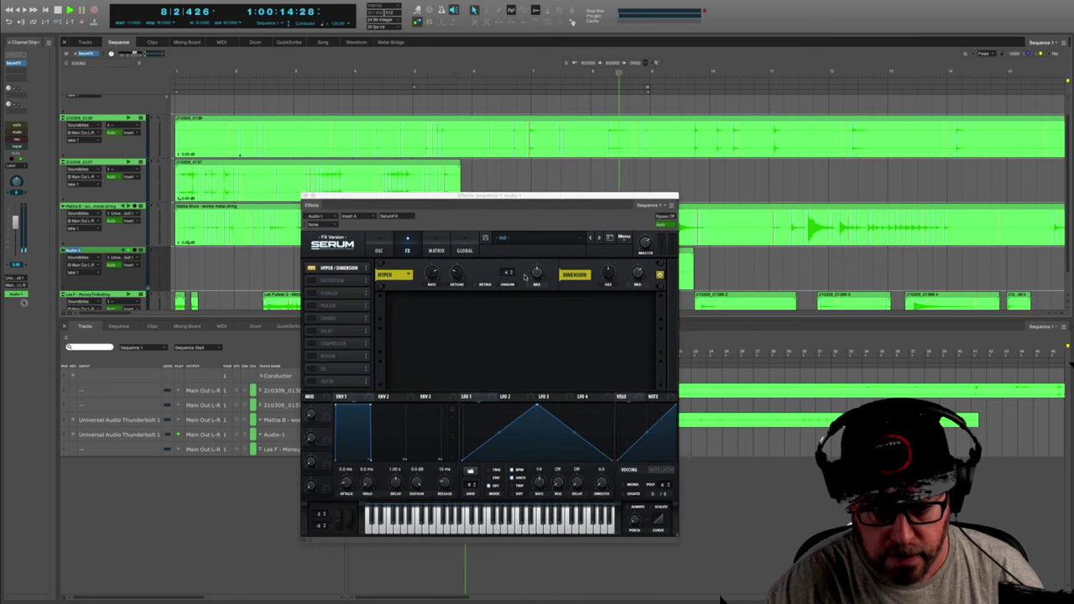
pyautogui.moveTo(537, 274)
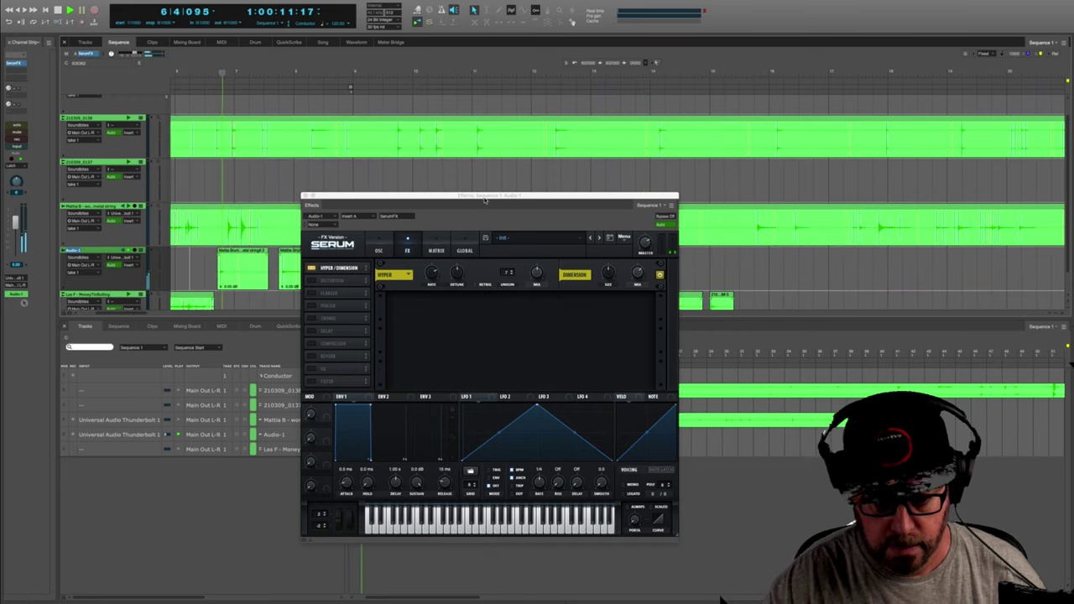
pyautogui.moveTo(484, 200); pyautogui.dragTo(707, 273)
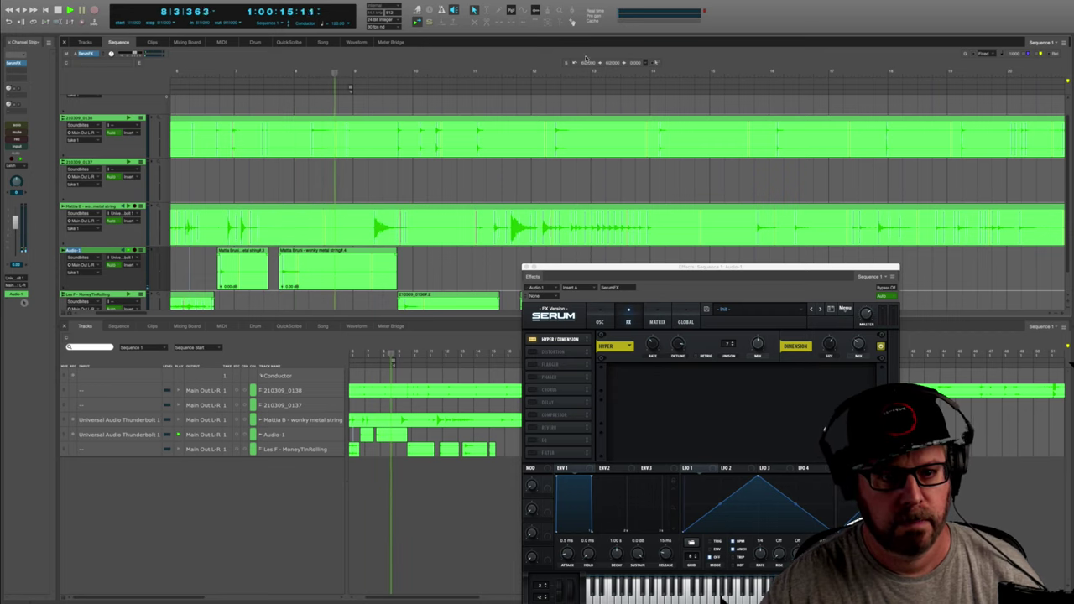
# Bounce the two Audio-1 clips through Serum FX to disk in project format, with extra tail, and add the result to the sequence.
pyautogui.click(84, 4)
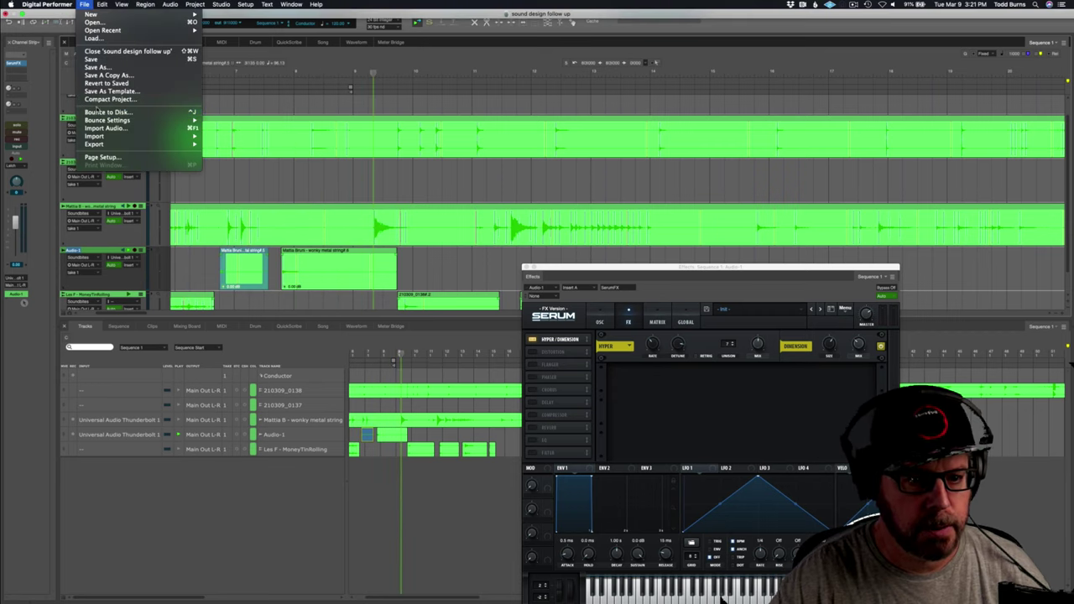
pyautogui.click(122, 112)
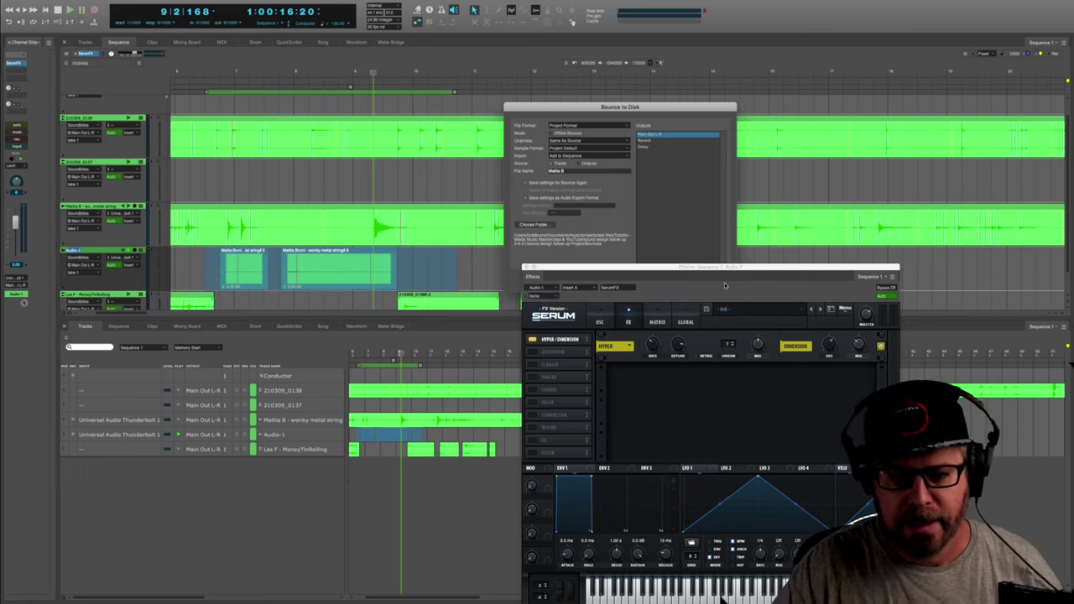
pyautogui.press('Return')
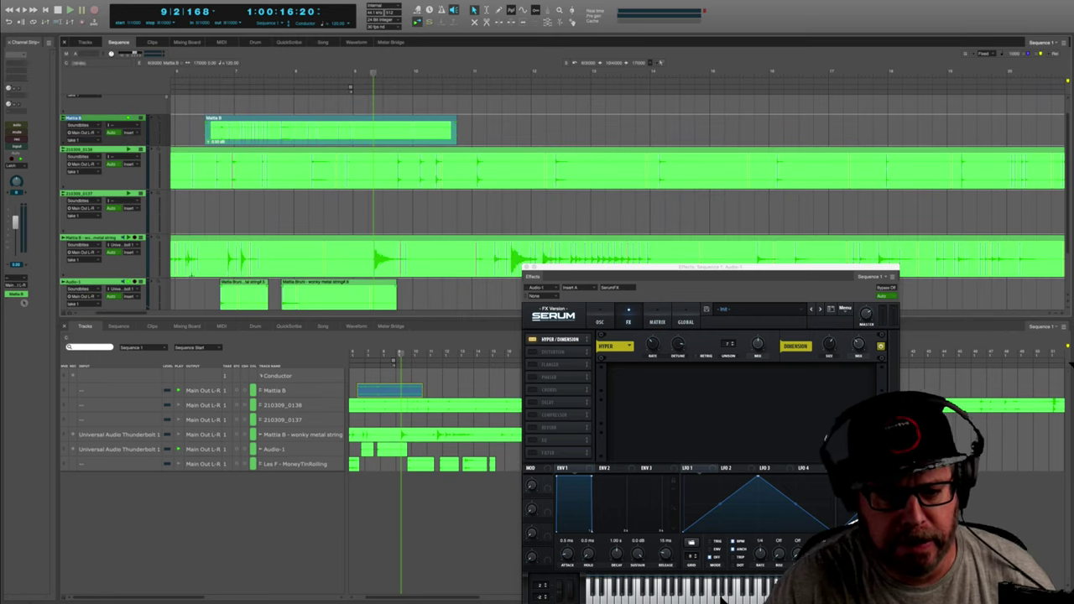
# Divide the bounced audio into two clips between its hits, trimming each clip's start close to its hit.
pyautogui.click(216, 104)
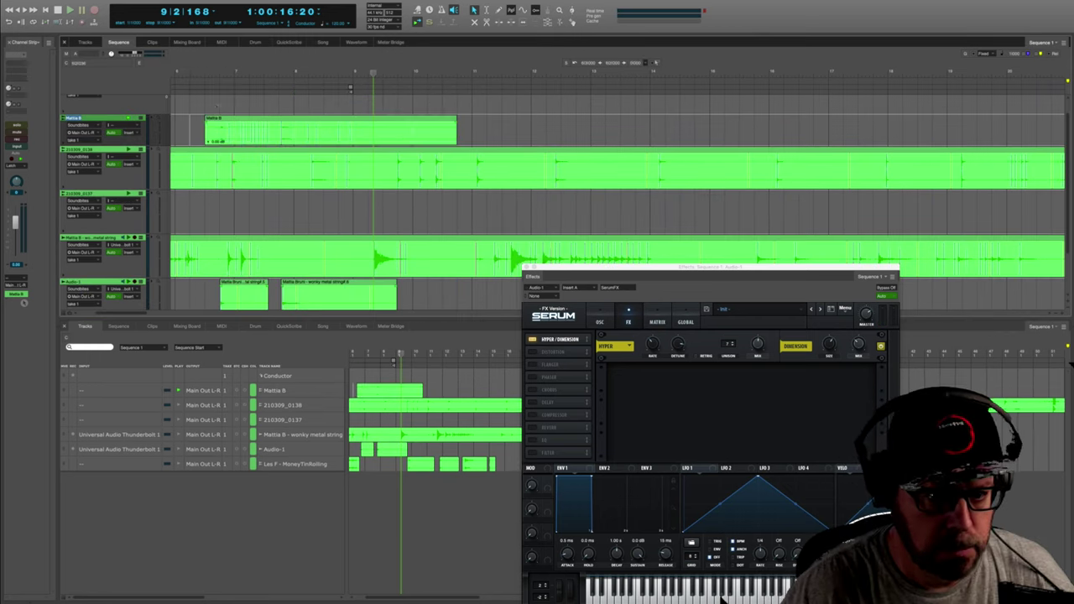
pyautogui.moveTo(205, 130); pyautogui.dragTo(221, 130)
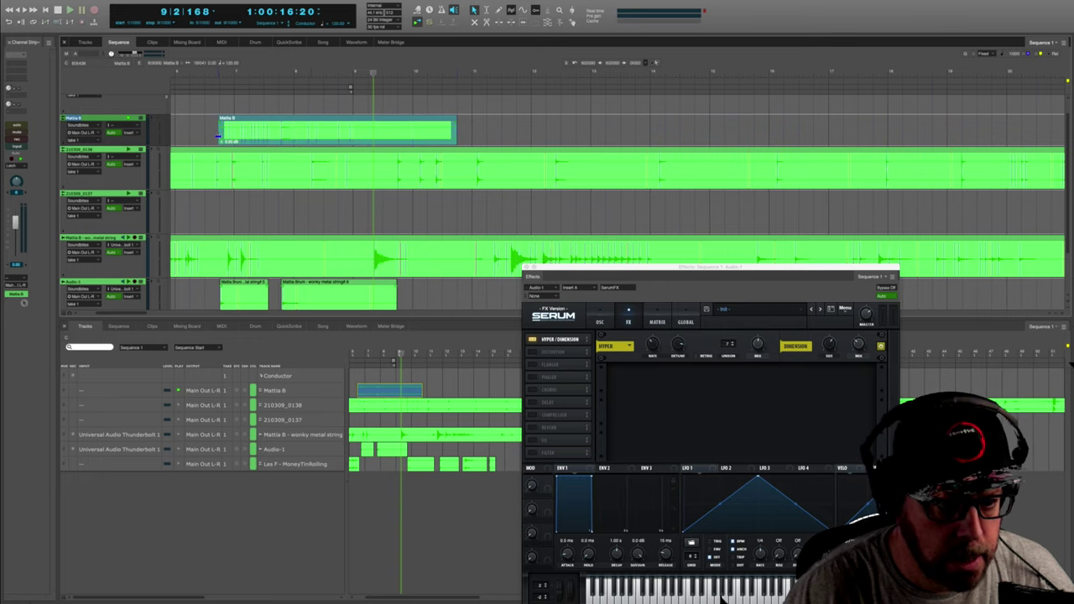
pyautogui.press('i')
pyautogui.keyDown('alt'); pyautogui.click(278, 133); pyautogui.keyUp('alt')
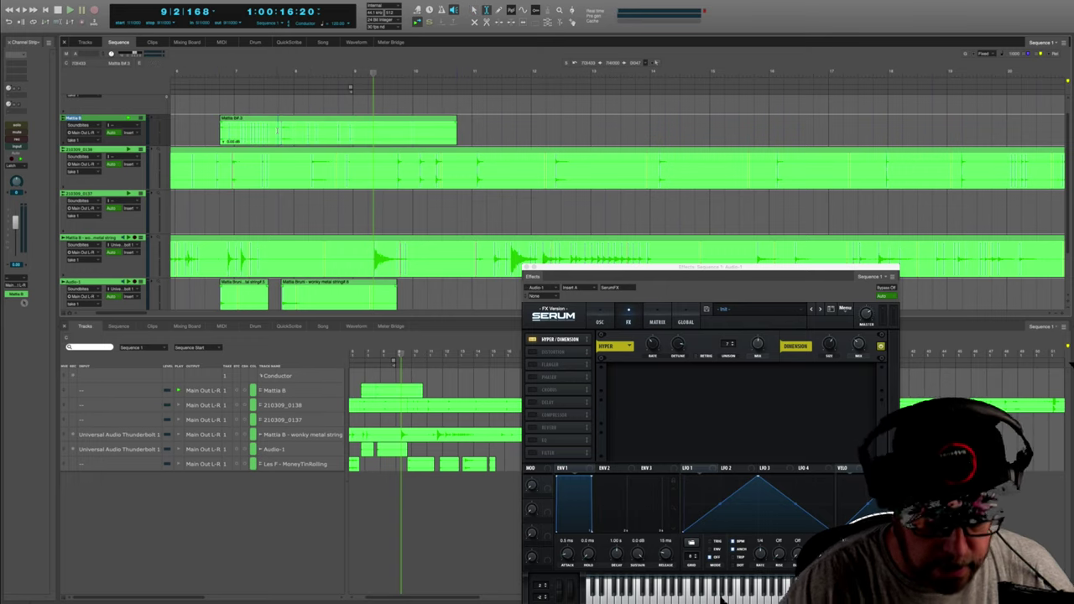
pyautogui.press('1')
pyautogui.click(286, 134)
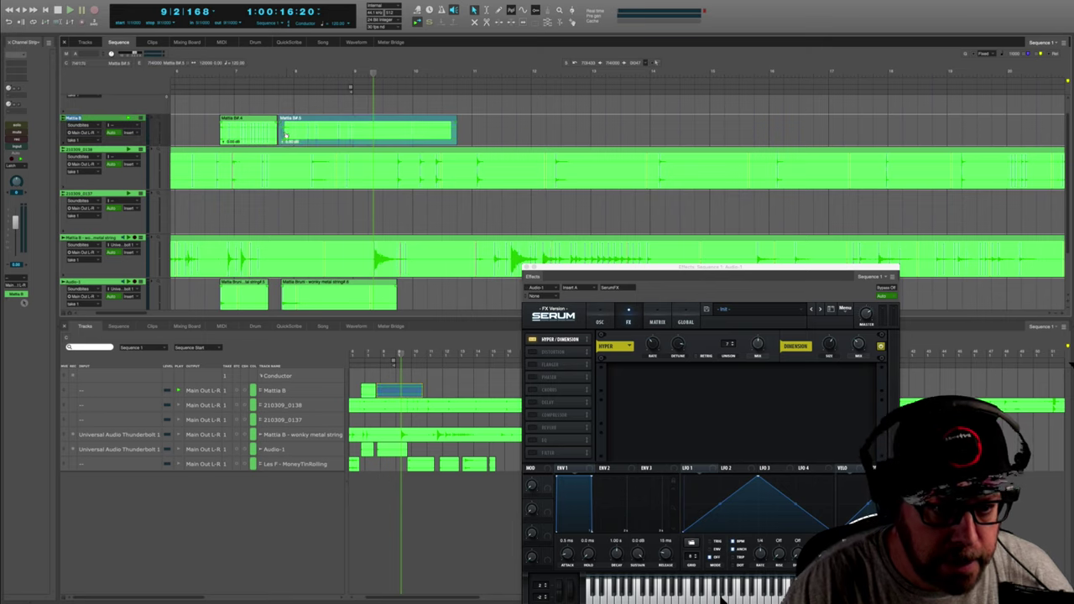
pyautogui.click(516, 130)
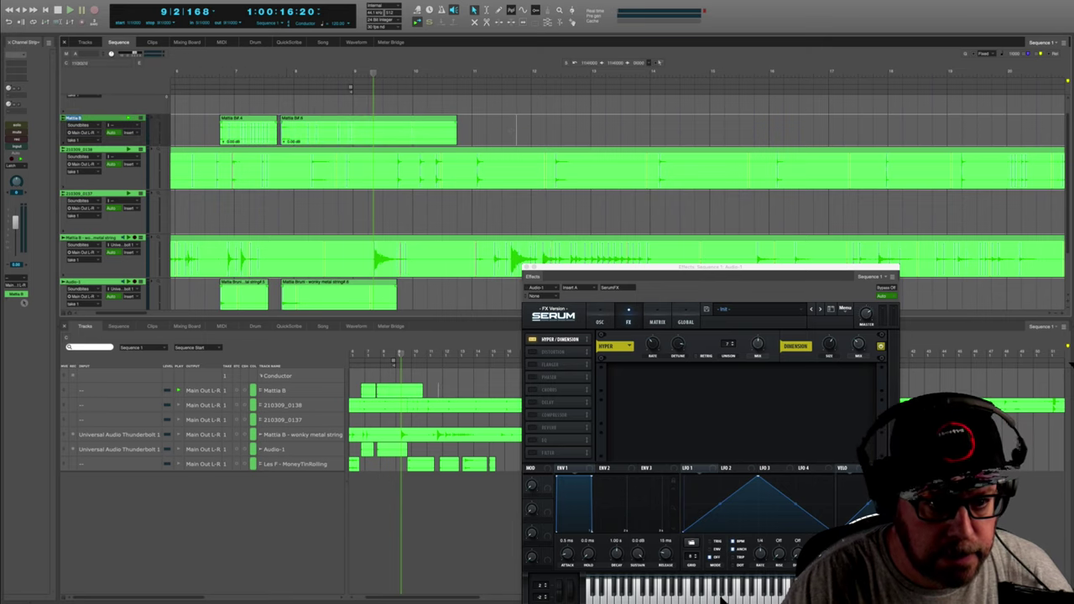
# Select the processed clip on the bounced track and export it as an AIFF file to the sound design follow up folder.
pyautogui.click(316, 133)
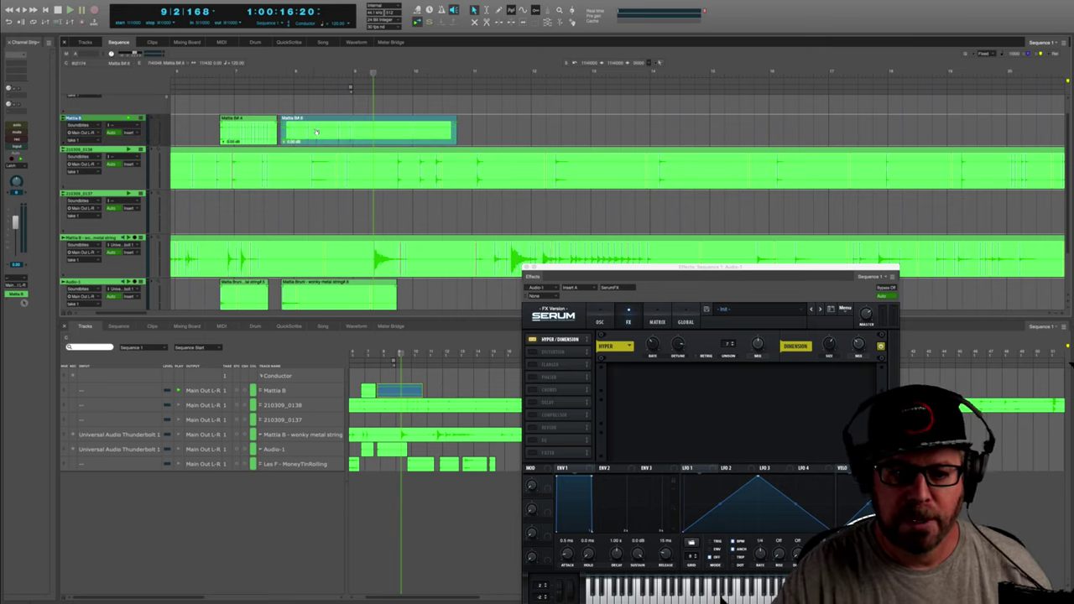
pyautogui.rightClick(317, 131)
pyautogui.click(277, 237)
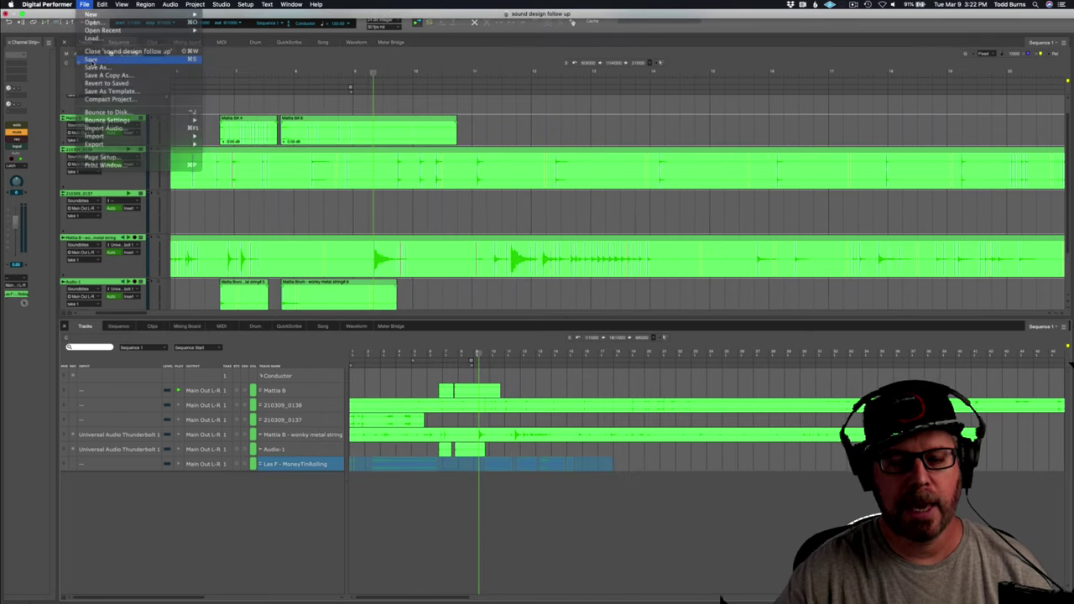
# Save the sound design follow up project, exit fullscreen, and hide Digital Performer to get to the Finder.
pyautogui.click(92, 63)
pyautogui.click(40, 4)
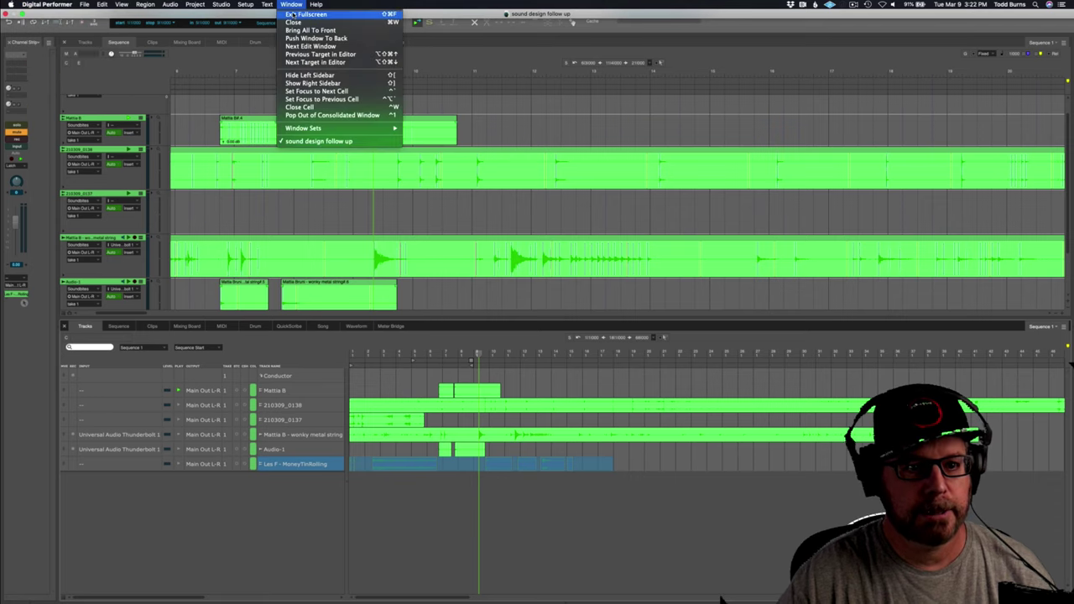
pyautogui.click(293, 15)
pyautogui.click(46, 4)
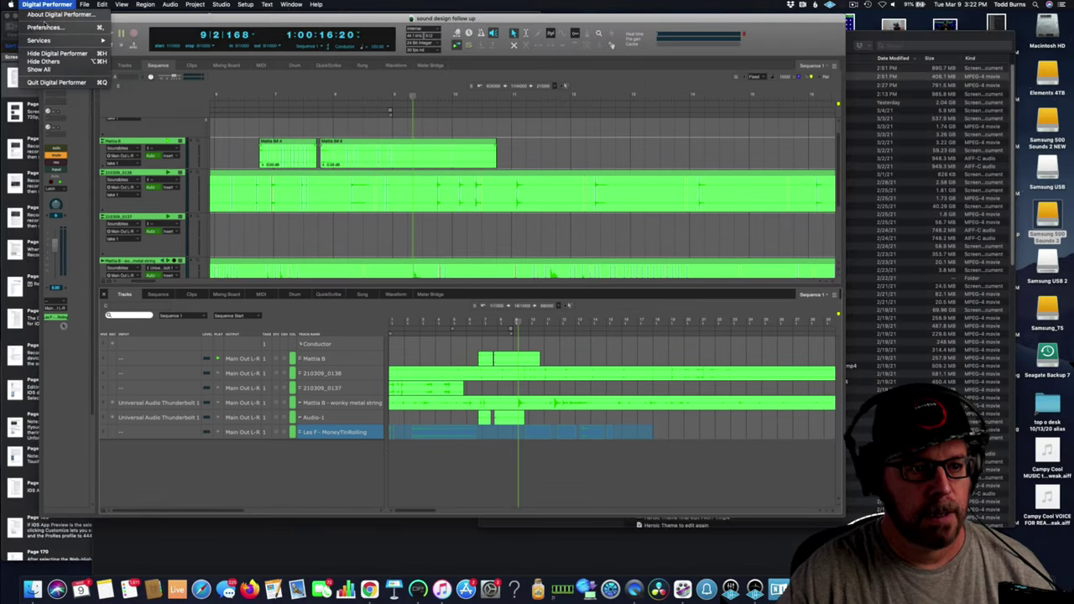
pyautogui.click(54, 53)
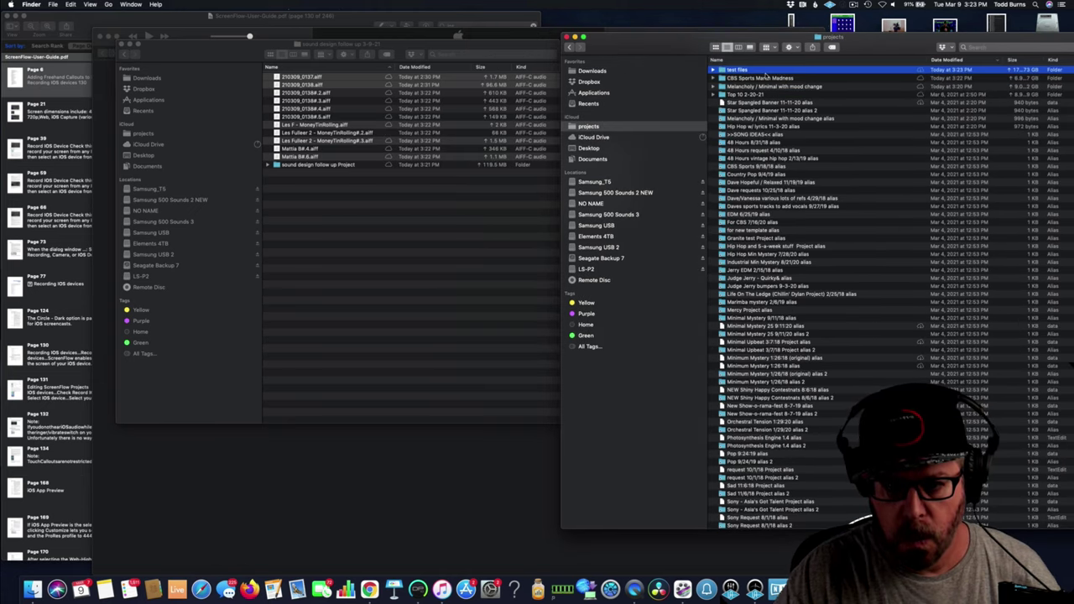
# Open the sound design follow up 3-9-21 folder, sort it by modification date, and select an exported 210309_0138 clip.
pyautogui.doubleClick(768, 78)
pyautogui.click(965, 61)
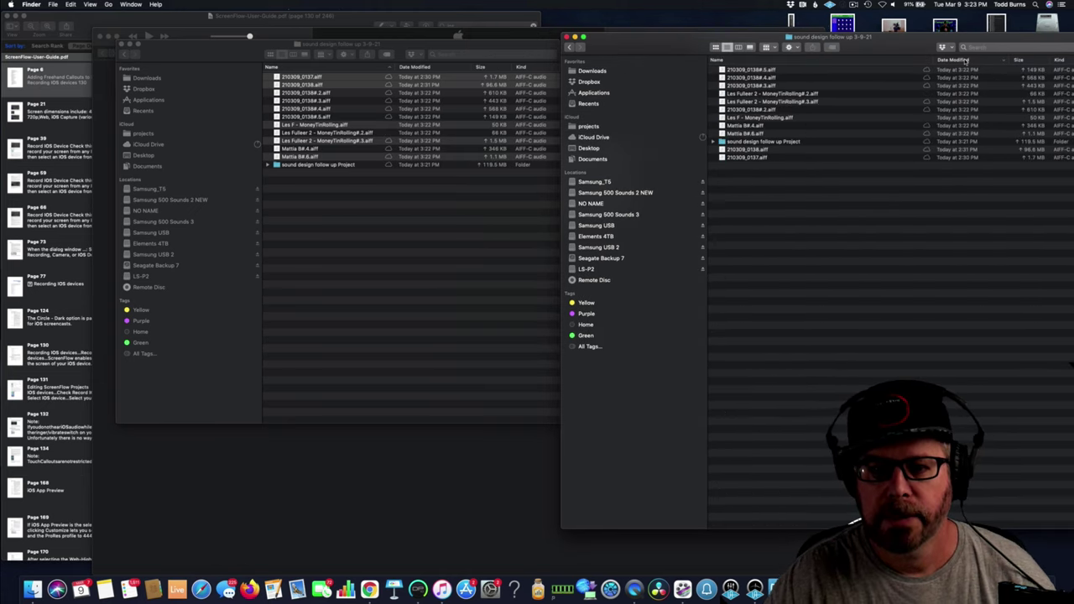
pyautogui.click(809, 71)
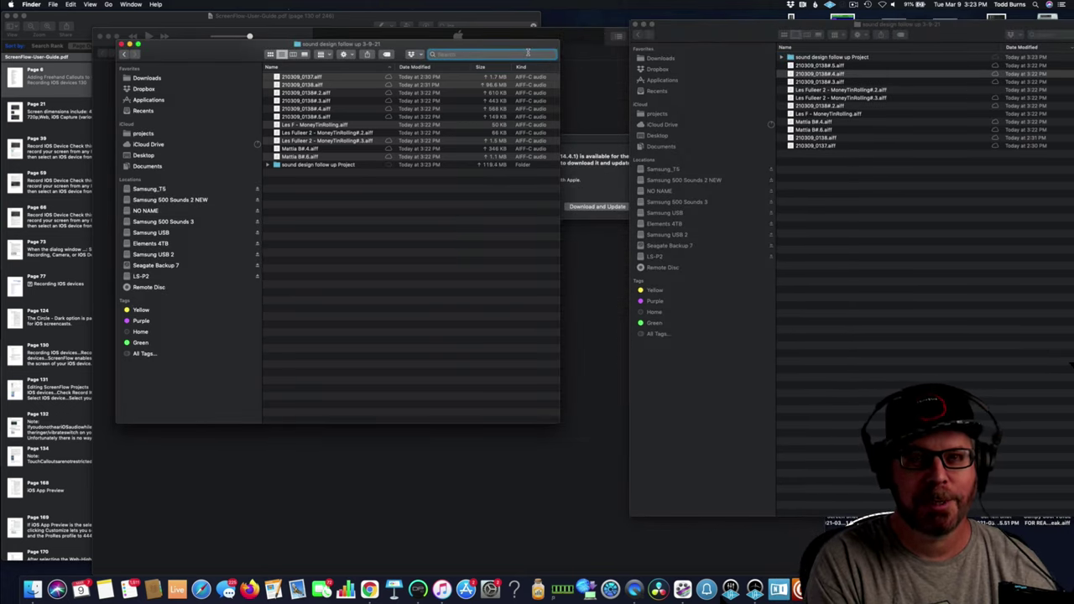
# Search this Mac for "ableton live", launch Ableton Live 10 Lite, and dismiss its ReWire alert.
pyautogui.write('ableton live')
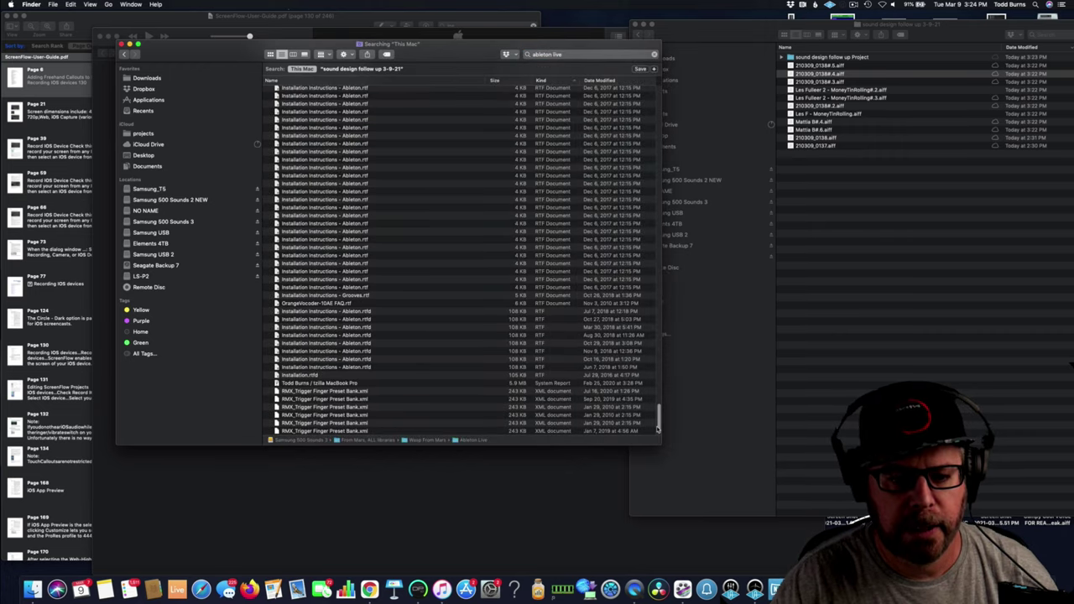
pyautogui.moveTo(657, 428); pyautogui.dragTo(659, 266)
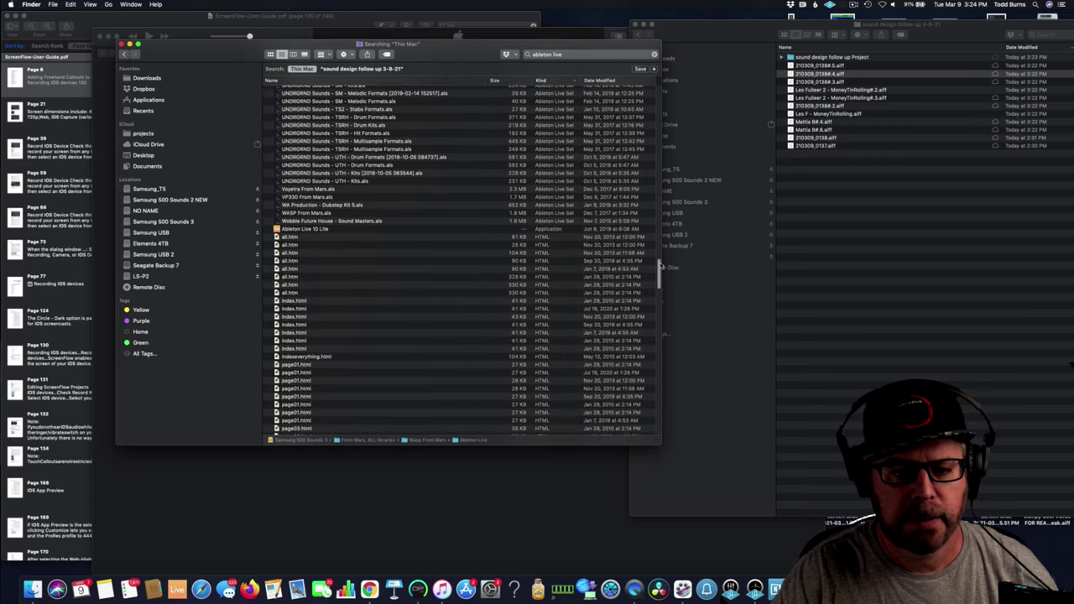
pyautogui.doubleClick(349, 231)
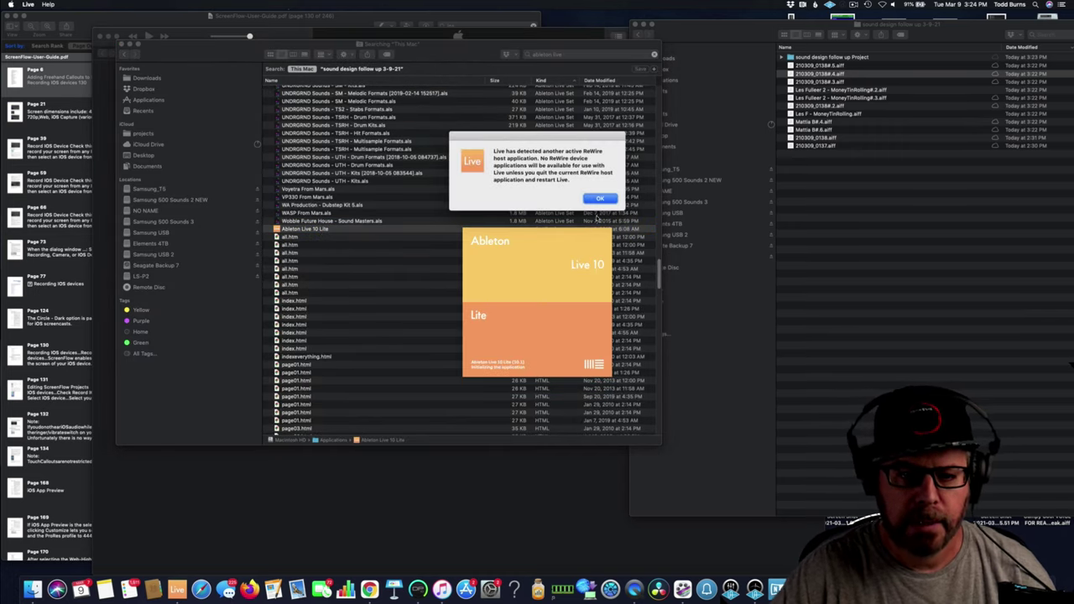
pyautogui.click(599, 199)
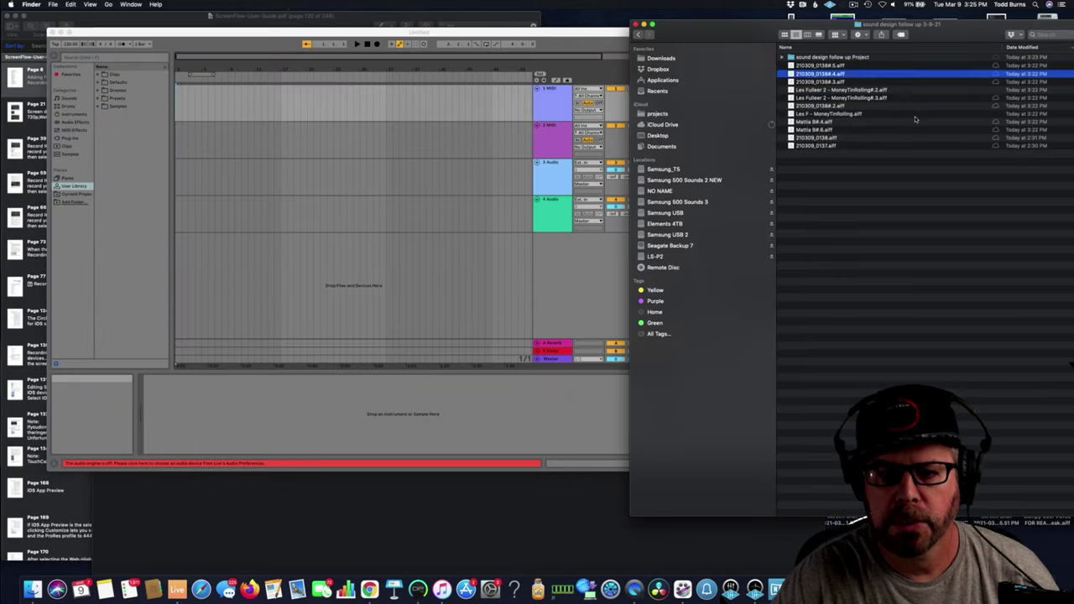
# Step down the exported files to the MoneyTinRolling AIFF and move the Live window beside the folder window.
pyautogui.press('Down')
pyautogui.press('Down')
pyautogui.press('Down')
pyautogui.press('Down')
pyautogui.press('Down')
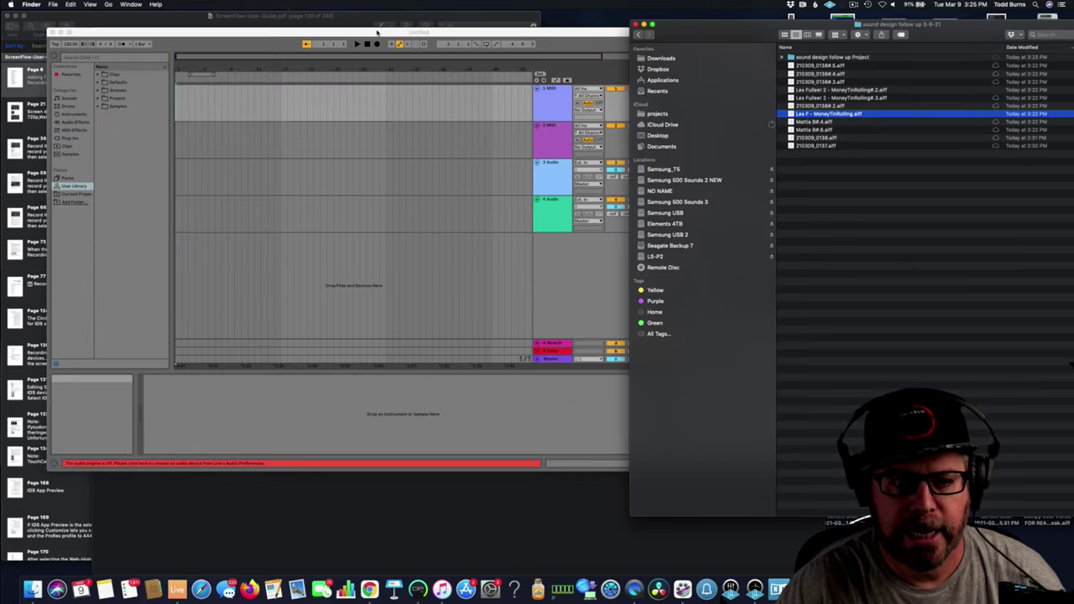
pyautogui.moveTo(377, 33); pyautogui.dragTo(347, 28)
pyautogui.click(841, 247)
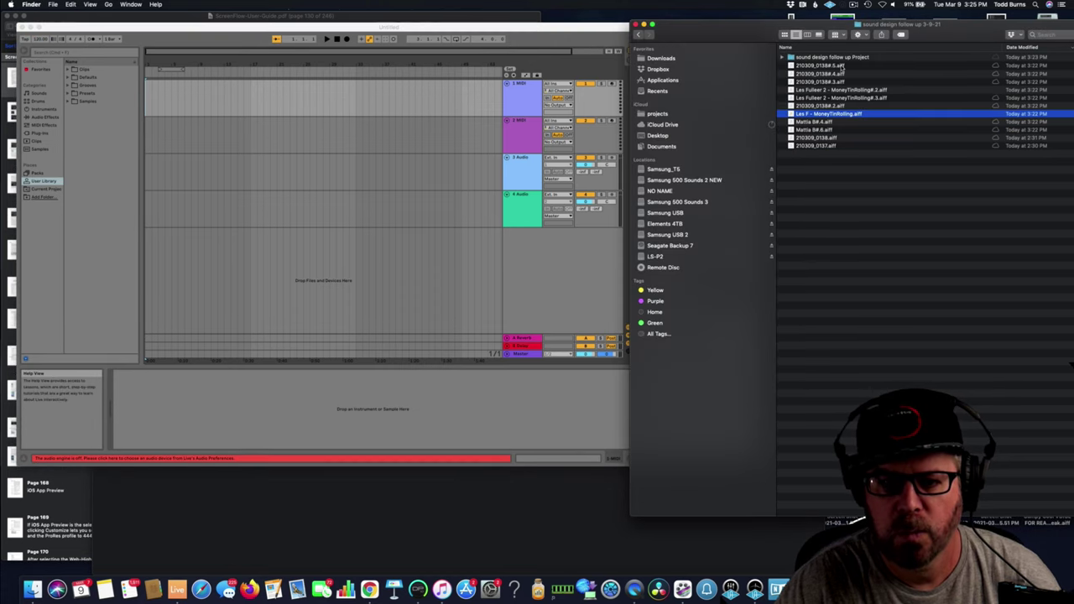
# Preview the exported 210309_0138#.5, #.4 and #.3 clips, continuing to the first MoneyTinRolling clip in the folder.
pyautogui.click(841, 67)
pyautogui.press('space')
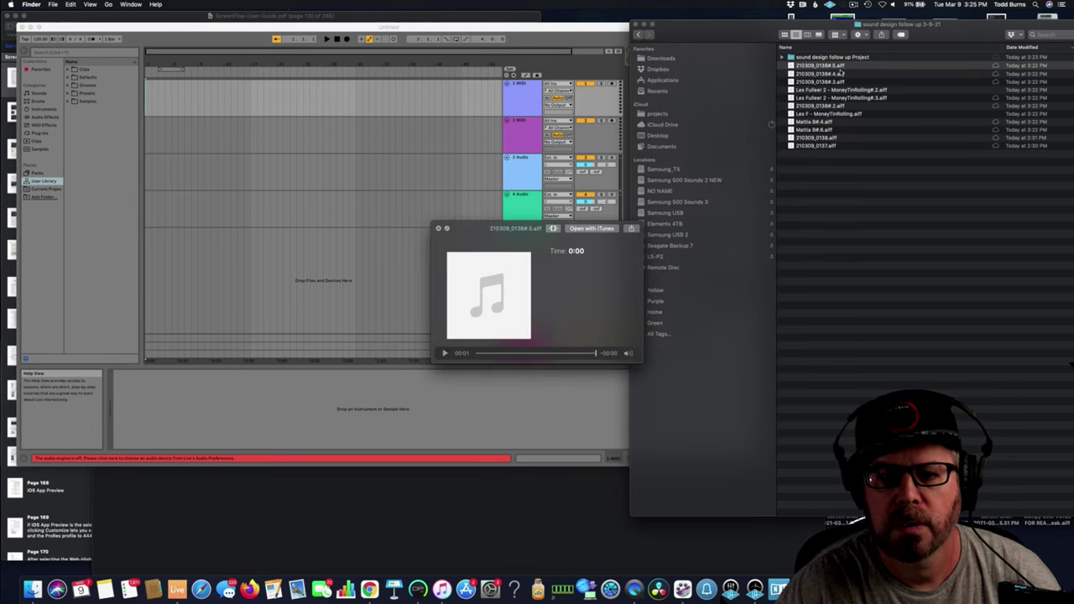
pyautogui.click(840, 74)
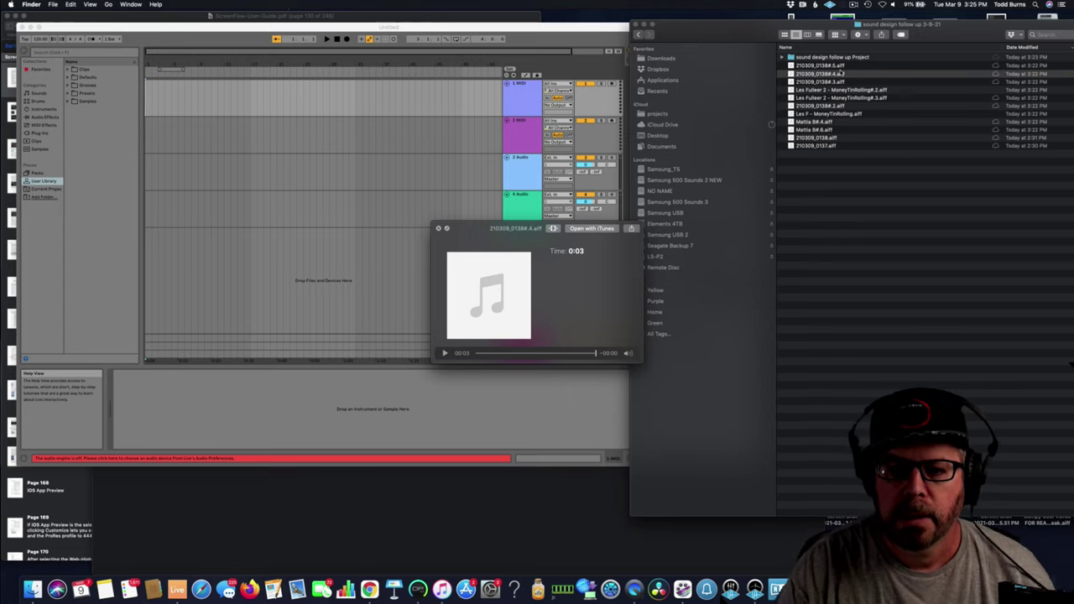
pyautogui.press('Down')
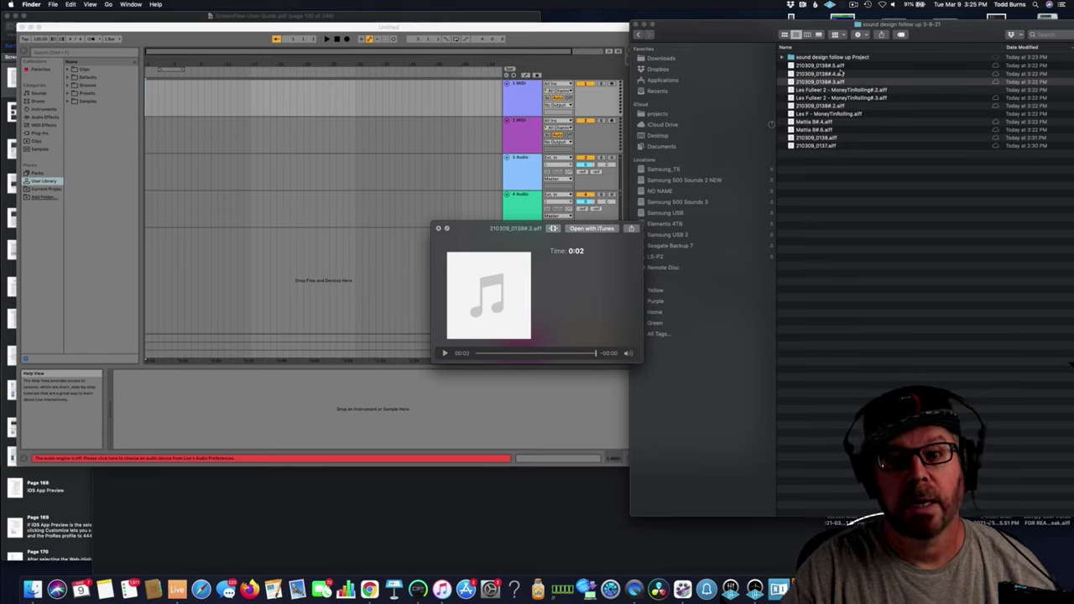
pyautogui.press('Down')
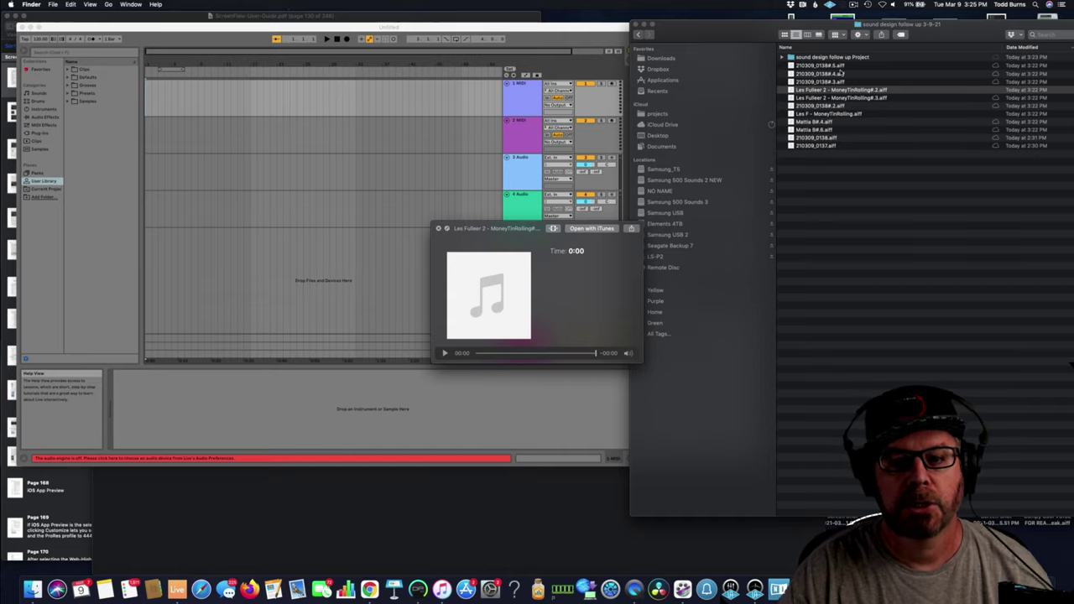
# Audition the MoneyTinRolling clips and compare them with 210309_0138#.2.aiff in the file preview.
pyautogui.press('Up')
pyautogui.press('Down')
pyautogui.press('Down')
pyautogui.press('Down')
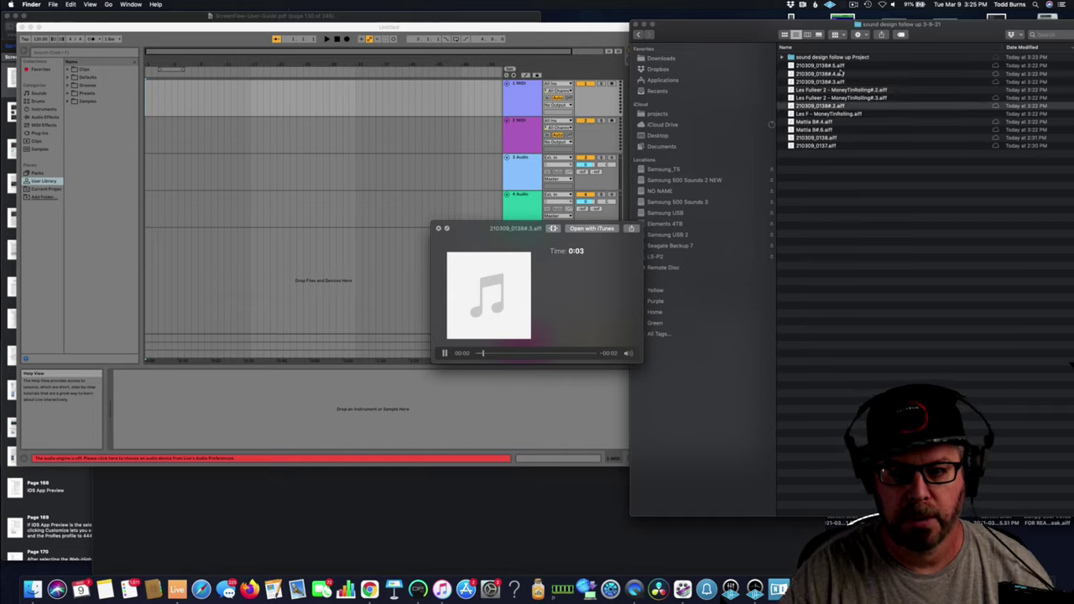
pyautogui.press('Down')
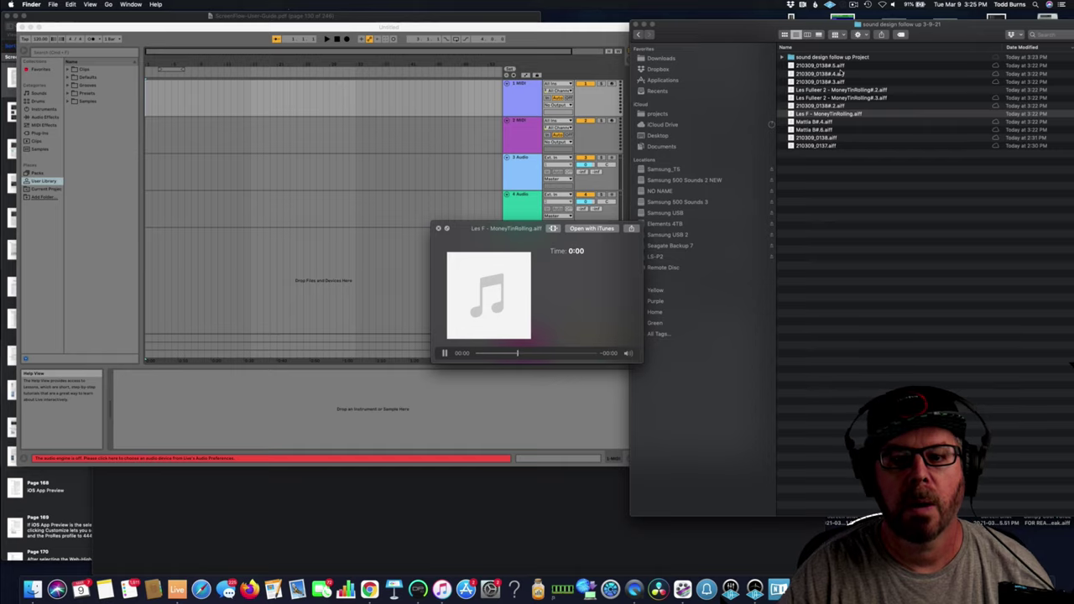
pyautogui.press('Up')
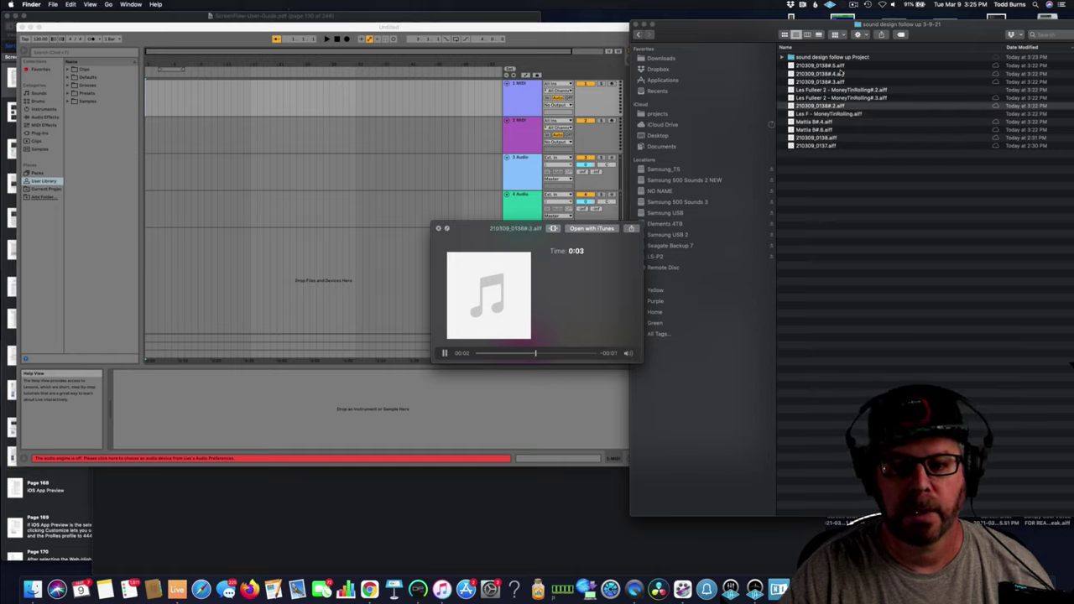
# Preview the remaining exported files down to 210309_0138.aiff and close the preview.
pyautogui.press('Down')
pyautogui.press('Down')
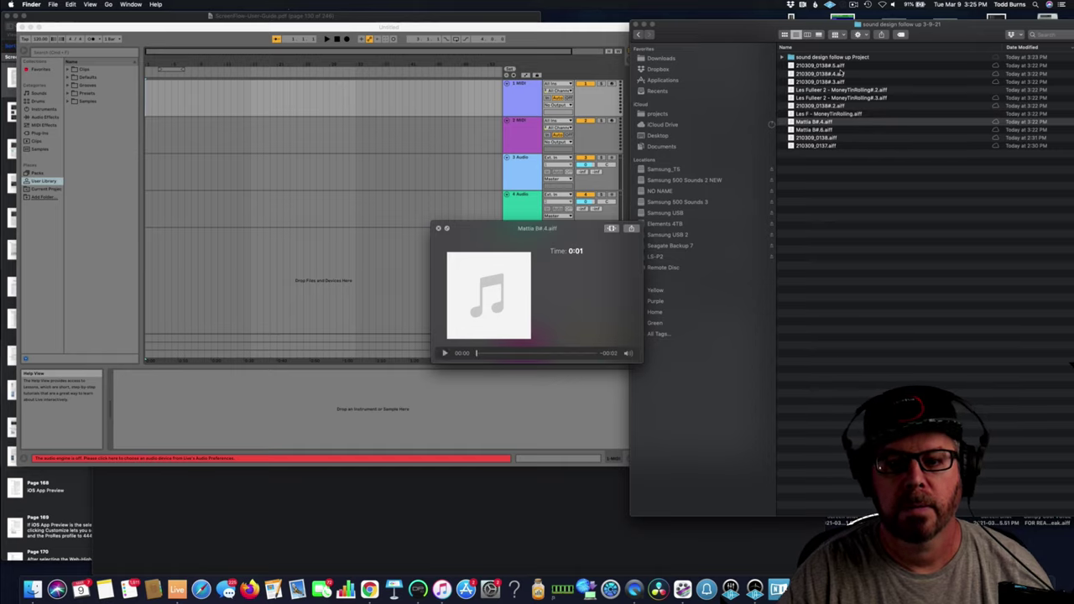
pyautogui.press('Down')
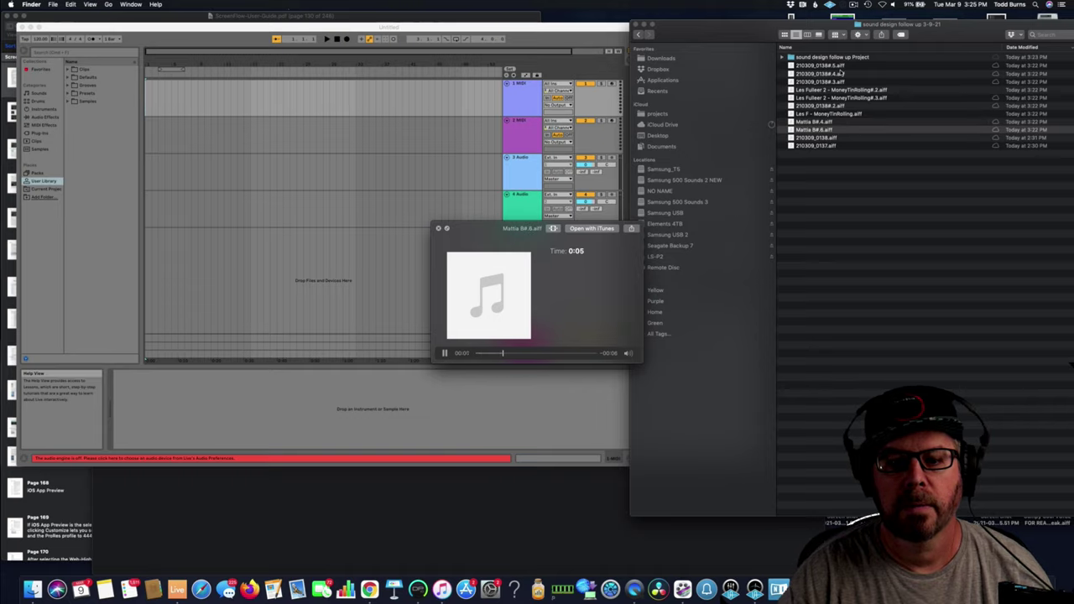
pyautogui.press('Down')
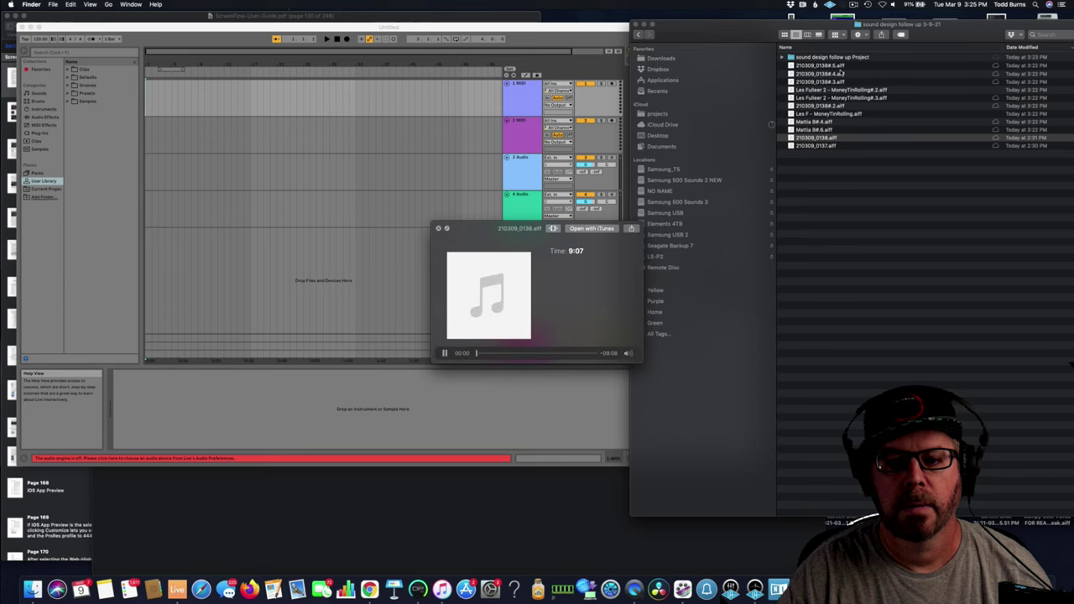
pyautogui.press('space')
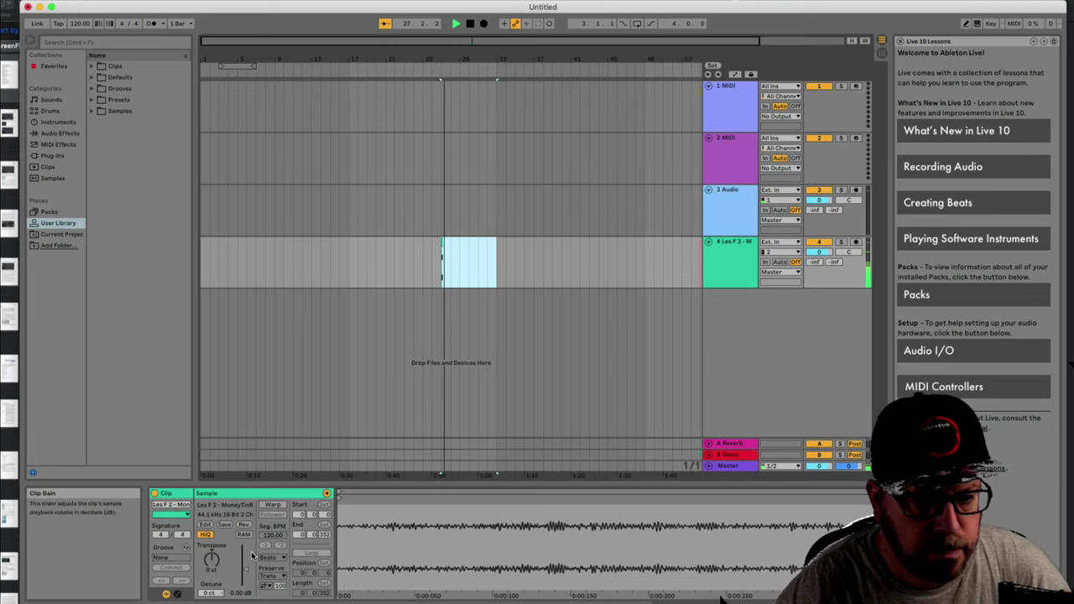
# In Ableton Live, audition the MoneyTinRolling clip at raised and -25 st transpositions, and set it to -1 st.
pyautogui.moveTo(214, 564); pyautogui.dragTo(214, 539)
pyautogui.press('space')
pyautogui.press('space')
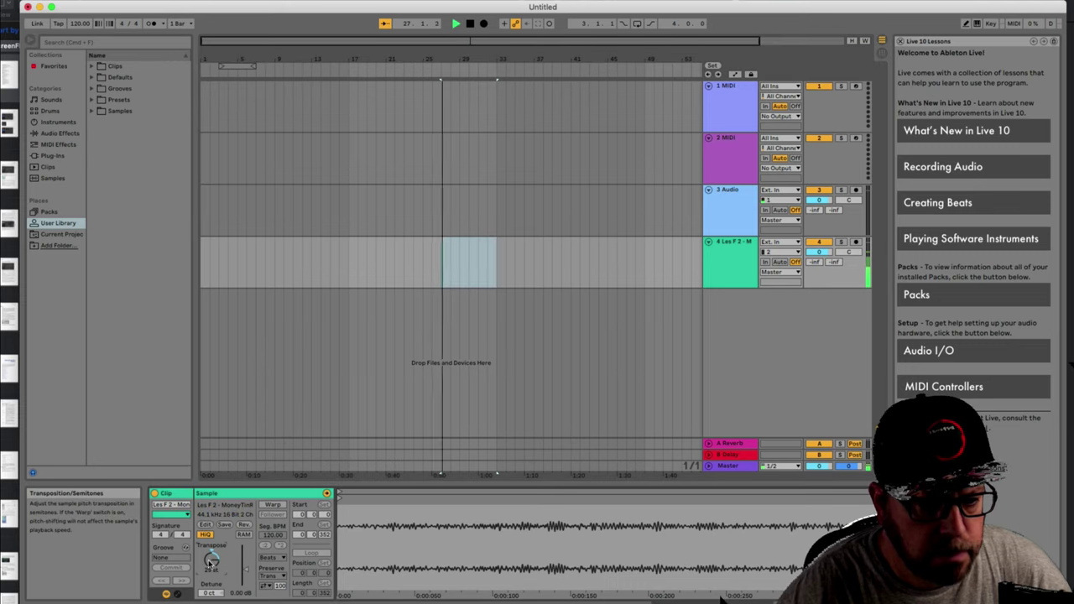
pyautogui.press('space')
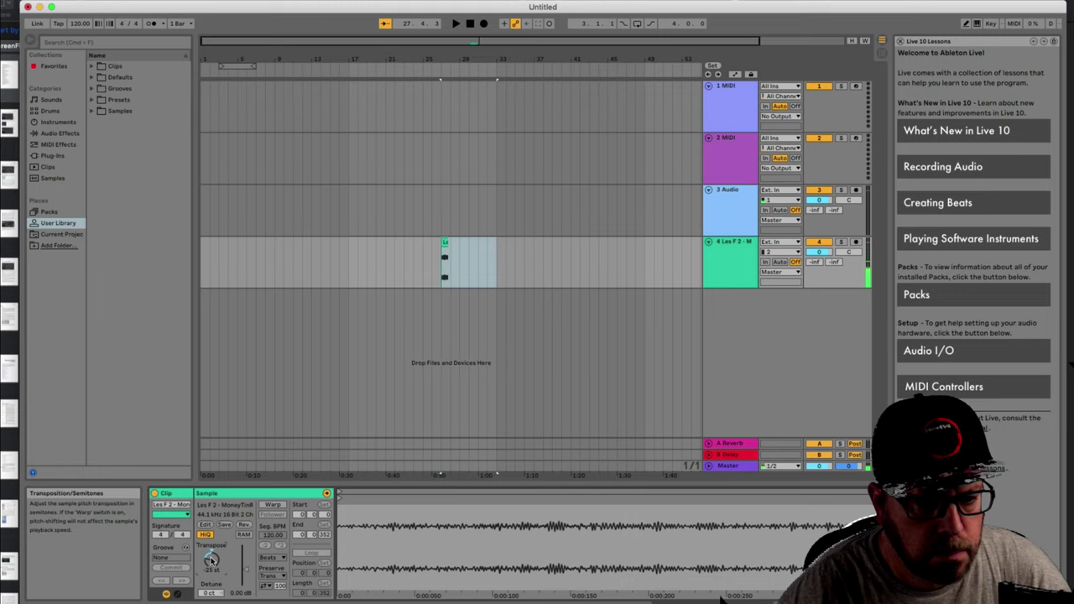
pyautogui.press('space')
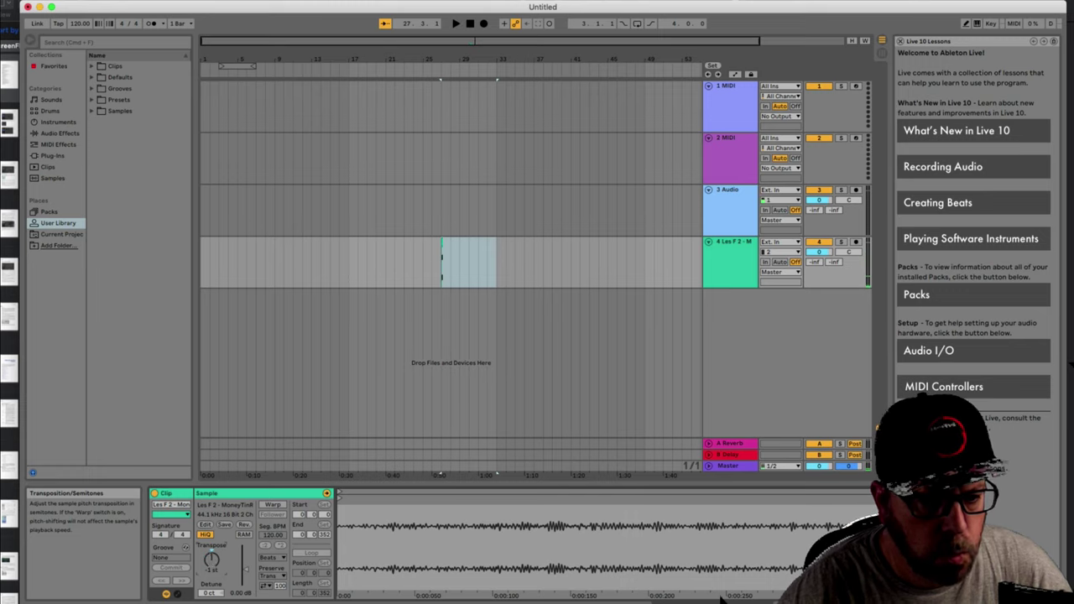
# Turn on Warp for the MoneyTinRolling clip and set its segment BPM to 458, auditioning lower and higher values.
pyautogui.click(273, 505)
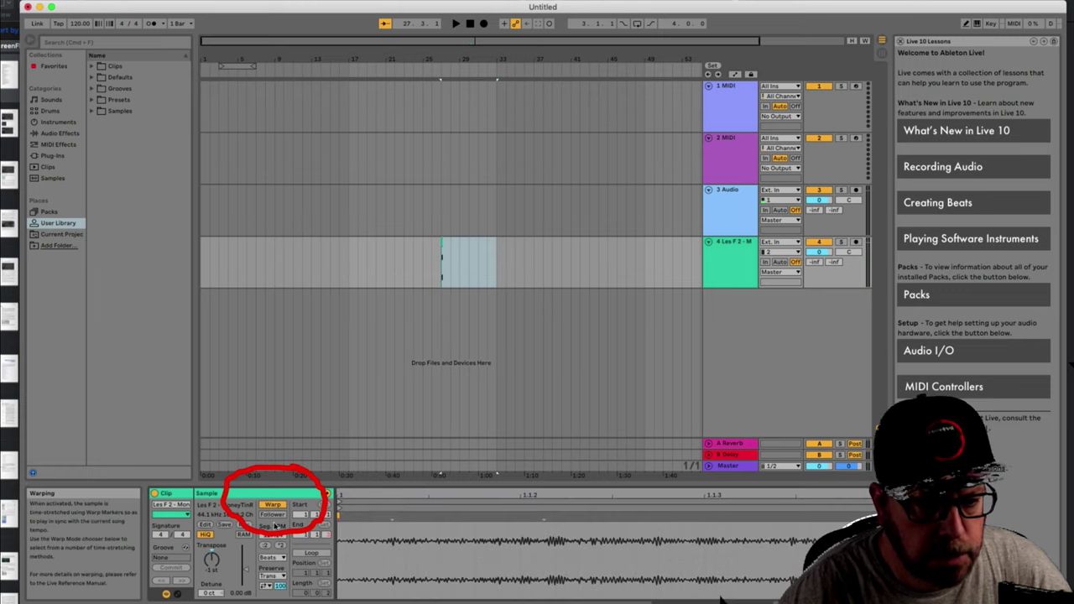
pyautogui.press('space')
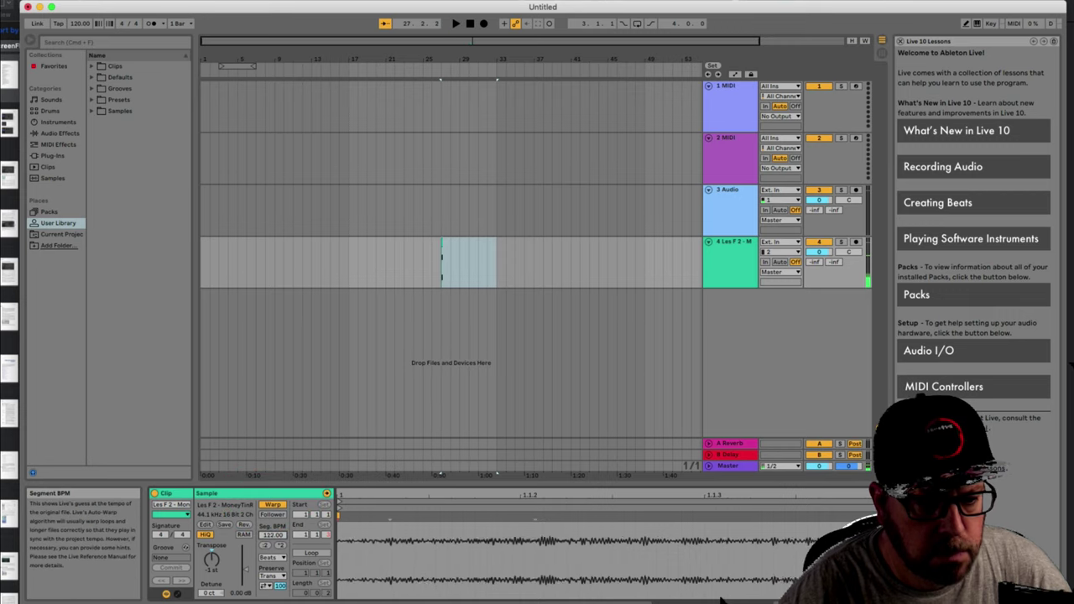
pyautogui.moveTo(277, 535); pyautogui.dragTo(278, 595)
pyautogui.press('space')
pyautogui.moveTo(278, 534); pyautogui.dragTo(274, 436)
pyautogui.press('space')
pyautogui.press('space')
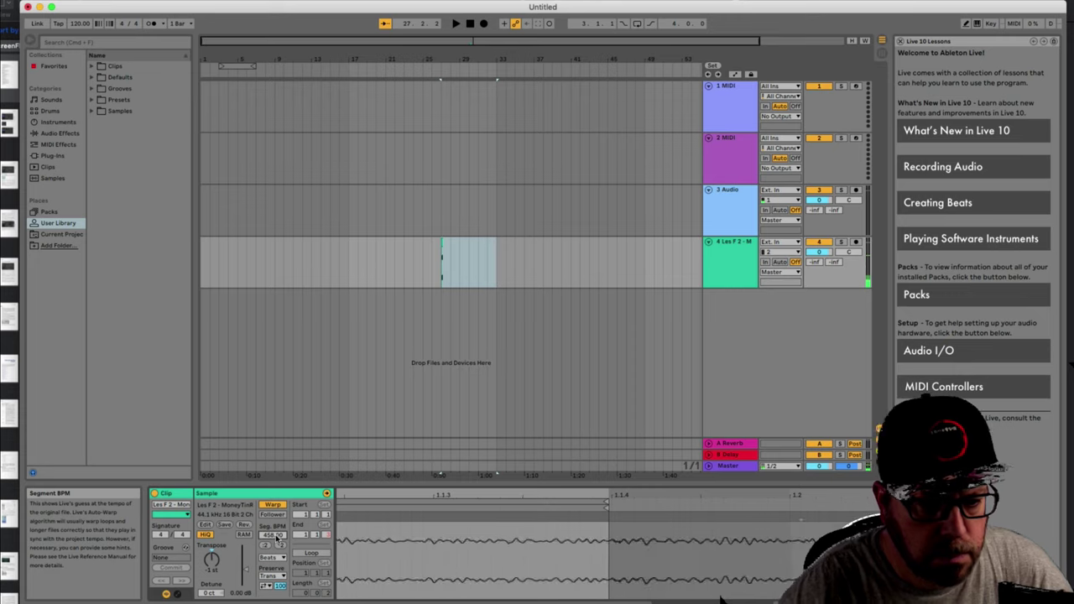
pyautogui.press('space')
pyautogui.press('space')
pyautogui.press('space')
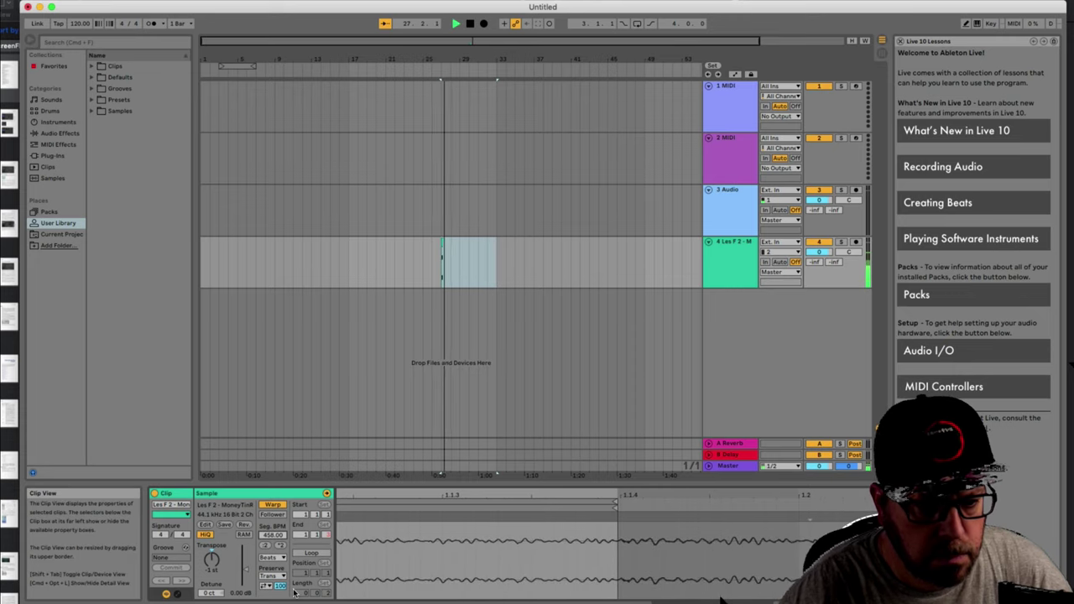
# Switch the clip's warp mode to Tones and lower the grain size to 12.00 while auditioning the sound.
pyautogui.click(270, 559)
pyautogui.click(272, 568)
pyautogui.press('space')
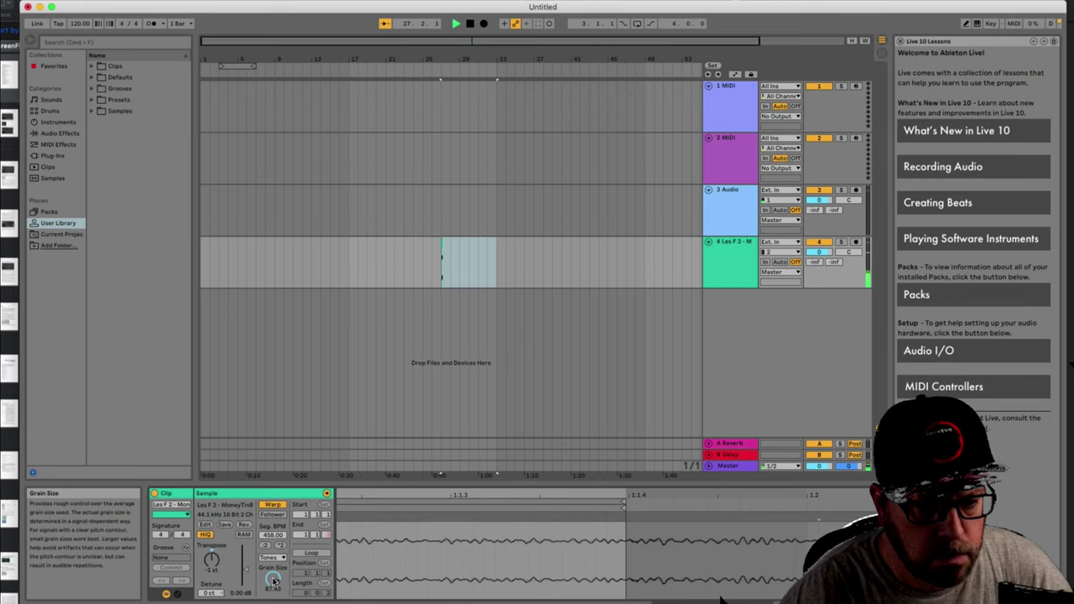
pyautogui.press('space')
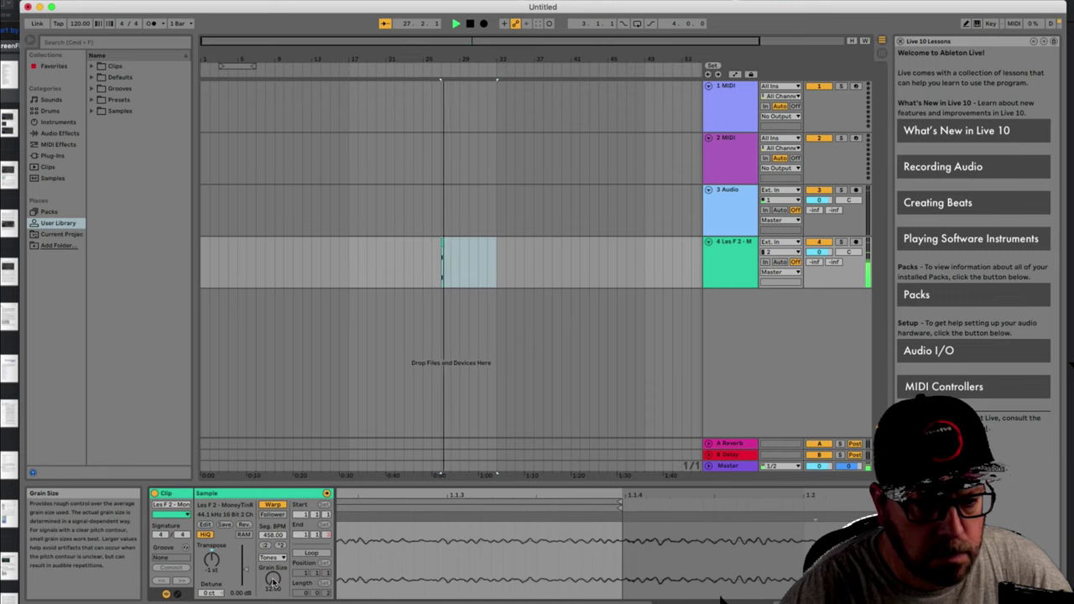
pyautogui.press('space')
pyautogui.moveTo(268, 578); pyautogui.dragTo(268, 585)
pyautogui.press('space')
# Change the warp mode to Texture with a grain size of 2.00, and audition segment BPM values up to 706.
pyautogui.click(277, 558)
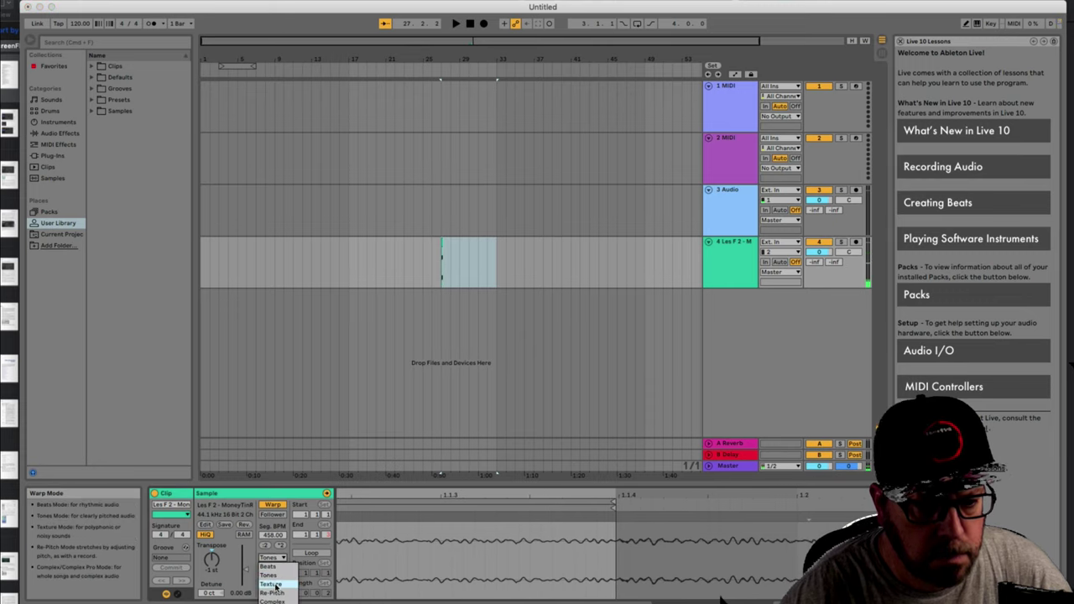
pyautogui.click(277, 576)
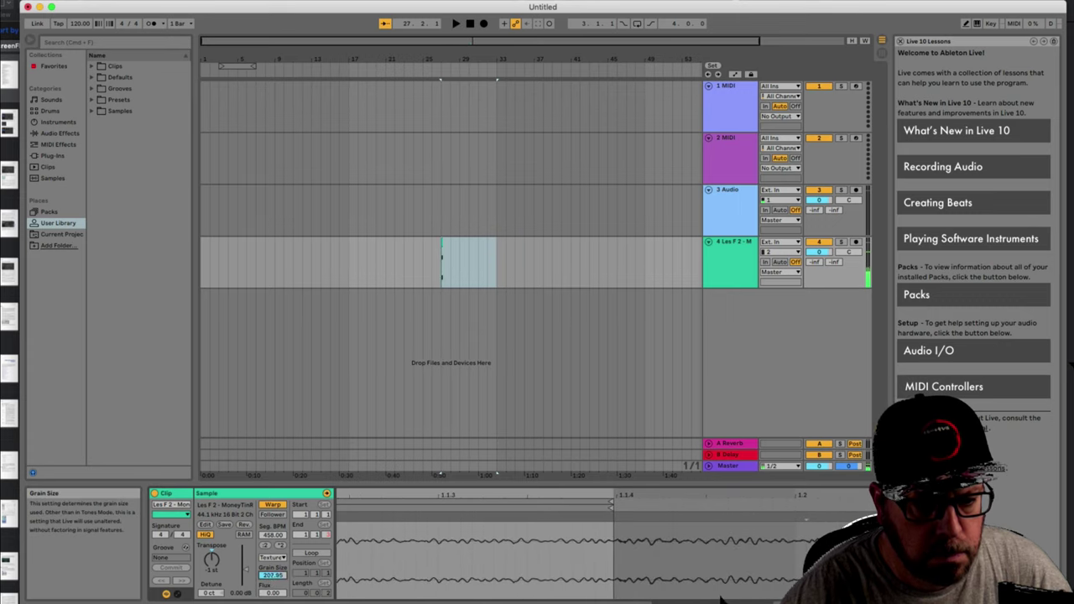
pyautogui.press('space')
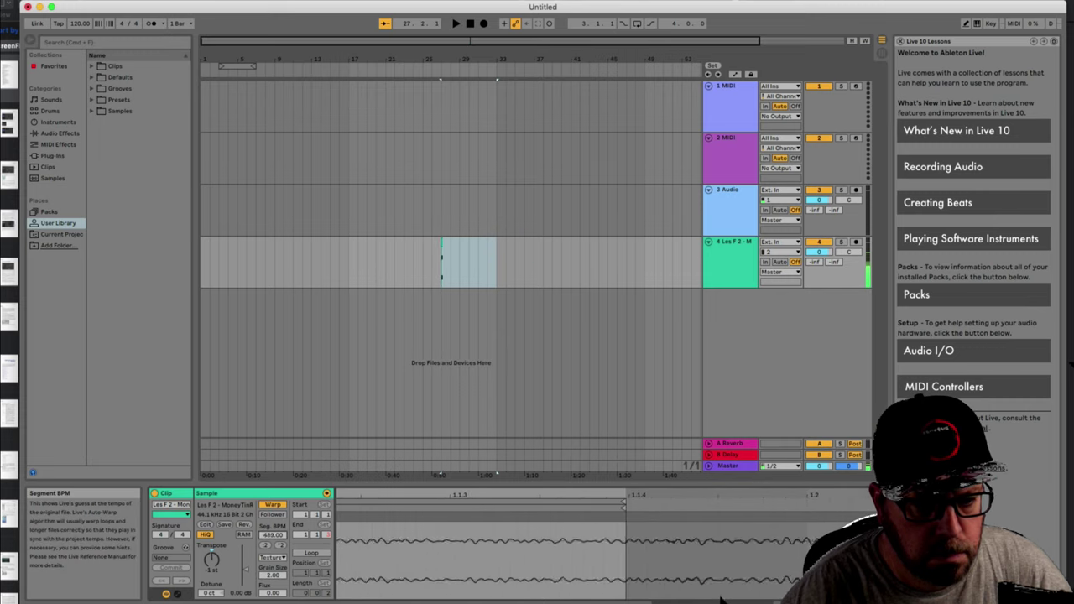
pyautogui.press('space')
pyautogui.press('space')
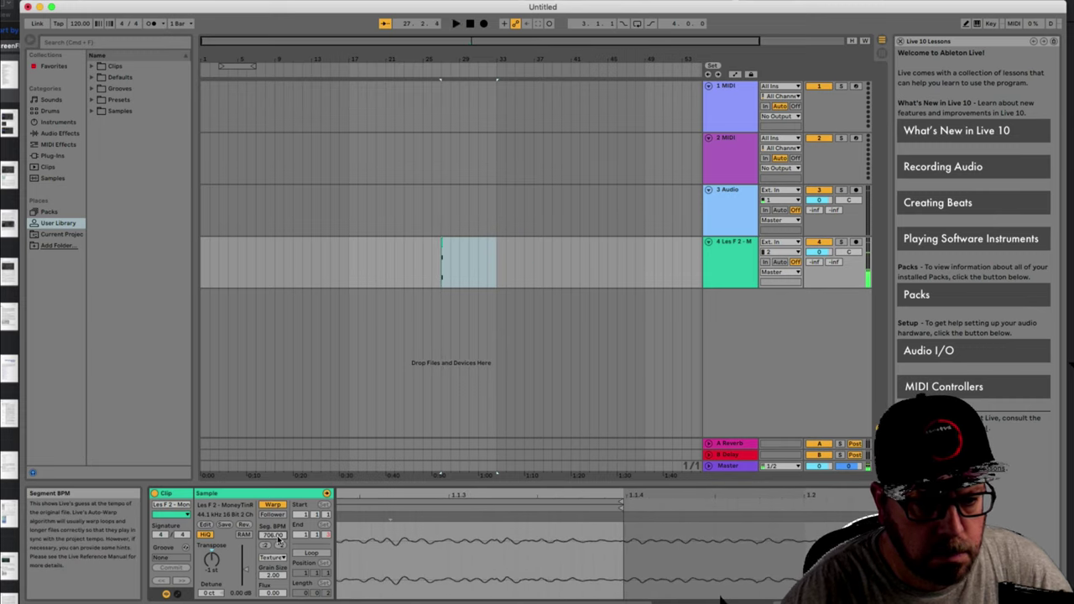
# Audition the Texture-warped clip at segment BPM values of 5, 101 and 261.
pyautogui.moveTo(273, 535); pyautogui.dragTo(273, 602)
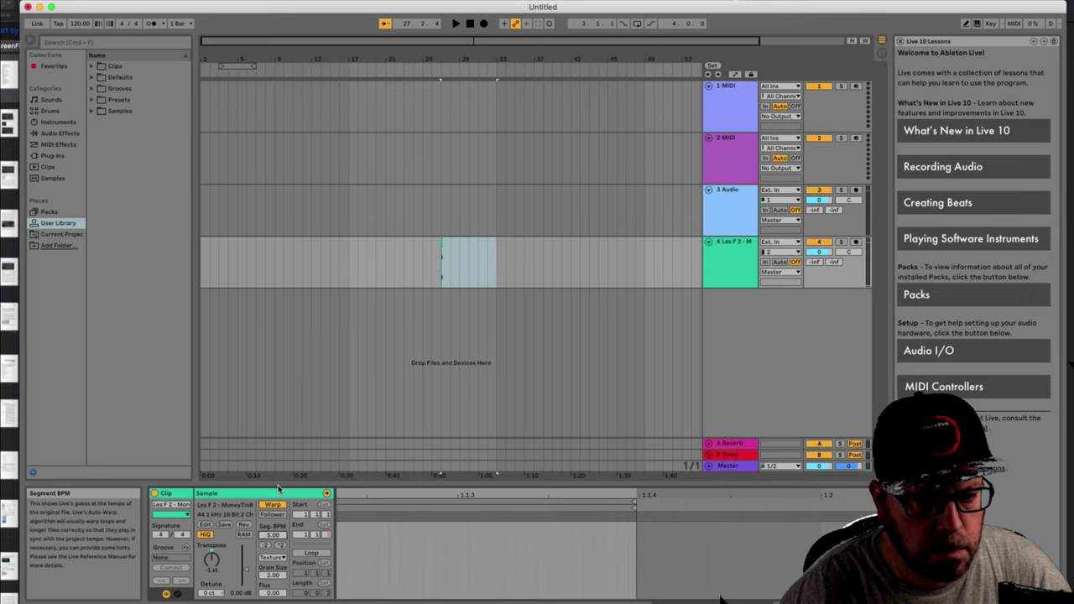
pyautogui.press('space')
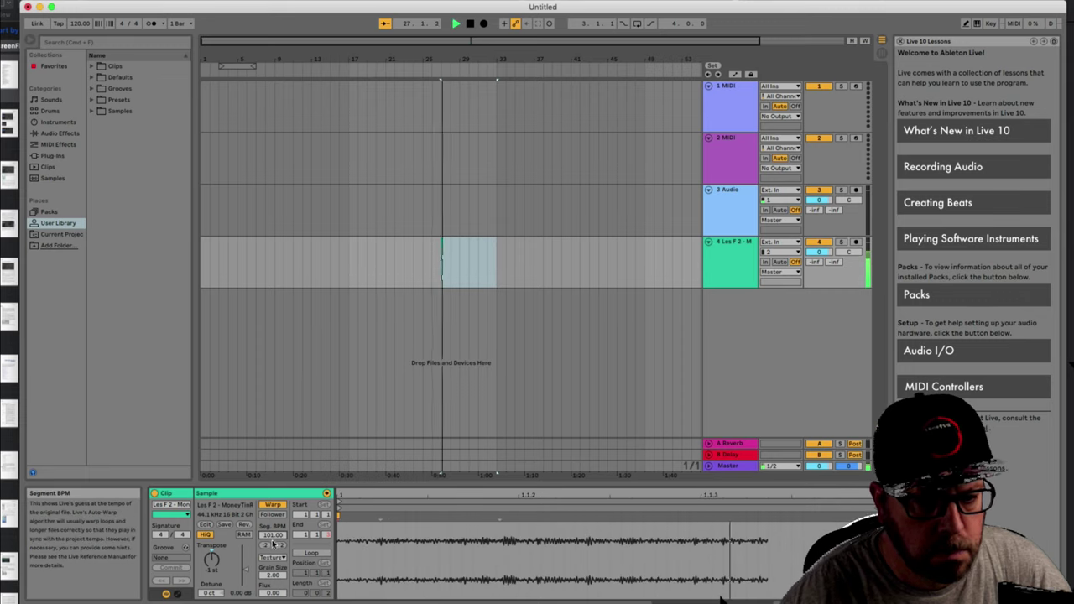
pyautogui.press('space')
pyautogui.press('space')
pyautogui.press('space')
pyautogui.moveTo(272, 537); pyautogui.dragTo(272, 403)
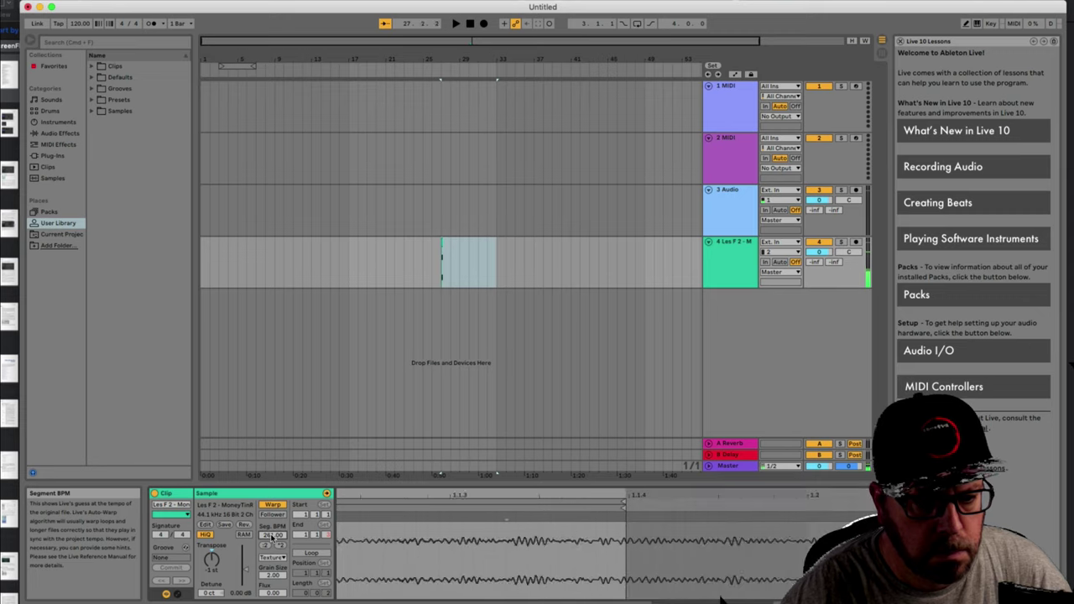
pyautogui.press('space')
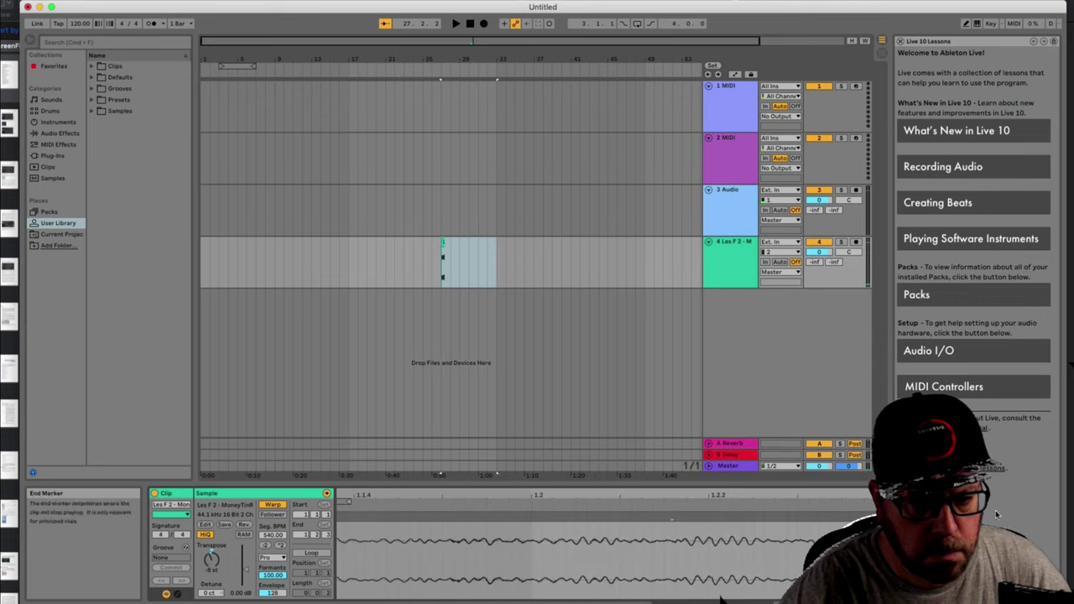
# Play the clip in Pro warp mode, and compare it with Tones mode at a grain size of 12.00.
pyautogui.press('space')
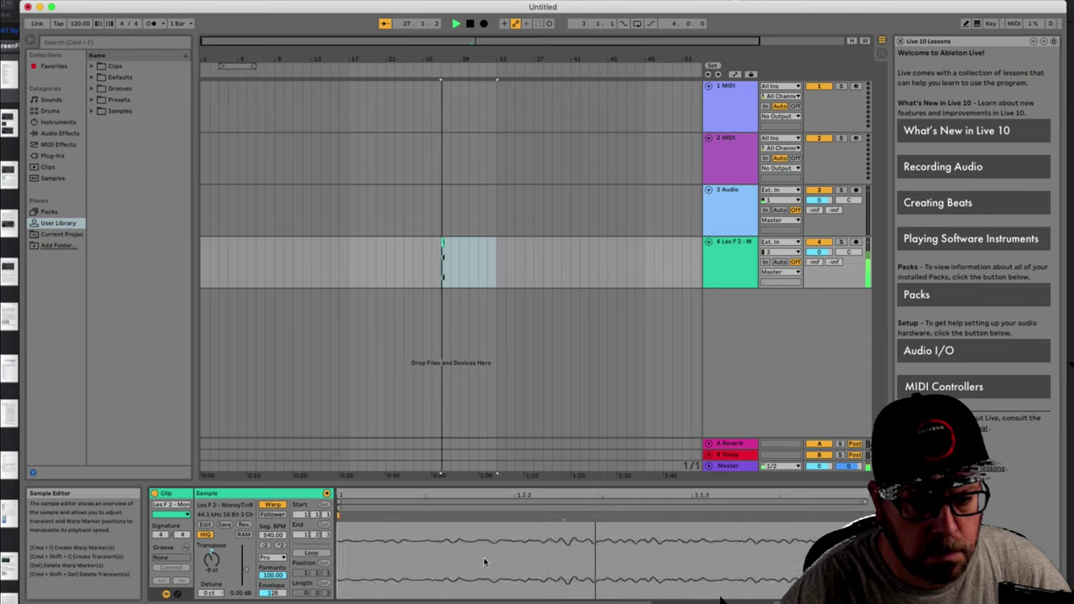
pyautogui.click(268, 557)
pyautogui.click(270, 568)
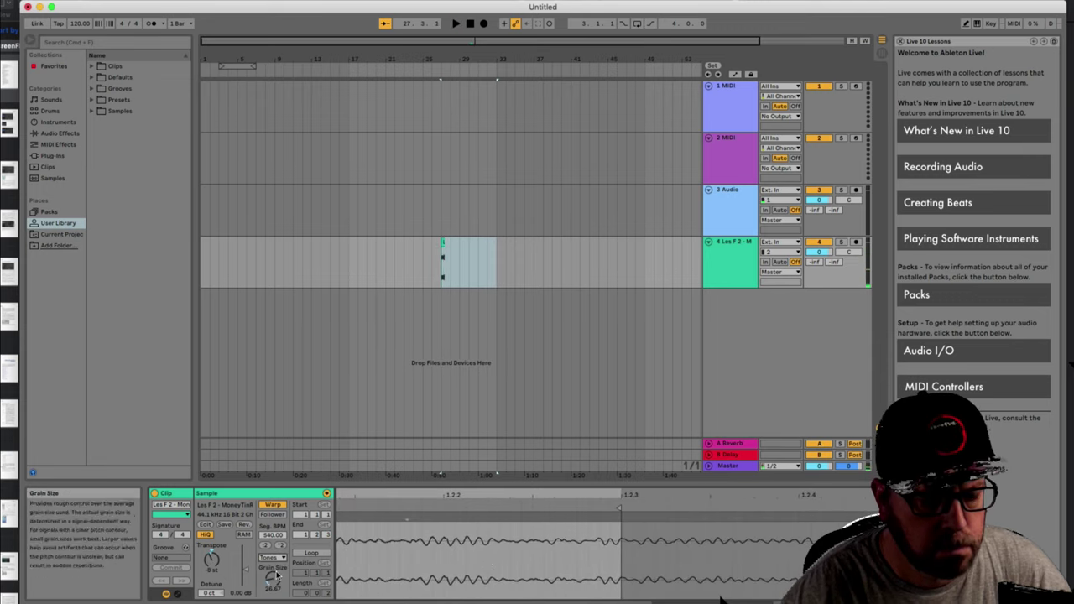
pyautogui.press('space')
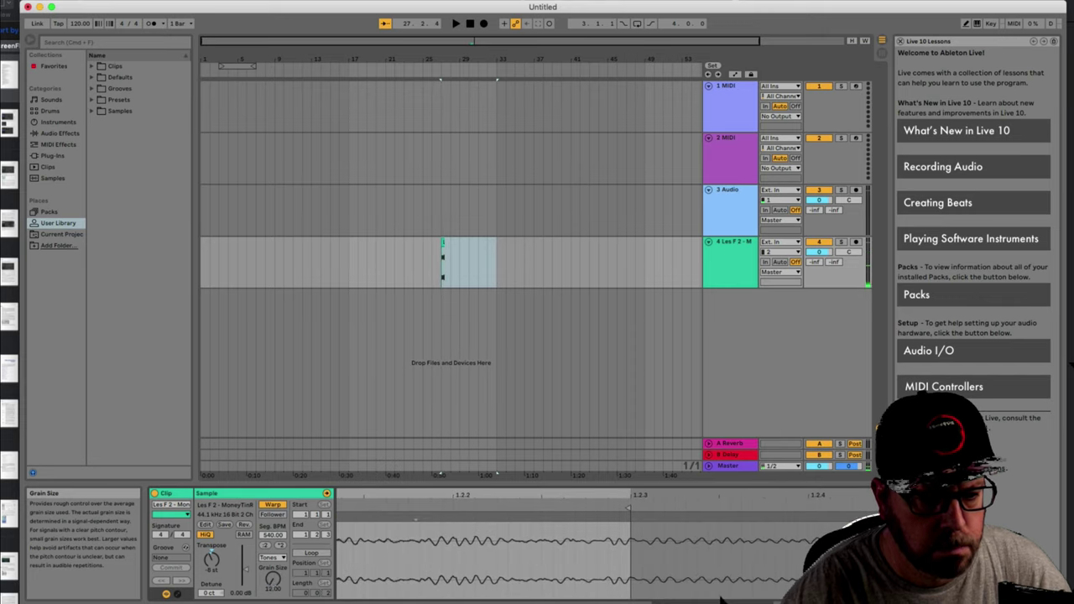
pyautogui.press('space')
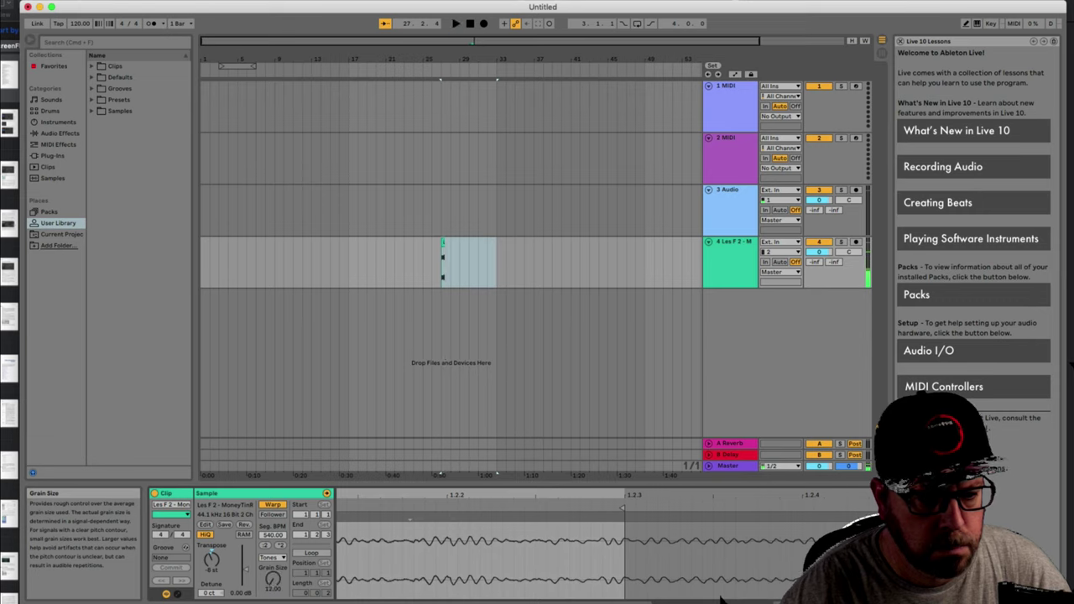
pyautogui.press('space')
# Return the clip to Texture warp mode and raise its transposition to 19 st while auditioning it.
pyautogui.click(279, 556)
pyautogui.click(277, 574)
pyautogui.press('space')
pyautogui.press('space')
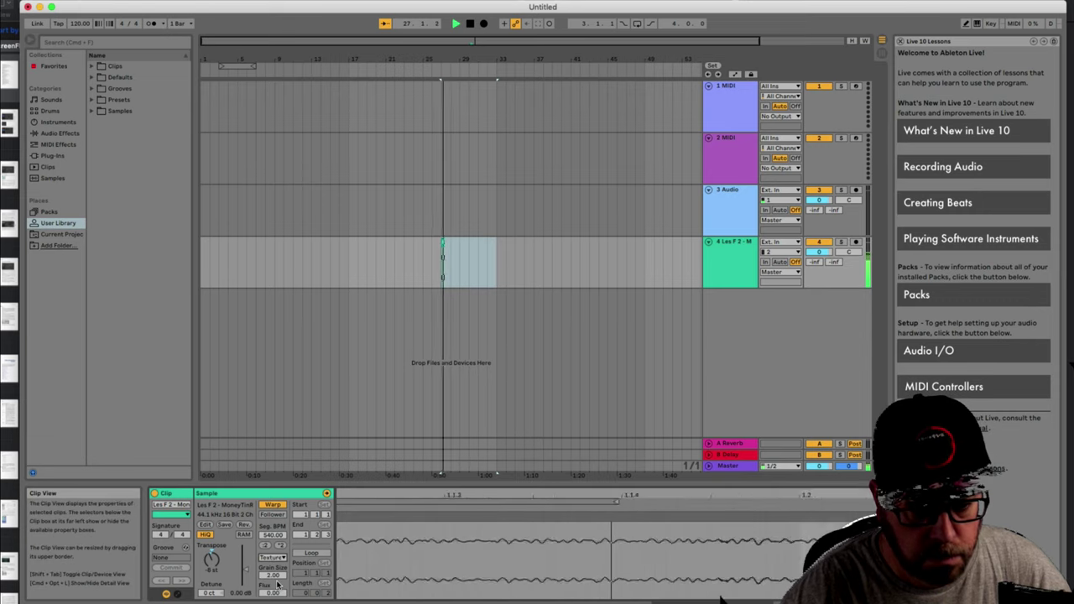
pyautogui.press('space')
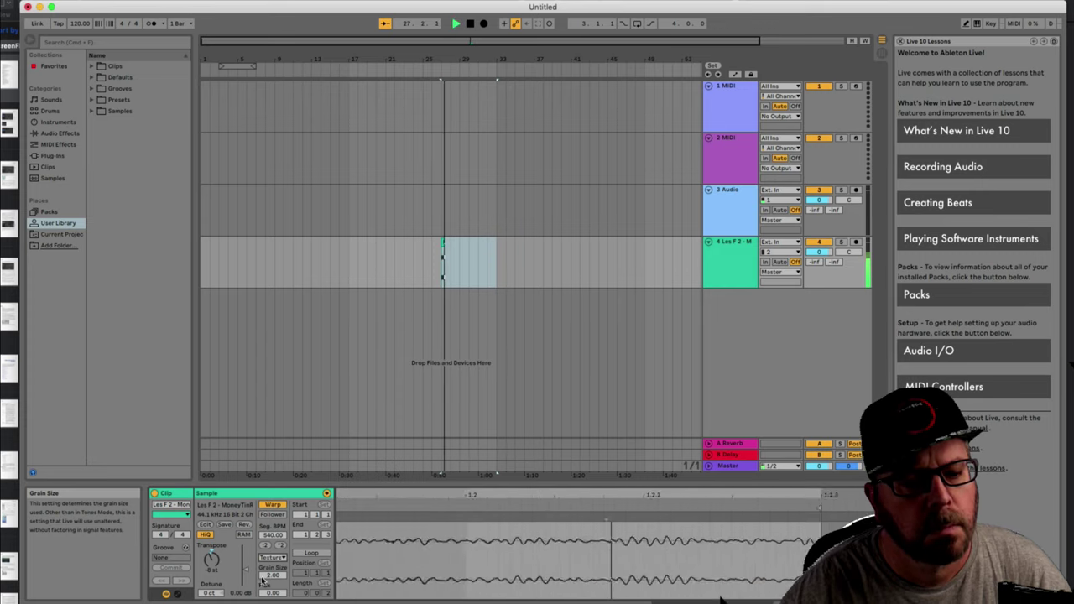
pyautogui.press('space')
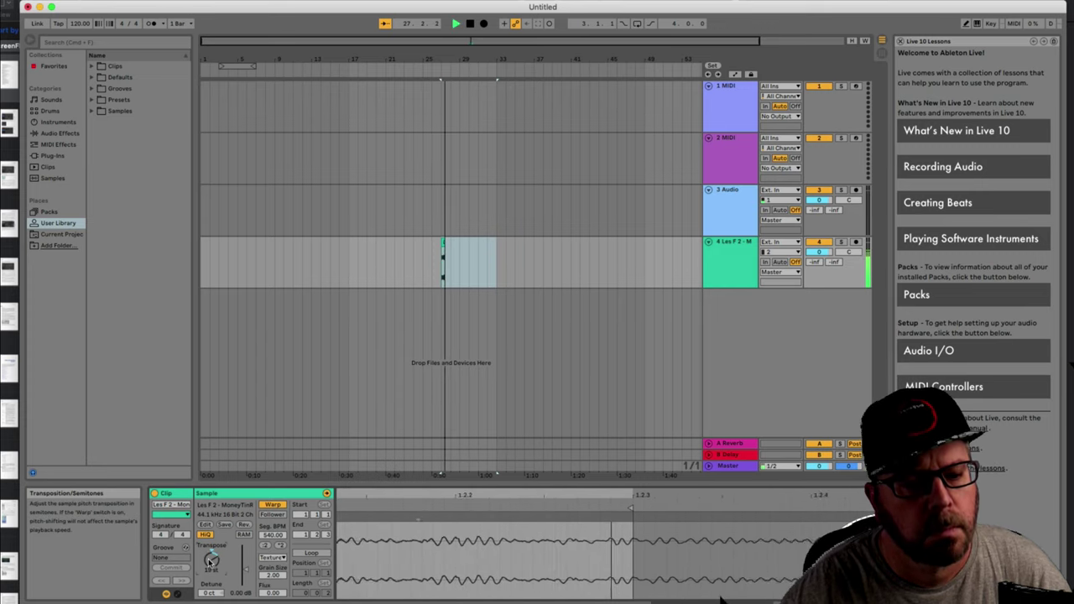
# Audition the Texture-warped clip at several transpositions, including -9 st, and leave it at 7 st.
pyautogui.press('space')
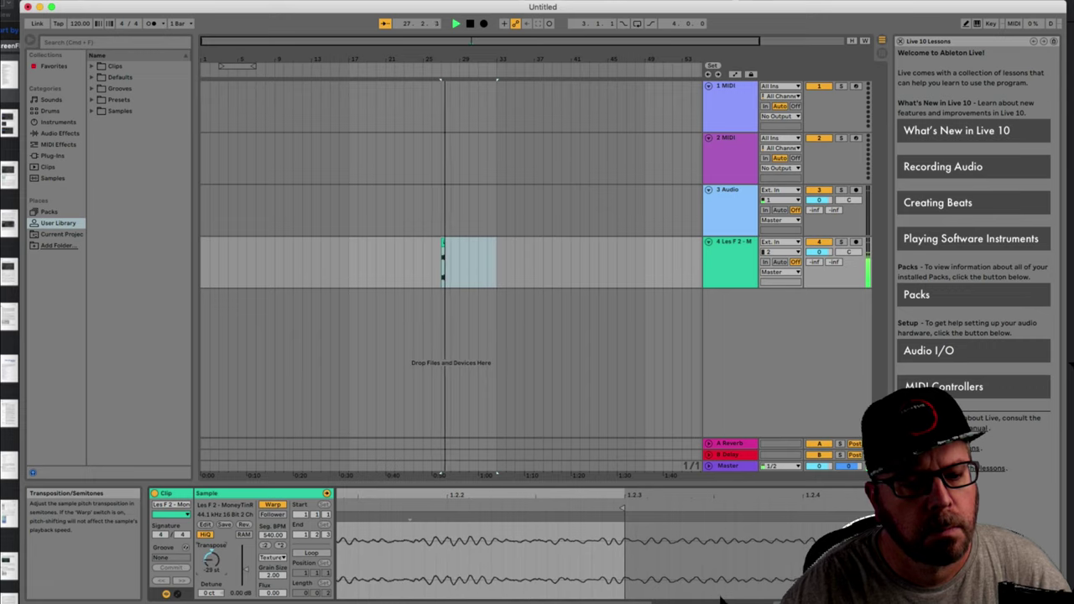
pyautogui.press('space')
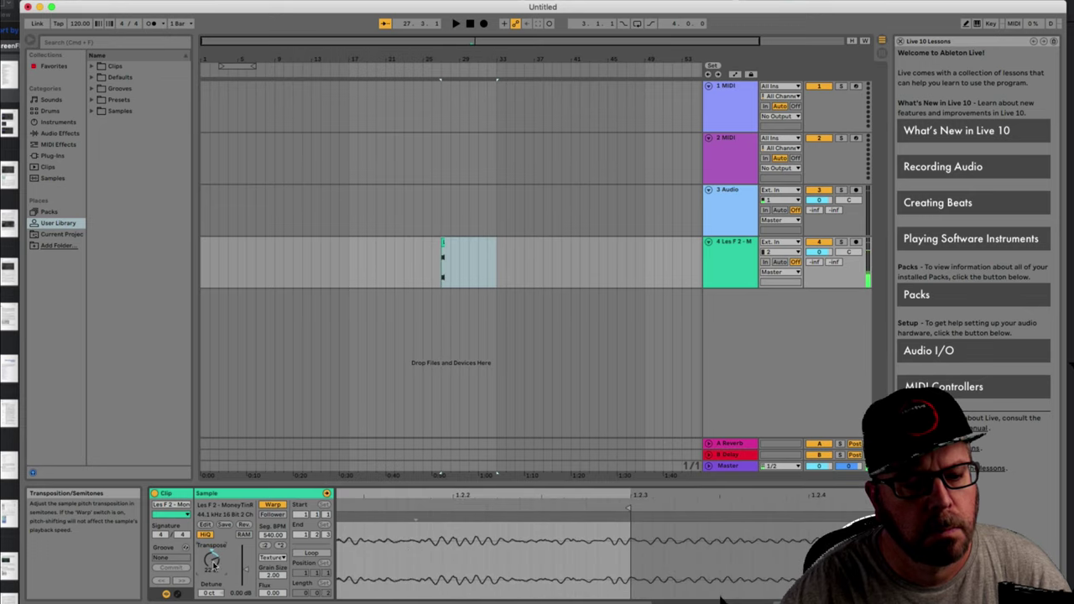
pyautogui.press('space')
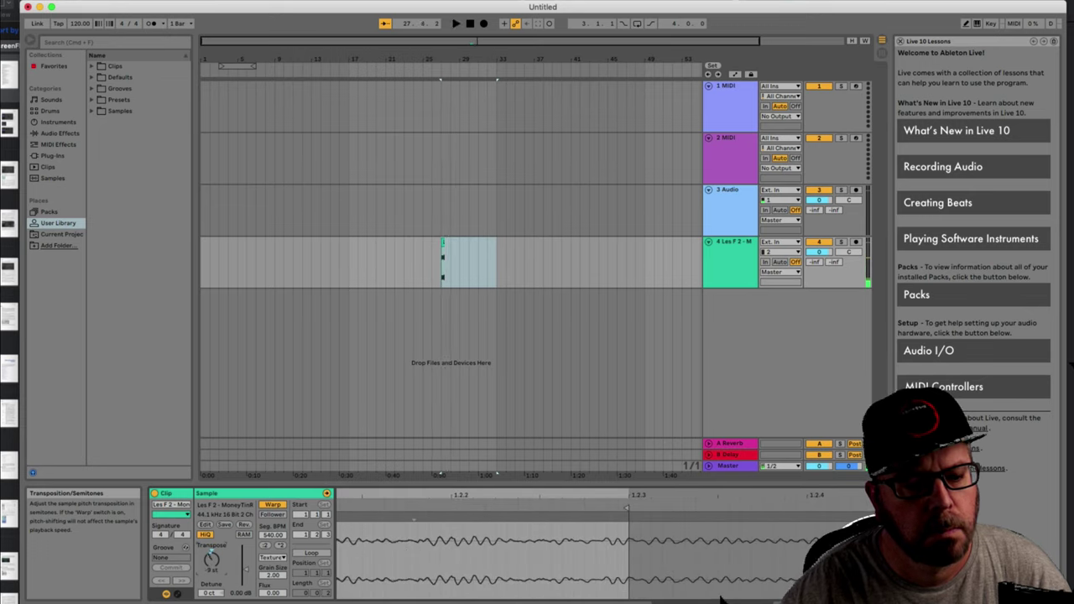
pyautogui.press('space')
pyautogui.press('space')
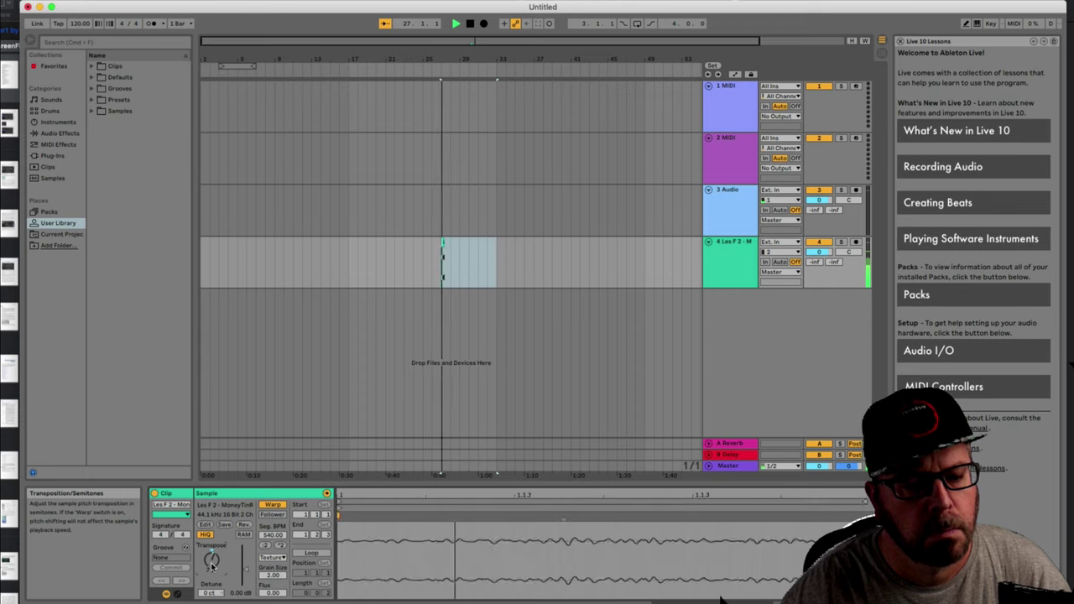
# Audition the clip at grain sizes of 263.00 and 2.00, and set the grain size to 14.23.
pyautogui.moveTo(265, 576); pyautogui.dragTo(266, 537)
pyautogui.press('space')
pyautogui.press('space')
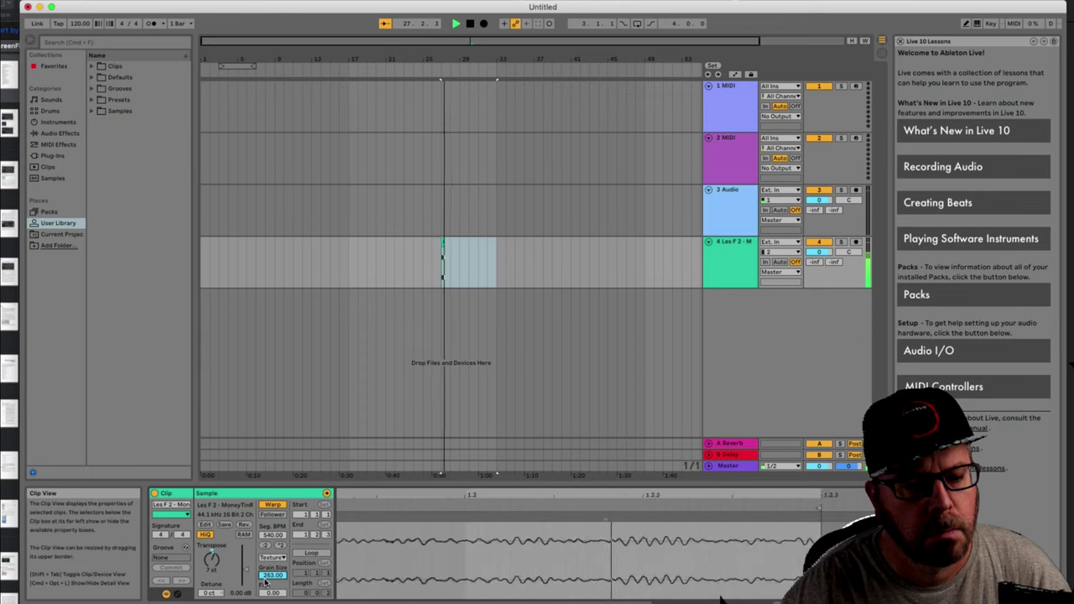
pyautogui.press('space')
pyautogui.press('space')
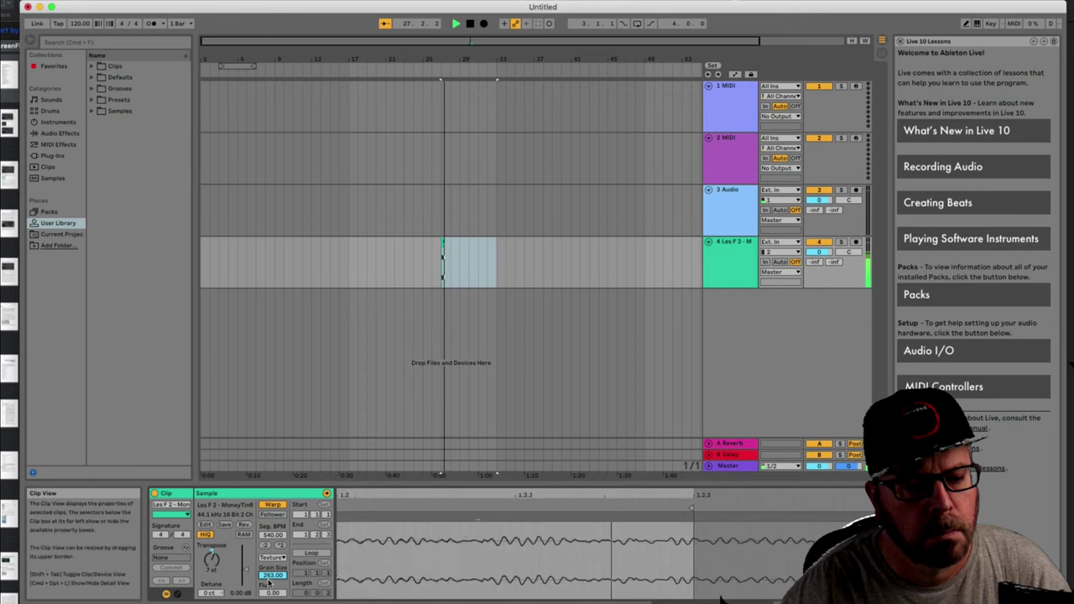
pyautogui.moveTo(267, 585); pyautogui.dragTo(267, 585)
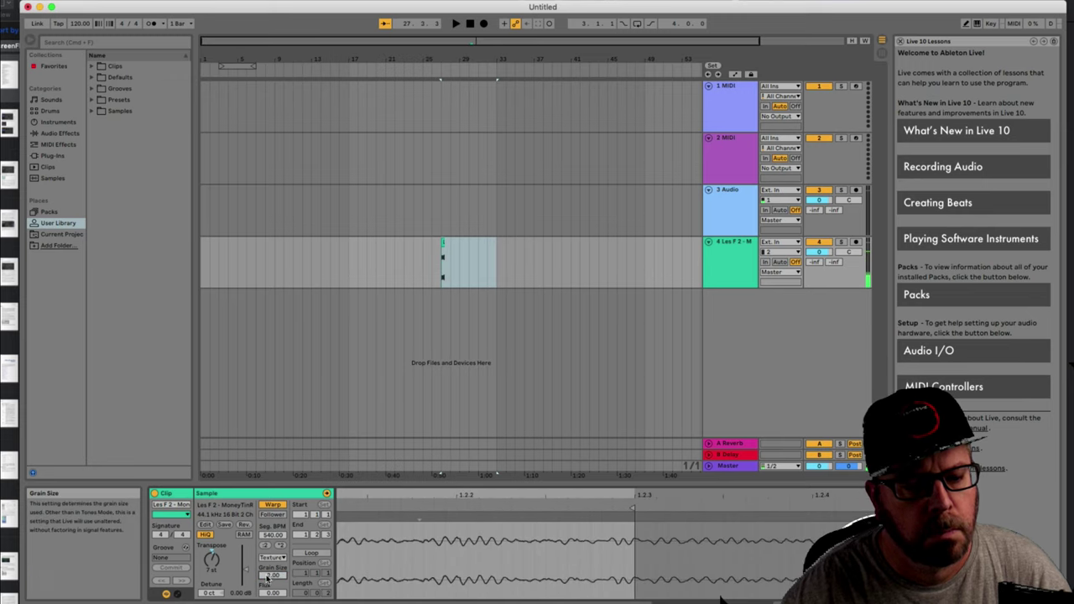
pyautogui.press('space')
pyautogui.moveTo(267, 576); pyautogui.dragTo(267, 558)
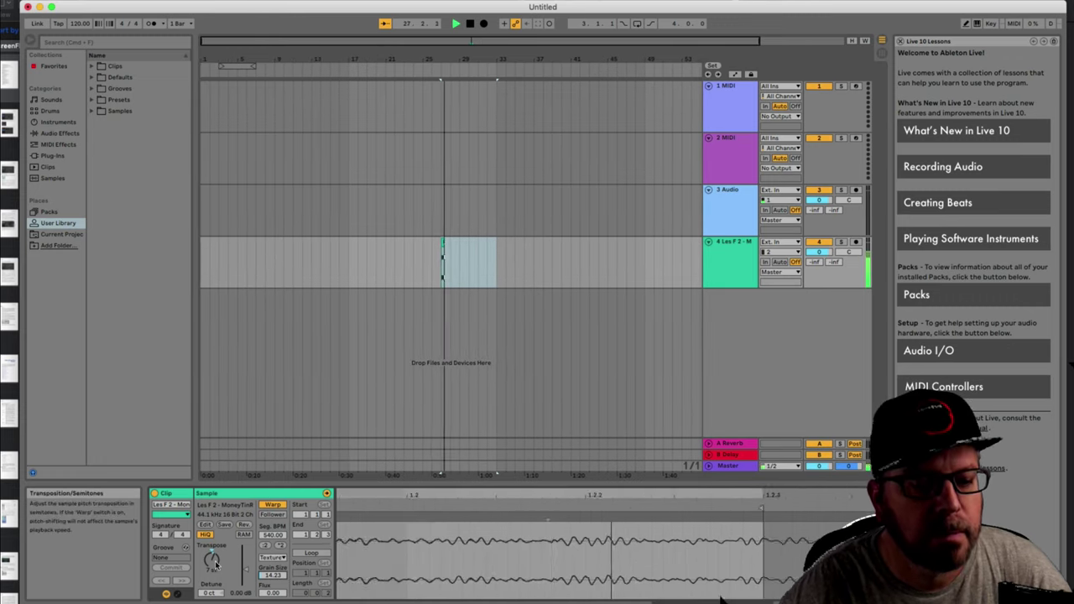
# Audition the clip transposed down to about -18 st, and set its transposition to -4 st.
pyautogui.moveTo(215, 563); pyautogui.dragTo(216, 601)
pyautogui.press('space')
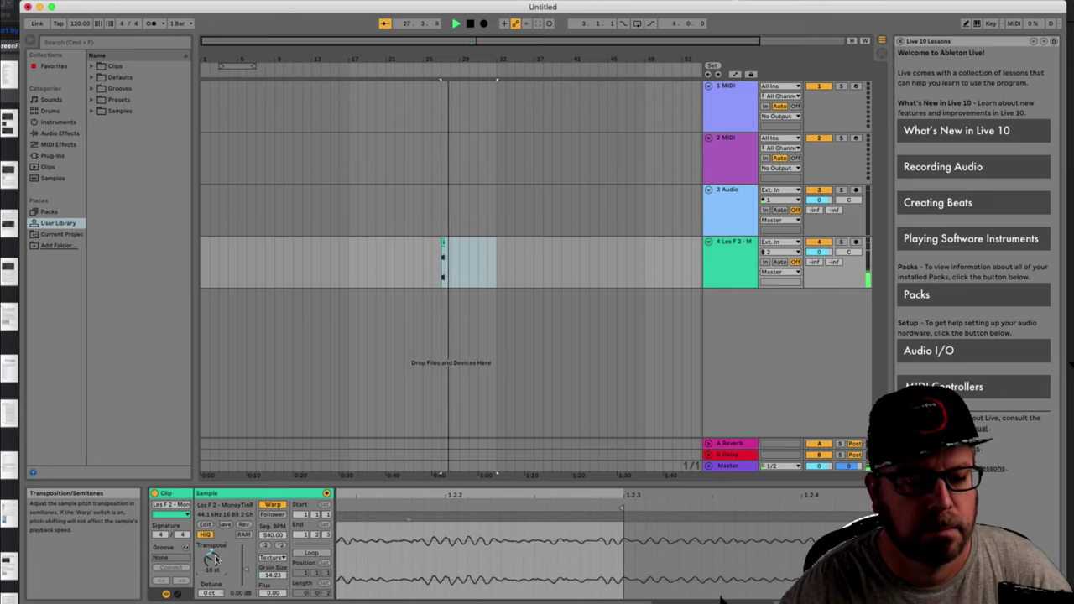
pyautogui.press('space')
pyautogui.press('space')
pyautogui.moveTo(213, 571); pyautogui.dragTo(212, 542)
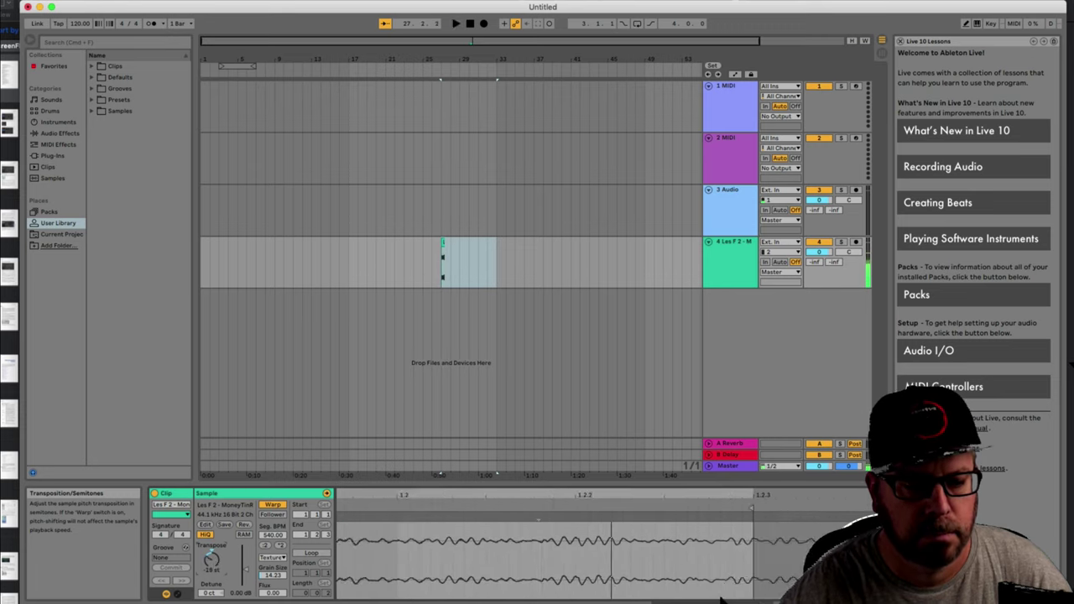
pyautogui.press('space')
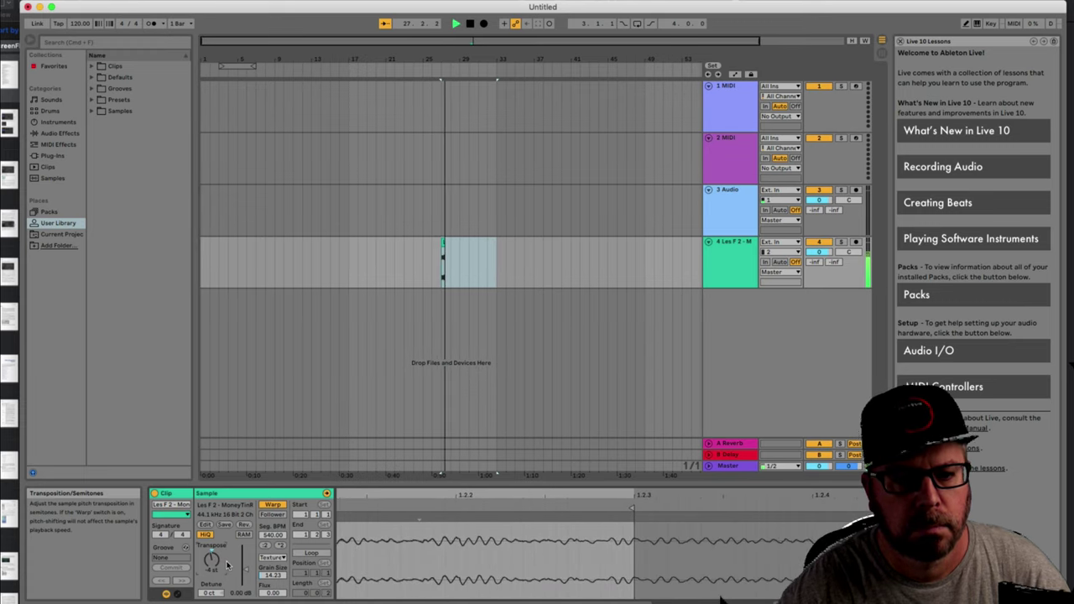
pyautogui.press('space')
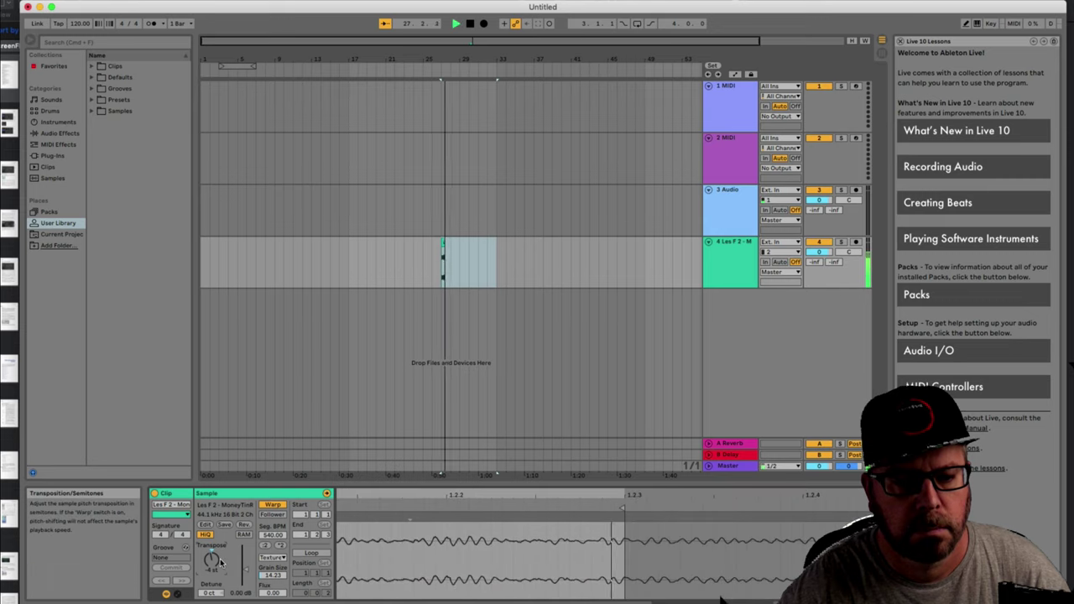
pyautogui.press('space')
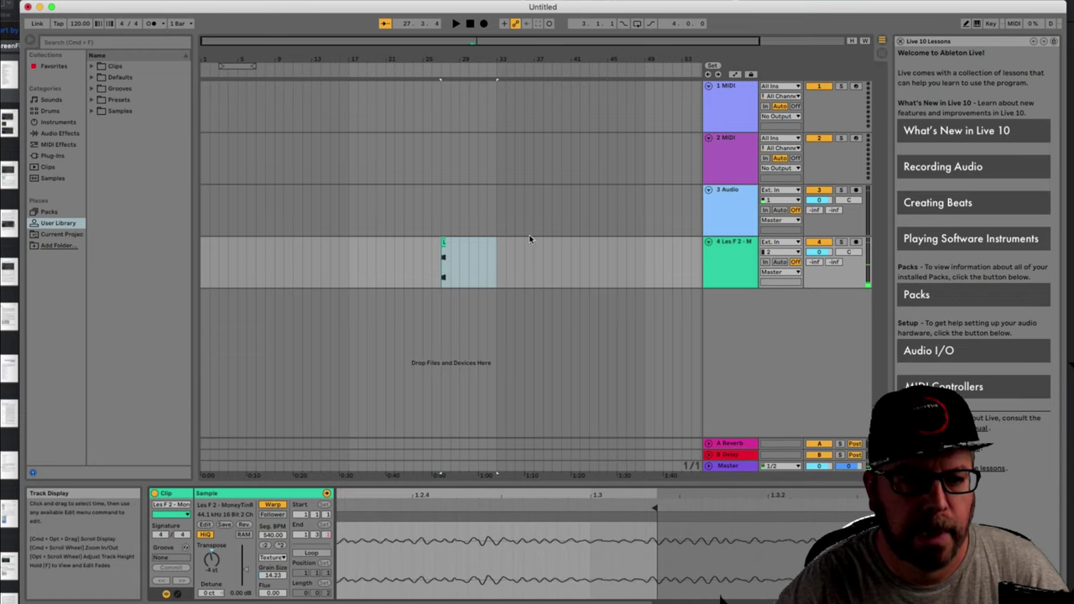
pyautogui.press('space')
# Select the short time range holding the clip on the Les F 2 track and start exporting it as audio.
pyautogui.click(451, 259)
pyautogui.click(443, 259)
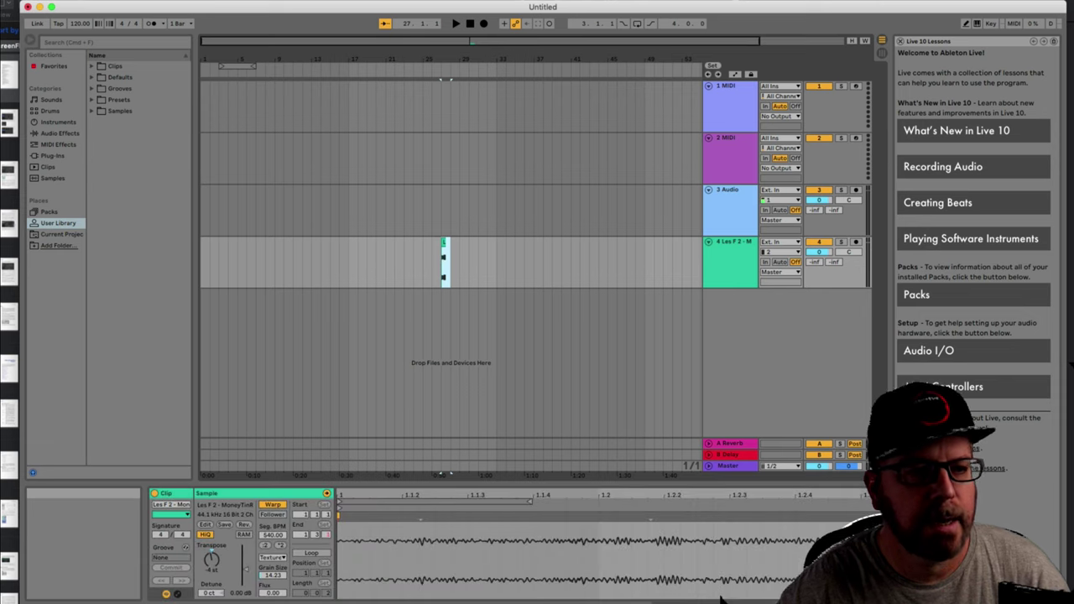
pyautogui.click(46, 3)
pyautogui.click(116, 127)
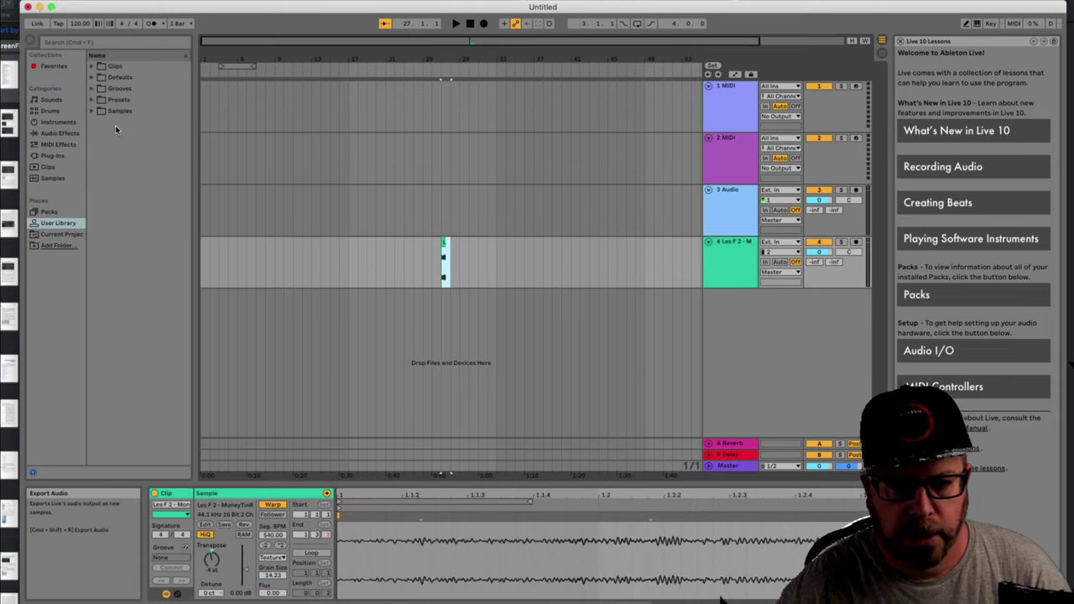
pyautogui.click(525, 497)
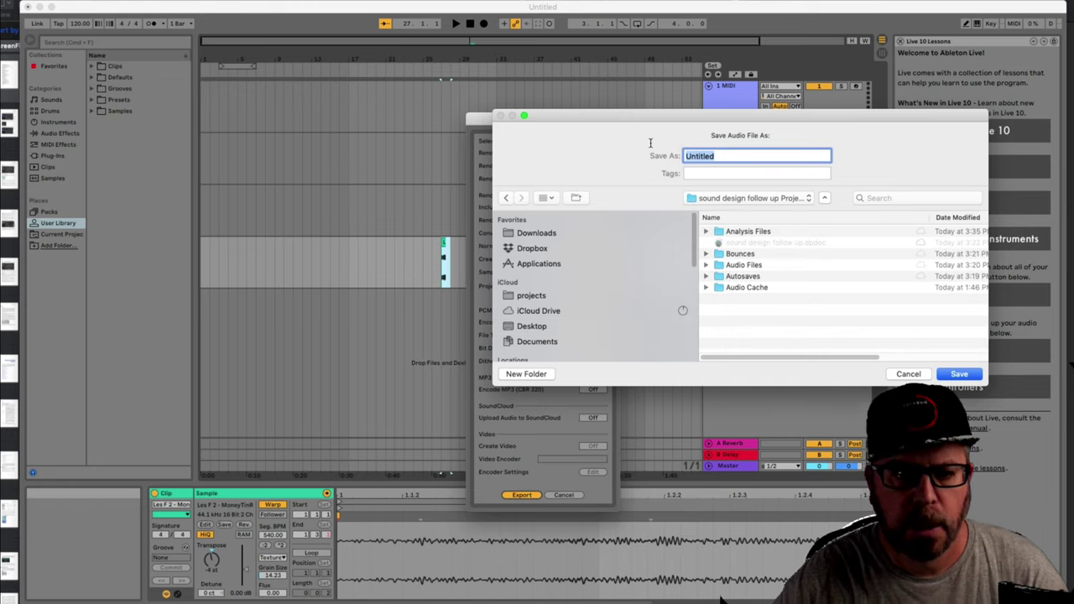
# Name the exported audio file Les Transform and save it in the sound design follow up project folder.
pyautogui.write('Les')
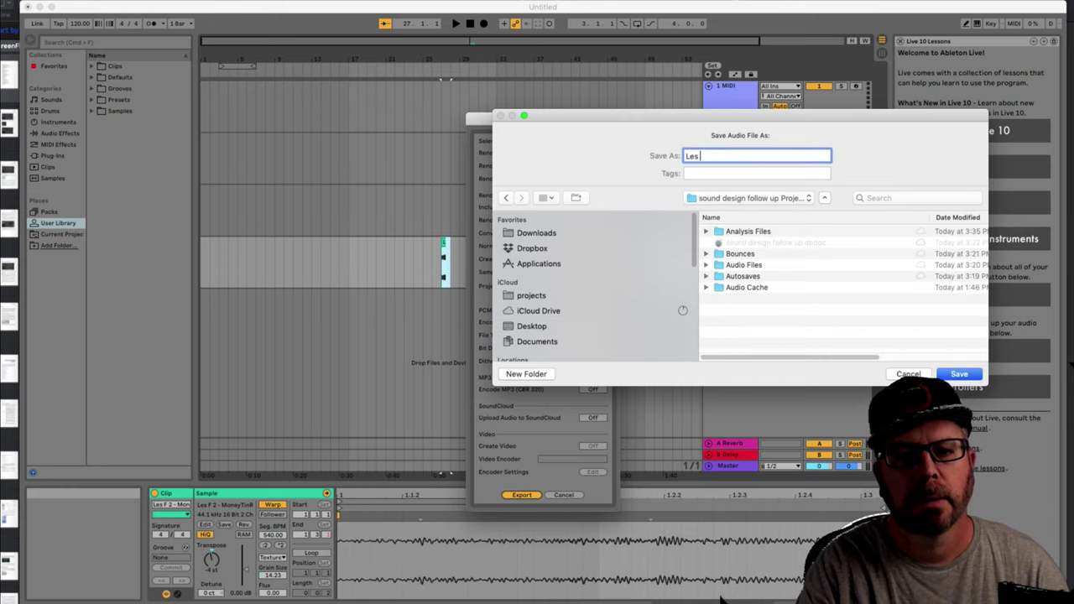
pyautogui.write(' GT')
pyautogui.press('BackSpace')
pyautogui.press('BackSpace')
pyautogui.write('Tra')
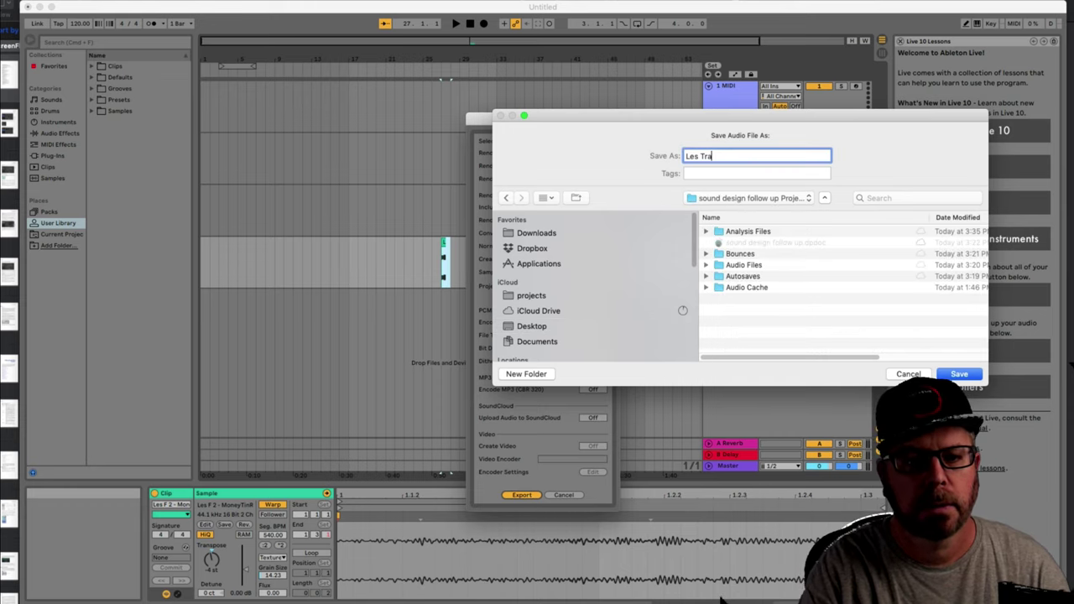
pyautogui.write('nsforme 1==')
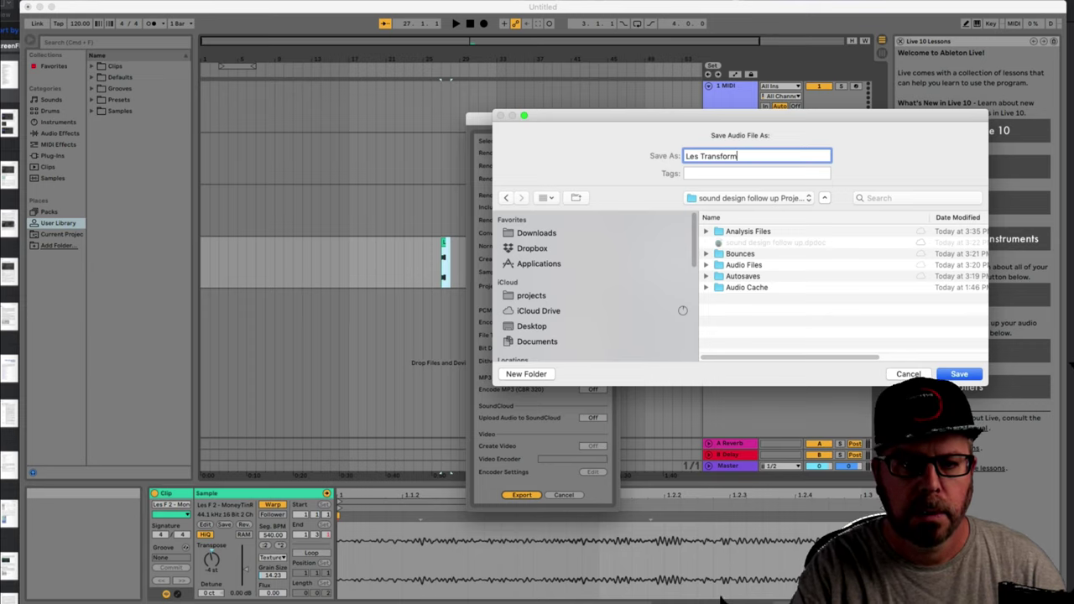
pyautogui.press('Return')
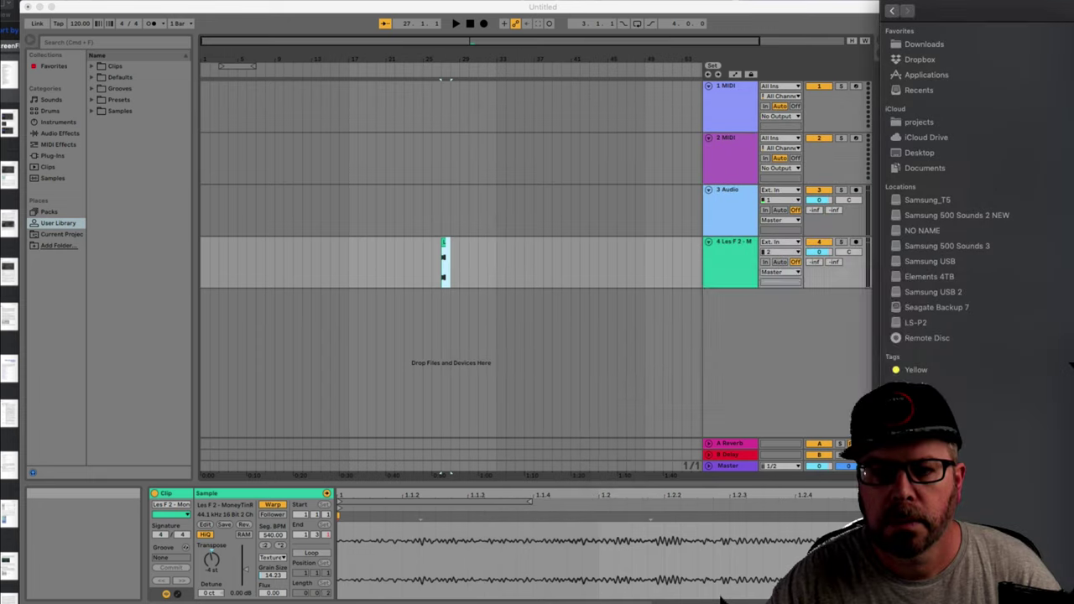
# Switch to Finder and place the sample Mattia B#.6.aiff on audio track 4 at bar 24.
pyautogui.press('space')
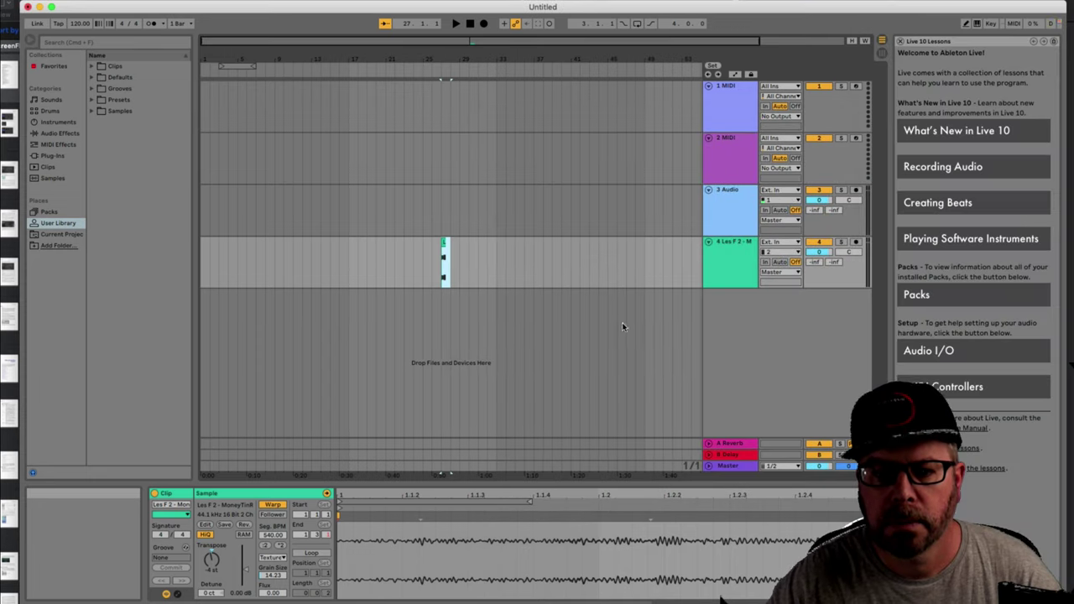
pyautogui.click(1017, 3)
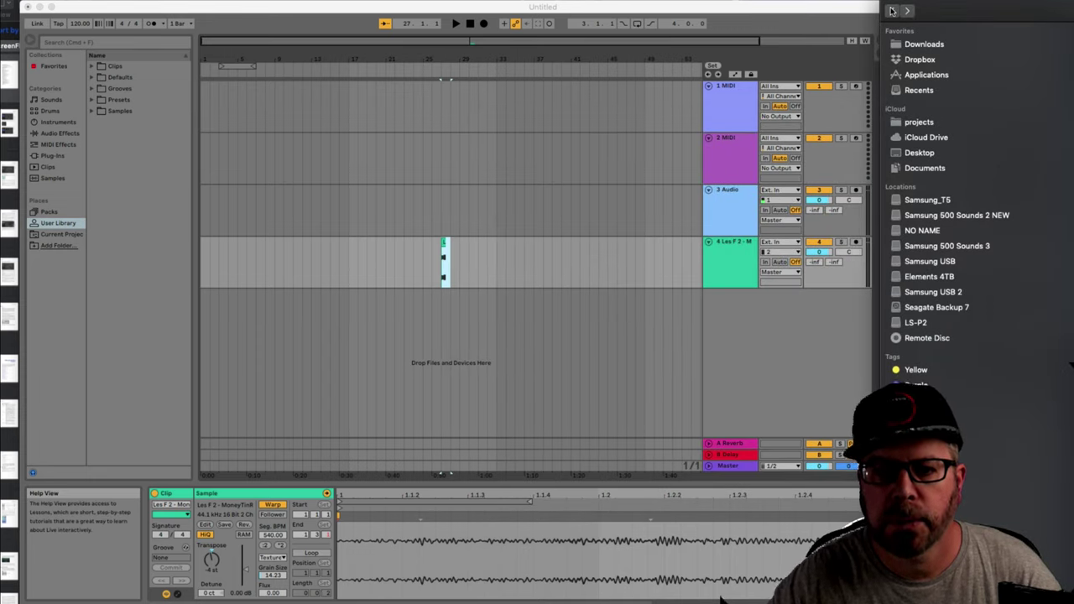
pyautogui.press('space')
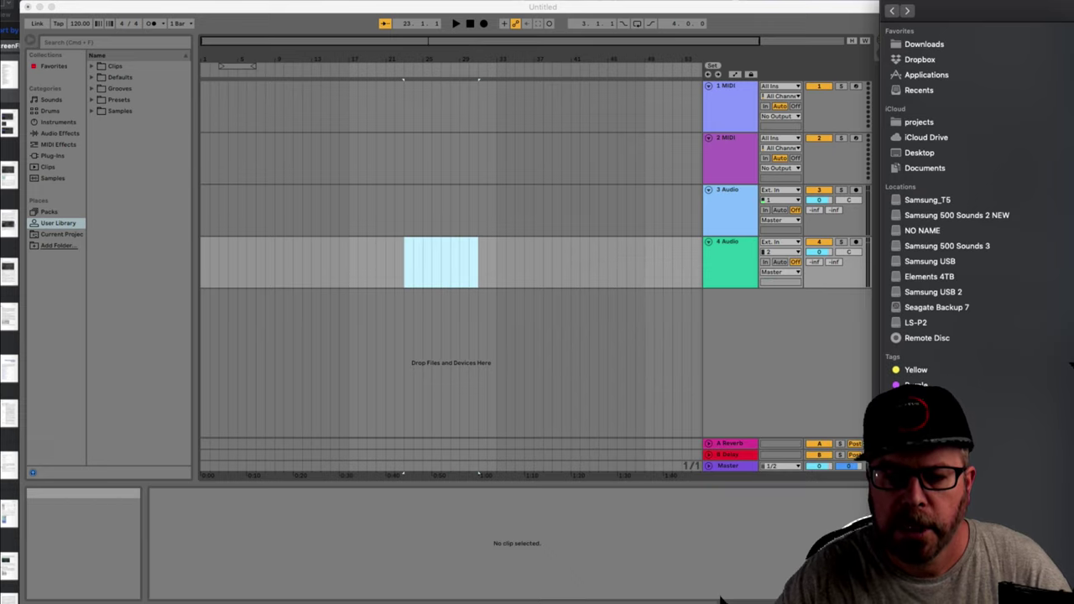
pyautogui.moveTo(707, 173); pyautogui.dragTo(416, 250)
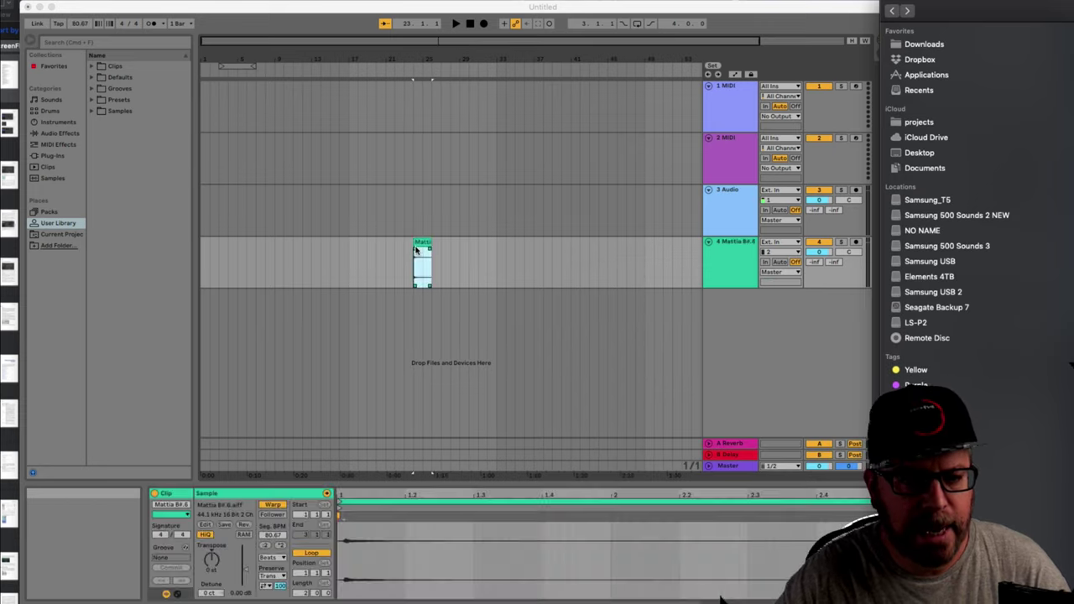
# Play the new Mattia B#.6 clip and move its loop start slightly past the beginning of the sample.
pyautogui.click(502, 269)
pyautogui.moveTo(450, 262); pyautogui.dragTo(412, 252)
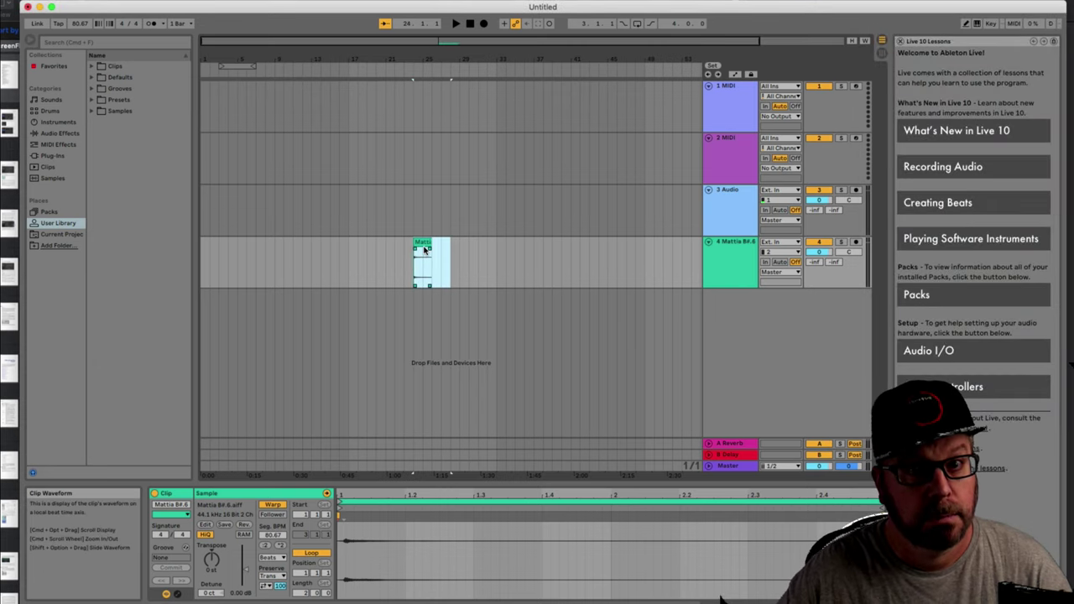
pyautogui.click(424, 243)
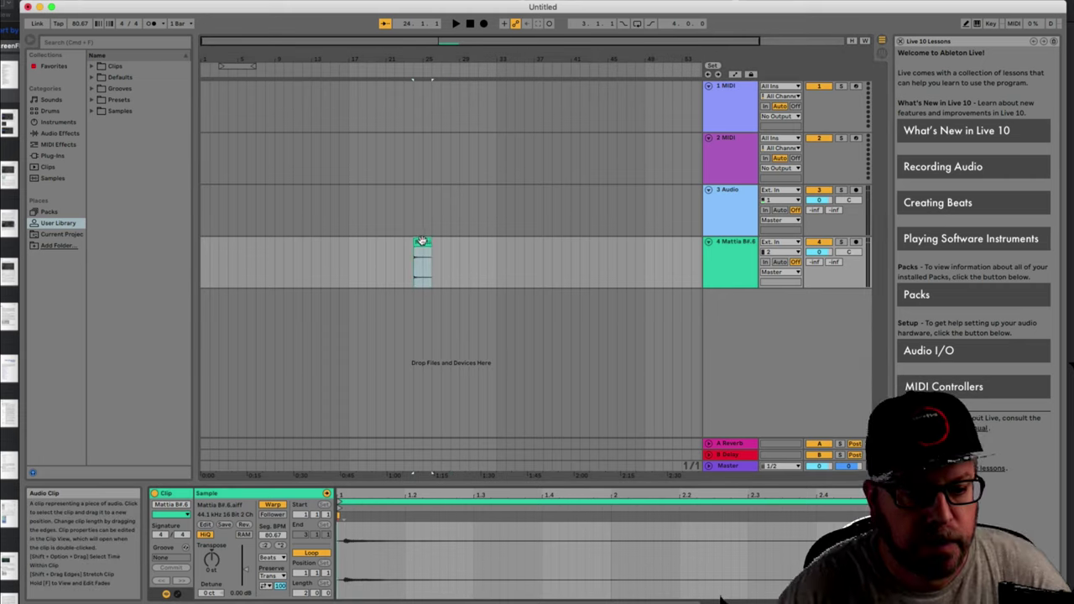
pyautogui.press('space')
pyautogui.press('space')
pyautogui.moveTo(340, 502); pyautogui.dragTo(346, 501)
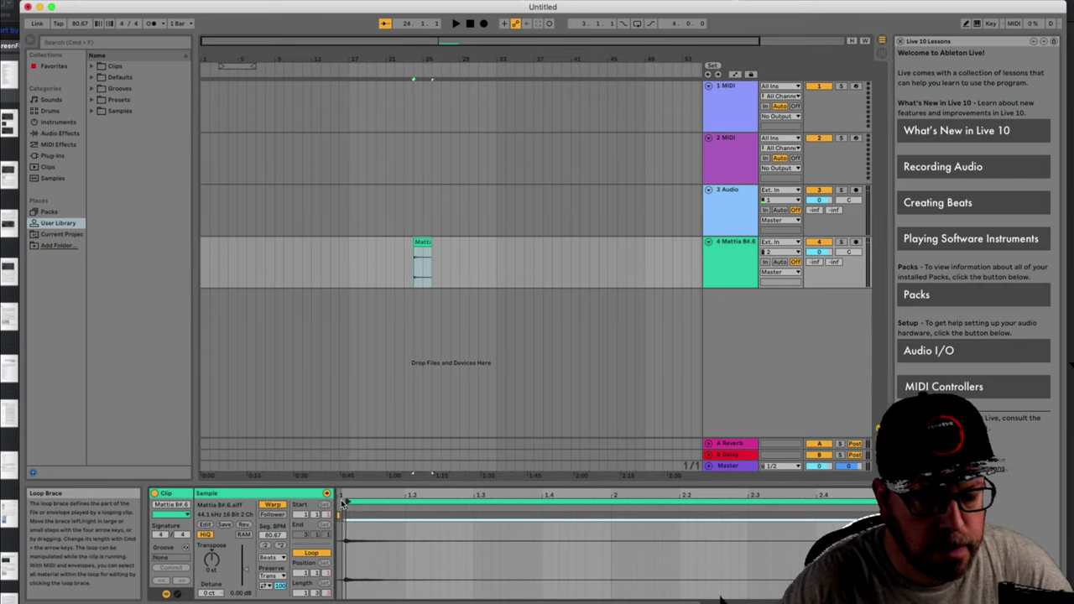
pyautogui.press('space')
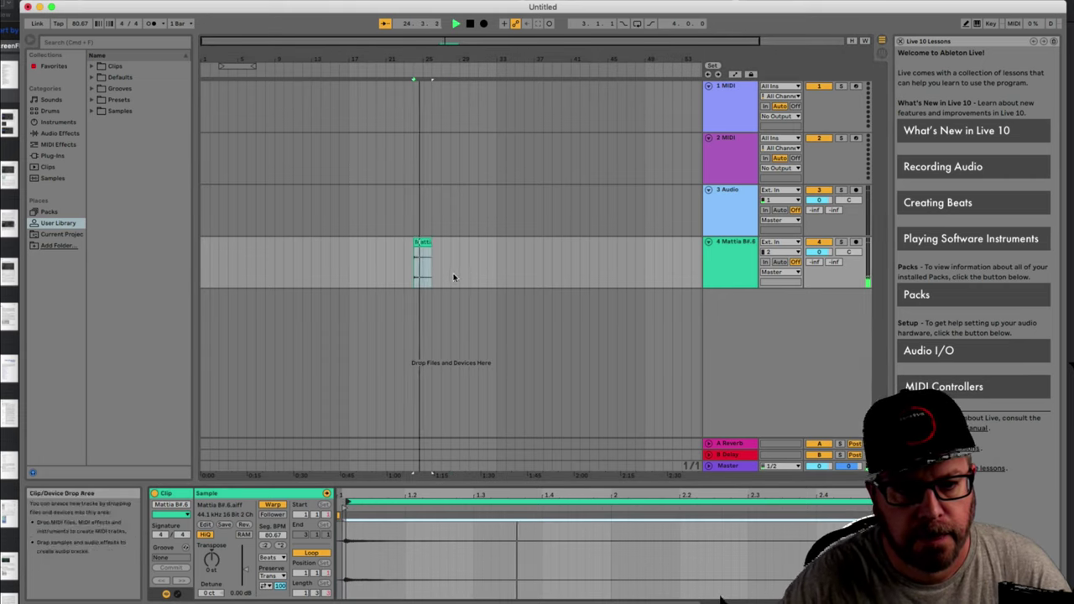
pyautogui.press('space')
# Raise the Mattia B#.6 clip's gain to 2.56 dB and nudge its loop start slightly earlier while auditioning it.
pyautogui.moveTo(451, 277); pyautogui.dragTo(415, 273)
pyautogui.press('space')
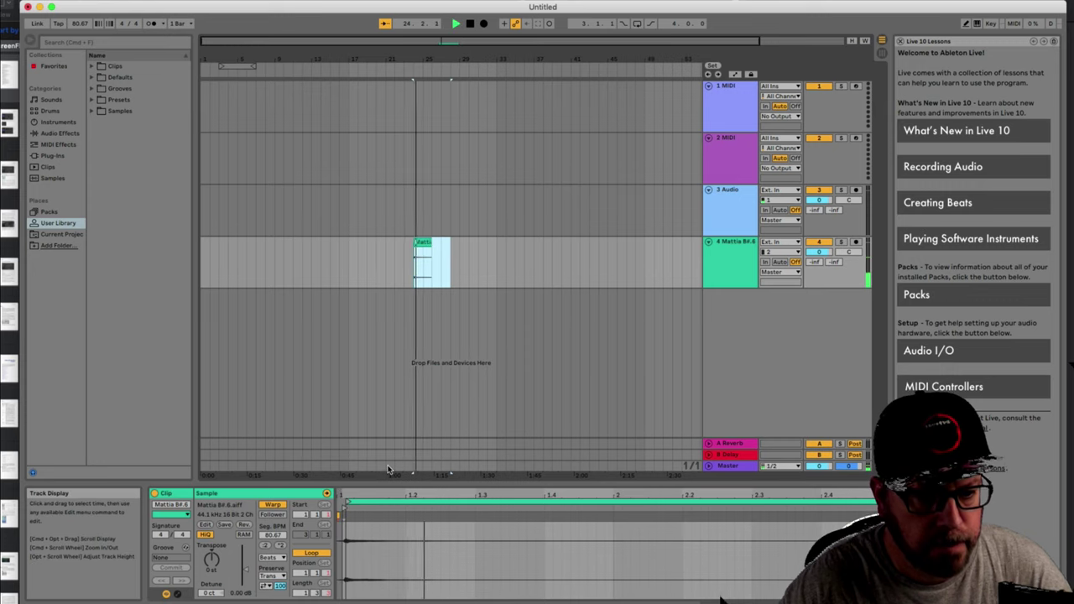
pyautogui.moveTo(246, 571); pyautogui.dragTo(246, 567)
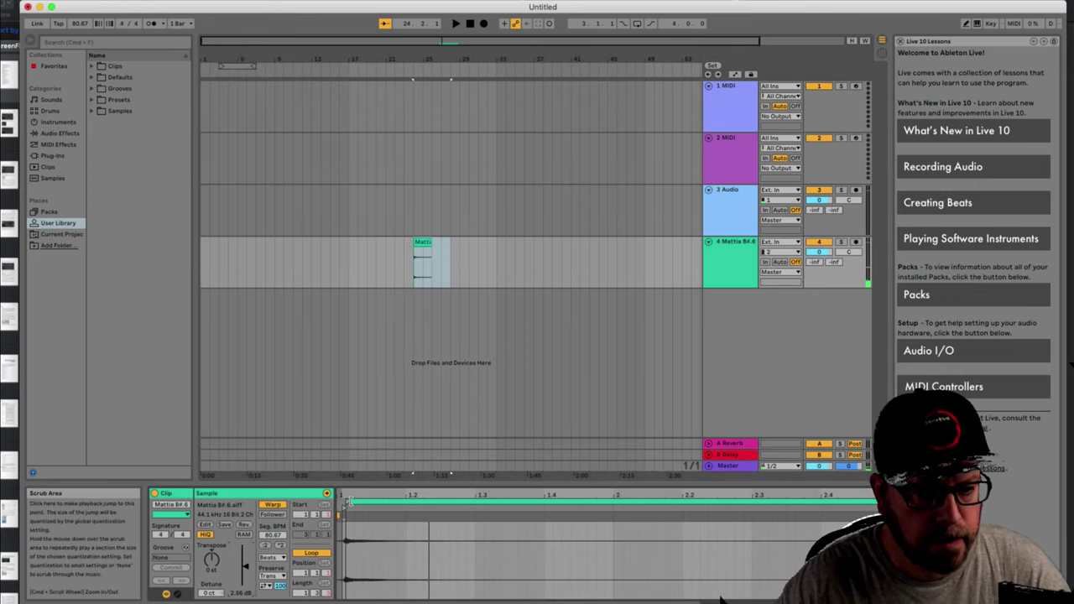
pyautogui.click(347, 502)
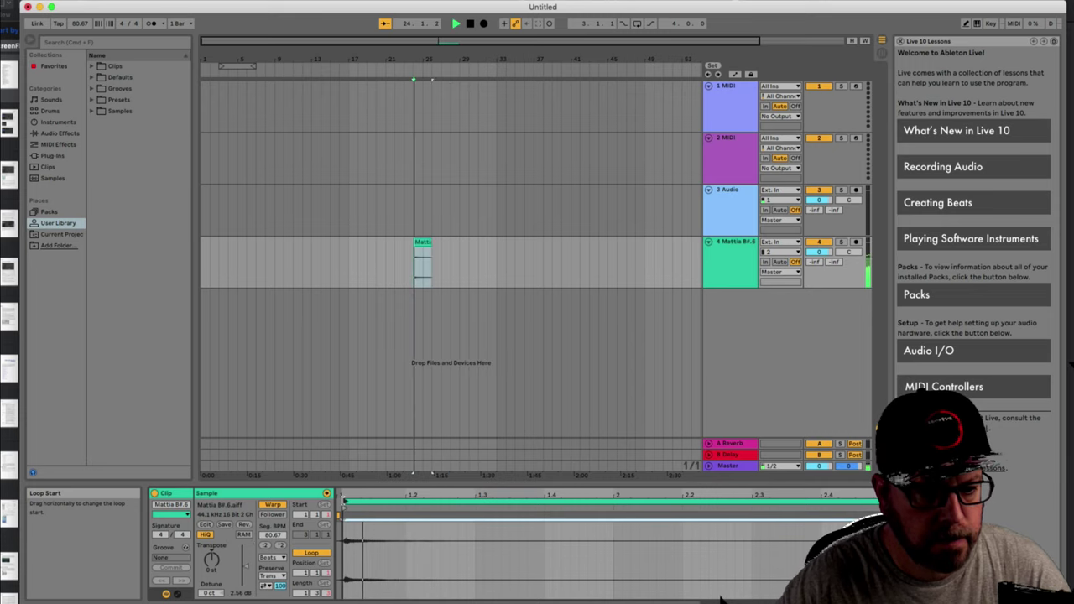
pyautogui.press('space')
# Lower the clip's transposition to -7 st and audition it.
pyautogui.moveTo(212, 559)
pyautogui.mouseDown()
pyautogui.moveTo(212, 587)
pyautogui.moveTo(212, 574)
pyautogui.mouseUp()
pyautogui.press('space')
pyautogui.press('space')
pyautogui.press('space')
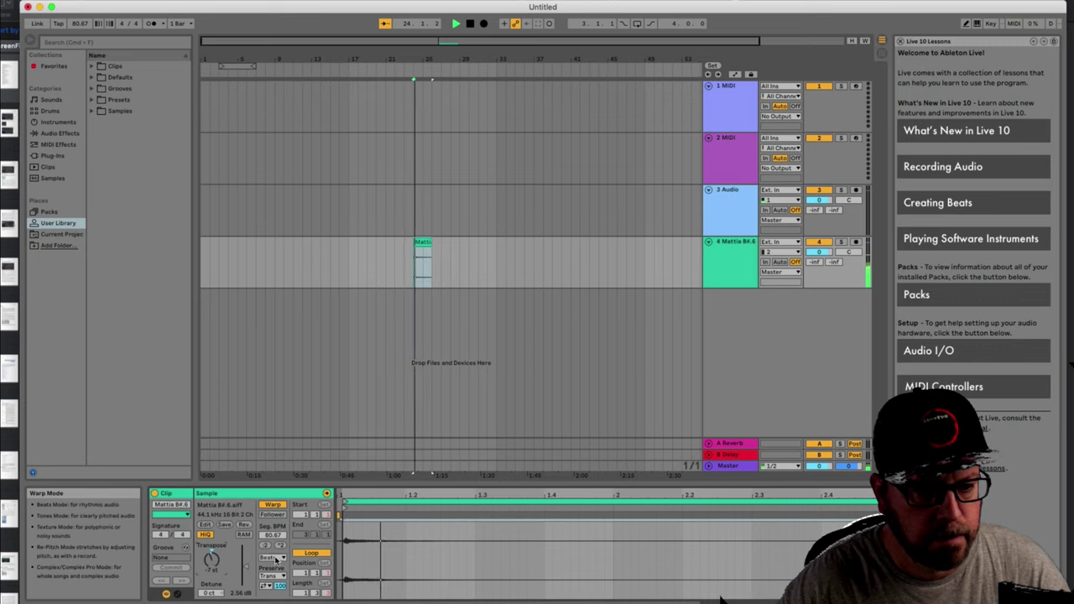
# Change the clip's warp mode to Tones and audition it with the grain size raised to 100.00.
pyautogui.click(272, 557)
pyautogui.click(272, 568)
pyautogui.press('space')
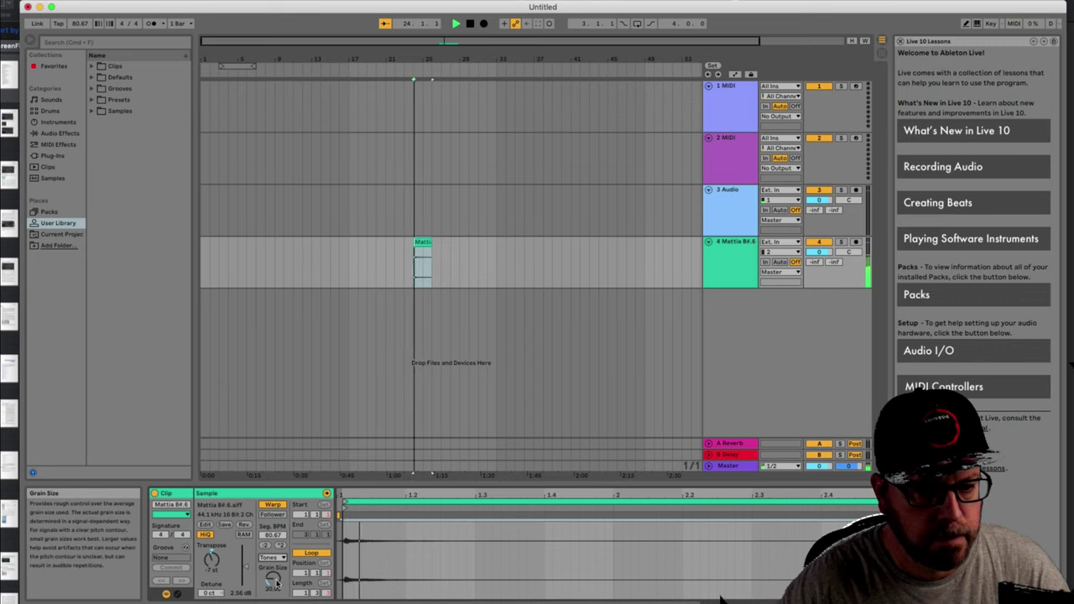
pyautogui.moveTo(275, 581); pyautogui.dragTo(275, 528)
pyautogui.press('space')
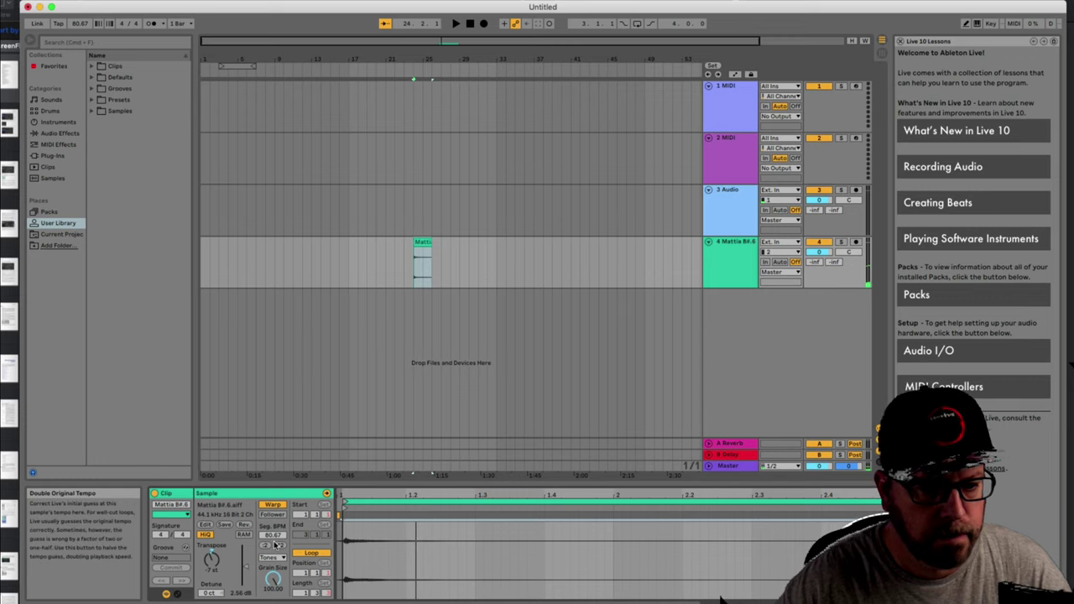
# Try the Texture warp mode on the clip with grain size 263.00 and flux 100.00 while auditioning it.
pyautogui.click(273, 556)
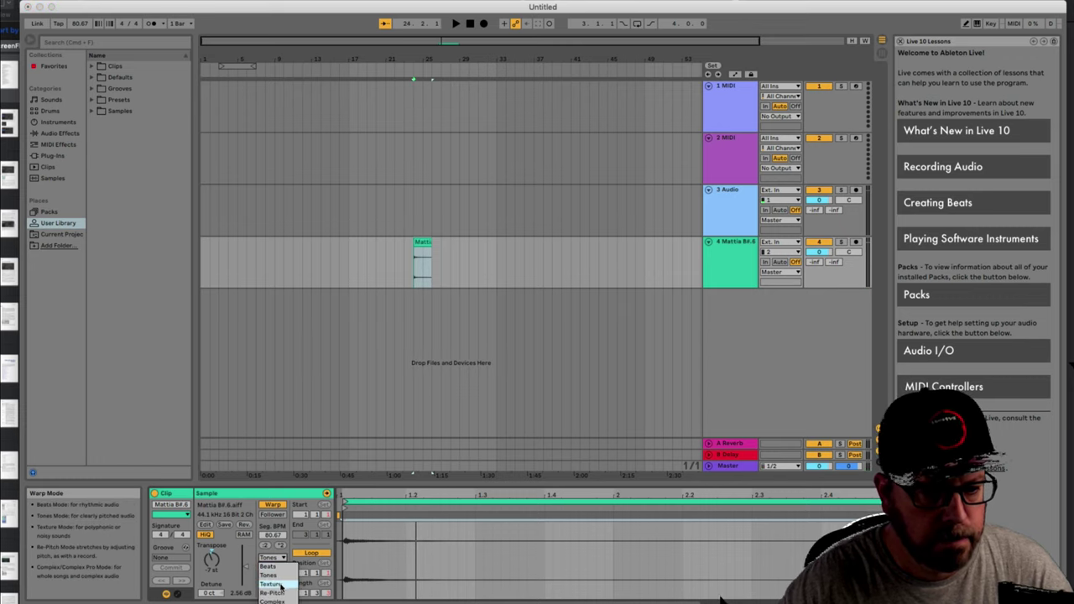
pyautogui.click(281, 585)
pyautogui.press('space')
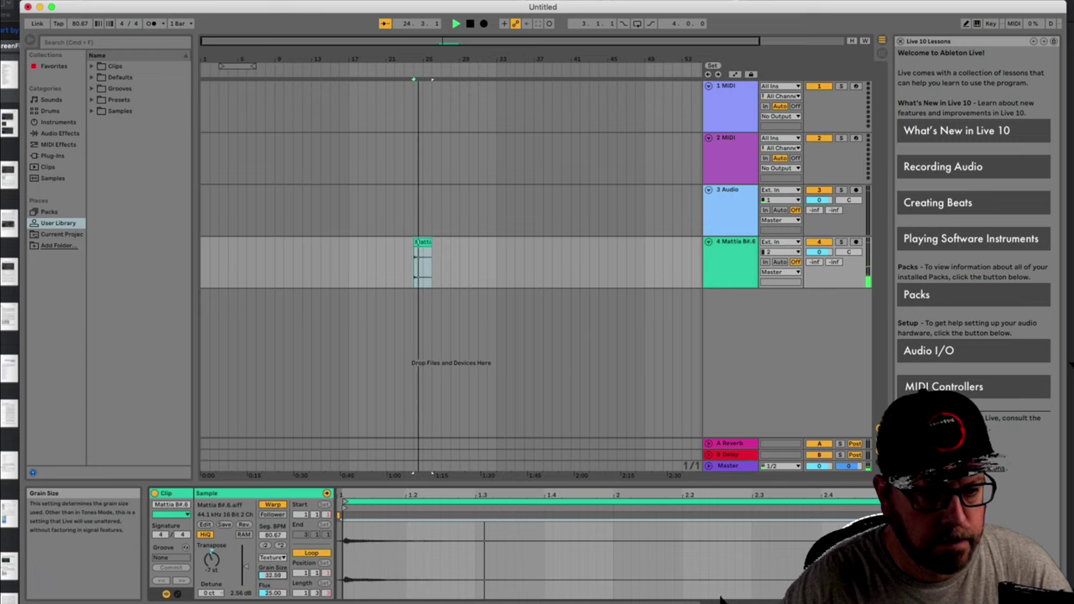
pyautogui.moveTo(270, 592); pyautogui.dragTo(270, 579)
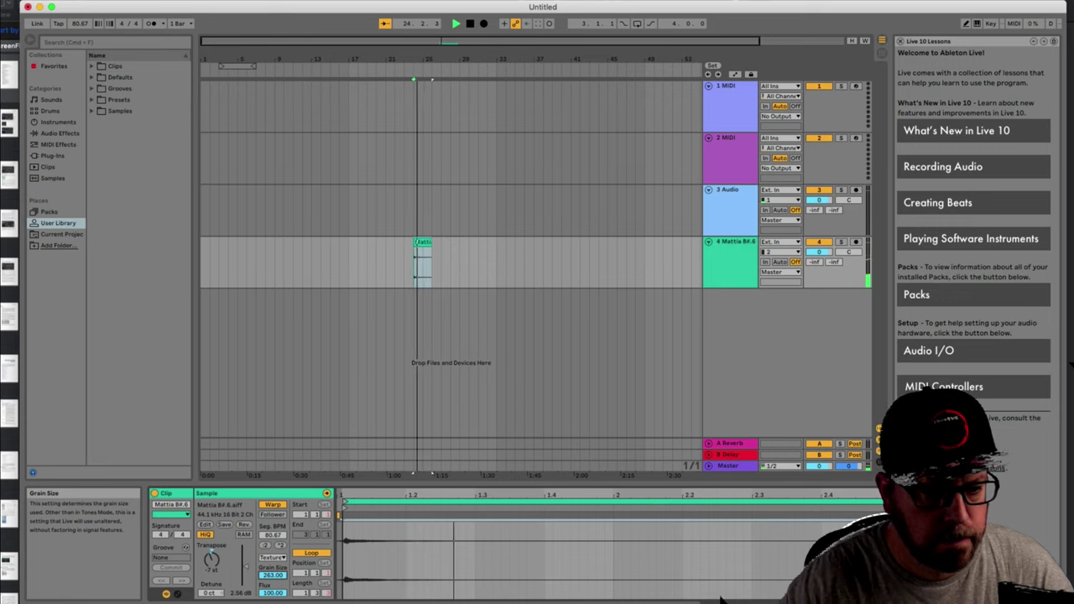
pyautogui.press('space')
# Try the Complex Pro warp mode with segment BPM 296.00, formants 100.00 and envelope 256 while auditioning the clip.
pyautogui.click(277, 556)
pyautogui.click(277, 585)
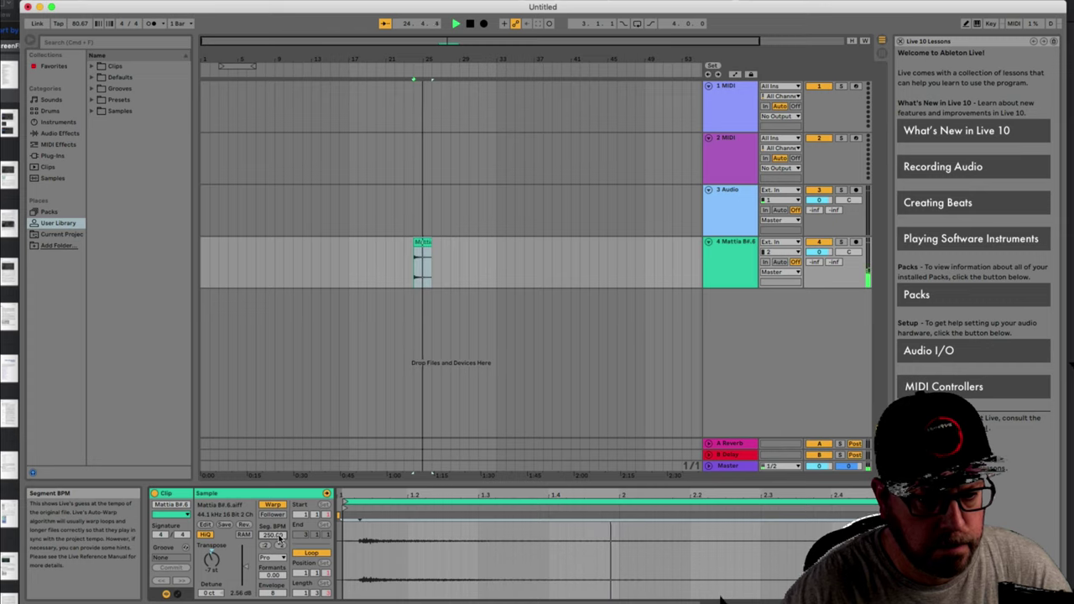
pyautogui.moveTo(279, 538); pyautogui.dragTo(278, 541)
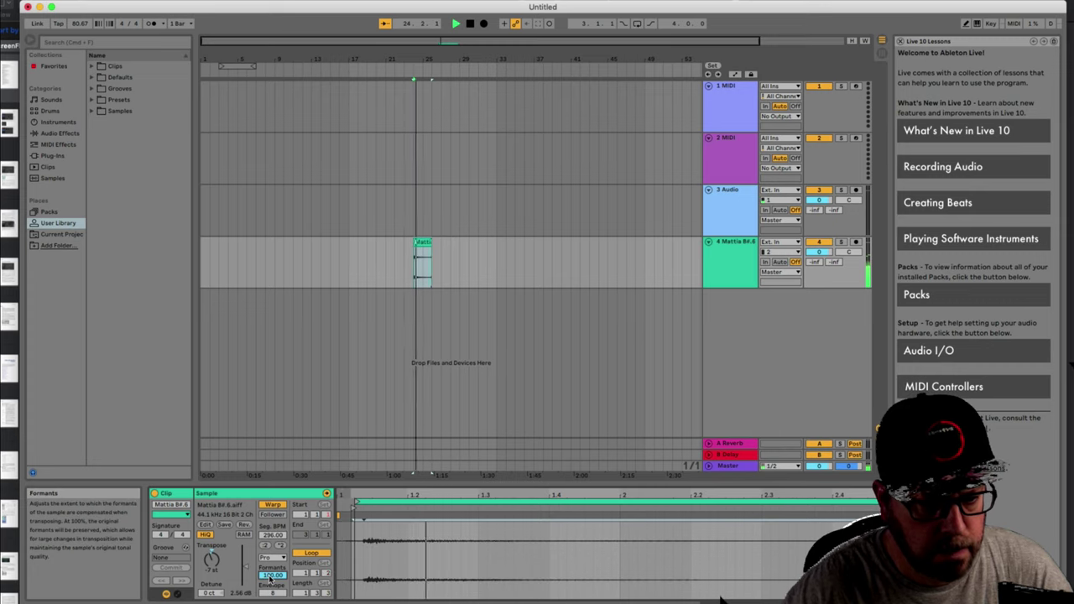
pyautogui.moveTo(272, 593); pyautogui.dragTo(272, 545)
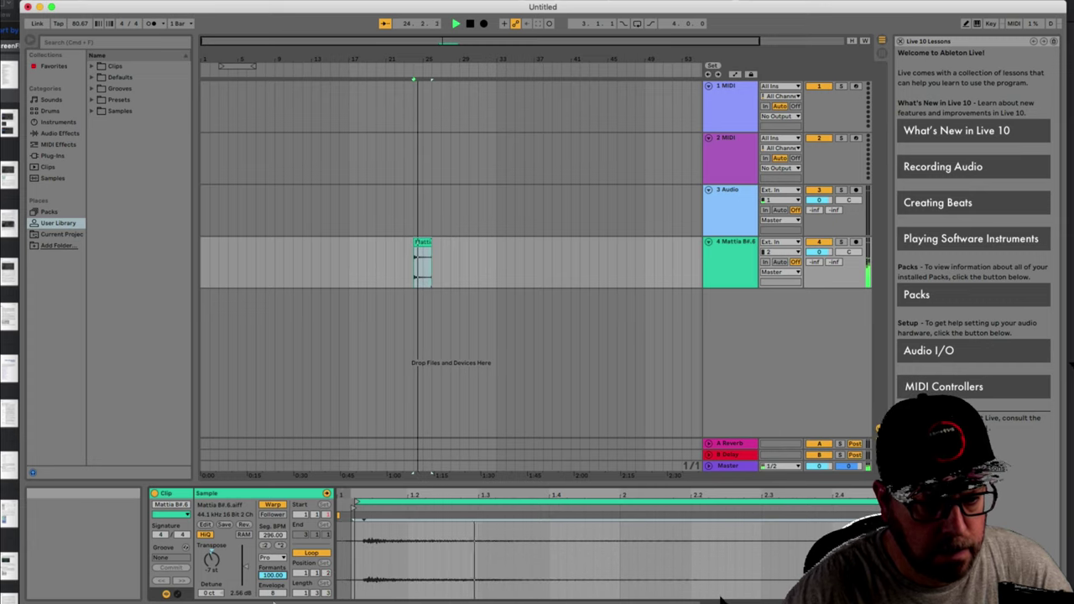
pyautogui.press('space')
pyautogui.press('space')
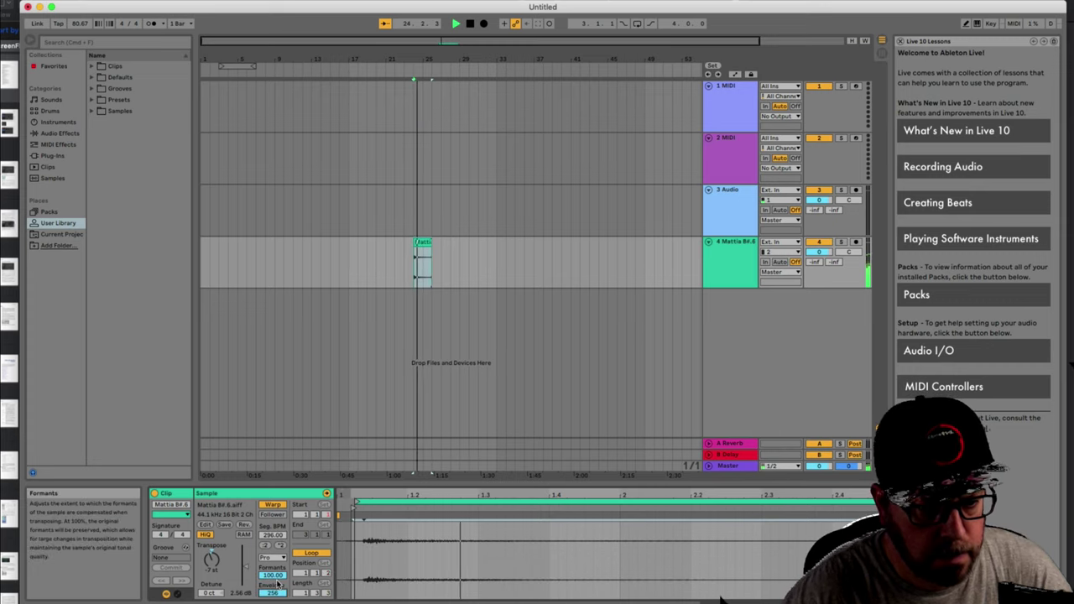
pyautogui.press('space')
pyautogui.press('space')
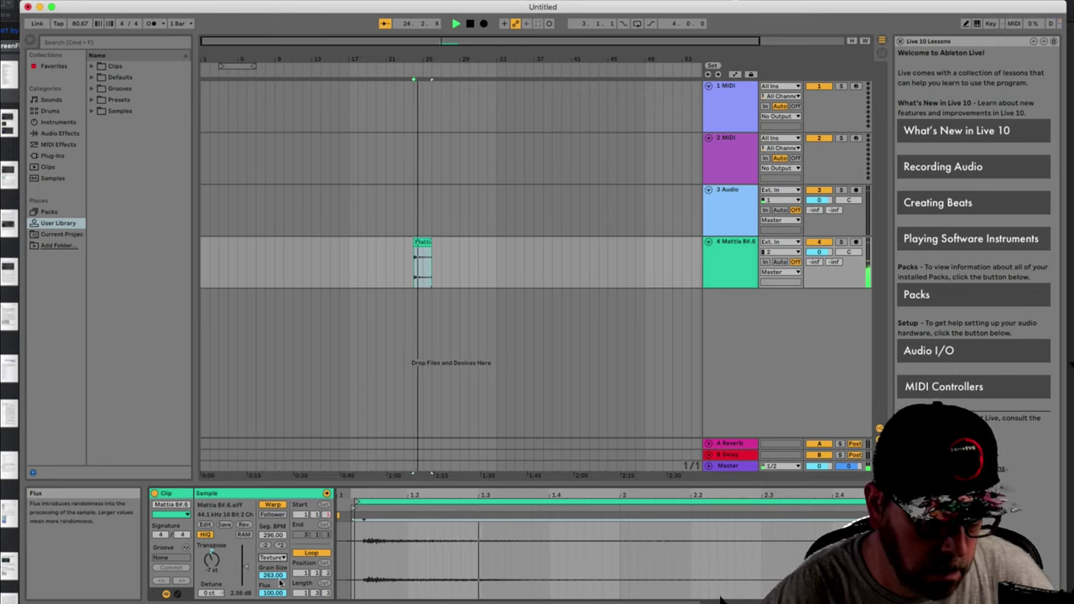
# Return the clip to Texture mode and audition it while varying the grain size and flux.
pyautogui.moveTo(273, 575); pyautogui.dragTo(273, 601)
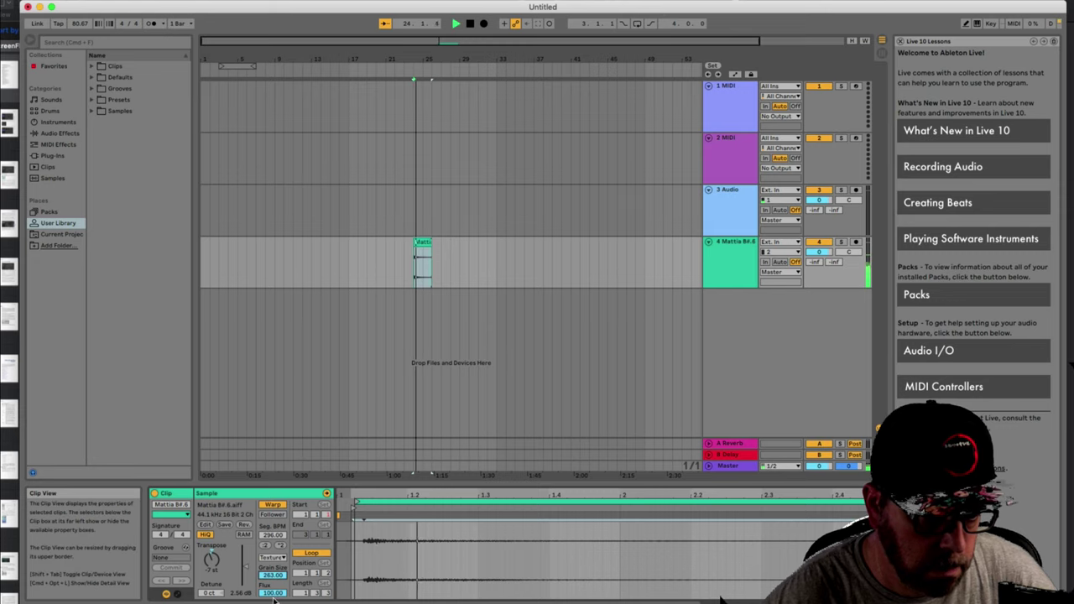
pyautogui.moveTo(272, 593); pyautogui.dragTo(274, 509)
pyautogui.press('space')
pyautogui.press('space')
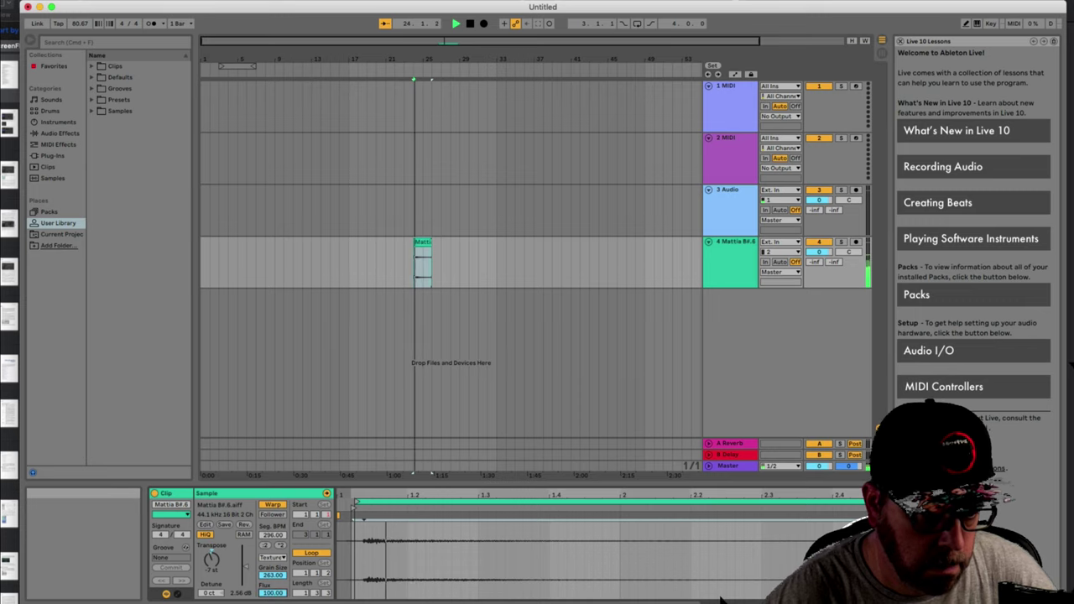
# Switch the clip back to Tones warp mode and audition it.
pyautogui.click(272, 558)
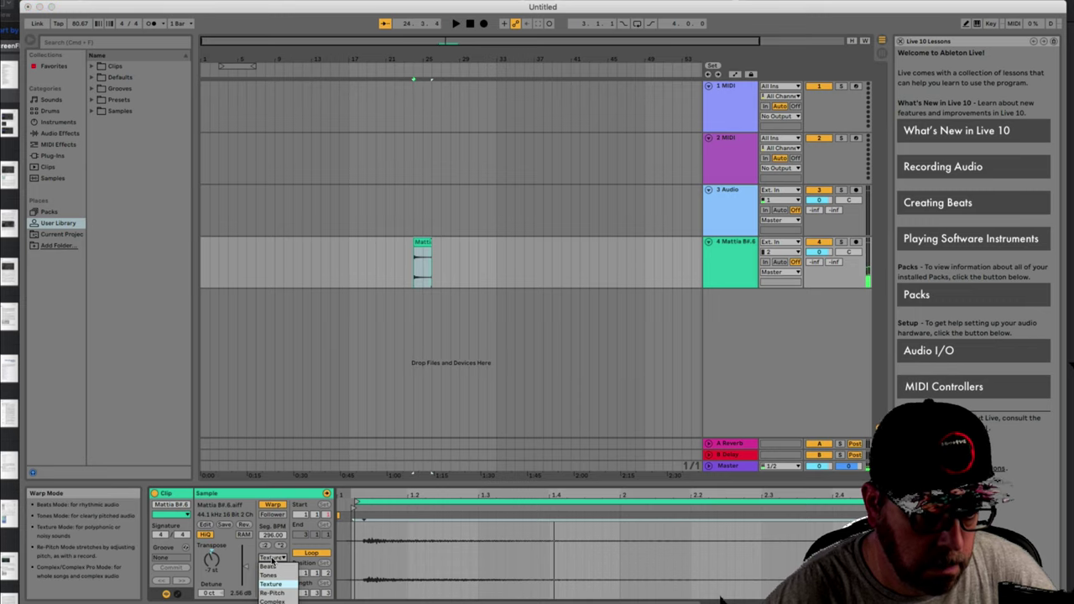
pyautogui.click(275, 575)
pyautogui.press('space')
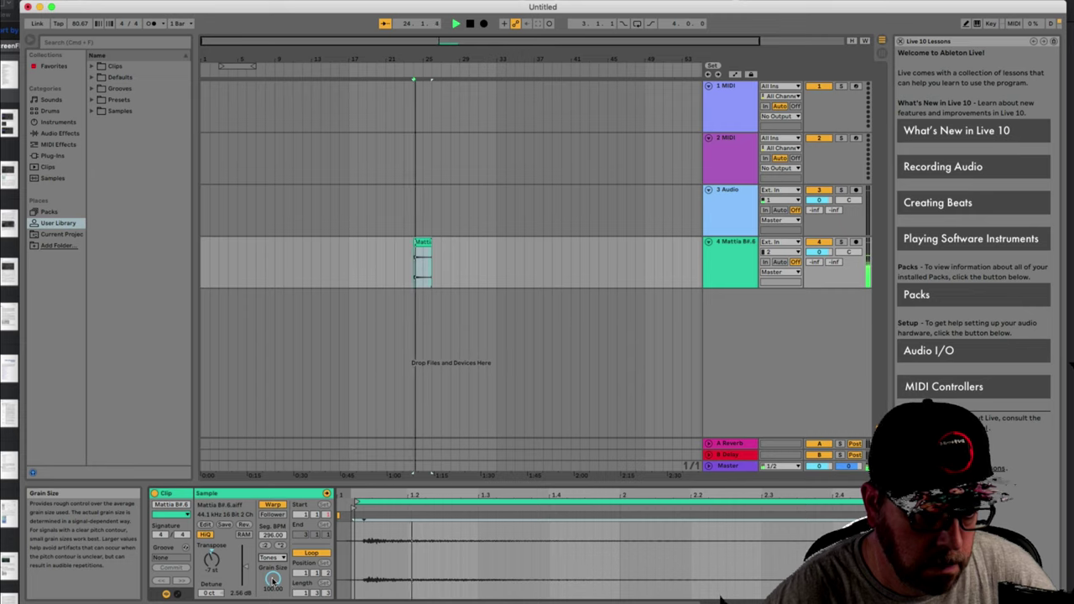
pyautogui.press('space')
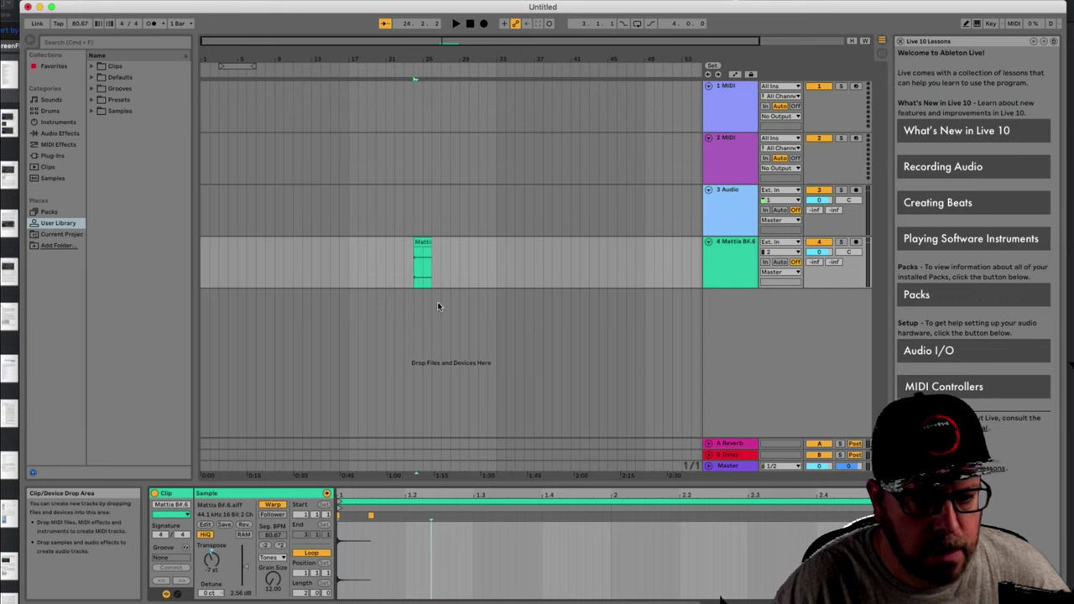
# Raise the Mattia B#.6 clip's segment BPM to 996.00 and audition the stretched sound.
pyautogui.click(269, 535)
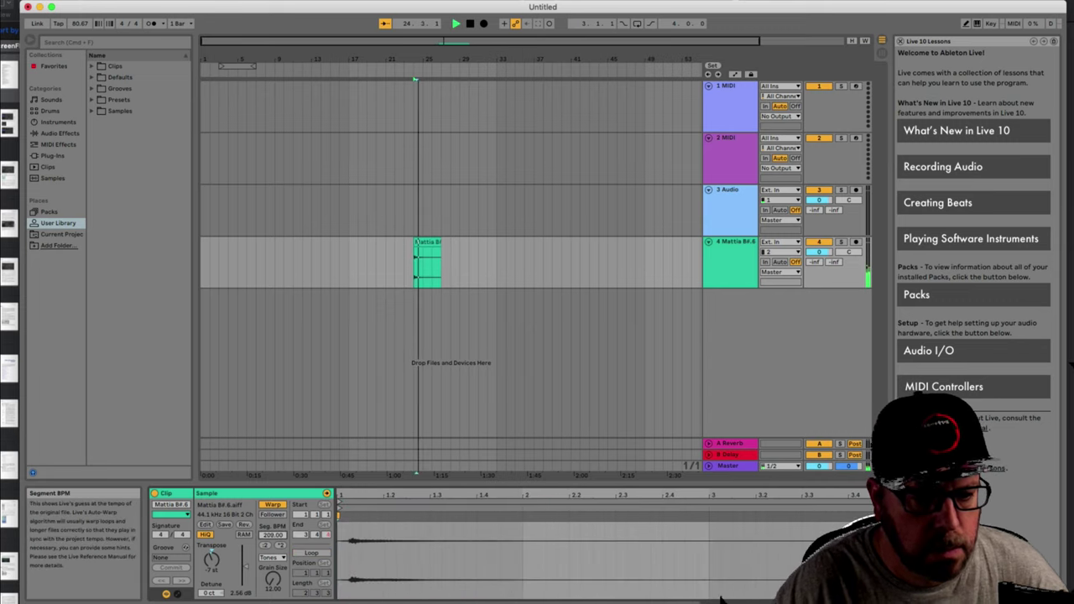
pyautogui.moveTo(272, 534); pyautogui.dragTo(273, 500)
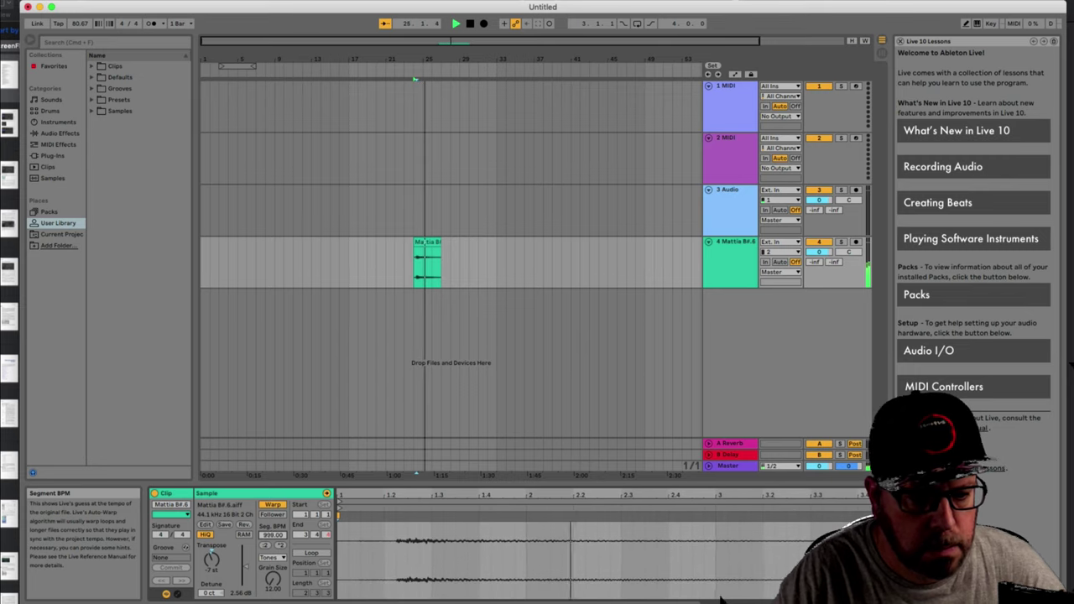
pyautogui.press('space')
pyautogui.press('space')
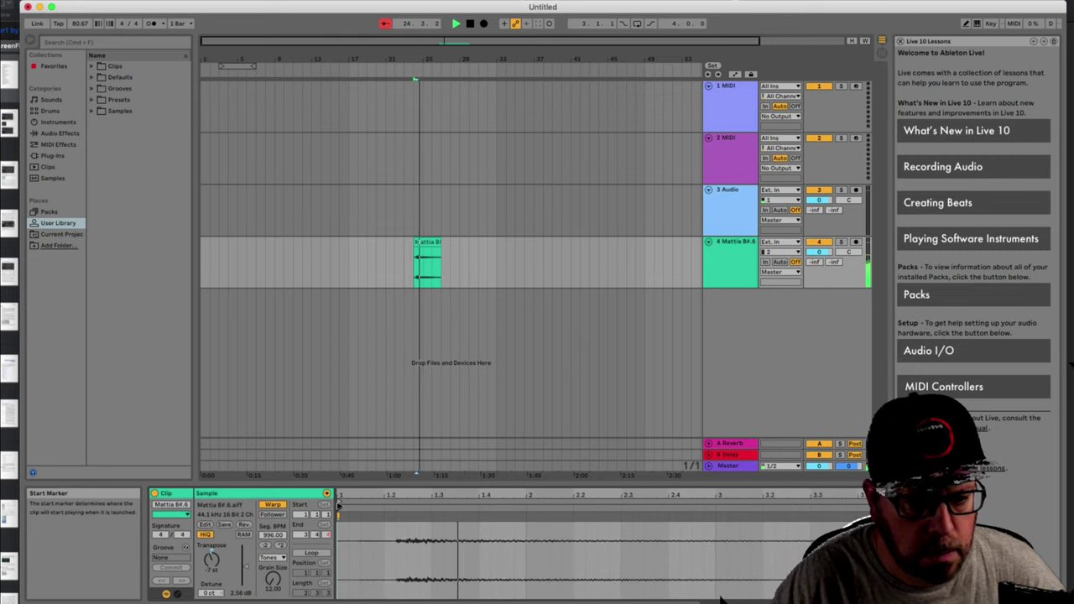
# Move the clip's start marker to 1.2.1, just before the sound begins, and audition it.
pyautogui.moveTo(340, 506); pyautogui.dragTo(385, 502)
pyautogui.press('space')
pyautogui.press('space')
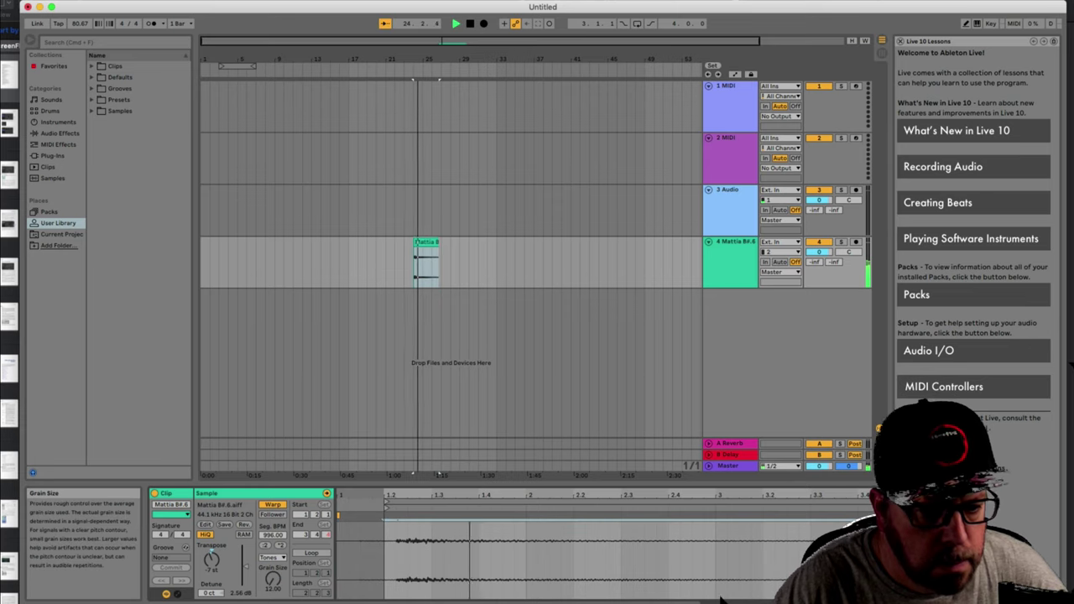
# Change the clip's warp mode to Texture with flux 0.00 and audition it.
pyautogui.click(272, 557)
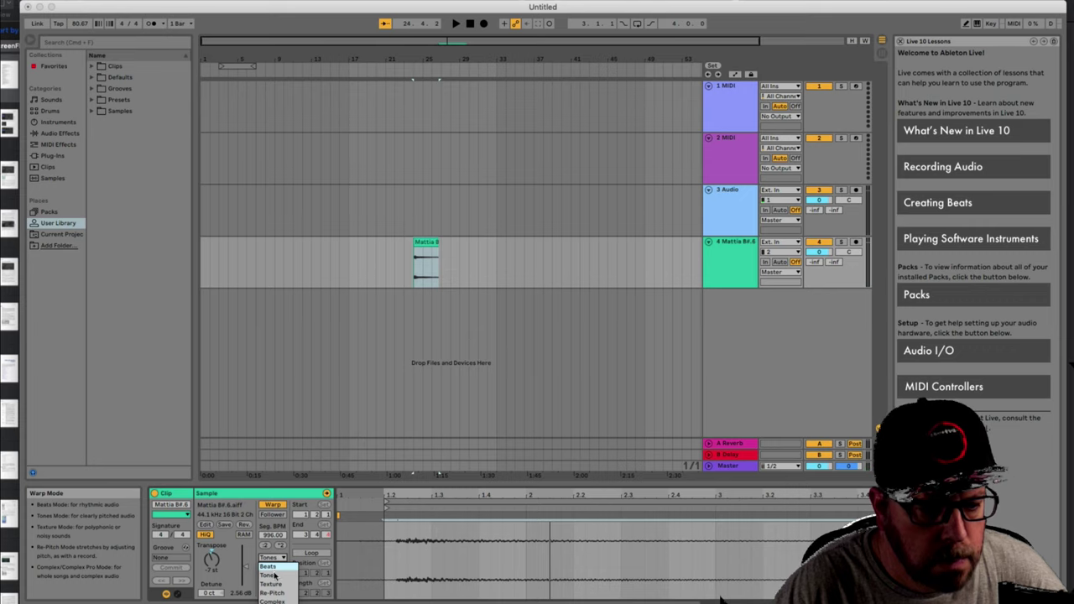
pyautogui.click(276, 585)
pyautogui.press('space')
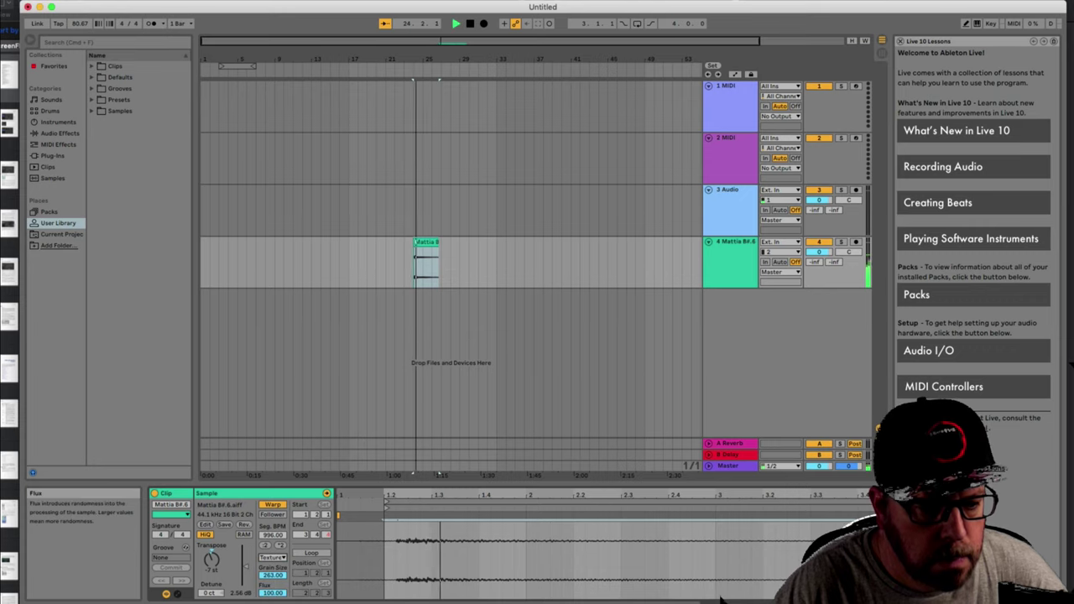
pyautogui.press('space')
pyautogui.press('space')
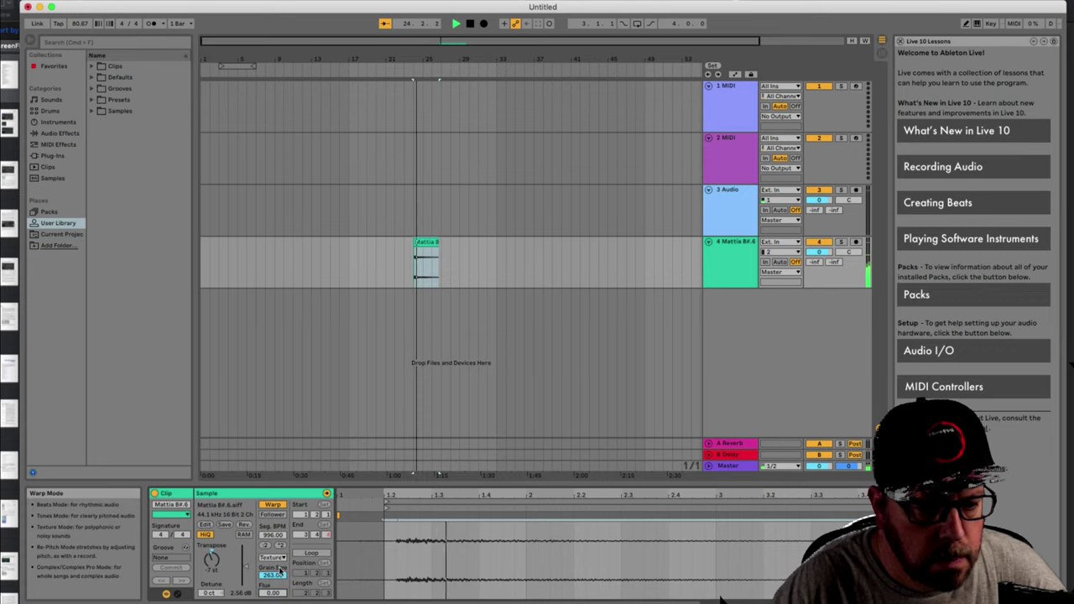
# Lower the clip's grain size to 2.00 and its transposition to -33 st while auditioning it.
pyautogui.press('space')
pyautogui.moveTo(276, 582); pyautogui.dragTo(275, 601)
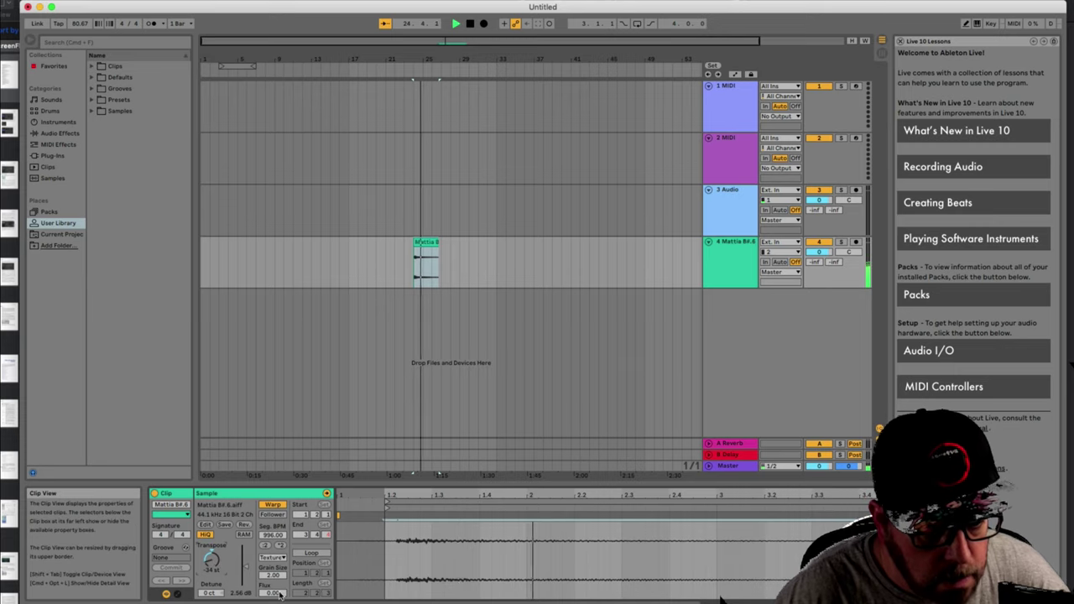
pyautogui.moveTo(281, 594); pyautogui.dragTo(281, 537)
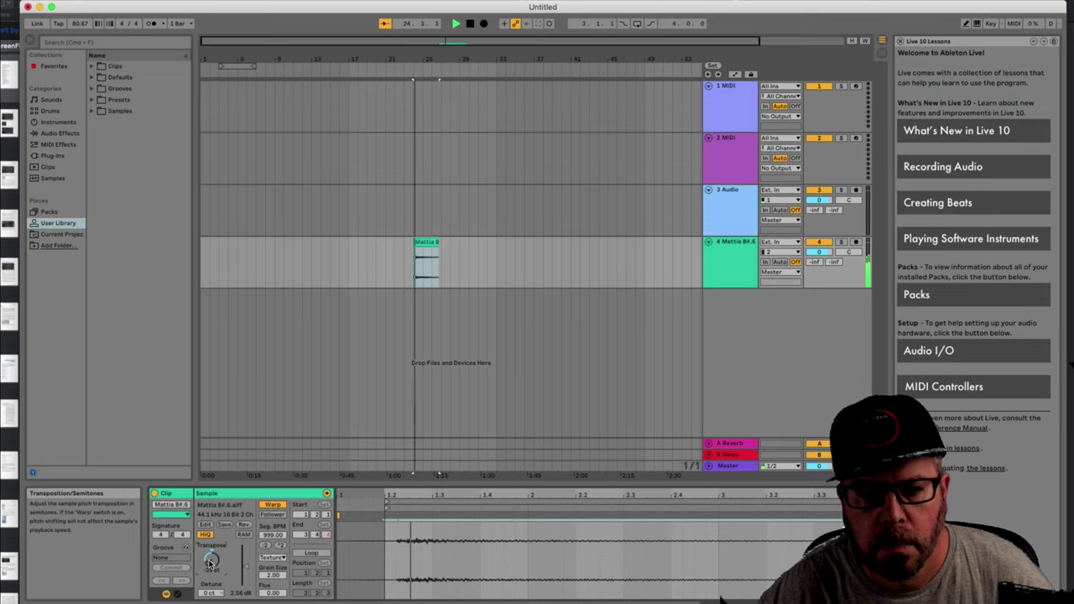
pyautogui.moveTo(214, 566); pyautogui.dragTo(214, 521)
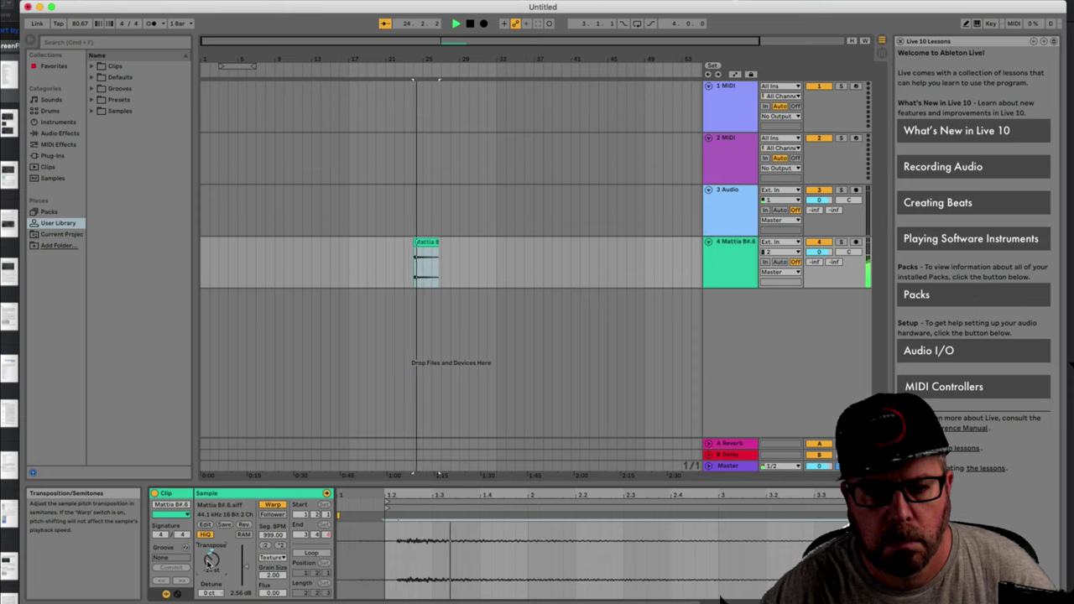
# Export the four-bar selection around the clip as an AIFF file named Mattia Transformer 1.
pyautogui.click(106, 120)
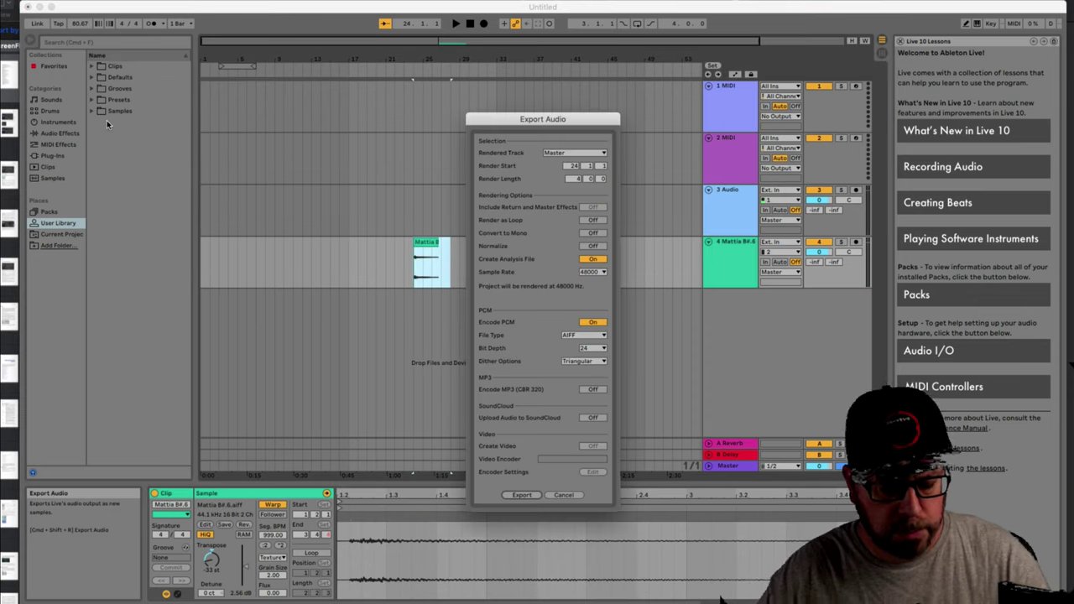
pyautogui.press('Return')
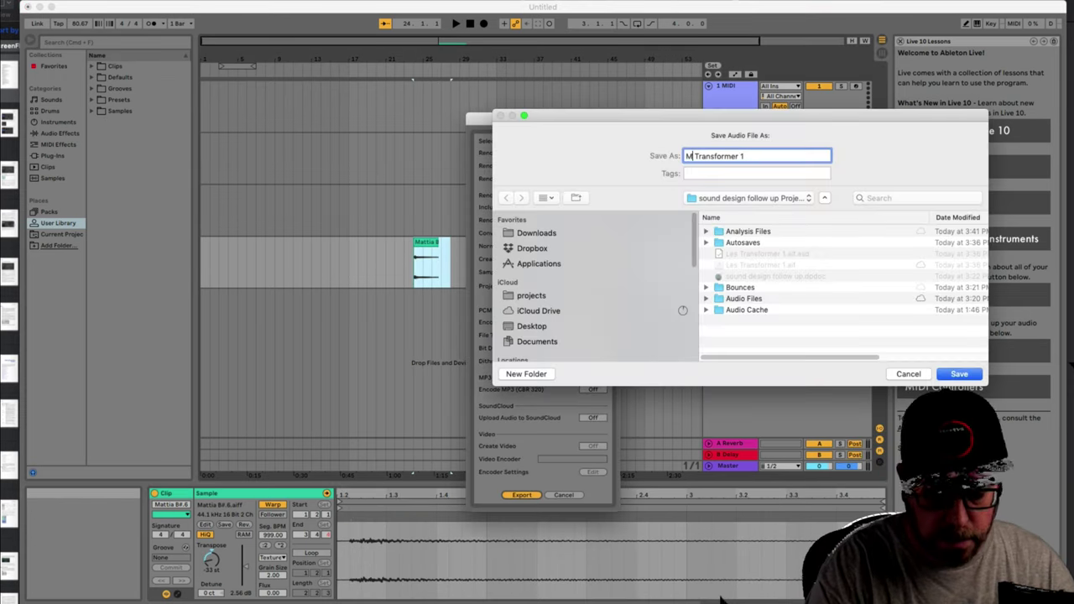
pyautogui.write('Mattia')
pyautogui.press('Right')
pyautogui.press('Right')
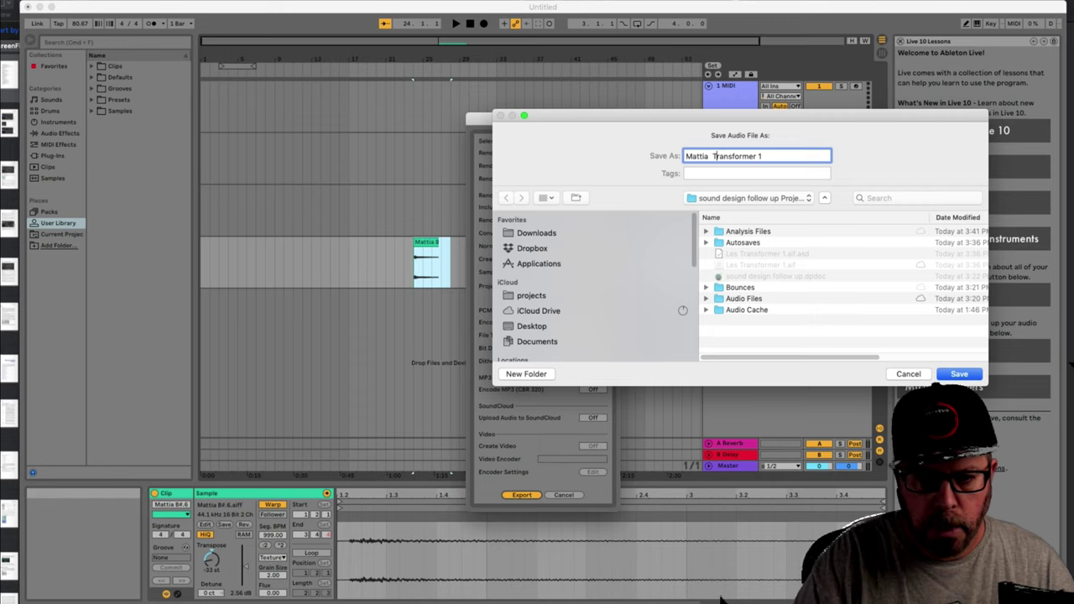
pyautogui.press('BackSpace')
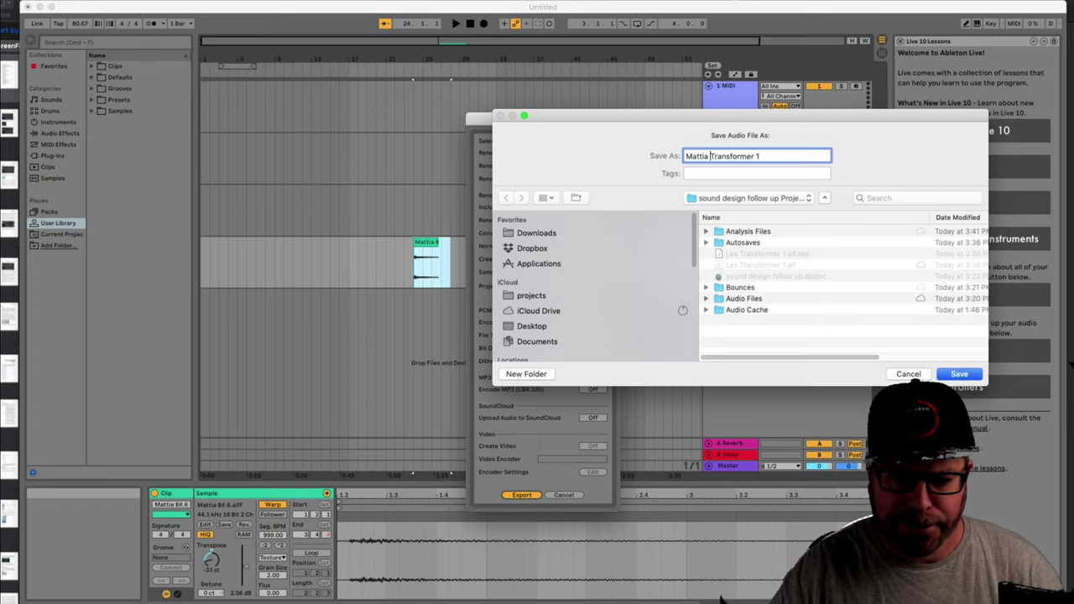
pyautogui.click(959, 374)
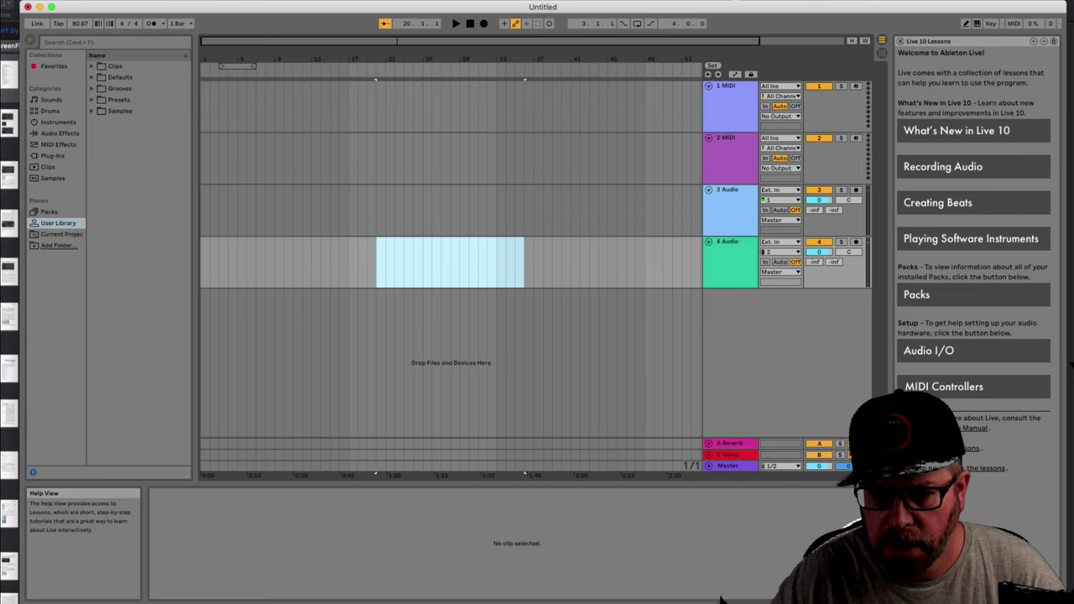
# Switch to Finder, preview samples and place 210309_0138#.3.aiff on track 4 at bar 25.
pyautogui.press('super+Tab')
pyautogui.press('Up')
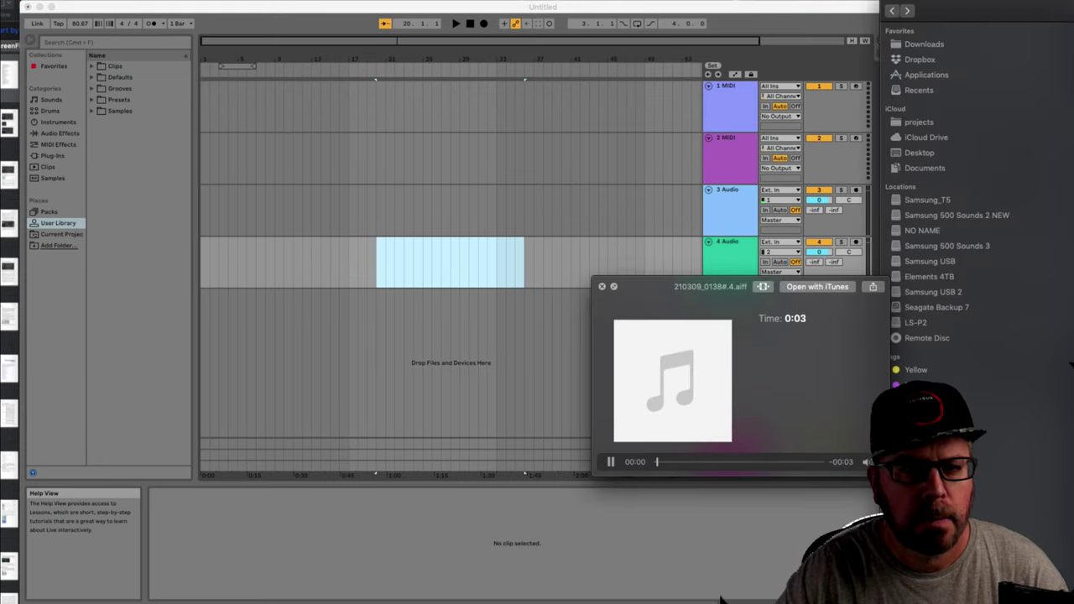
pyautogui.press('Up')
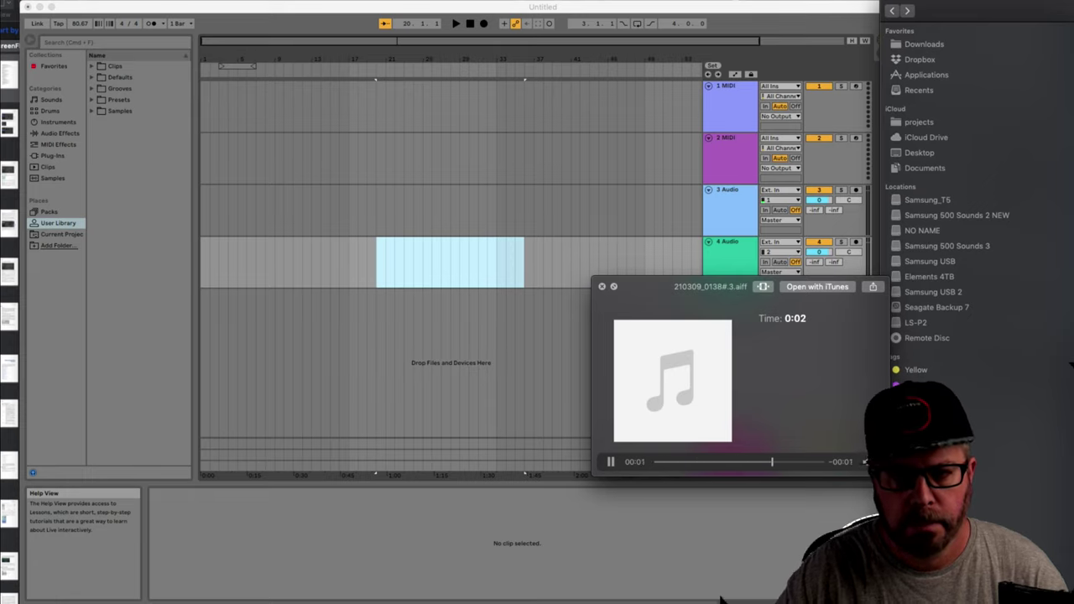
pyautogui.press('space')
pyautogui.moveTo(1073, 201); pyautogui.dragTo(427, 244)
pyautogui.click(429, 270)
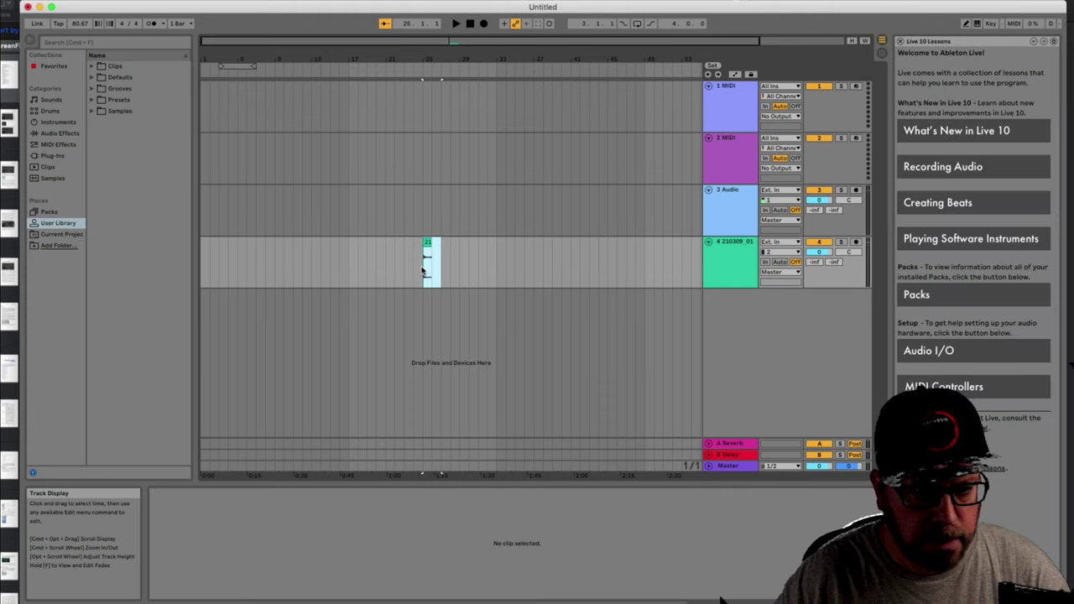
# Open the new 210309_0138#.3 clip and move its loop start to just before the first hit.
pyautogui.click(424, 268)
pyautogui.click(351, 507)
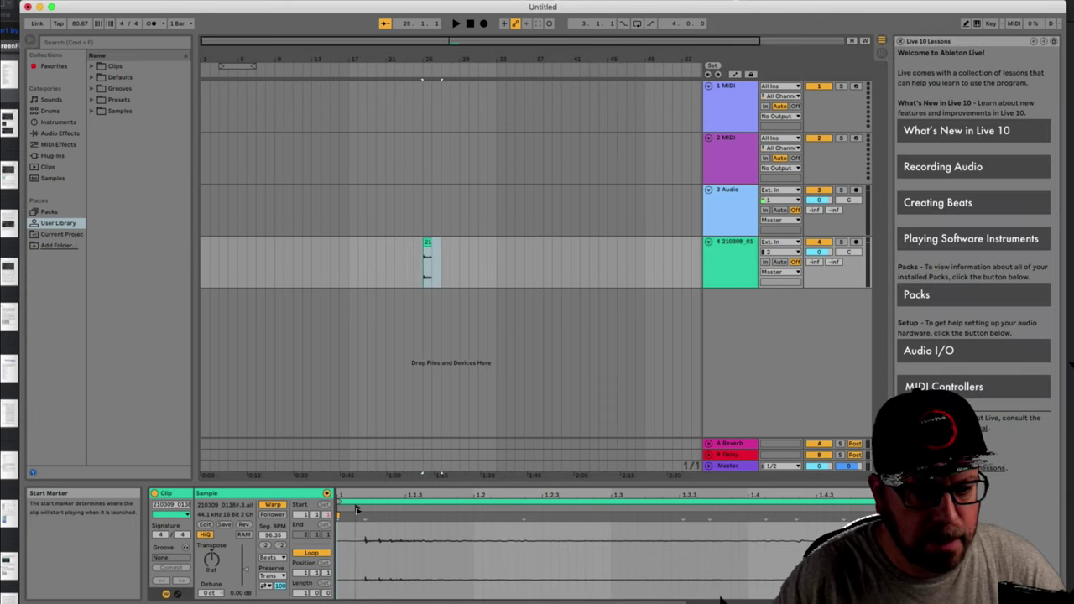
pyautogui.moveTo(340, 501); pyautogui.dragTo(358, 502)
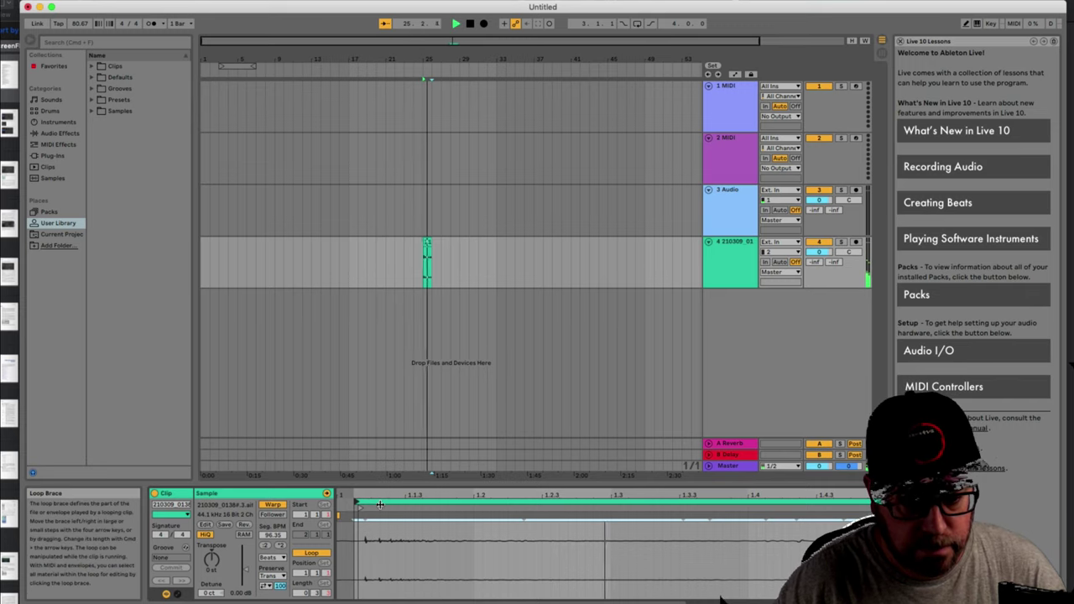
pyautogui.press('space')
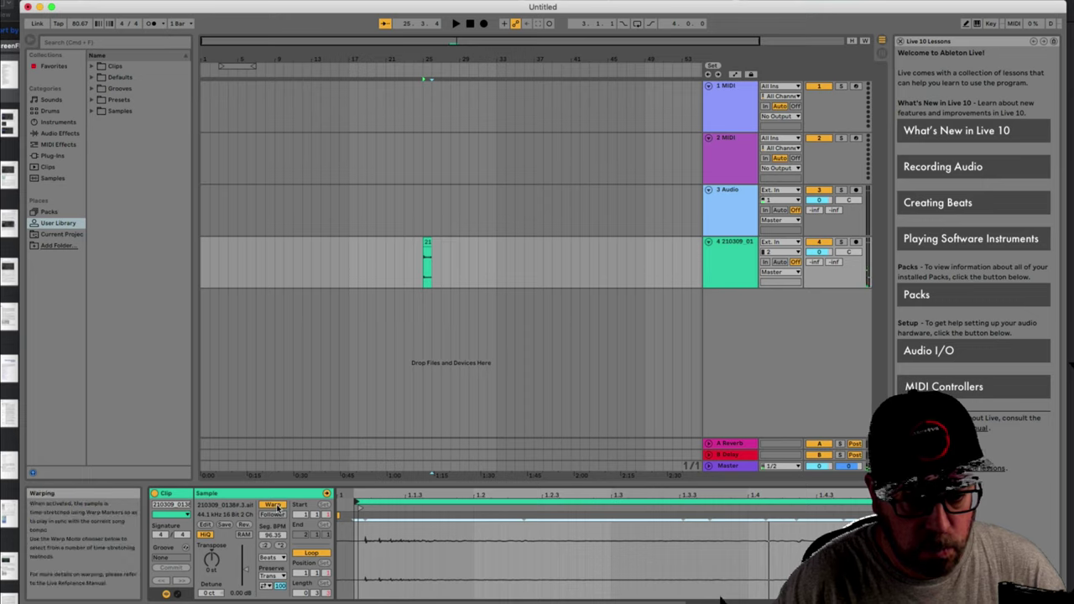
# Lower the new clip's transposition to -17 st while auditioning it.
pyautogui.press('space')
pyautogui.moveTo(214, 558)
pyautogui.mouseDown()
pyautogui.moveTo(213, 581)
pyautogui.moveTo(213, 554)
pyautogui.mouseUp()
pyautogui.press('space')
pyautogui.press('space')
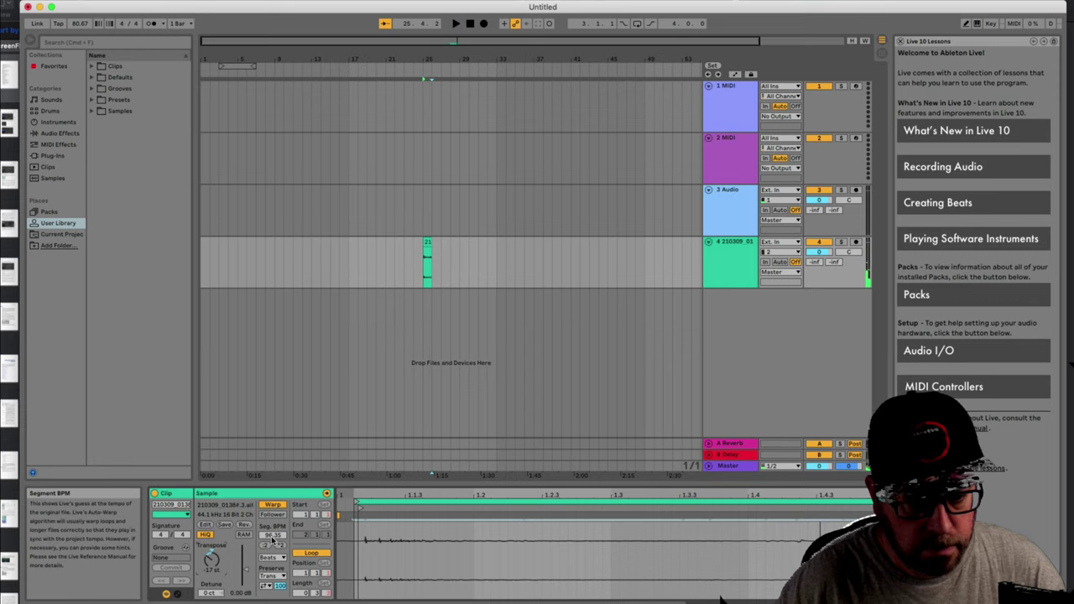
# Raise the 210309_0138#.3 clip's segment BPM to 305 while auditioning it.
pyautogui.moveTo(271, 536); pyautogui.dragTo(271, 365)
pyautogui.press('space')
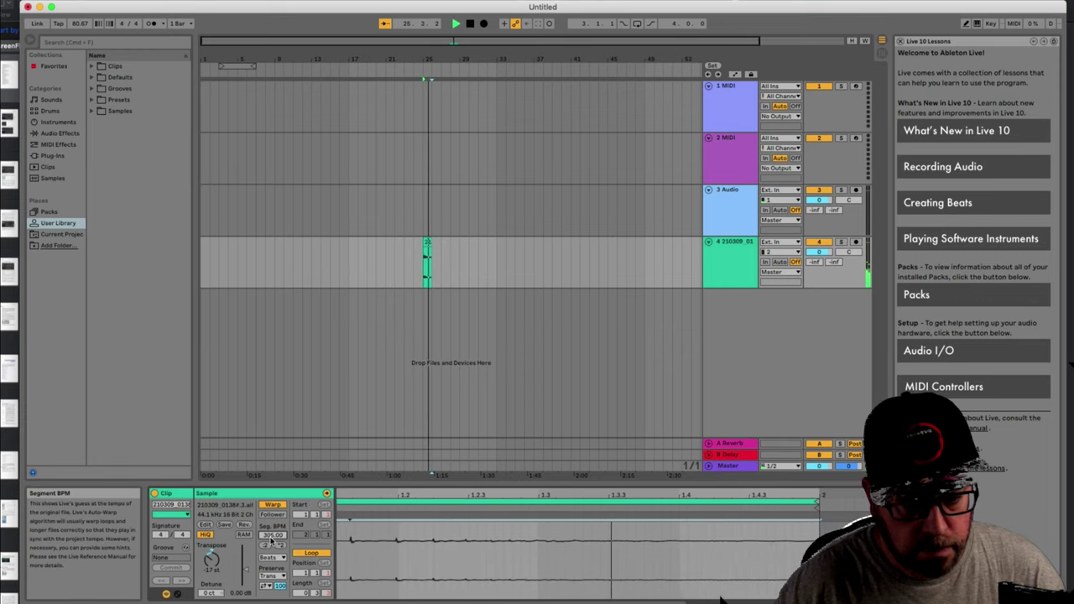
pyautogui.press('space')
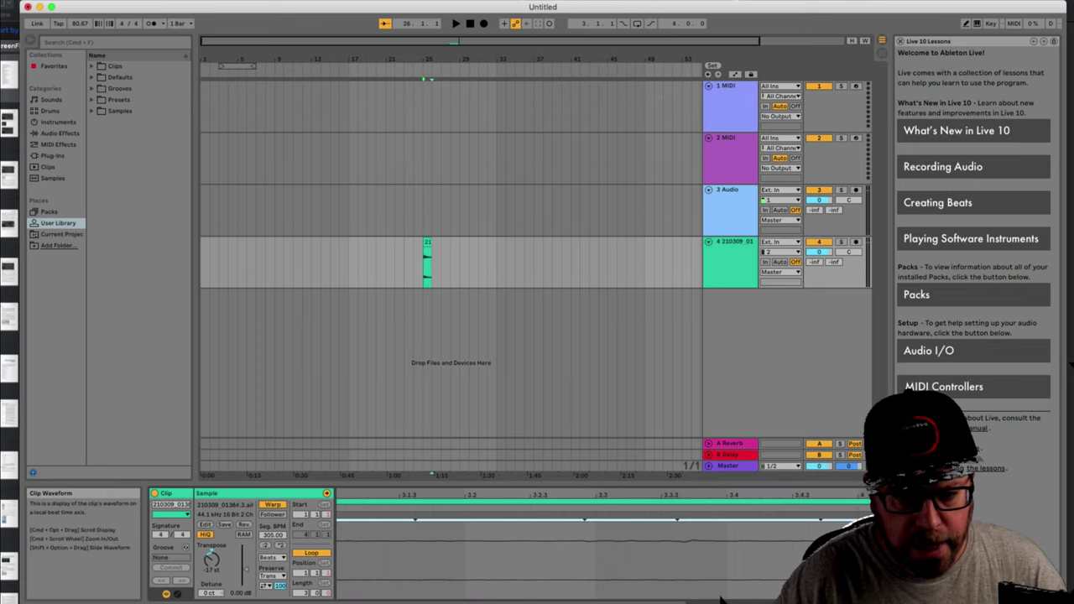
pyautogui.hscroll(-5, 637, 529)
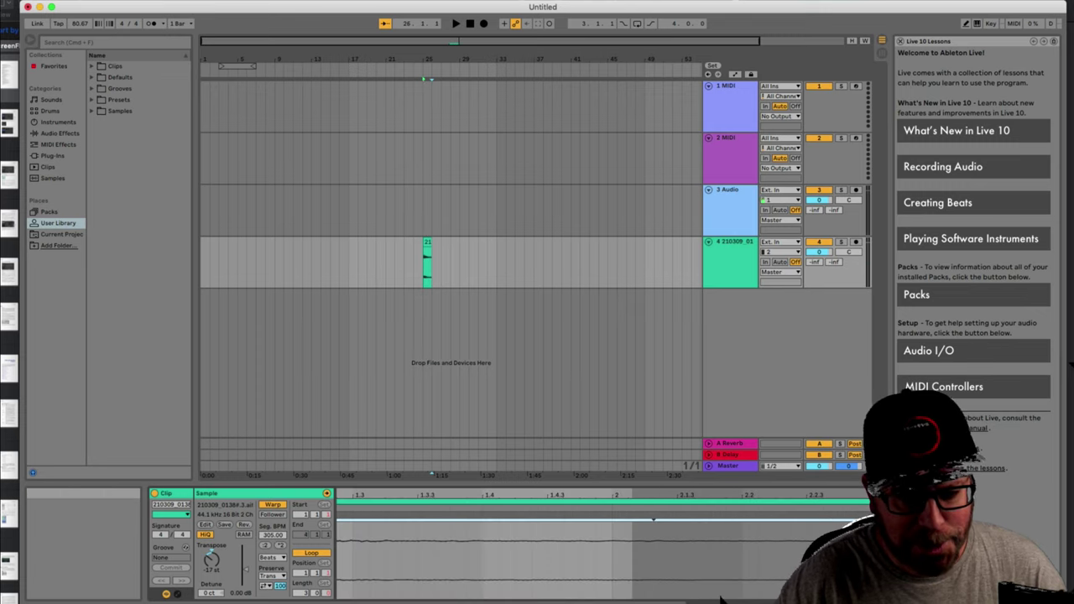
pyautogui.press('space')
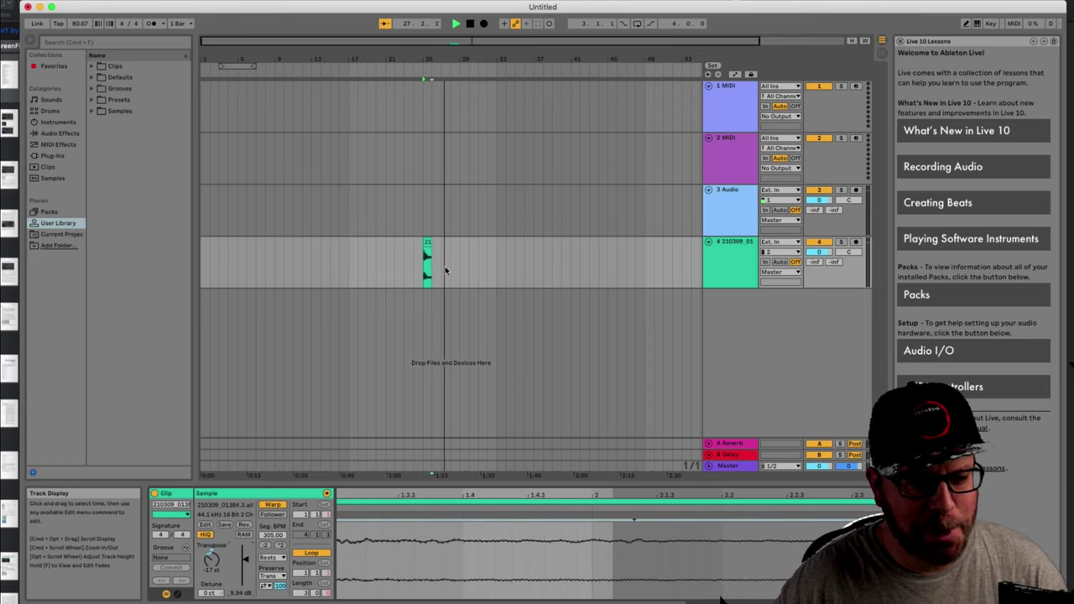
# Rework the clip to span five bars from bar 24 with looping off, using the Pro warp mode and -22 st transposition.
pyautogui.moveTo(444, 269); pyautogui.dragTo(424, 267)
pyautogui.click(720, 599)
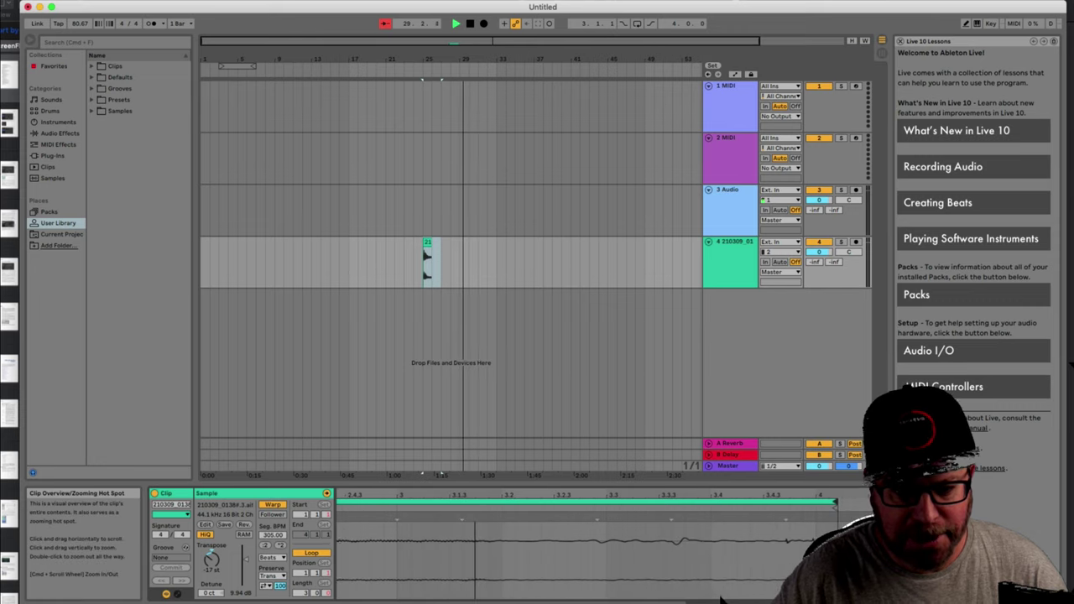
pyautogui.click(832, 500)
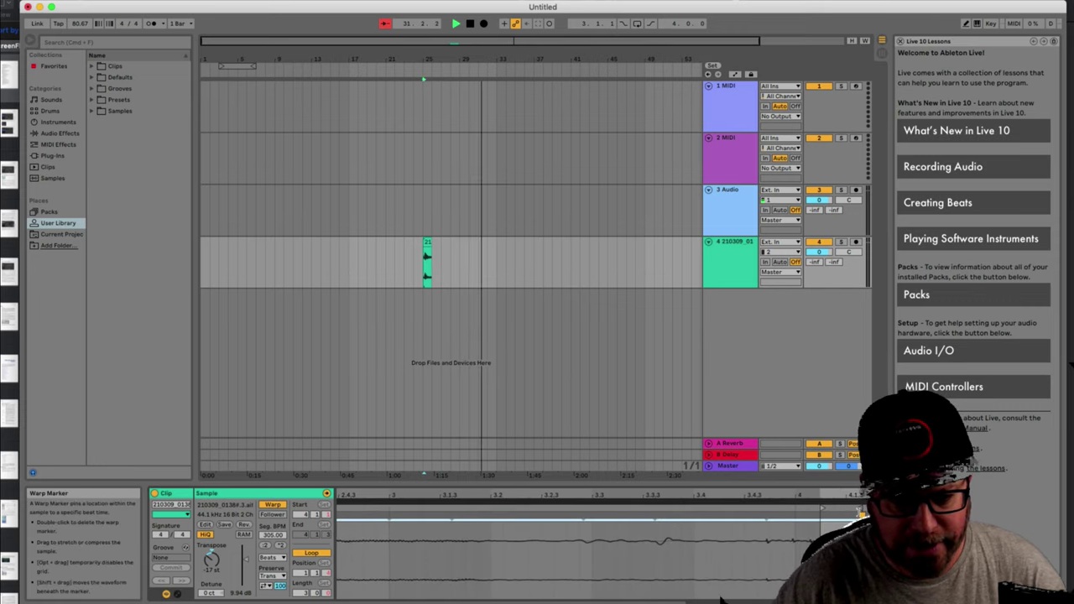
pyautogui.press('space')
pyautogui.press('space')
pyautogui.moveTo(441, 279); pyautogui.dragTo(417, 276)
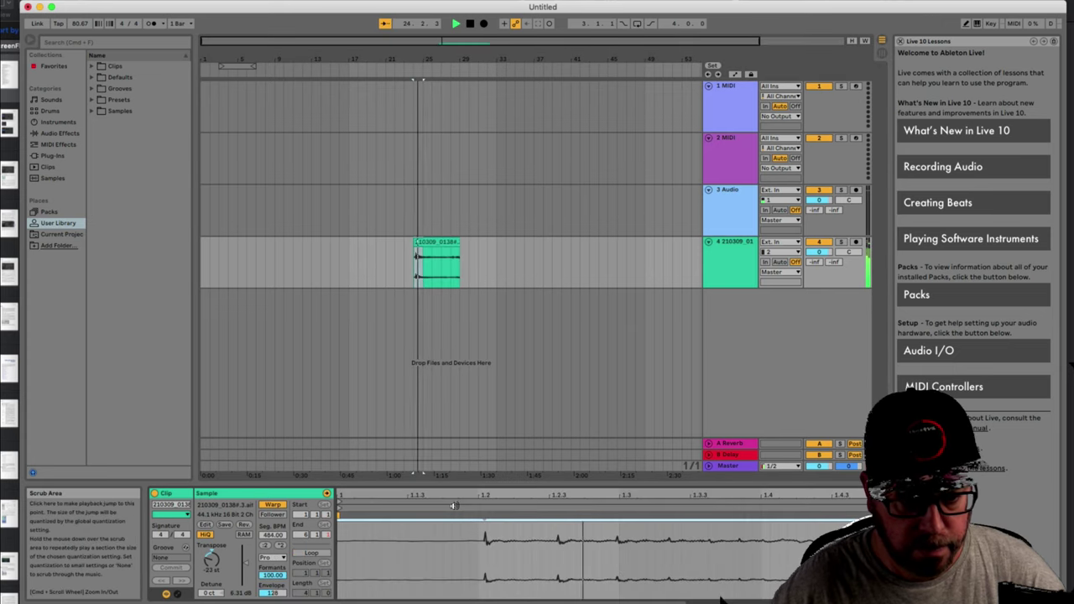
# Audition the clip at segment BPM 528, with Complex warping, 11.8 dB gain and transposition brought to -19 st.
pyautogui.moveTo(272, 534); pyautogui.dragTo(273, 506)
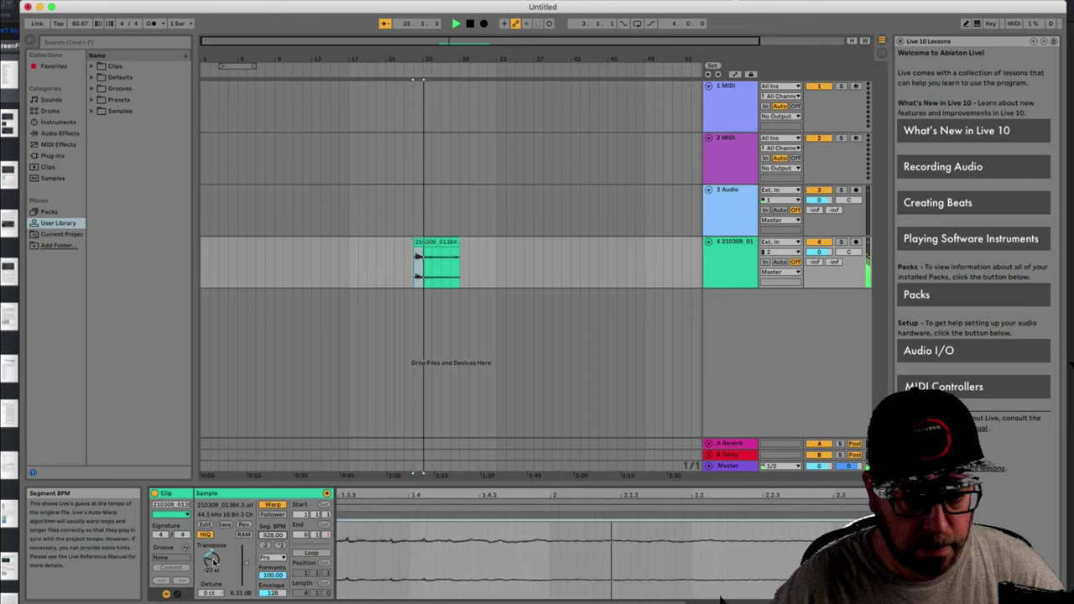
pyautogui.moveTo(211, 560); pyautogui.dragTo(212, 575)
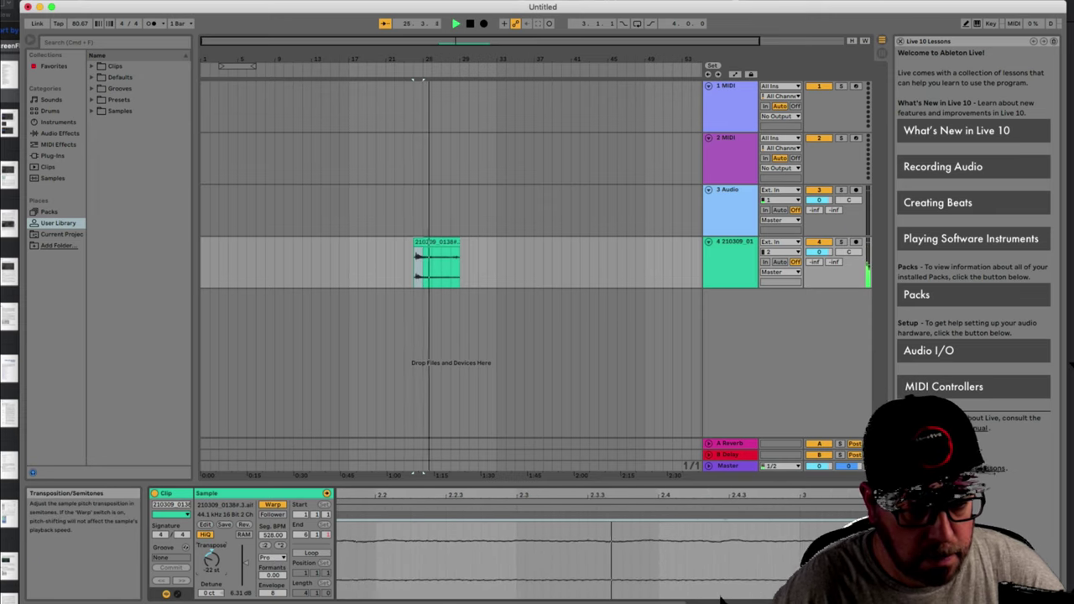
pyautogui.moveTo(211, 560); pyautogui.dragTo(212, 567)
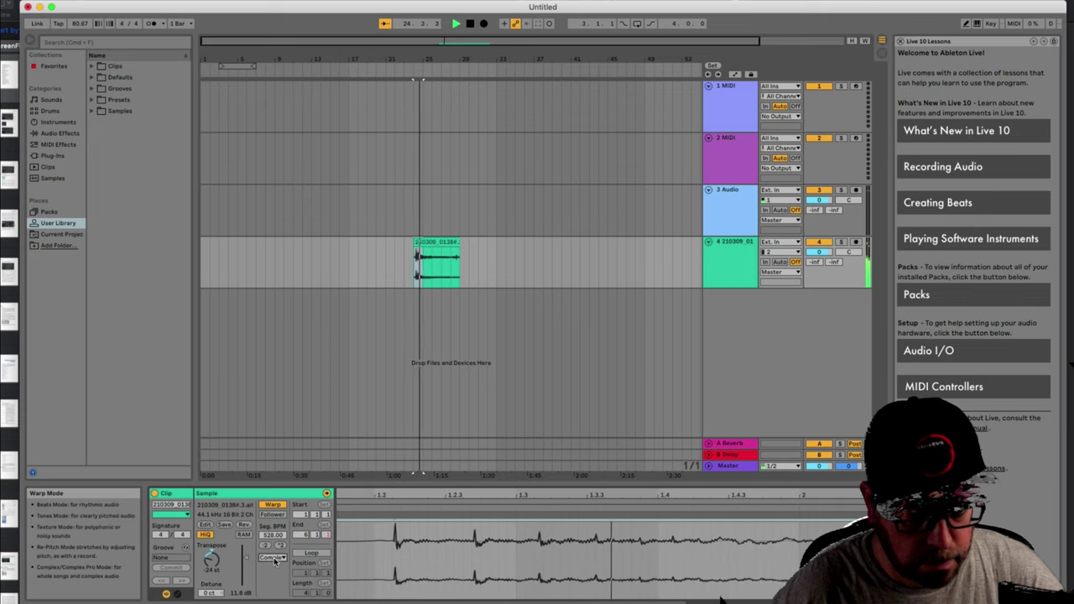
pyautogui.moveTo(211, 561); pyautogui.dragTo(211, 544)
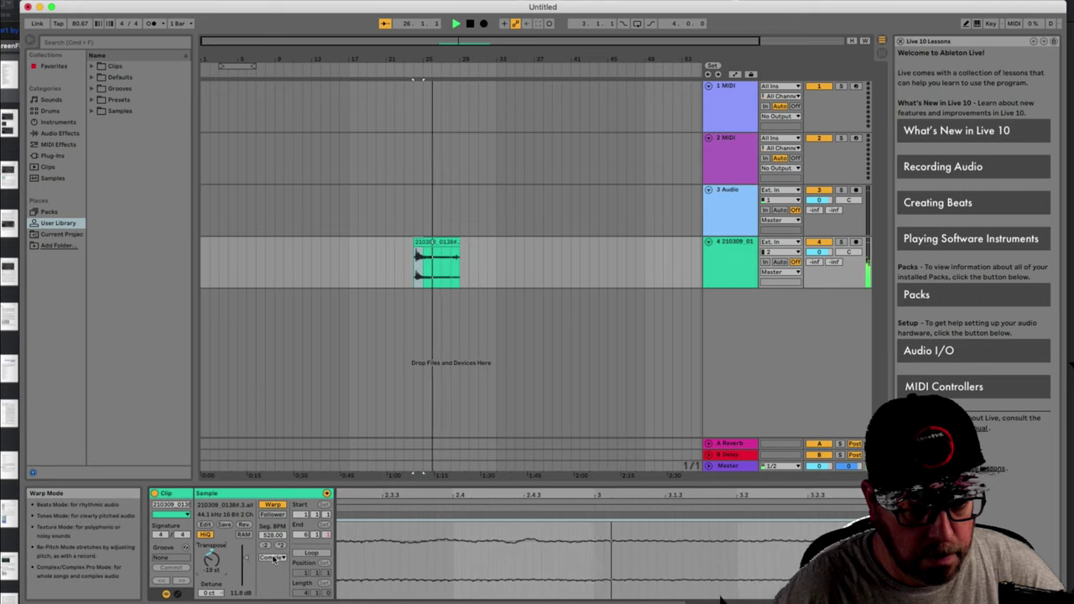
# Switch the clip's warp mode to Texture with grain size 2 and flux 0, and lower its transposition to -23 st.
pyautogui.click(272, 557)
pyautogui.click(271, 584)
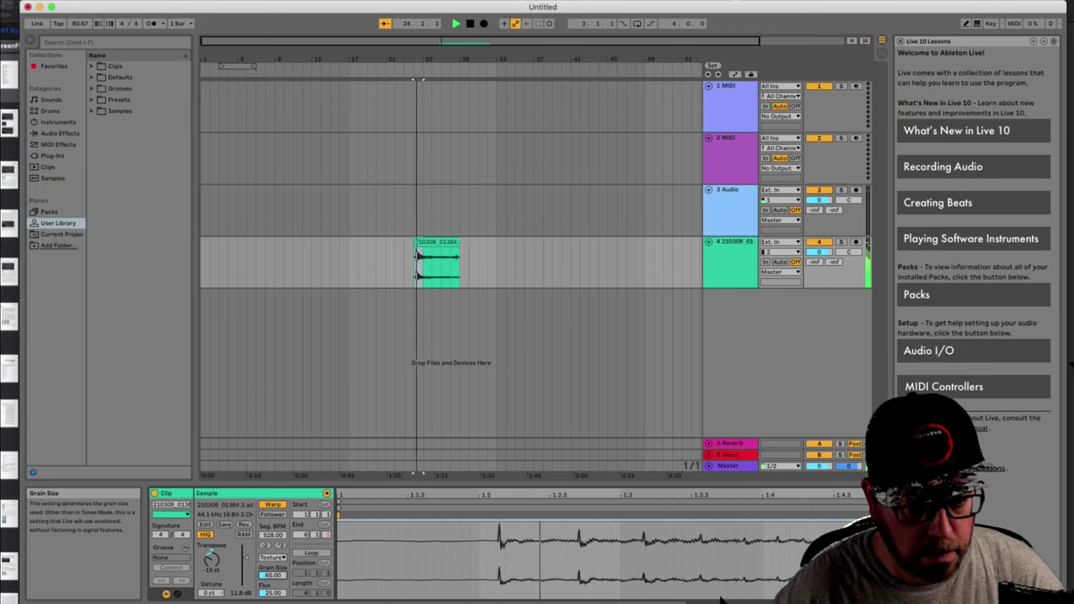
pyautogui.moveTo(271, 593); pyautogui.dragTo(271, 602)
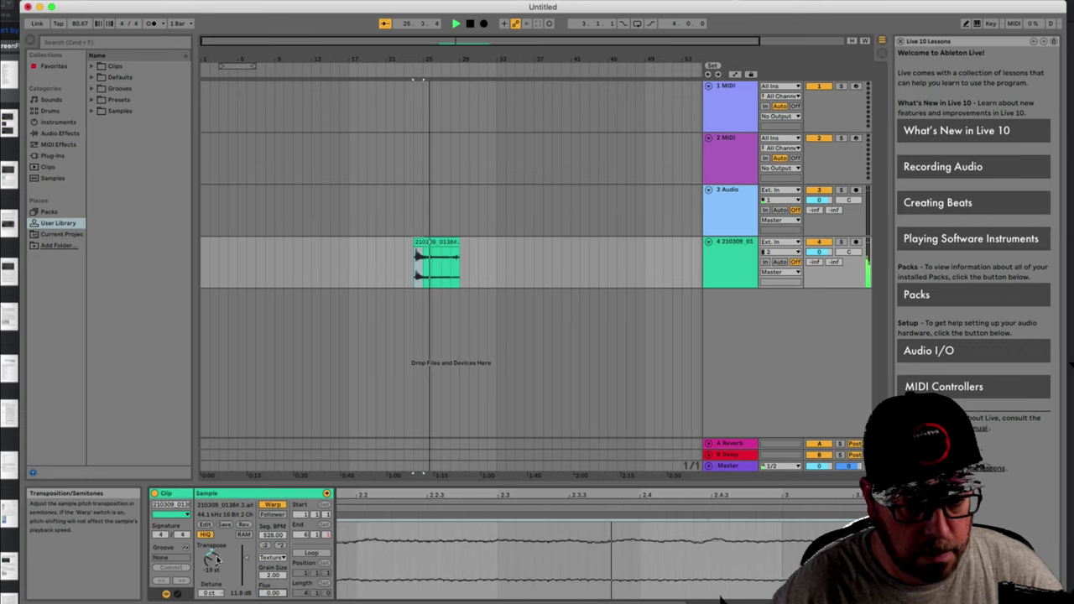
pyautogui.moveTo(211, 560); pyautogui.dragTo(211, 570)
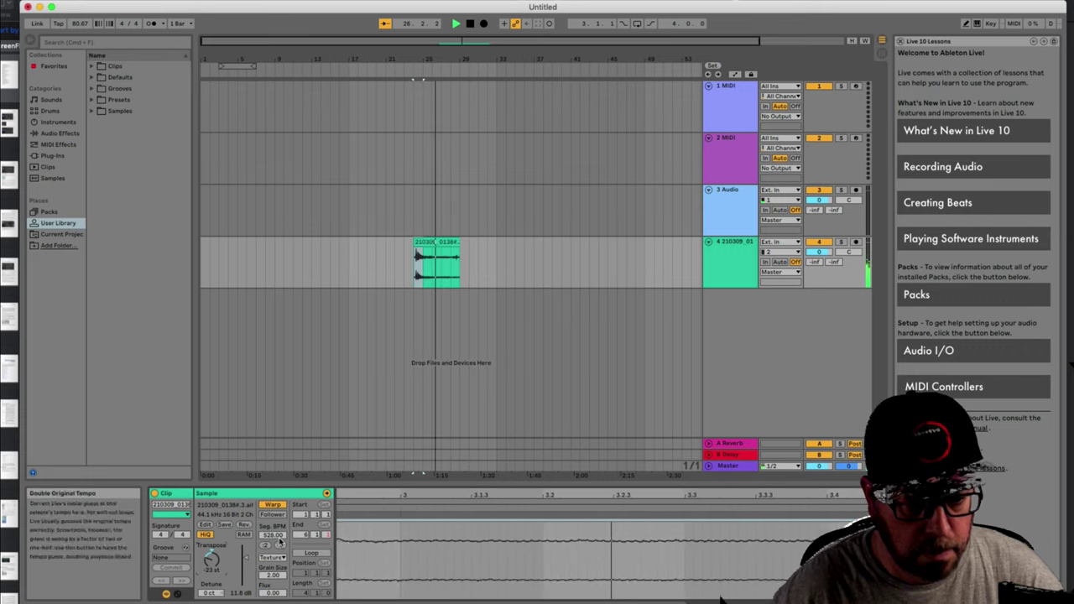
# Lower the clip's segment BPM to 336 and raise its transposition to -17 st while auditioning it.
pyautogui.moveTo(272, 535); pyautogui.dragTo(272, 576)
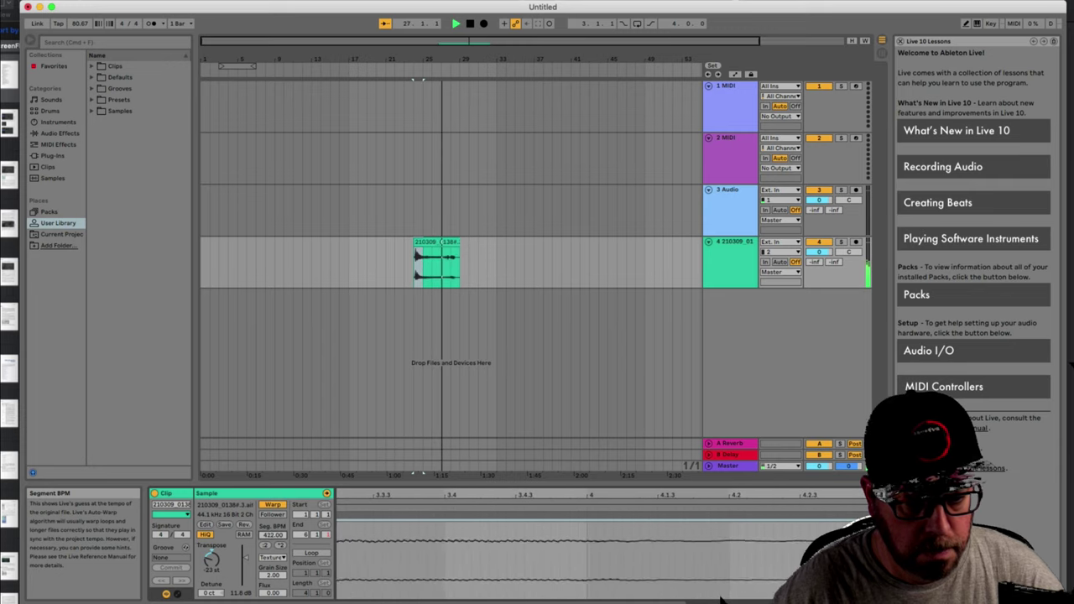
pyautogui.moveTo(272, 535); pyautogui.dragTo(271, 603)
pyautogui.press('space')
pyautogui.press('space')
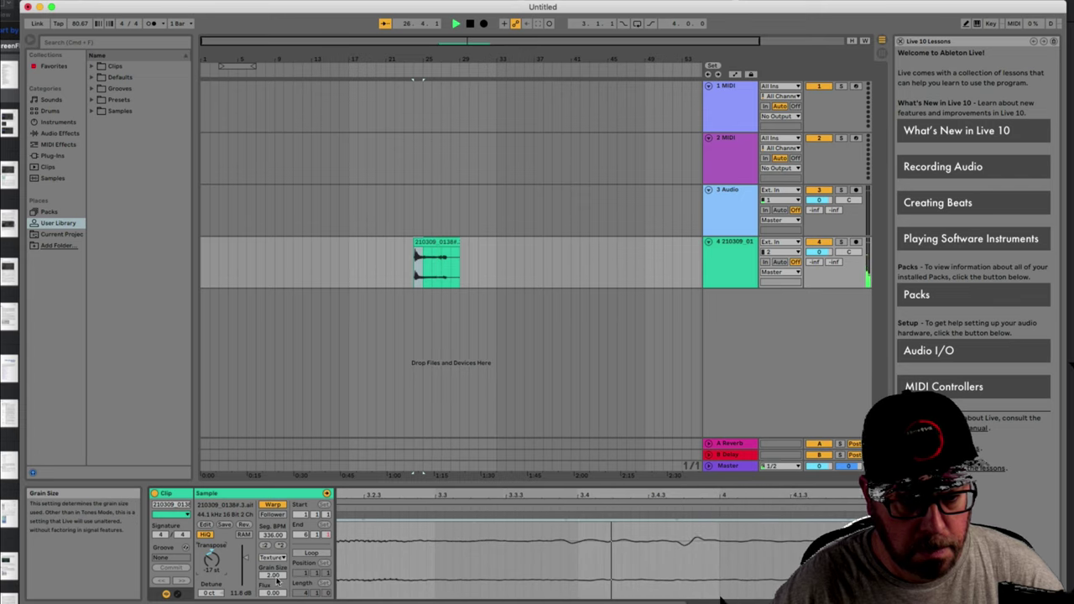
# Set the Texture grain size to 263 and the flux to 100, and replay the clip.
pyautogui.moveTo(272, 575); pyautogui.dragTo(272, 504)
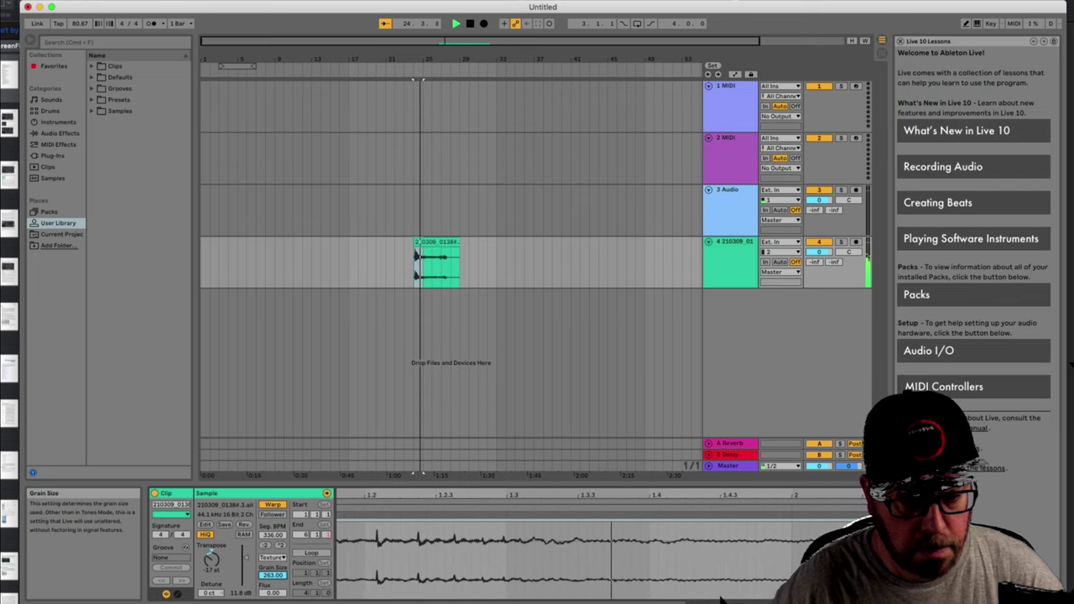
pyautogui.moveTo(272, 592); pyautogui.dragTo(272, 504)
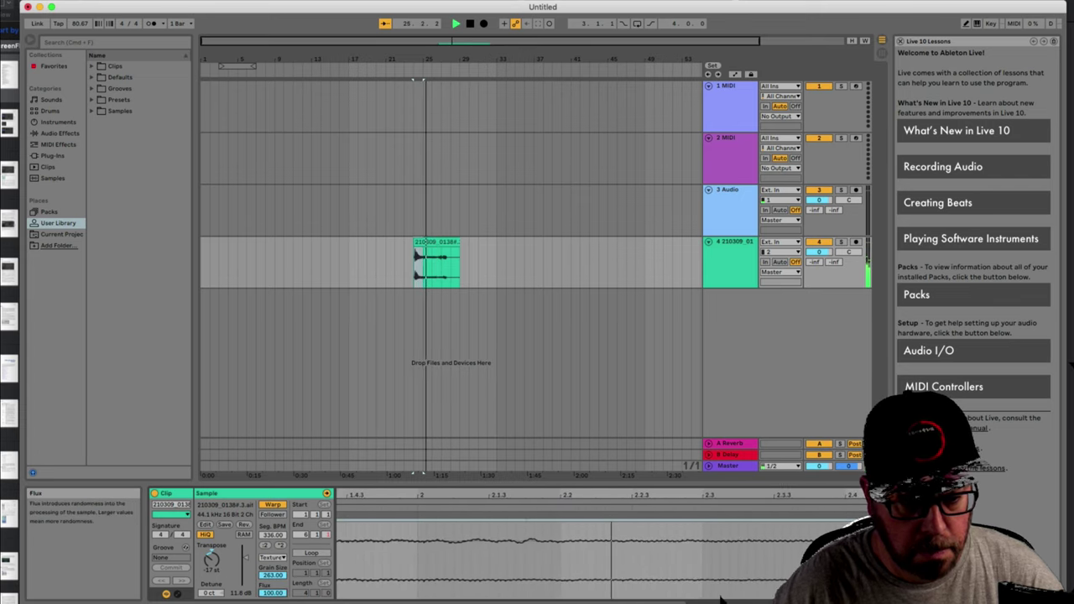
pyautogui.press('space')
pyautogui.press('space')
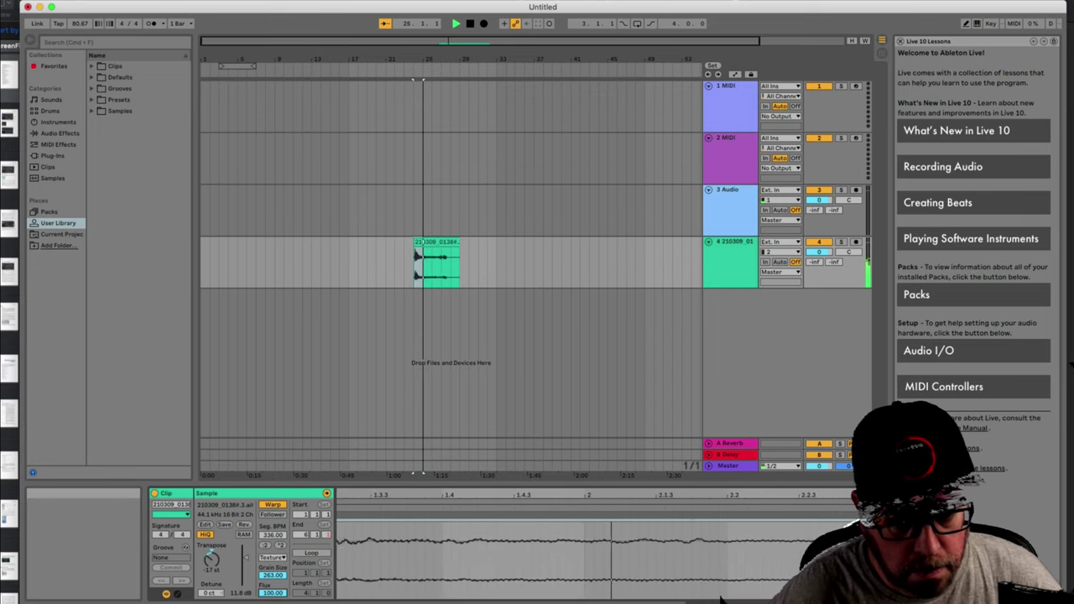
# Export the five bars from bar 24 as an AIFF file named Todd sick cowbell 1.
pyautogui.press('super+shift+r')
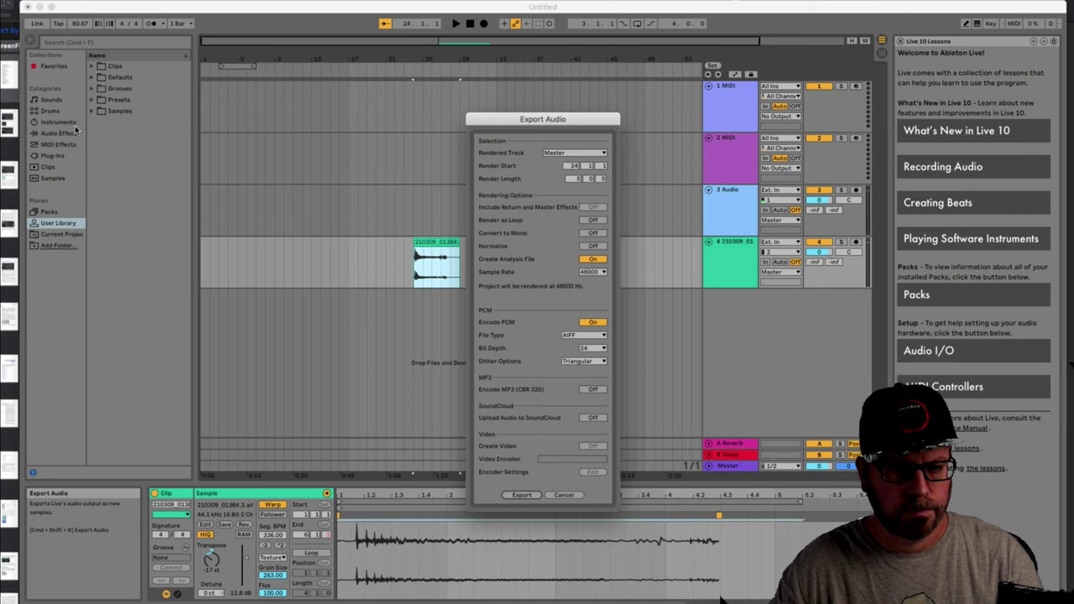
pyautogui.press('Return')
pyautogui.write('sick cowbell')
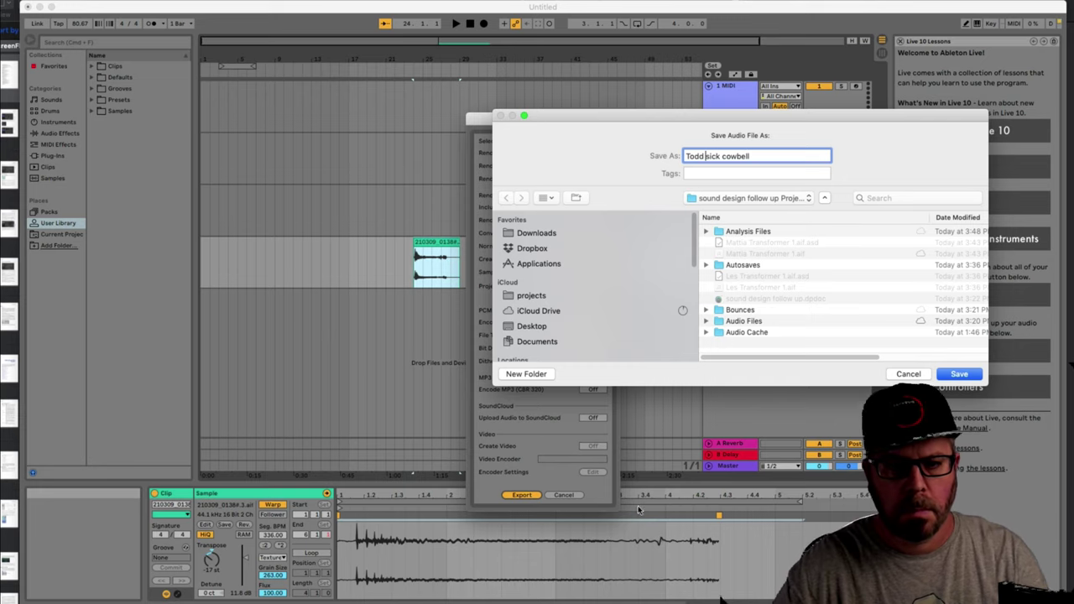
pyautogui.press('Return')
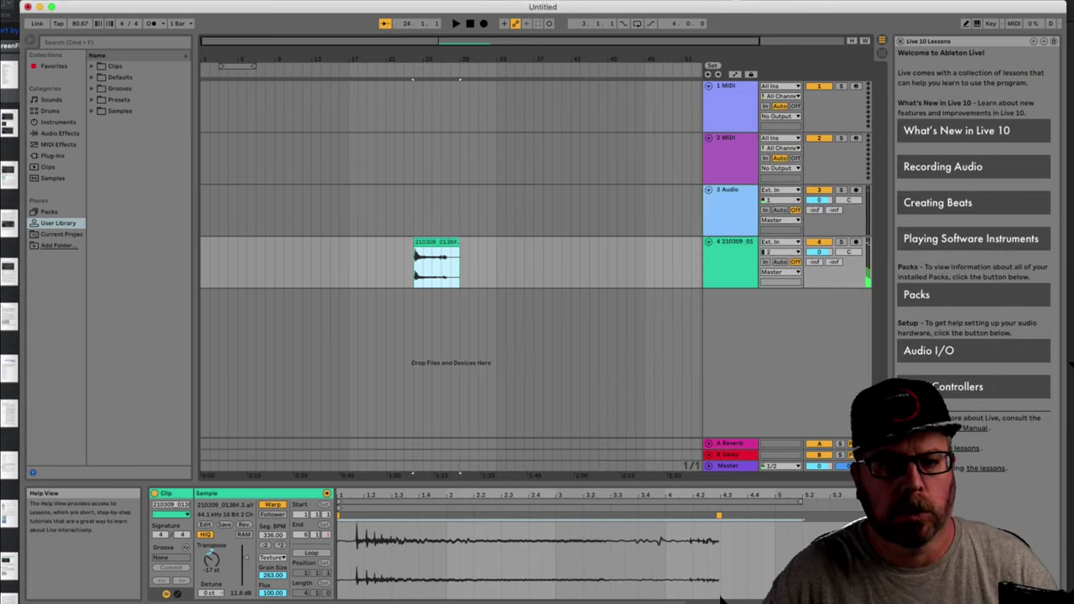
# Quit Live and import Les Transformer 1, Mattia Transformer 1 and Todd sick cowbell 1 from Finder as new tracks in Digital Performer.
pyautogui.click(34, 0)
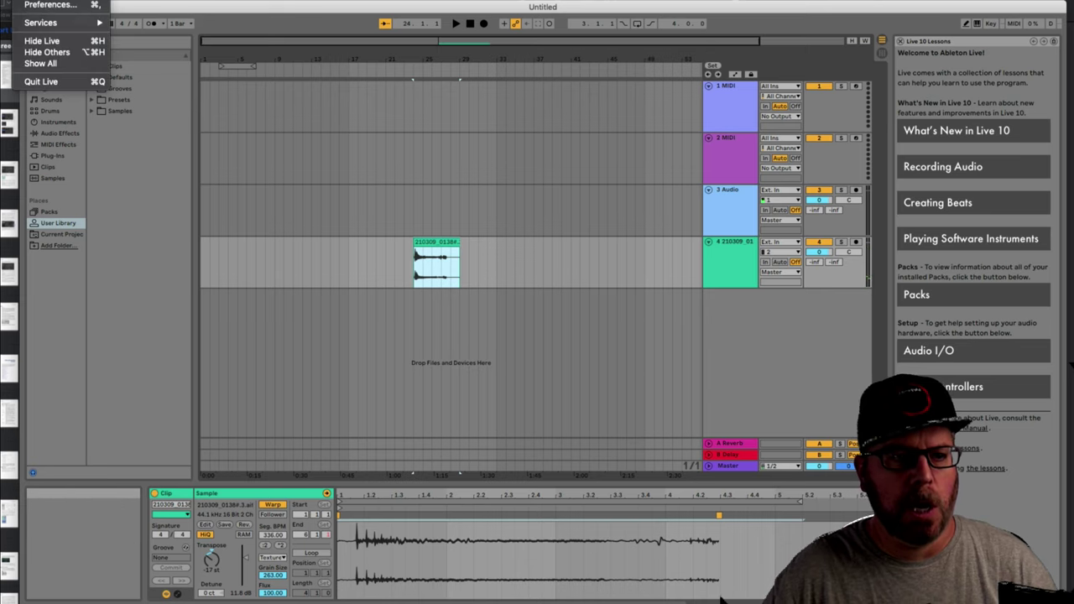
pyautogui.click(63, 81)
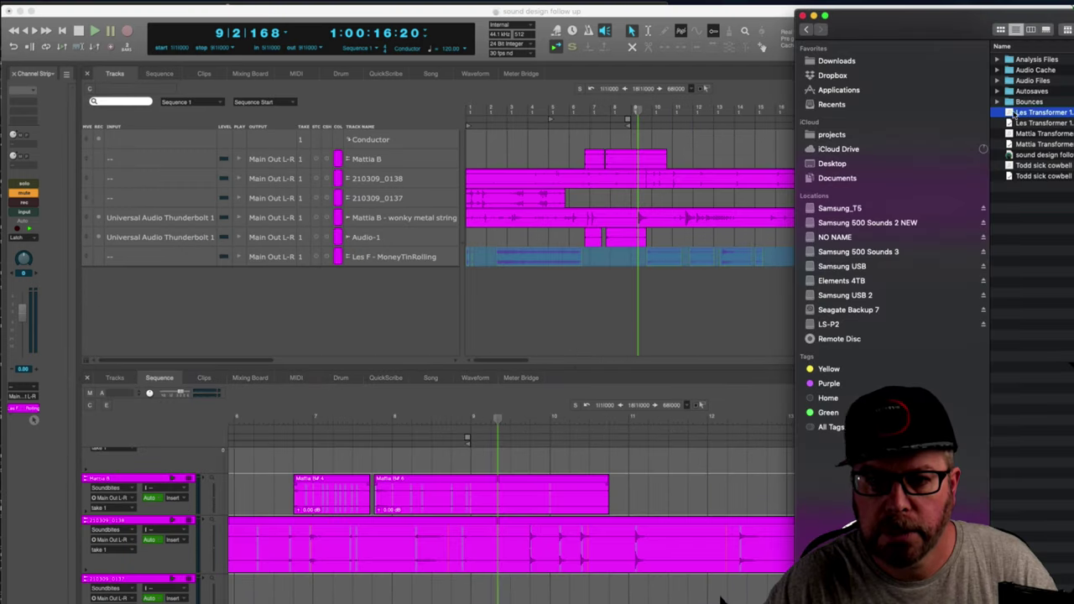
pyautogui.moveTo(1013, 115); pyautogui.dragTo(306, 221)
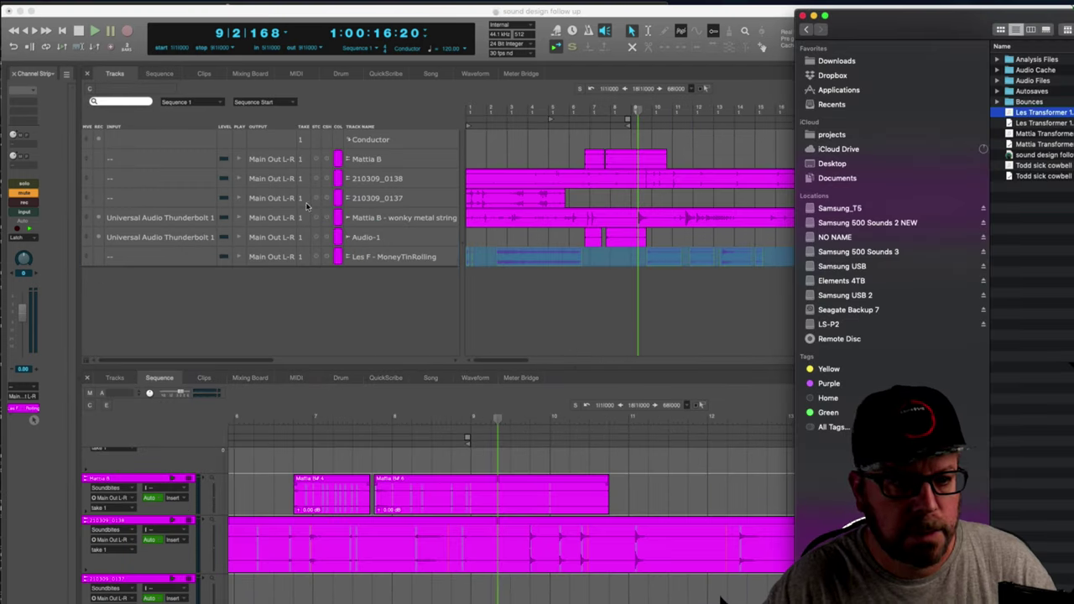
pyautogui.moveTo(1010, 134); pyautogui.dragTo(187, 254)
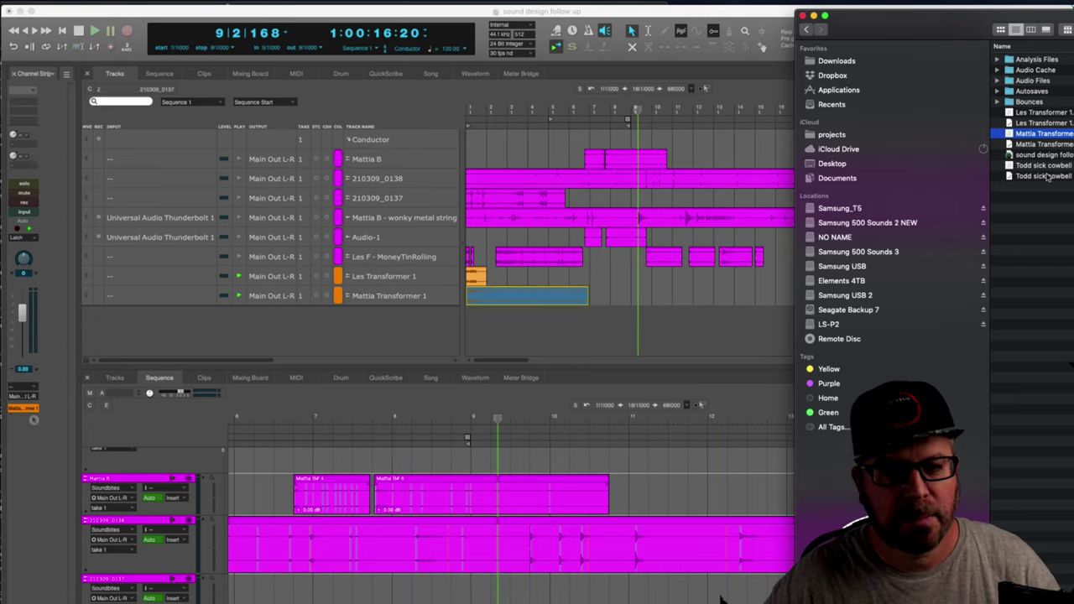
pyautogui.moveTo(1040, 166); pyautogui.dragTo(282, 268)
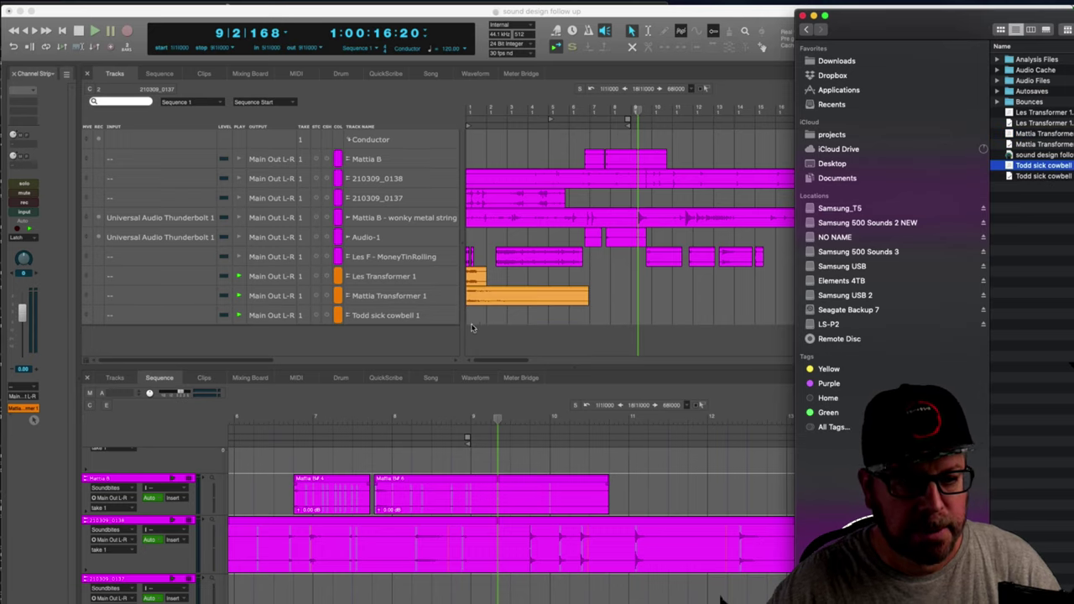
# Move the three imported tracks to the top of the track list, directly below the Conductor track.
pyautogui.click(454, 321)
pyautogui.click(372, 314)
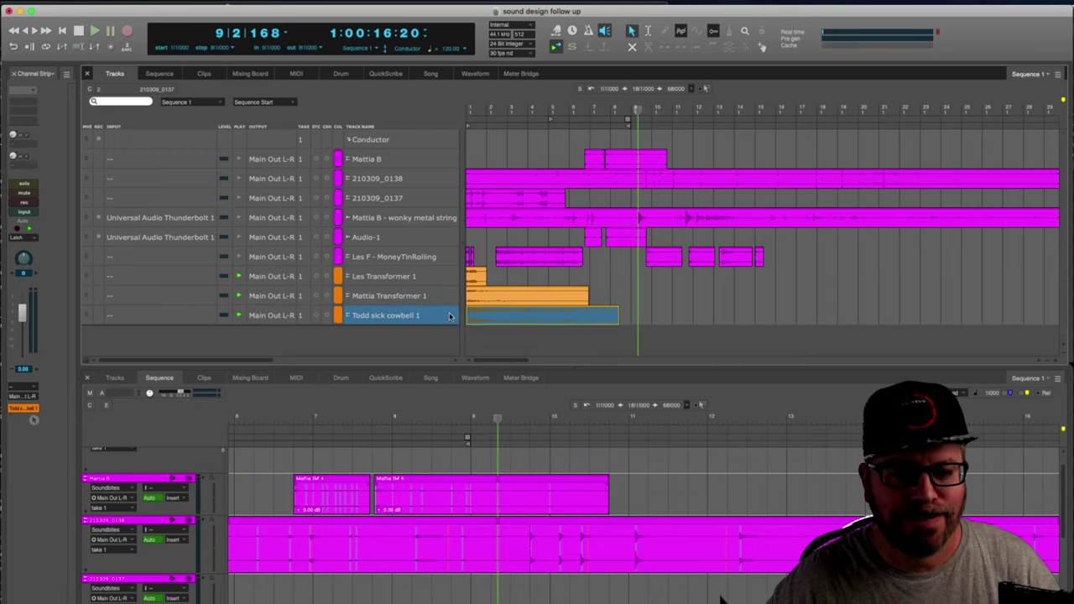
pyautogui.moveTo(426, 298); pyautogui.dragTo(423, 276)
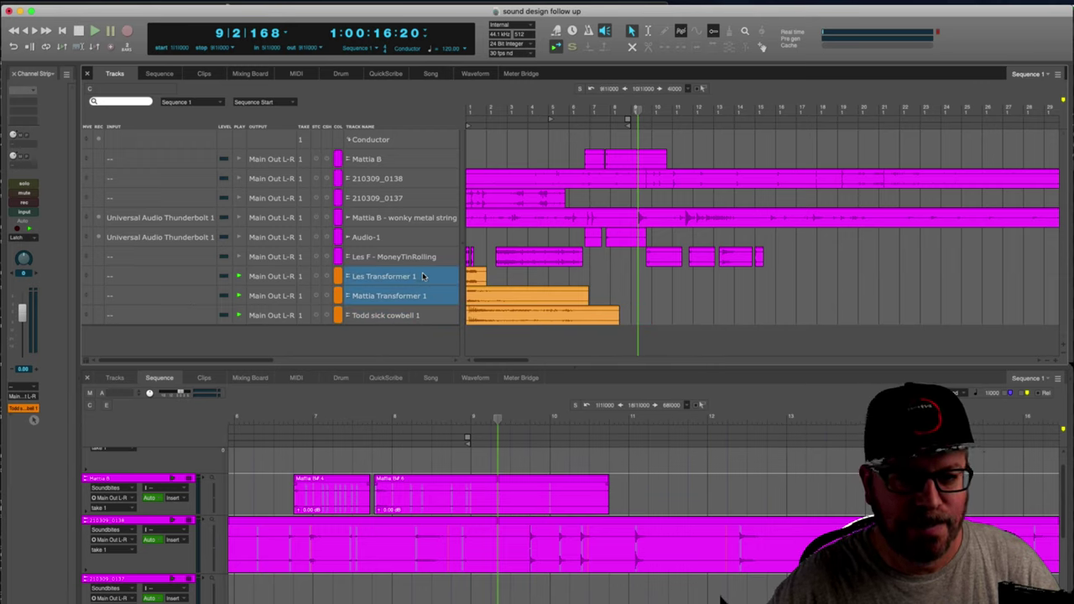
pyautogui.moveTo(435, 316); pyautogui.dragTo(432, 278)
pyautogui.moveTo(89, 277); pyautogui.dragTo(88, 151)
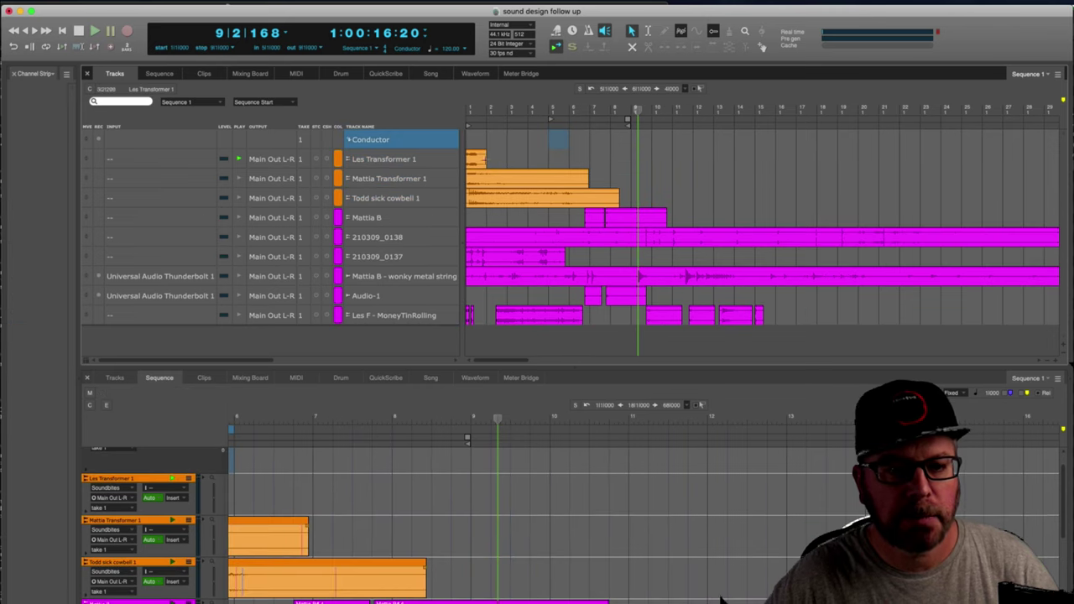
# Audition the Les Transformer 1 soundbite from the sequence start and trim off its end.
pyautogui.click(472, 162)
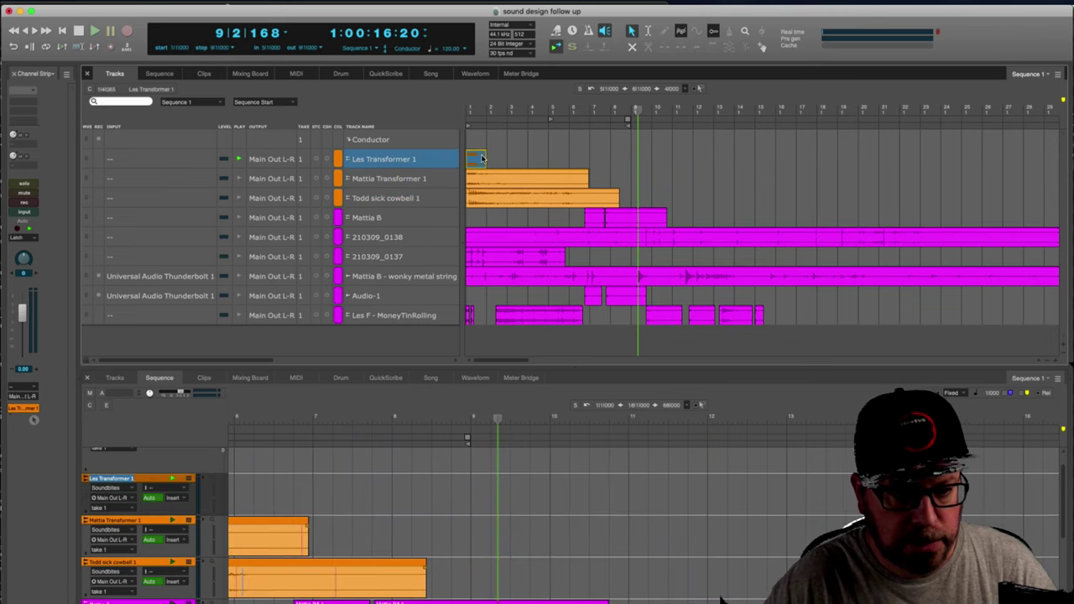
pyautogui.press('Return')
pyautogui.press('space')
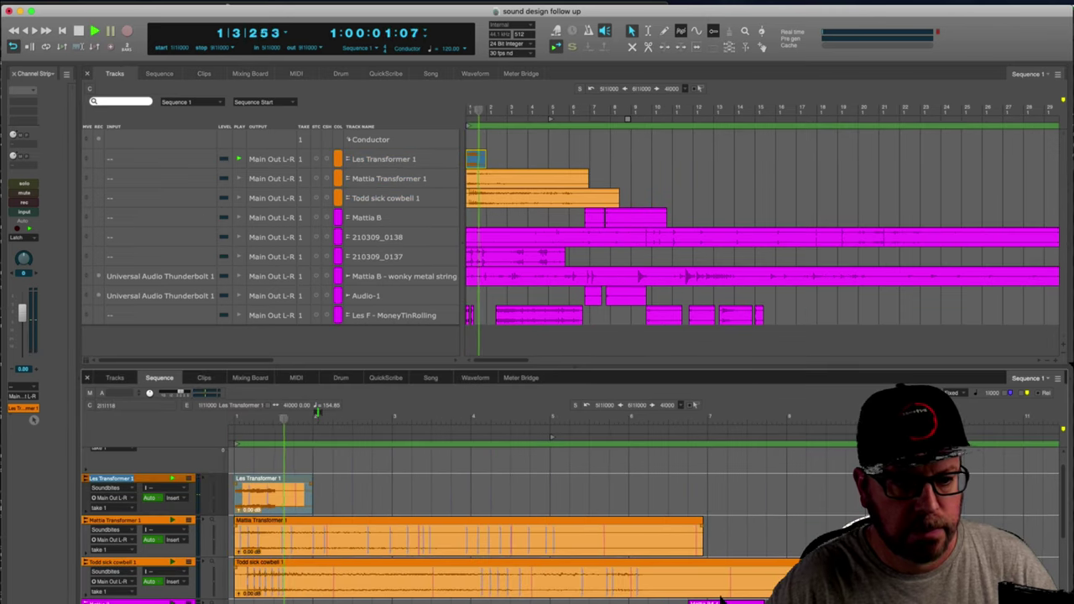
pyautogui.press('space')
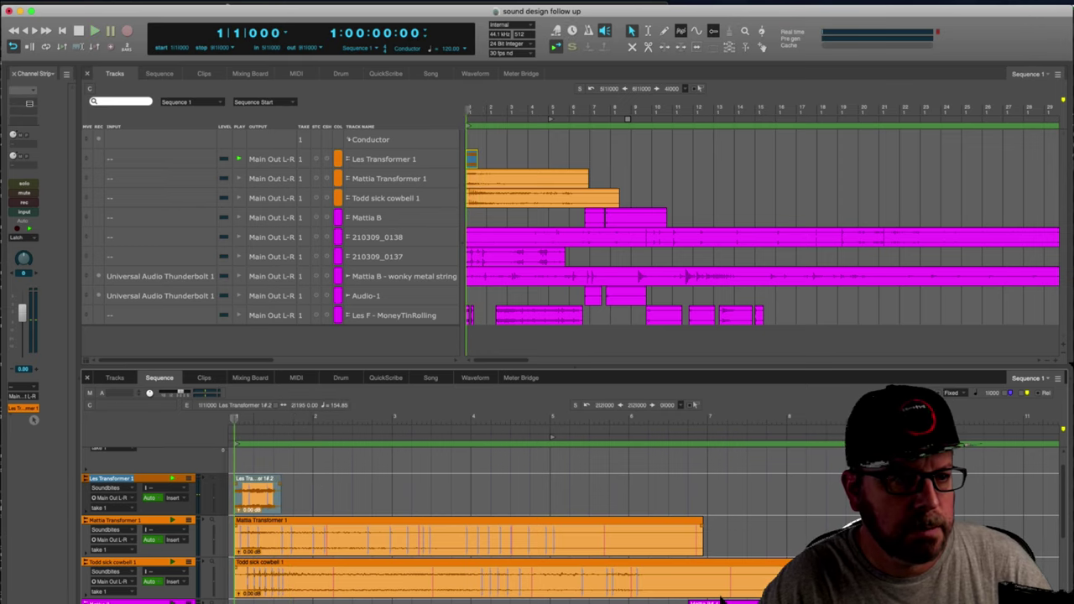
# Insert the SerumFX effect on the Les Transformer 1 track and audition it with Hyper/Dimension enabled.
pyautogui.hotkey('alt', 'i')
pyautogui.write('seru')
pyautogui.press('Return')
pyautogui.press('space')
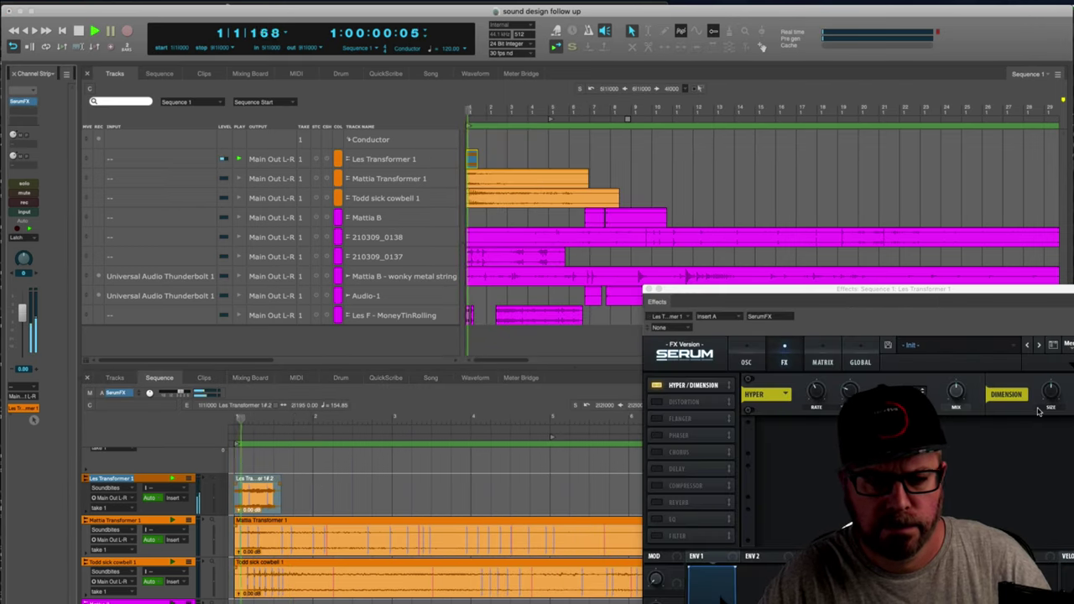
pyautogui.press('space')
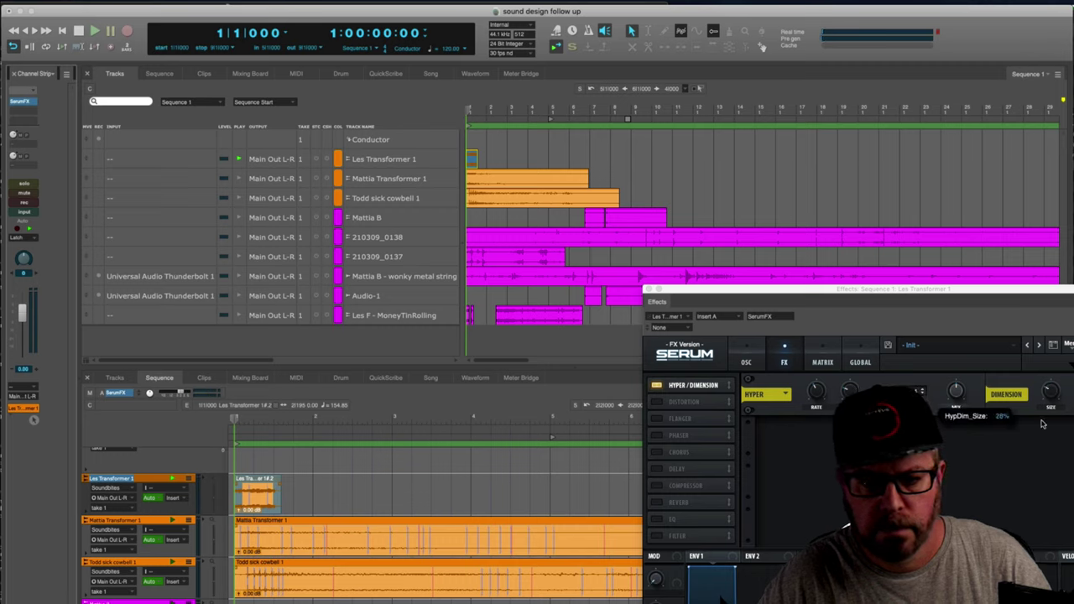
# Set SerumFX's Dimension size to about 7% and Hyper mix to about 34% while auditioning Les Transformer 1.
pyautogui.press('space')
pyautogui.press('space')
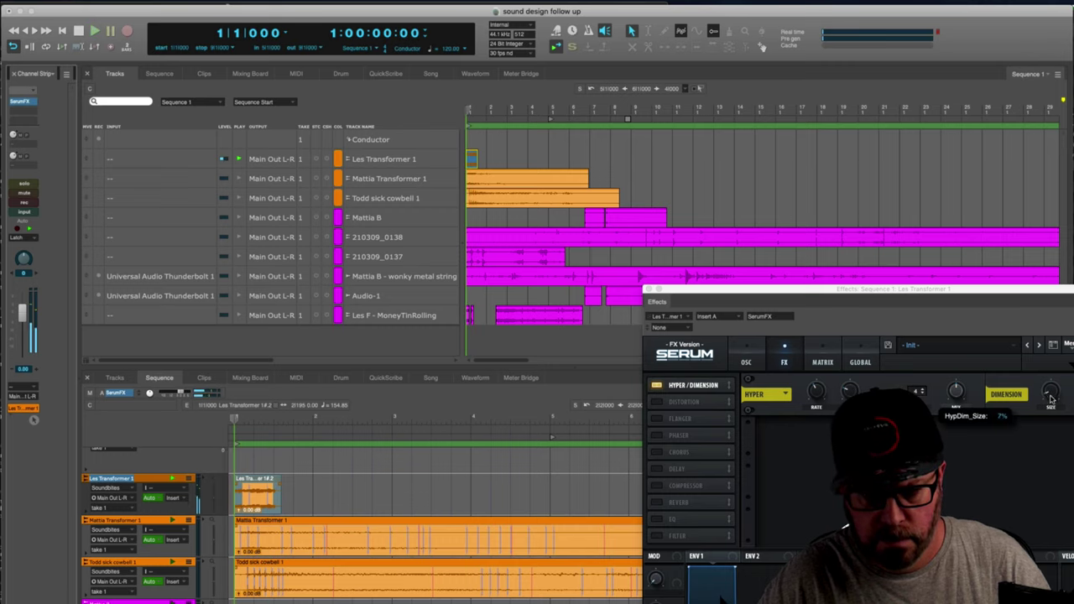
pyautogui.press('space')
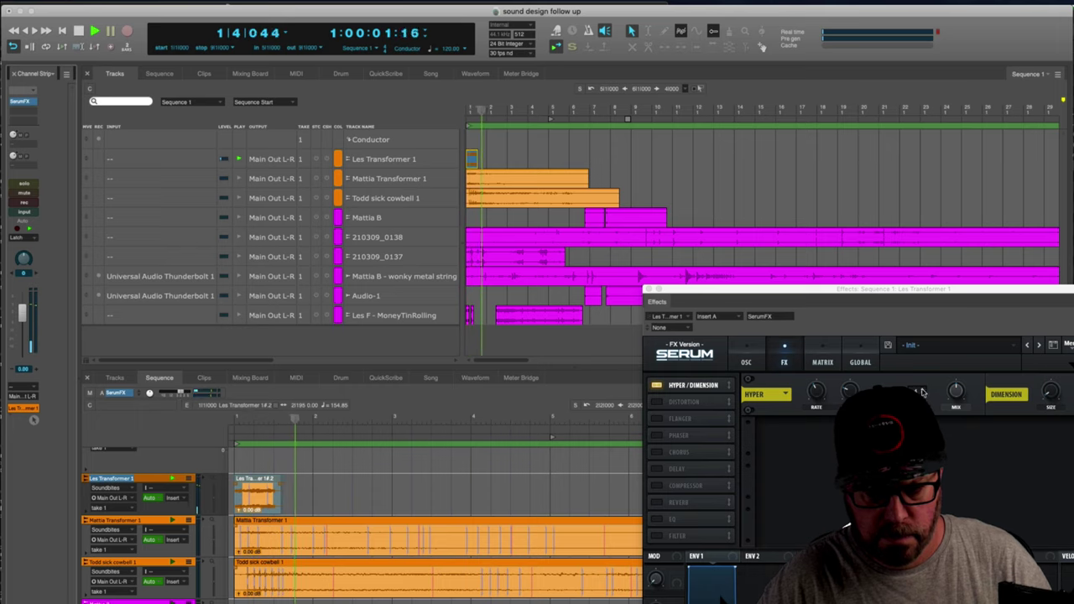
pyautogui.press('space')
pyautogui.press('space')
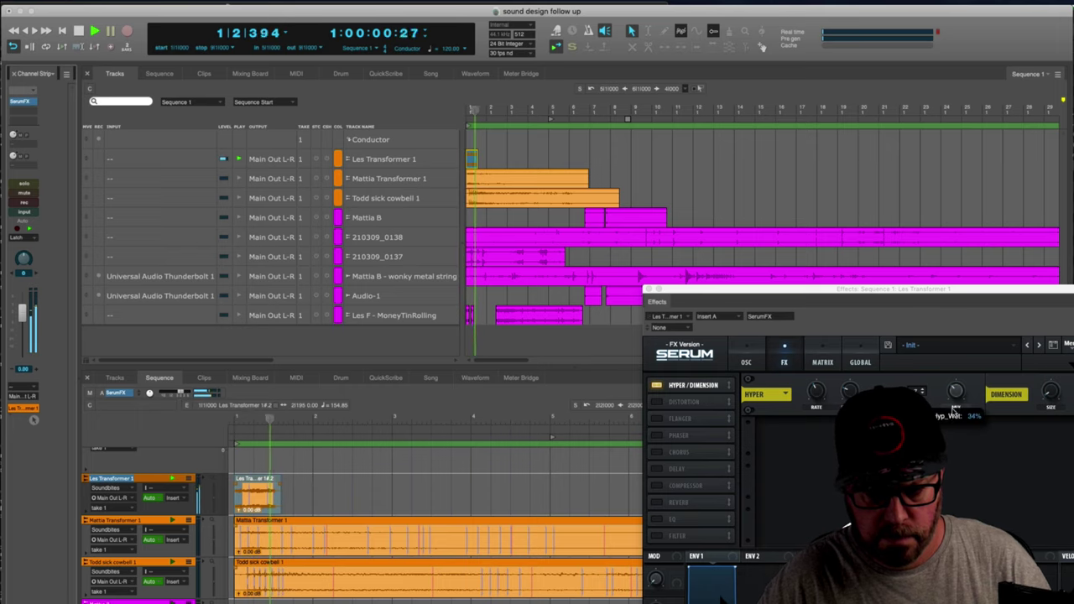
pyautogui.press('space')
pyautogui.press('space')
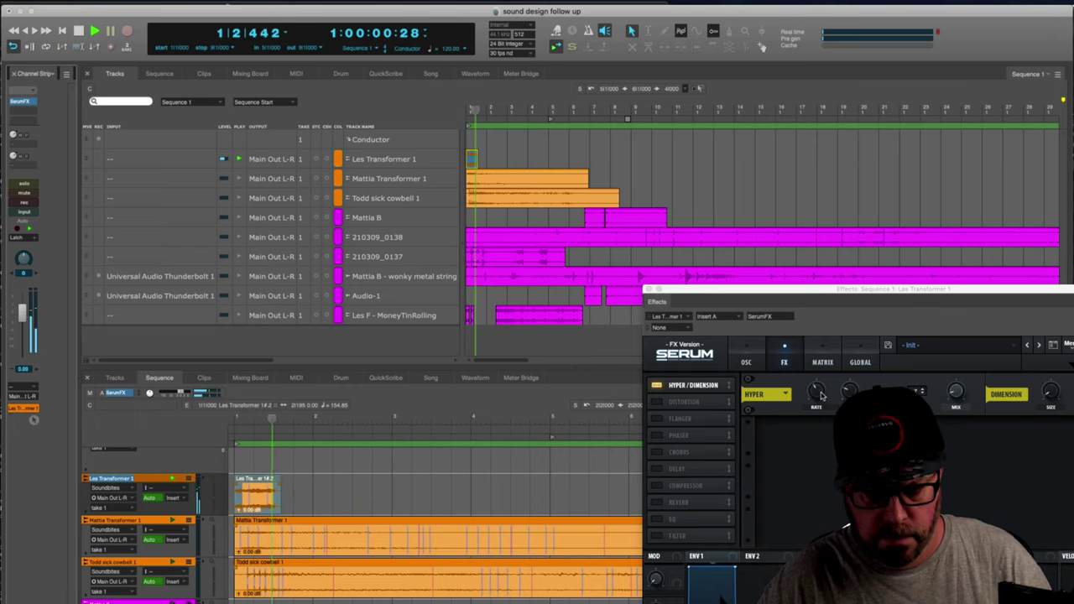
pyautogui.press('space')
pyautogui.press('space')
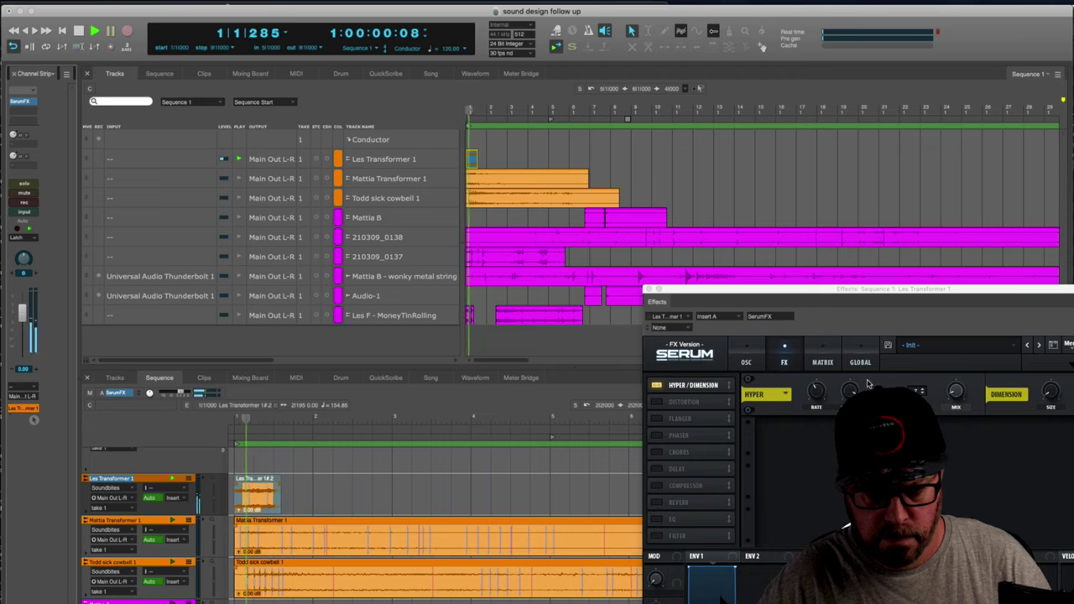
pyautogui.press('space')
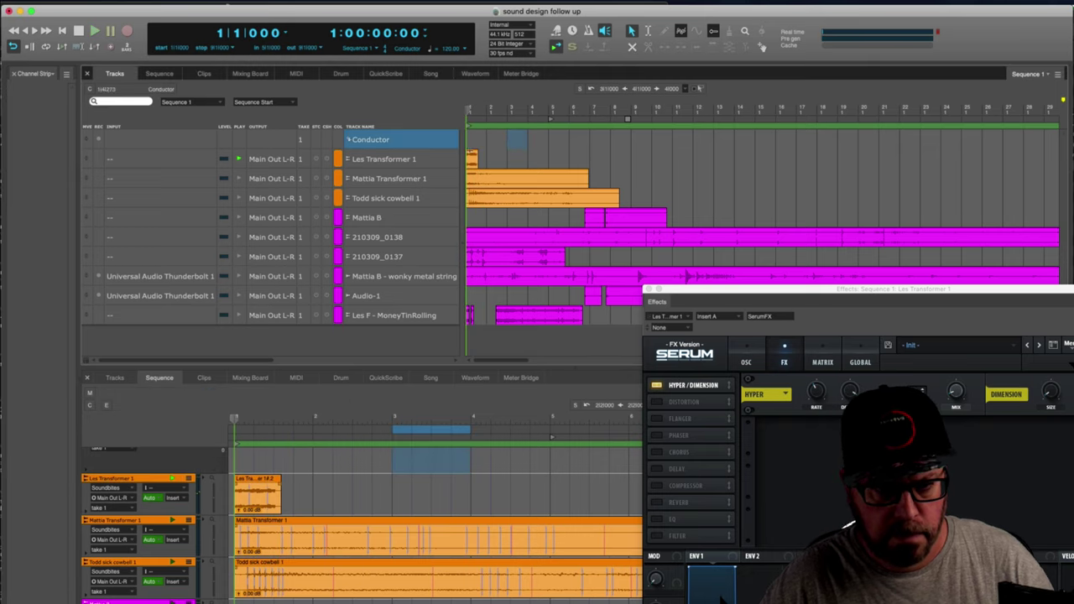
# Audition the Les Transformer 1 soundbite and bounce its first bar to disk as Les Transformer 2, adding it to the sequence.
pyautogui.click(472, 159)
pyautogui.press('space')
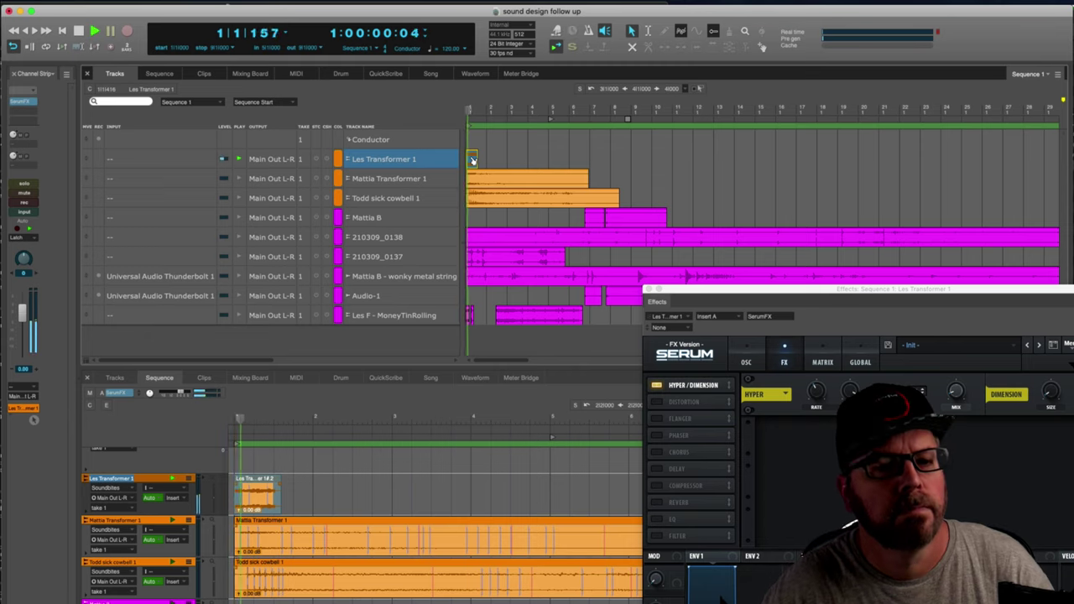
pyautogui.click(63, 6)
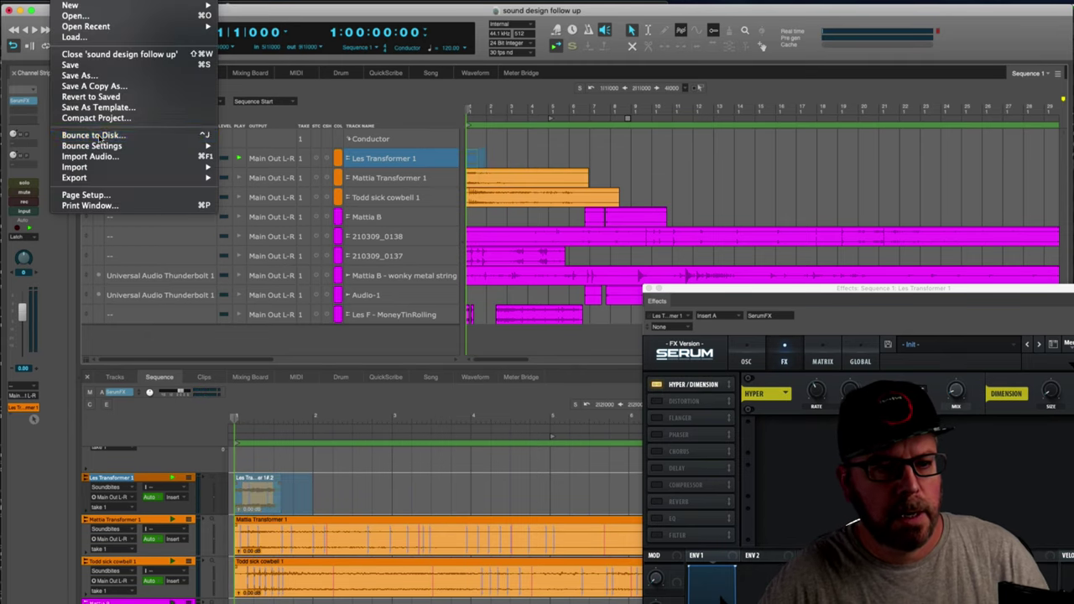
pyautogui.click(99, 138)
# Colour the original Les Transformer 1 track purple and move it to the end of the track list below Les F - MoneyTinRolling.
pyautogui.click(339, 175)
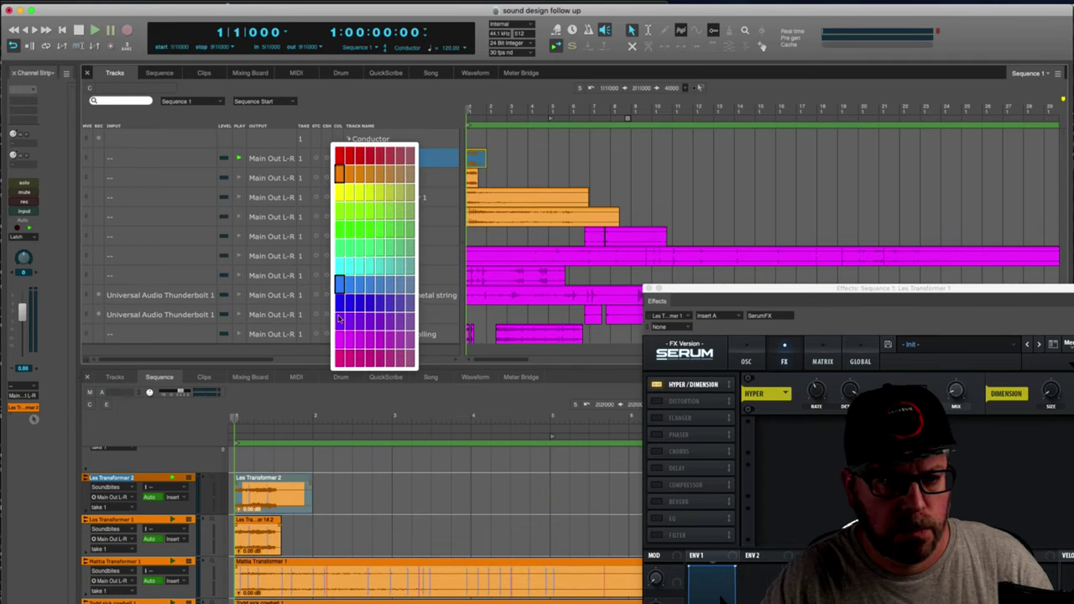
pyautogui.click(338, 318)
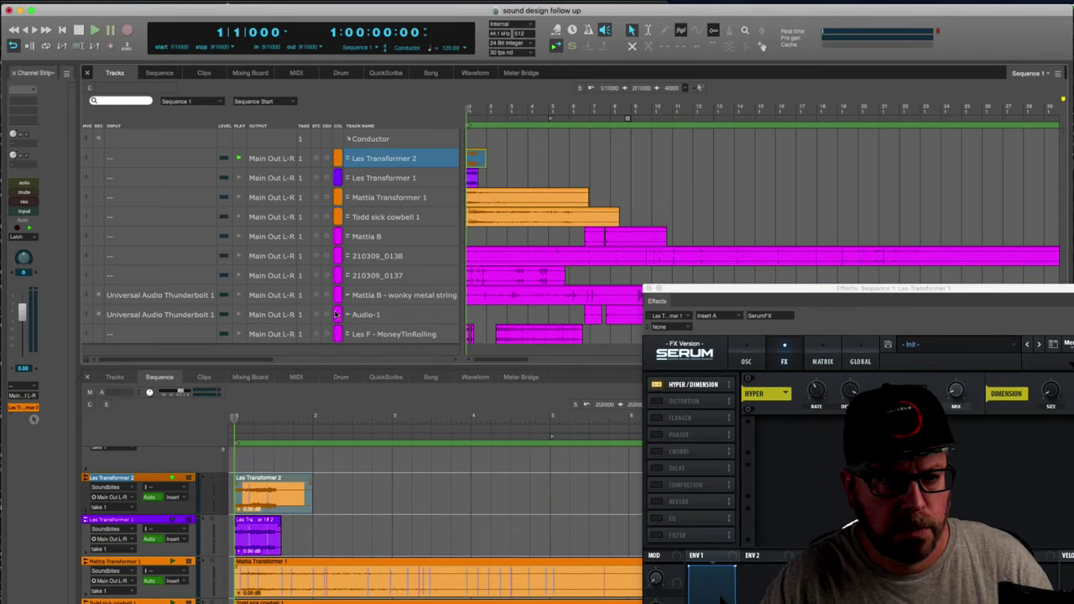
pyautogui.moveTo(85, 178); pyautogui.dragTo(218, 336)
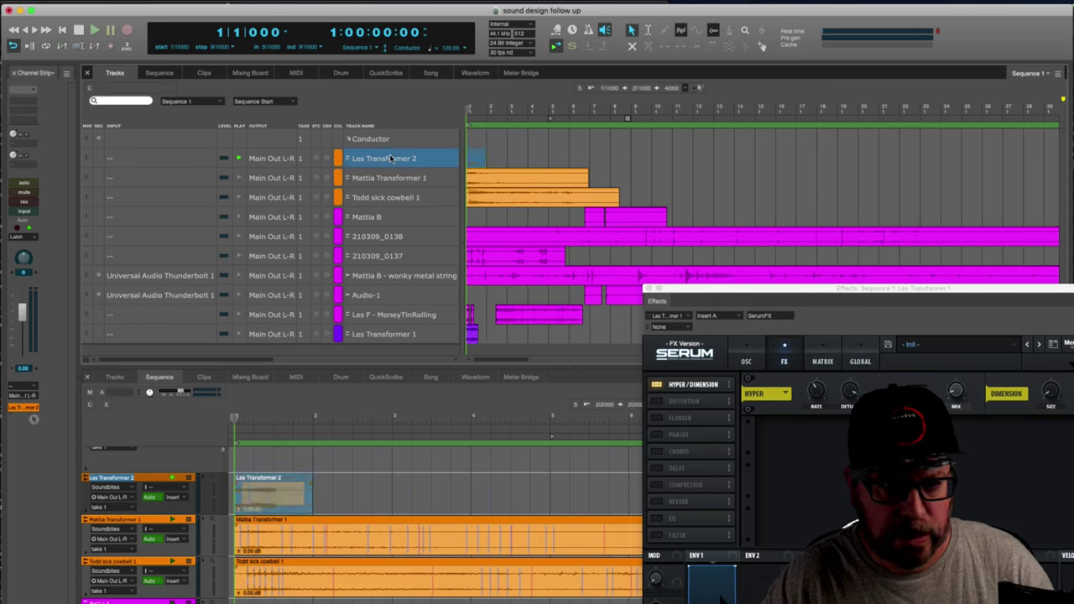
# Audition the bounced Les Transformer 2 soundbite and trim off its end.
pyautogui.press('space')
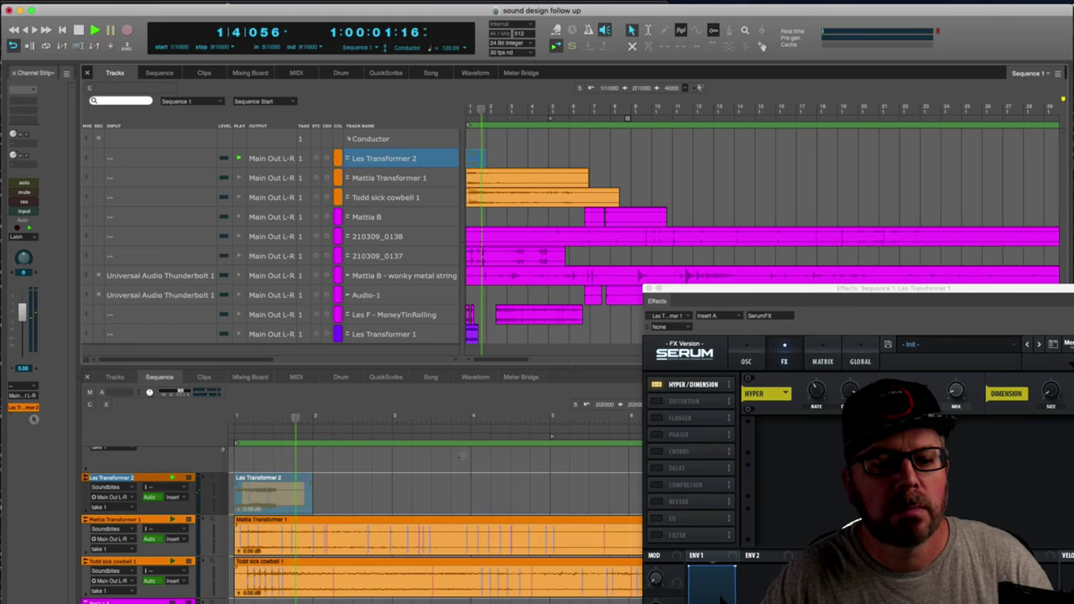
pyautogui.press('space')
pyautogui.moveTo(311, 496); pyautogui.dragTo(304, 498)
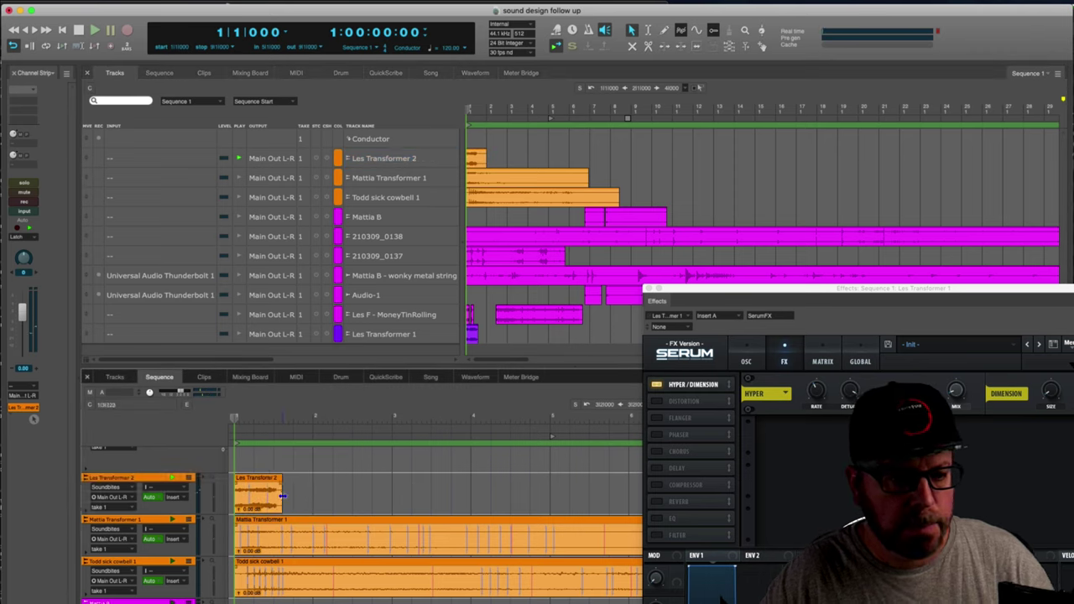
pyautogui.press('space')
pyautogui.press('space')
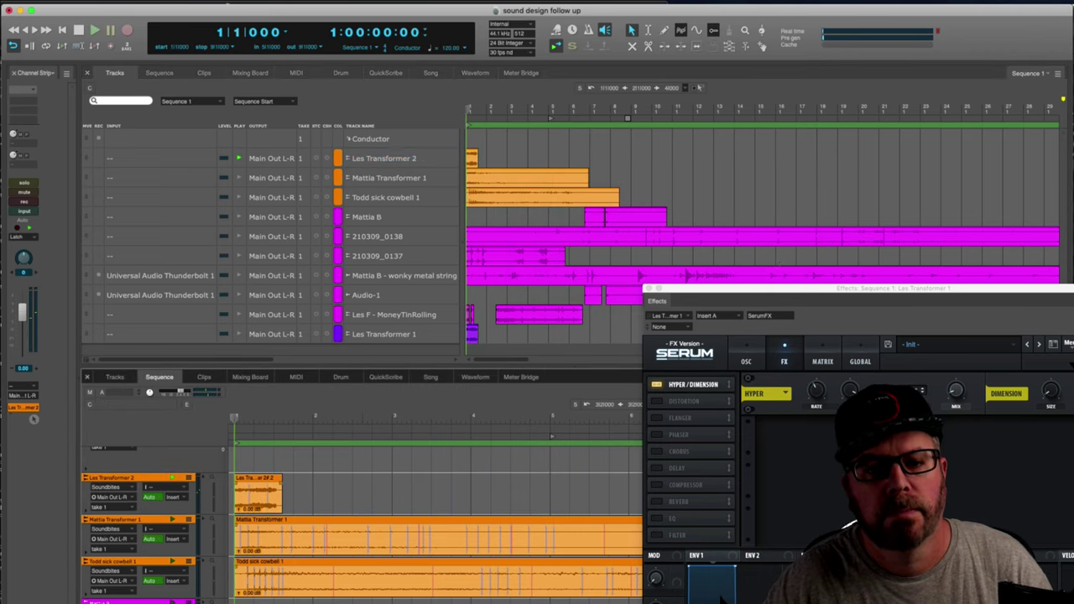
# Insert EchoBoy in the first effect slot of Les Transformer 2 and load its Ambients Echoes preset.
pyautogui.click(783, 264)
pyautogui.press('space')
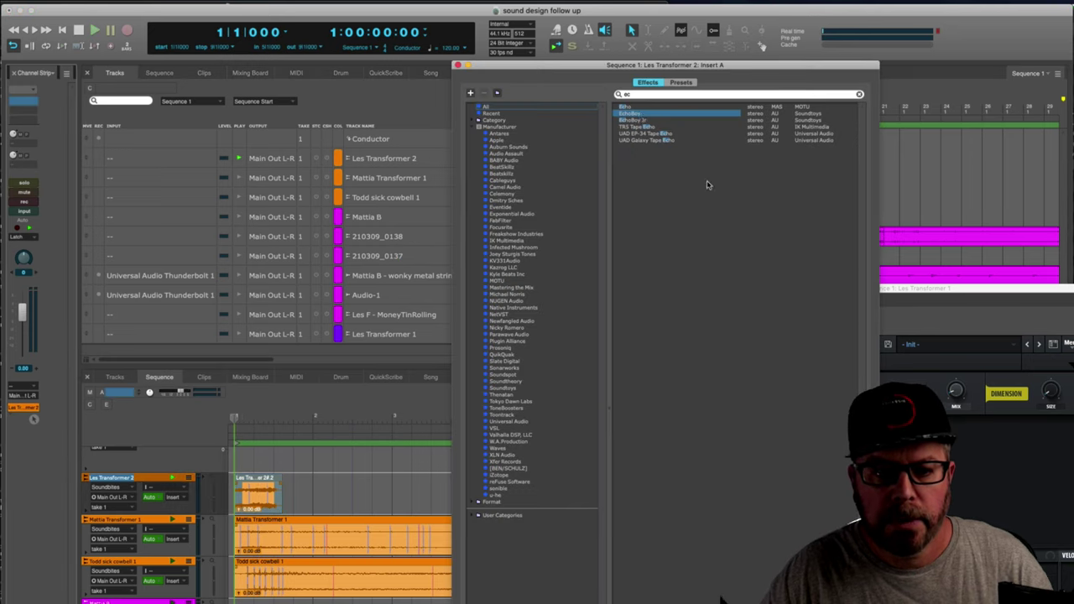
pyautogui.press('Return')
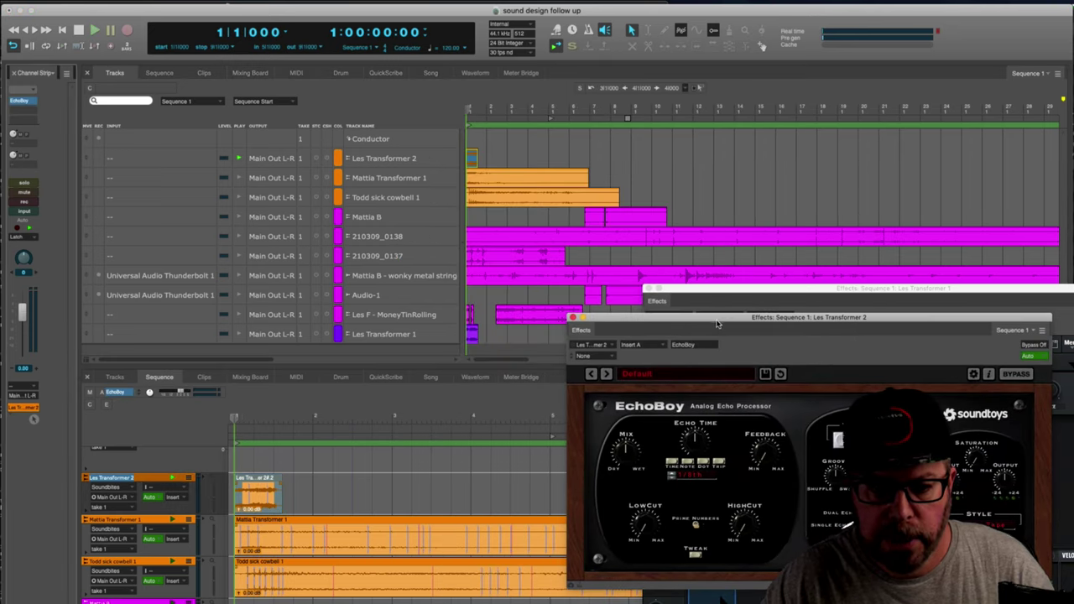
pyautogui.click(647, 373)
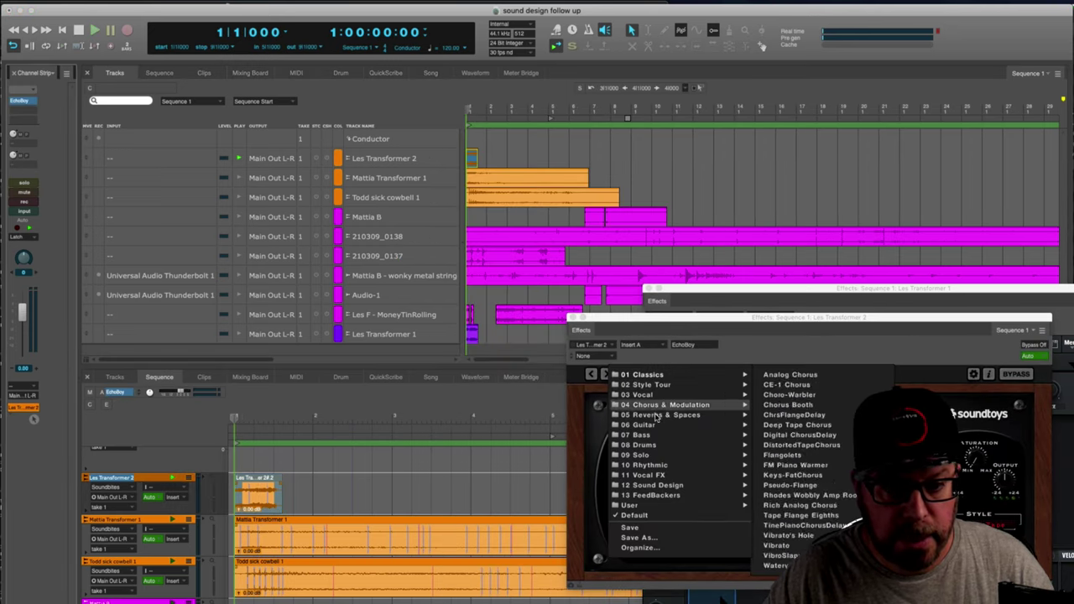
pyautogui.click(799, 387)
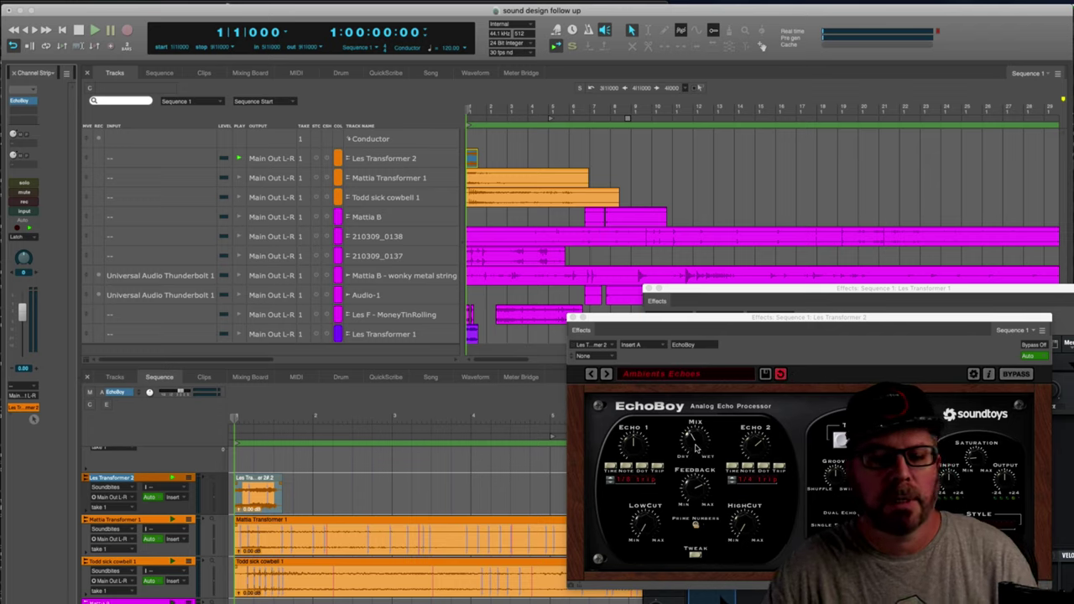
# Lower EchoBoy's mix and set Echo 2 to a 1/4 triplet while auditioning Les Transformer 2.
pyautogui.press('space')
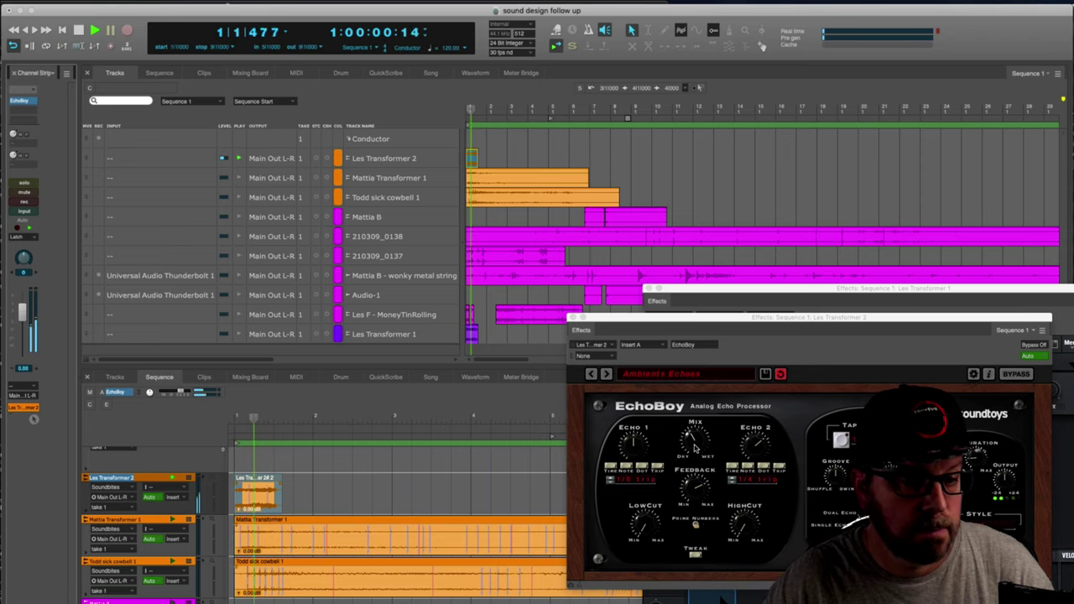
pyautogui.moveTo(693, 449); pyautogui.dragTo(693, 458)
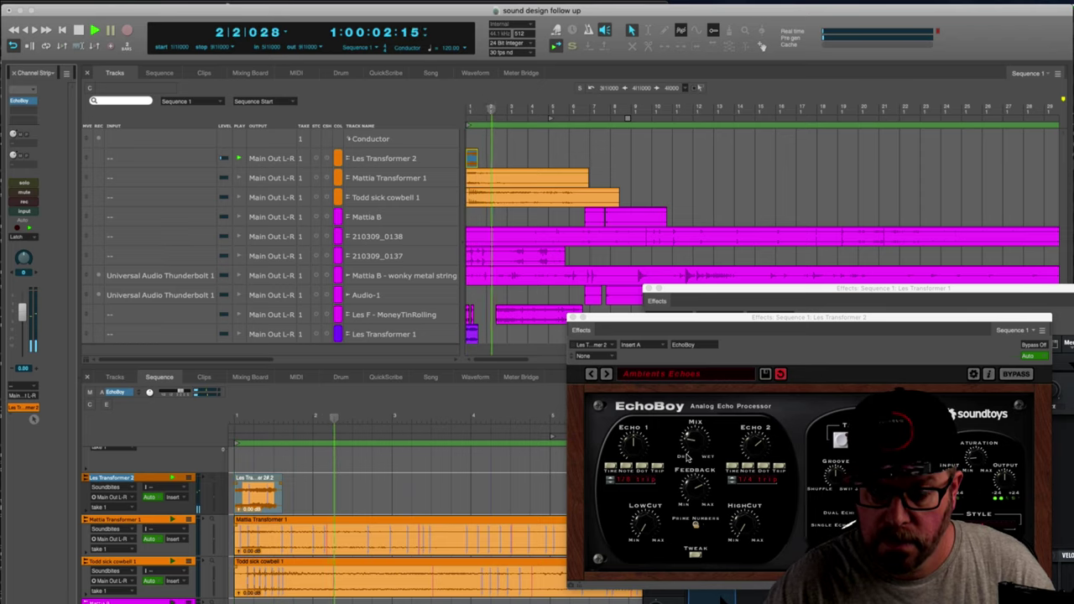
pyautogui.press('space')
pyautogui.press('space')
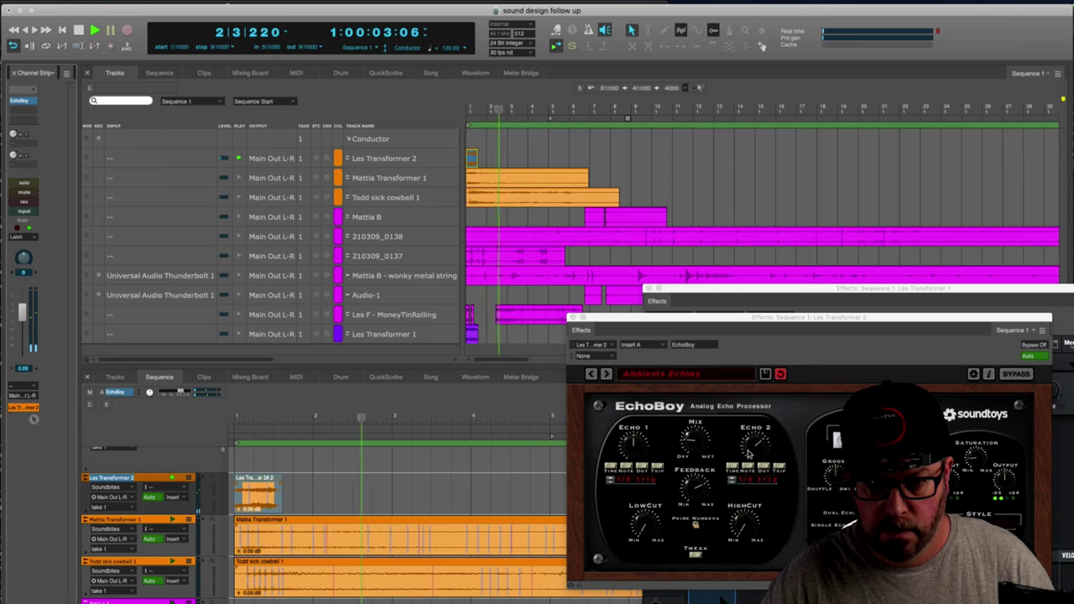
pyautogui.press('space')
pyautogui.press('space')
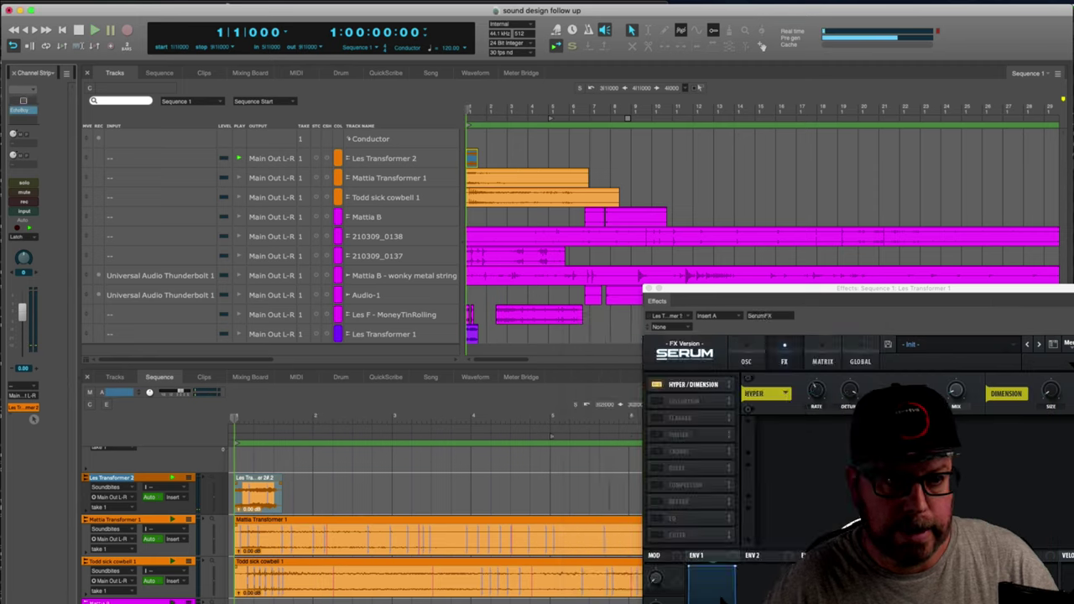
# Insert Decapitator ahead of EchoBoy on the Les Transformer 2 track.
pyautogui.write('dec')
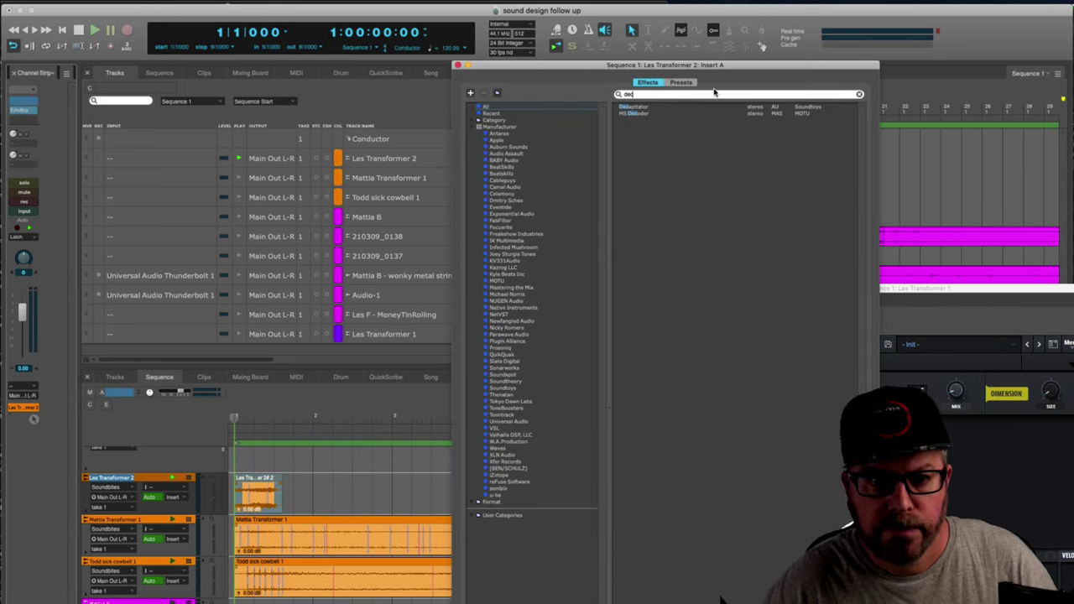
pyautogui.doubleClick(644, 108)
pyautogui.moveTo(869, 460); pyautogui.dragTo(878, 336)
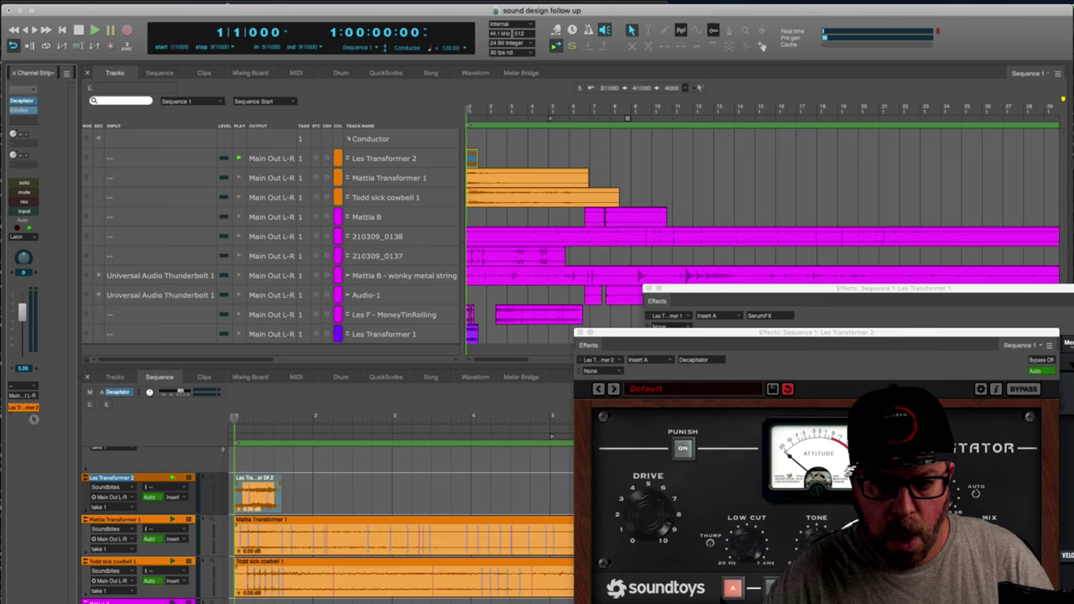
# Audition Les Transformer 2 through Decapitator and switch the distortion style from A to E.
pyautogui.press('space')
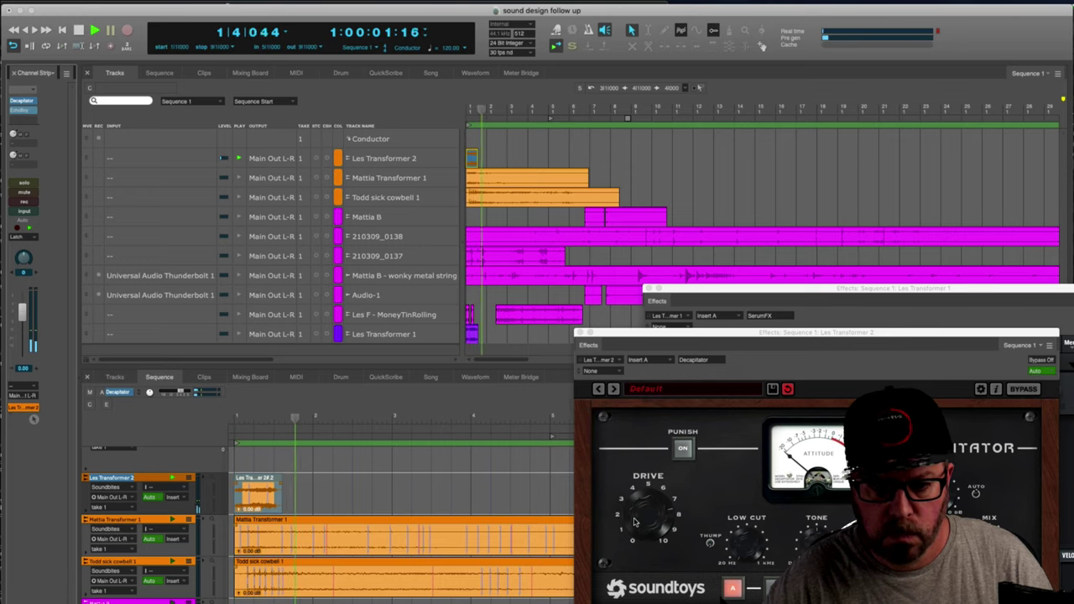
pyautogui.press('space')
pyautogui.press('space')
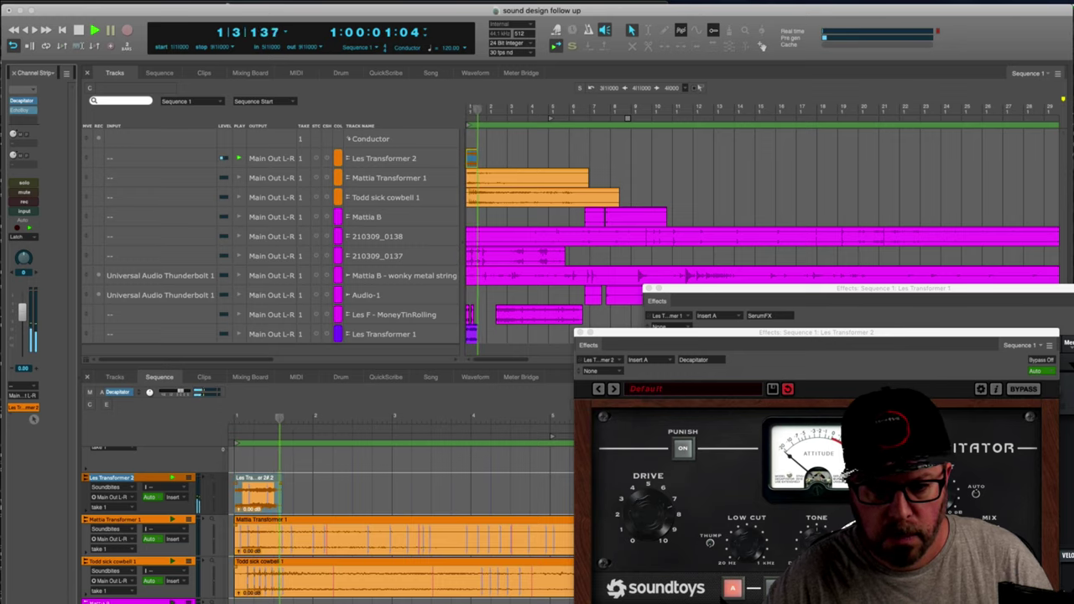
pyautogui.press('space')
pyautogui.press('space')
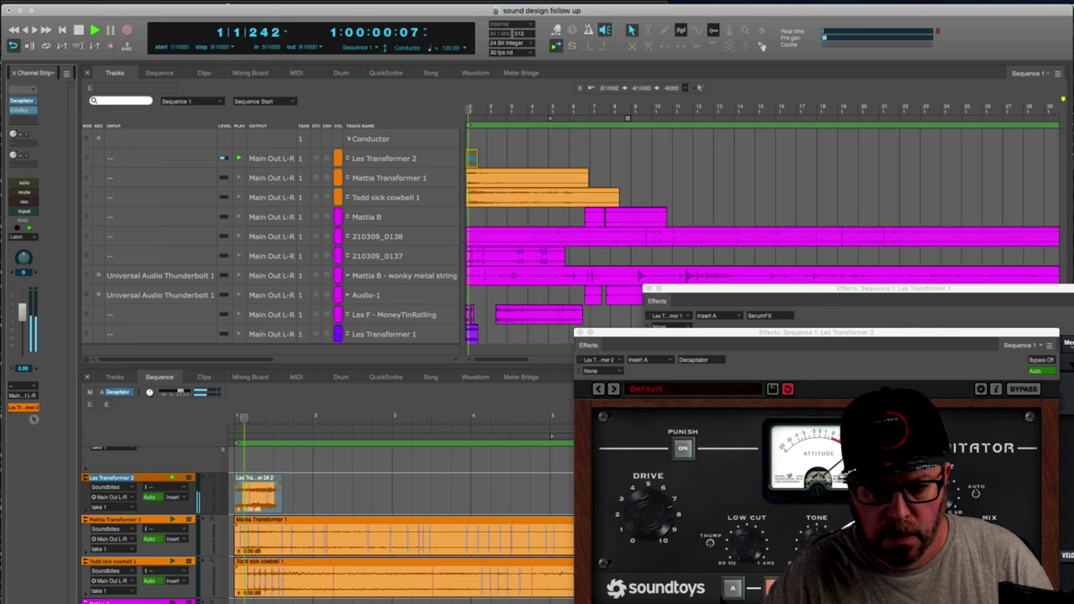
# Try Decapitator's Punish mode while auditioning Les Transformer 2, and turn it back off.
pyautogui.click(683, 449)
pyautogui.press('space')
pyautogui.press('space')
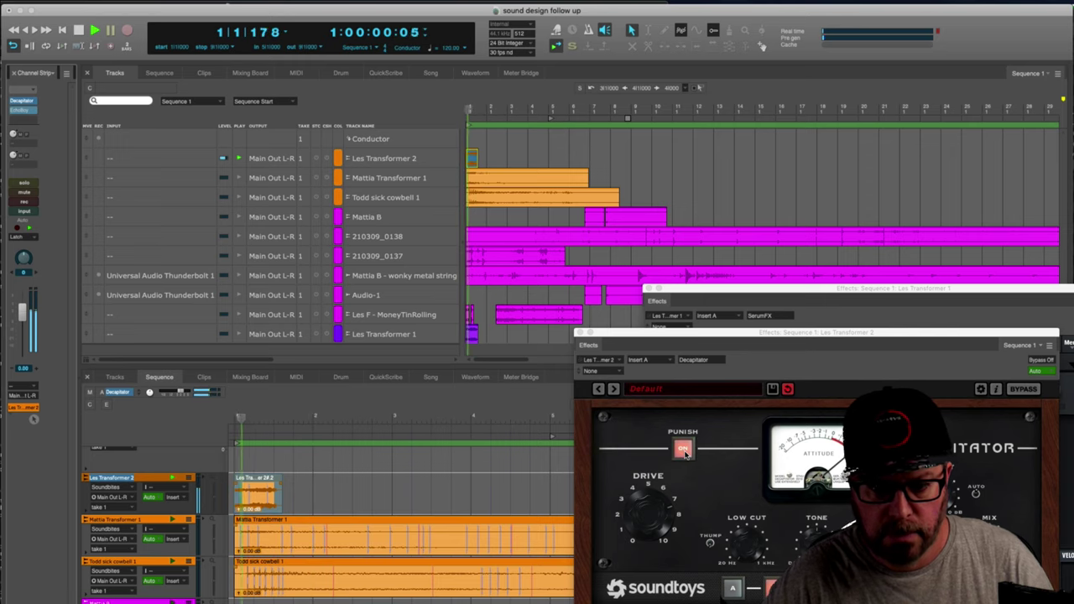
pyautogui.press('space')
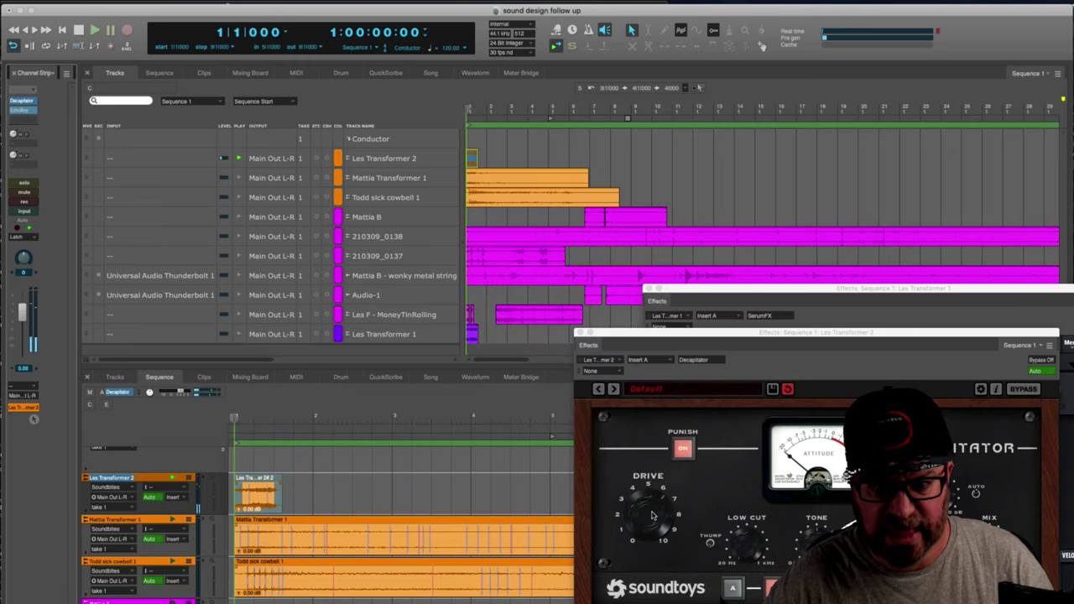
pyautogui.press('space')
pyautogui.press('space')
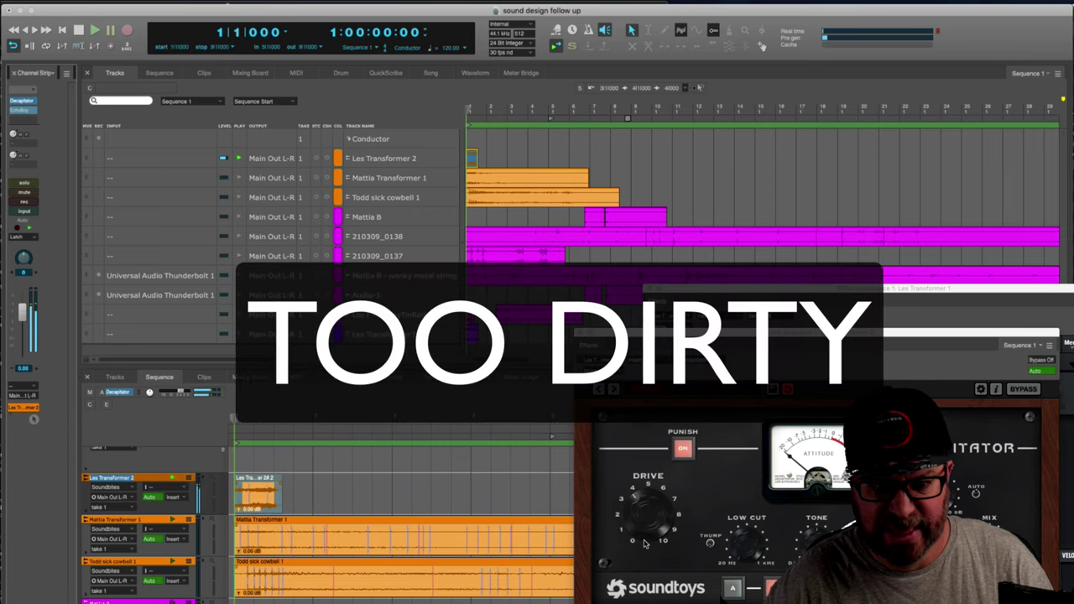
pyautogui.press('space')
pyautogui.press('space')
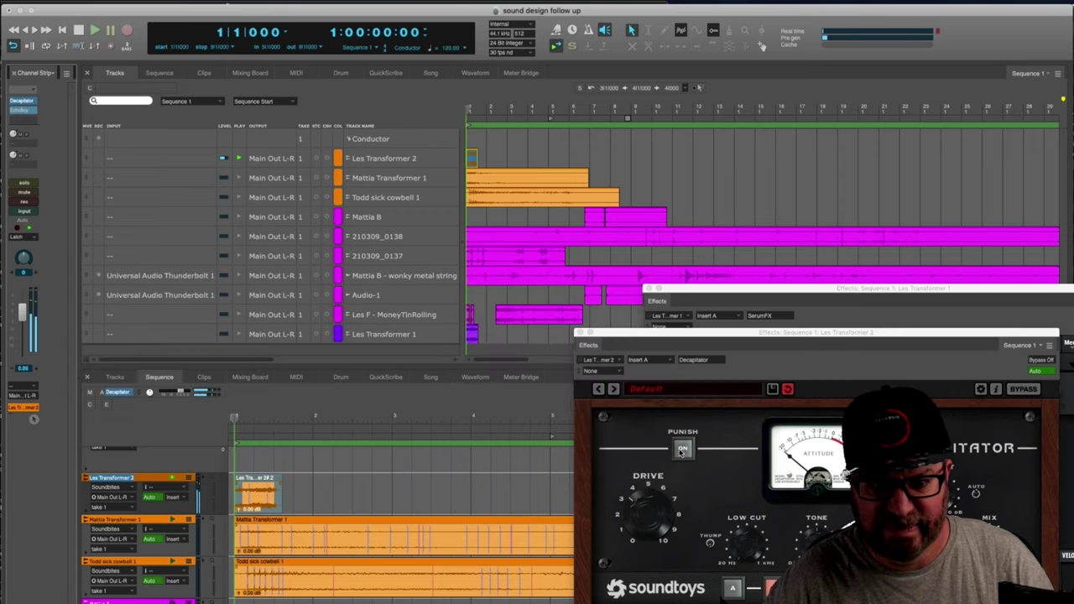
# Audition Les Transformer 2 with Decapitator, and bounce its audio from bar 1 to bar 5 into the sequence as Les Transformer 3.
pyautogui.press('space')
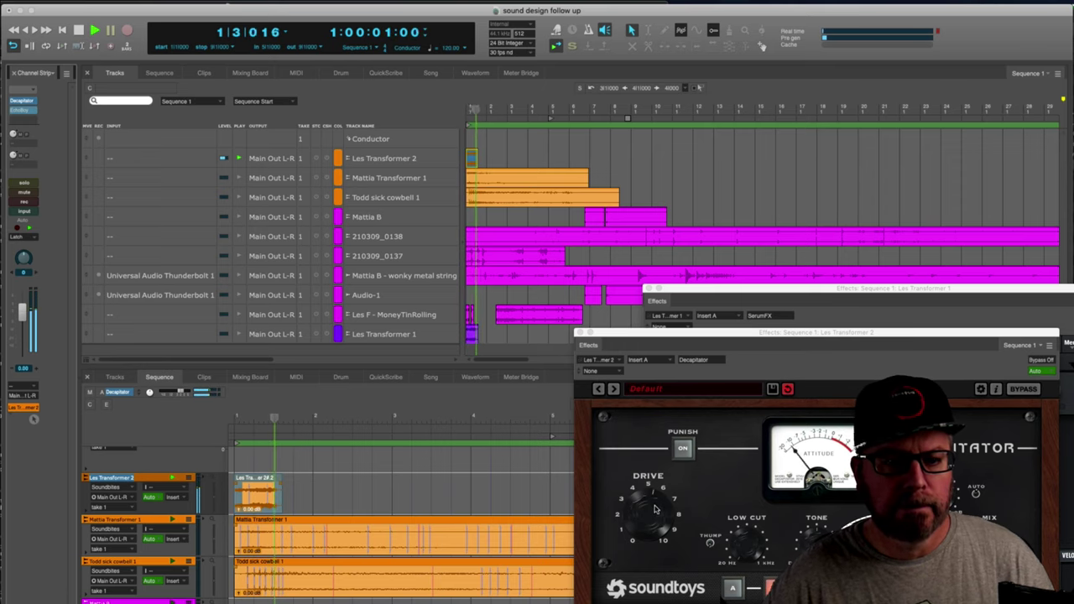
pyautogui.press('space')
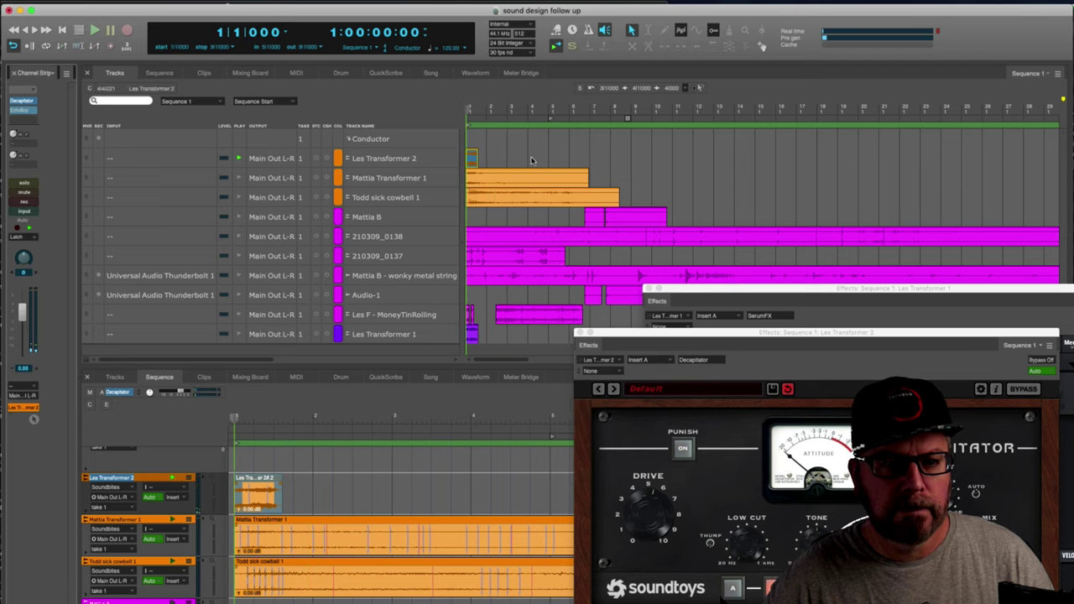
pyautogui.moveTo(534, 160); pyautogui.dragTo(464, 162)
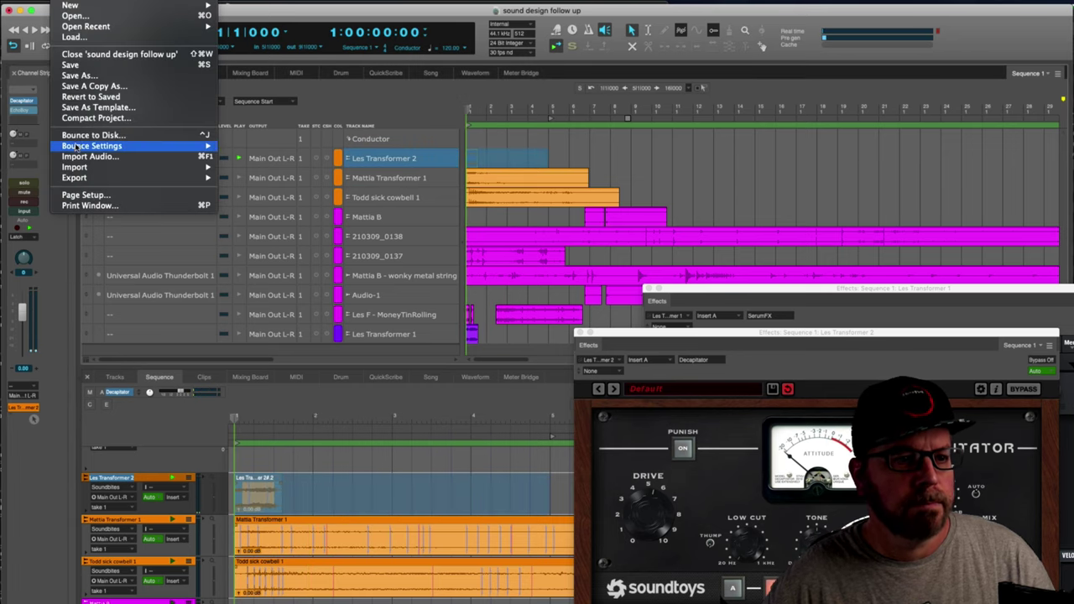
pyautogui.click(82, 136)
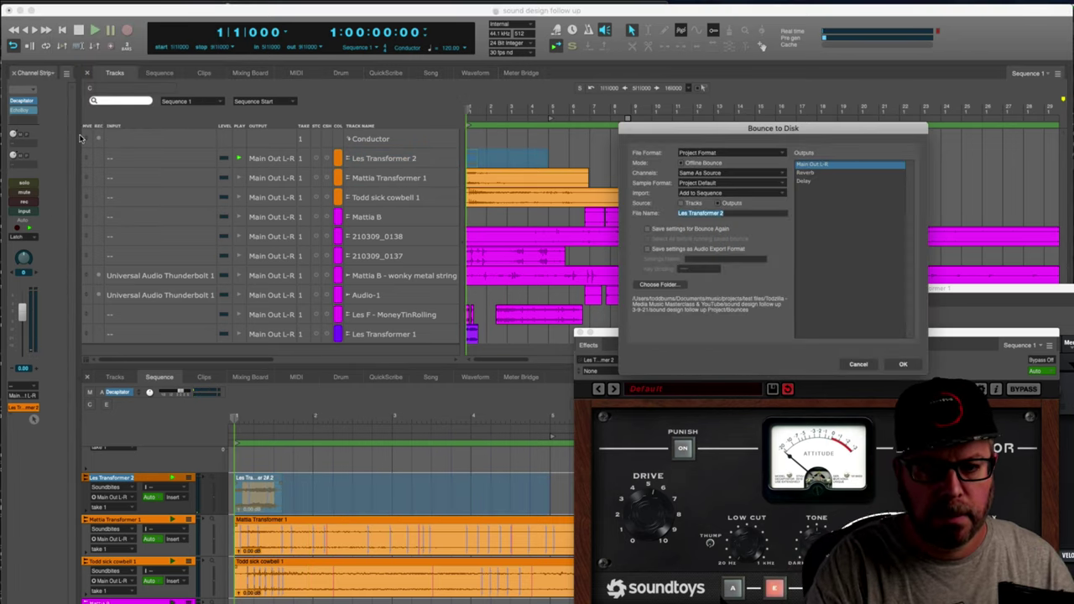
pyautogui.press('Right')
pyautogui.press('BackSpace')
pyautogui.write('3')
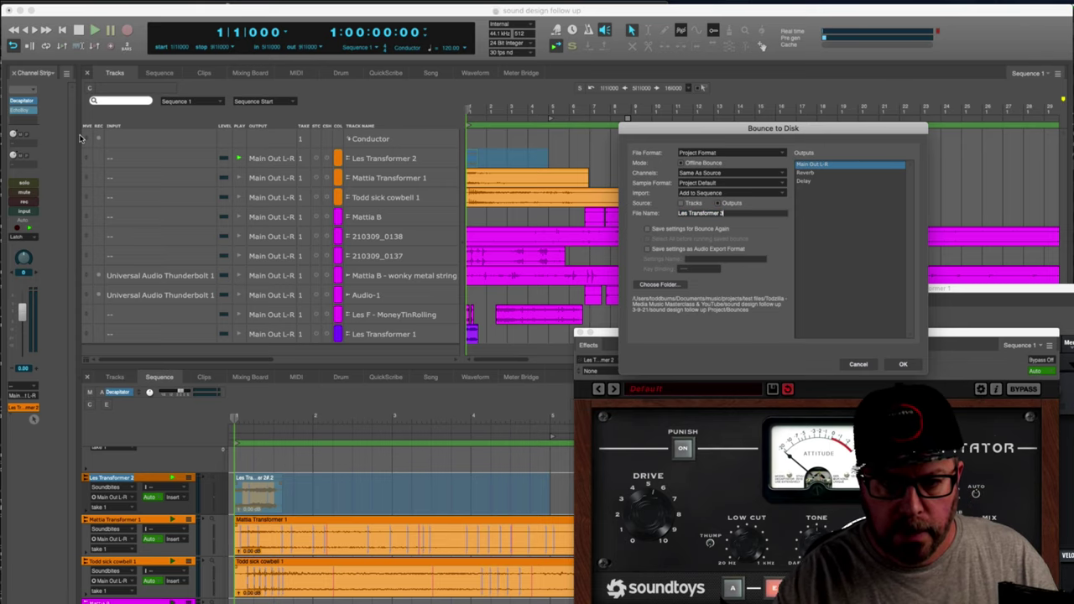
pyautogui.press('Return')
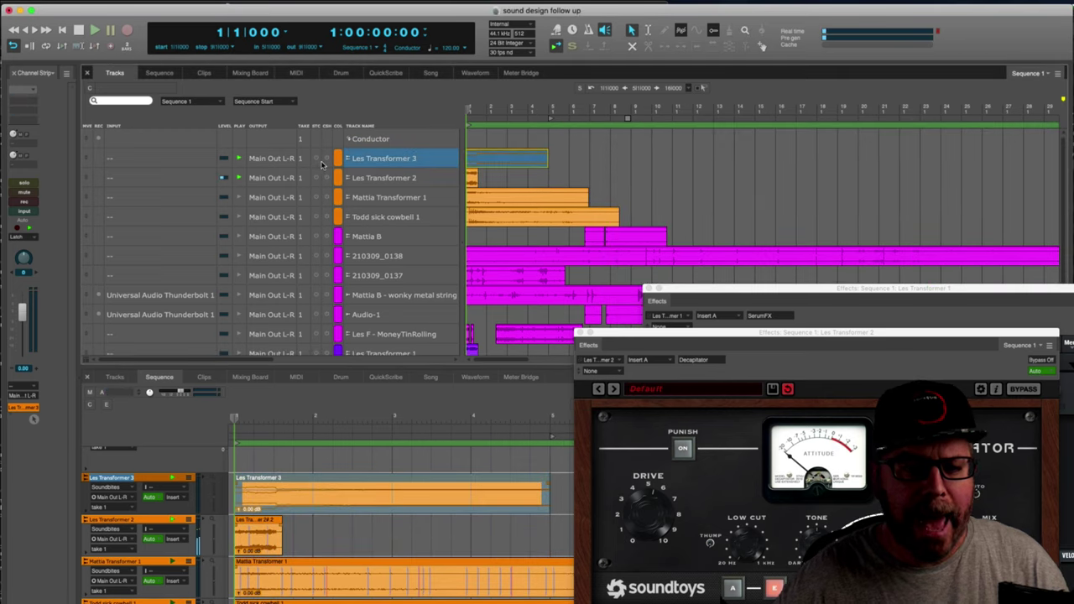
# Recolor the Les Transformer 2 track purple and move it to the bottom of the track list.
pyautogui.click(336, 175)
pyautogui.click(334, 326)
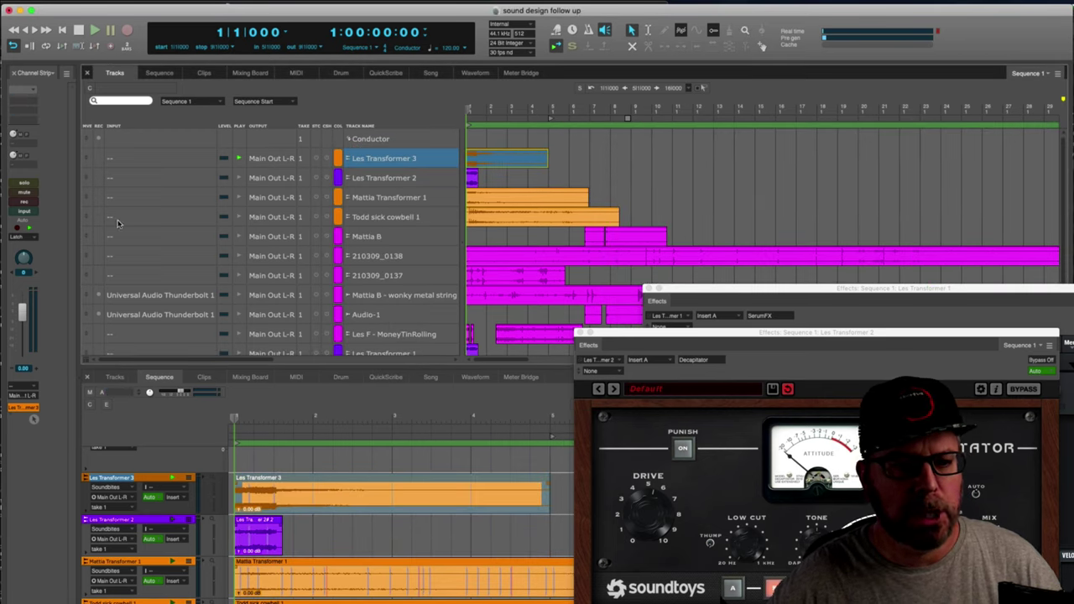
pyautogui.moveTo(90, 184); pyautogui.dragTo(109, 386)
# Audition the bounced Les Transformer 3 track and close both open effects windows.
pyautogui.press('space')
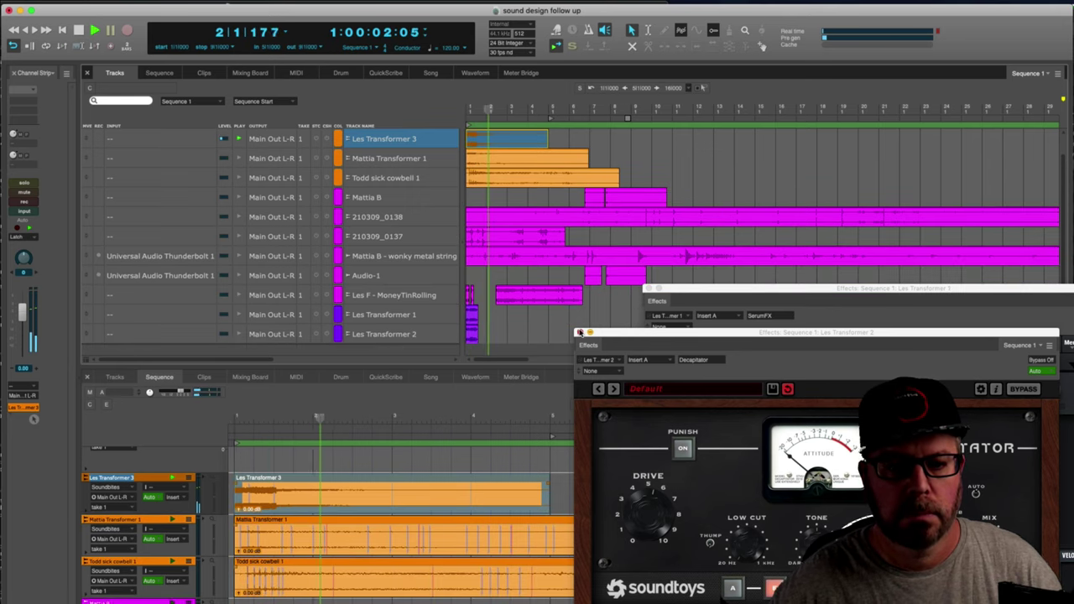
pyautogui.click(579, 332)
pyautogui.click(648, 290)
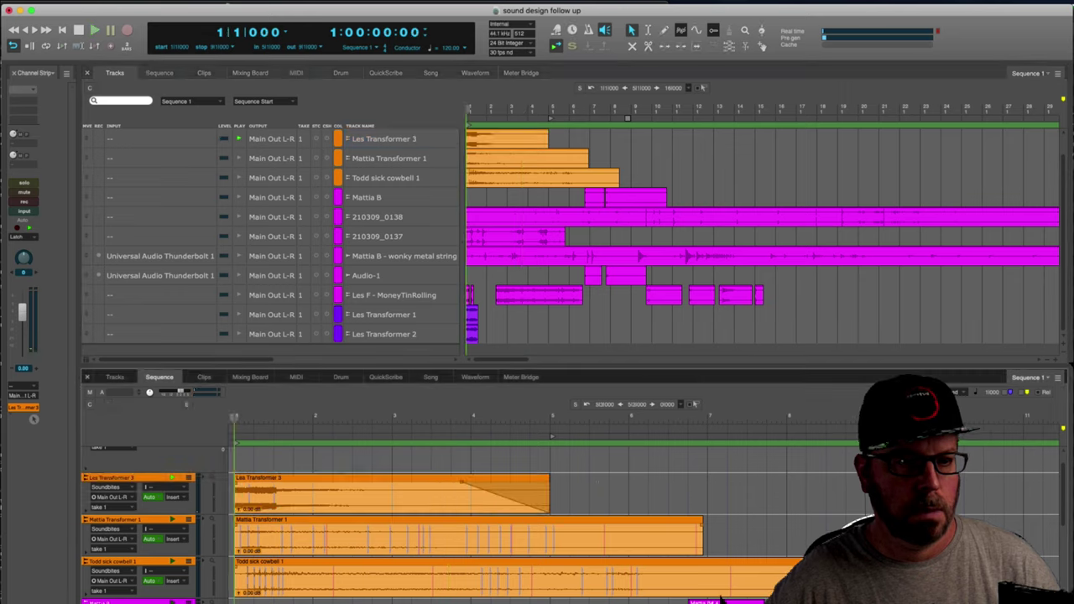
# Merge the Les Transformer 3 soundbite with its fade-out, audition it and select the merged soundbite.
pyautogui.click(177, 1)
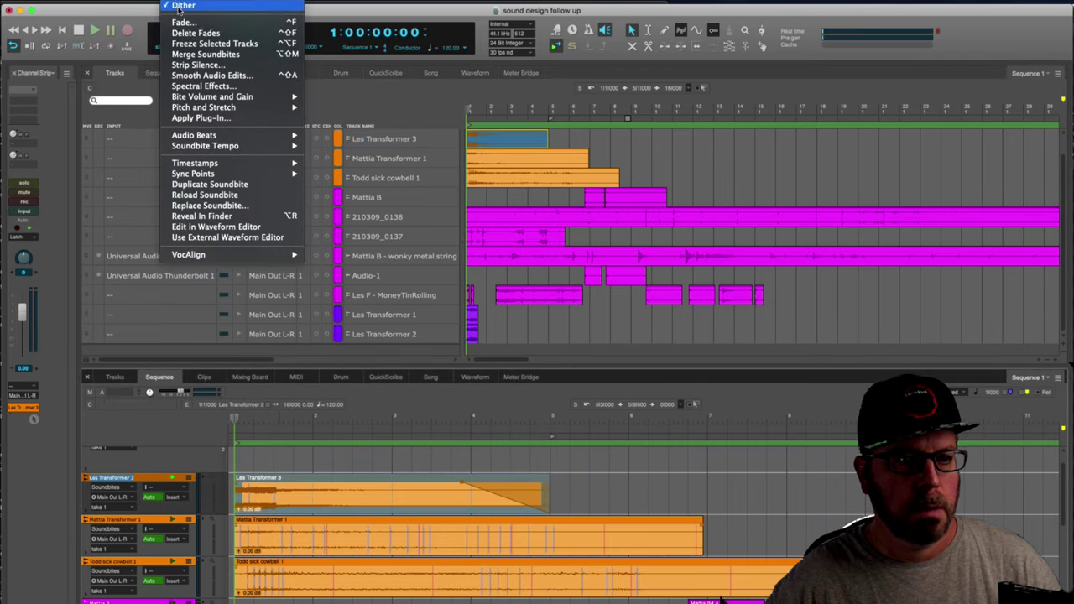
pyautogui.click(192, 54)
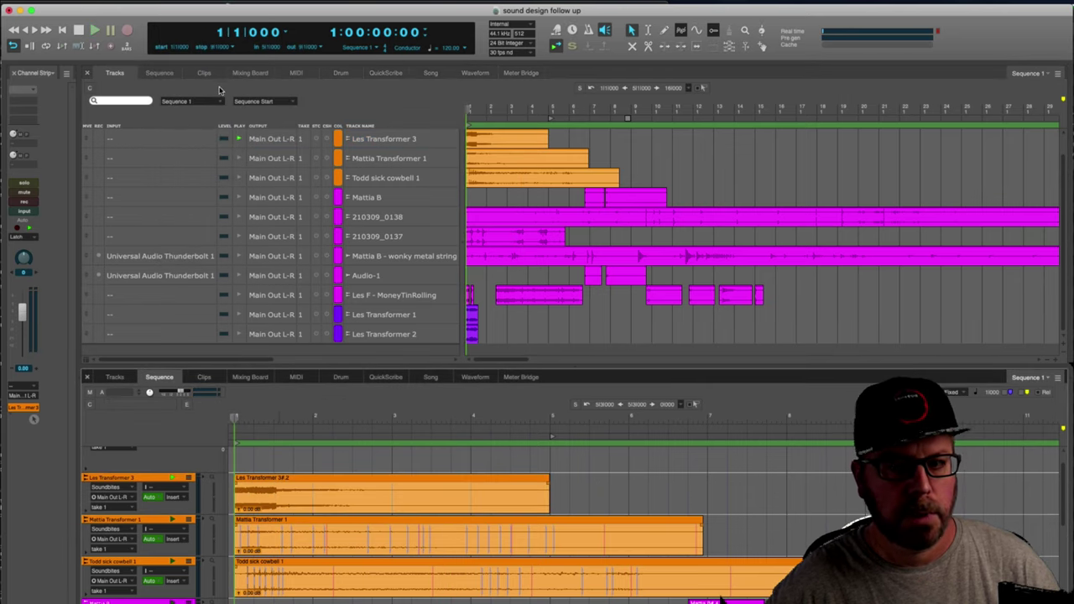
pyautogui.press('space')
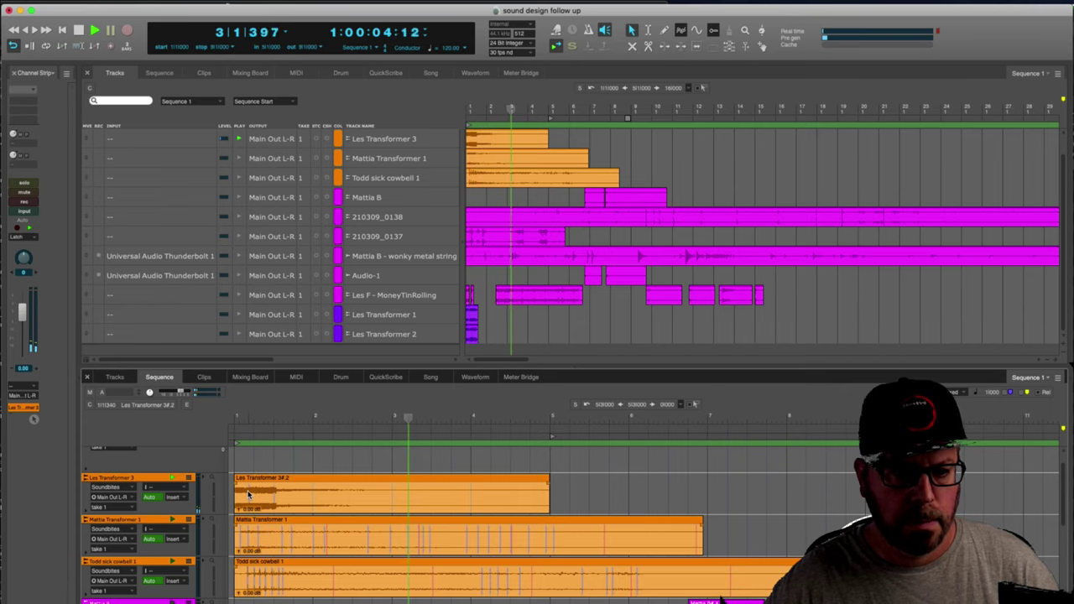
pyautogui.press('space')
pyautogui.click(248, 495)
pyautogui.scroll(1, 249, 495)
pyautogui.hscroll(3, 248, 495)
pyautogui.scroll(-1, 249, 495)
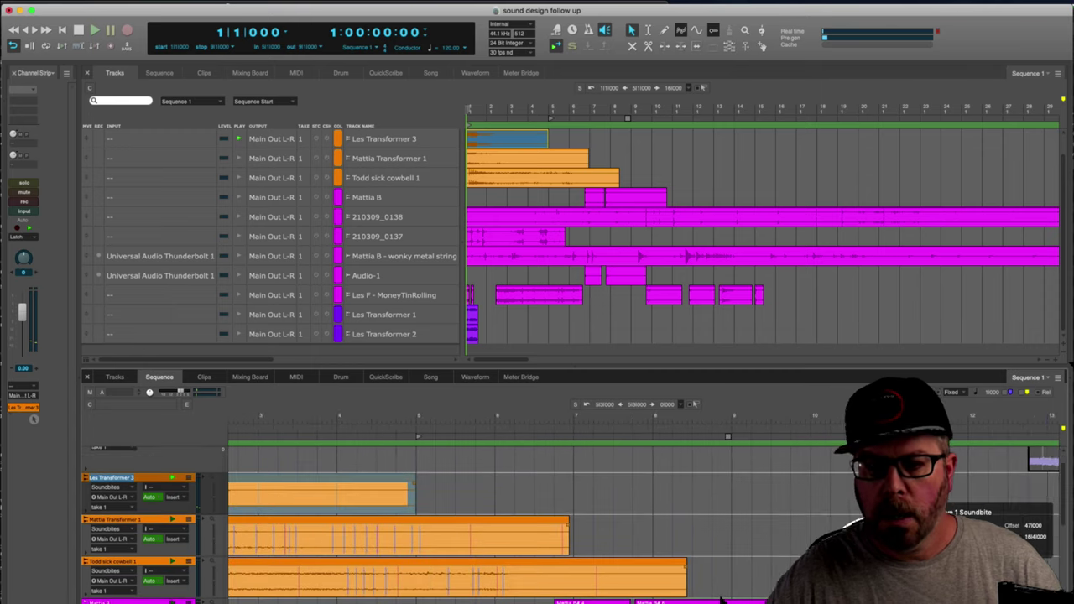
# Switch to Ableton Live and show the Arrangement view.
pyautogui.press('super+Tab')
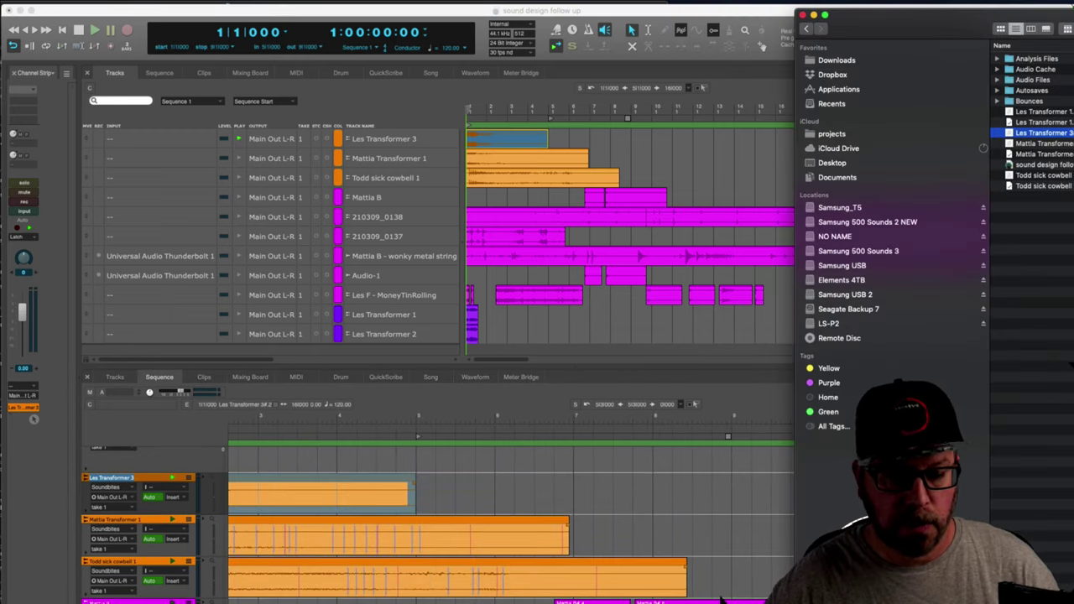
pyautogui.press('super+Tab')
pyautogui.click(126, 2)
pyautogui.moveTo(97, 2)
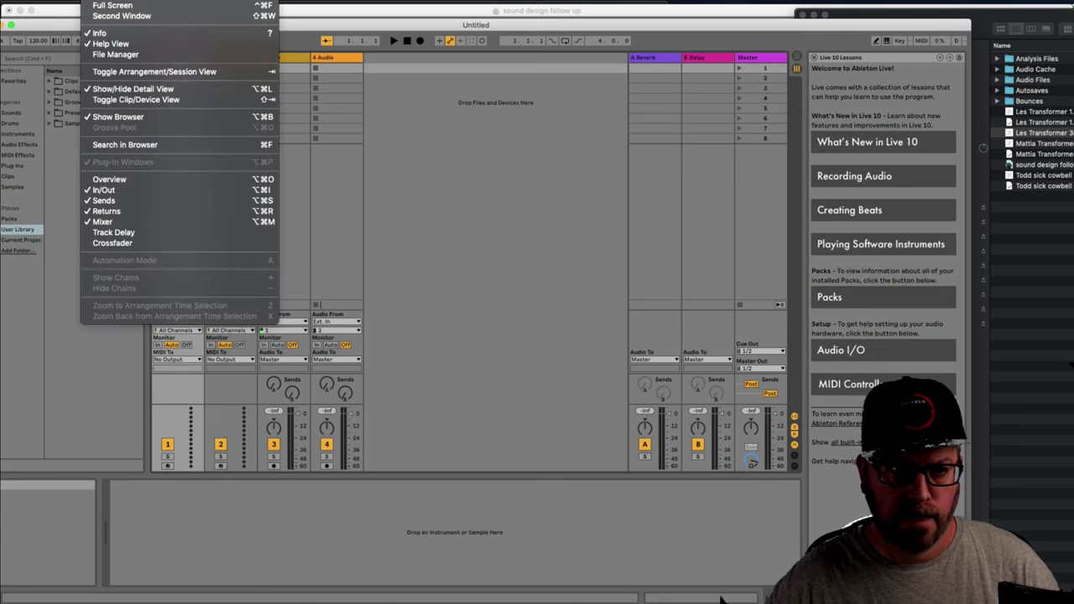
pyautogui.click(120, 74)
# Transpose the Les Transformer 3 clip to -12 st and audition it with the Tones warp mode.
pyautogui.press('space')
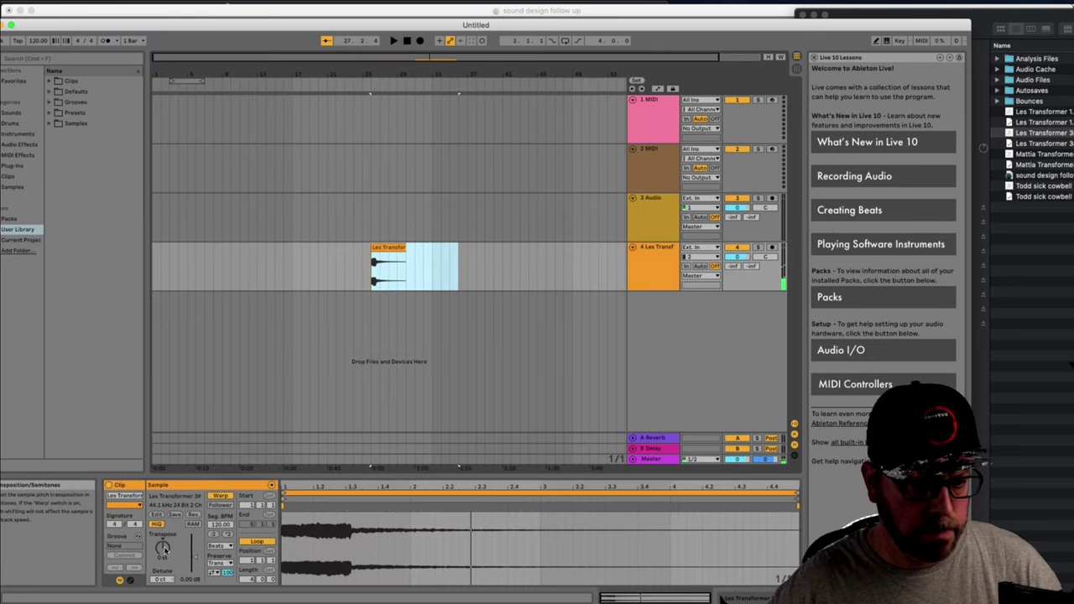
pyautogui.moveTo(165, 548); pyautogui.dragTo(165, 572)
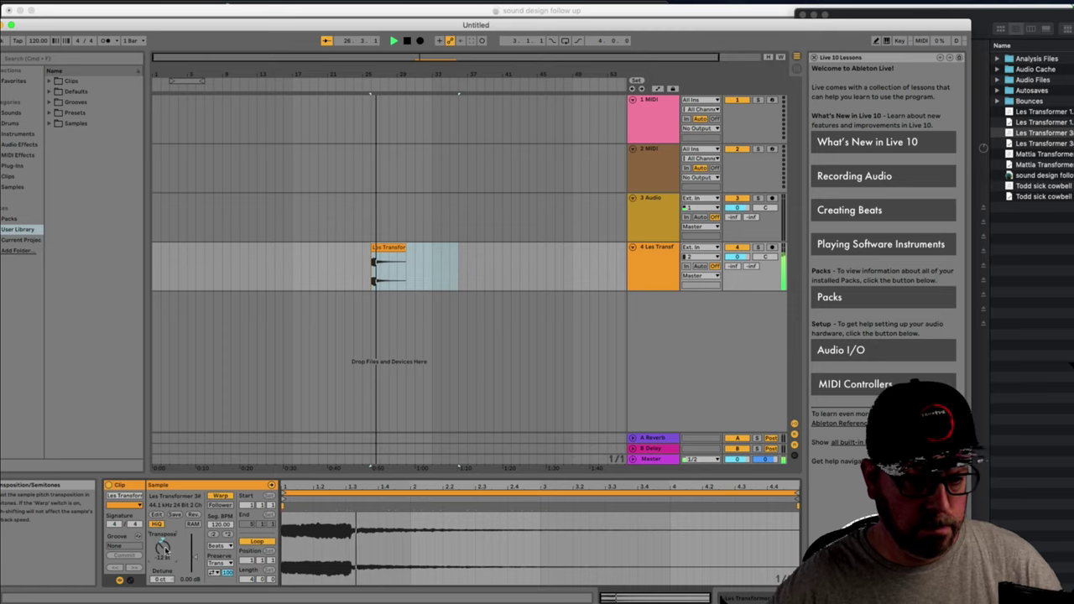
pyautogui.click(219, 545)
pyautogui.click(222, 558)
pyautogui.press('space')
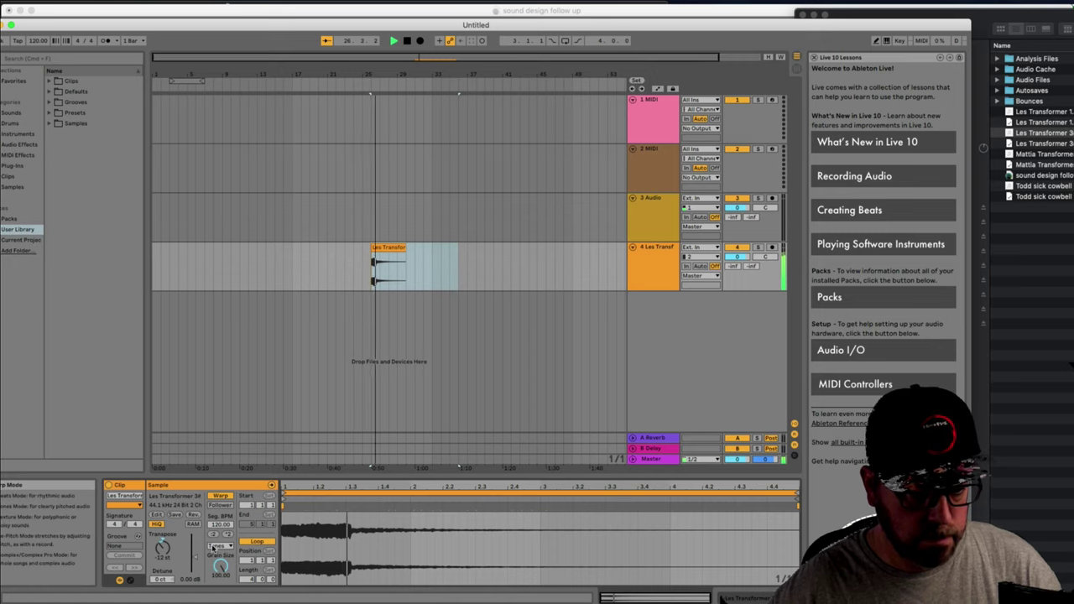
# Switch the clip's warp mode to Texture and set Flux to 0.00 while auditioning.
pyautogui.press('space')
pyautogui.click(220, 545)
pyautogui.click(219, 571)
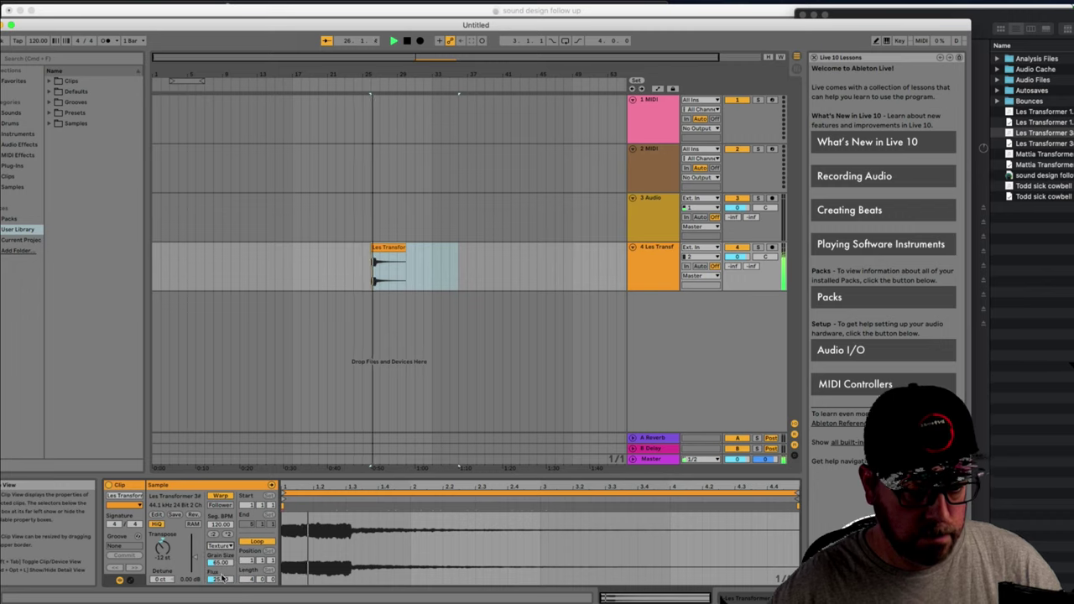
pyautogui.click(222, 578)
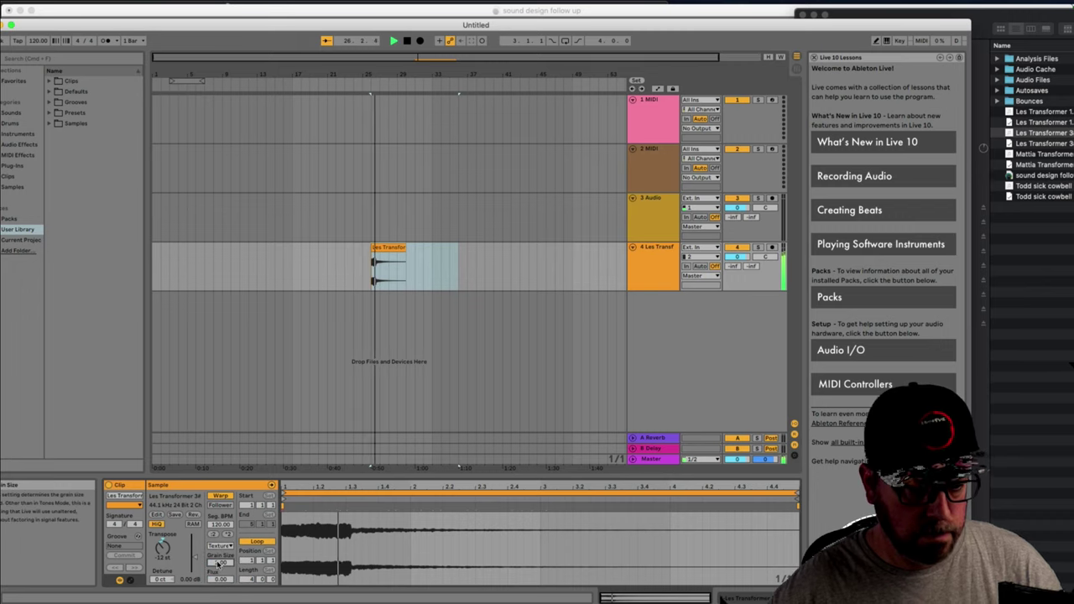
# Try the Re-Pitch, Complex and Complex Pro warp modes on the Les Transformer 3 clip.
pyautogui.click(213, 554)
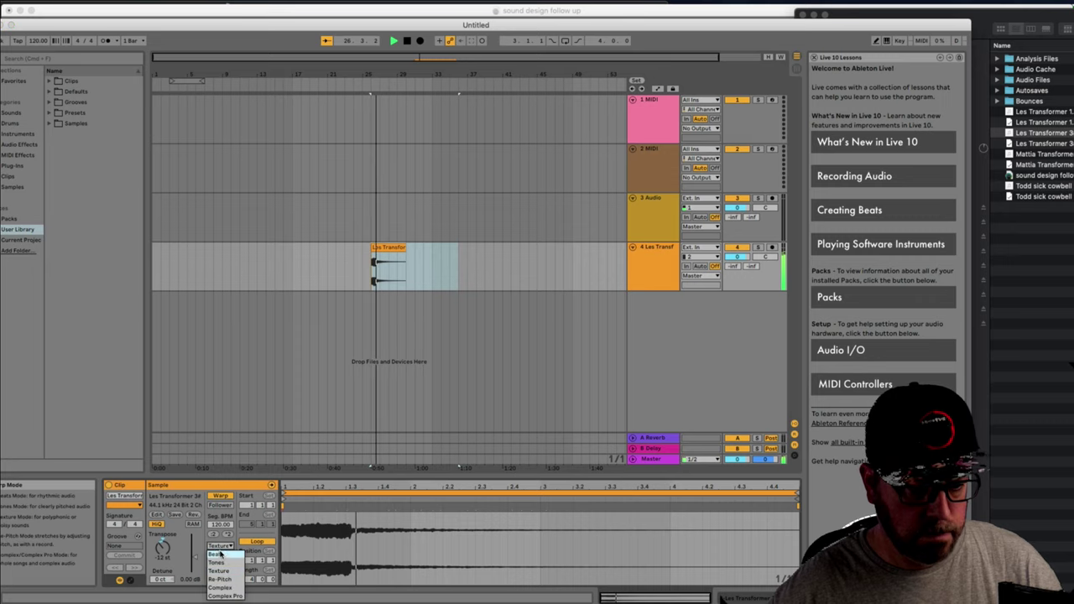
pyautogui.click(227, 579)
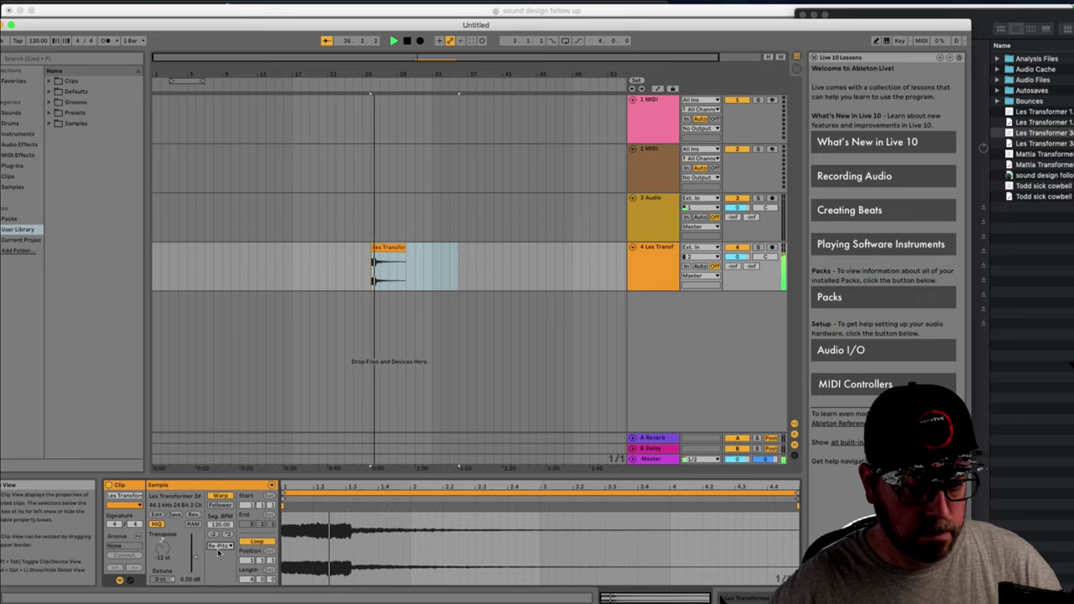
pyautogui.click(218, 551)
pyautogui.click(229, 590)
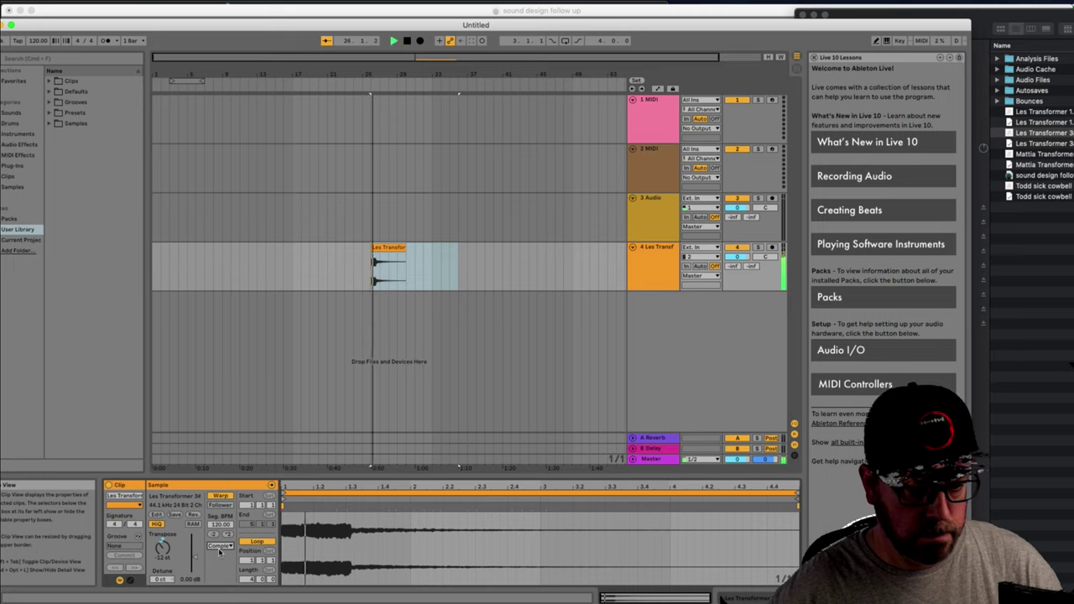
pyautogui.click(220, 546)
pyautogui.click(226, 595)
pyautogui.press('space')
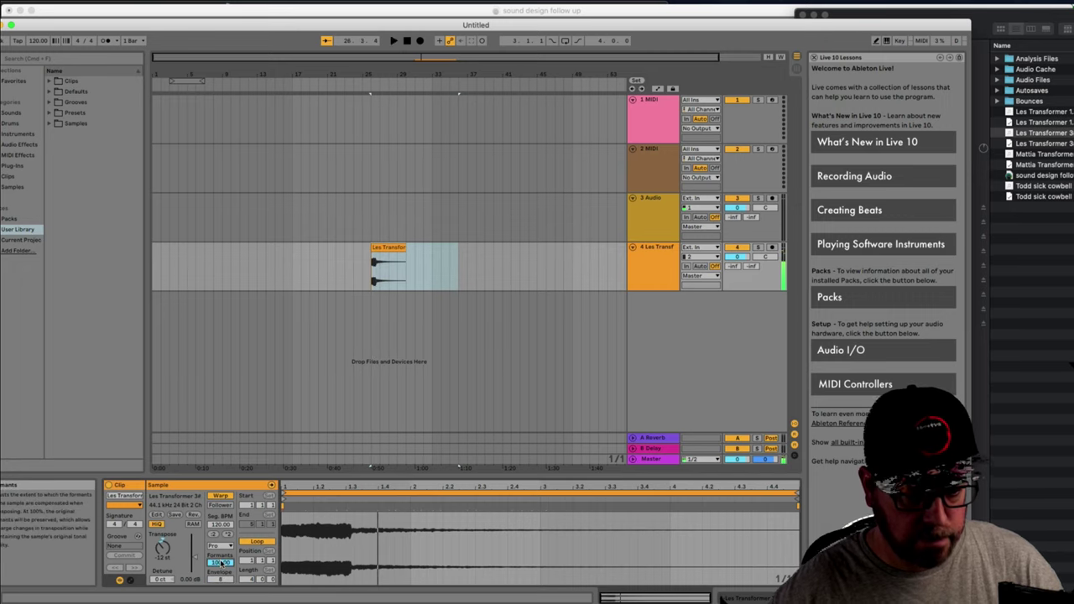
# Compare the Complex and Re-Pitch warp modes again while playing the Les Transformer 3 clip.
pyautogui.click(225, 548)
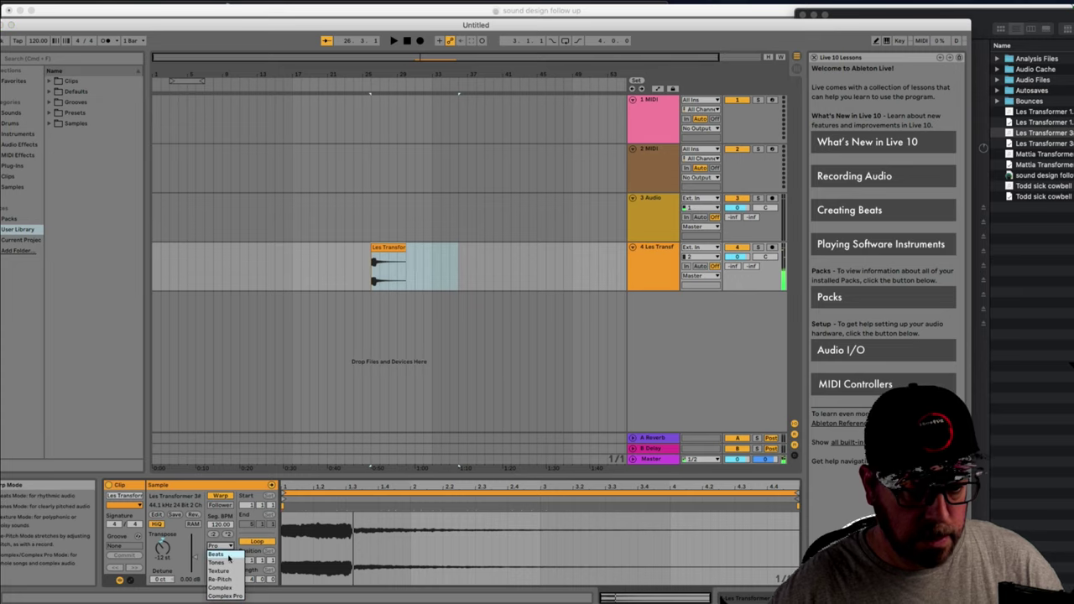
pyautogui.click(221, 589)
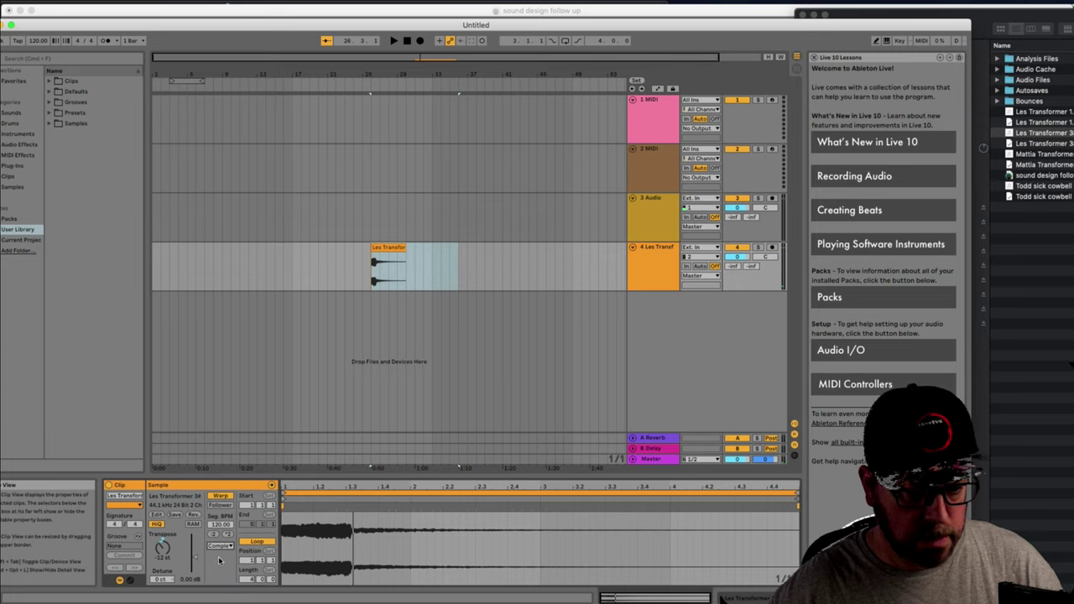
pyautogui.press('space')
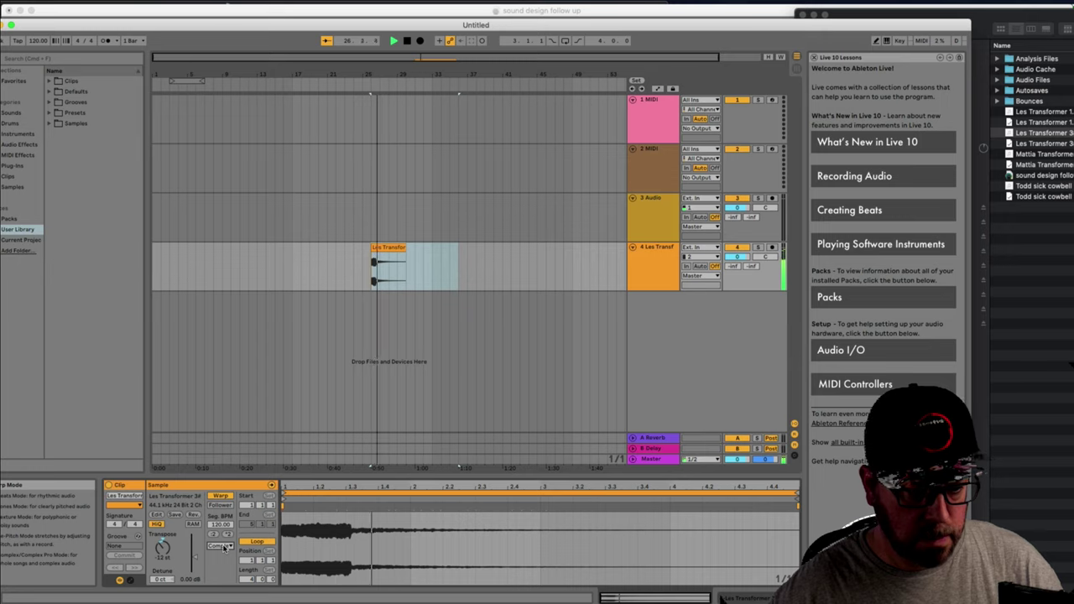
pyautogui.click(224, 547)
pyautogui.click(224, 560)
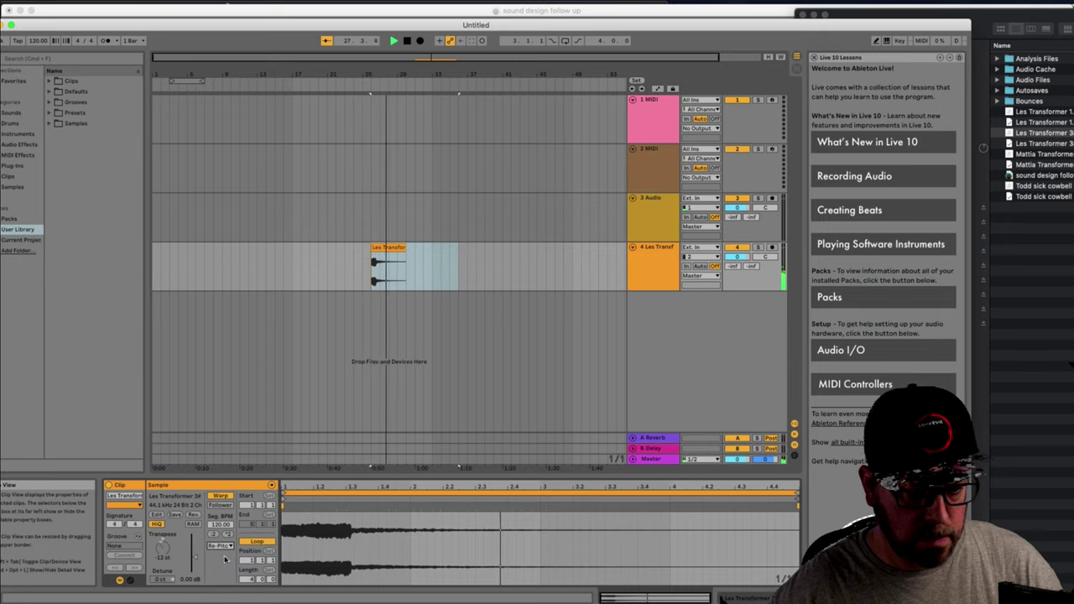
# Return the clip to Texture warp mode with a grain size of 263.00 and audition it.
pyautogui.click(219, 546)
pyautogui.click(223, 571)
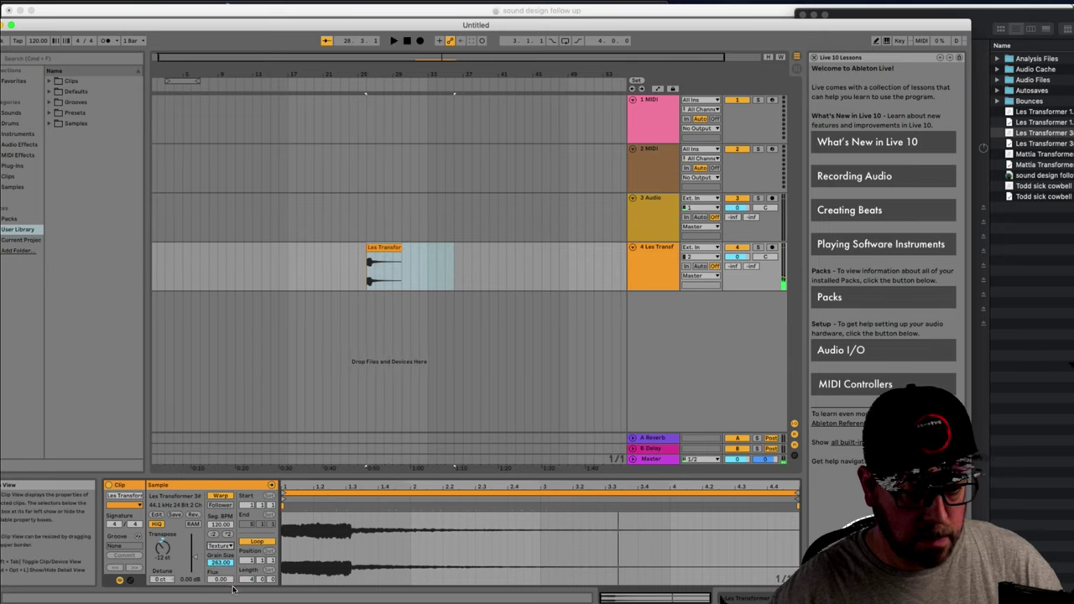
pyautogui.press('space')
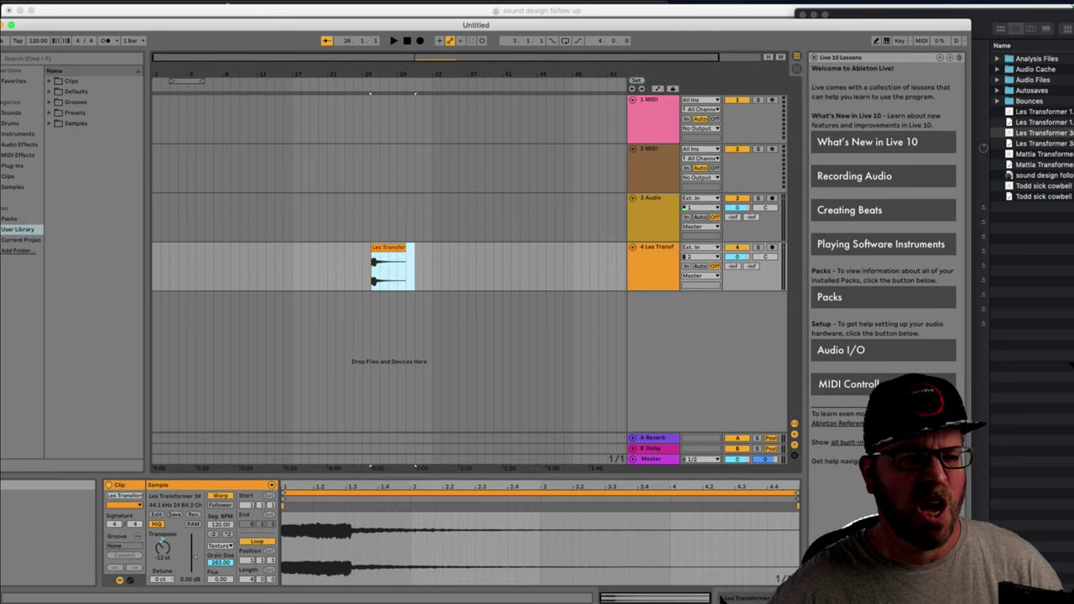
# Export the warped clip's audio to the project folder as an AIFF file named Les Tranformer 4 braam.
pyautogui.click(19, 0)
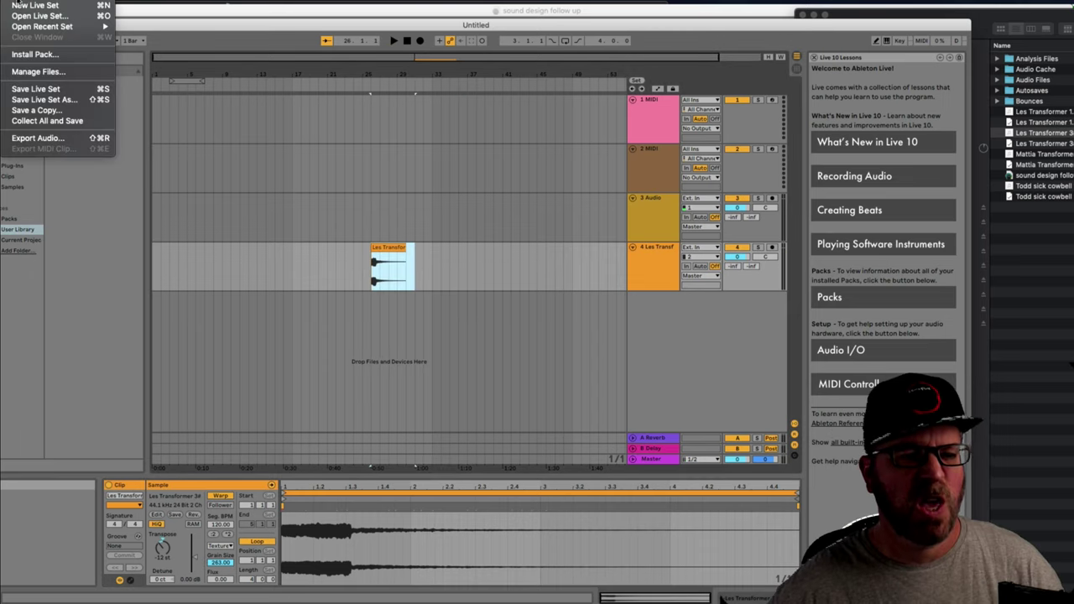
pyautogui.click(49, 138)
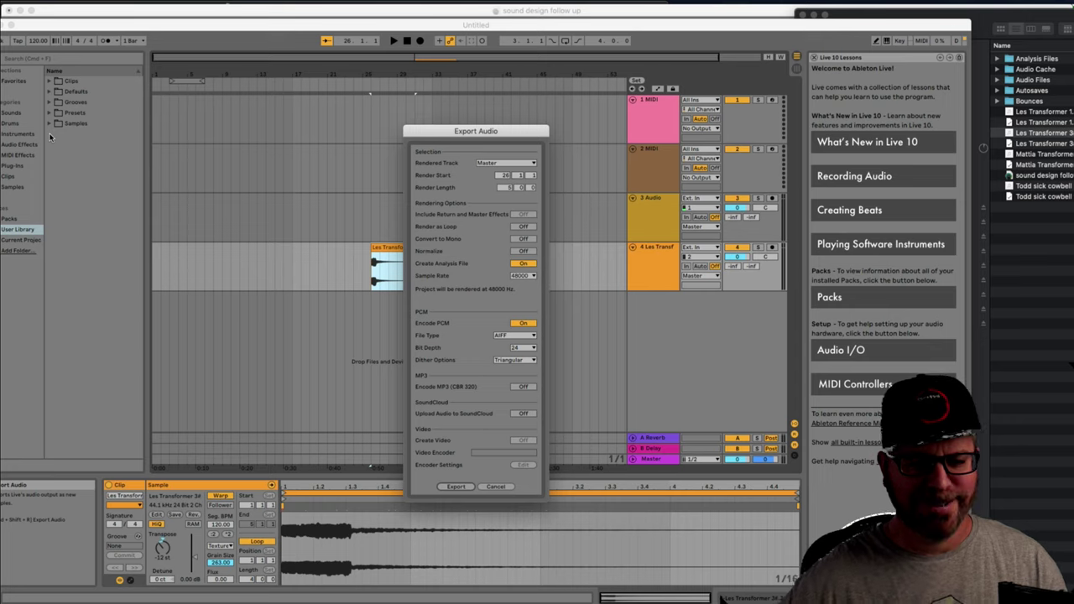
pyautogui.click(455, 487)
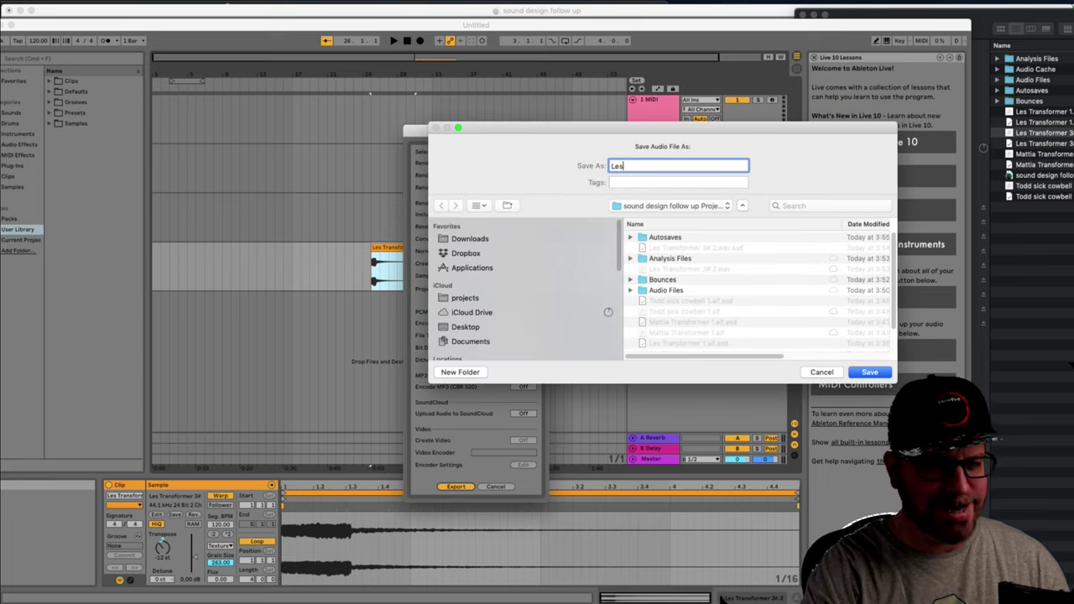
pyautogui.write('Les ran')
pyautogui.press('BackSpace')
pyautogui.press('BackSpace')
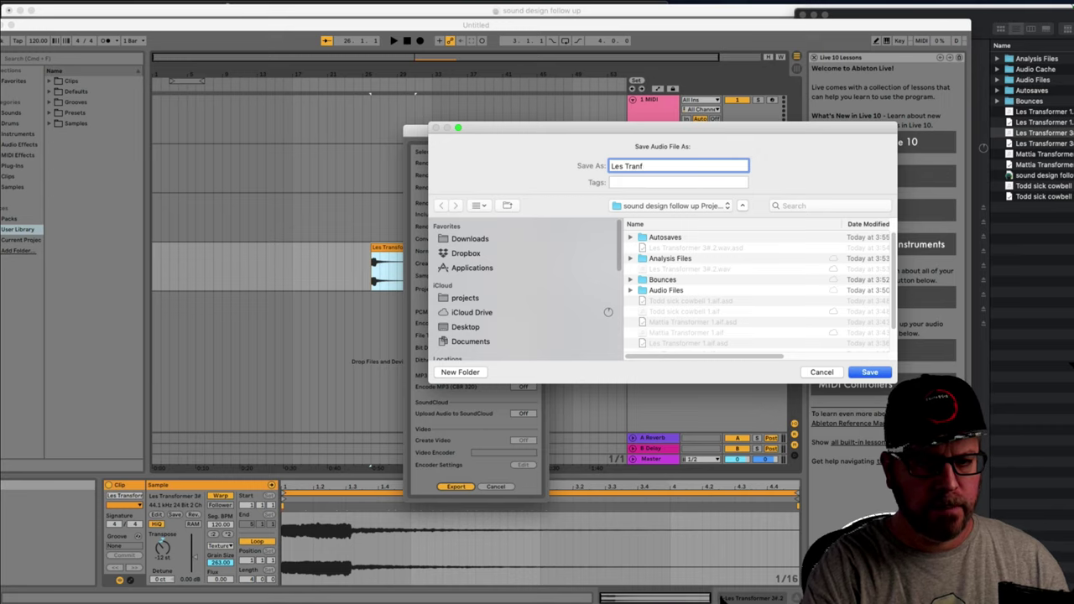
pyautogui.write('anformer')
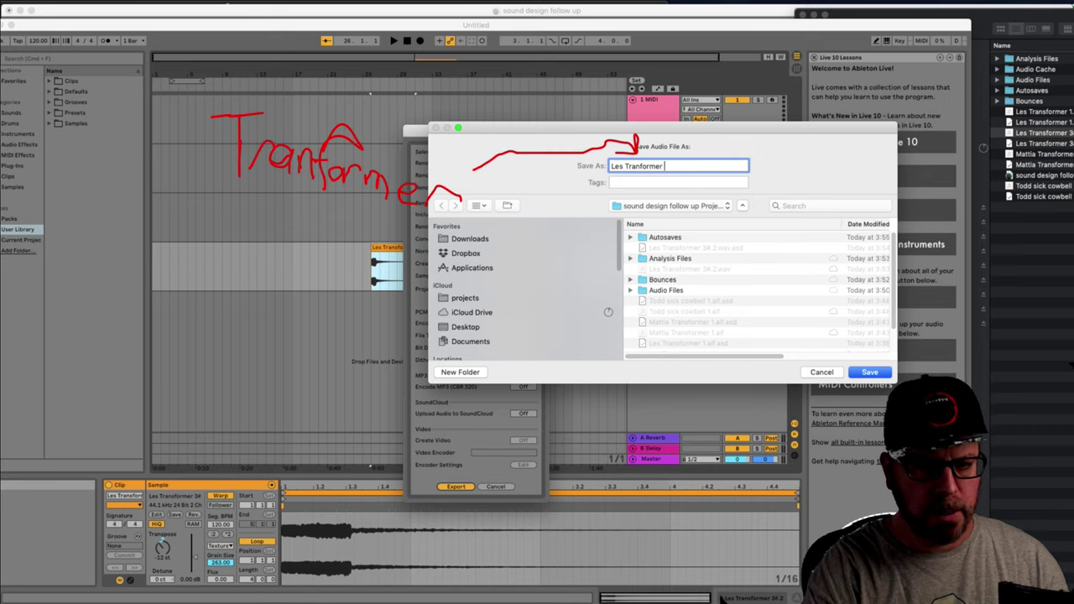
pyautogui.write(' 4 b')
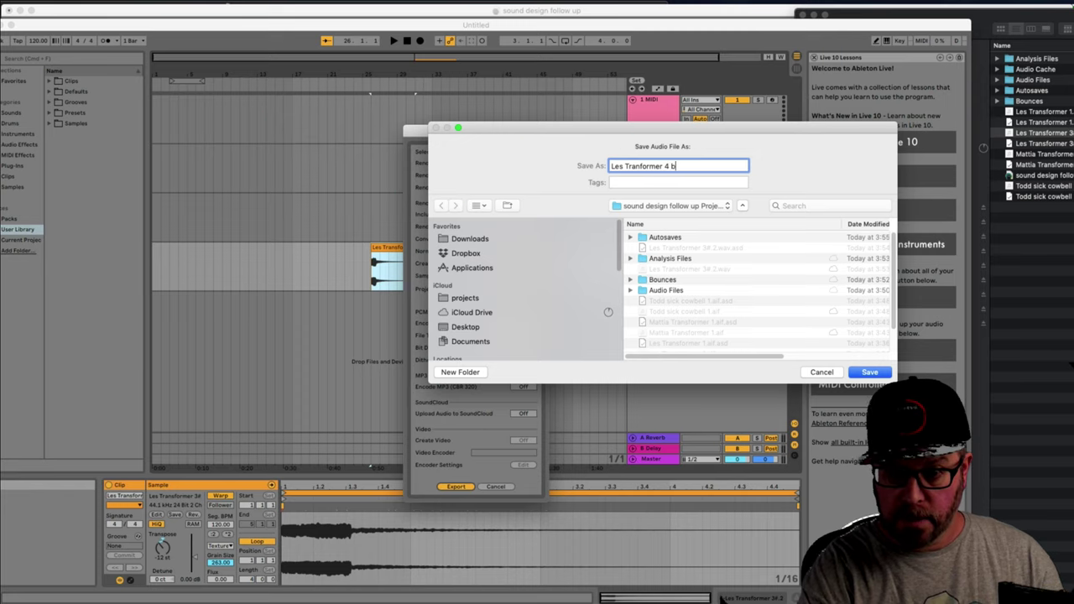
pyautogui.press('Return')
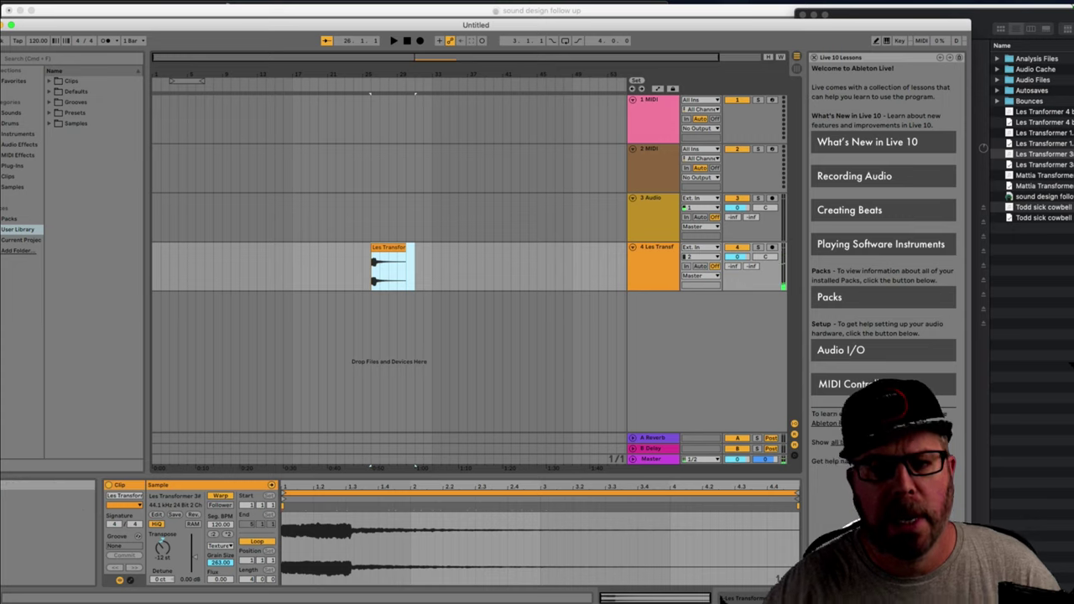
# Switch to Finder and preview the exported Les Tranformer 4 braam.aif file.
pyautogui.click(1050, 99)
pyautogui.click(1043, 112)
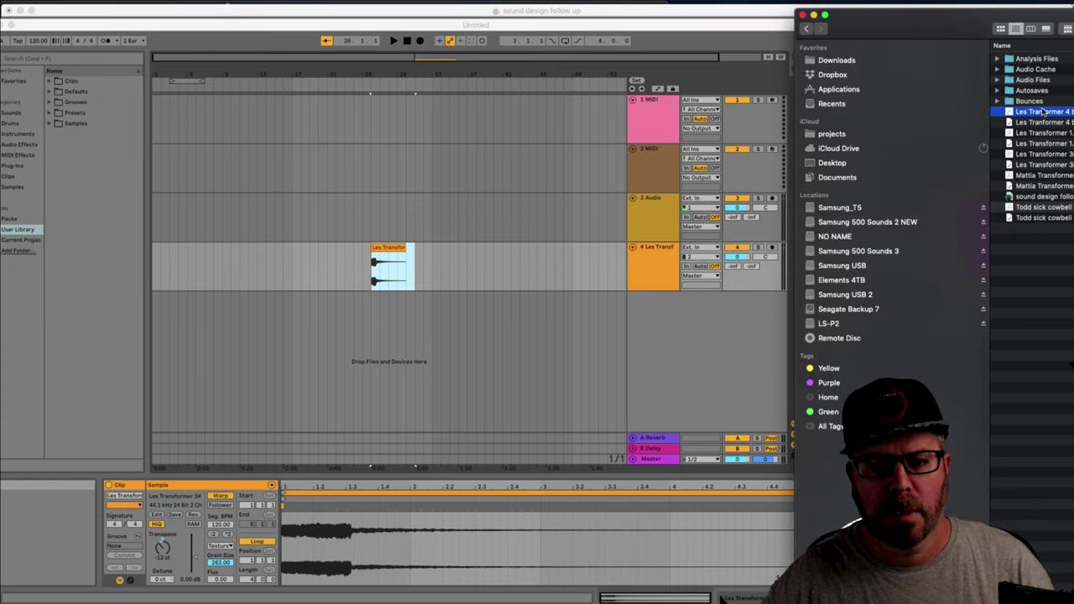
pyautogui.press('space')
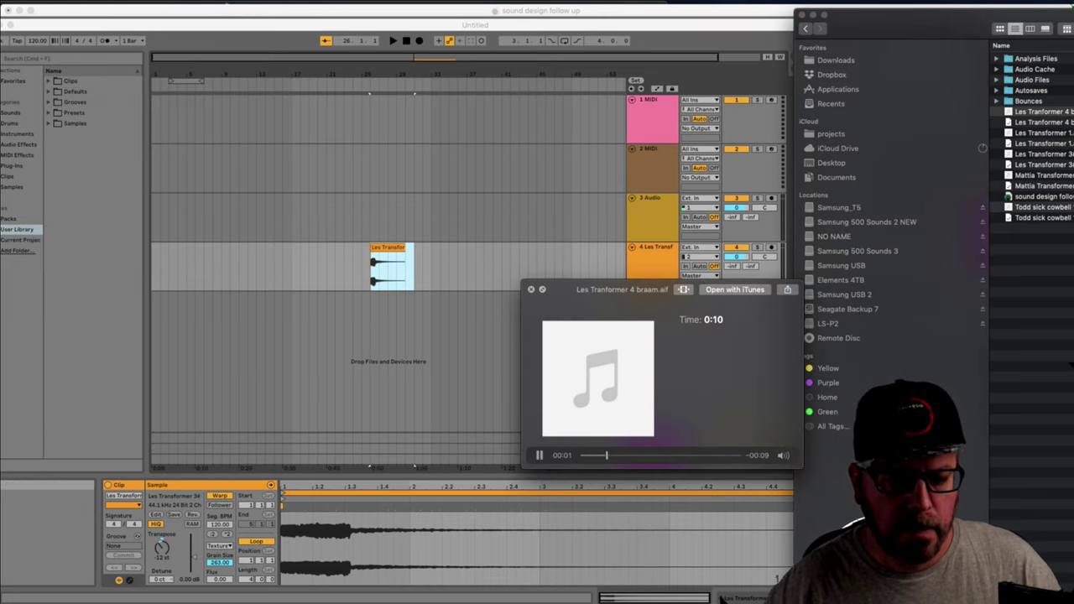
# Import Les Tranformer 4 braam.aif into the Digital Performer sequence as a new track and move it directly above Mattia Transformer 1.
pyautogui.press('super+Tab')
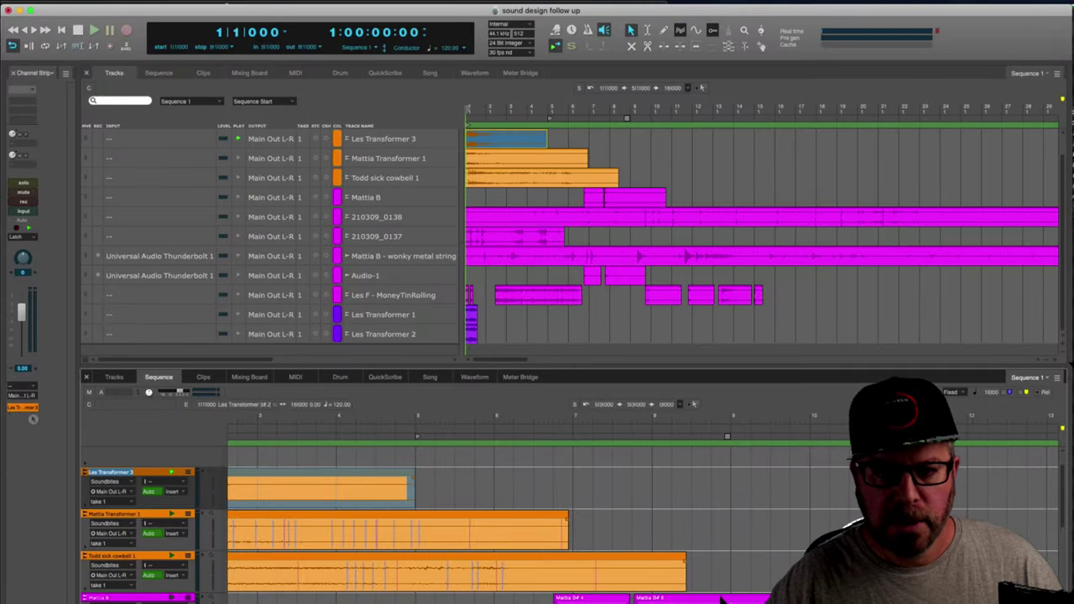
pyautogui.press('super+Tab')
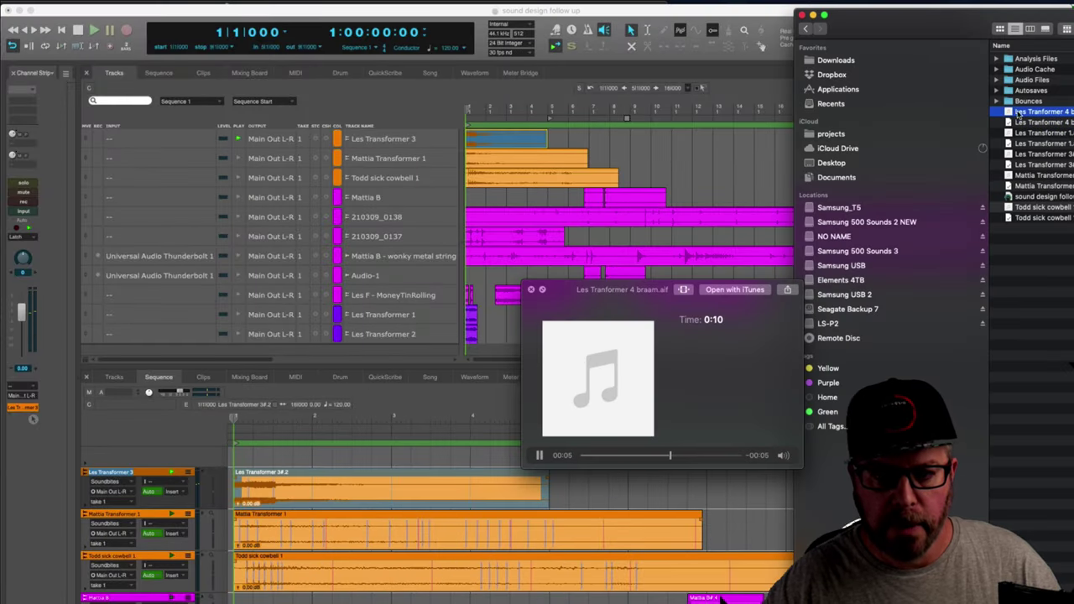
pyautogui.moveTo(294, 216); pyautogui.dragTo(492, 336)
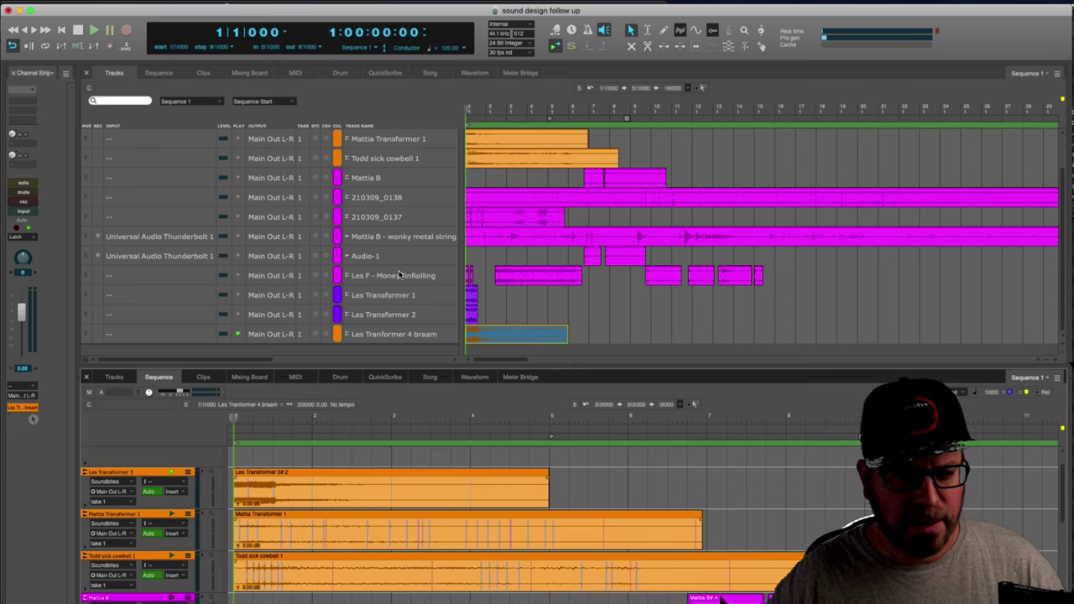
pyautogui.scroll(2, 242, 337)
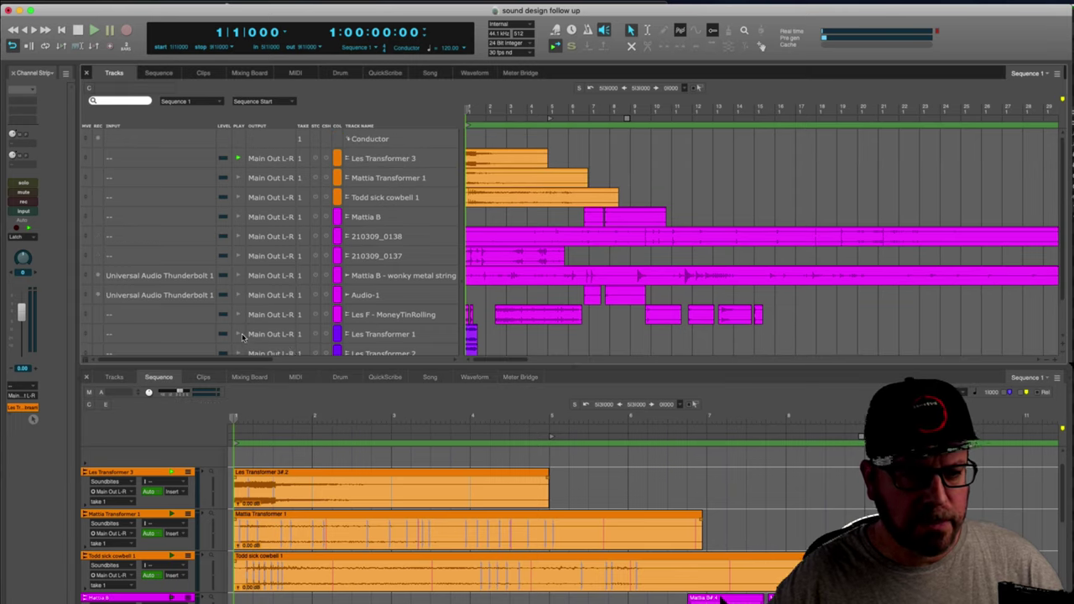
pyautogui.scroll(-2, 562, 307)
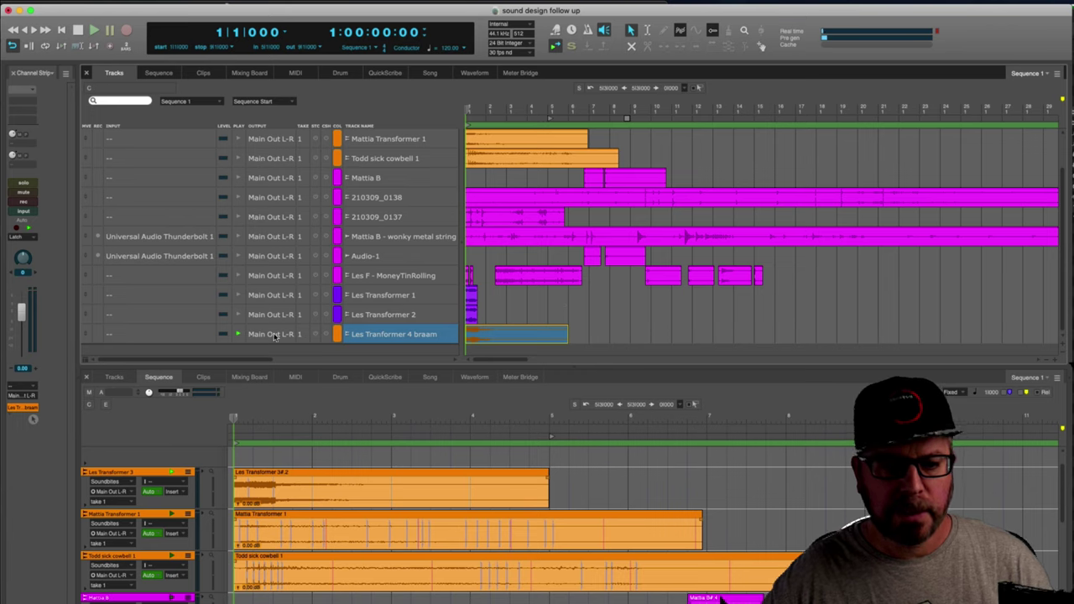
pyautogui.moveTo(176, 334); pyautogui.dragTo(176, 165)
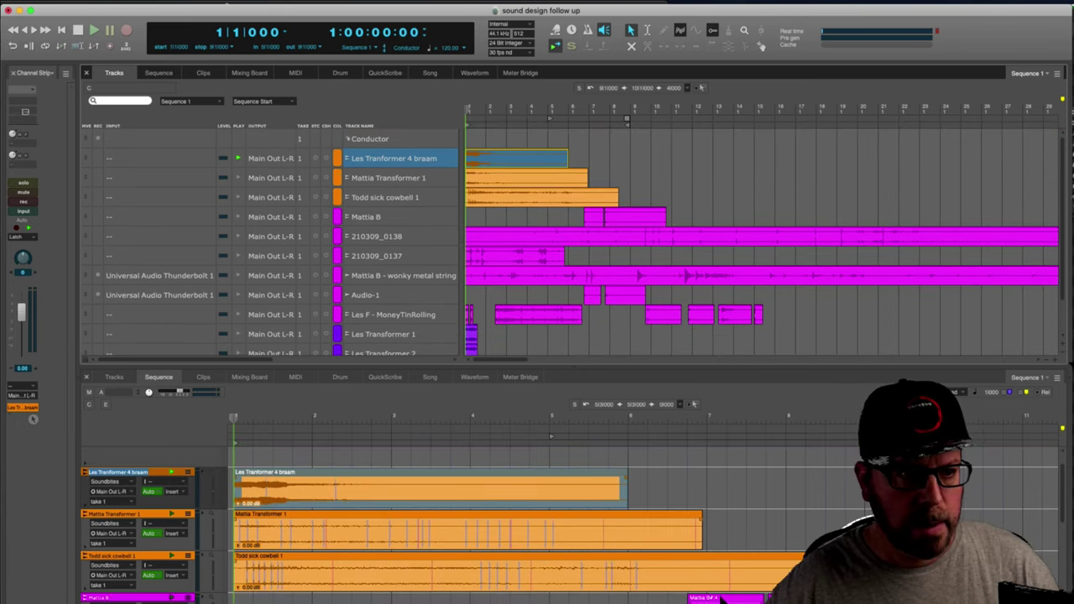
# Add the FabFilter Pro-Q 3 equalizer to insert A of the Les Tranformer 4 braam track.
pyautogui.click(22, 102)
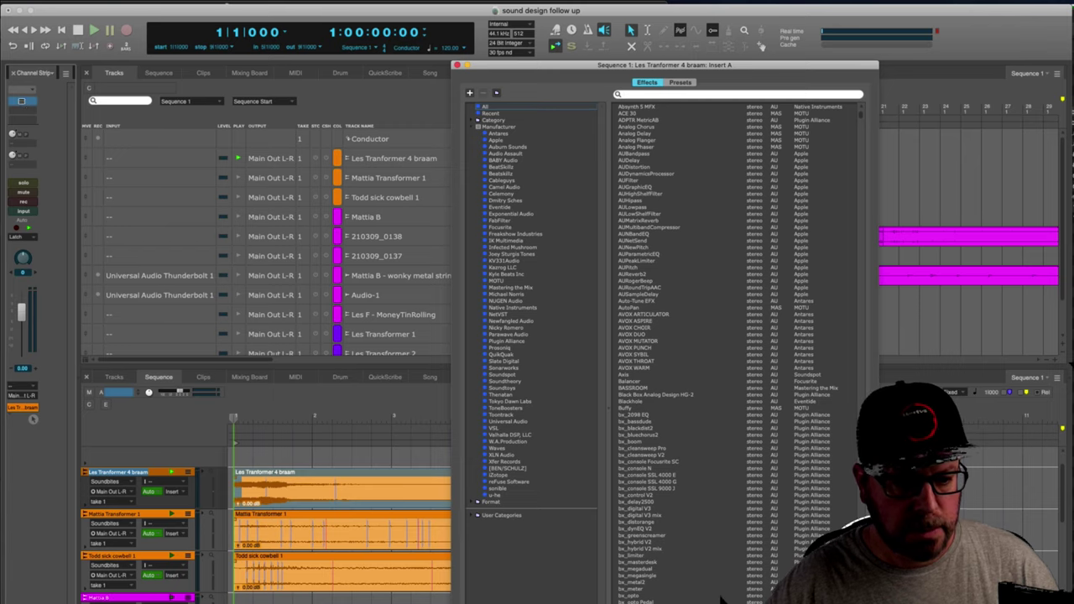
pyautogui.write('fab')
pyautogui.click(668, 147)
pyautogui.doubleClick(668, 150)
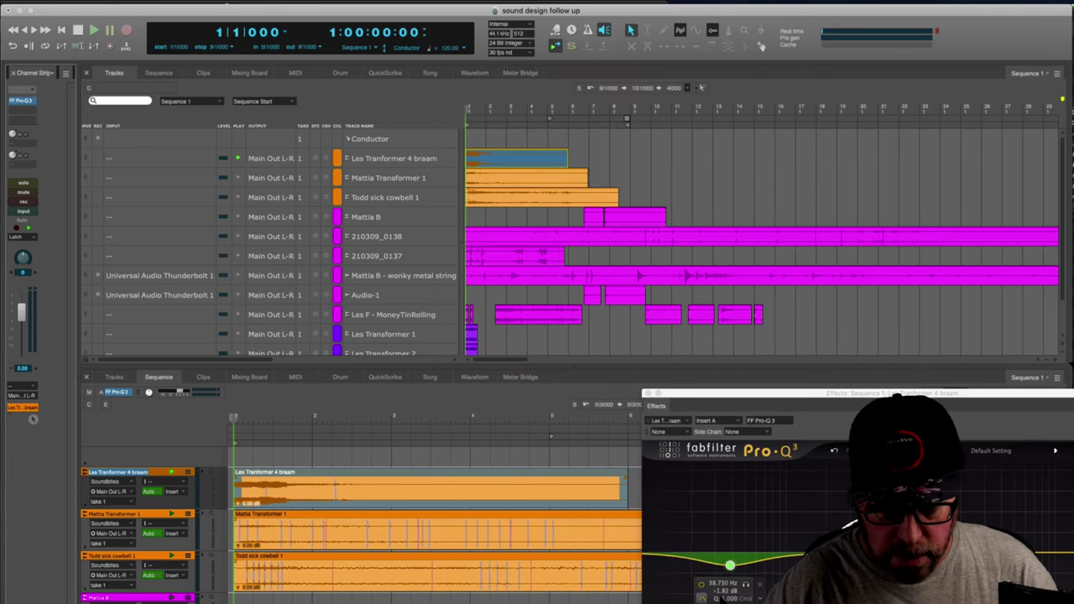
# Shape a 72 dB/oct low cut at about 50 Hz in Pro-Q 3 while playing the braam track.
pyautogui.click(722, 598)
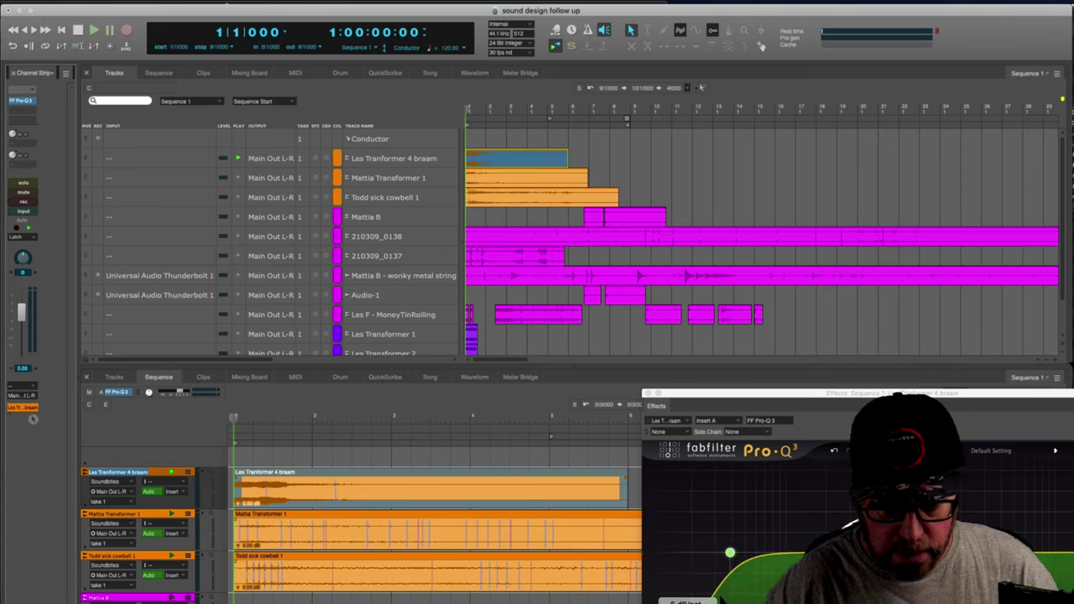
pyautogui.click(698, 601)
pyautogui.moveTo(731, 555); pyautogui.dragTo(741, 554)
pyautogui.press('space')
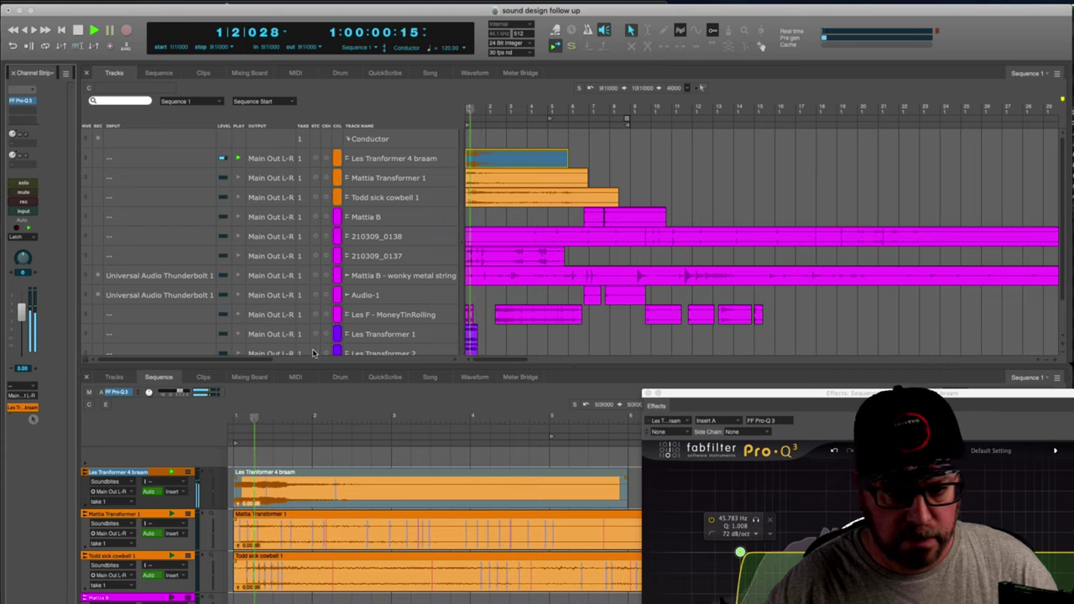
pyautogui.moveTo(740, 553); pyautogui.dragTo(744, 554)
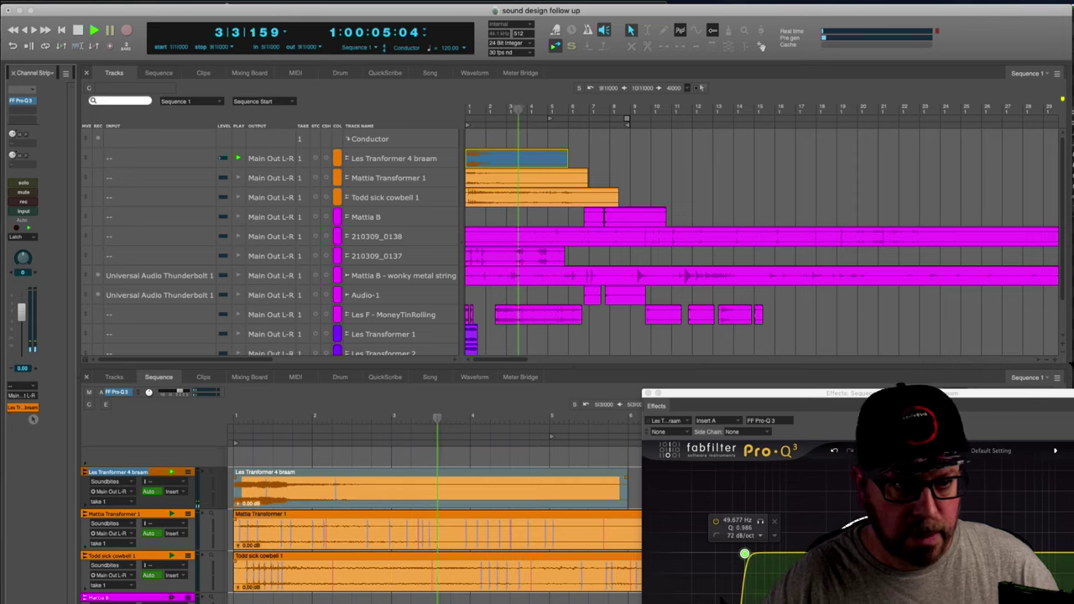
# Turn on auto-rewind and audition the braam track with the low cut from the sequence start.
pyautogui.click(12, 44)
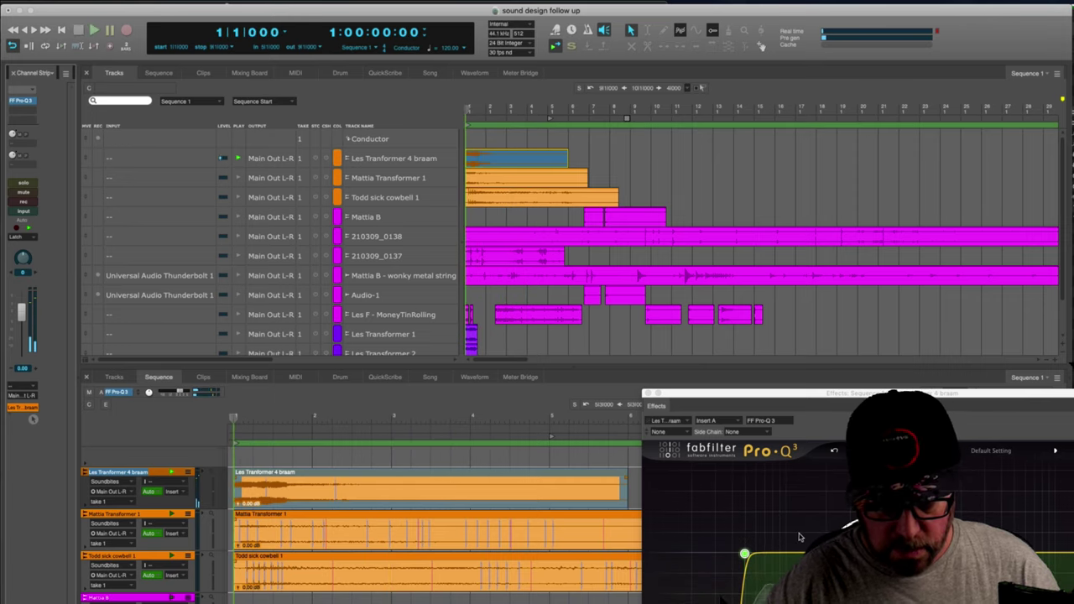
pyautogui.press('space')
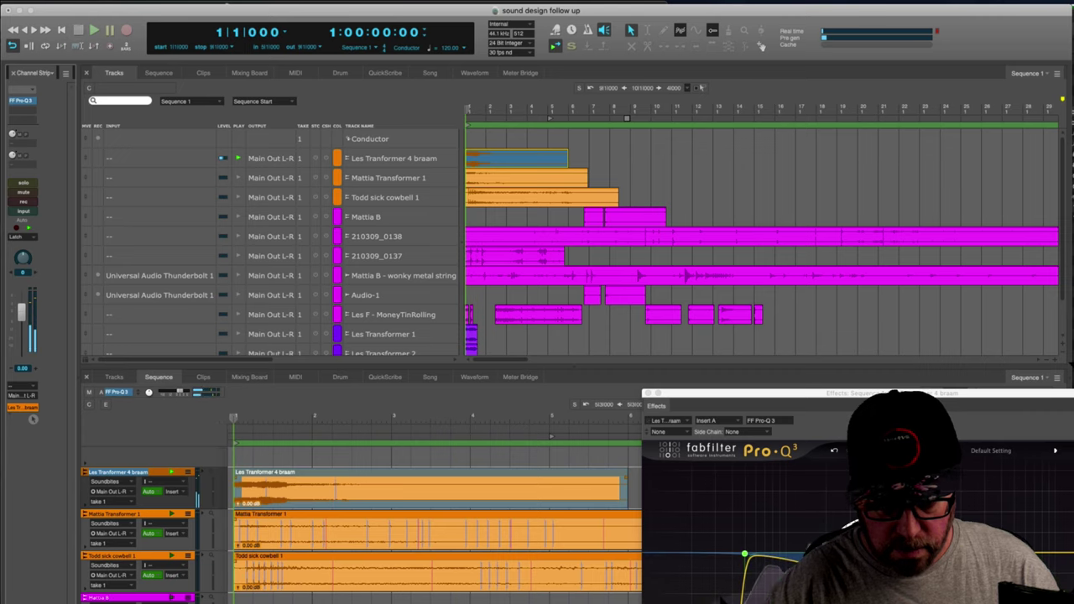
pyautogui.press('space')
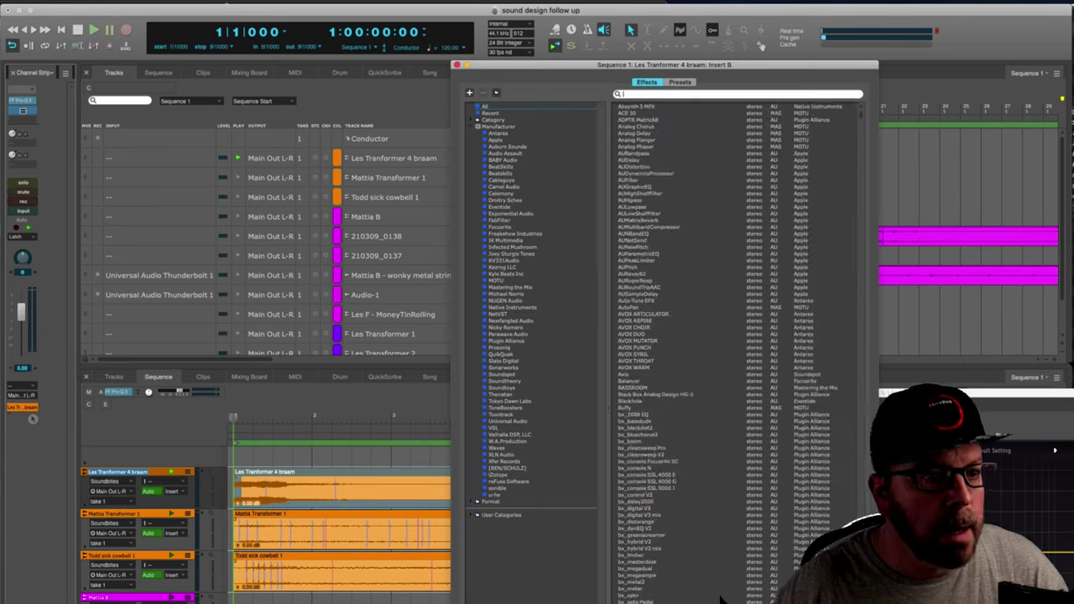
# Add the Soundtoys Decapitator to insert B of the braam track and audition the track through it.
pyautogui.write('dec')
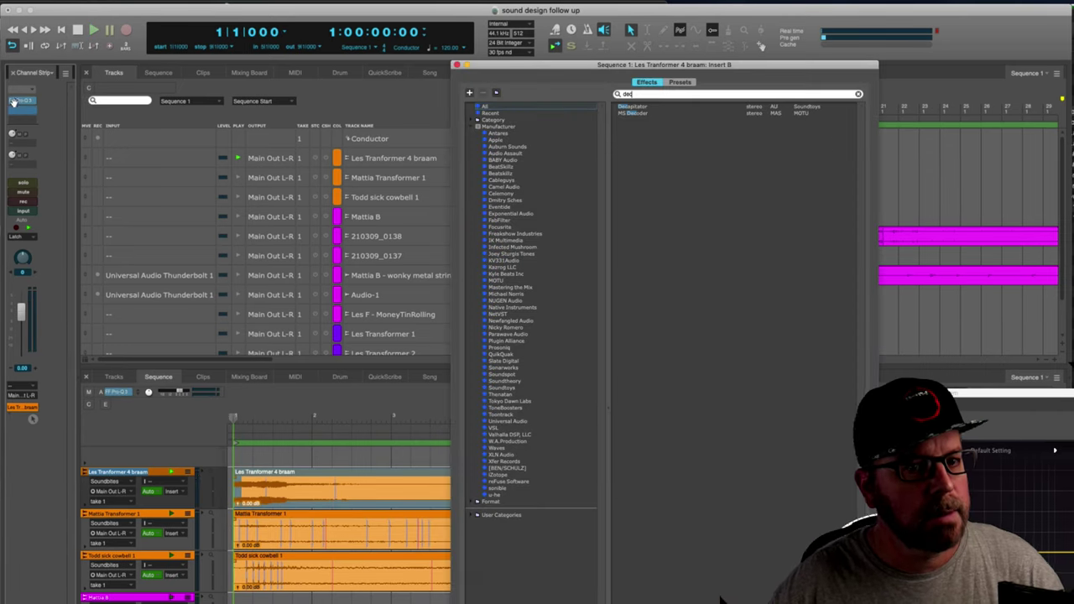
pyautogui.doubleClick(631, 106)
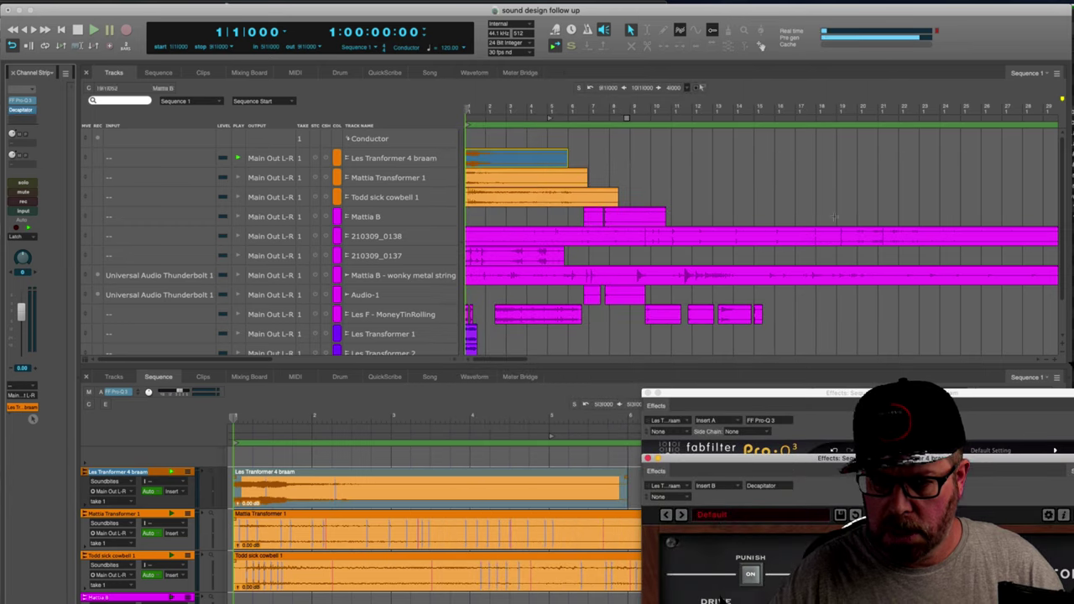
pyautogui.moveTo(789, 467); pyautogui.dragTo(772, 361)
pyautogui.press('space')
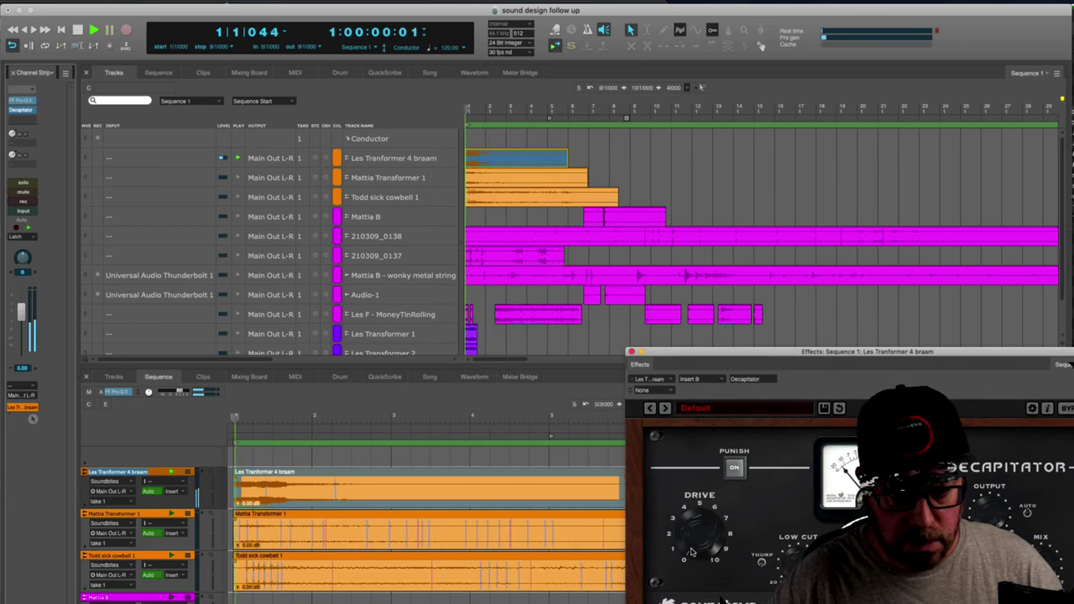
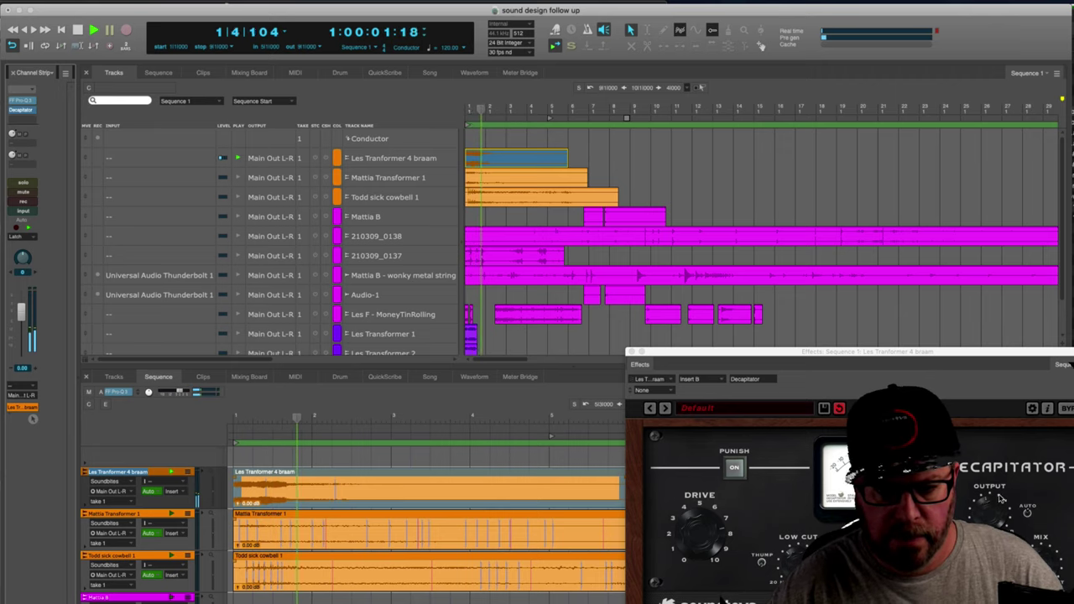
pyautogui.press('space')
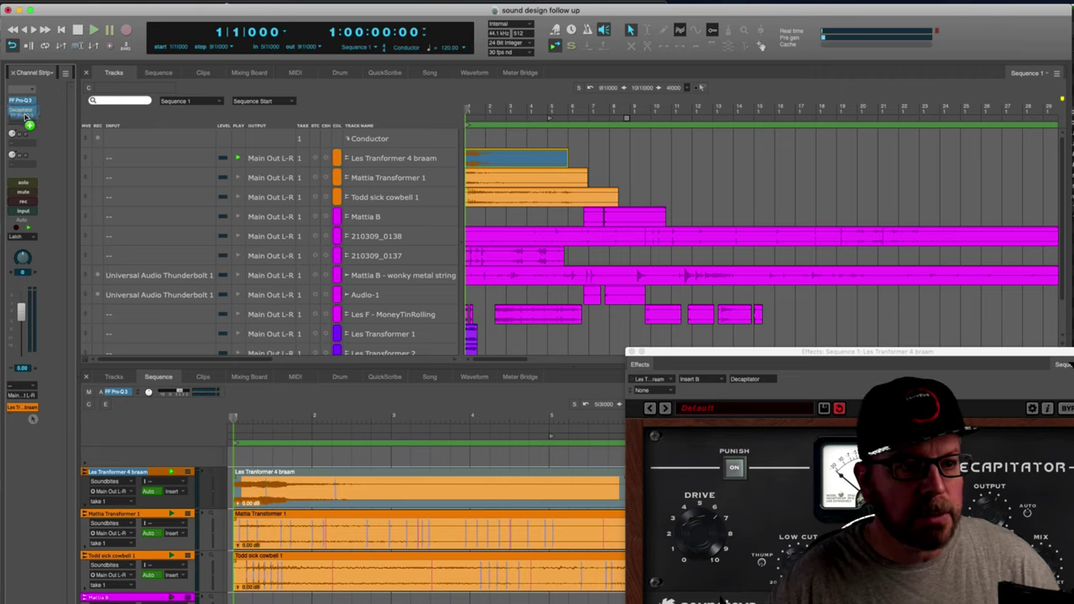
# Copy the Pro-Q 3 to insert C after Decapitator and add the Soundtoys EchoBoy delay to insert D.
pyautogui.moveTo(25, 118); pyautogui.dragTo(24, 117)
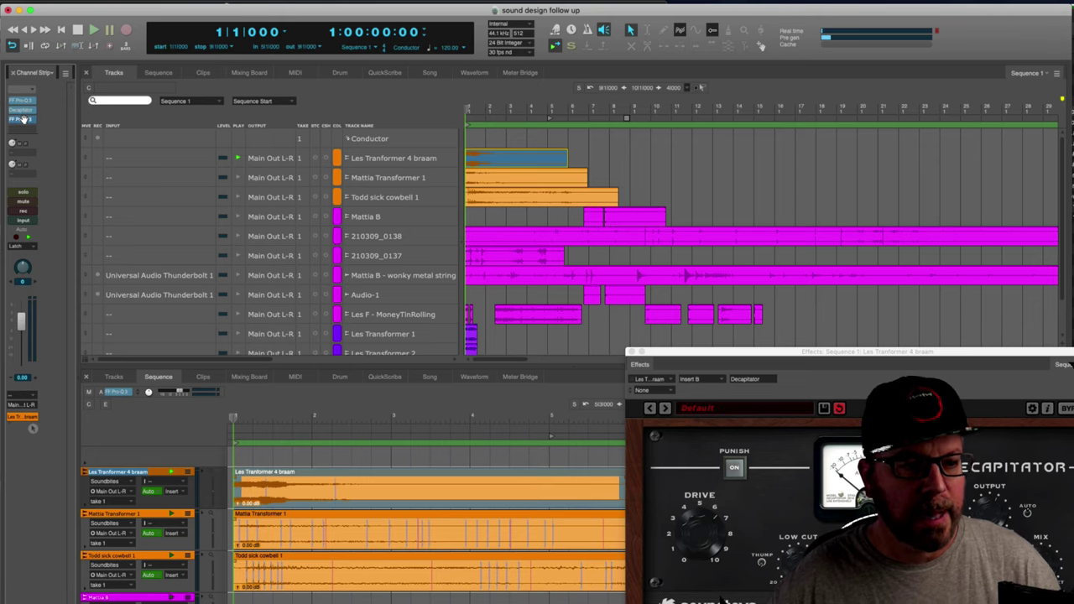
pyautogui.click(22, 127)
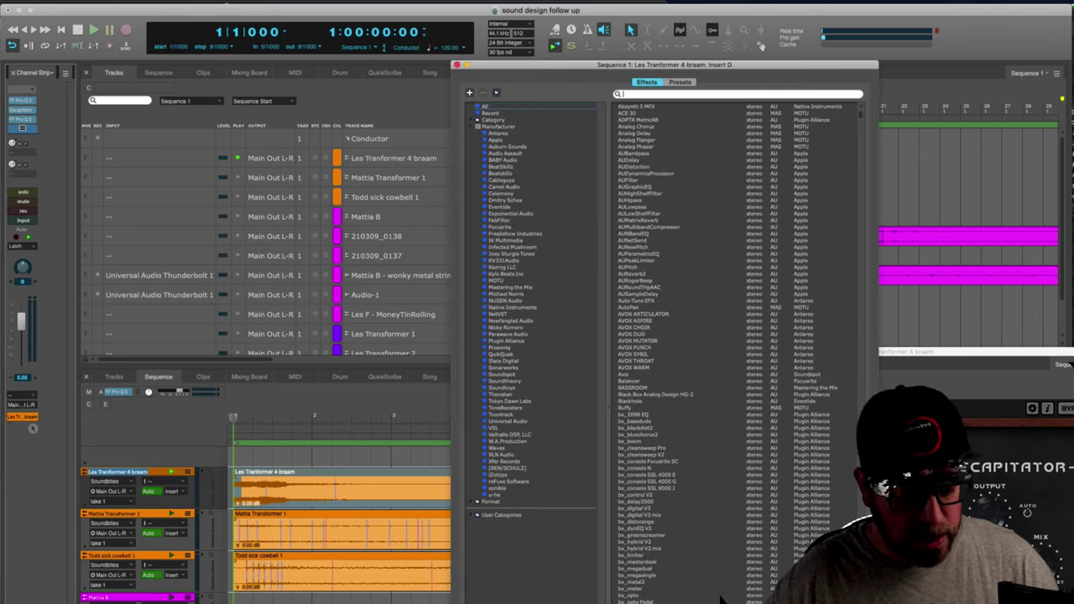
pyautogui.write('echo')
pyautogui.click(651, 111)
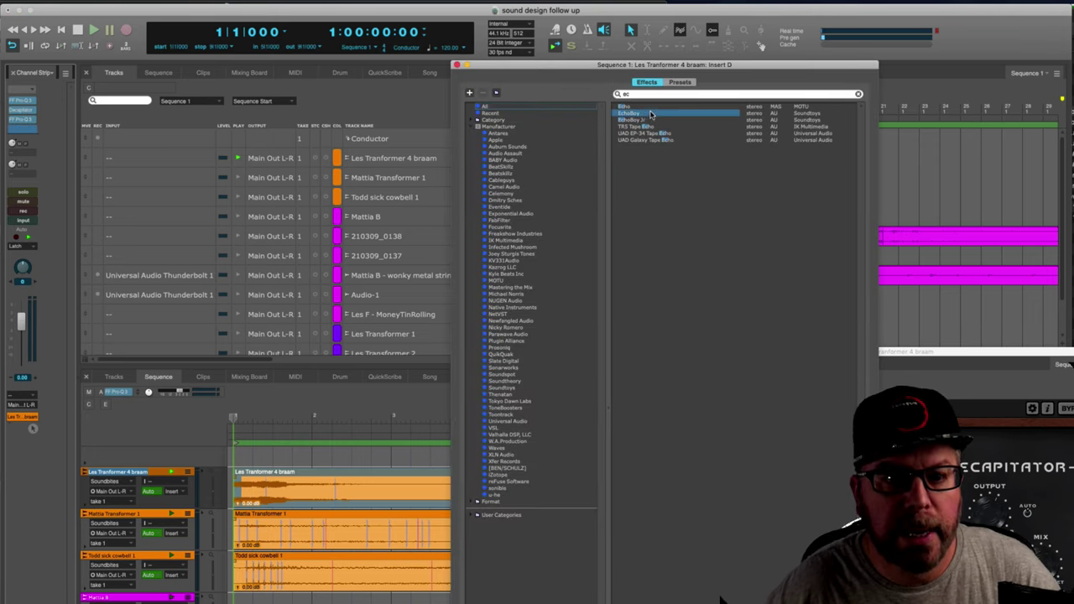
pyautogui.doubleClick(650, 112)
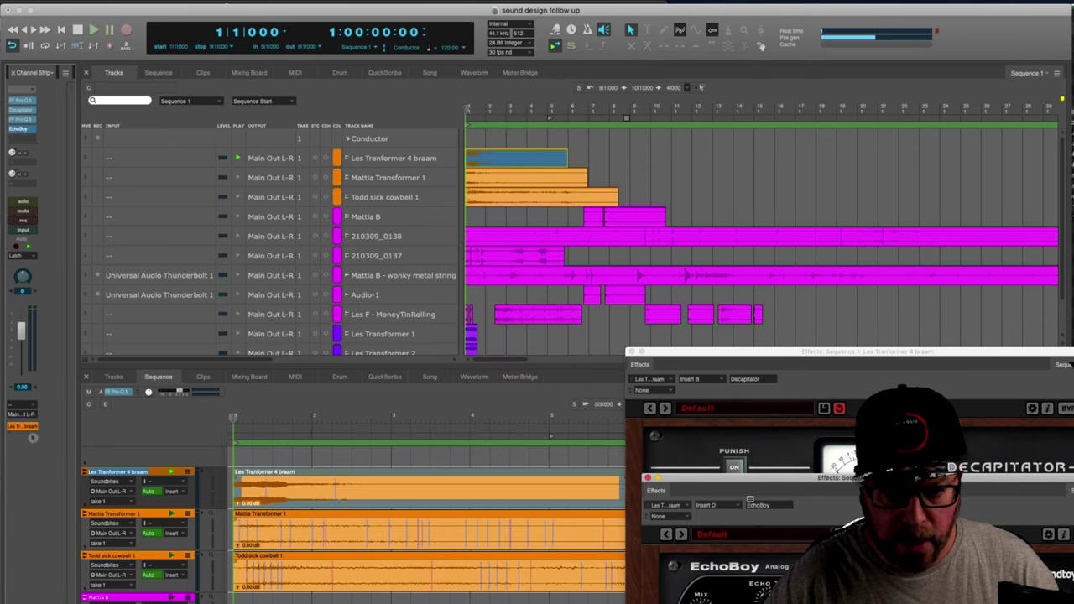
# Load EchoBoy's Ambient Echoes preset from the Reverbs & Spaces category and play the braam track.
pyautogui.click(737, 537)
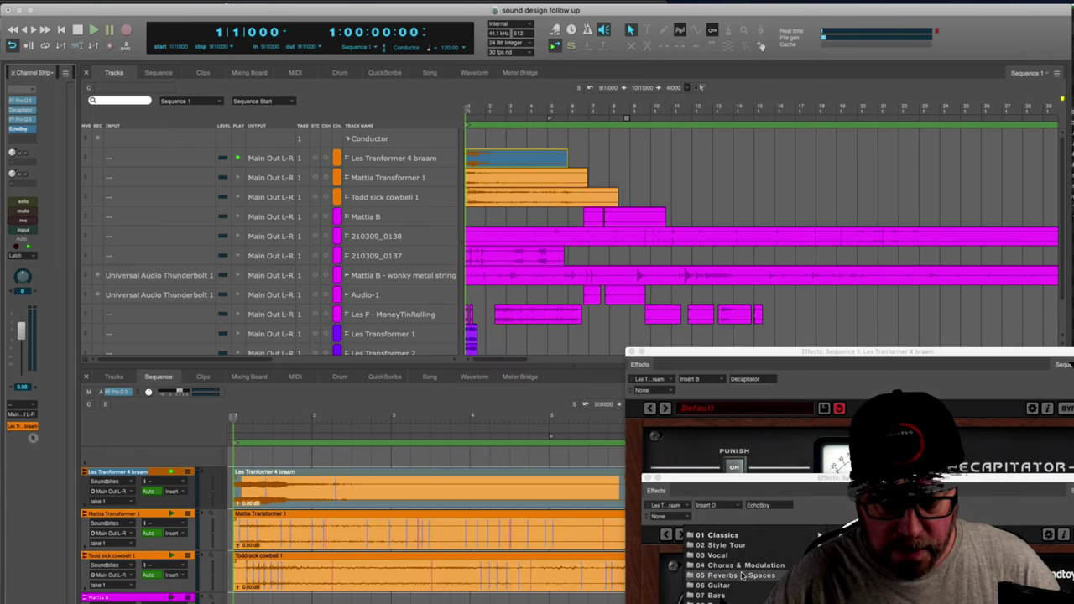
pyautogui.click(873, 575)
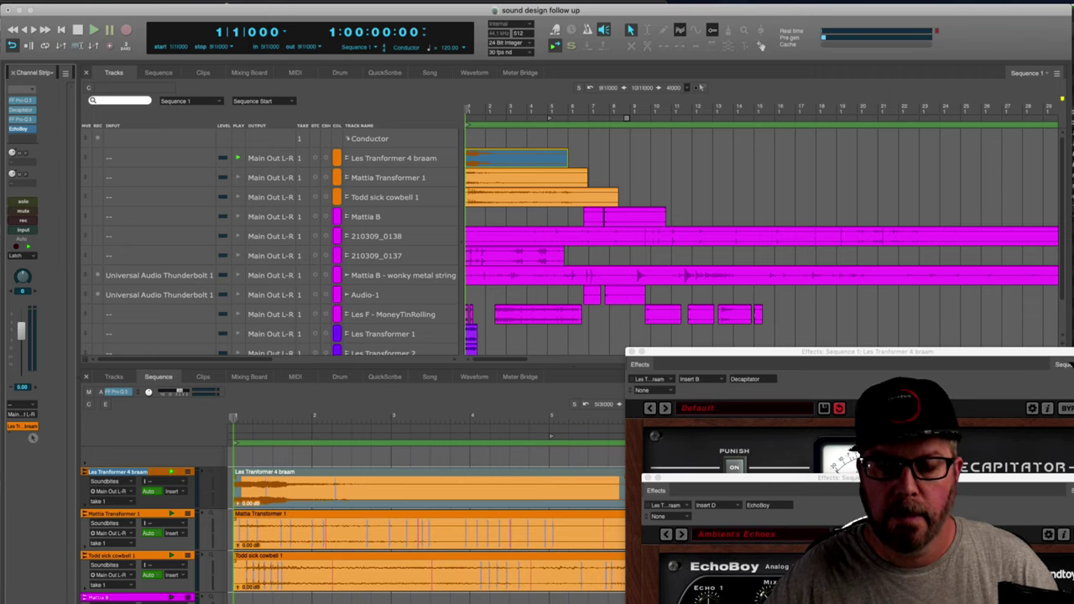
pyautogui.press('space')
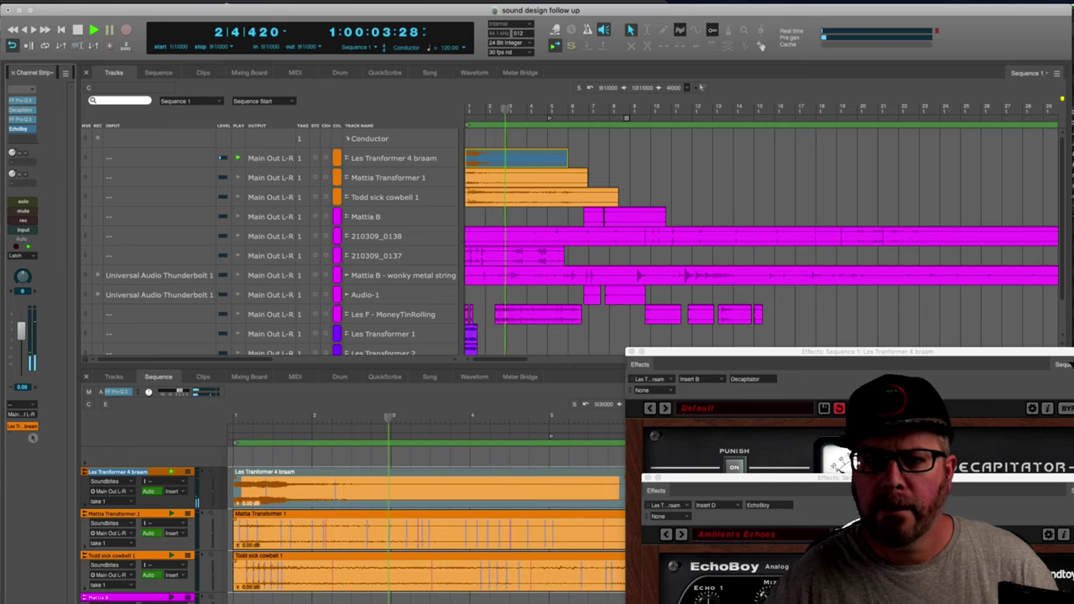
# Stop playback and add another Soundtoys EchoBoy to insert E of the Les Tranformer 4 braam track.
pyautogui.press('space')
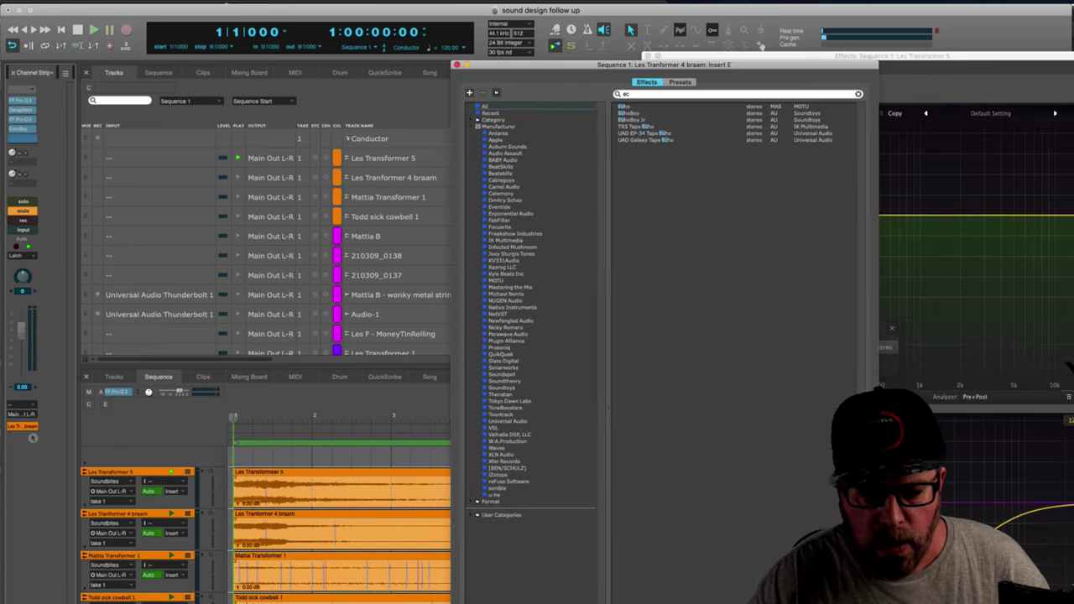
pyautogui.click(650, 113)
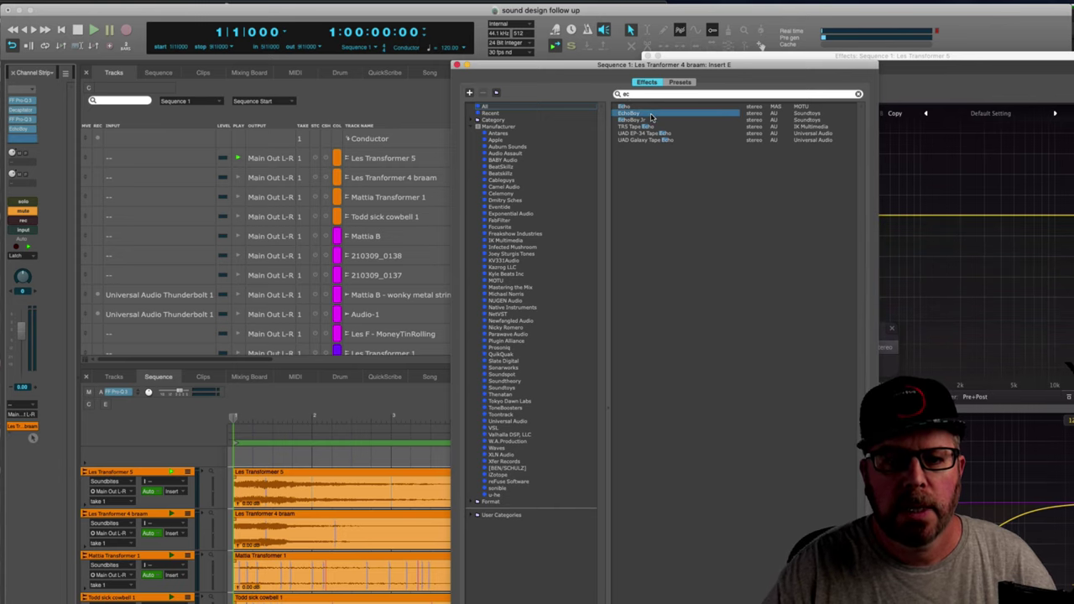
pyautogui.doubleClick(649, 114)
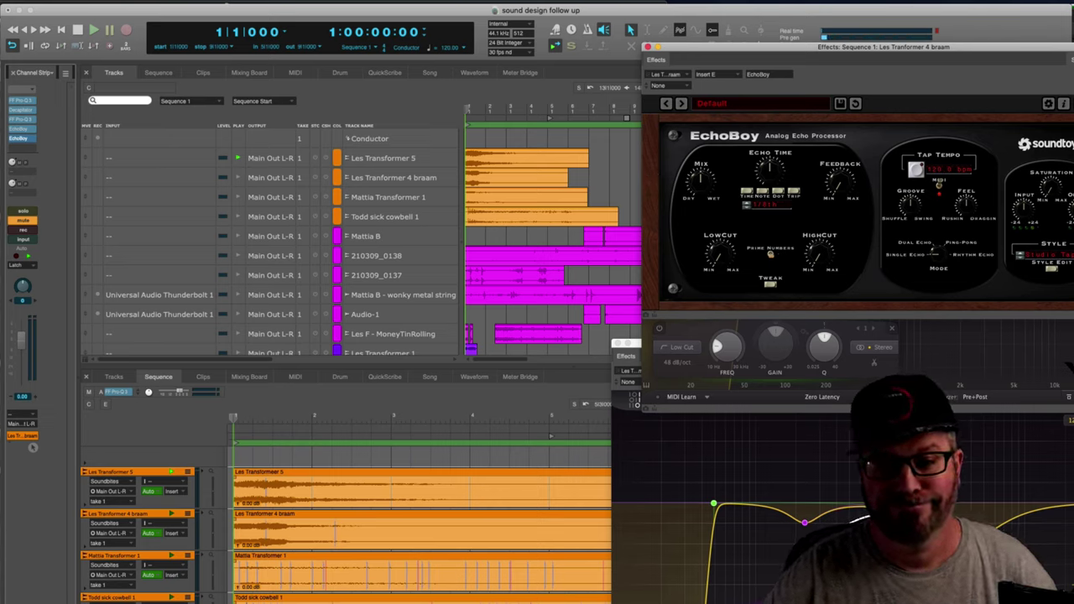
# Audition the Les Transformer 5 track from the sequence start.
pyautogui.click(989, 15)
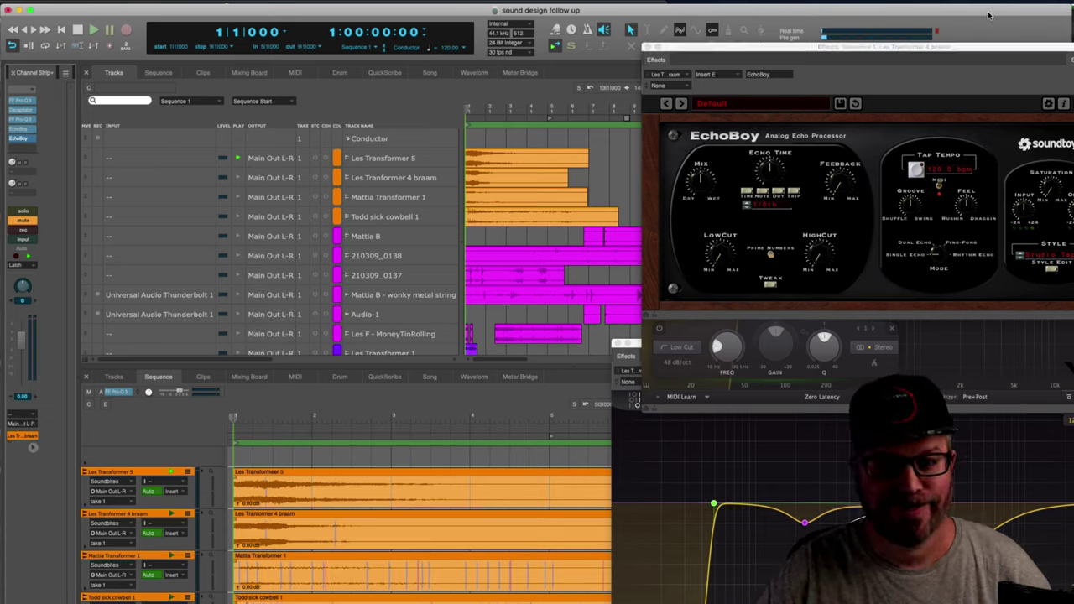
pyautogui.click(340, 2)
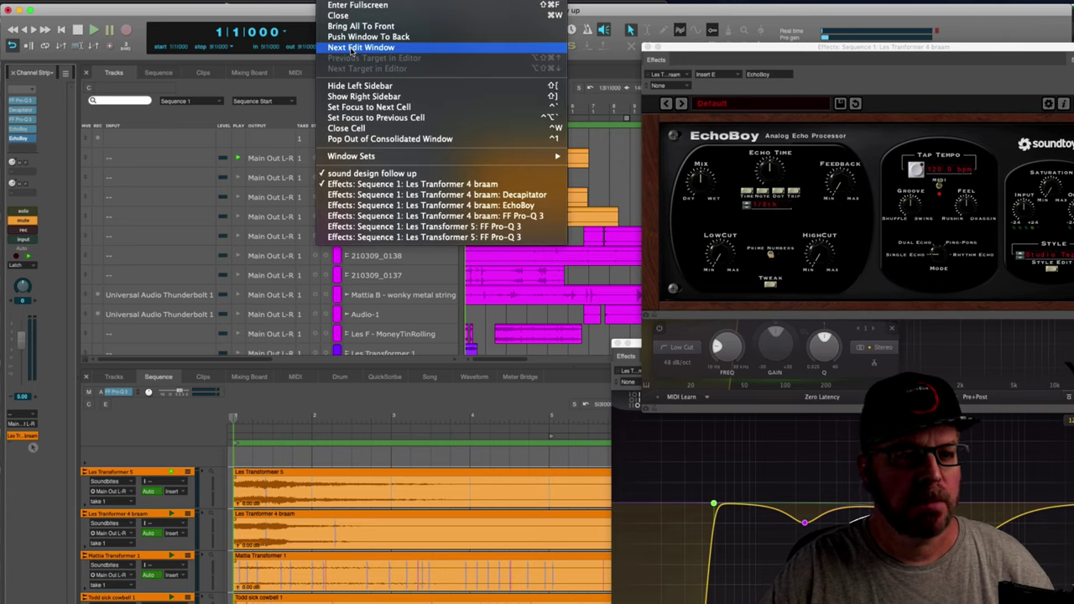
pyautogui.click(346, 5)
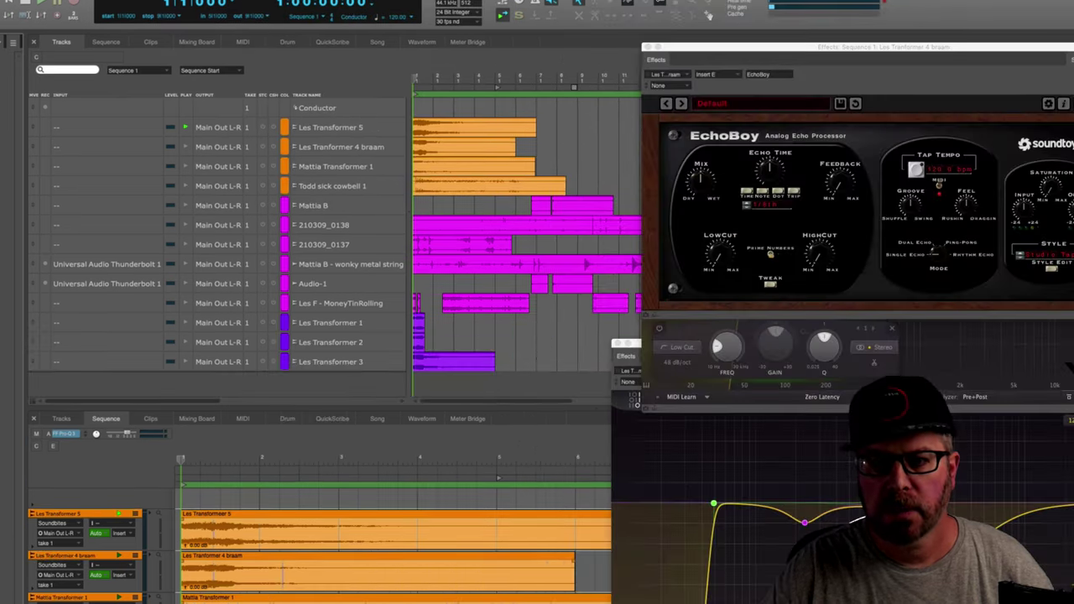
pyautogui.press('space')
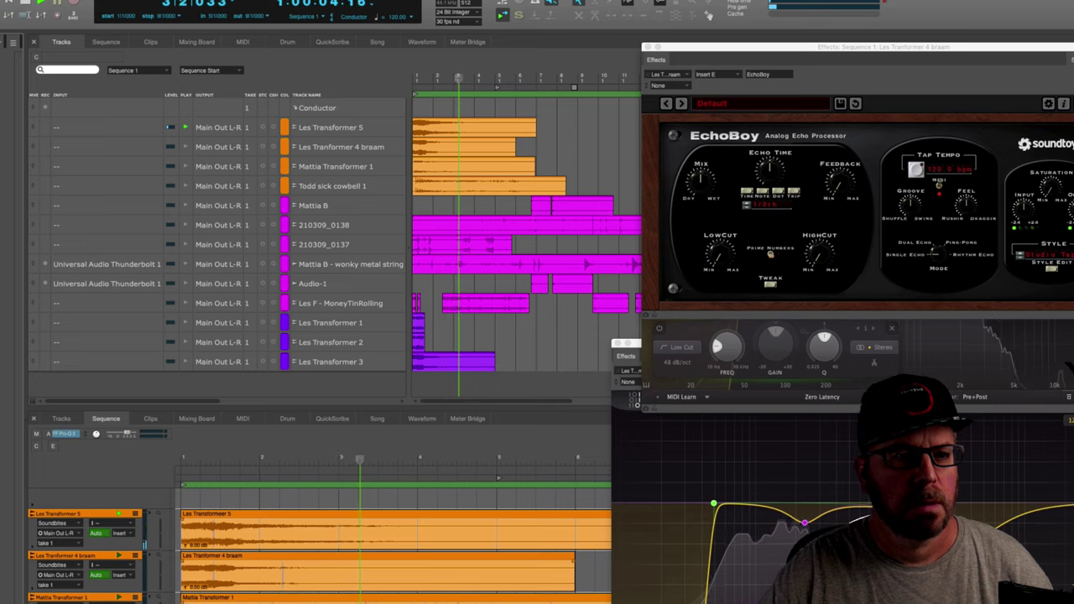
pyautogui.press('space')
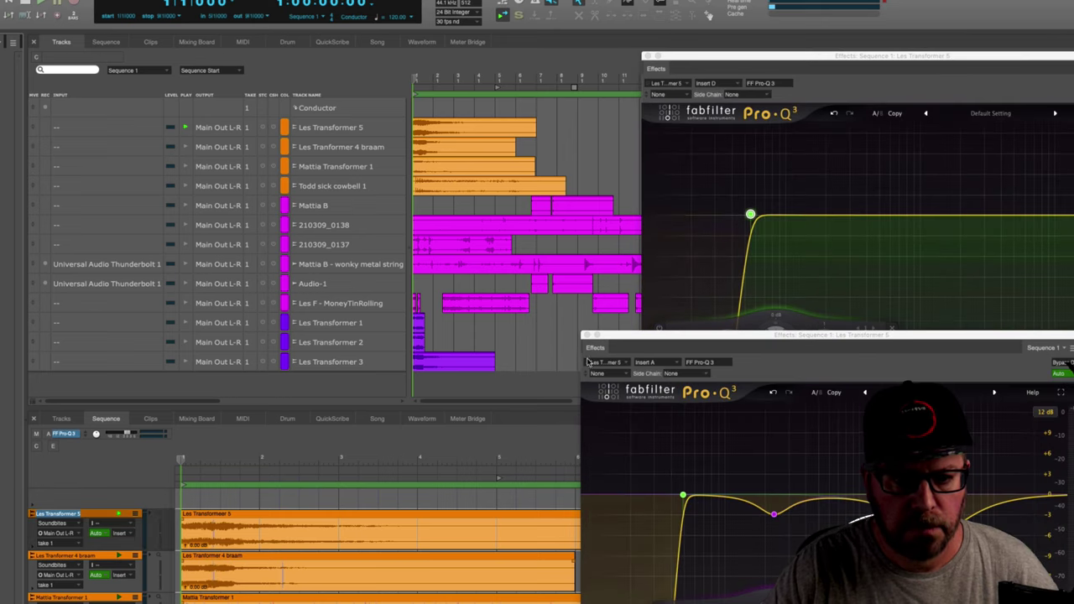
# Close the open effect windows of the Les Transformer 5 and braam tracks.
pyautogui.click(586, 336)
pyautogui.click(646, 58)
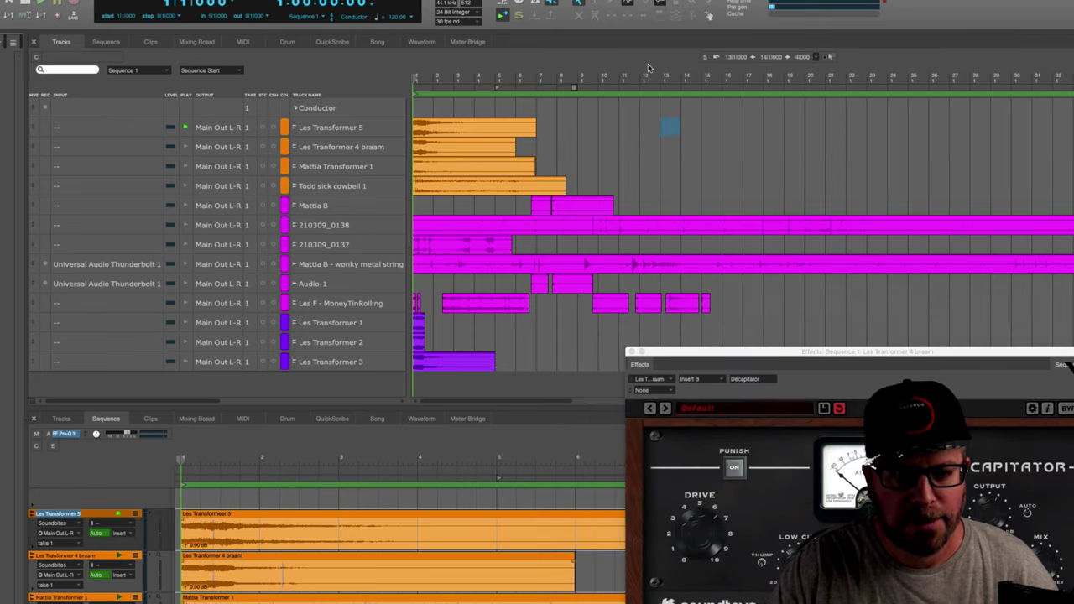
pyautogui.click(631, 352)
pyautogui.click(659, 394)
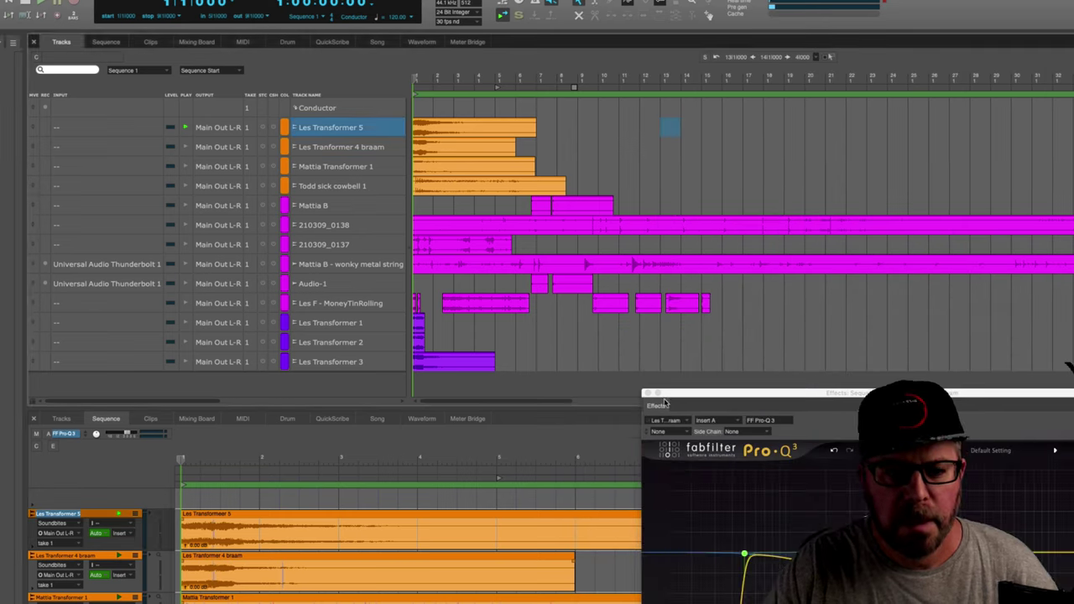
pyautogui.click(648, 393)
pyautogui.moveTo(621, 145); pyautogui.dragTo(635, 158)
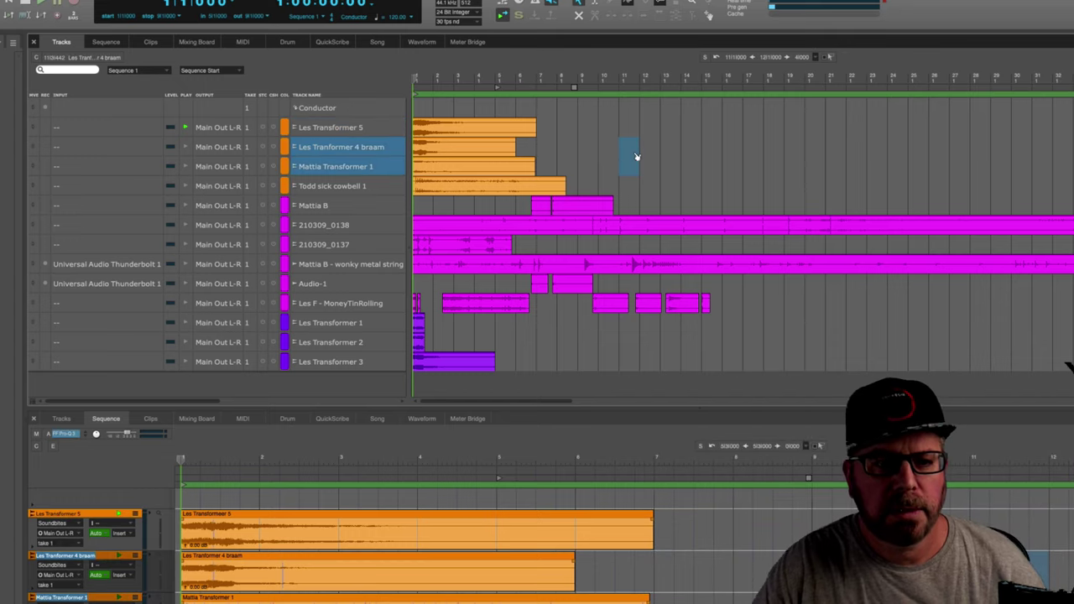
pyautogui.moveTo(561, 147); pyautogui.dragTo(573, 167)
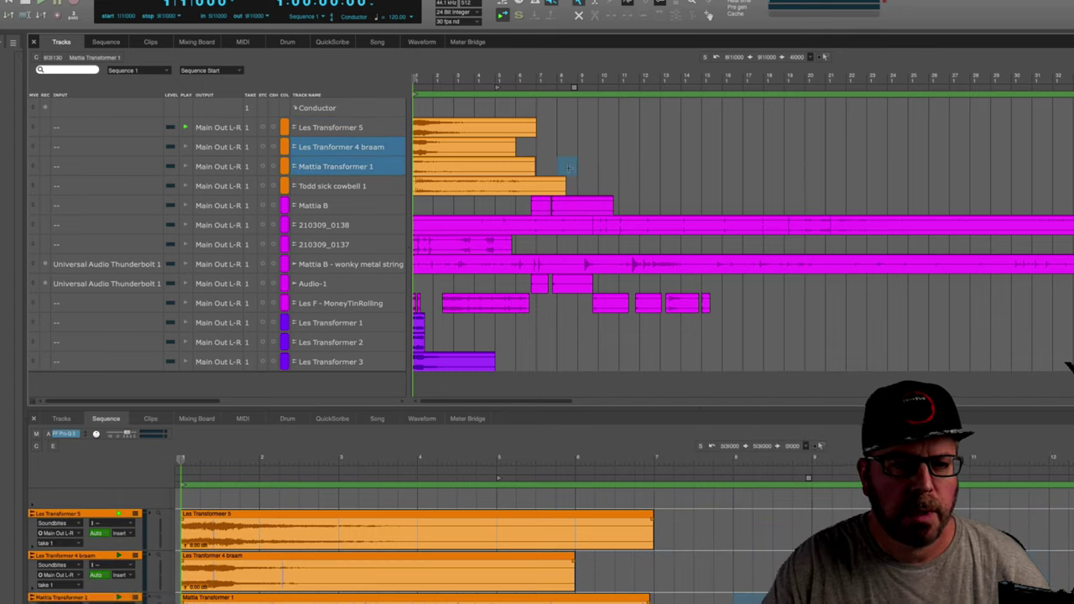
pyautogui.click(529, 127)
pyautogui.click(600, 130)
pyautogui.click(461, 127)
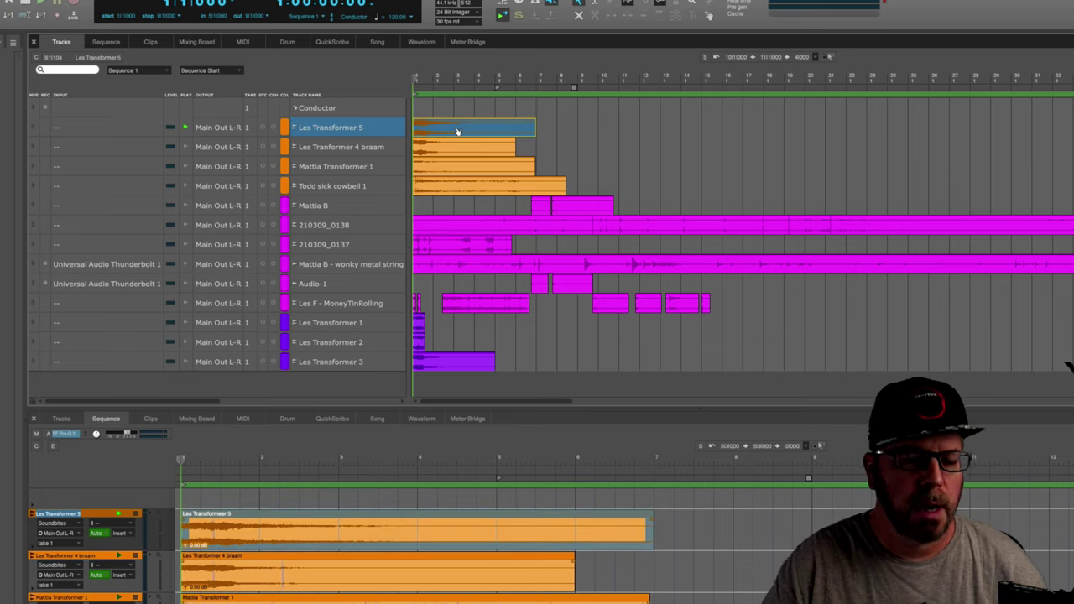
pyautogui.click(577, 139)
# Open the Pro-Q 3 on insert A of Les Transformer 5, bypass it and audition the track.
pyautogui.click(463, 129)
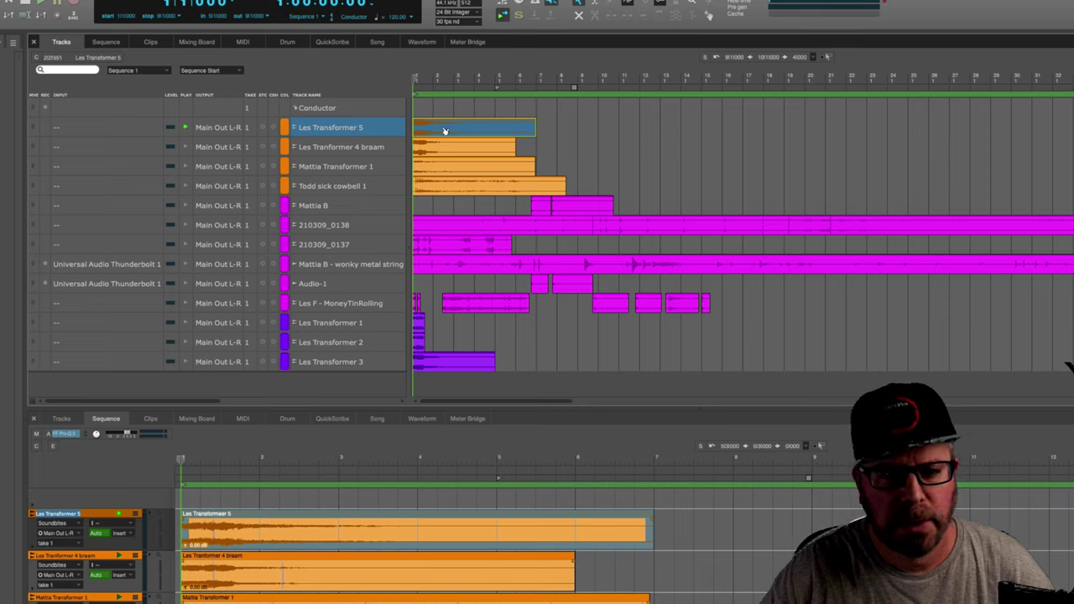
pyautogui.hotkey('shift', 'f')
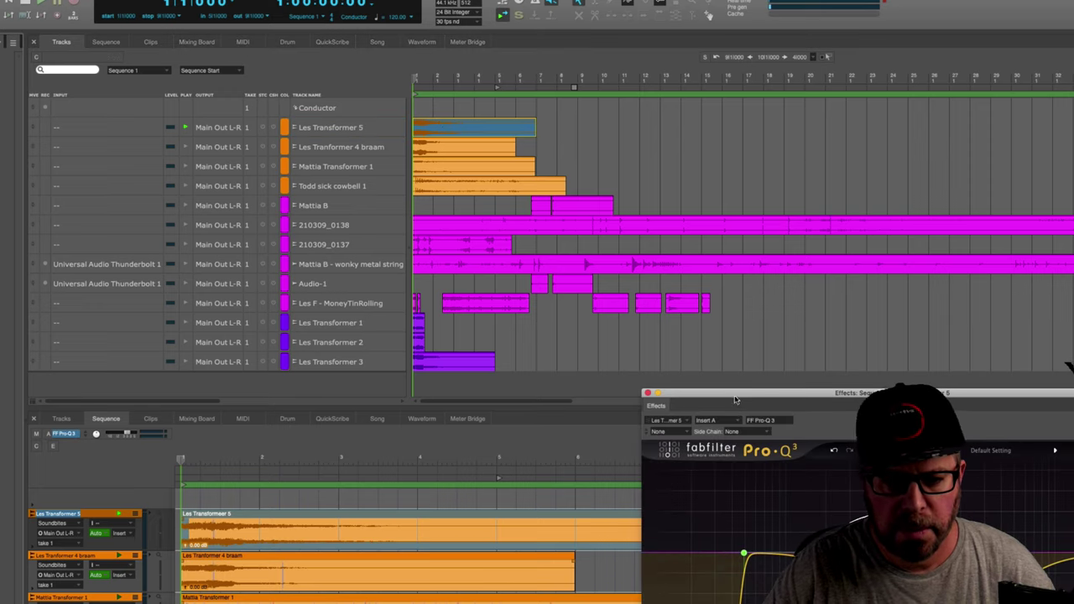
pyautogui.moveTo(735, 400); pyautogui.dragTo(560, 314)
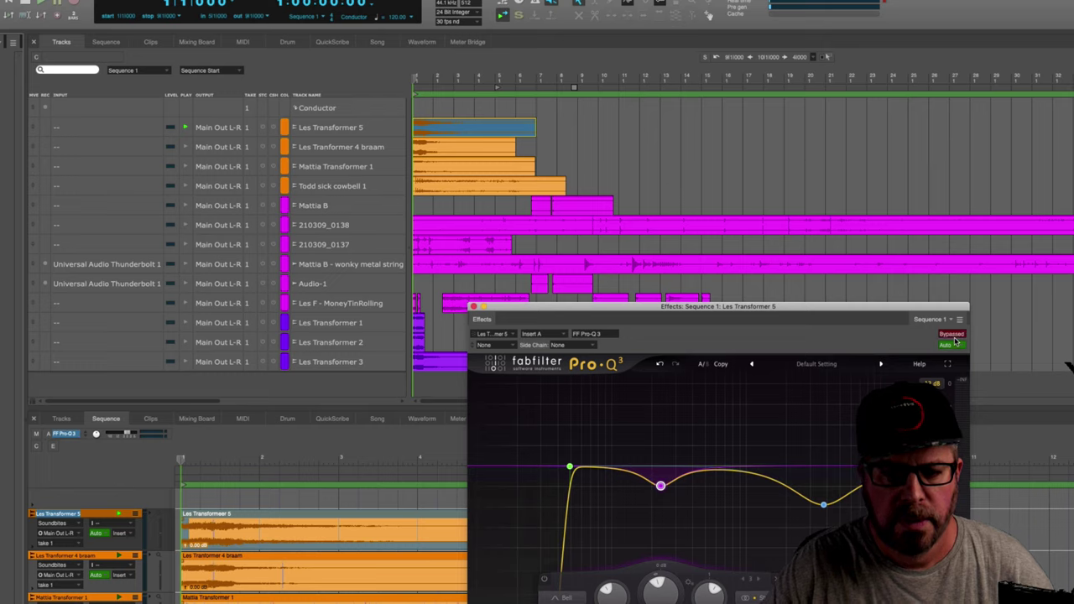
pyautogui.press('space')
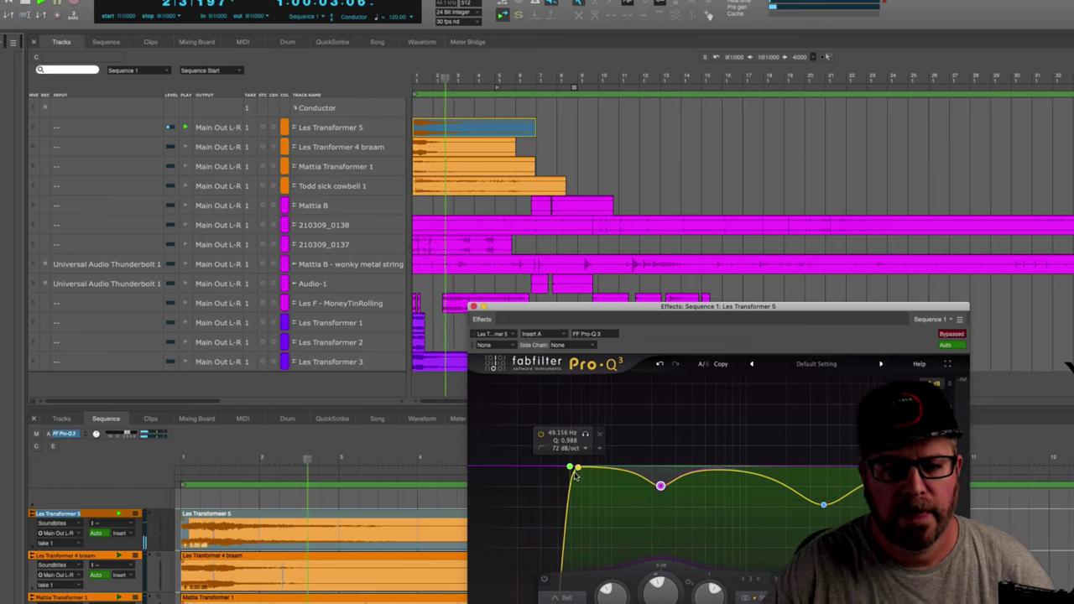
pyautogui.press('space')
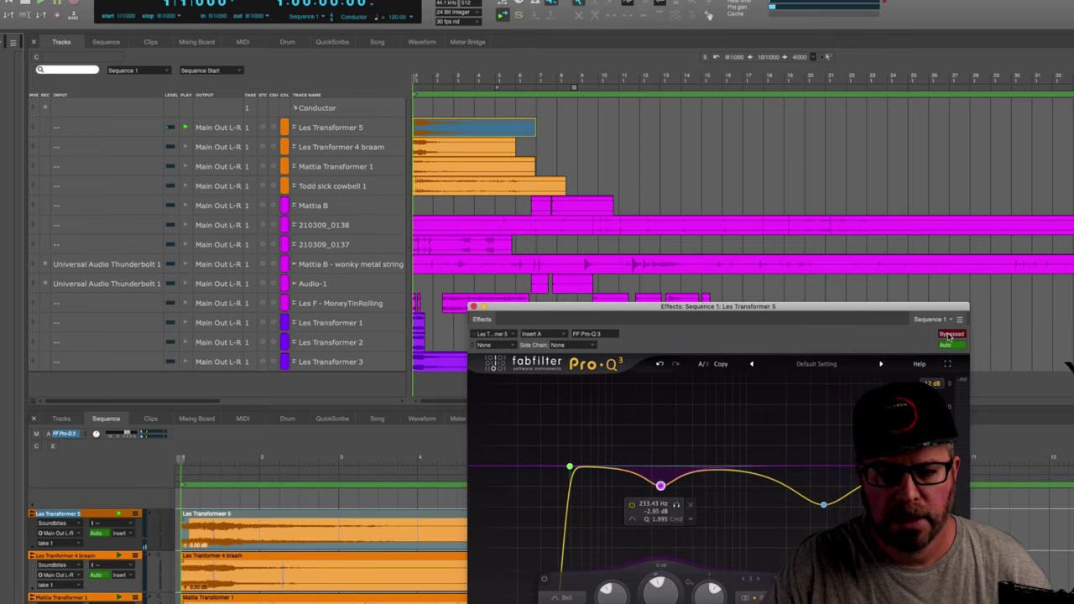
# With the insert A EQ active, turn its upper bell into a narrow boost of 3.56 dB at about 3190 Hz, Q 7.214, while auditioning.
pyautogui.moveTo(823, 504); pyautogui.dragTo(785, 457)
pyautogui.press('space')
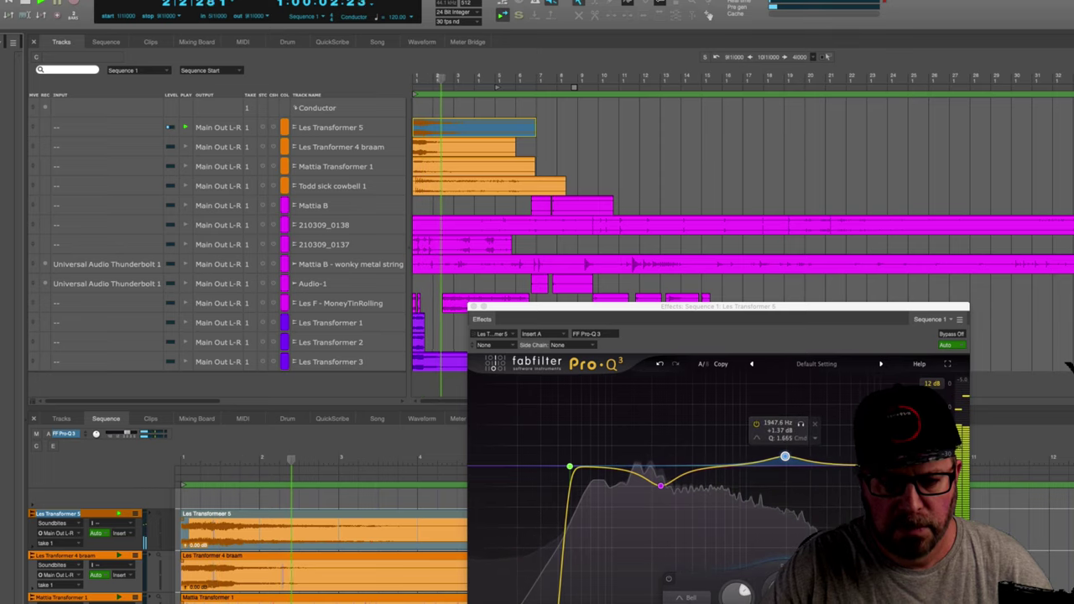
pyautogui.moveTo(844, 590); pyautogui.dragTo(858, 516)
pyautogui.press('space')
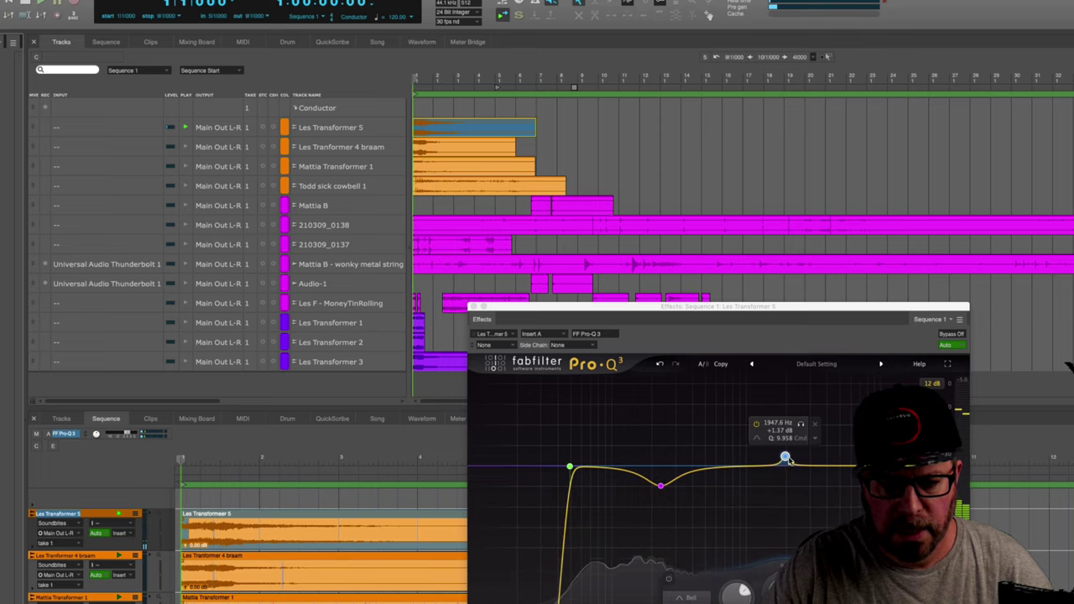
pyautogui.press('space')
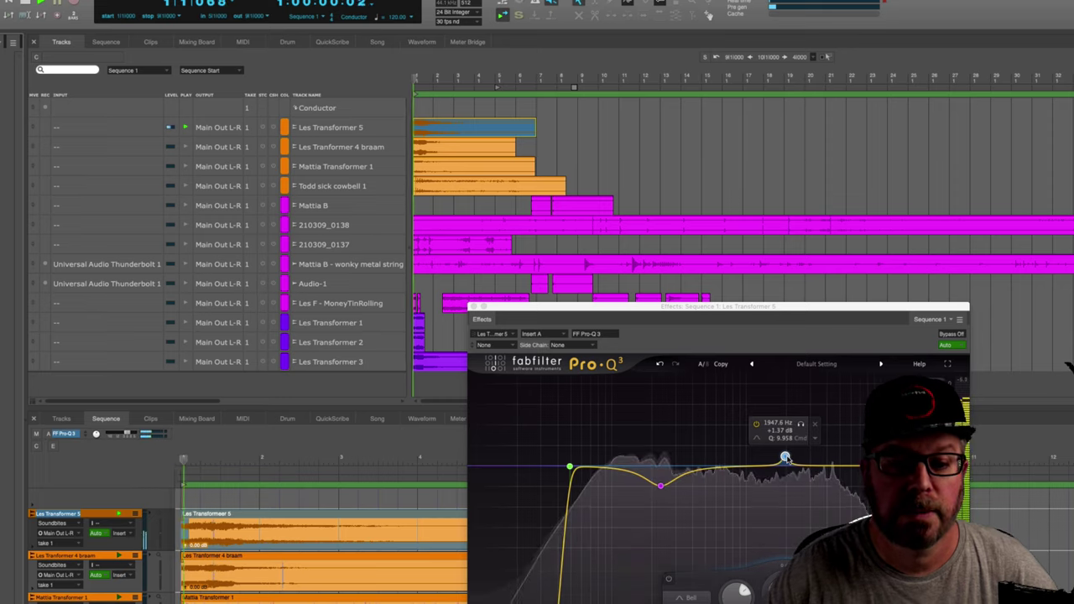
pyautogui.moveTo(785, 458); pyautogui.dragTo(816, 445)
pyautogui.press('space')
pyautogui.press('space')
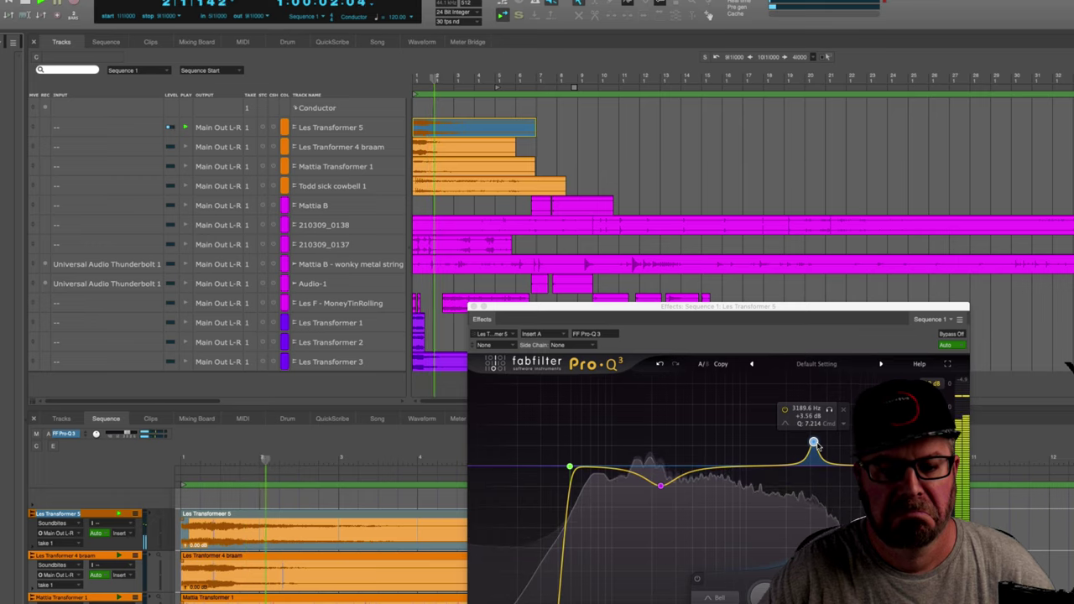
pyautogui.press('space')
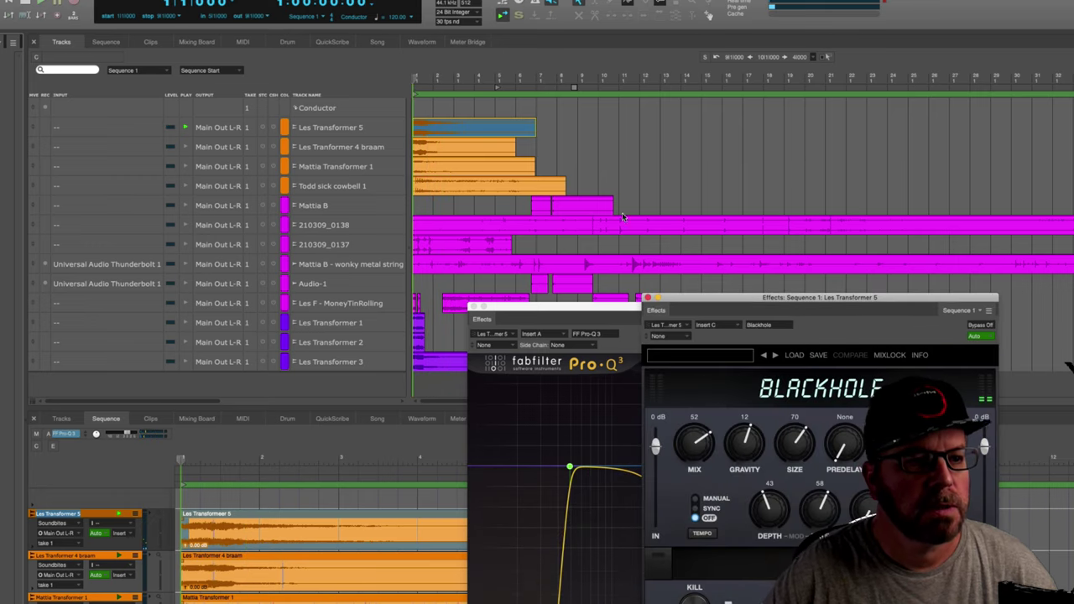
# Compare Les Transformer 5 with the Blackhole reverb on insert C bypassed and active.
pyautogui.moveTo(735, 299); pyautogui.dragTo(692, 286)
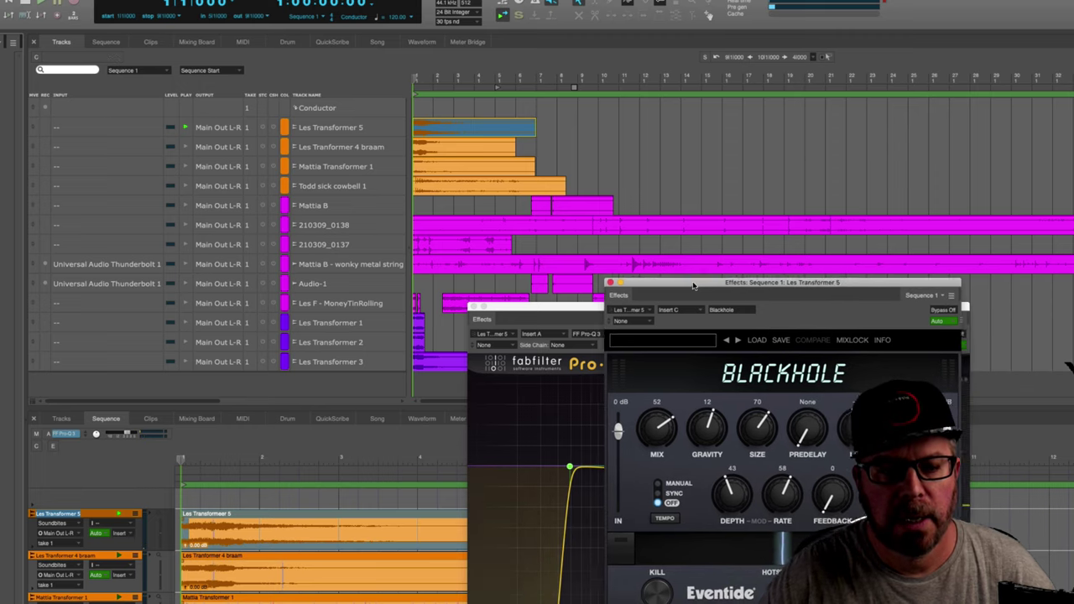
pyautogui.click(938, 309)
pyautogui.press('space')
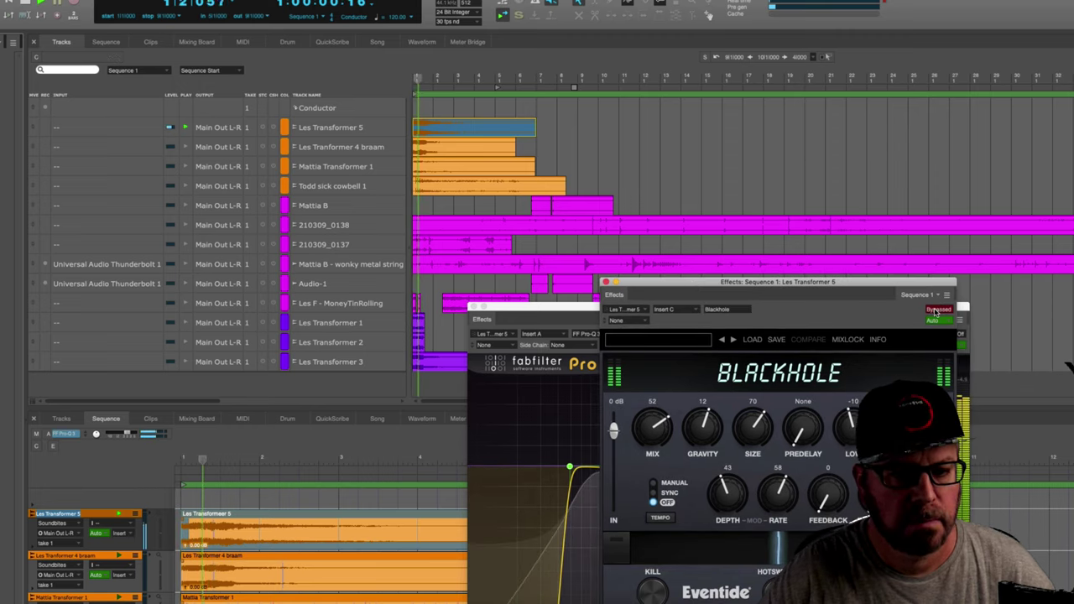
pyautogui.press('space')
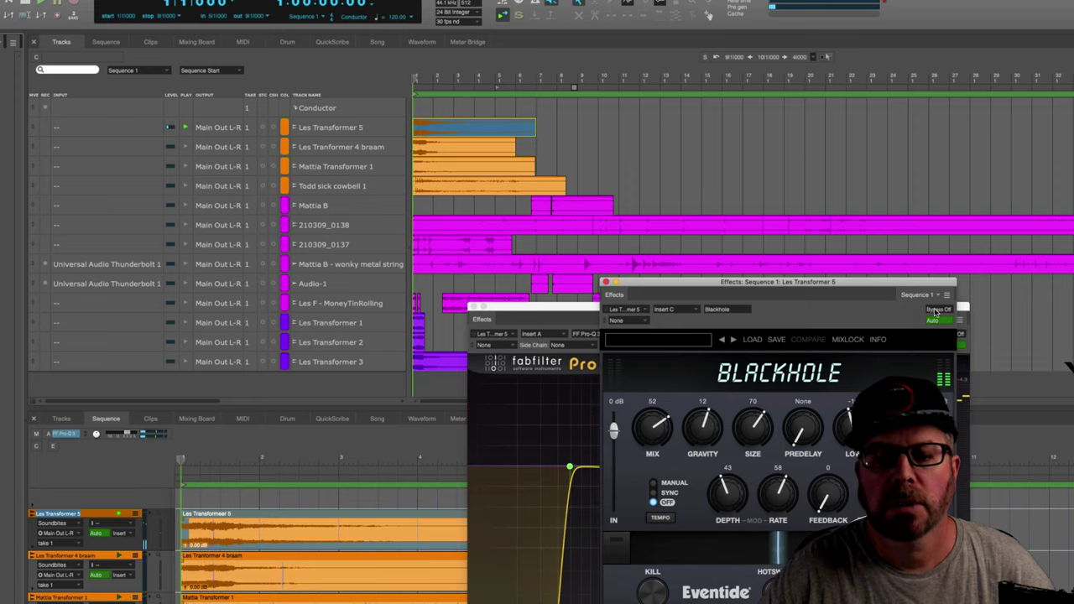
pyautogui.press('space')
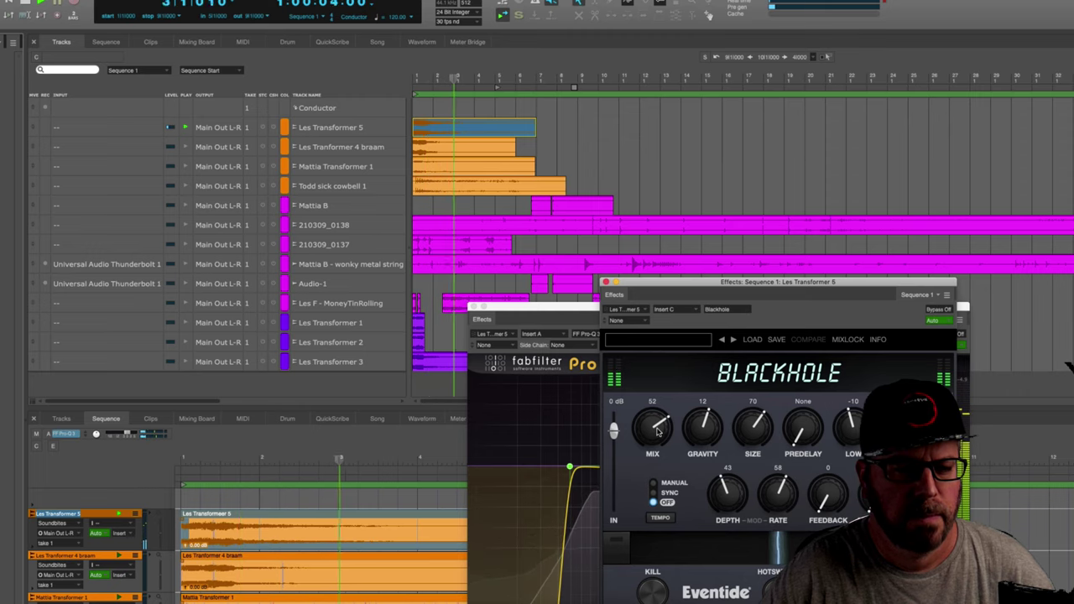
pyautogui.press('space')
# Audition the track through the Pro-Q 3 on insert D and set its low cut to about 51 Hz.
pyautogui.press('space')
pyautogui.press('space')
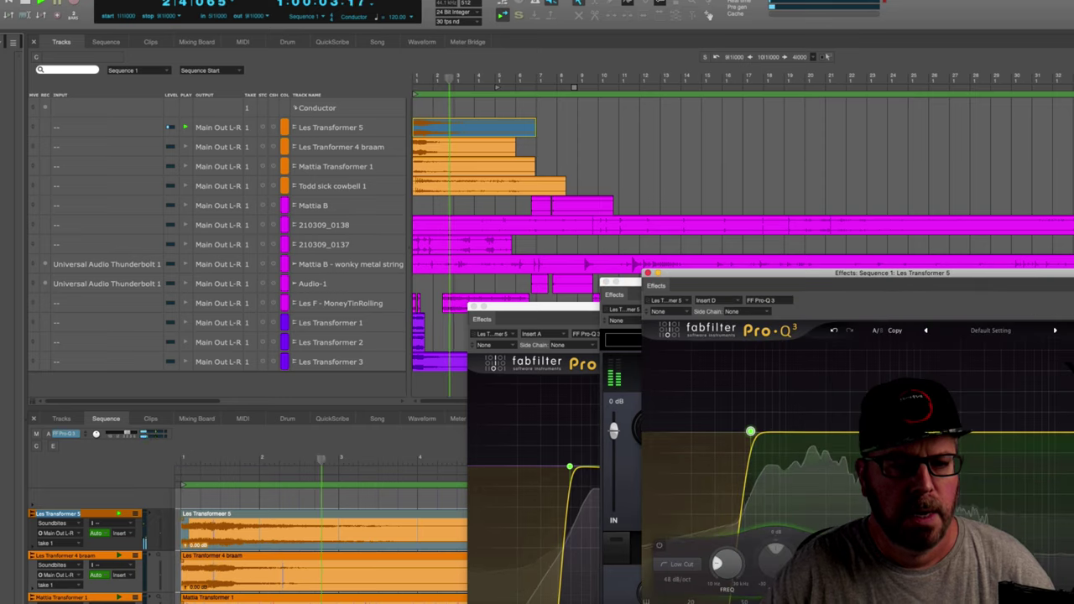
pyautogui.press('space')
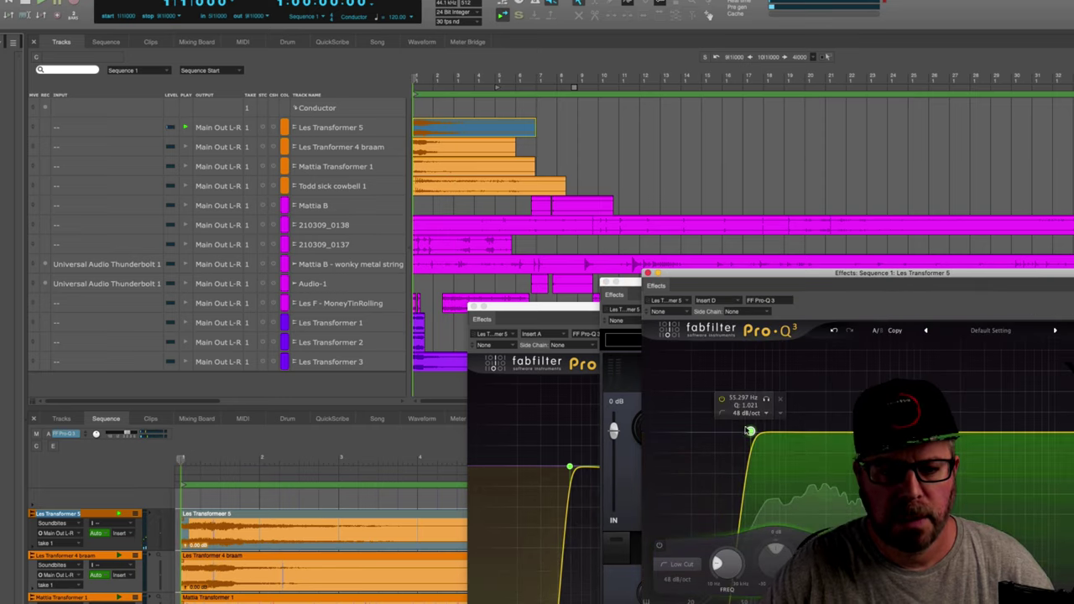
pyautogui.press('space')
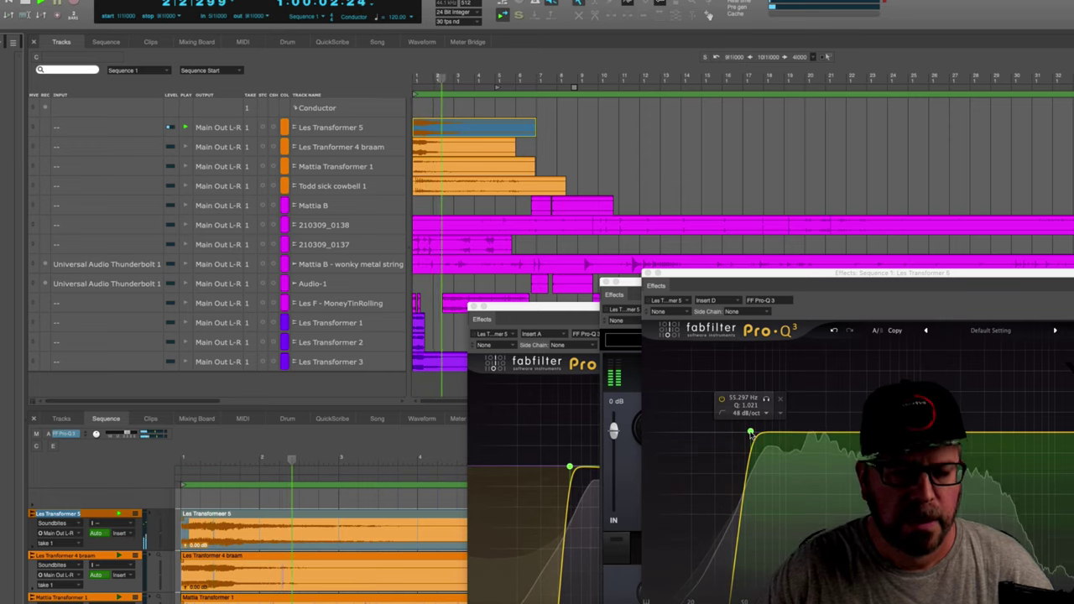
pyautogui.press('space')
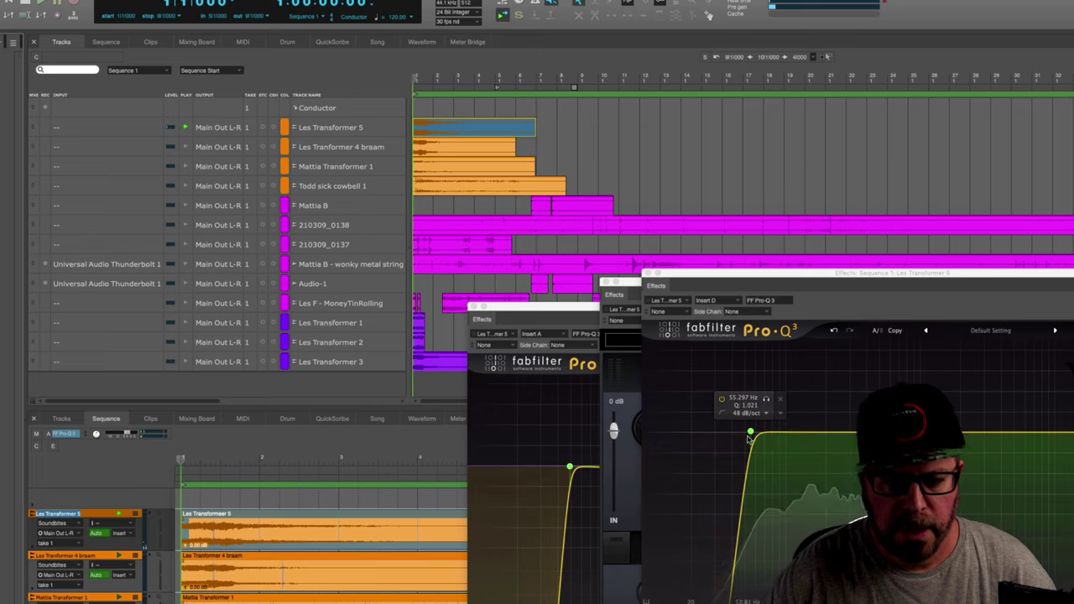
pyautogui.moveTo(750, 432); pyautogui.dragTo(746, 435)
pyautogui.press('space')
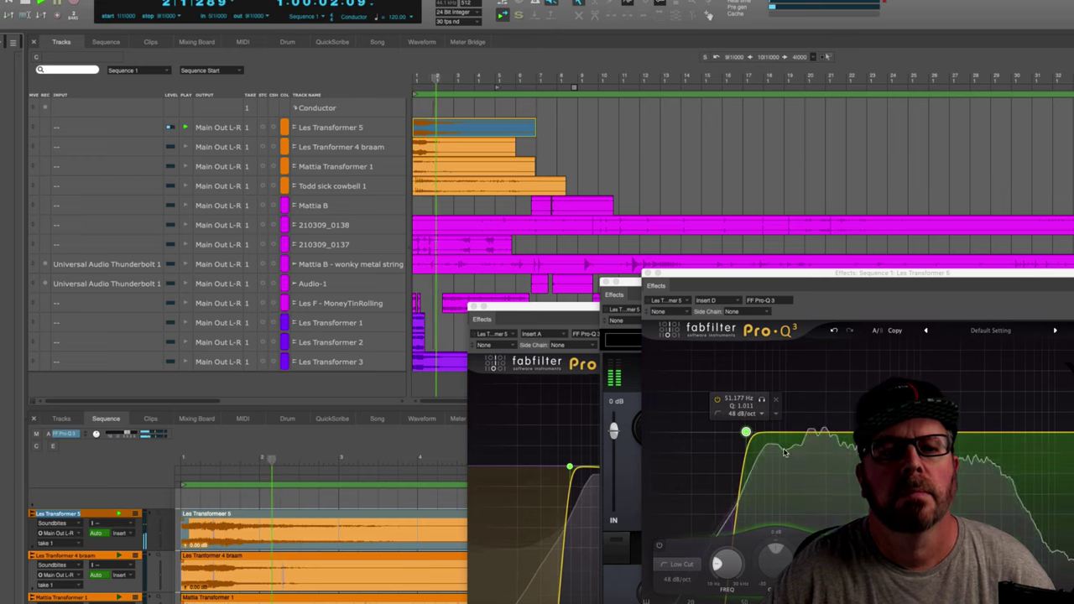
# Select Les Transformer 5 from bar 1 to bar 7 and bounce it to disk as Les Transformeer 6 Braaaam.
pyautogui.click(577, 118)
pyautogui.click(25, 0)
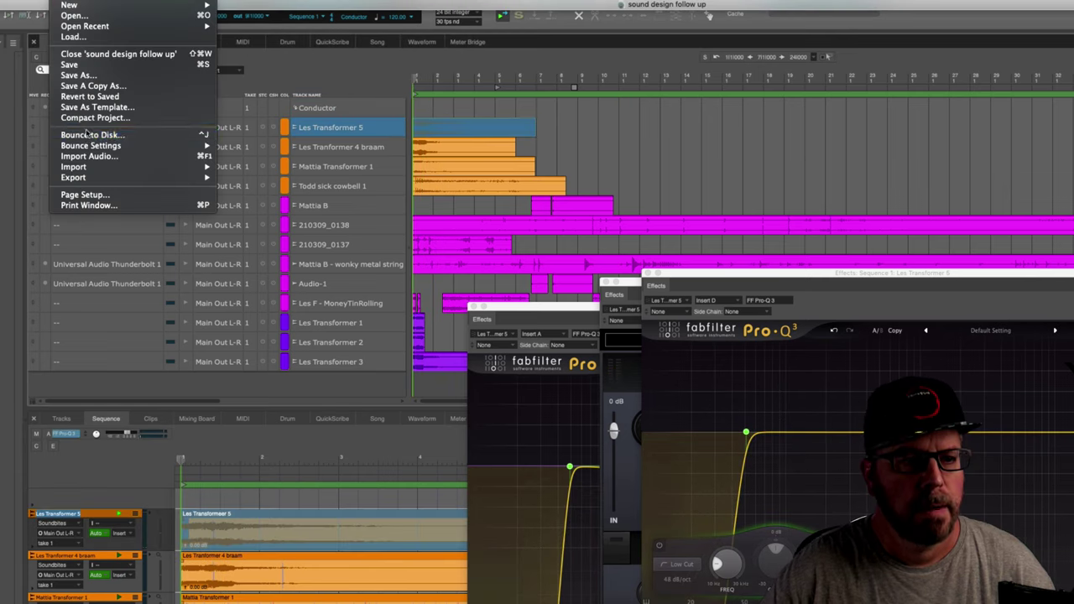
pyautogui.click(87, 136)
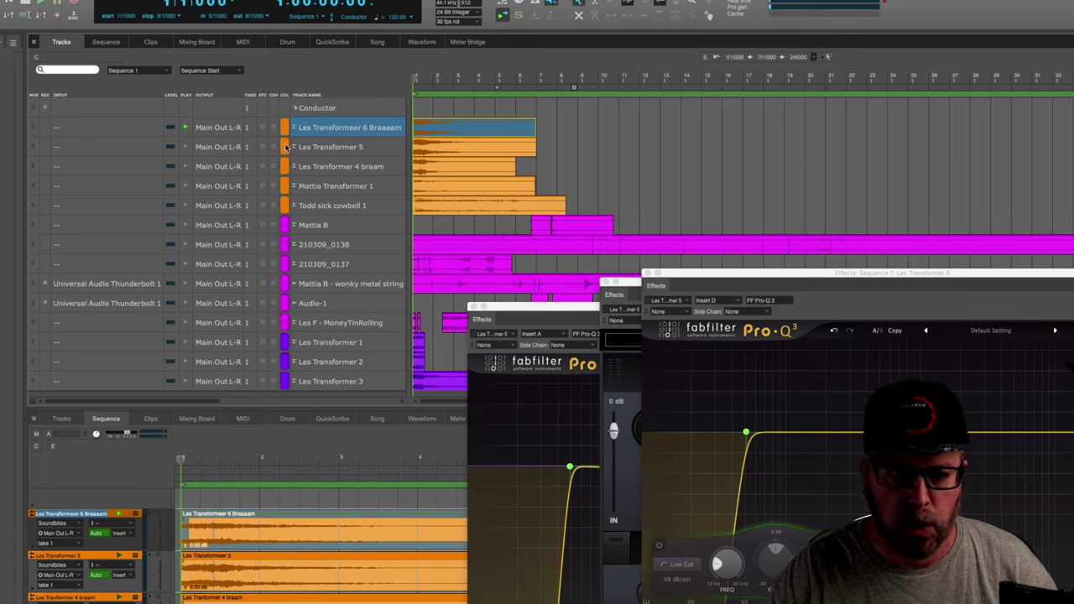
# Recolour the Les Transformer 5 and Les Tranformer 4 braam tracks purple.
pyautogui.click(286, 148)
pyautogui.click(288, 290)
pyautogui.click(285, 167)
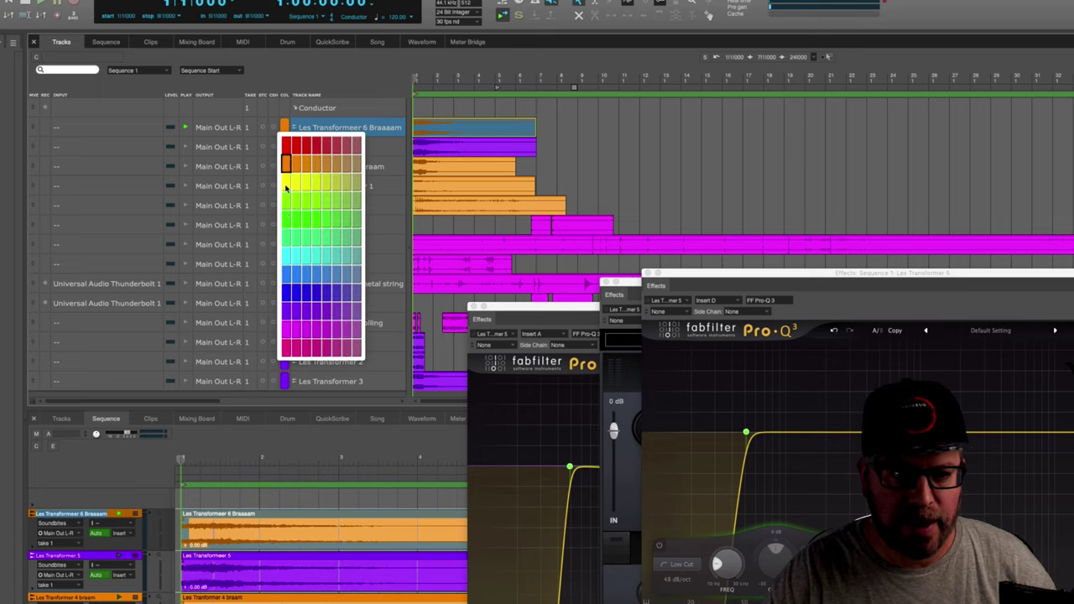
pyautogui.click(287, 311)
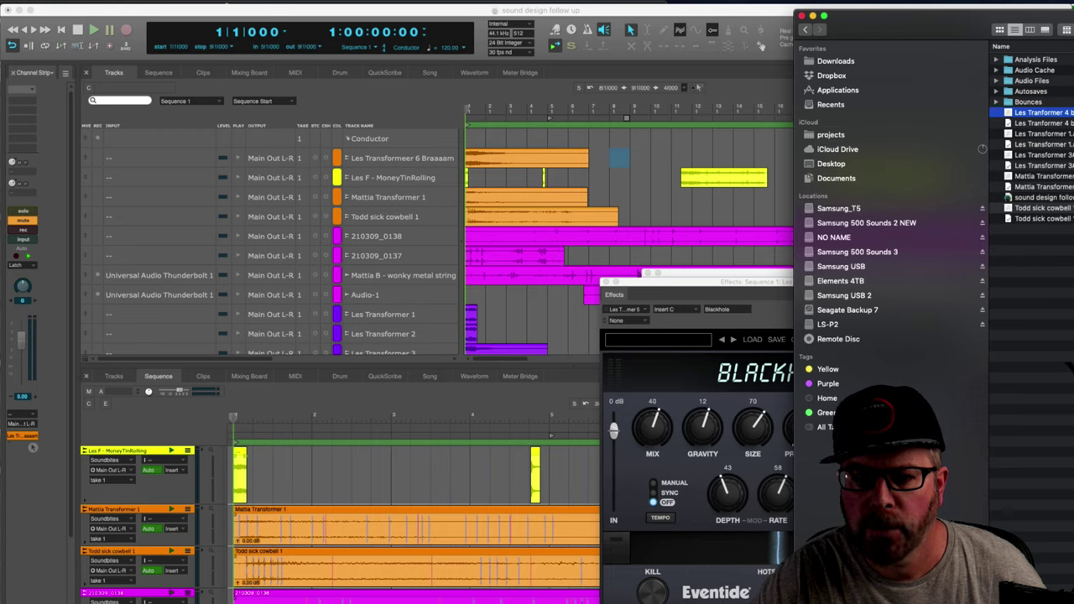
# Preview Mattia Transformer 1.aif from the project folder in Finder.
pyautogui.click(1041, 144)
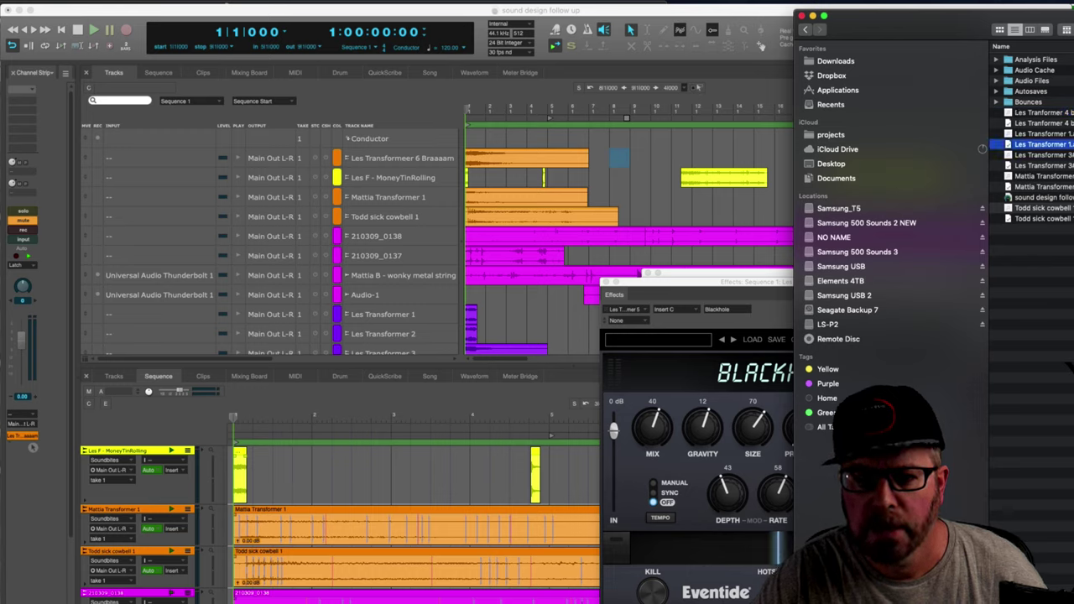
pyautogui.click(1041, 176)
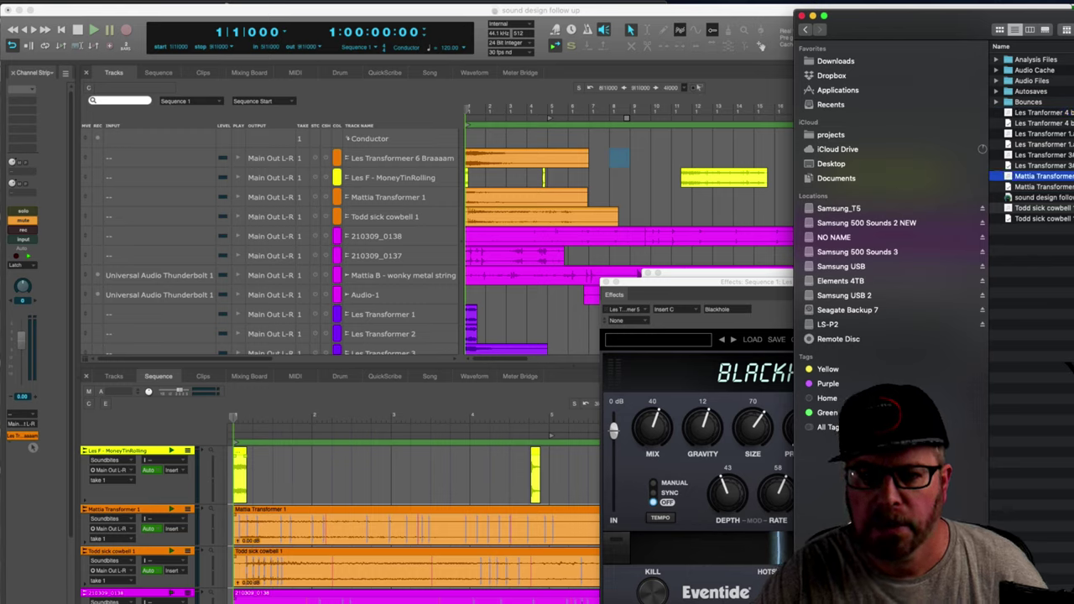
pyautogui.press('space')
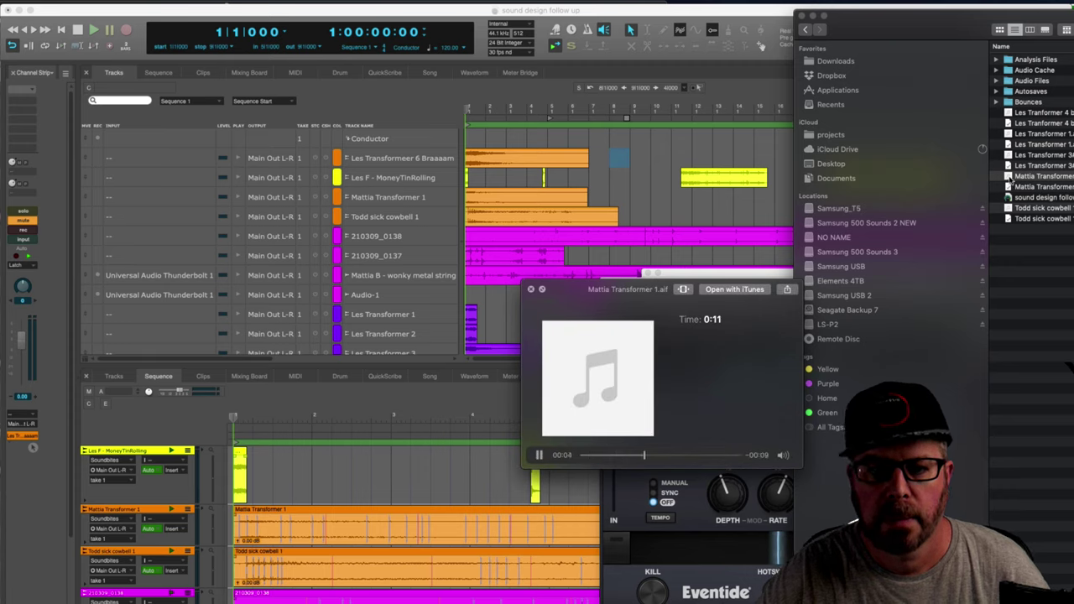
pyautogui.press('space')
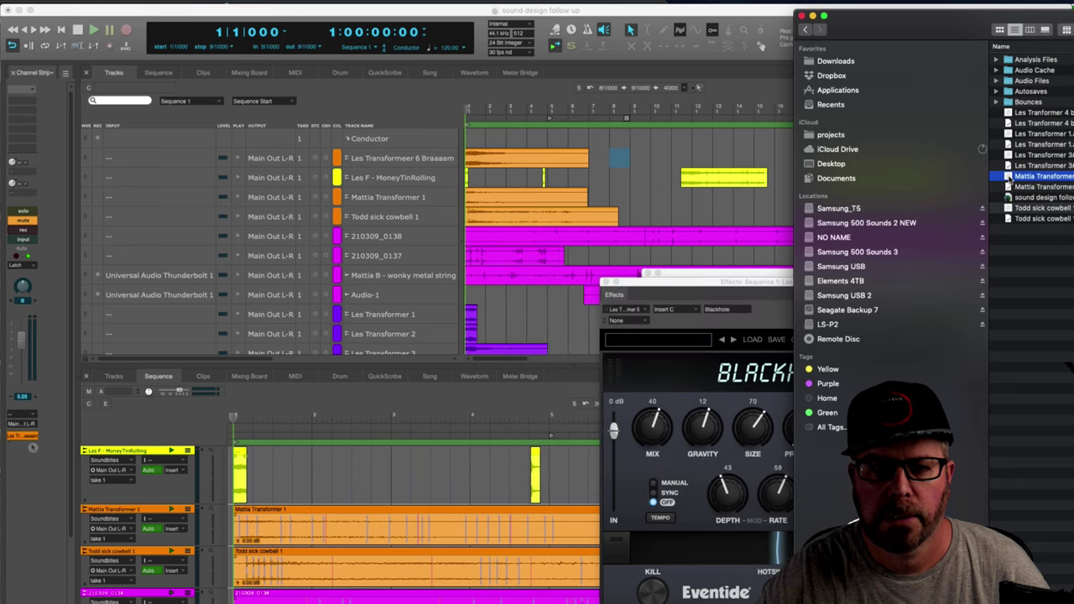
# Import Mattia Transformer 1.aif into the sequence as a new track, colour it green and play it back.
pyautogui.moveTo(998, 179); pyautogui.dragTo(186, 255)
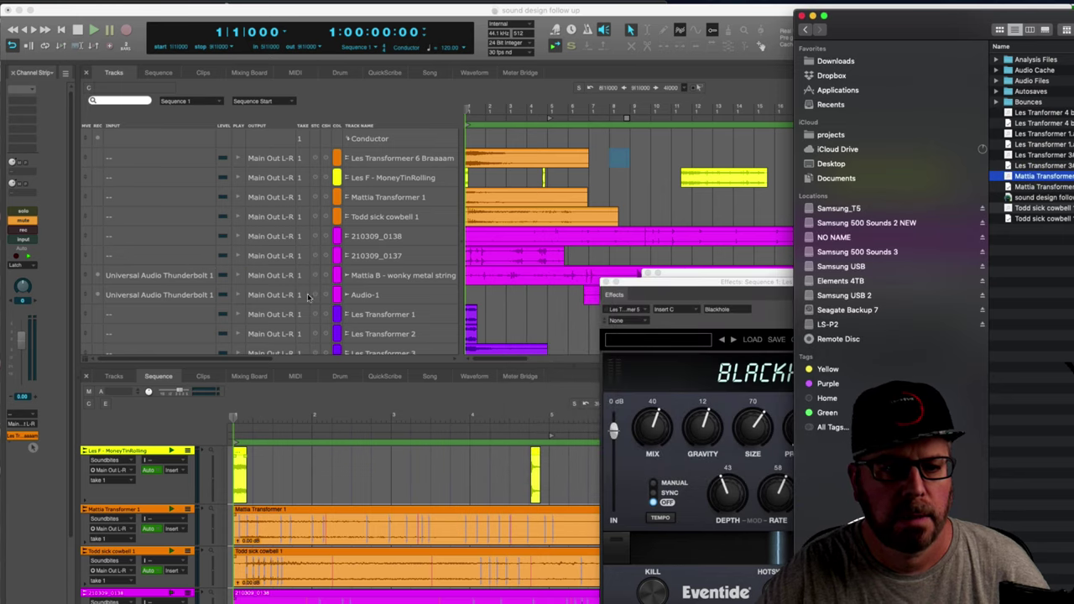
pyautogui.click(336, 339)
pyautogui.click(335, 388)
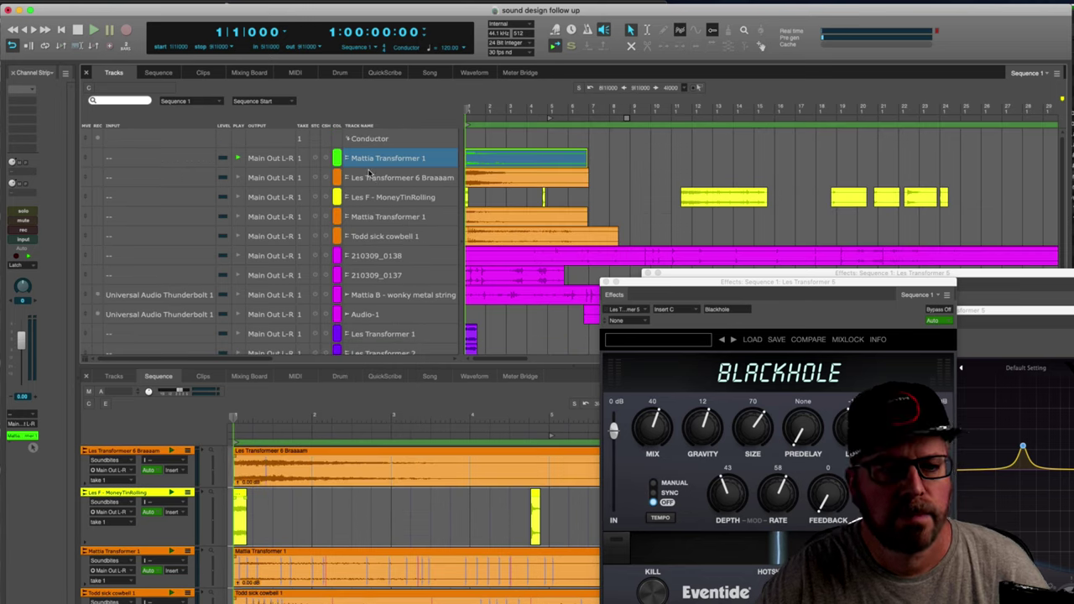
pyautogui.press('space')
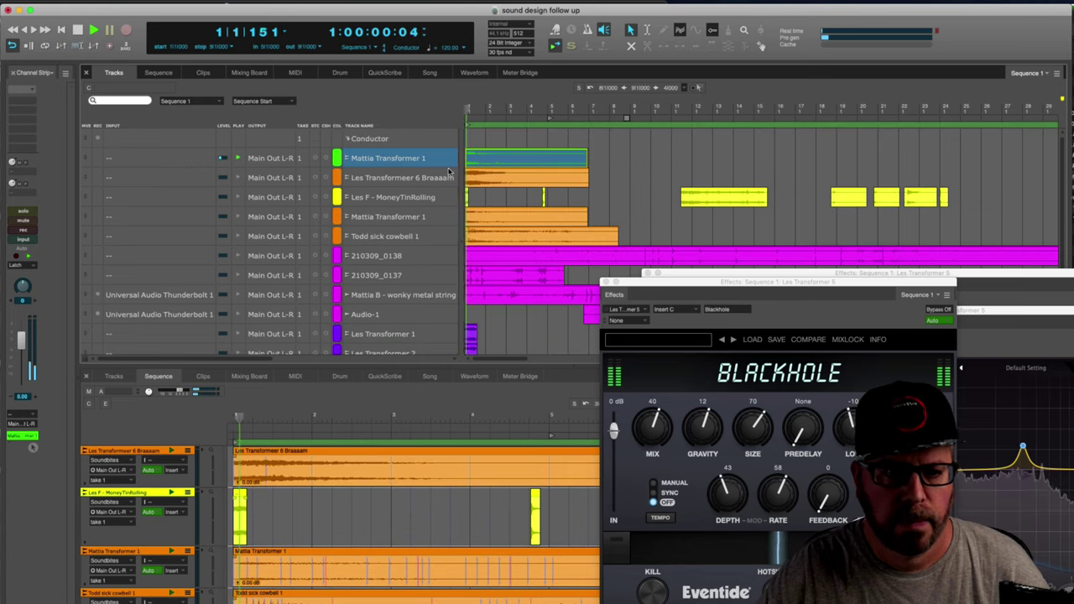
# Select the clip on the green Mattia Transformer 1 track and load Decapitator on its insert A.
pyautogui.doubleClick(495, 165)
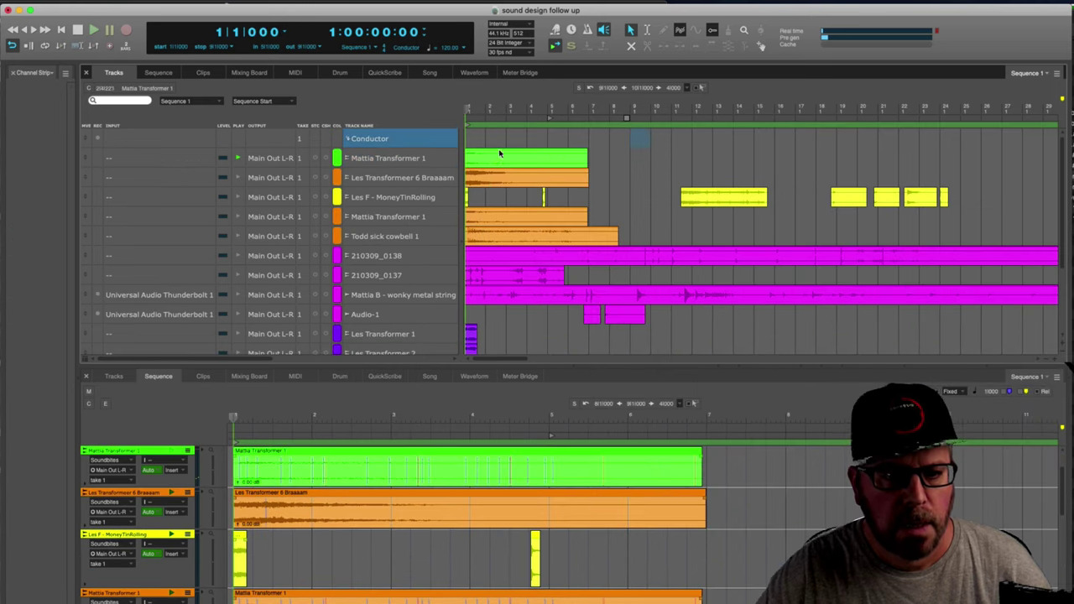
pyautogui.click(499, 154)
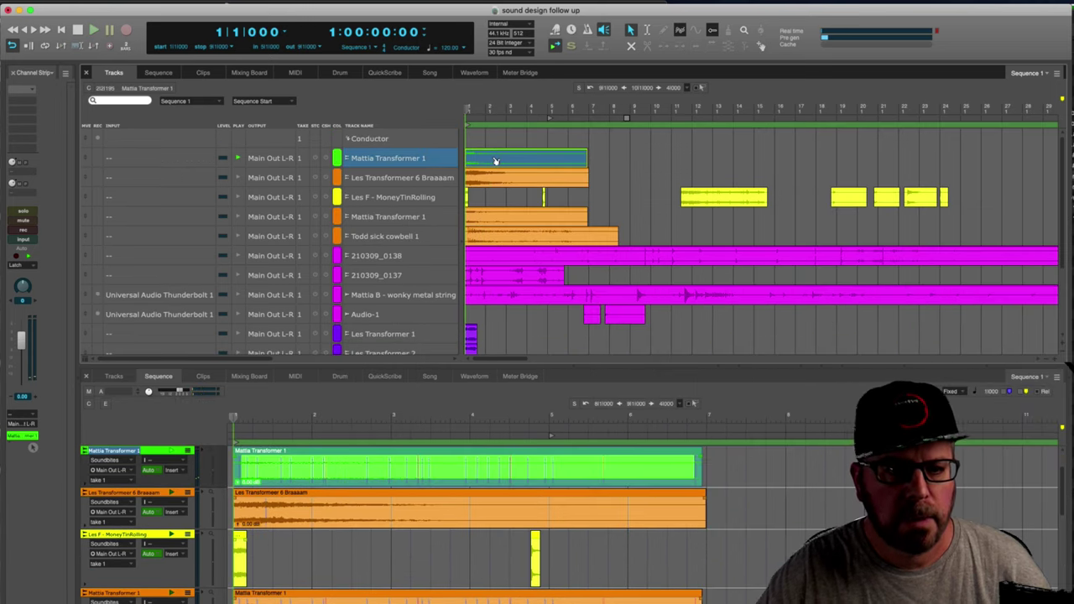
pyautogui.click(21, 102)
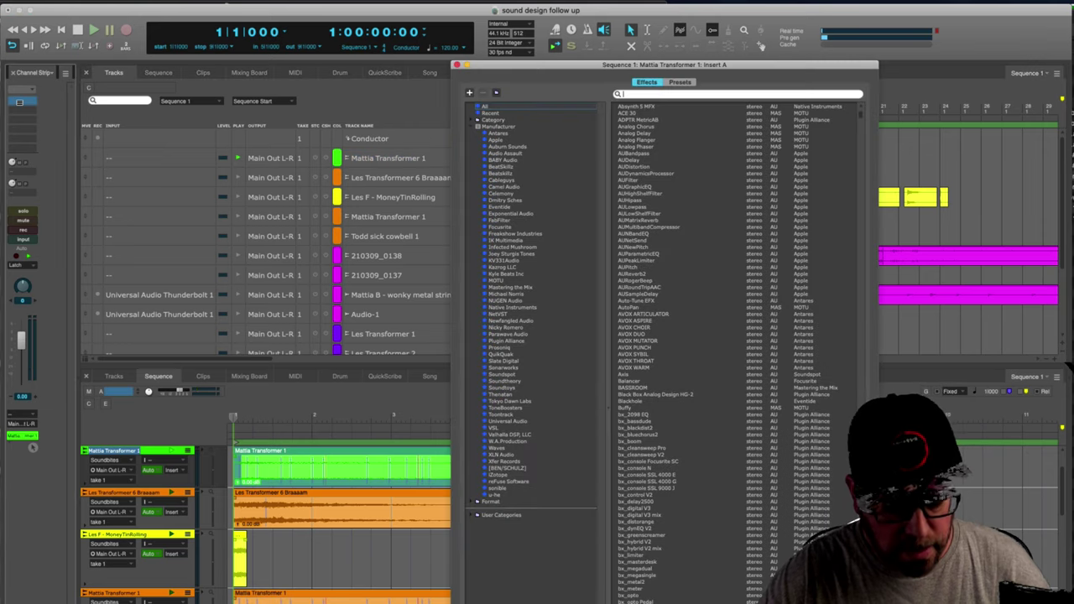
pyautogui.click(646, 95)
pyautogui.write('dec')
pyautogui.doubleClick(658, 107)
# Try Decapitator's Drive at 10 and with Punish switched on while auditioning the track.
pyautogui.press('space')
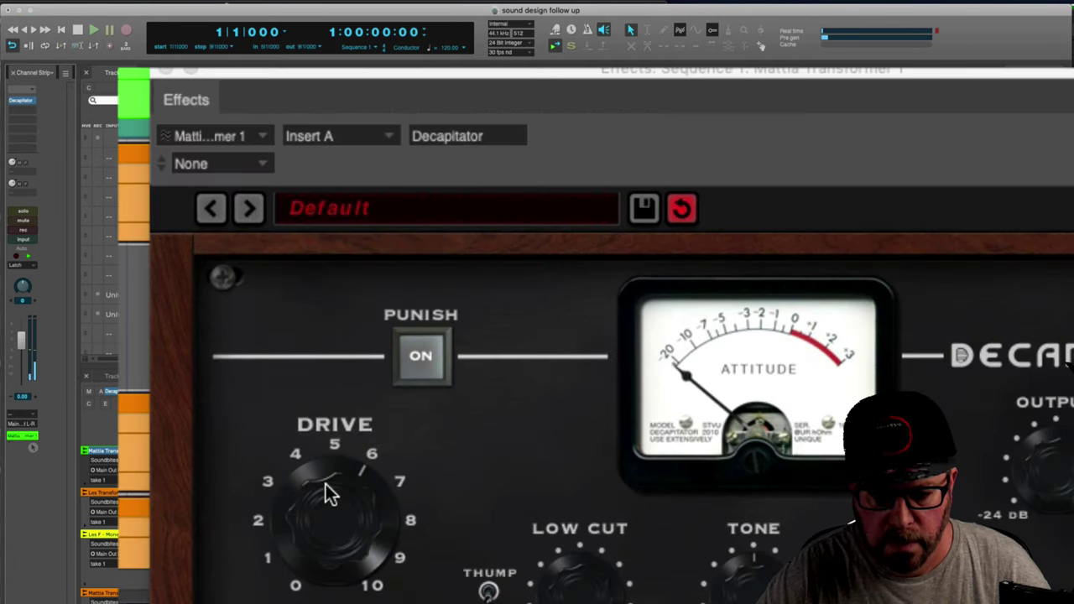
pyautogui.moveTo(326, 484); pyautogui.dragTo(329, 468)
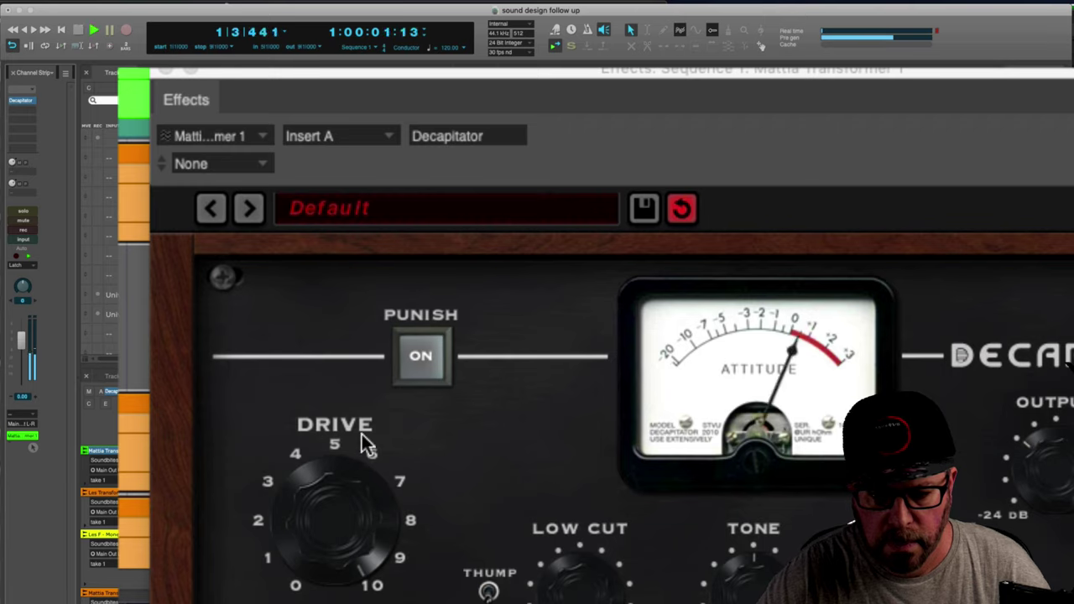
pyautogui.press('space')
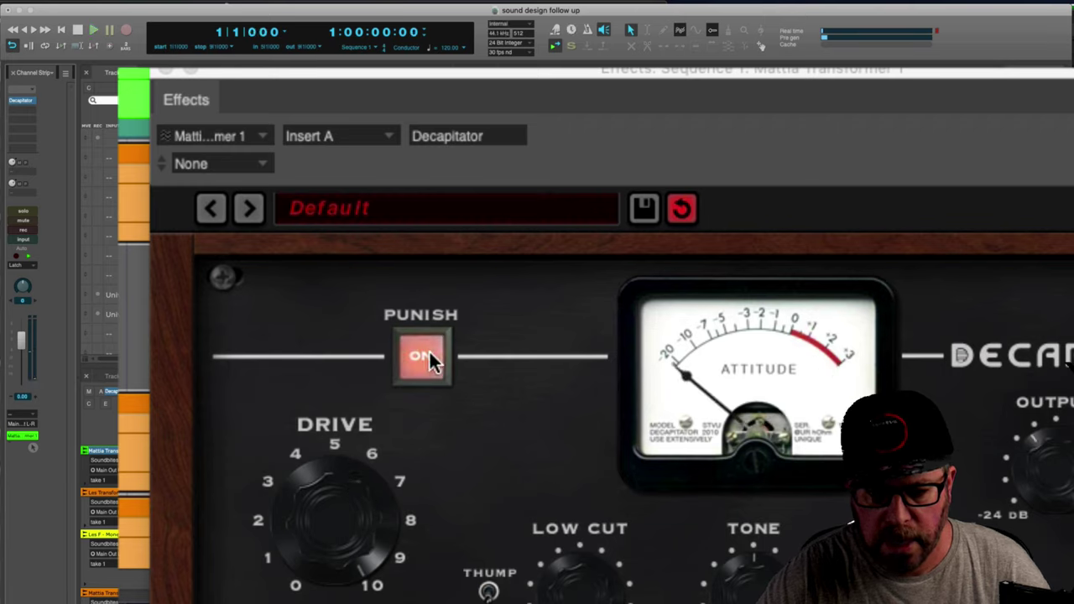
pyautogui.press('space')
# With Punish off, lower Decapitator's Drive to about 2.3 while auditioning Mattia Transformer 1.
pyautogui.moveTo(318, 509); pyautogui.dragTo(316, 599)
pyautogui.press('space')
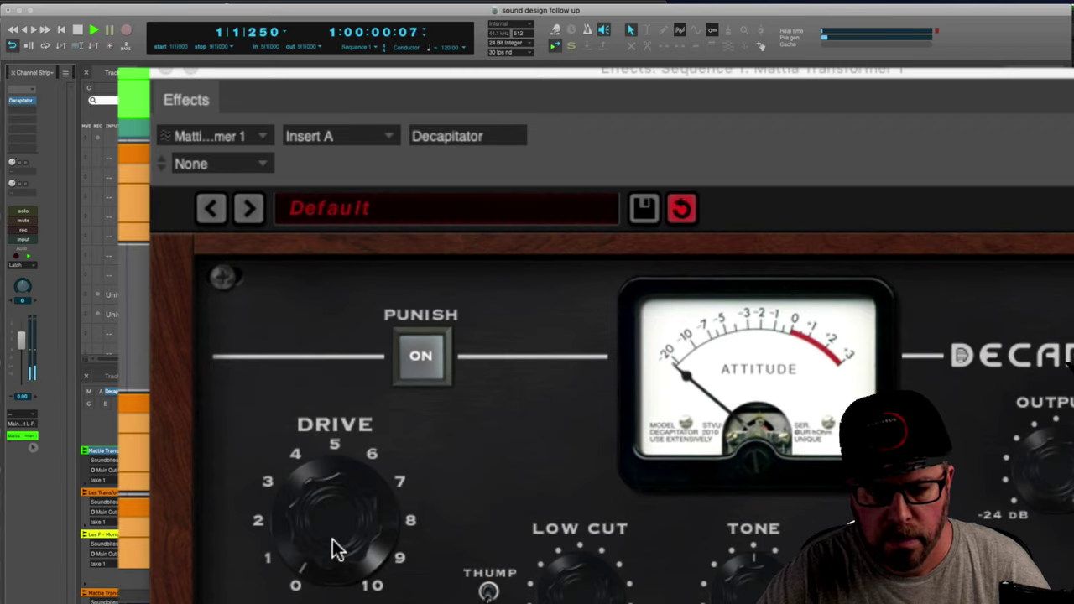
pyautogui.press('space')
pyautogui.moveTo(326, 535); pyautogui.dragTo(321, 508)
pyautogui.press('space')
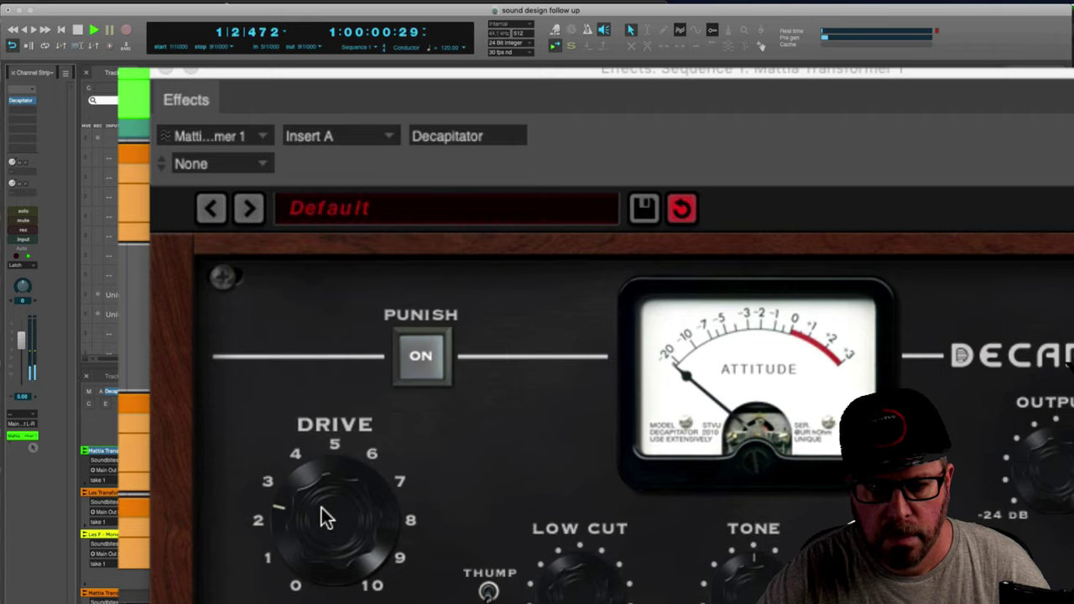
pyautogui.press('space')
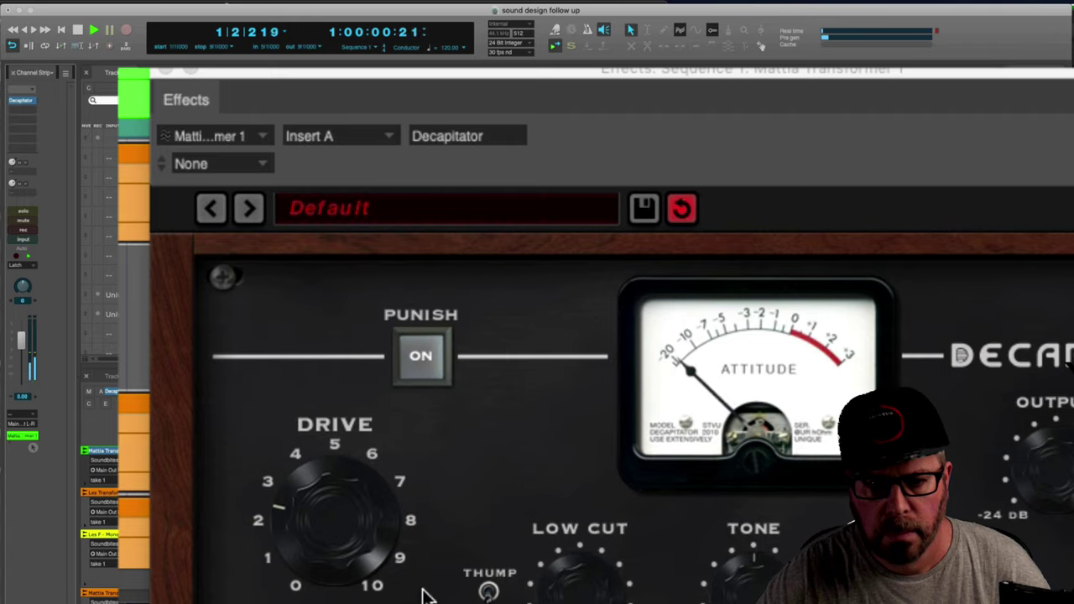
pyautogui.press('space')
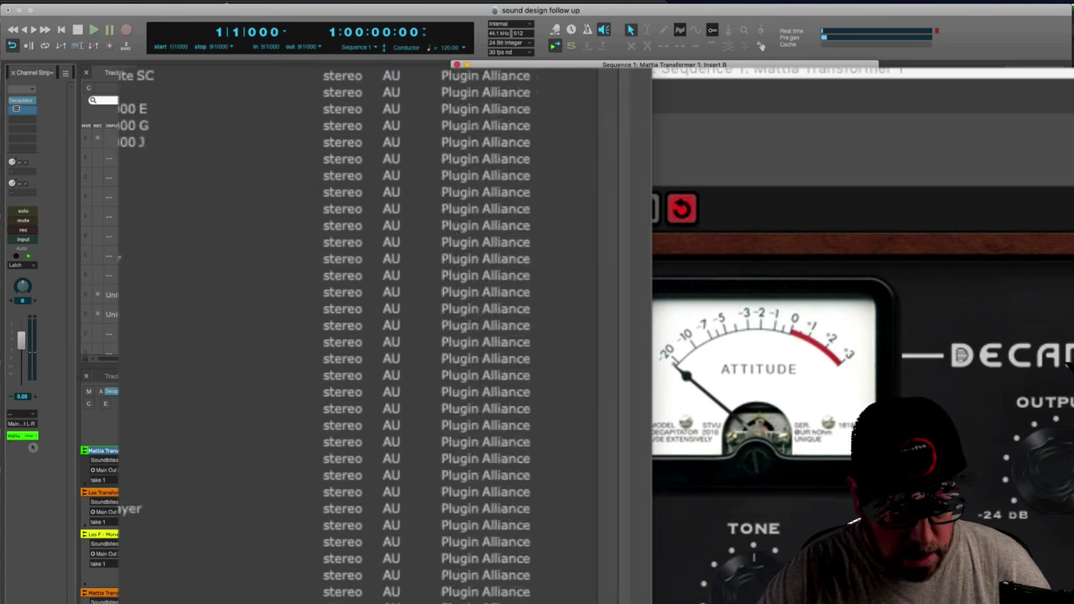
# Insert the FabFilter FF Pro-Q 3 equalizer in insert B of Mattia Transformer 1 and move its window higher.
pyautogui.write('fab')
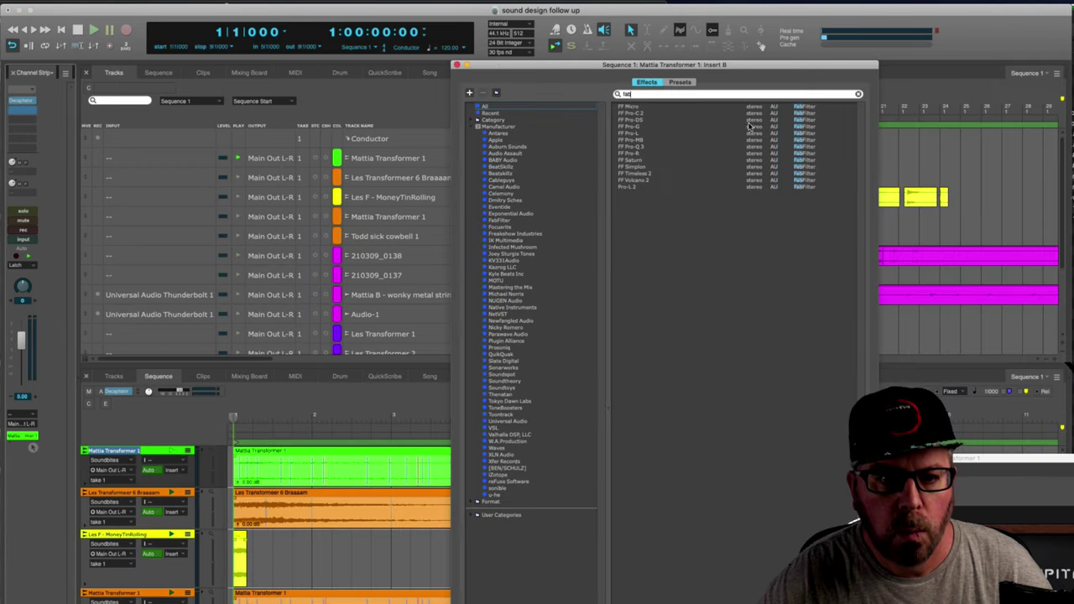
pyautogui.doubleClick(658, 144)
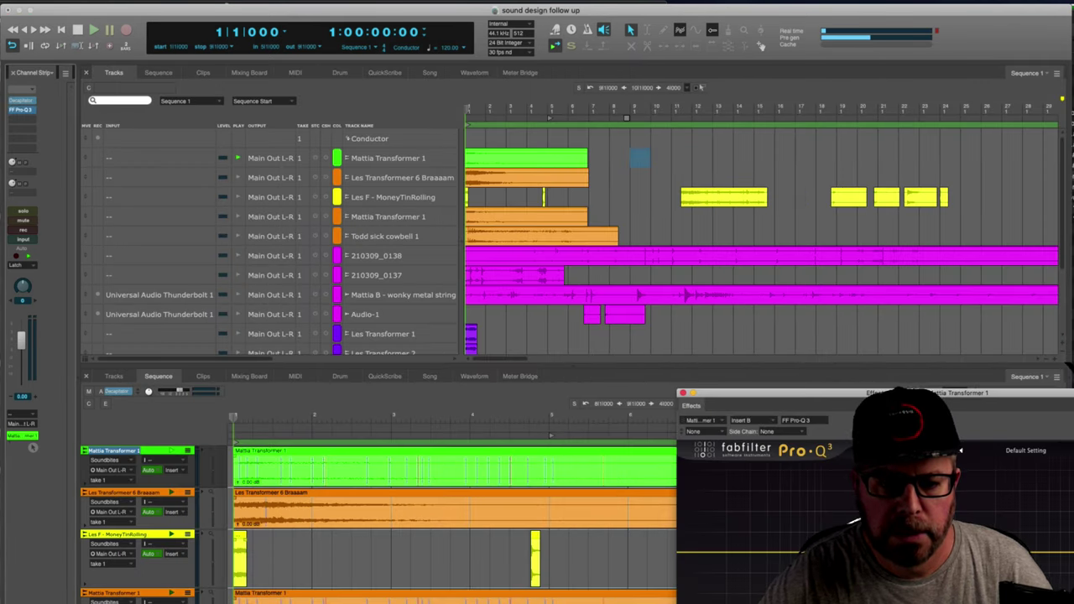
pyautogui.press('space')
pyautogui.moveTo(827, 404); pyautogui.dragTo(827, 361)
pyautogui.press('space')
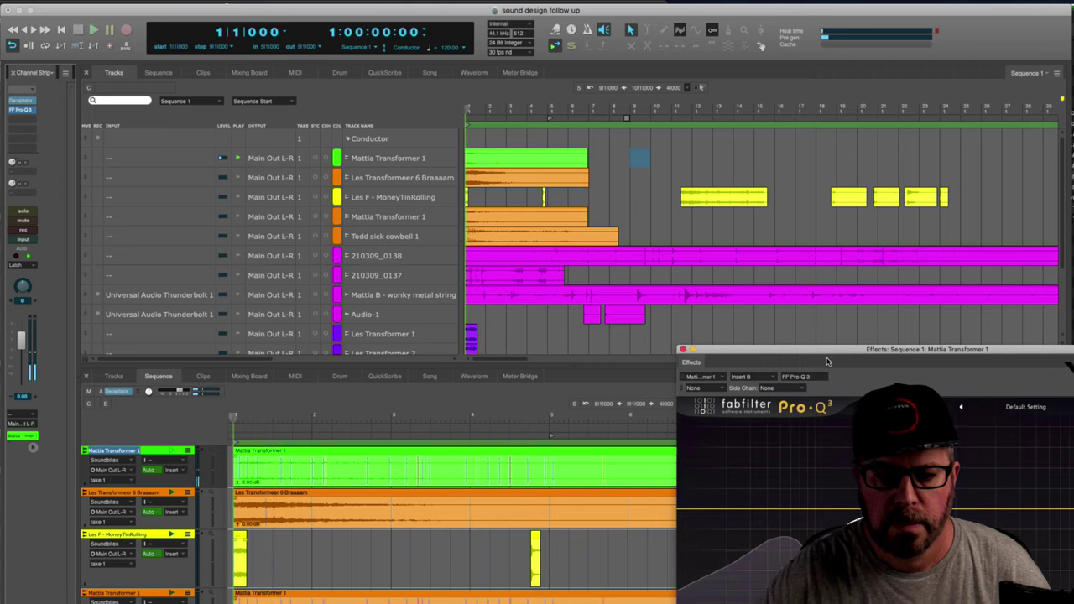
# Add a 72 dB/oct low-cut band at about 30 Hz in Pro-Q 3 while playing back the track.
pyautogui.press('space')
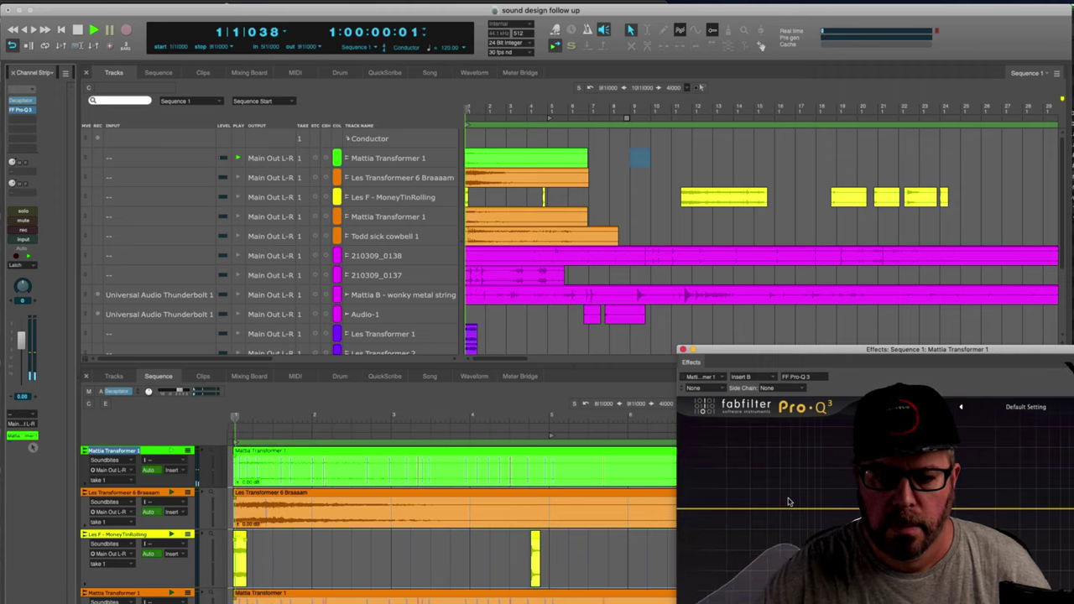
pyautogui.click(745, 512)
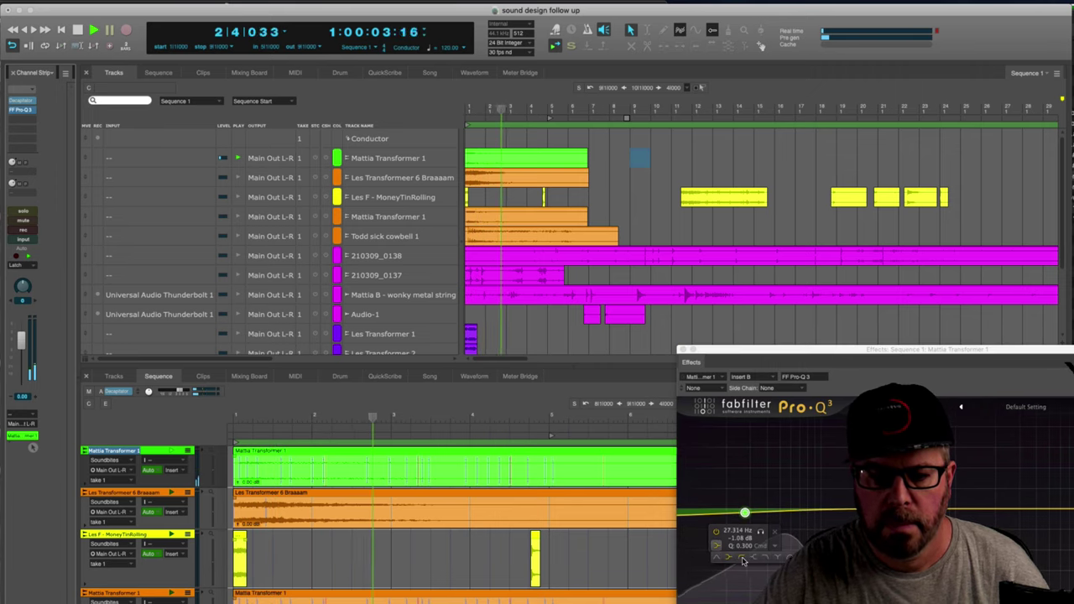
pyautogui.click(743, 560)
pyautogui.press('space')
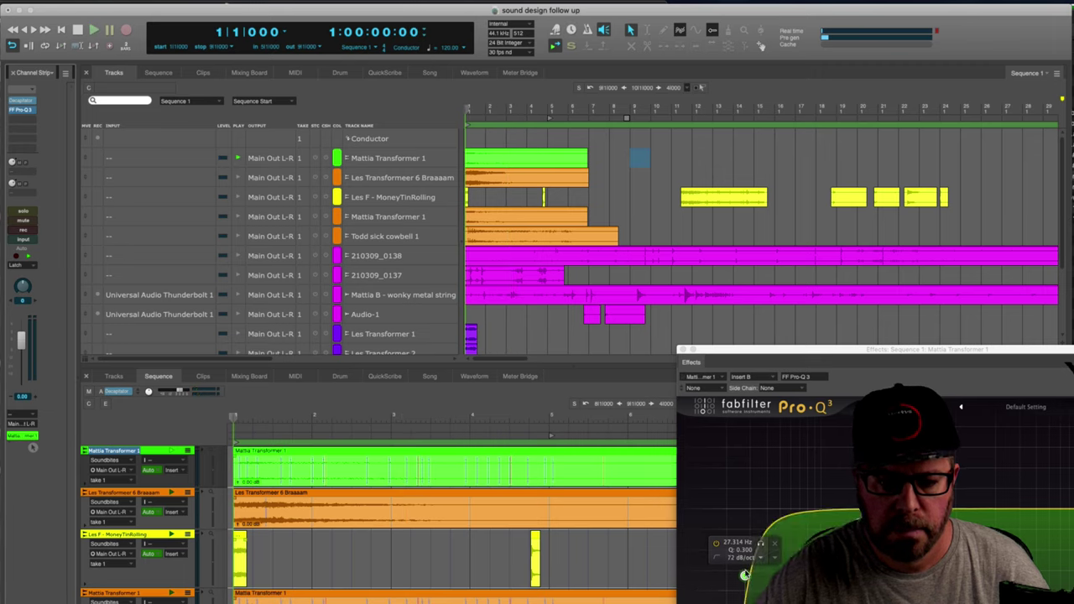
pyautogui.moveTo(745, 574); pyautogui.dragTo(751, 516)
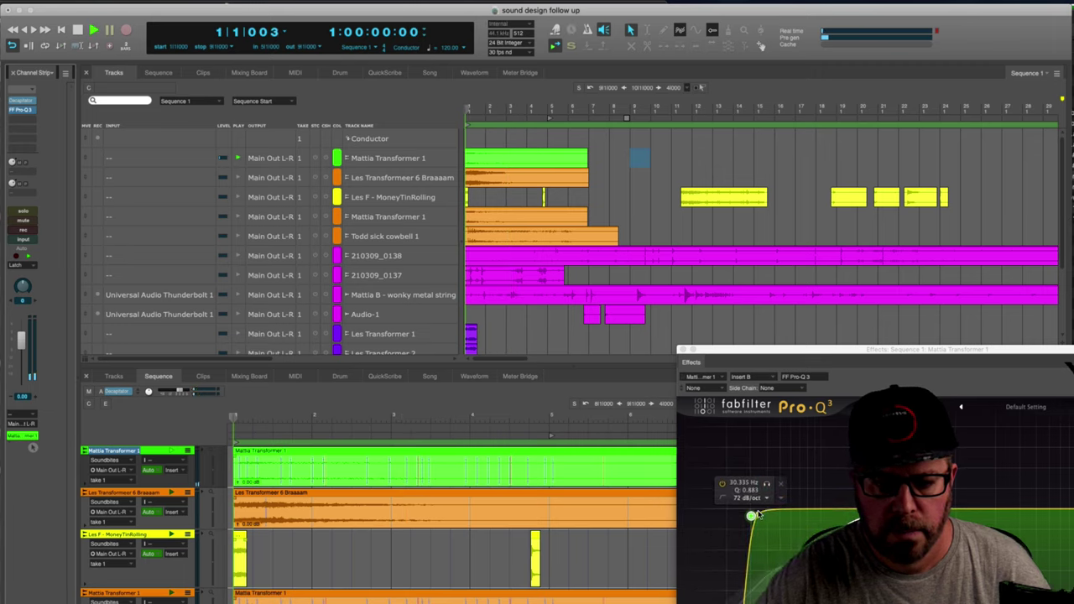
# Solo the low-cut band in Pro-Q 3 and play the track to hear the frequencies being removed.
pyautogui.click(766, 485)
pyautogui.press('space')
pyautogui.press('space')
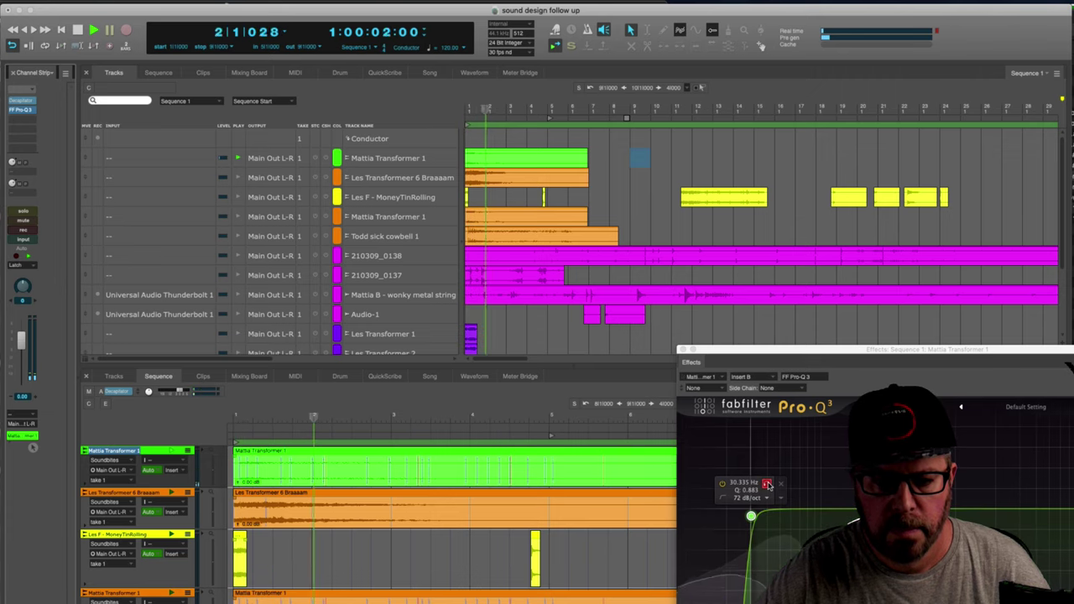
pyautogui.press('space')
# Try the low cut at about 61.5 Hz and audition the soloed band from the start of the sequence.
pyautogui.moveTo(754, 514); pyautogui.dragTo(792, 508)
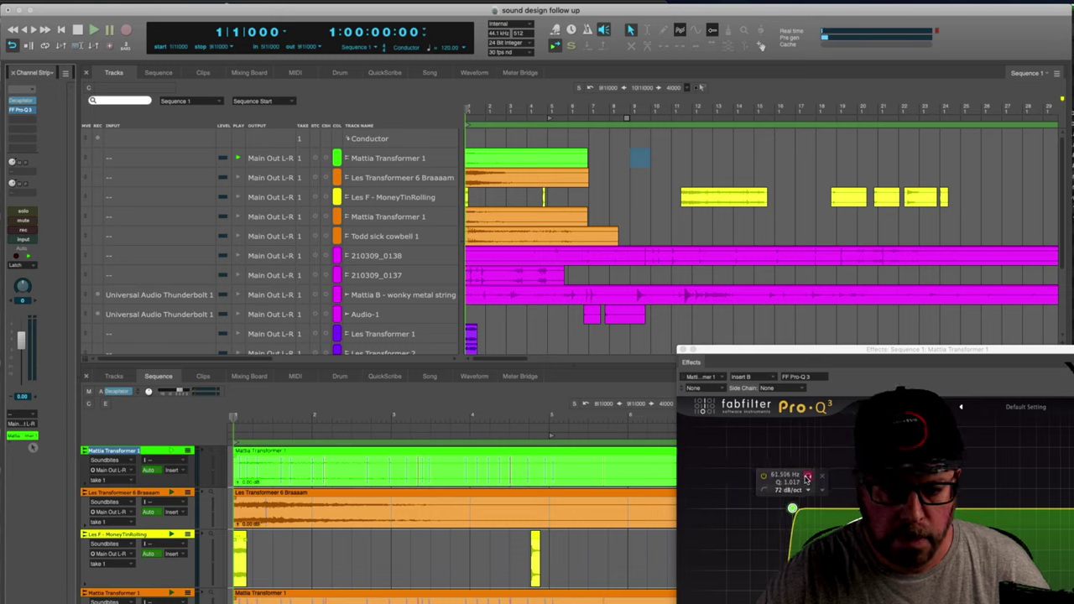
pyautogui.click(807, 478)
pyautogui.press('space')
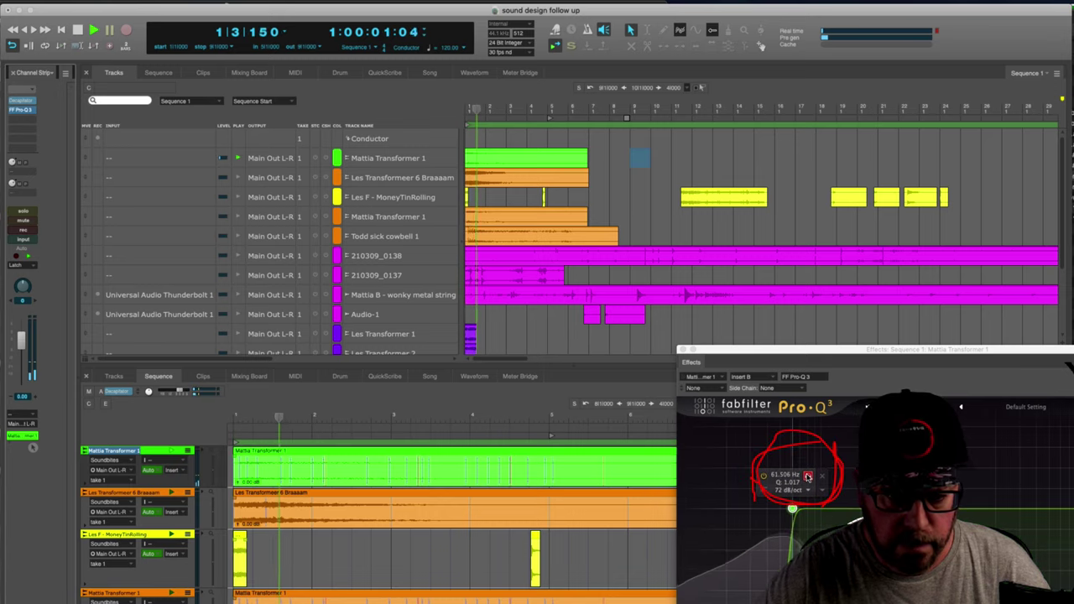
pyautogui.press('space')
pyautogui.press('space')
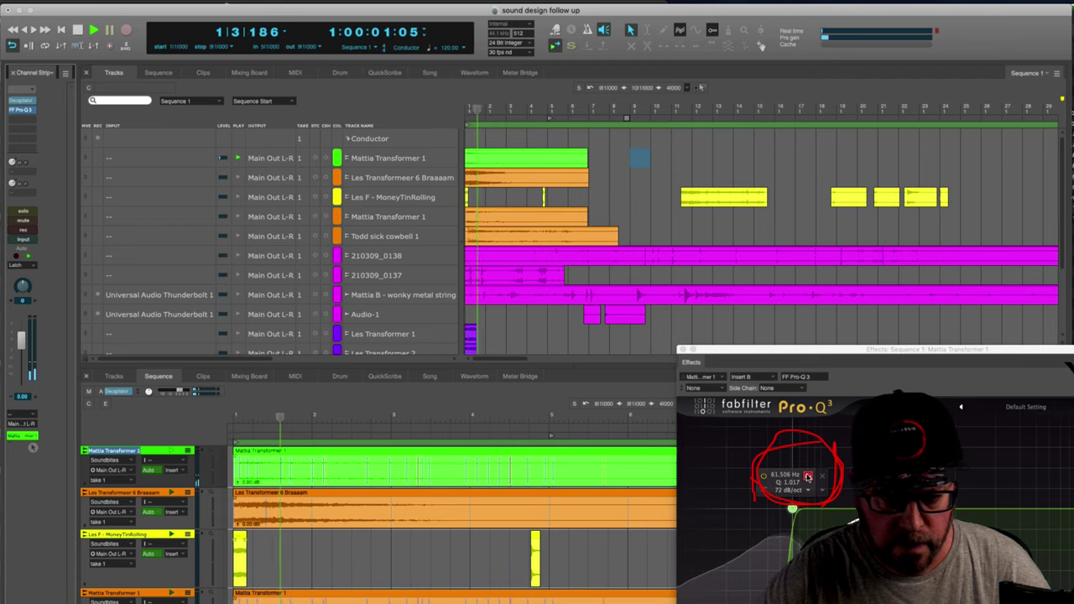
pyautogui.press('space')
pyautogui.press('space')
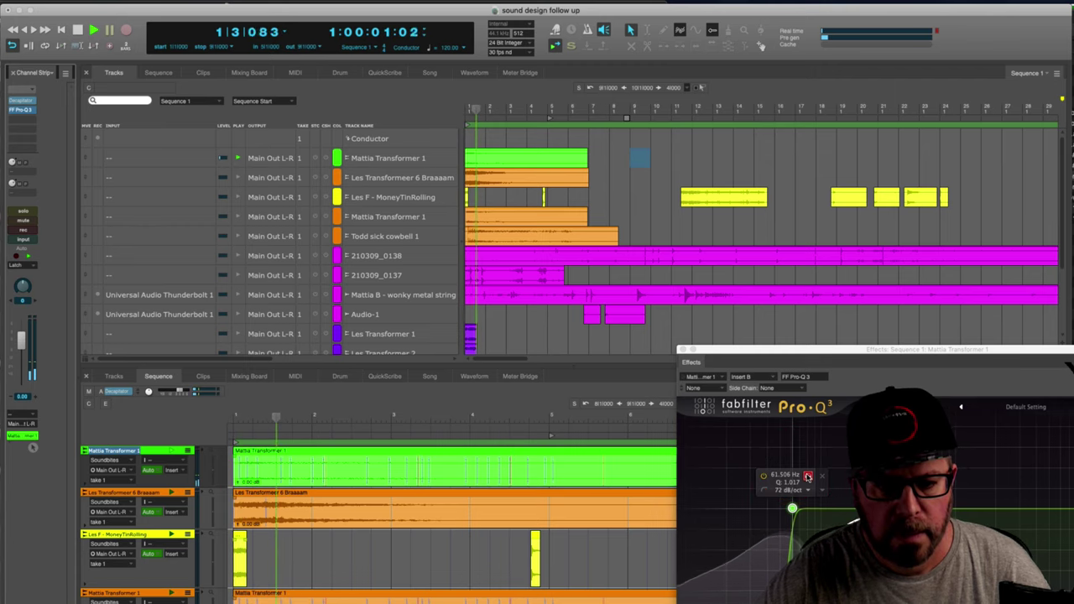
pyautogui.press('space')
# Set the Pro-Q 3 low-cut frequency to about 47.9 Hz and play back the filtered track.
pyautogui.moveTo(808, 477); pyautogui.dragTo(792, 478)
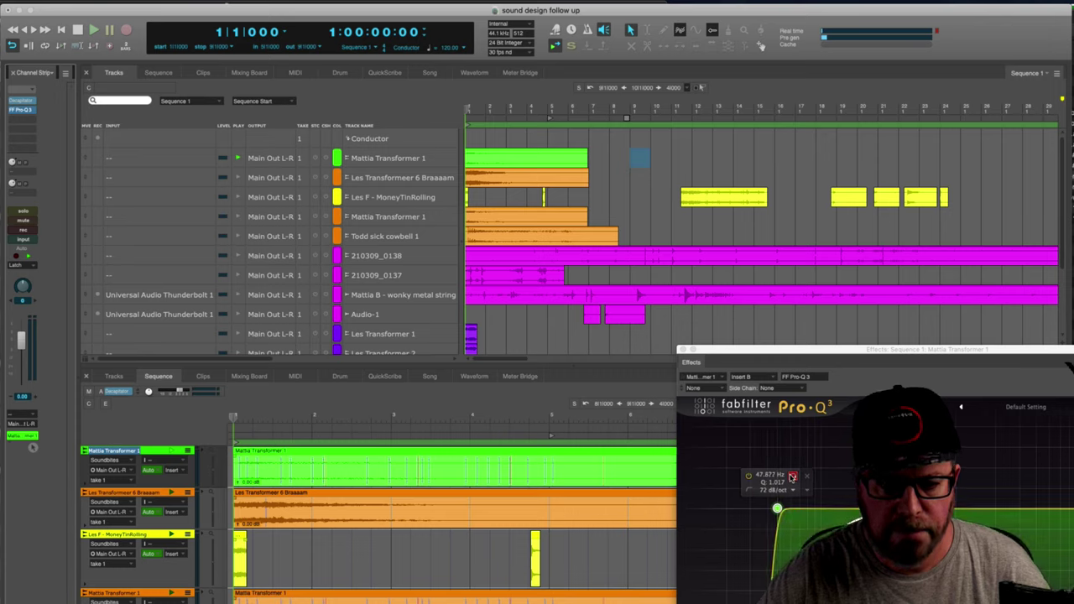
pyautogui.press('space')
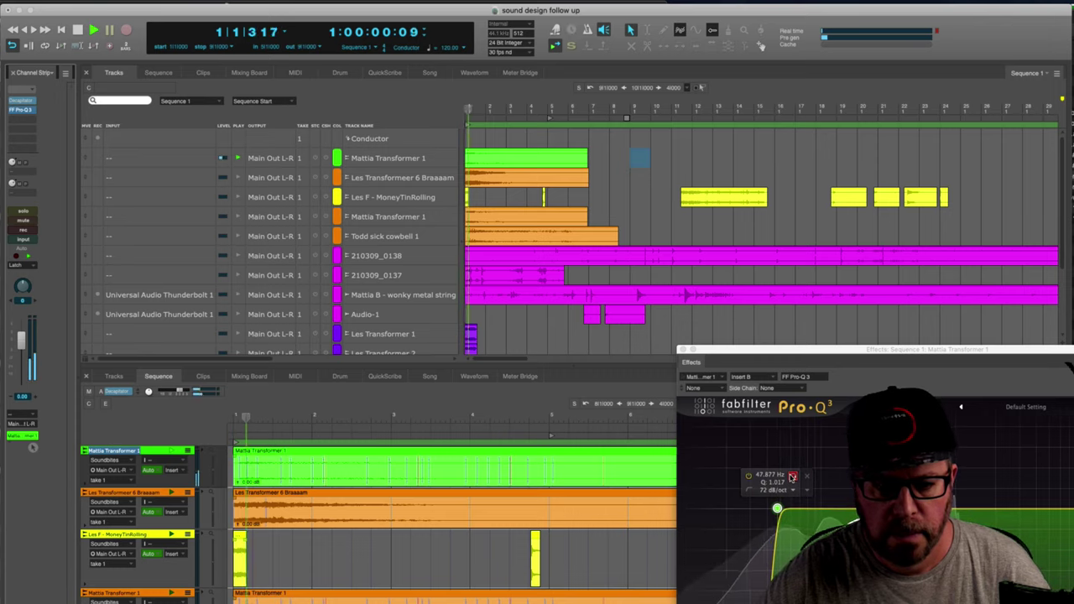
pyautogui.press('space')
pyautogui.press('space')
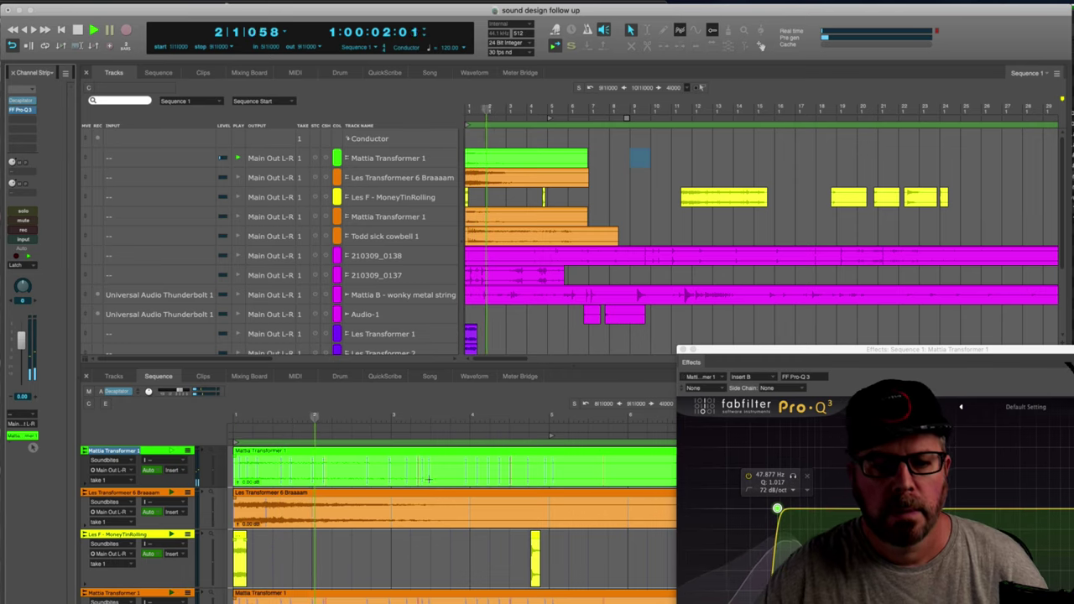
pyautogui.press('space')
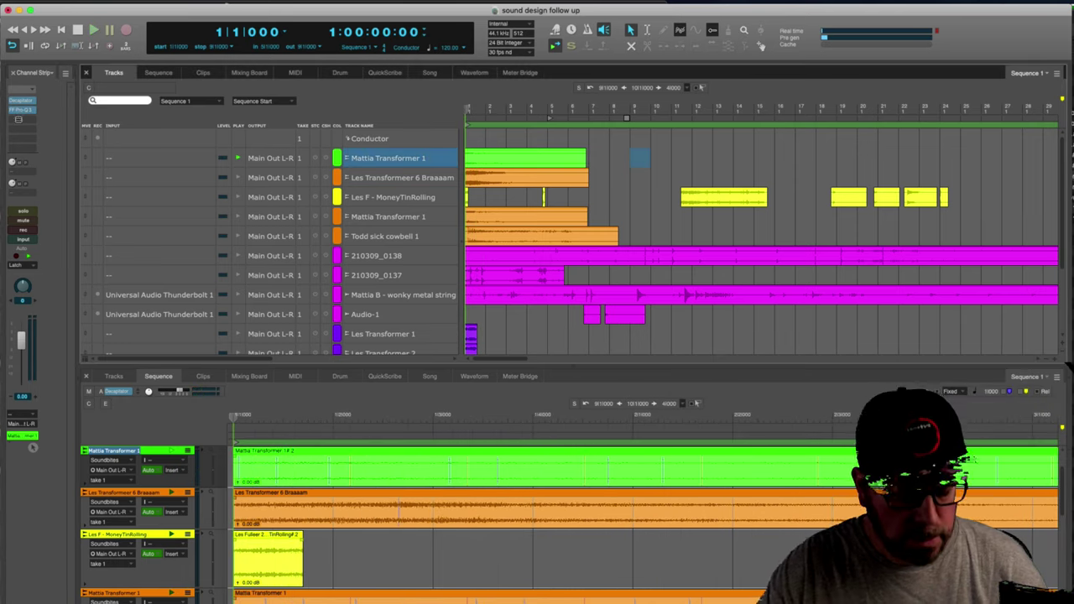
# Search the effects for an echo and insert EchoBoy in insert C of Mattia Transformer 1.
pyautogui.click(18, 121)
pyautogui.write('ec')
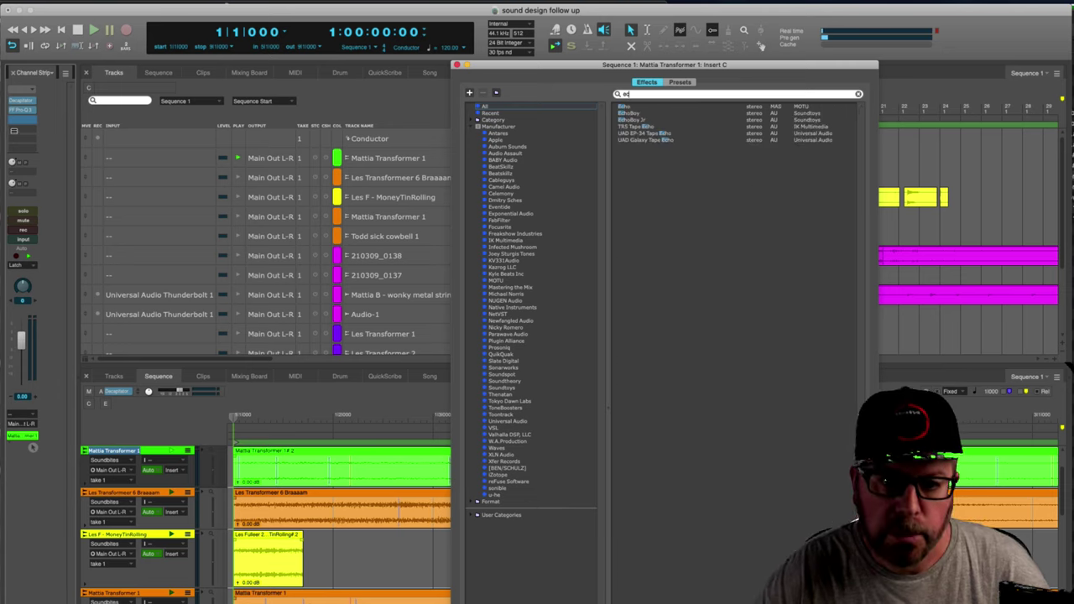
pyautogui.doubleClick(661, 106)
# Load EchoBoy's Ambients Echoes preset from the Reverbs & Spaces category and audition the track with it.
pyautogui.click(765, 107)
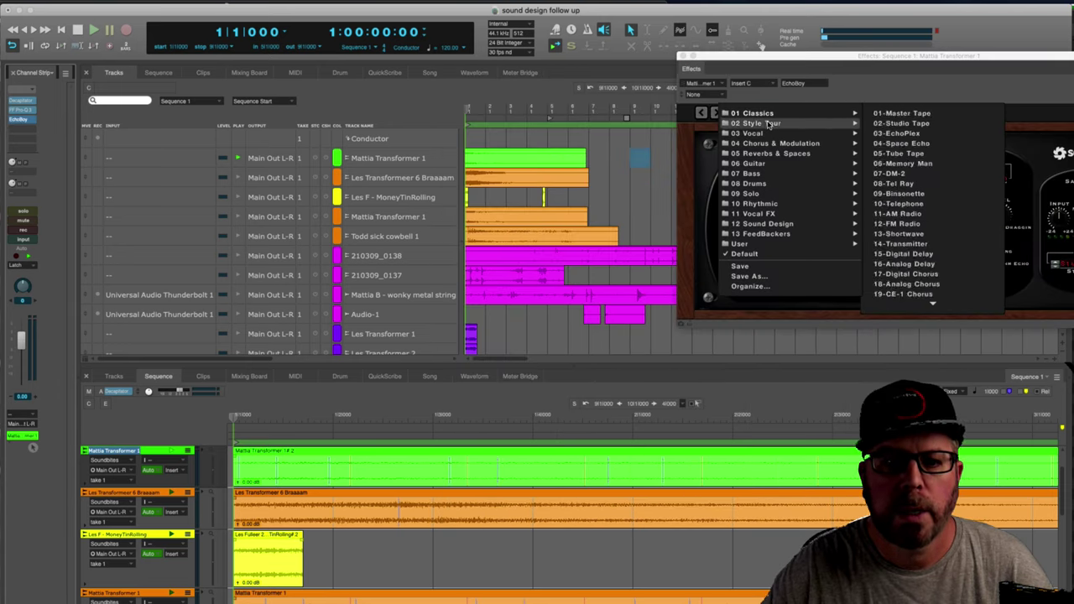
pyautogui.moveTo(776, 155)
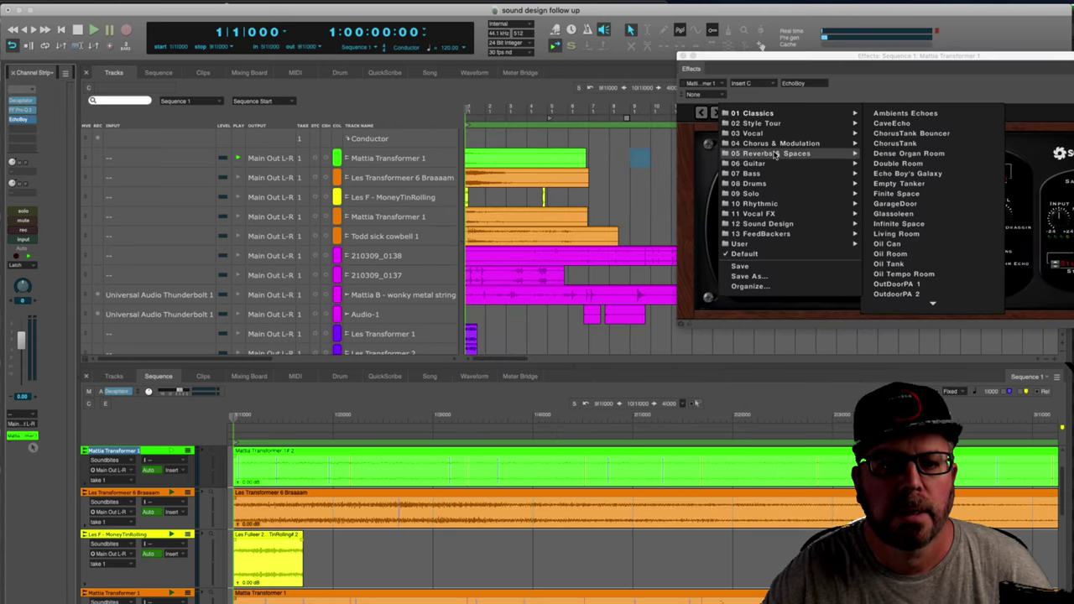
pyautogui.click(893, 114)
pyautogui.press('space')
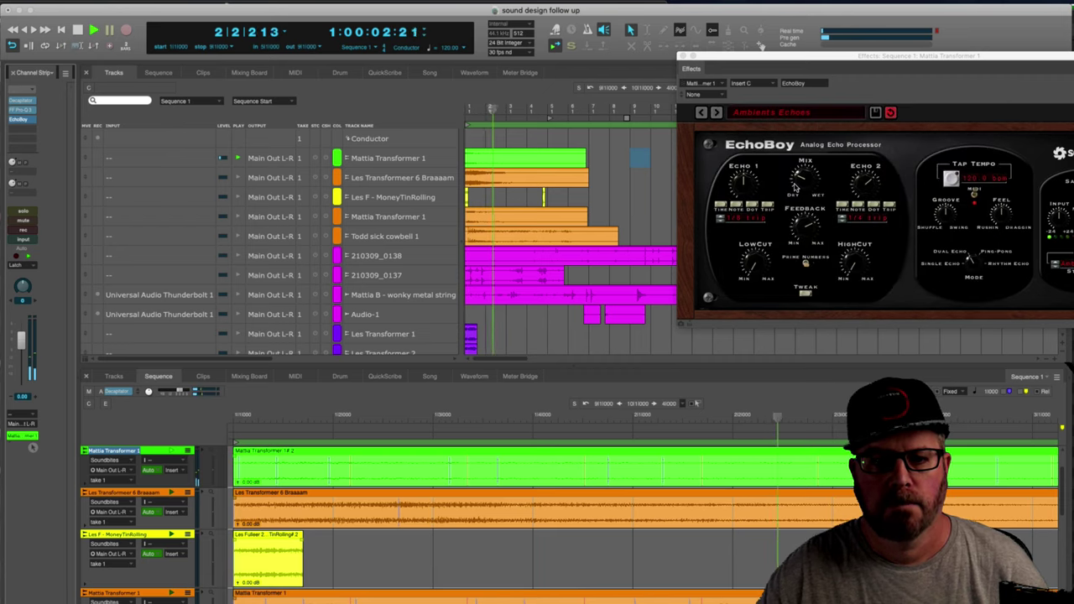
pyautogui.press('space')
pyautogui.press('space')
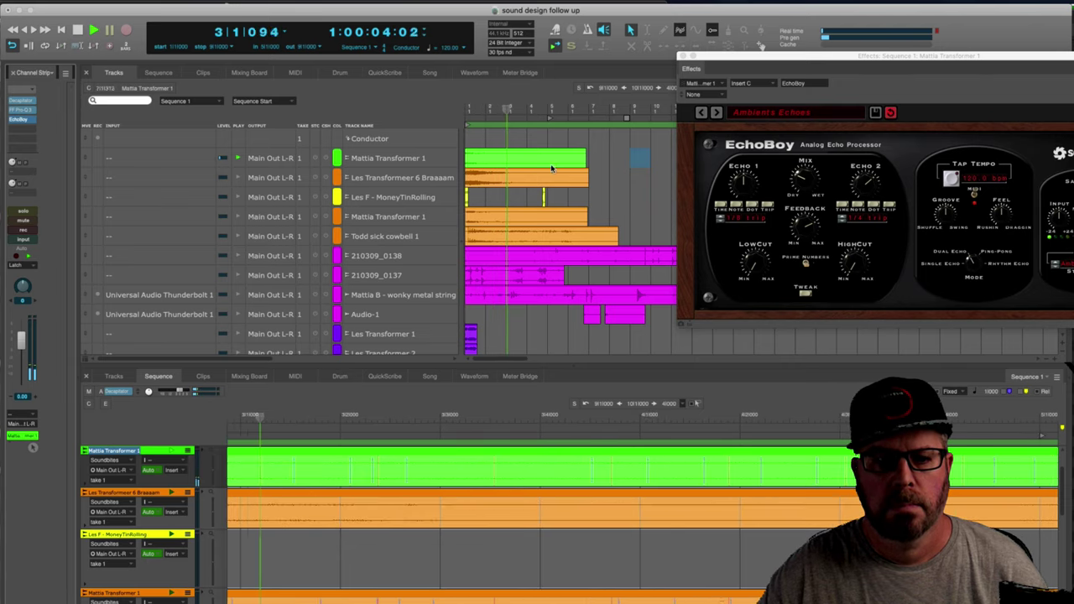
pyautogui.press('space')
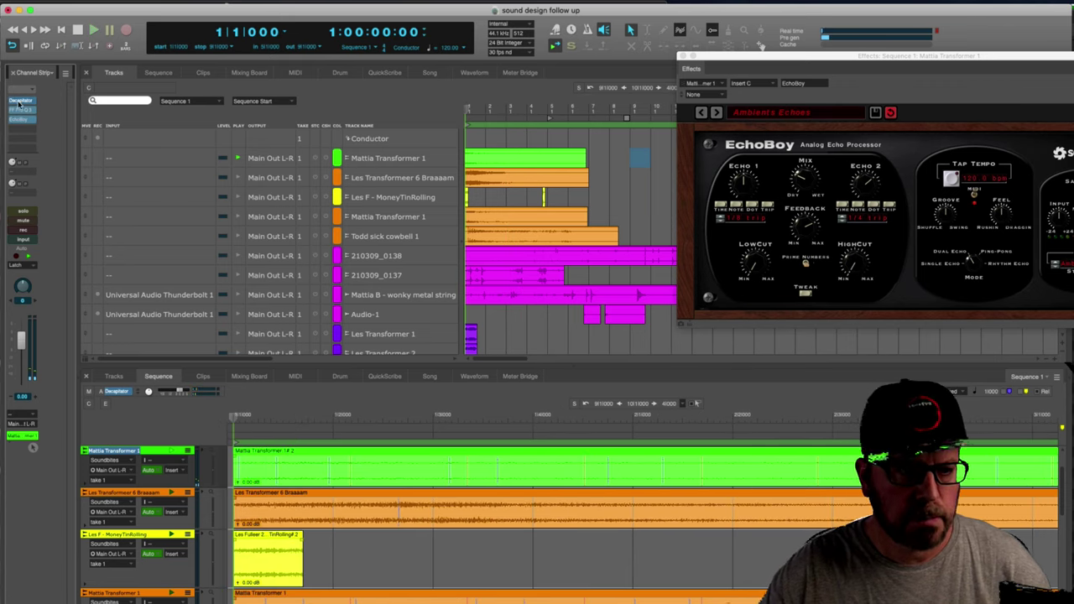
# Copy the Decapitator from insert A to insert D after EchoBoy, open it, and audition the track.
pyautogui.moveTo(21, 128); pyautogui.dragTo(20, 126)
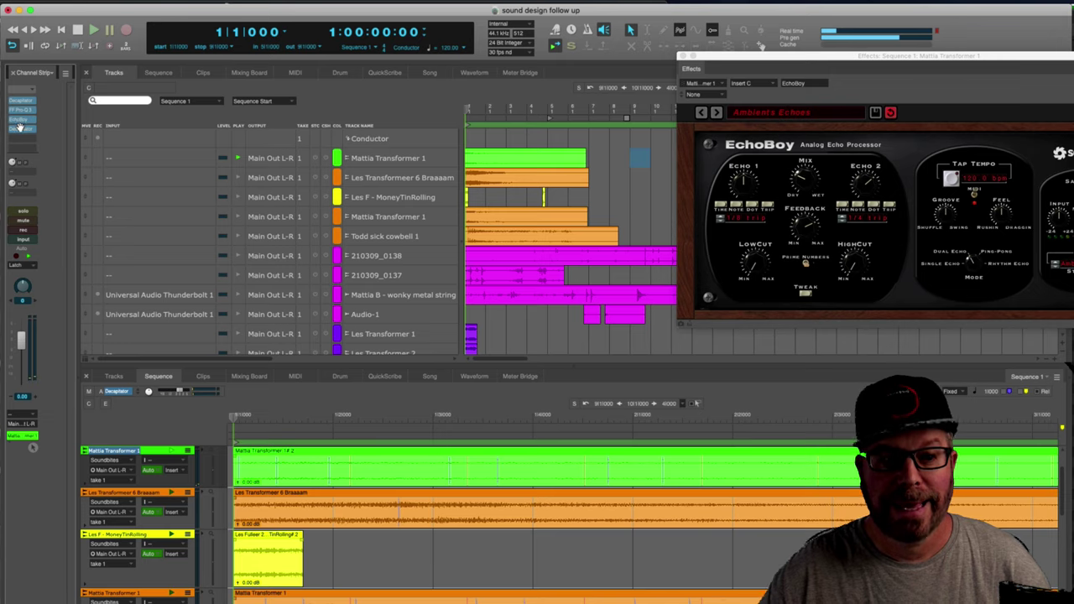
pyautogui.doubleClick(20, 128)
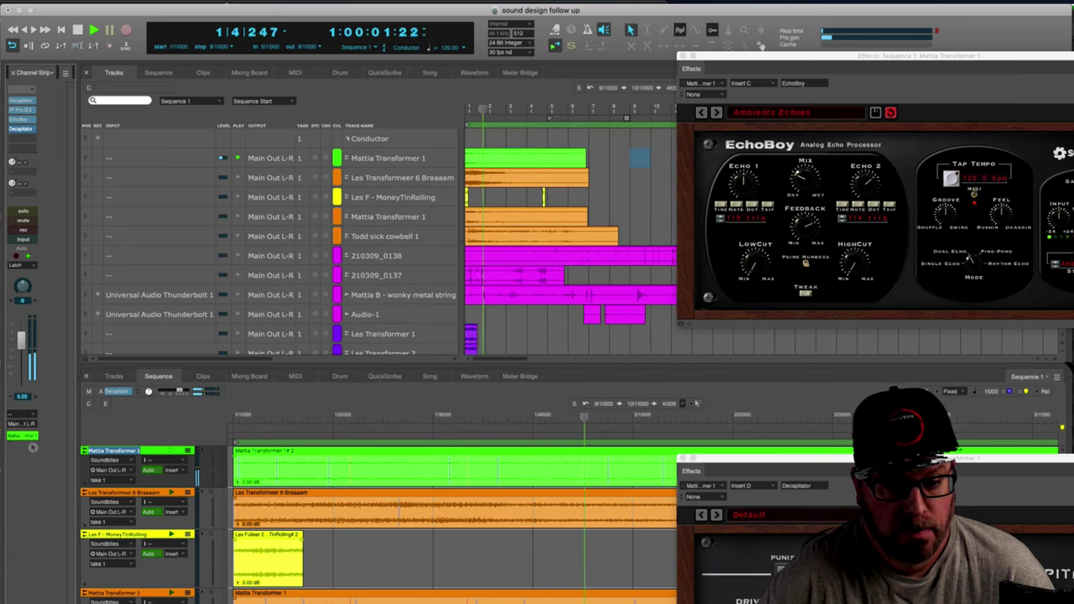
pyautogui.press('space')
pyautogui.press('space')
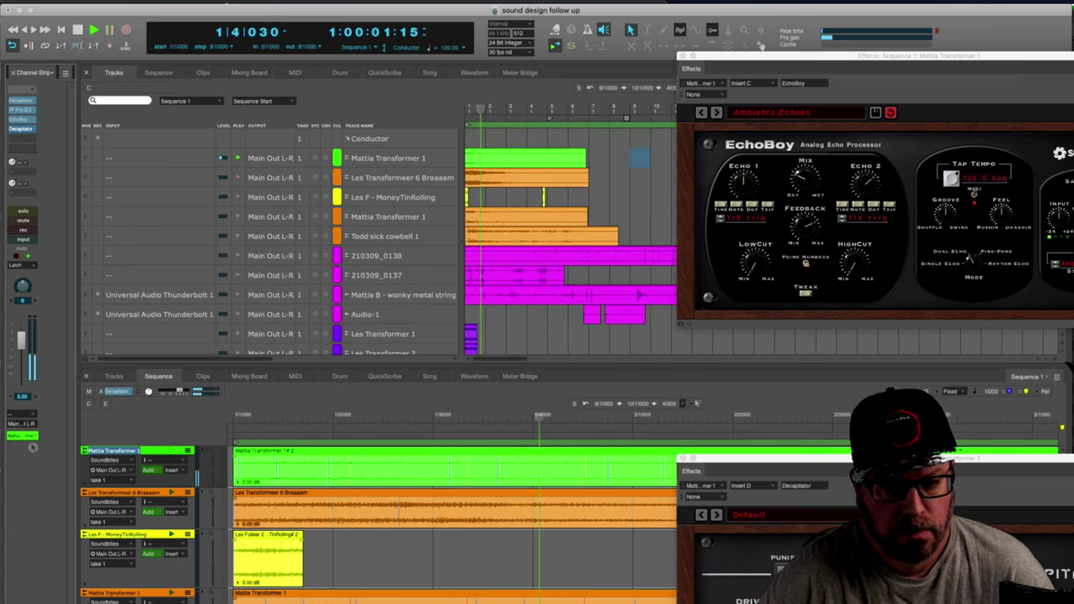
pyautogui.press('space')
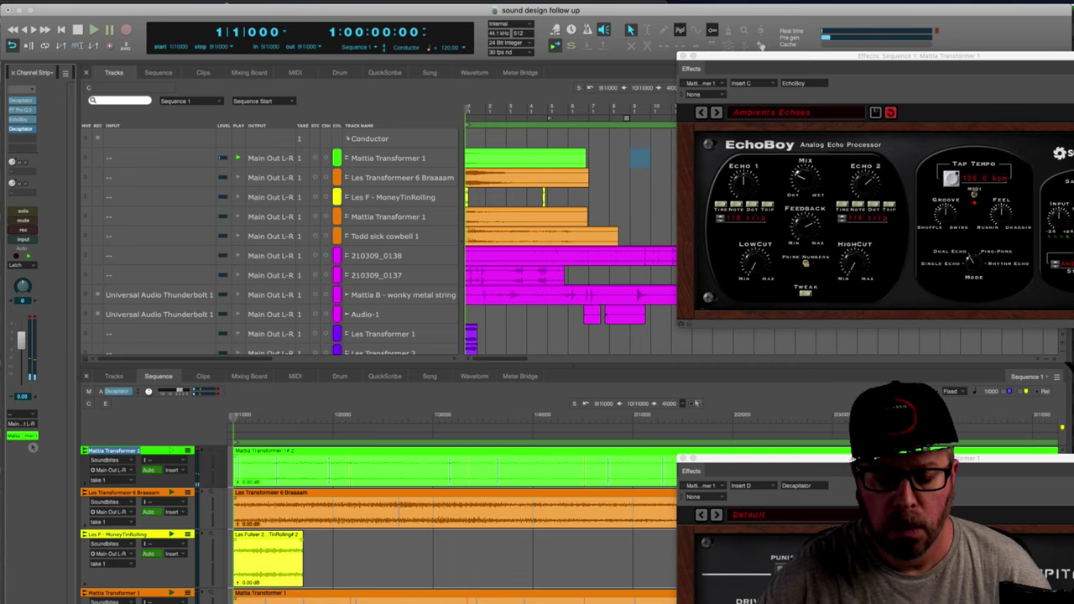
pyautogui.press('space')
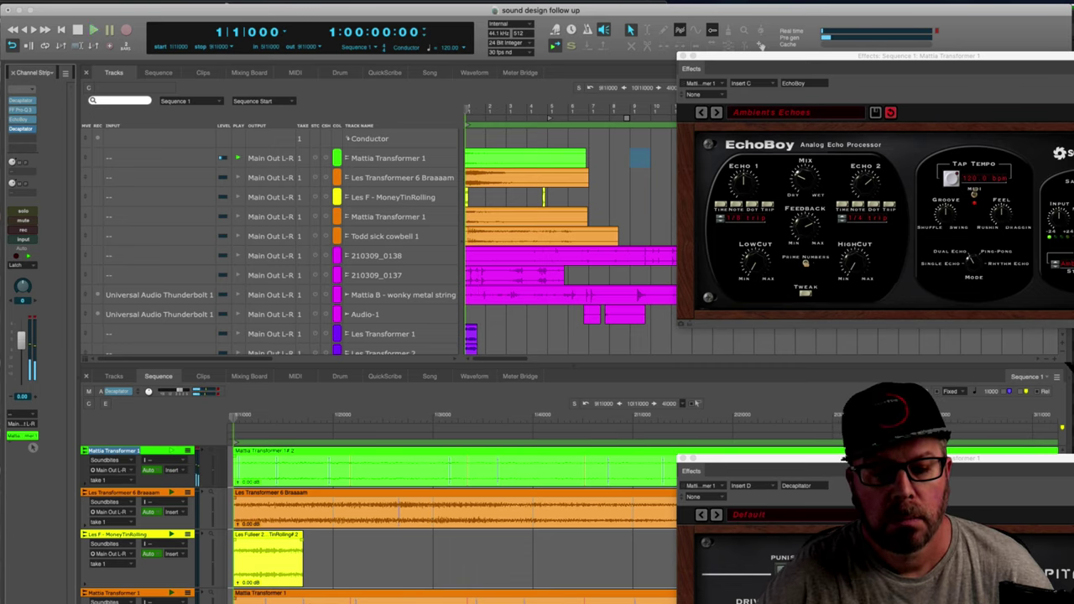
pyautogui.press('space')
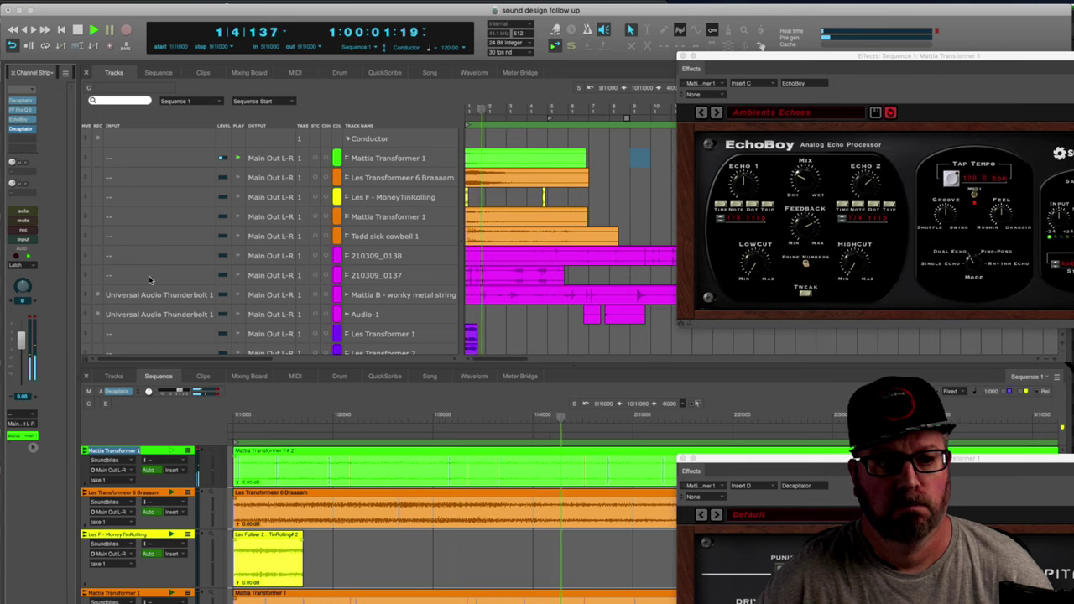
pyautogui.press('space')
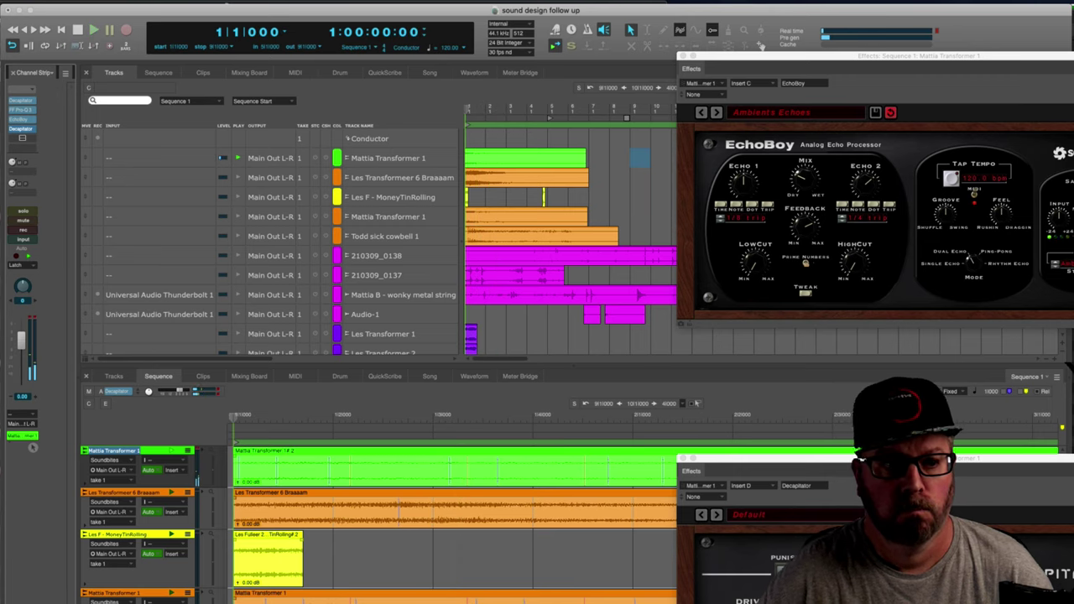
# Insert UAD Little Labs VOG in insert E of Mattia Transformer 1 and move its window clear of the other effects.
pyautogui.click(23, 138)
pyautogui.write('vog')
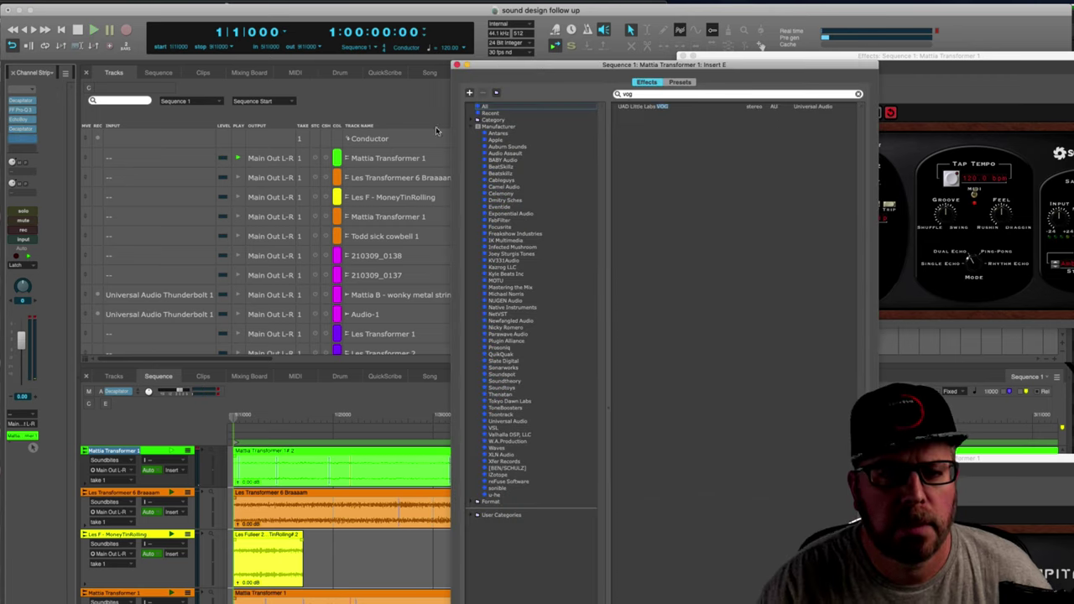
pyautogui.doubleClick(645, 108)
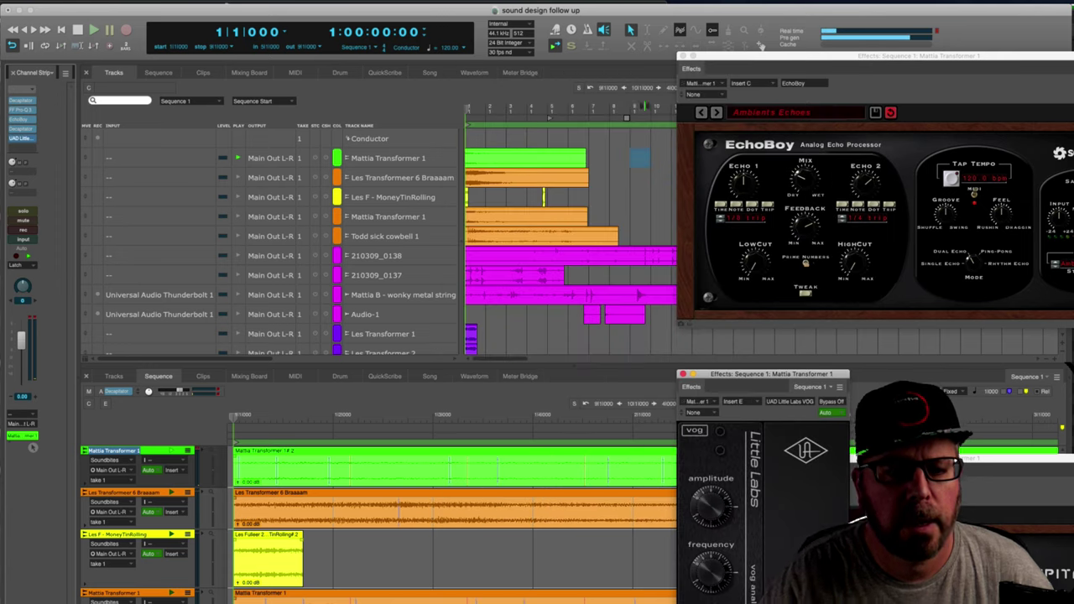
pyautogui.moveTo(768, 376); pyautogui.dragTo(470, 280)
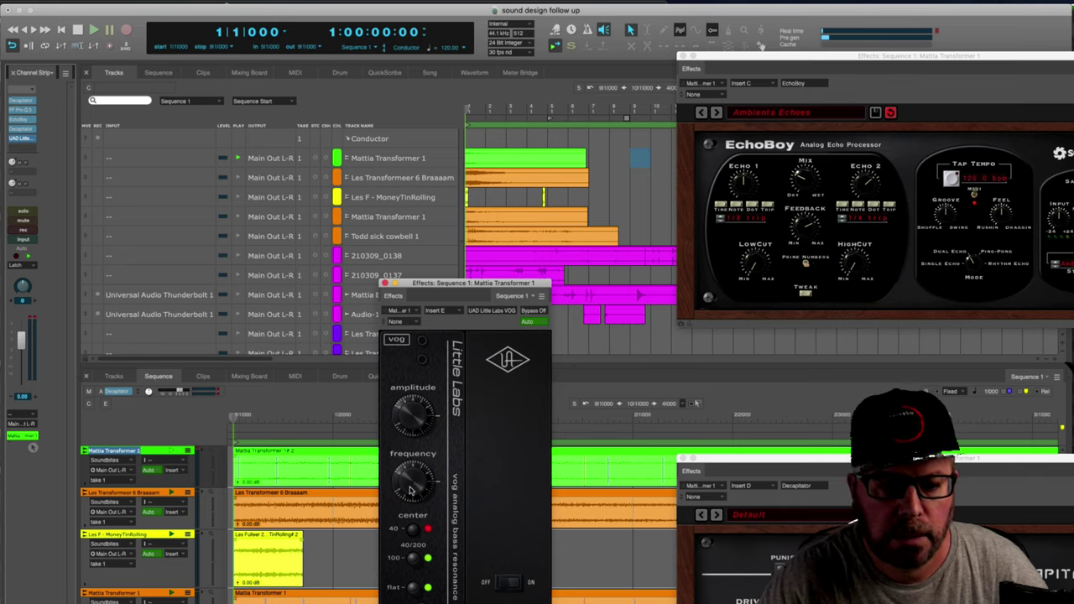
# Audition Mattia Transformer 1 from the start several times to judge the VOG bass resonance.
pyautogui.press('space')
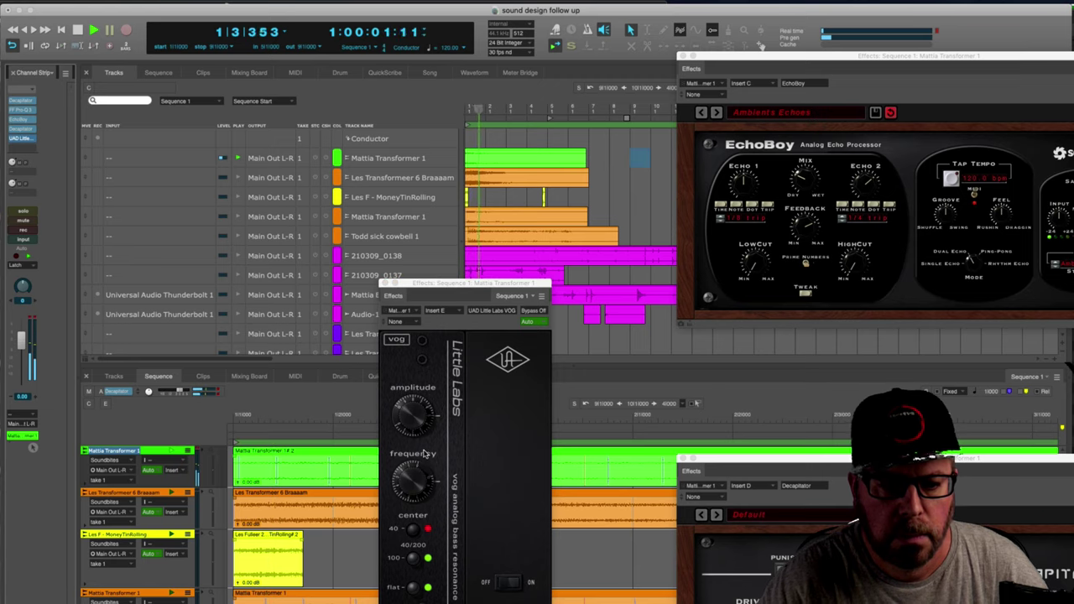
pyautogui.press('space')
pyautogui.press('space')
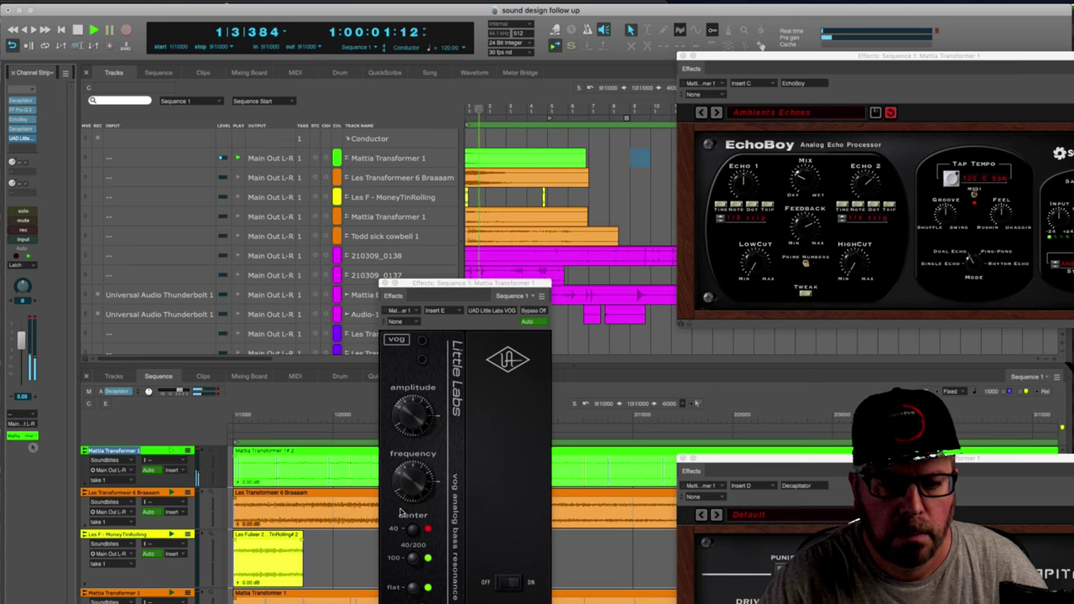
pyautogui.press('space')
pyautogui.press('space')
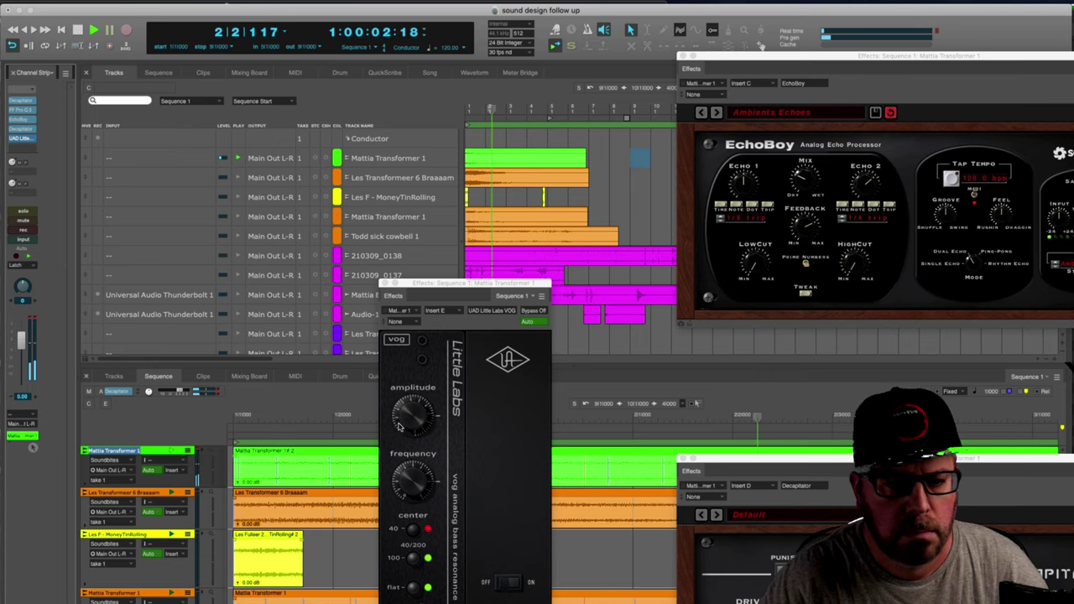
pyautogui.press('space')
pyautogui.press('space')
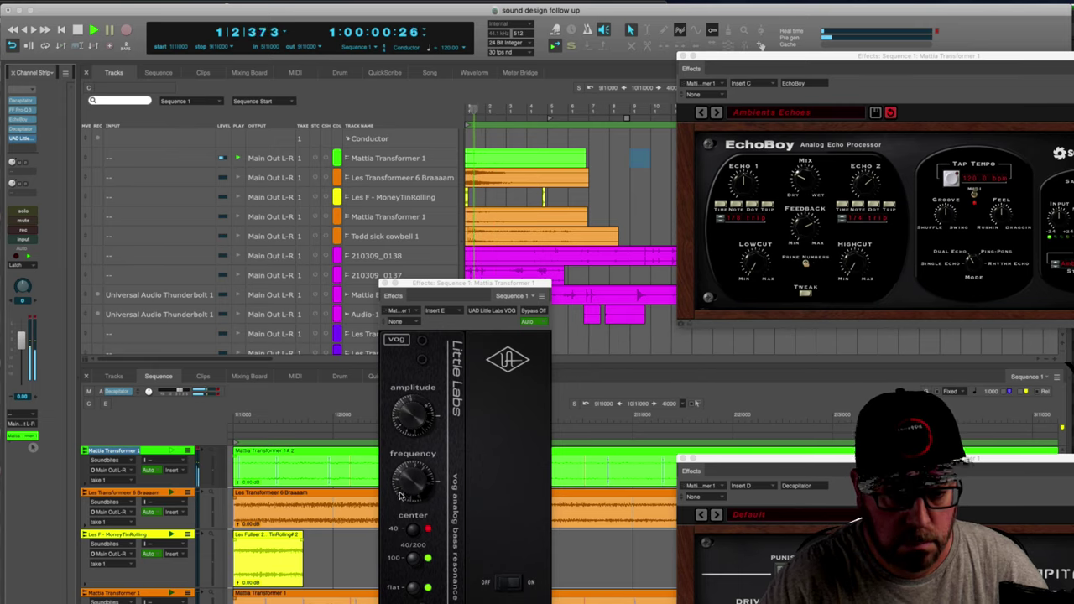
pyautogui.press('space')
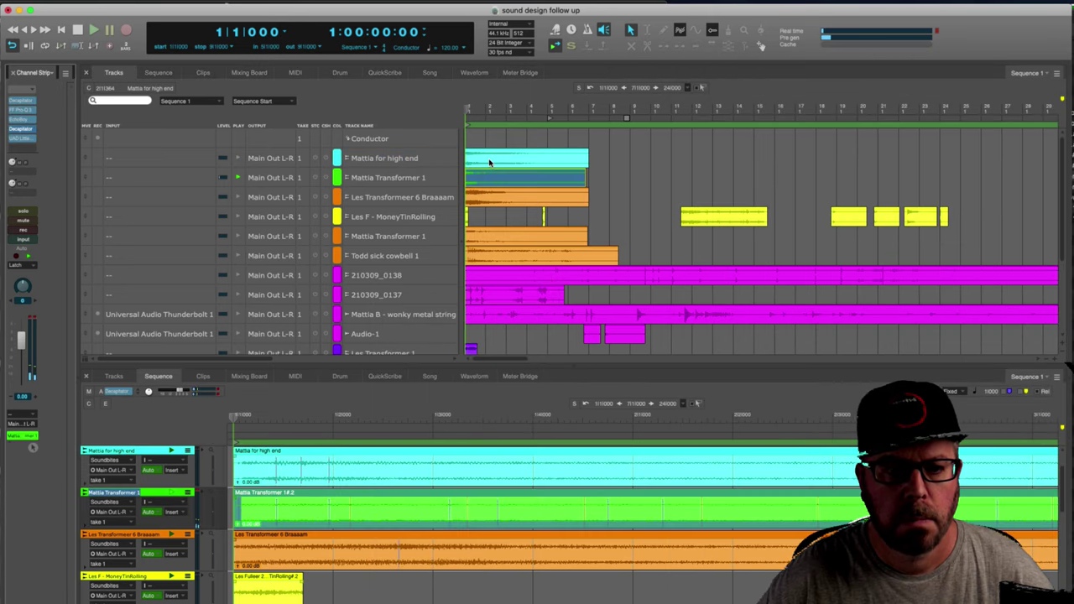
# Play Mattia Transformer 1 alone, enable playback of Mattia for high end, and audition the two tracks layered.
pyautogui.press('space')
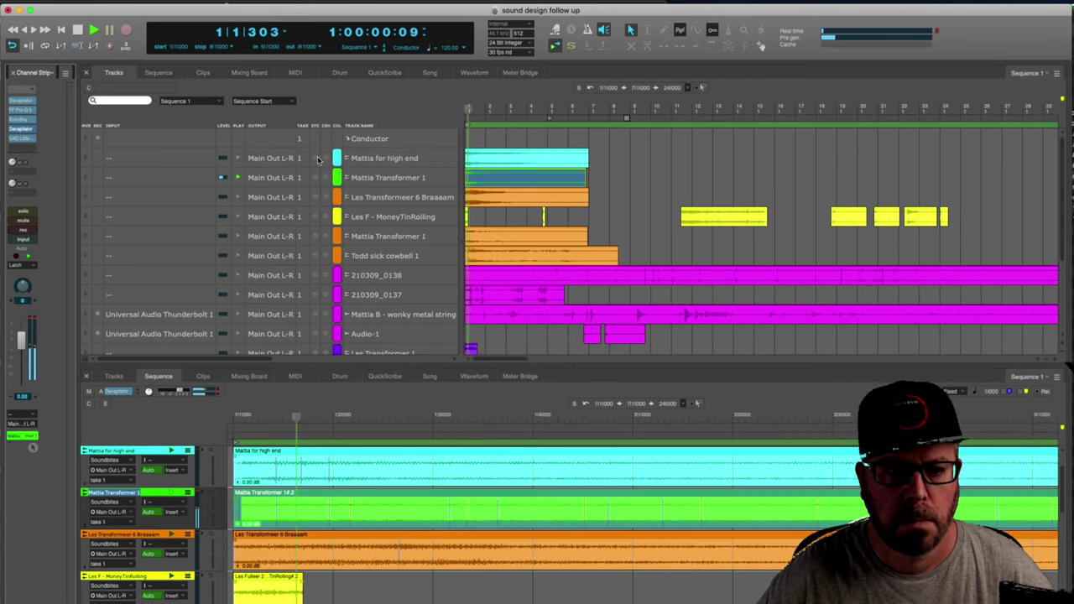
pyautogui.press('space')
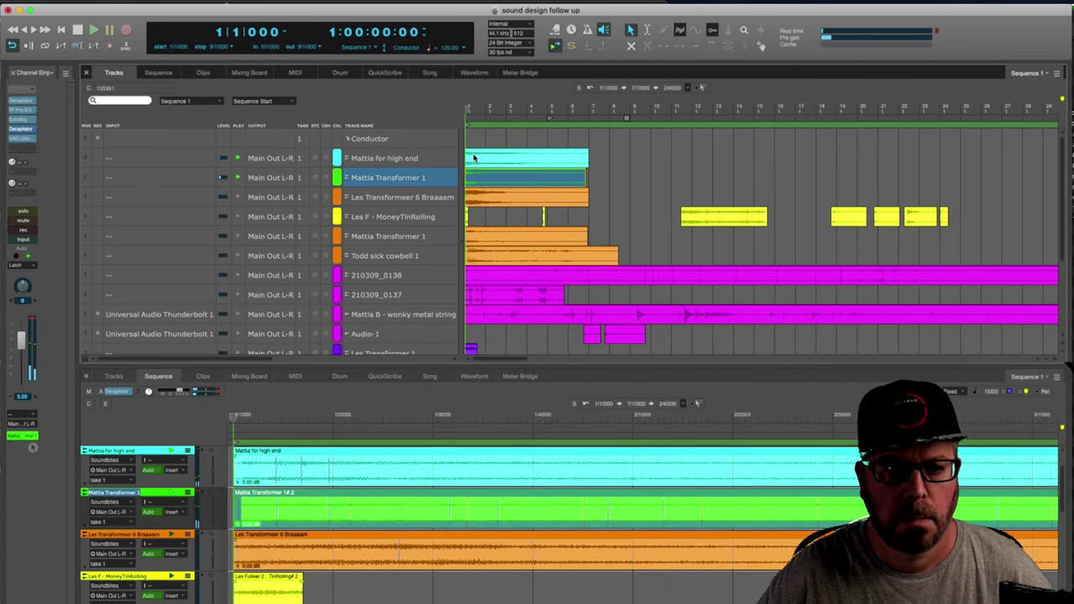
pyautogui.press('space')
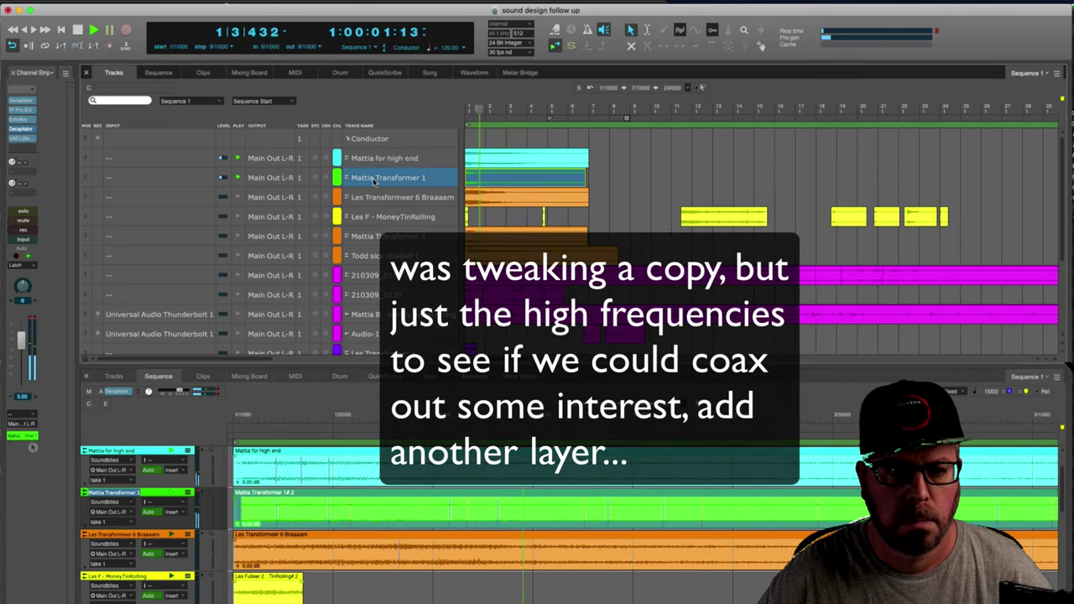
pyautogui.press('space')
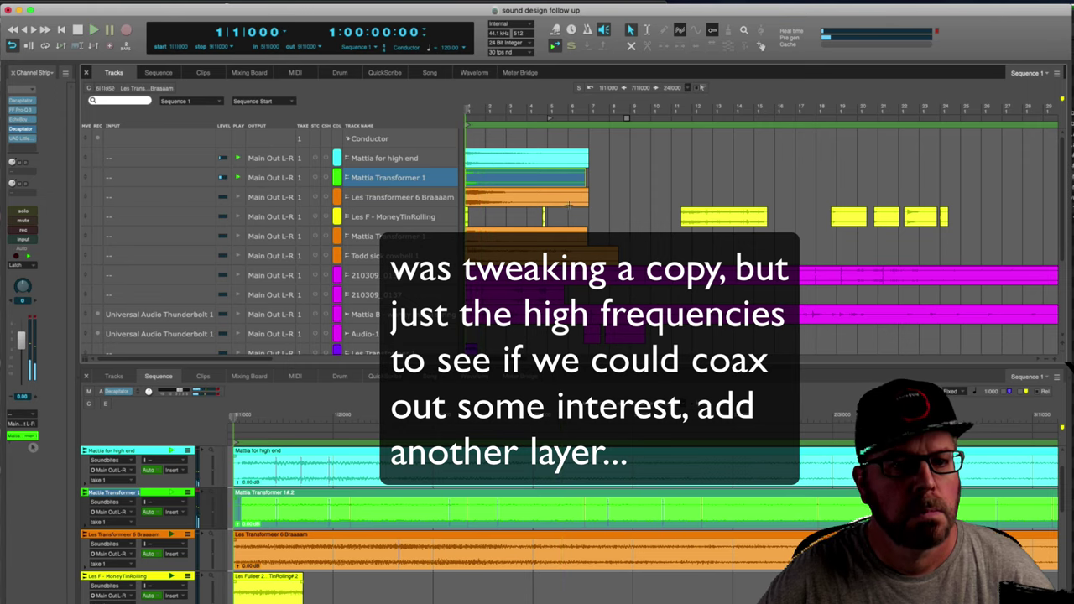
# Compare Mattia Transformer 1 with and without the Mattia for high end layer by replaying them from the start.
pyautogui.click(493, 163)
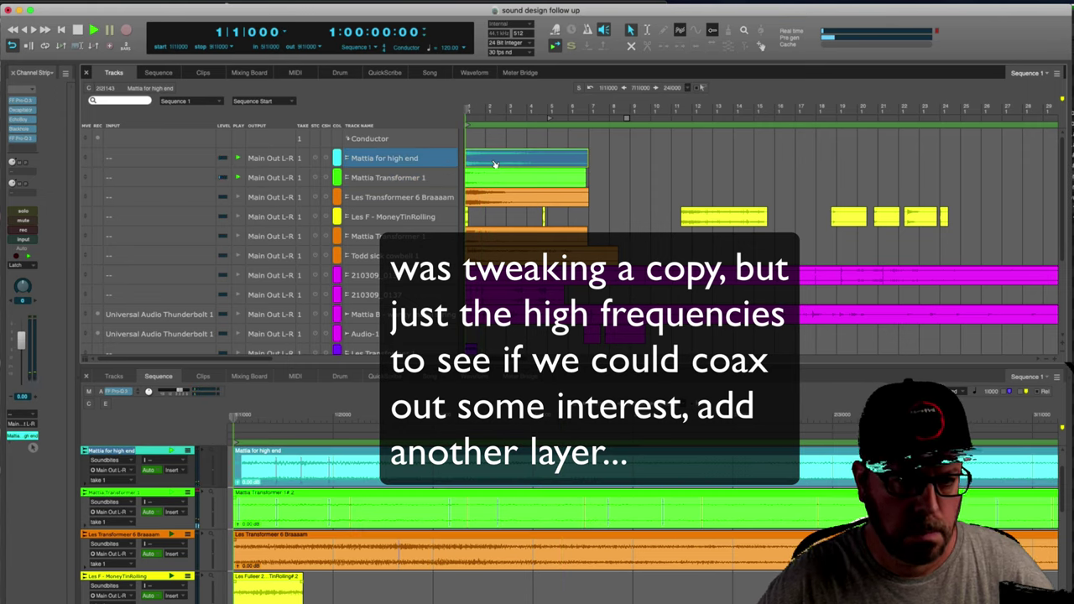
pyautogui.press('space')
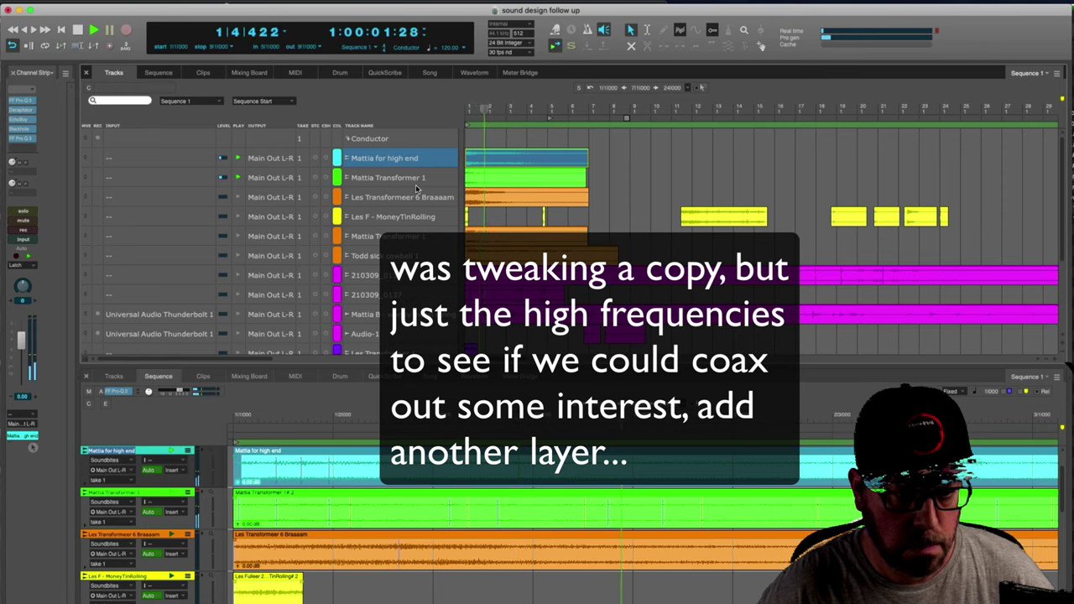
pyautogui.click(474, 177)
pyautogui.press('space')
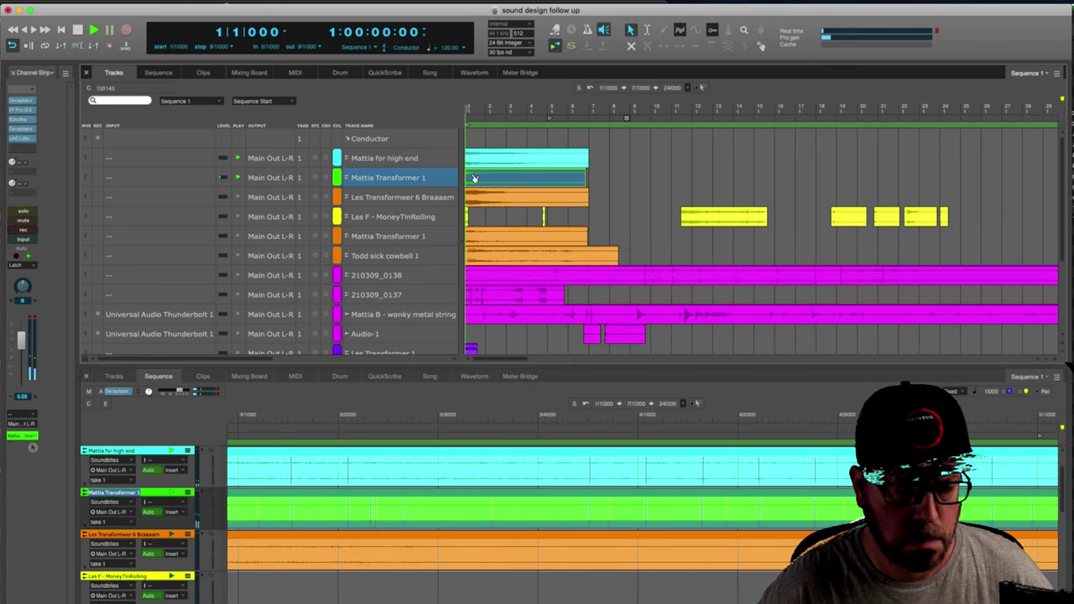
pyautogui.press('space')
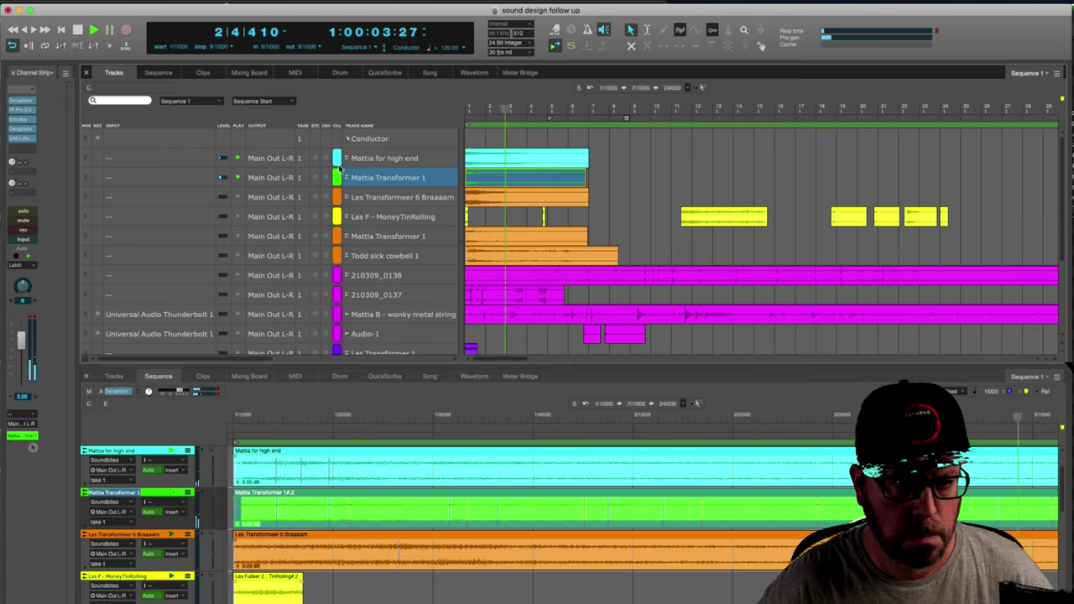
pyautogui.press('space')
pyautogui.press('space')
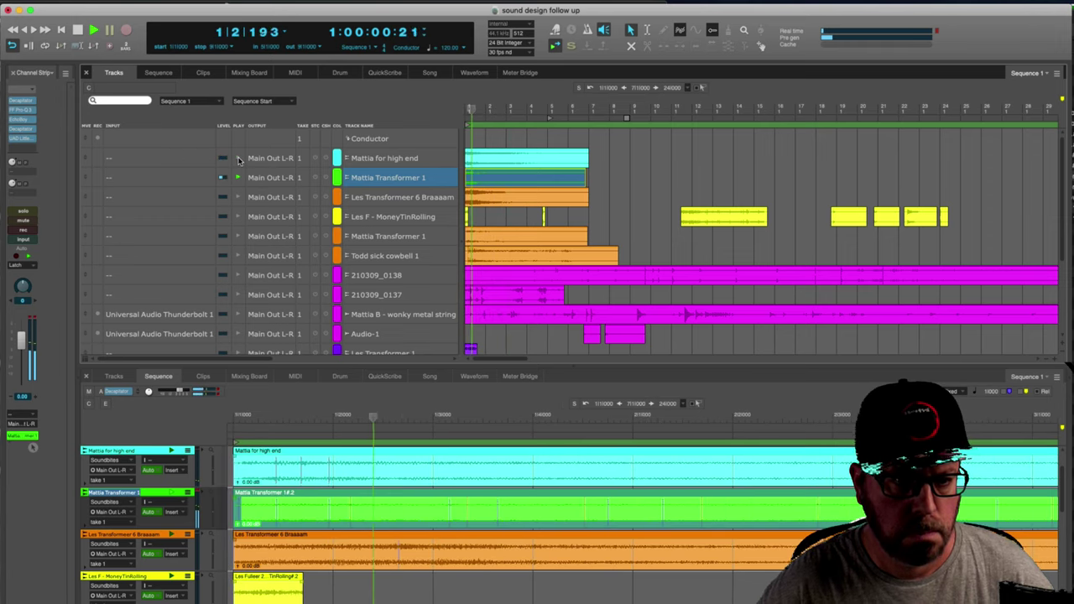
pyautogui.press('space')
# Insert FabFilter FF Pro-Q 3 in insert F of Mattia Transformer 1 and cut its upper frequencies during playback.
pyautogui.click(387, 179)
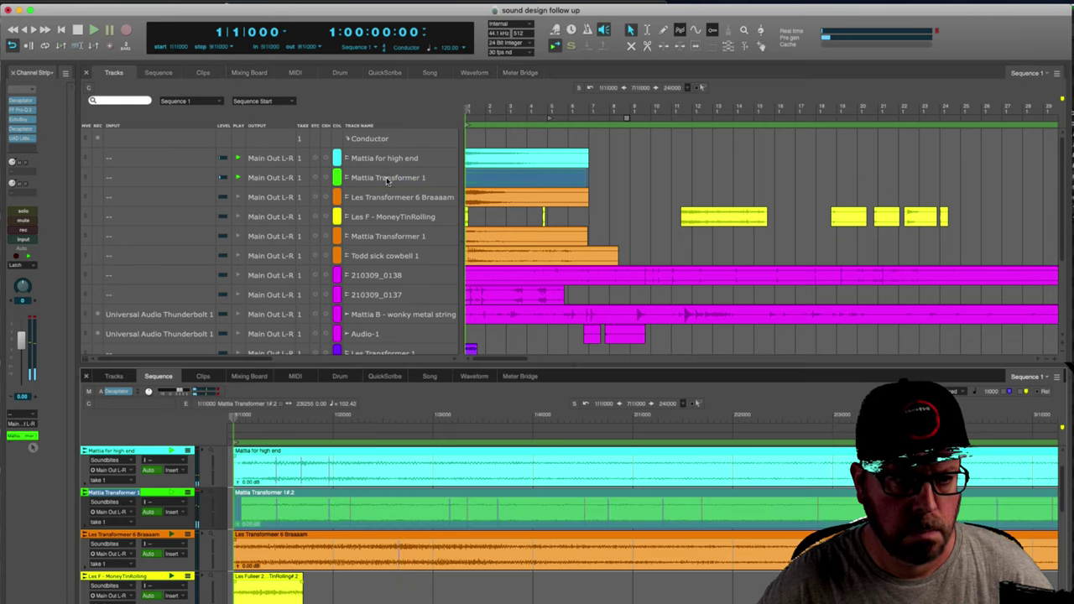
pyautogui.click(23, 147)
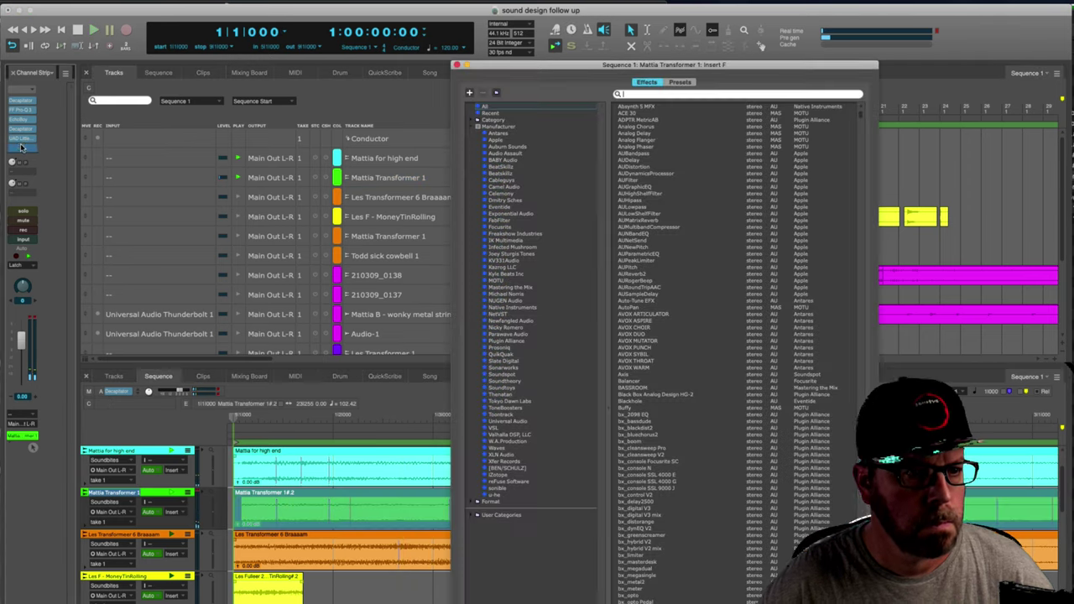
pyautogui.write('fab')
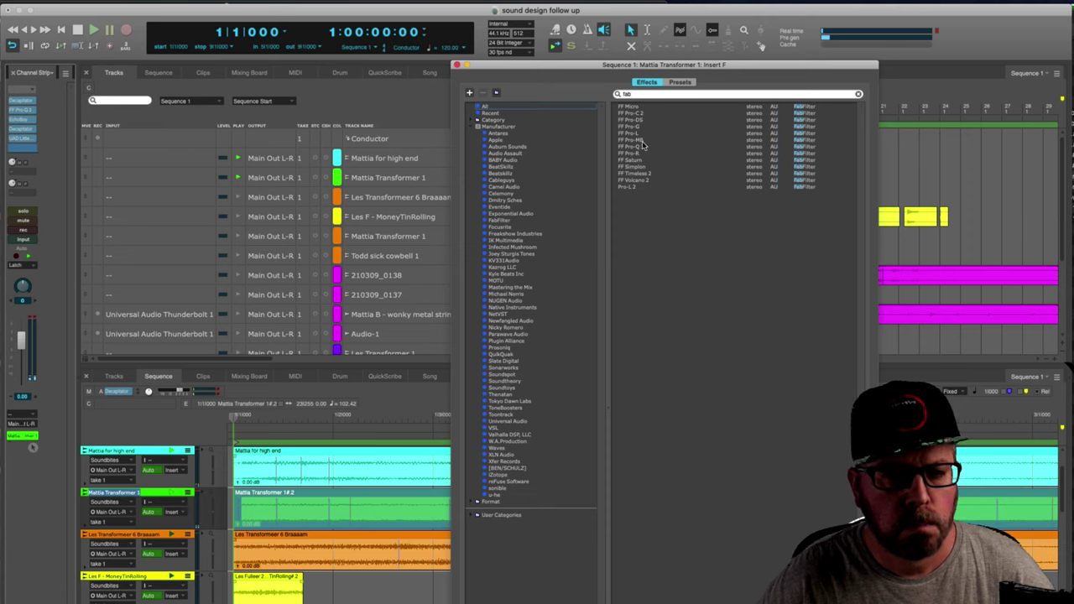
pyautogui.click(648, 147)
pyautogui.doubleClick(647, 148)
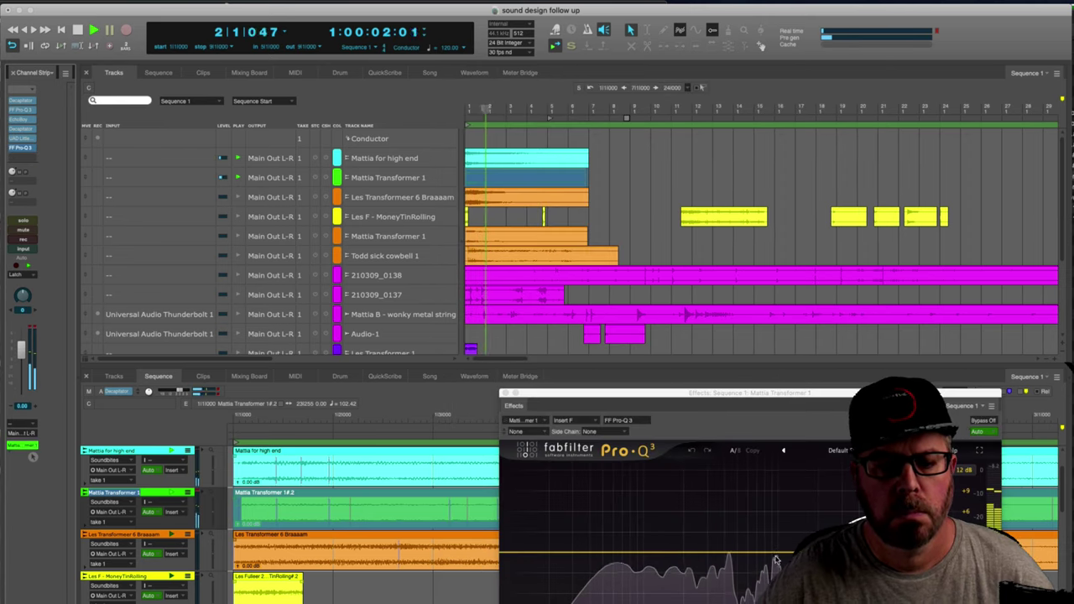
pyautogui.press('Return')
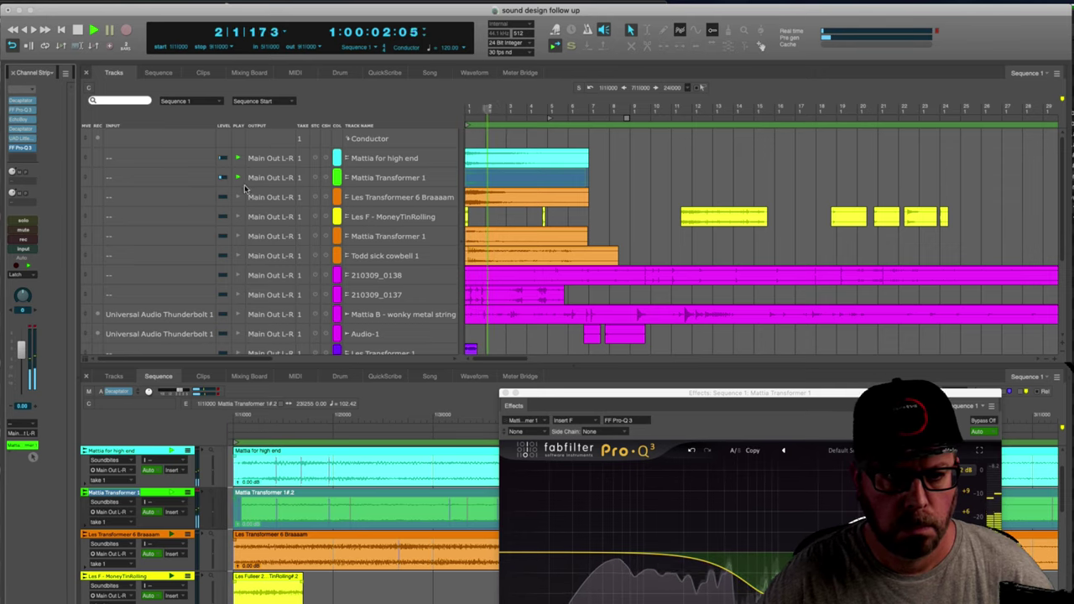
# Audition Mattia Transformer 1 and Mattia for high end separately and together to judge the new EQ cut.
pyautogui.click(237, 159)
pyautogui.press('Return')
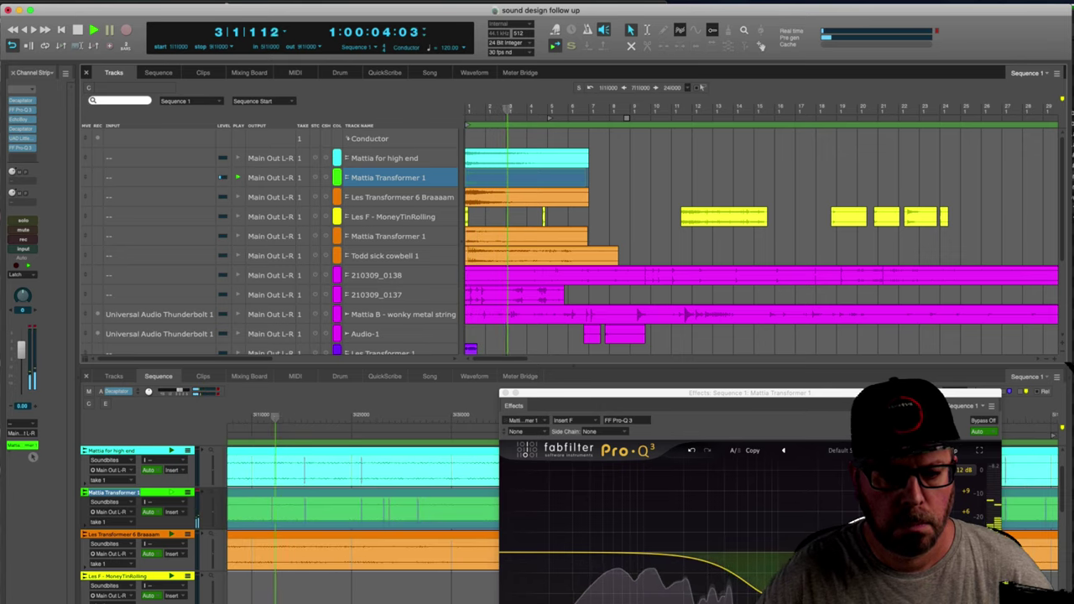
pyautogui.press('space')
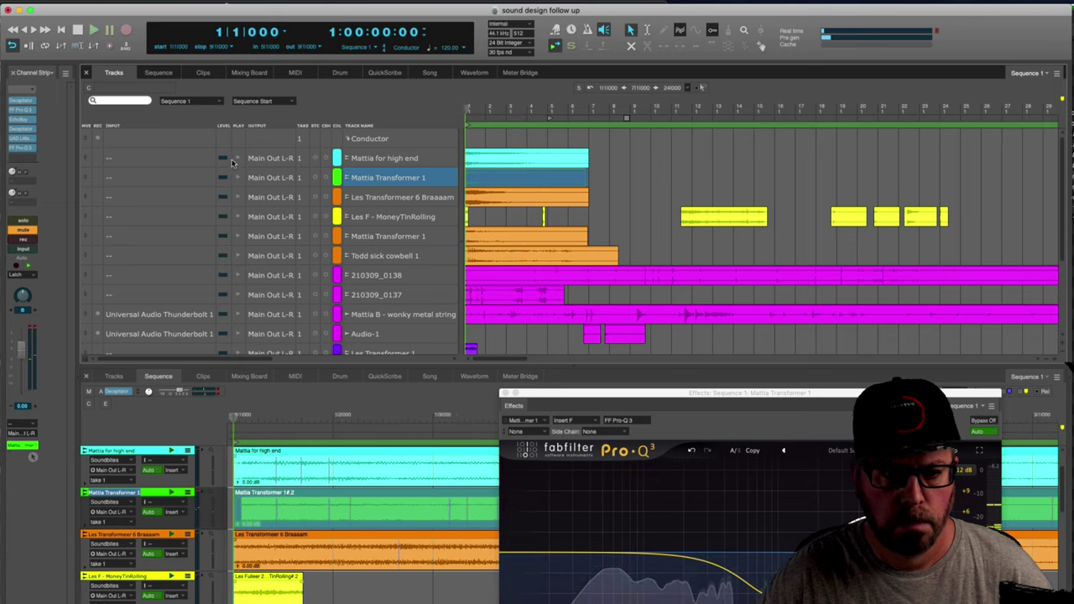
pyautogui.press('space')
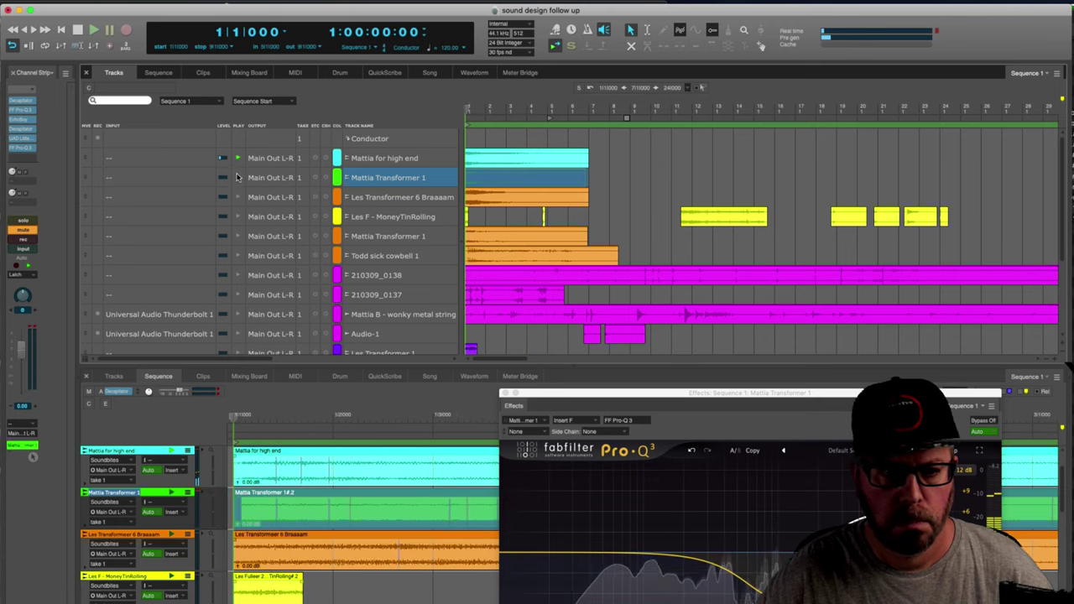
pyautogui.press('space')
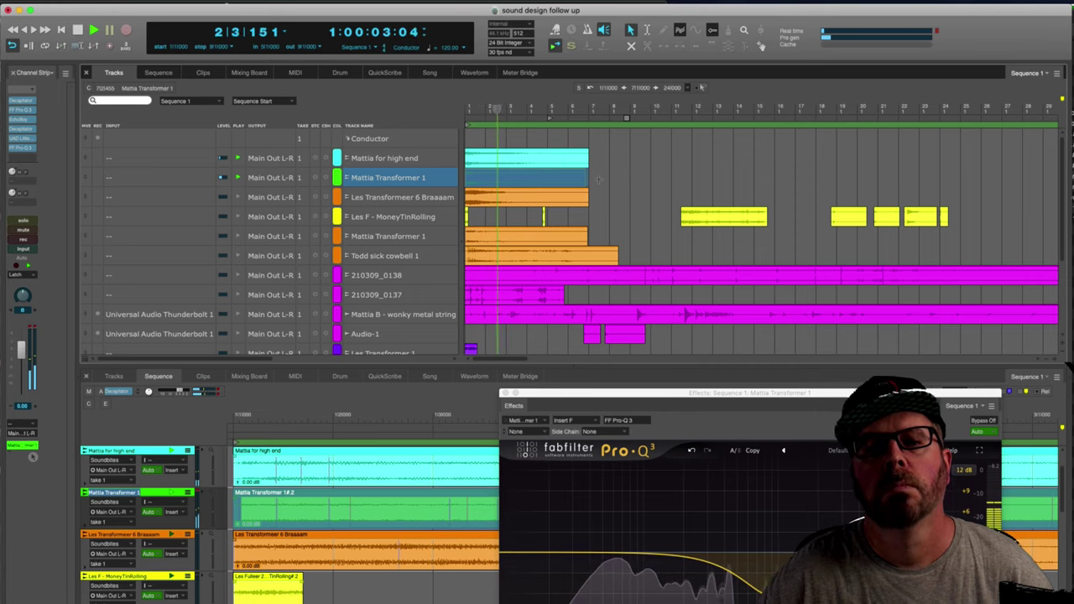
pyautogui.press('space')
pyautogui.press('space')
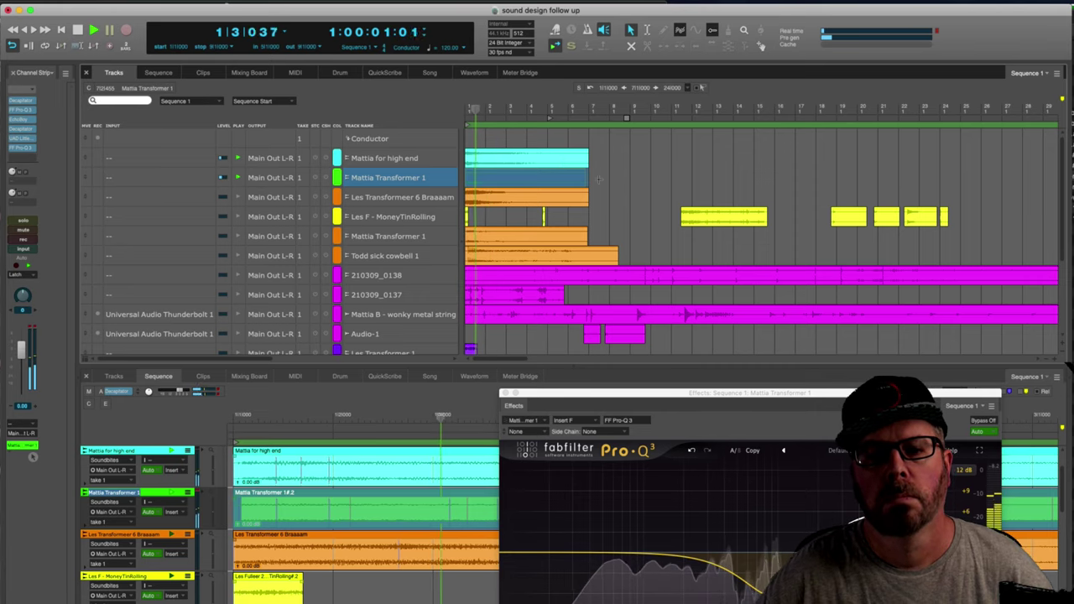
pyautogui.press('space')
# Select the Mattia for high end and Mattia Transformer 1 clips and bounce them to the sequence as Matia combo.
pyautogui.moveTo(607, 180); pyautogui.dragTo(460, 156)
pyautogui.click(61, 0)
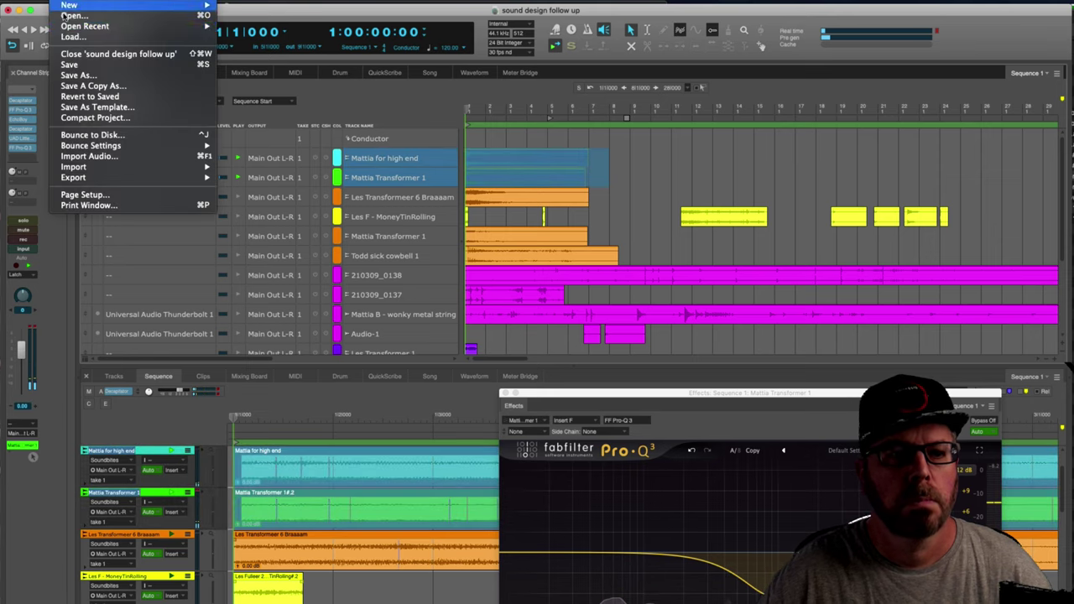
pyautogui.click(84, 136)
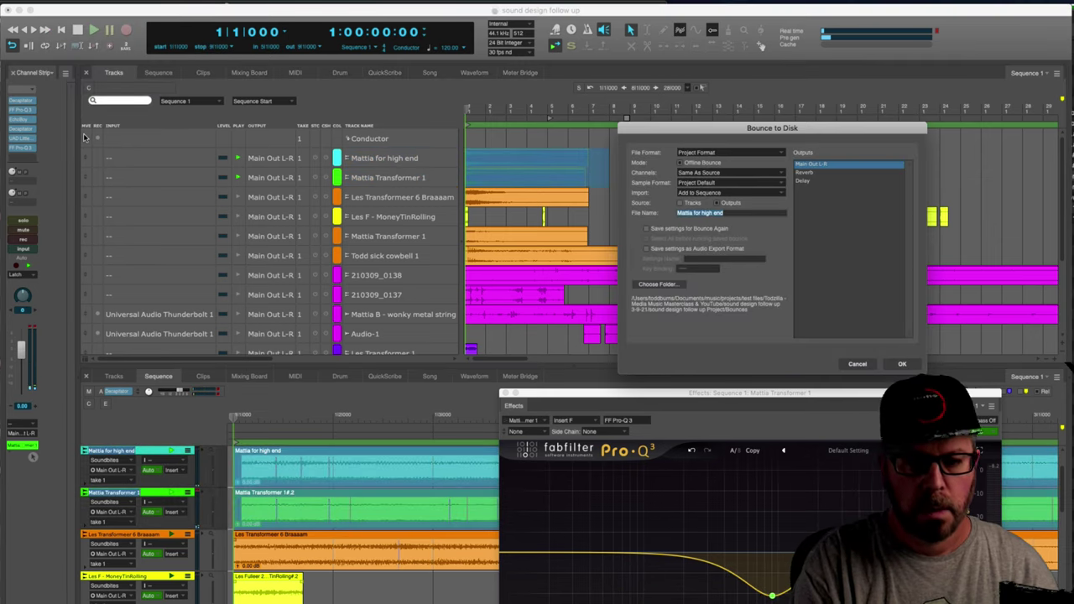
pyautogui.press('Return')
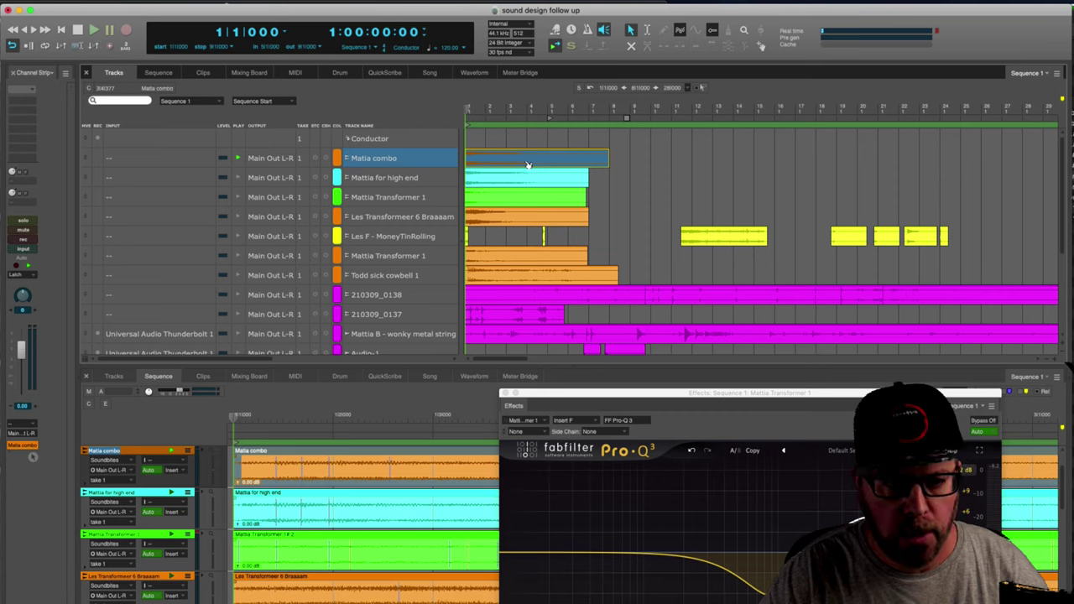
# Insert FabFilter FF Pro-Q 3 in insert A of the bounced combo track and play the track through it.
pyautogui.click(23, 102)
pyautogui.write('fab')
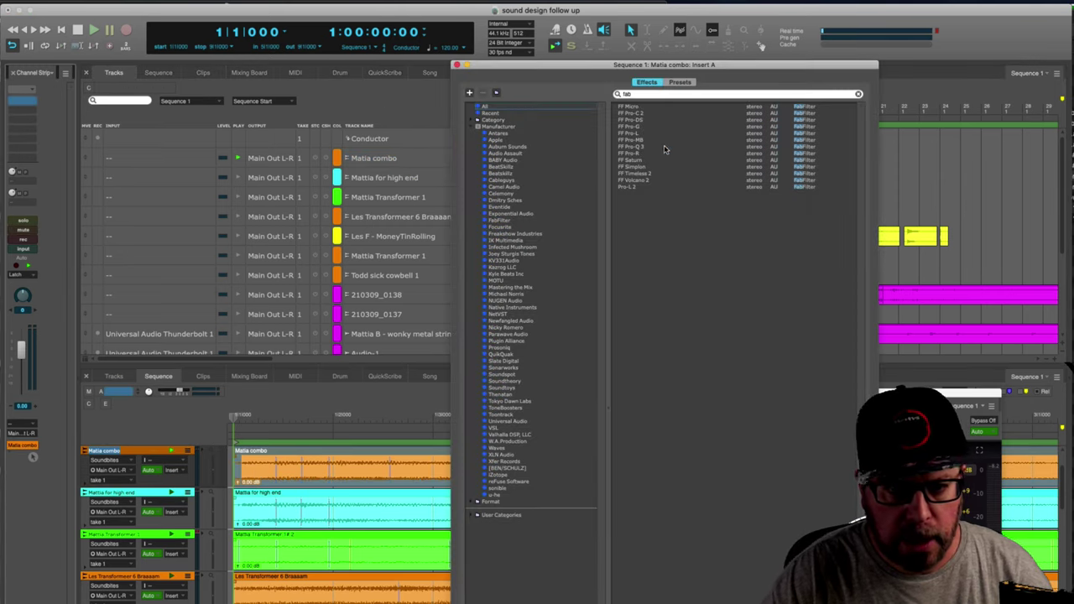
pyautogui.doubleClick(665, 148)
pyautogui.press('space')
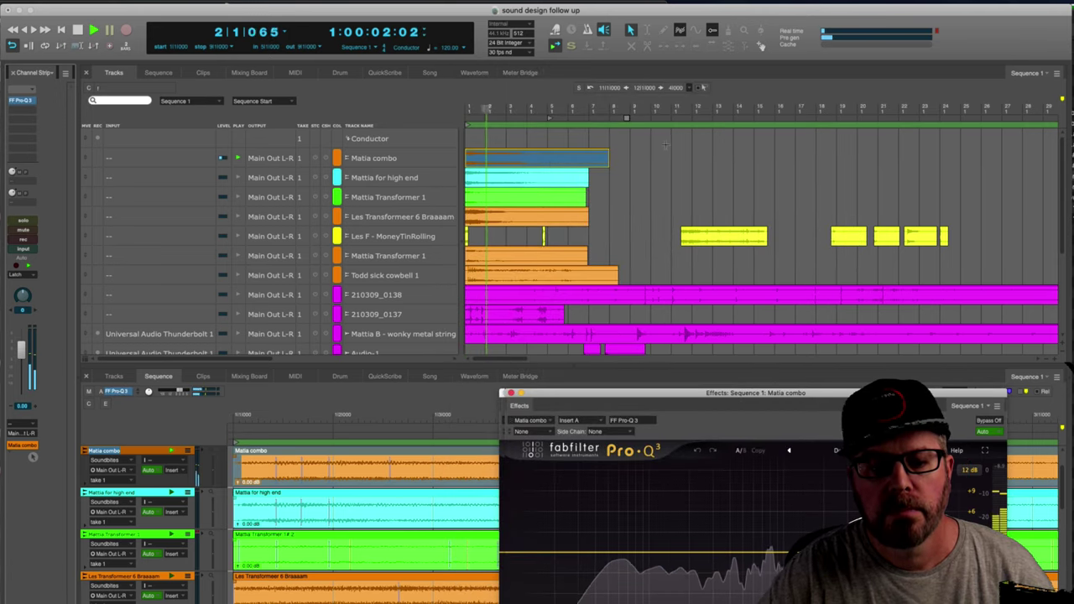
# Correct the bounced track's name to Mattia combo and stop playback.
pyautogui.click(390, 160)
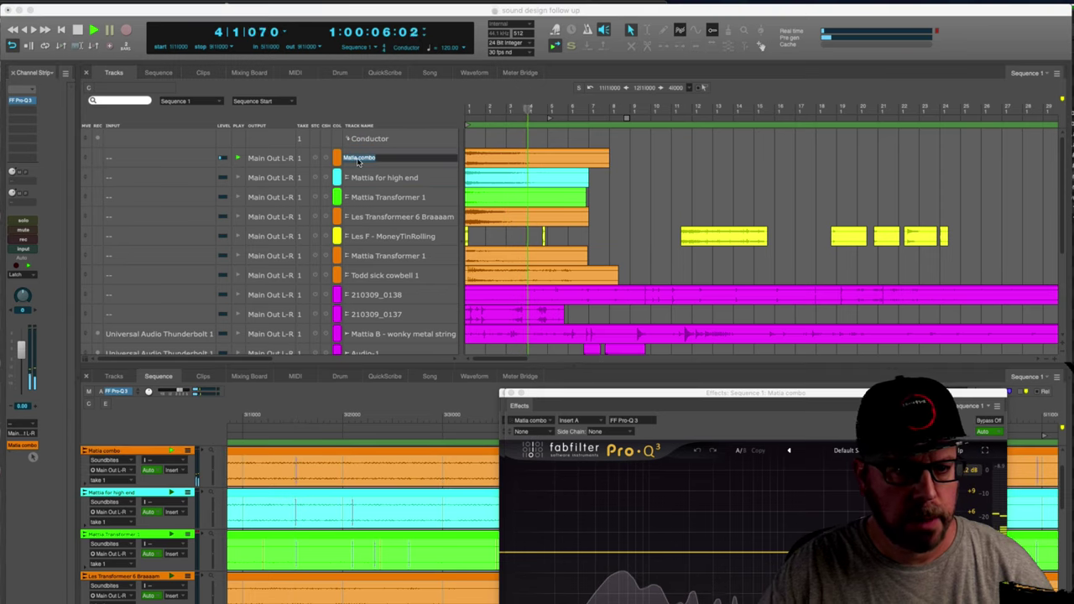
pyautogui.doubleClick(365, 159)
pyautogui.write('t')
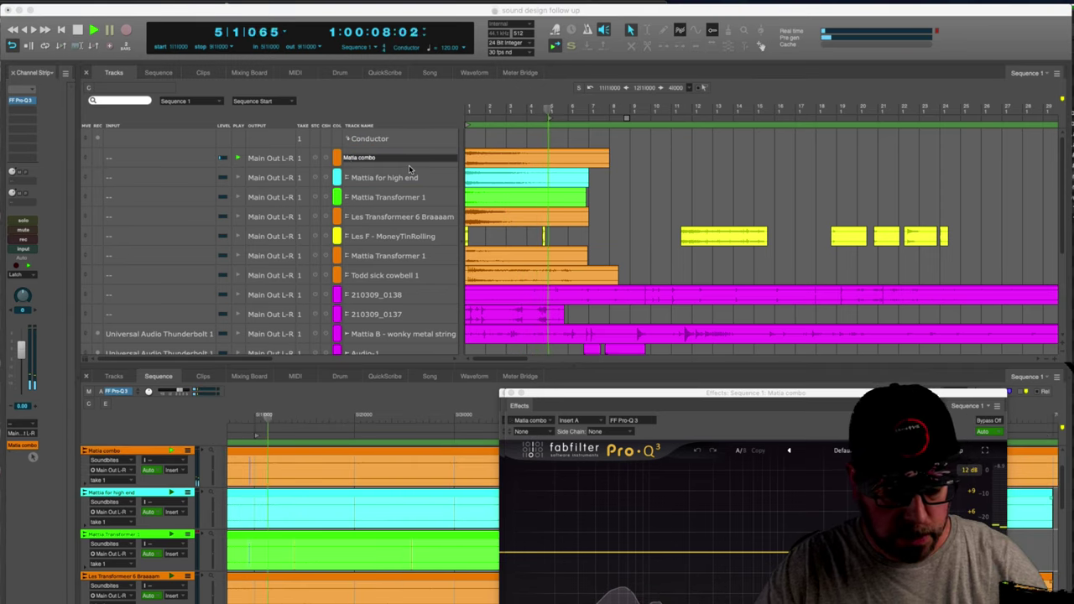
pyautogui.press('Return')
pyautogui.press('space')
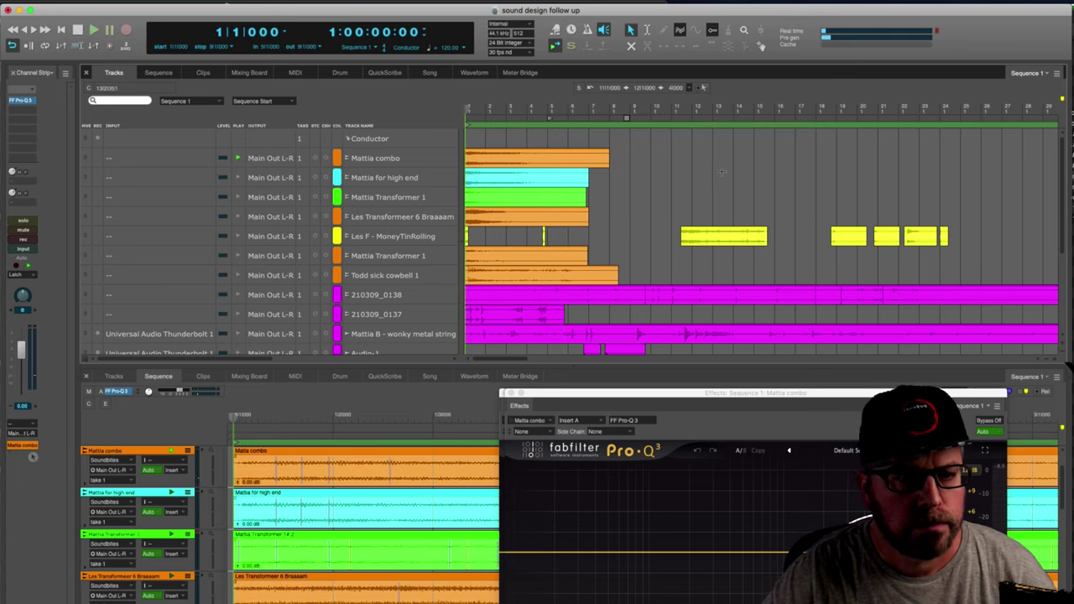
# Play Mattia combo and insert UAD Little Labs VOG in its insert B.
pyautogui.press('space')
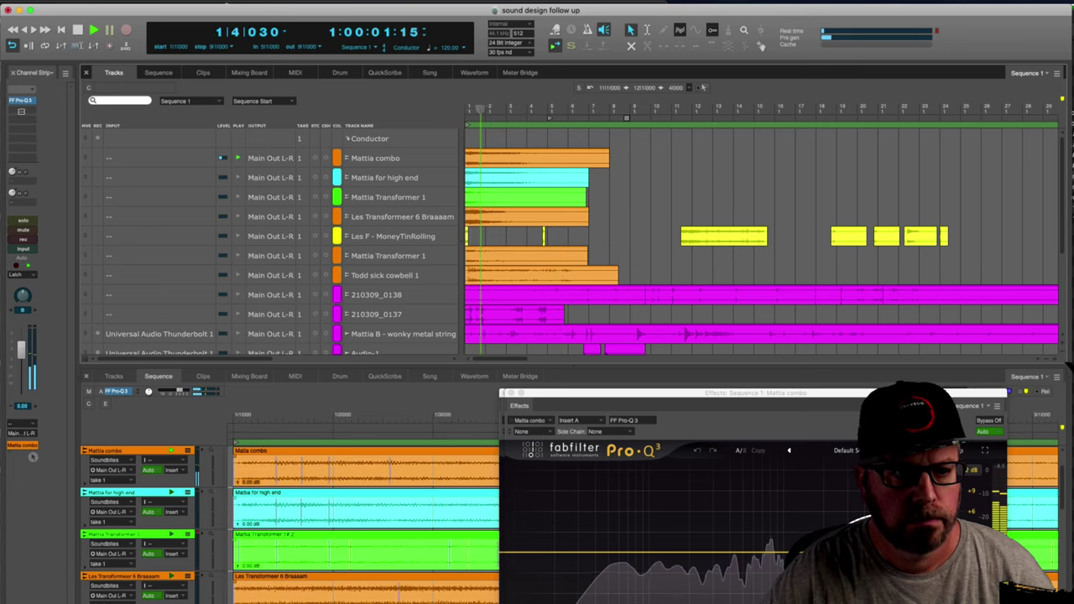
pyautogui.click(22, 110)
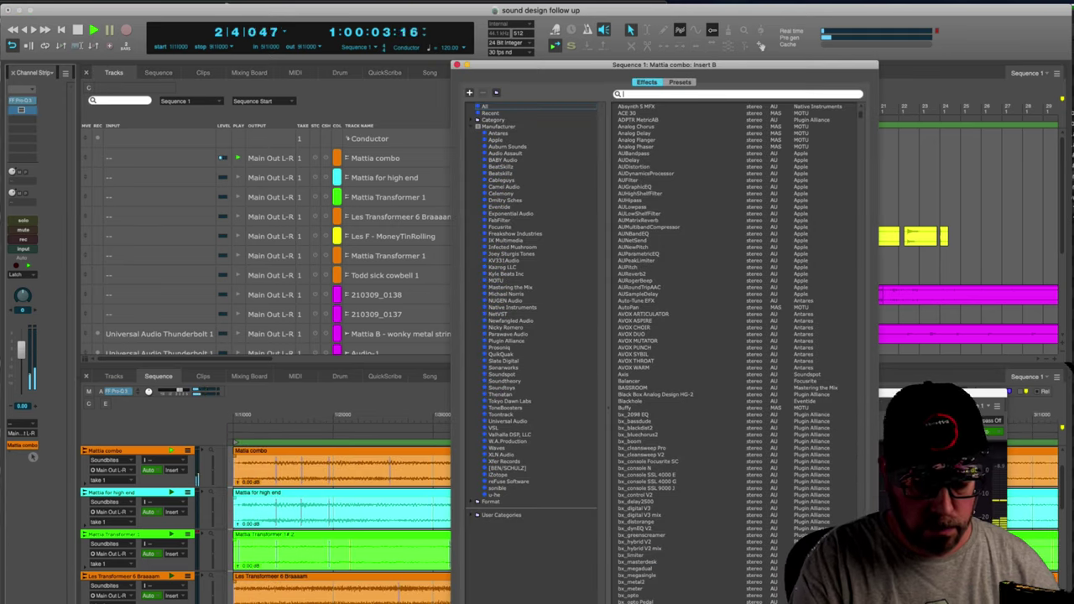
pyautogui.write('vog')
pyautogui.doubleClick(635, 107)
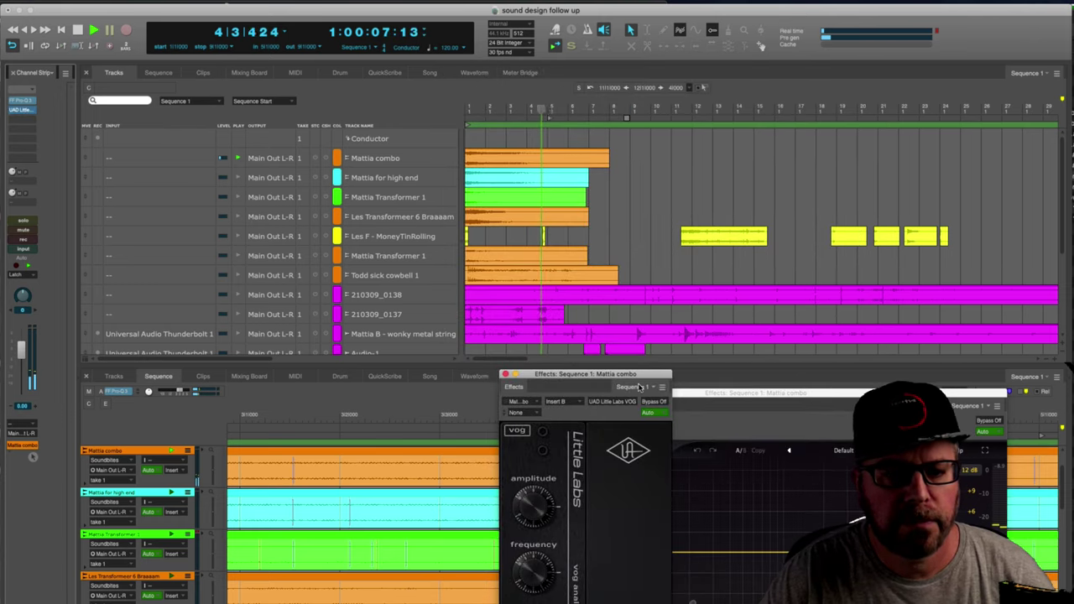
# Move the VOG effects window clear of the Pro-Q 3 window and restart playback of Mattia combo.
pyautogui.click(638, 384)
pyautogui.click(633, 384)
pyautogui.moveTo(604, 377); pyautogui.dragTo(404, 282)
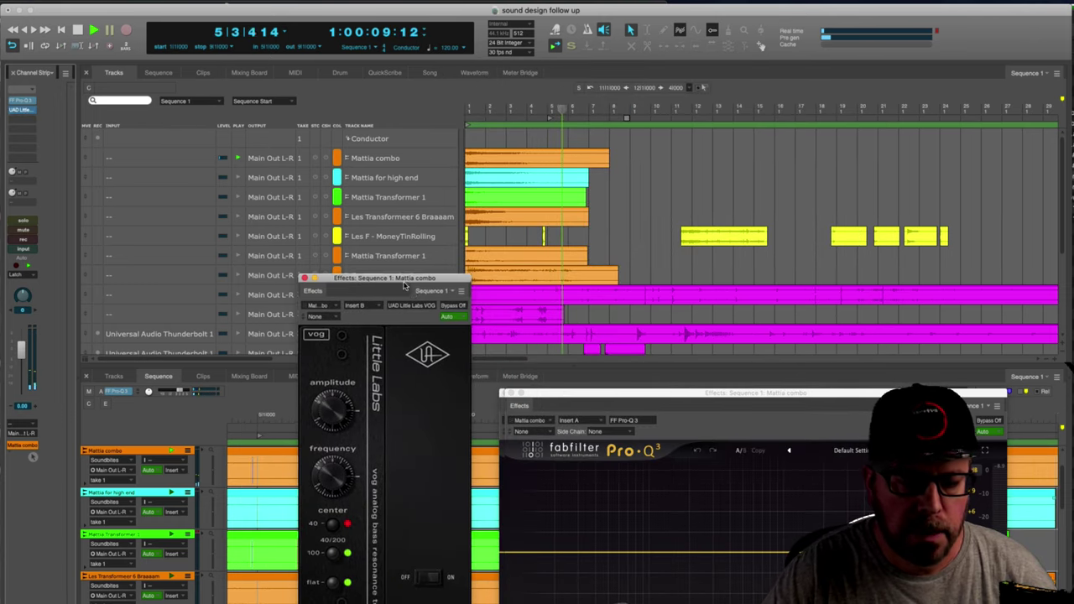
pyautogui.press('Return')
pyautogui.press('space')
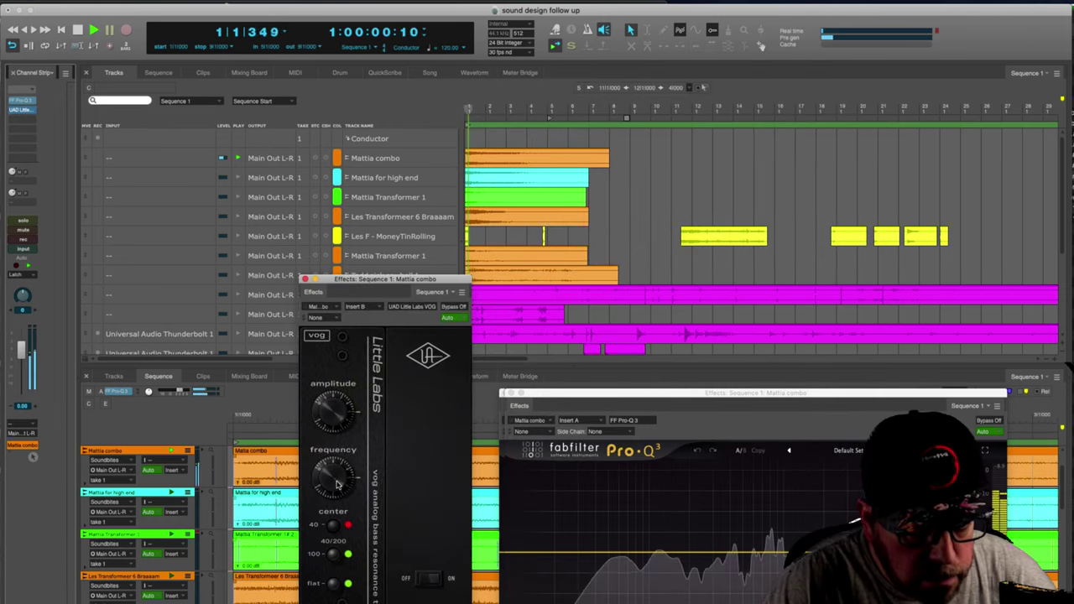
# Adjust the VOG frequency and amplitude knobs by ear while replaying Mattia combo from the start.
pyautogui.click(331, 484)
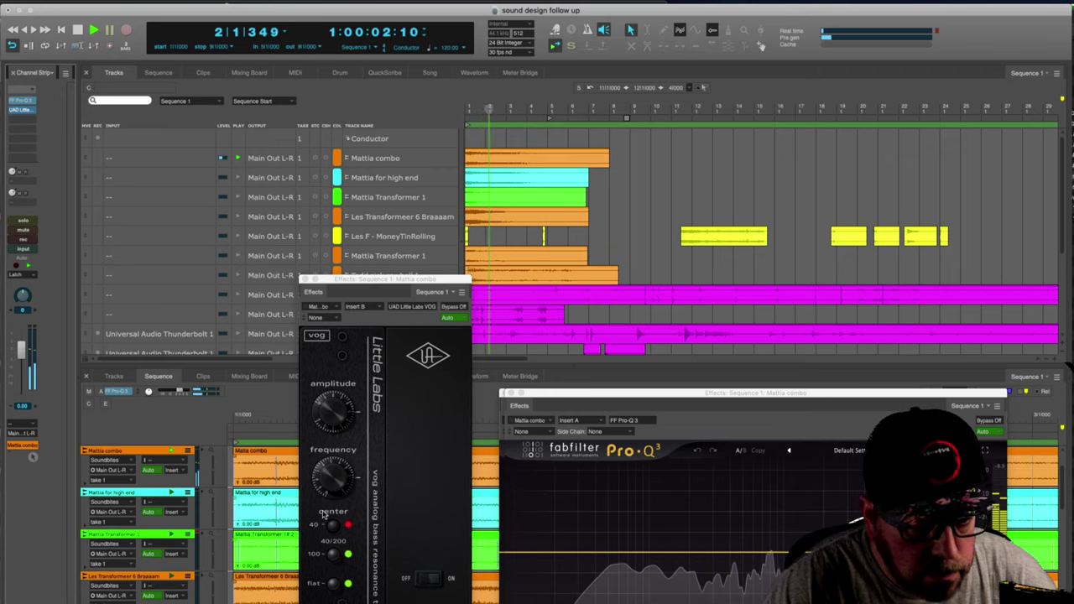
pyautogui.press('Return')
pyautogui.moveTo(327, 486); pyautogui.dragTo(320, 480)
pyautogui.press('Return')
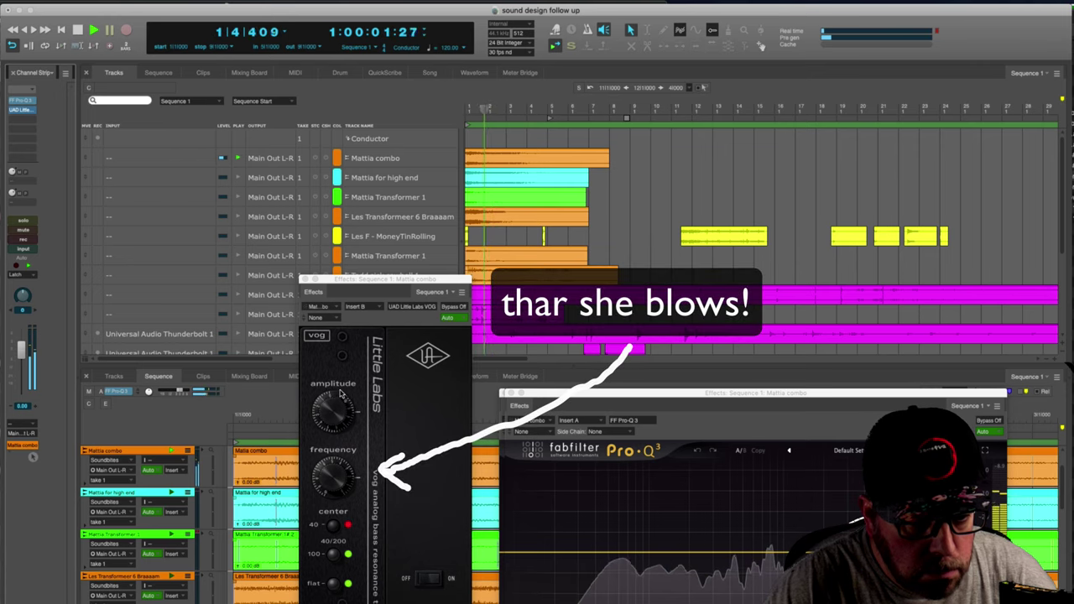
pyautogui.press('Return')
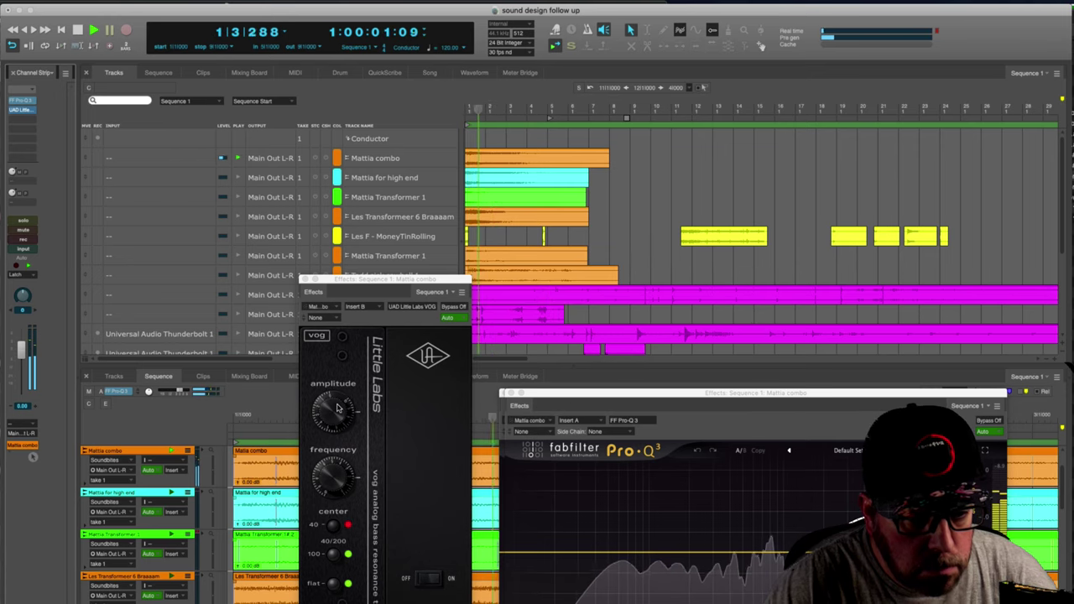
pyautogui.moveTo(339, 408); pyautogui.dragTo(346, 428)
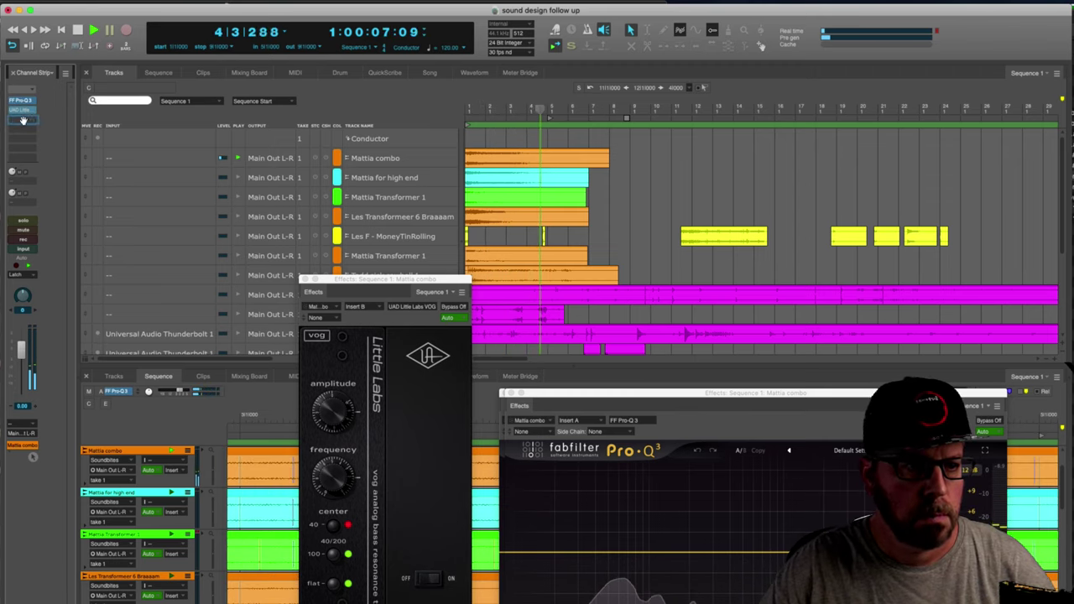
# Insert CamelCrusher in insert D of Mattia combo, reposition its window and play the track.
pyautogui.click(23, 120)
pyautogui.write('cam')
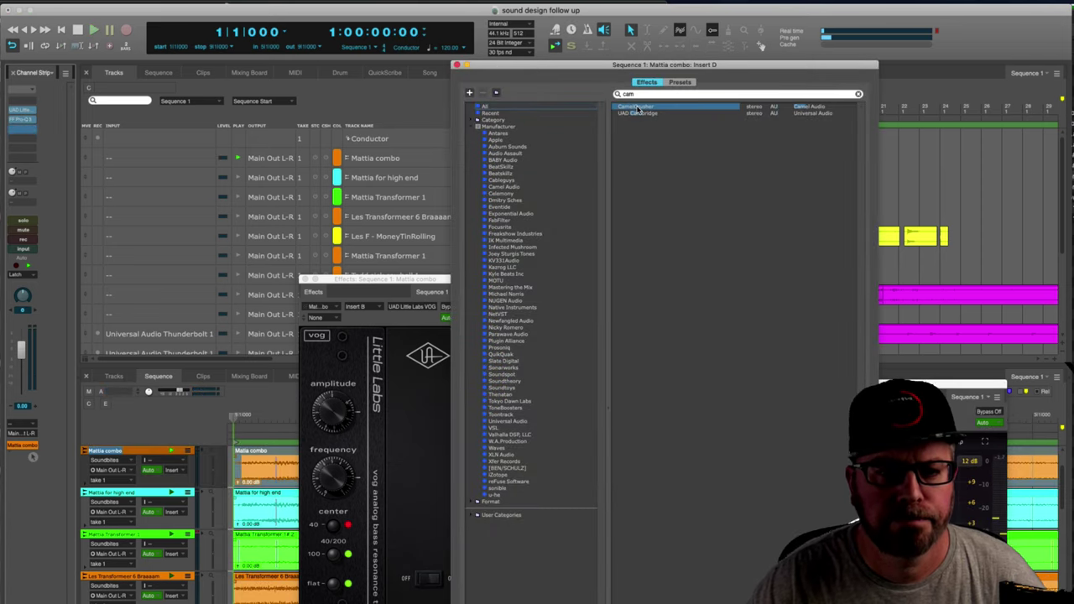
pyautogui.doubleClick(637, 107)
pyautogui.moveTo(628, 109); pyautogui.dragTo(604, 149)
pyautogui.press('space')
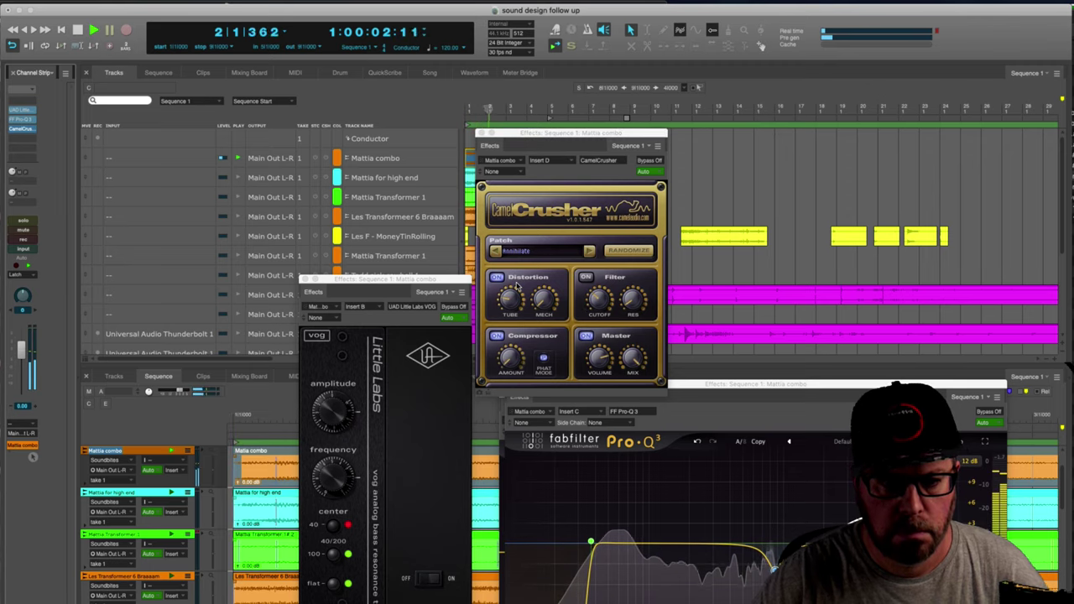
# Audition CamelCrusher's Annihilate patch on Mattia combo by repeatedly replaying the track from the start.
pyautogui.press('space')
pyautogui.press('space')
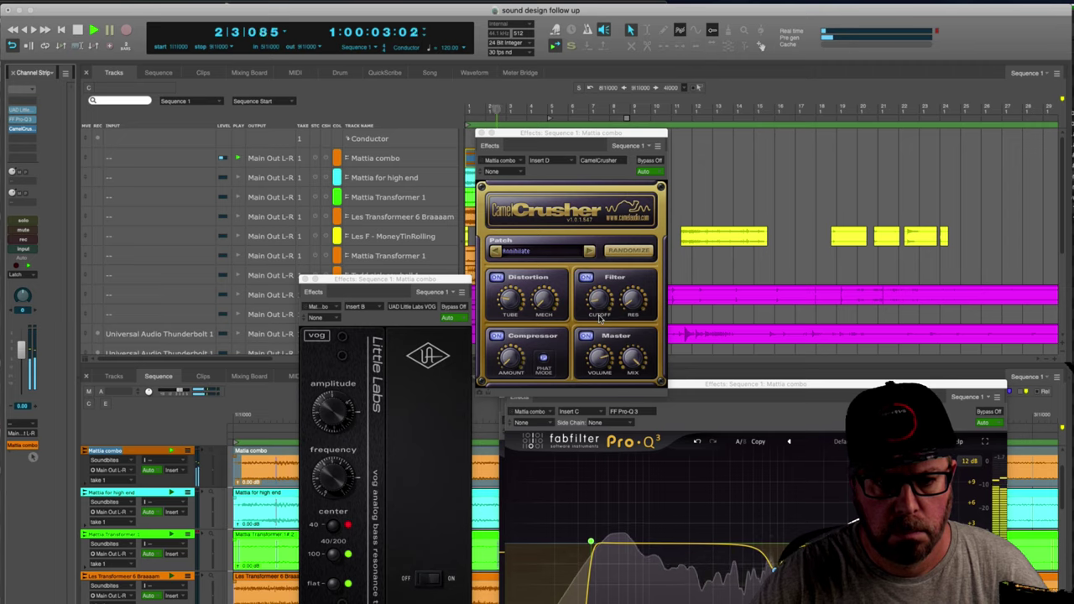
pyautogui.press('space')
pyautogui.press('space')
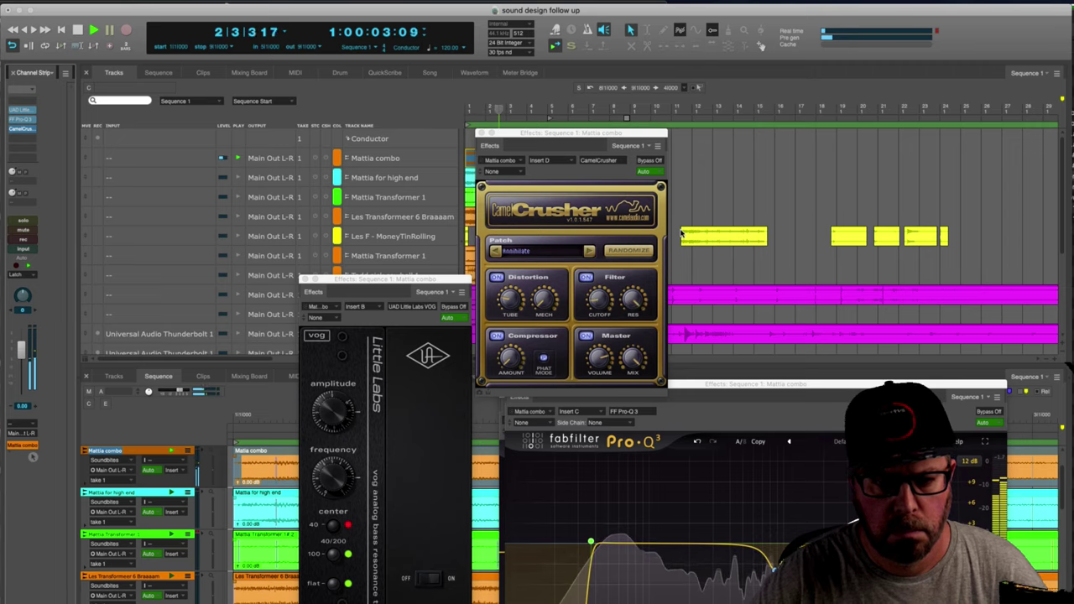
pyautogui.press('space')
pyautogui.press('space')
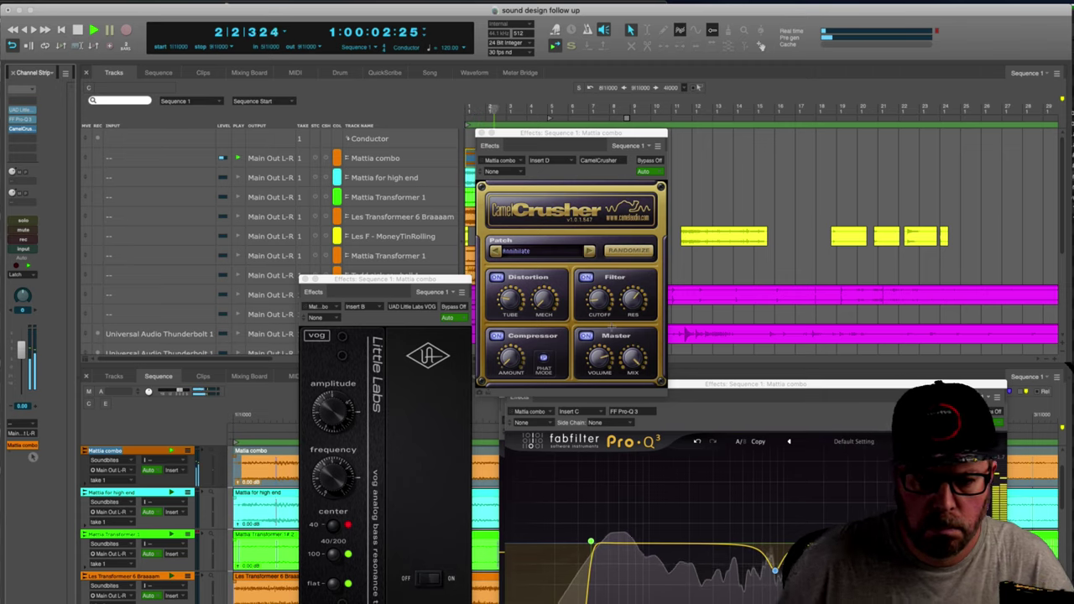
# Load the British Clean patch in CamelCrusher and replay Mattia combo through it.
pyautogui.click(589, 251)
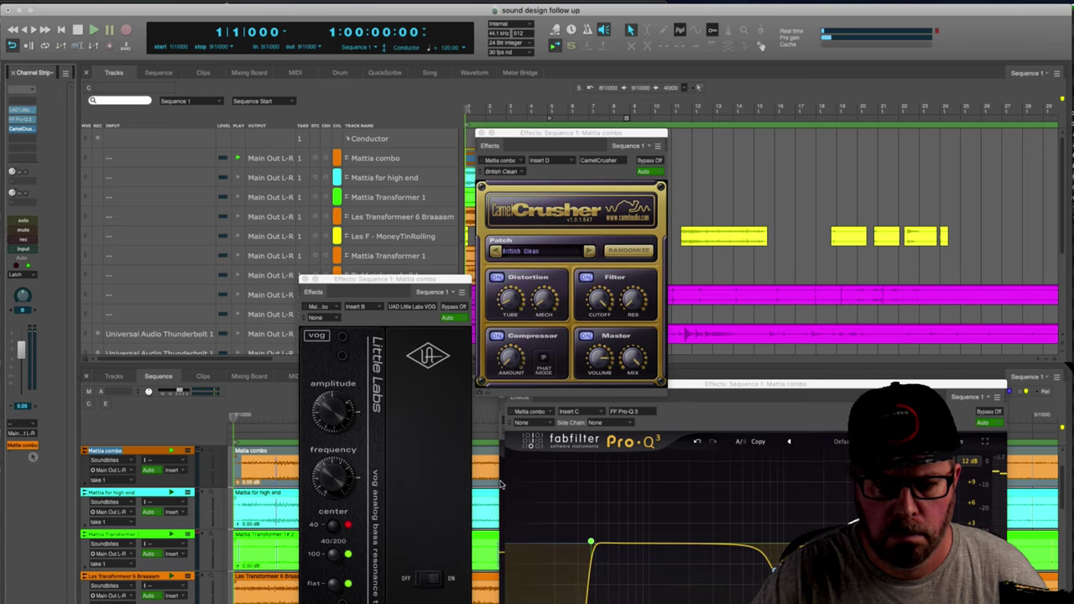
pyautogui.press('space')
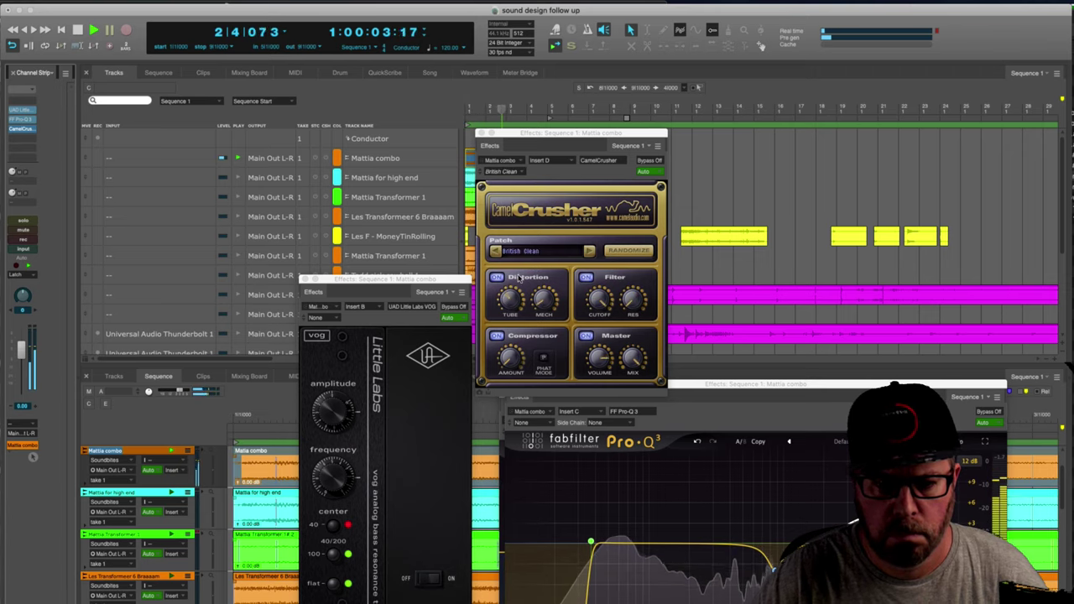
pyautogui.press('space')
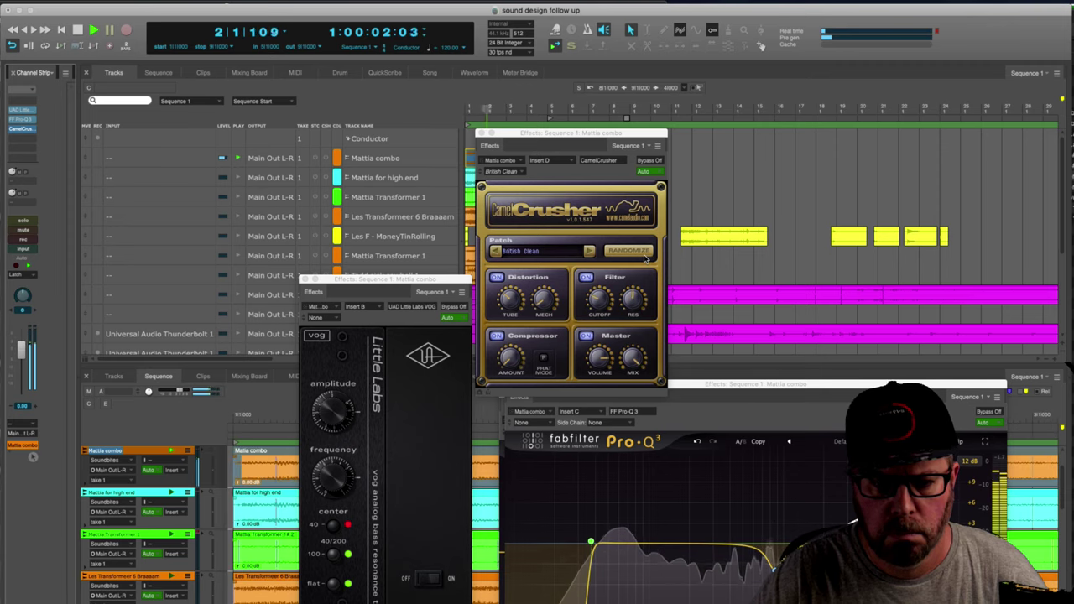
pyautogui.press('space')
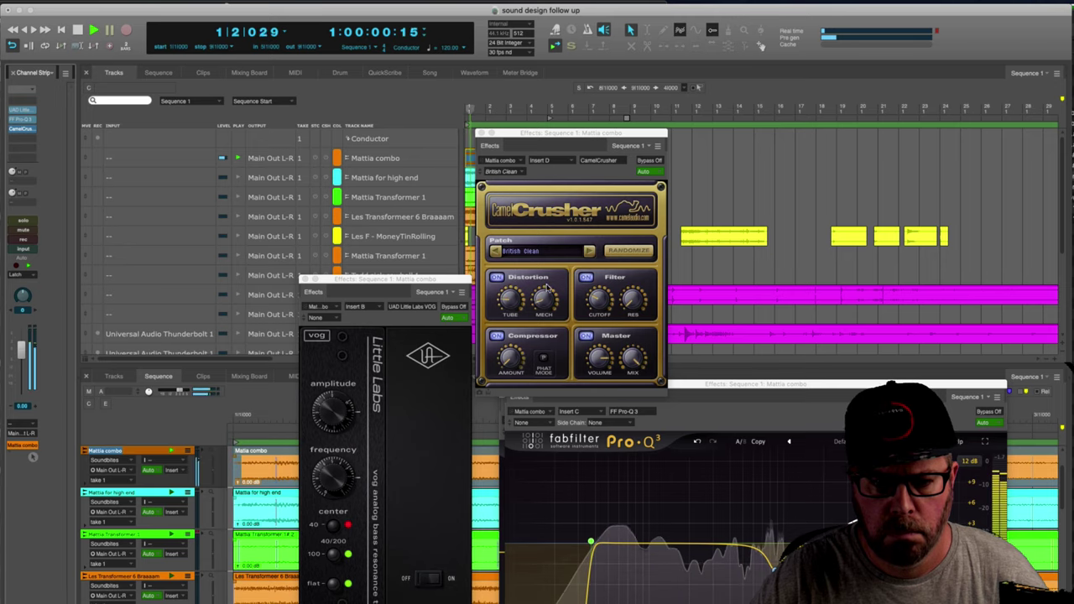
pyautogui.press('space')
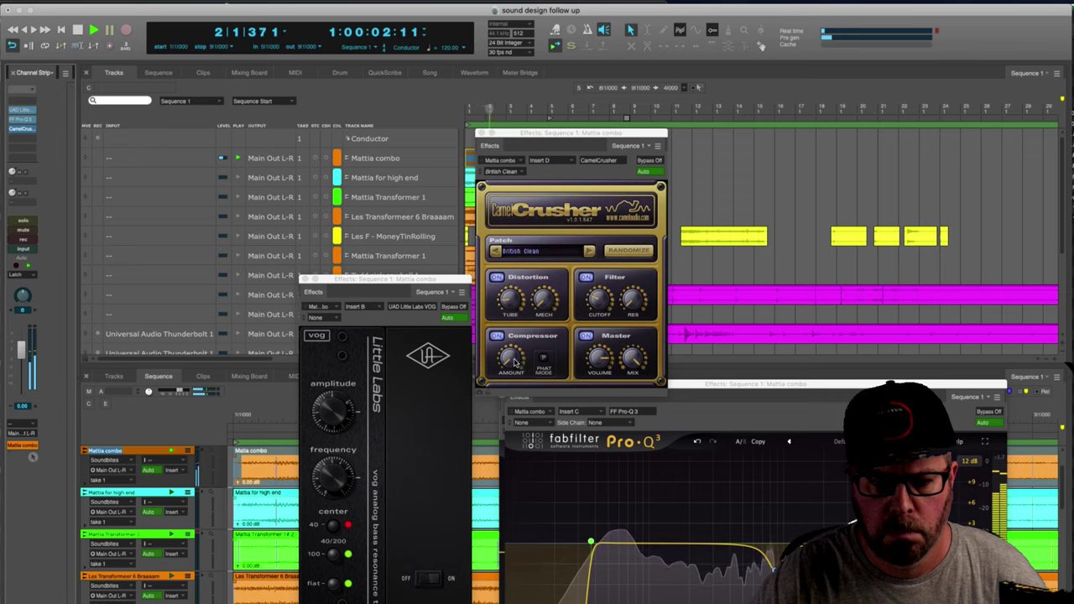
# Turn on CamelCrusher's Phat Mode and compare Mattia combo with the effect bypassed and active.
pyautogui.press('space')
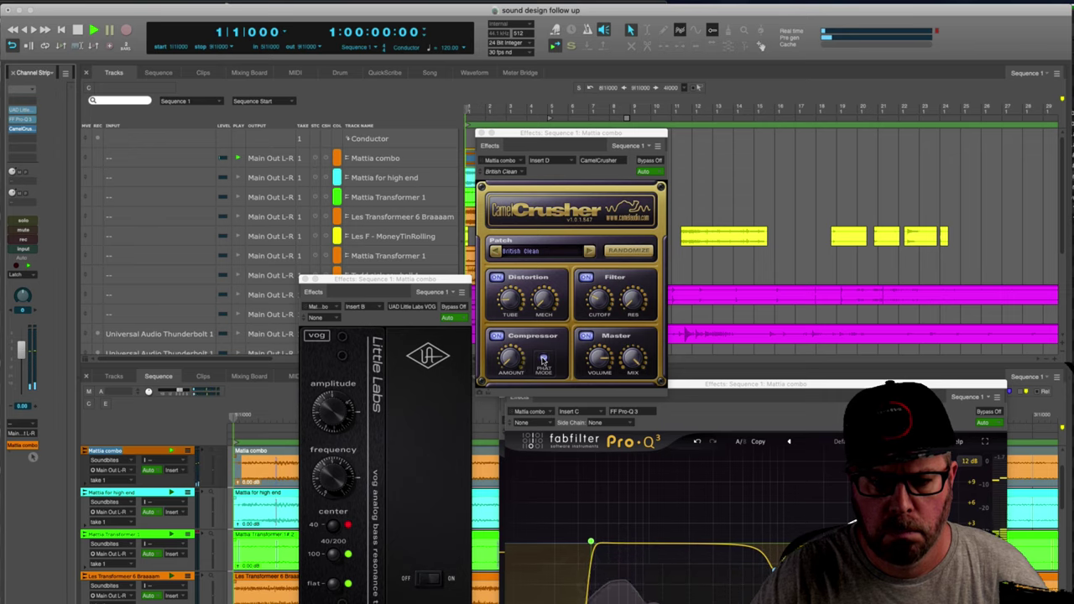
pyautogui.press('space')
pyautogui.press('space')
pyautogui.click(651, 160)
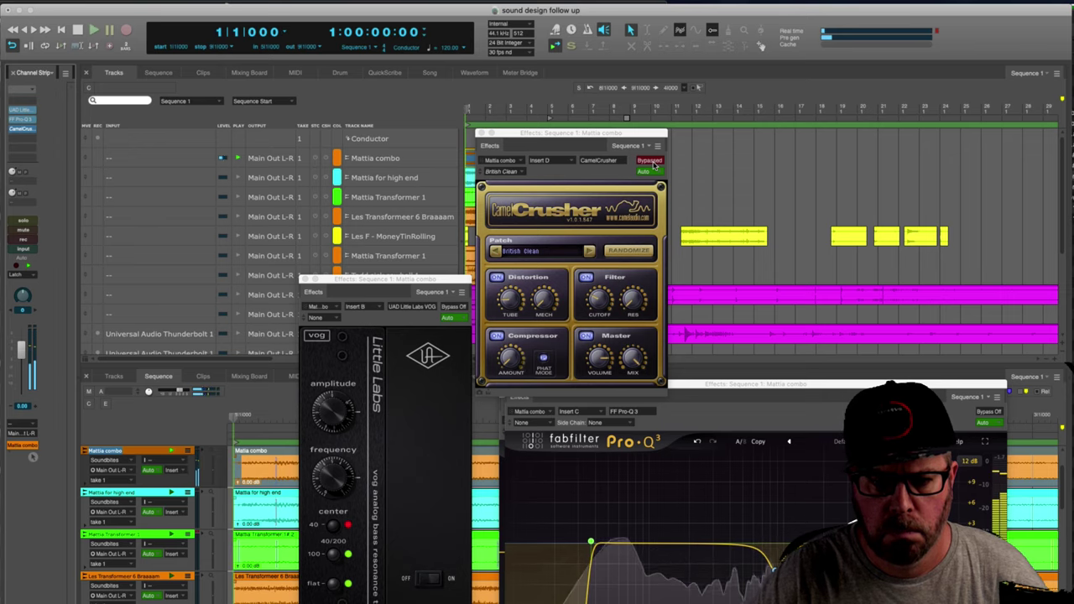
pyautogui.press('space')
pyautogui.press('space')
pyautogui.click(652, 161)
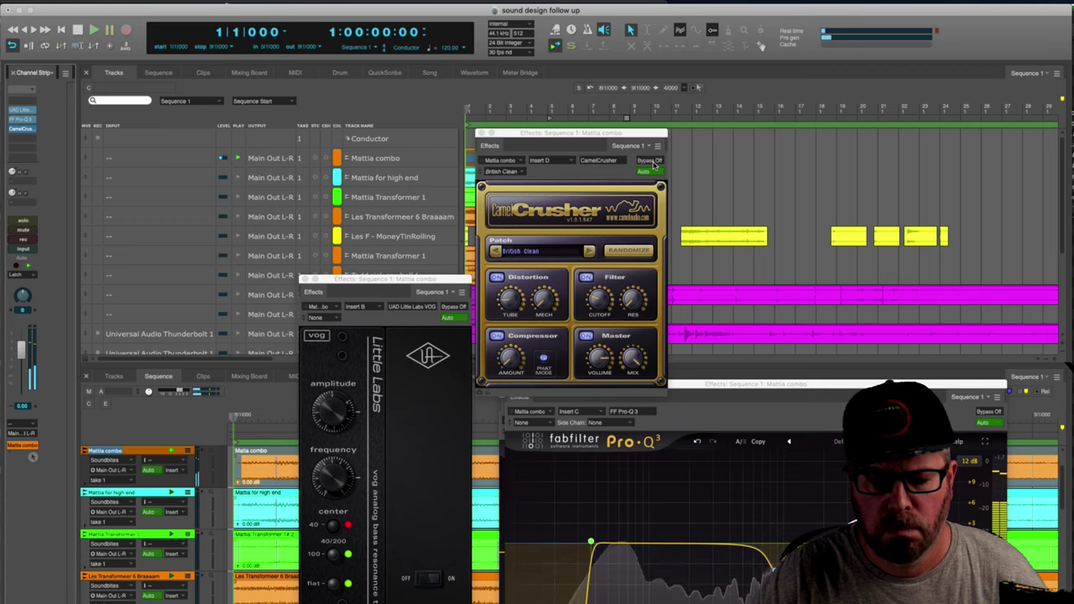
pyautogui.press('space')
pyautogui.press('space')
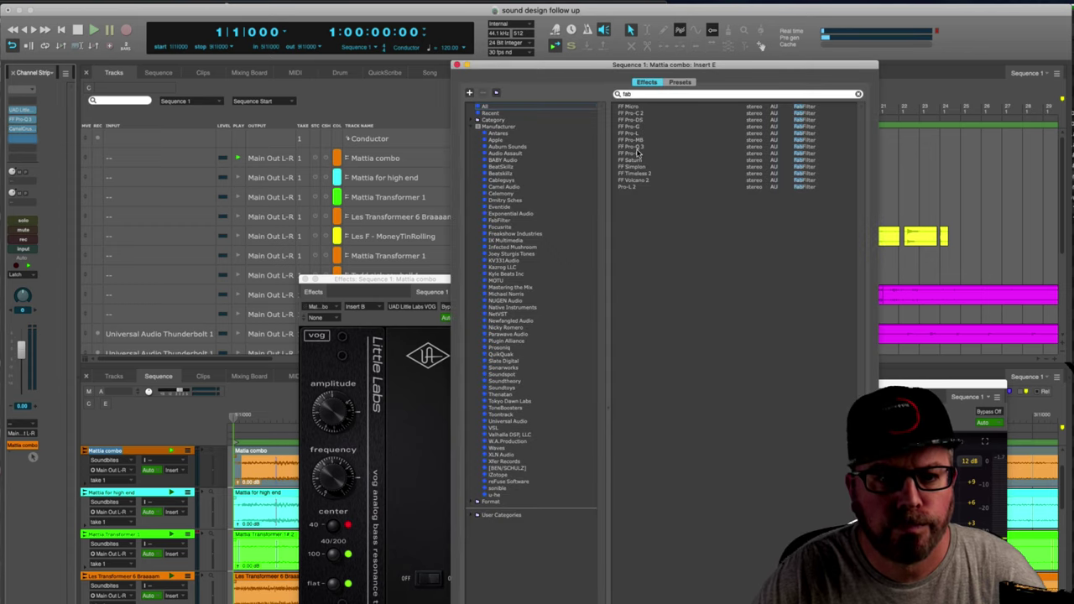
# Insert FabFilter FF Pro-Q 3 in insert E of Mattia combo and play the track through it.
pyautogui.click(637, 148)
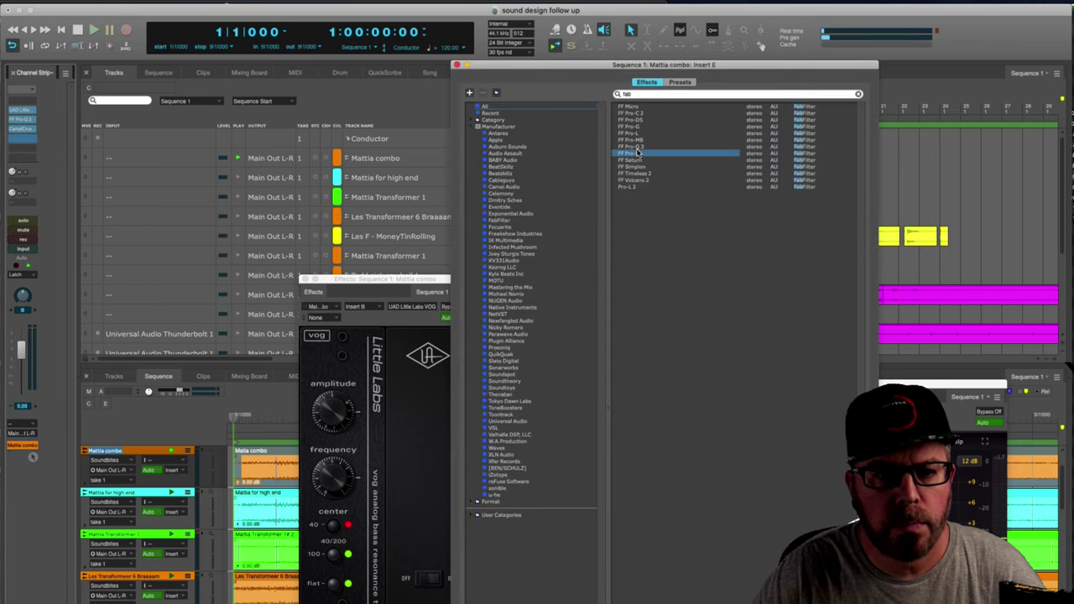
pyautogui.doubleClick(635, 147)
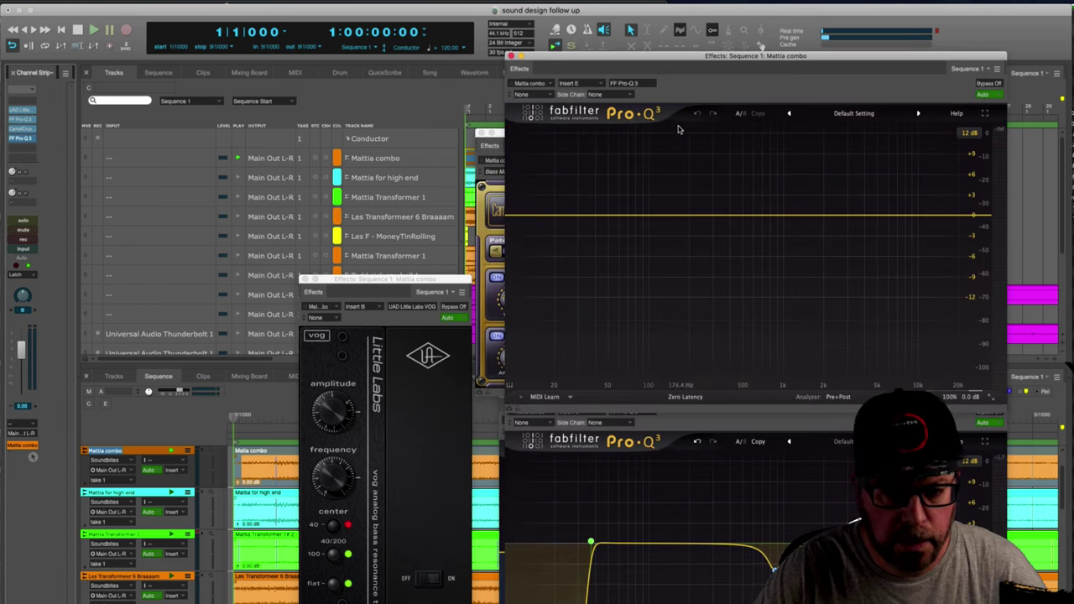
pyautogui.press('space')
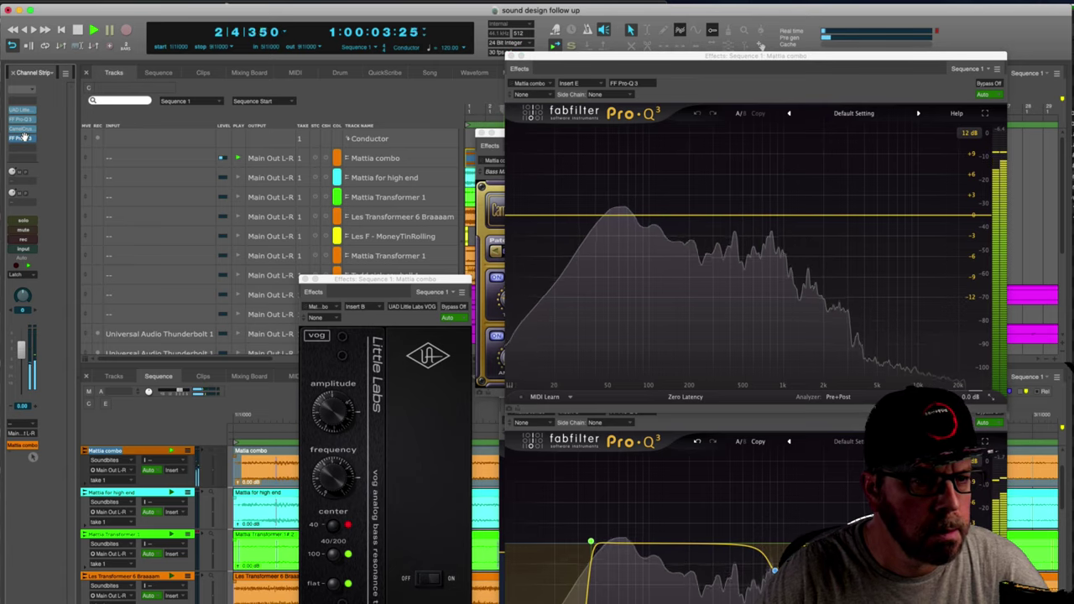
pyautogui.press('space')
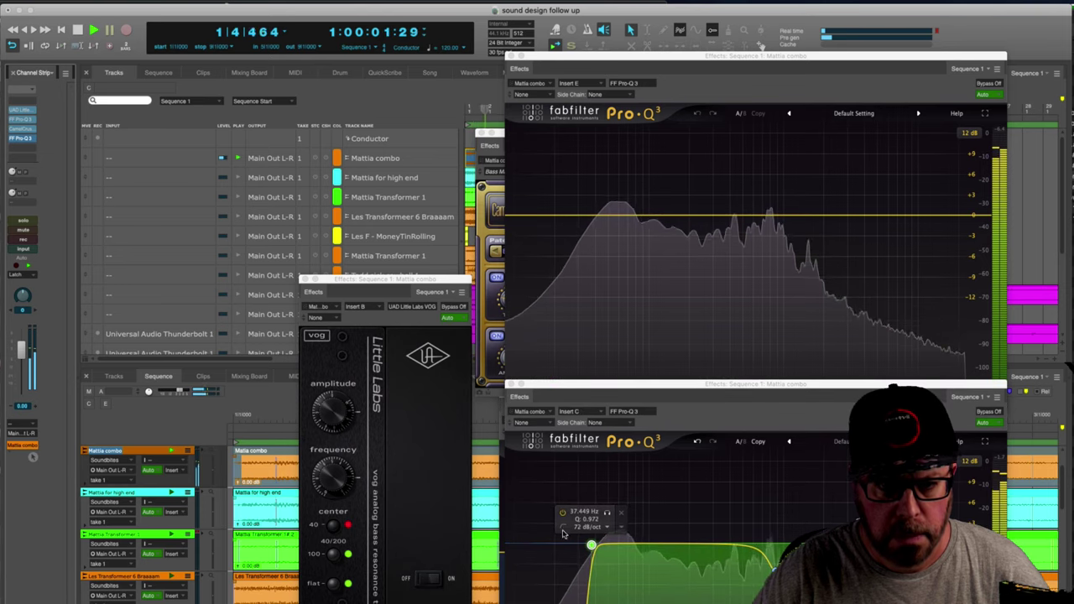
# Close the extra Pro-Q 3 and CamelCrusher windows and switch the remaining Pro-Q 3 window to the Mattia combo track.
pyautogui.click(511, 55)
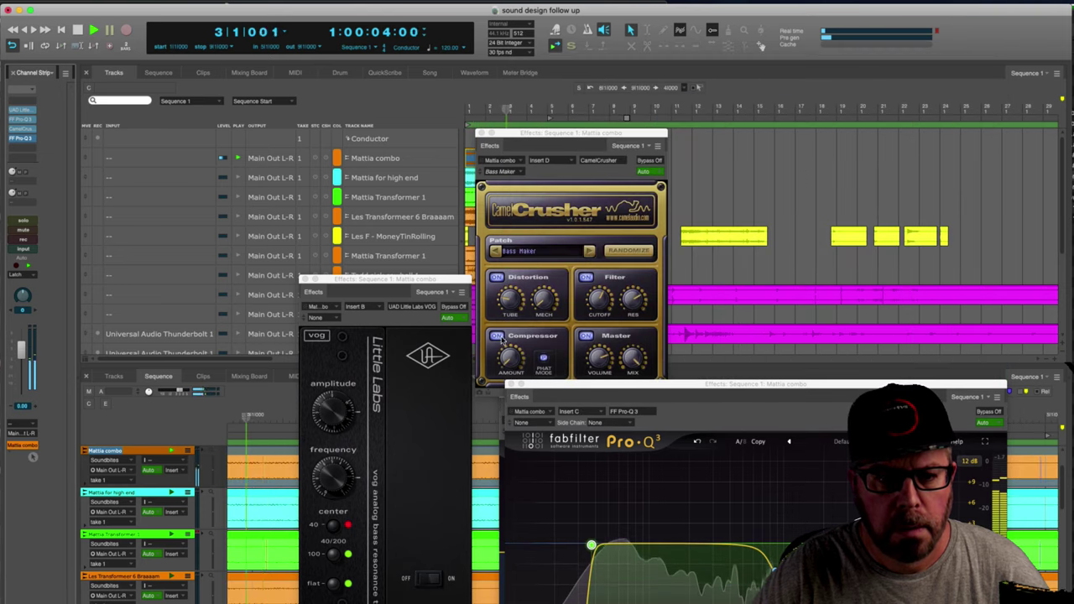
pyautogui.press('super+w')
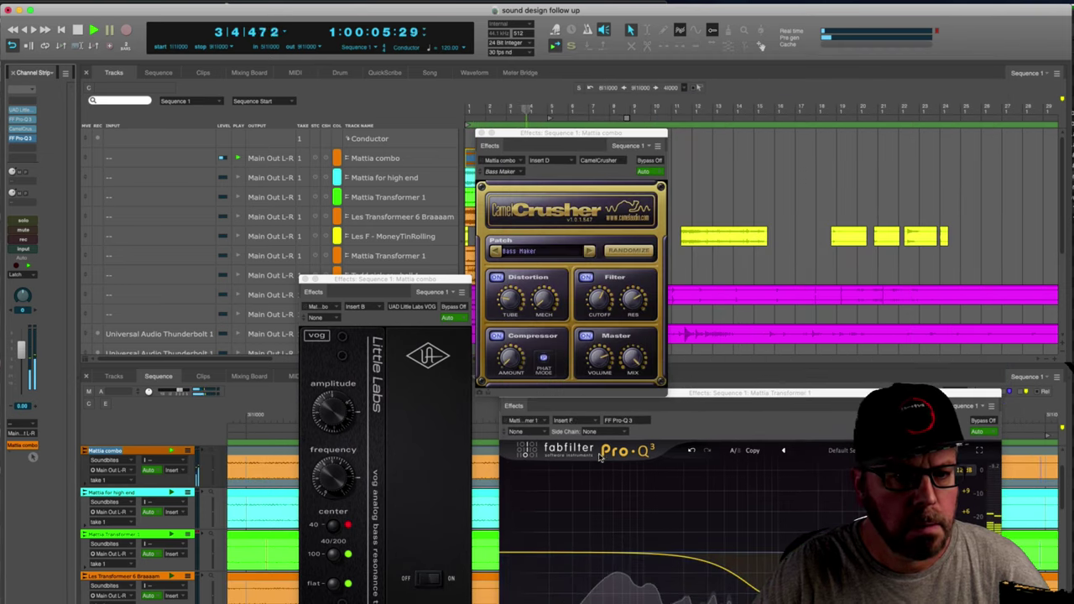
pyautogui.click(541, 420)
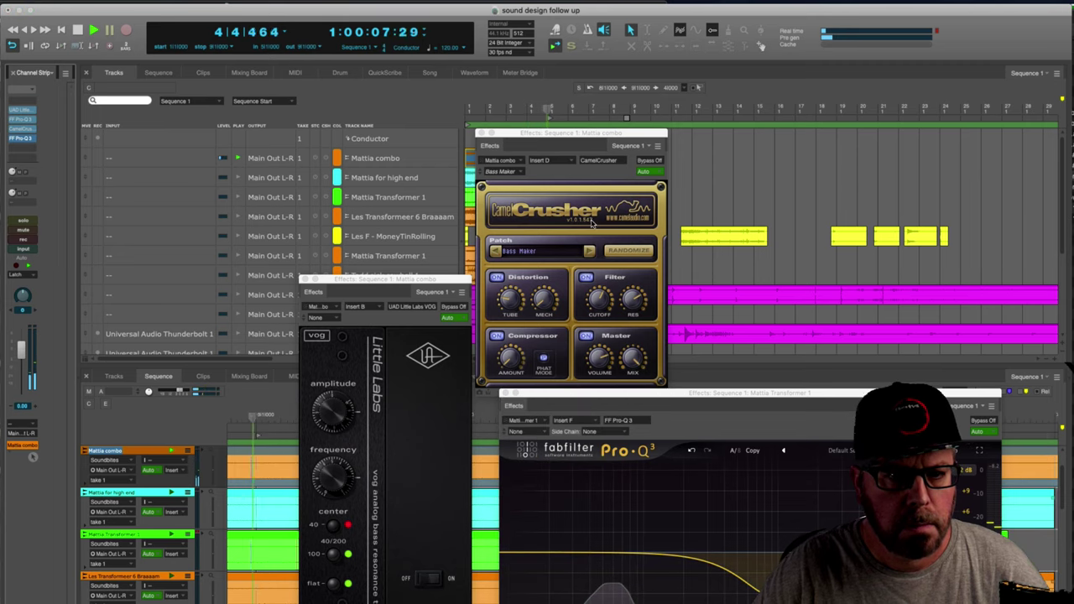
pyautogui.click(481, 132)
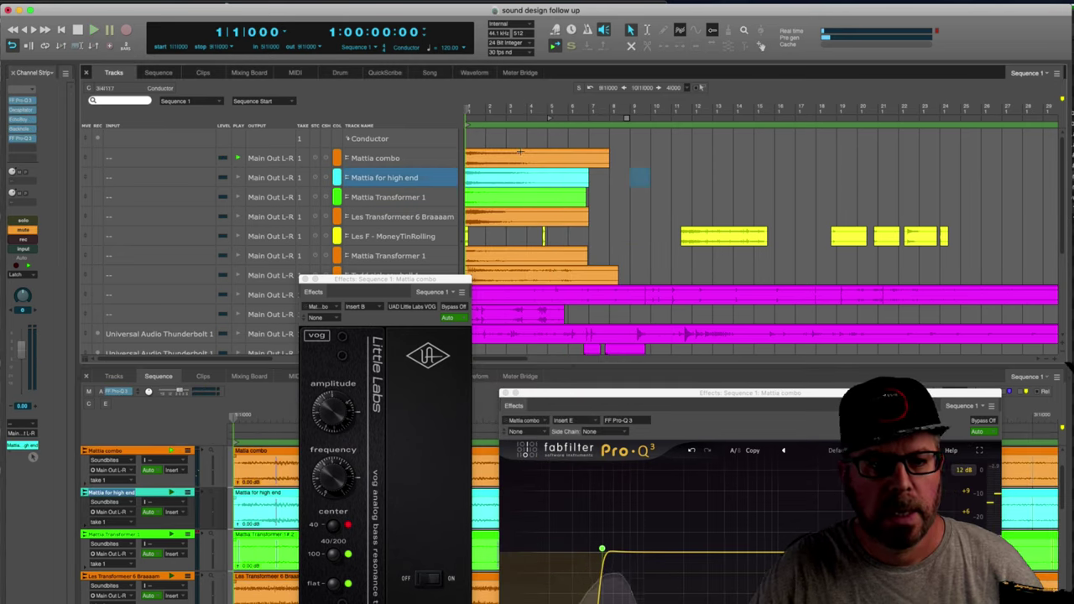
# Bounce the Mattia combo clip to disk as Matia combo to master, adding the result to the sequence.
pyautogui.click(520, 154)
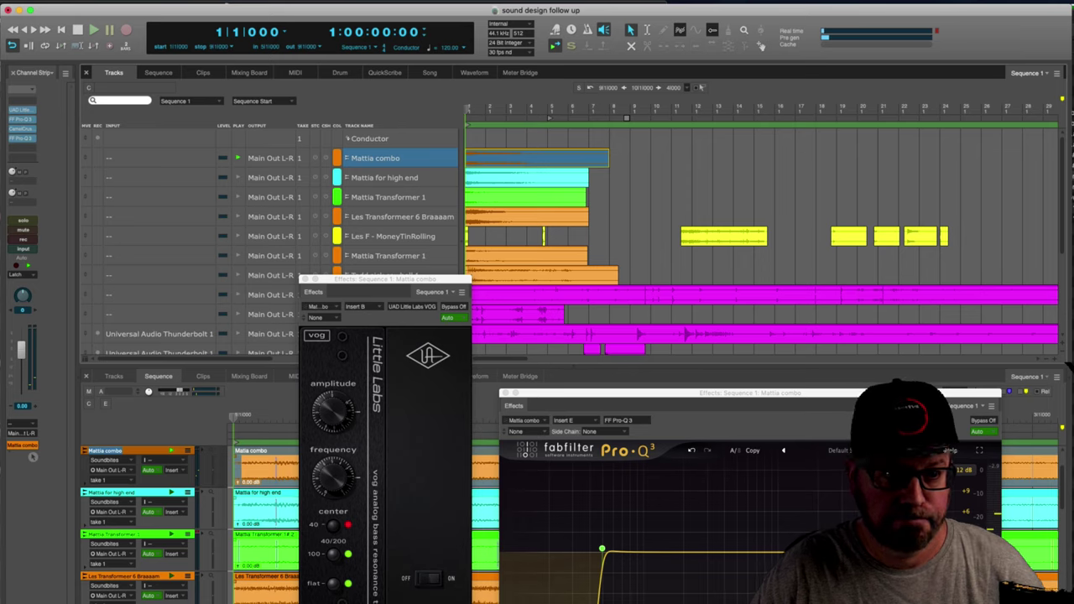
pyautogui.click(63, 2)
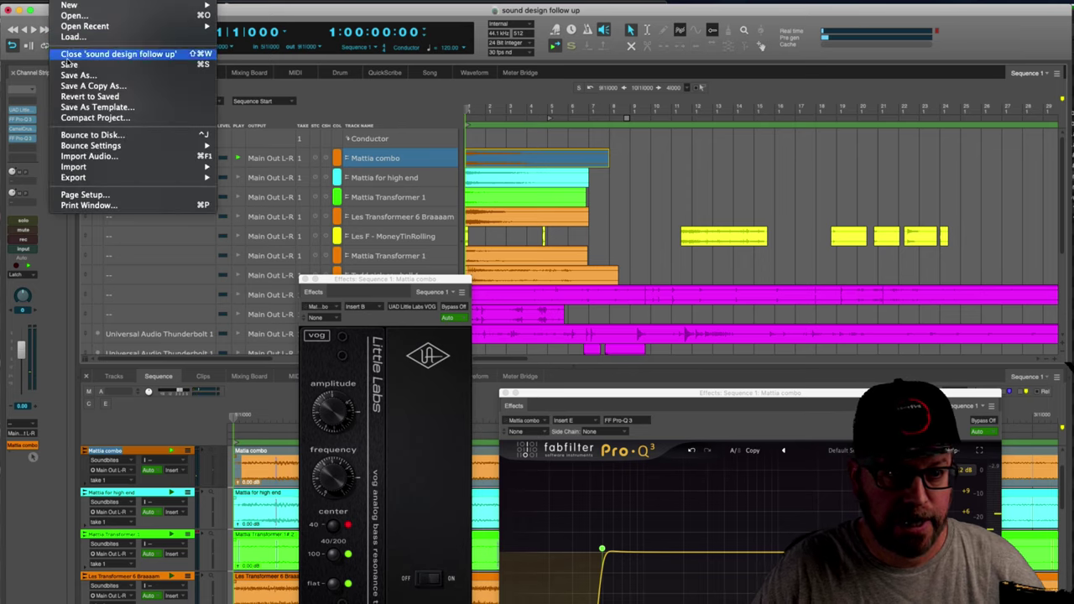
pyautogui.click(101, 138)
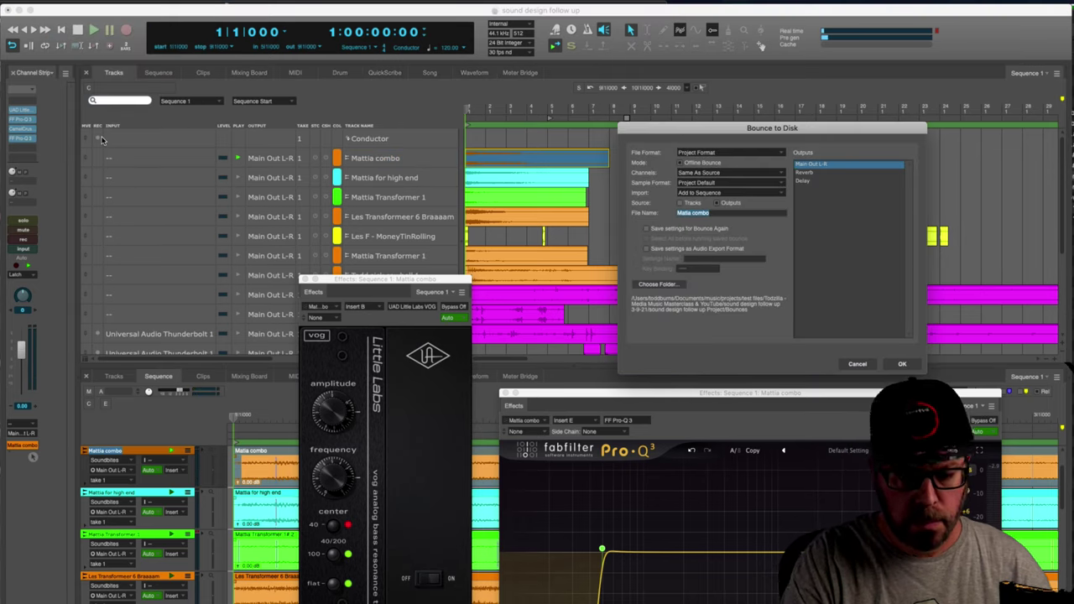
pyautogui.click(700, 197)
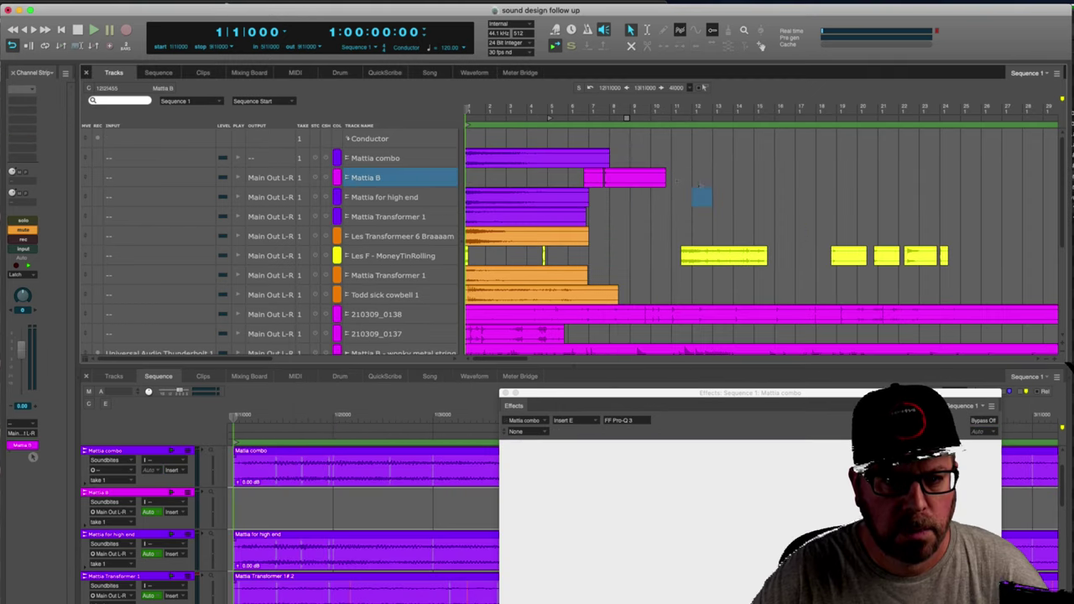
pyautogui.moveTo(624, 177); pyautogui.dragTo(689, 177)
pyautogui.moveTo(489, 177); pyautogui.dragTo(471, 176)
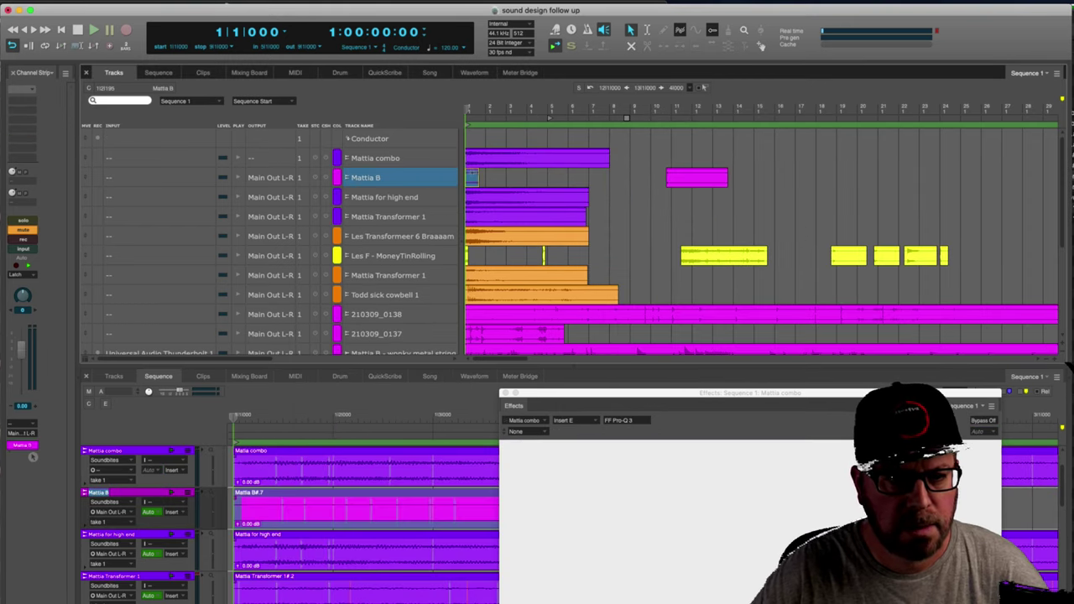
pyautogui.doubleClick(472, 174)
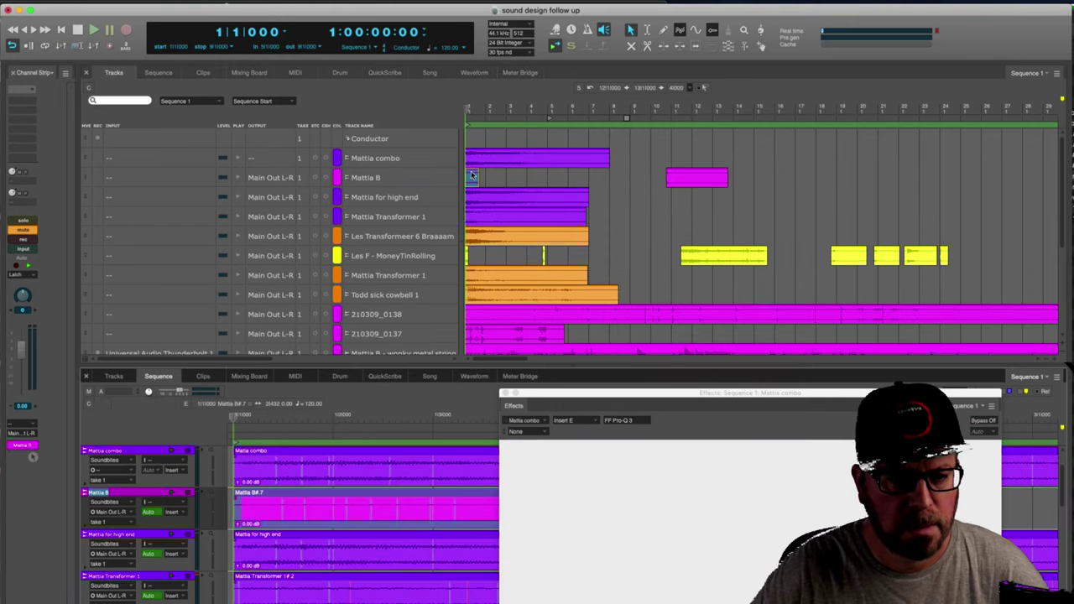
pyautogui.click(504, 393)
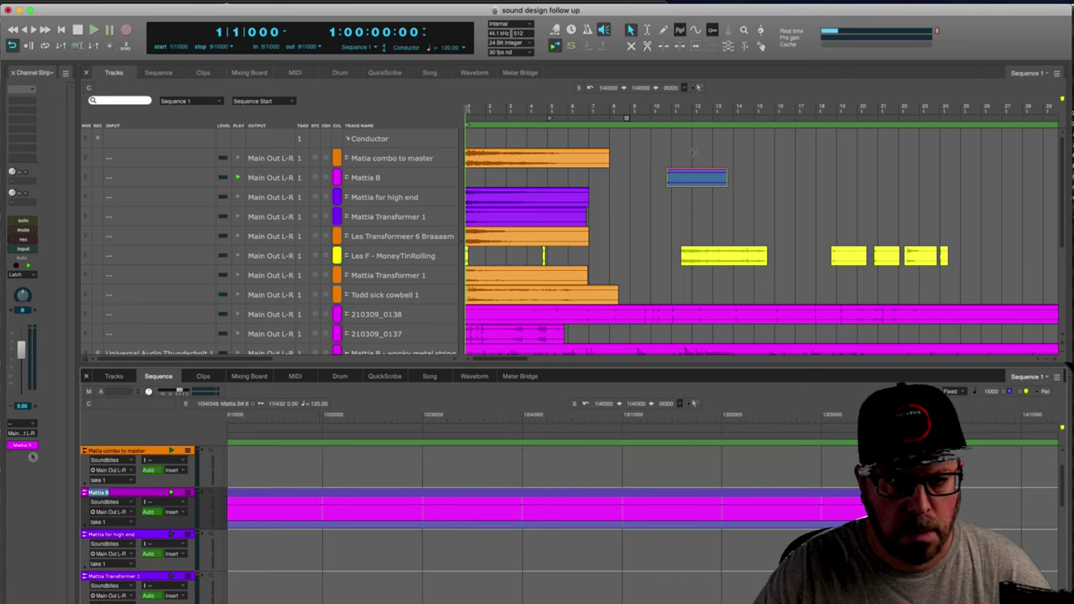
# Play the Mattia B track from the sequence start and raise its volume fader.
pyautogui.press('space')
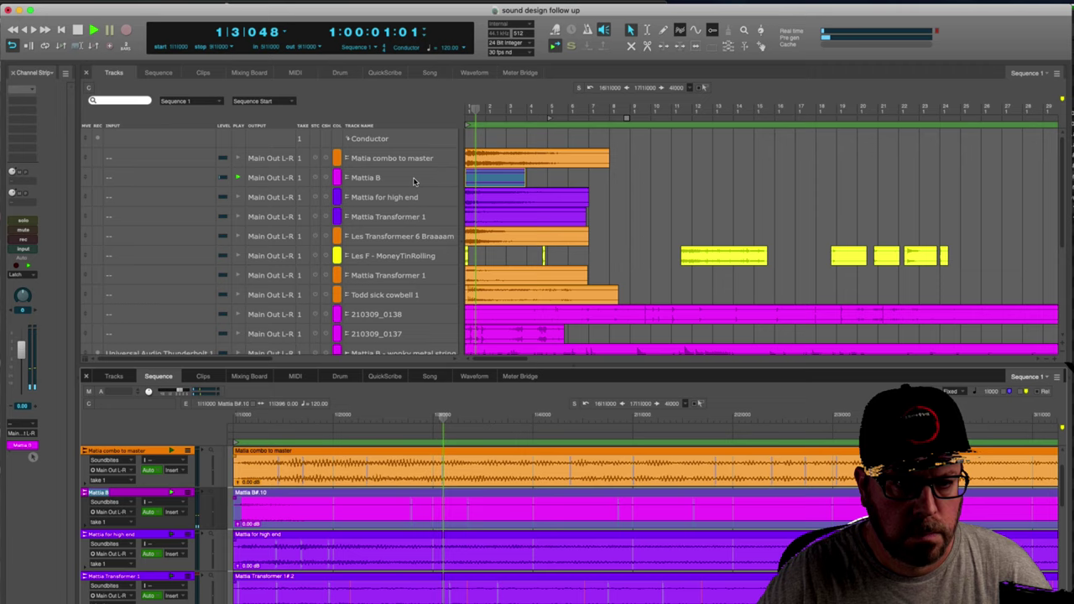
pyautogui.click(411, 177)
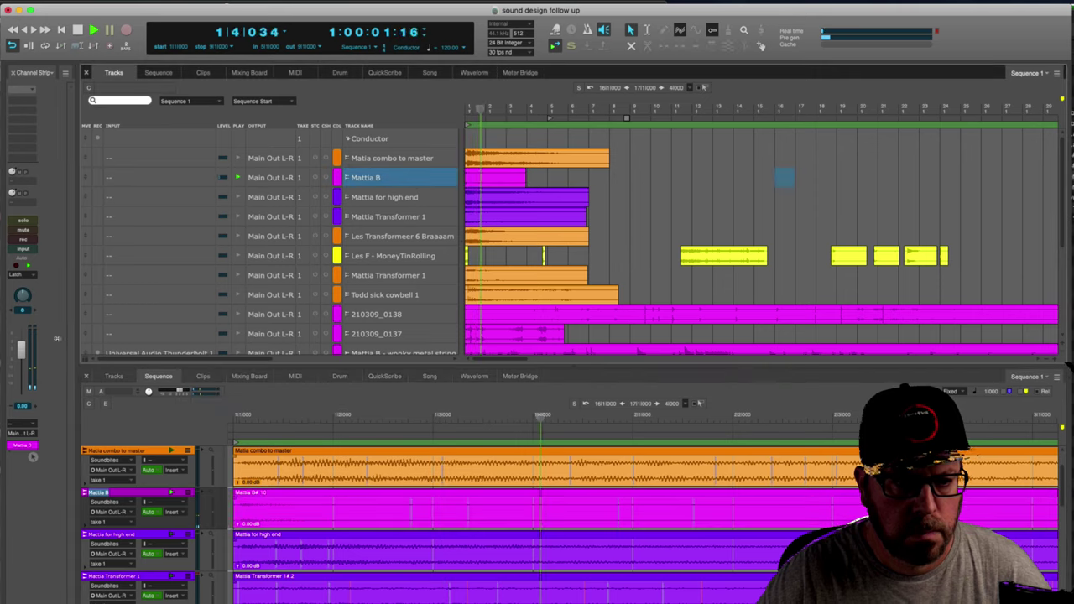
pyautogui.press('space')
pyautogui.moveTo(21, 350); pyautogui.dragTo(21, 334)
pyautogui.press('space')
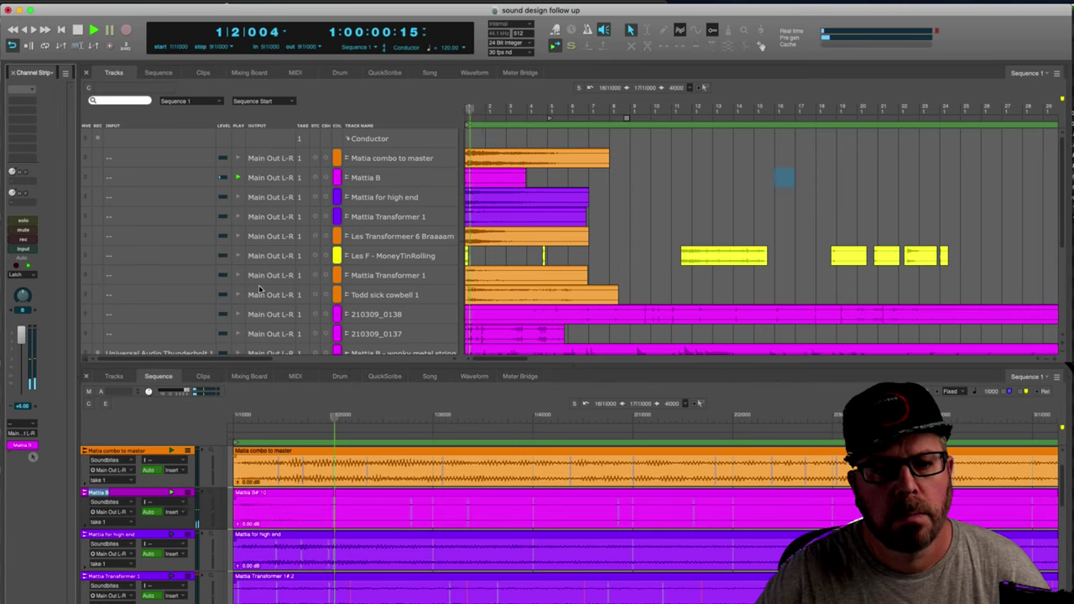
pyautogui.press('space')
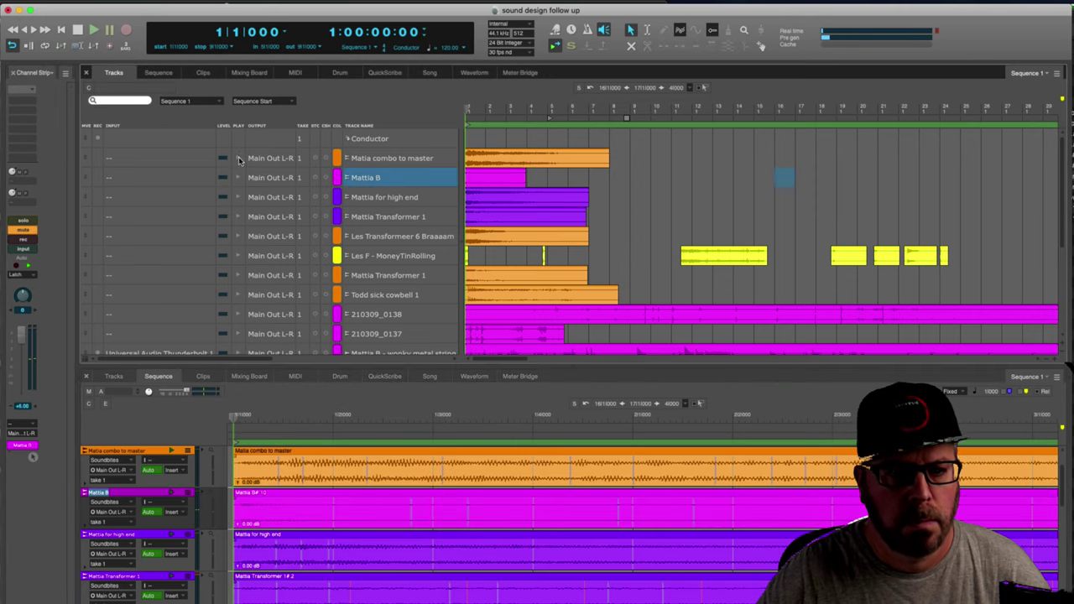
# Color the Matia combo to master track green and the Mattia B track yellow, and play the combo.
pyautogui.click(338, 173)
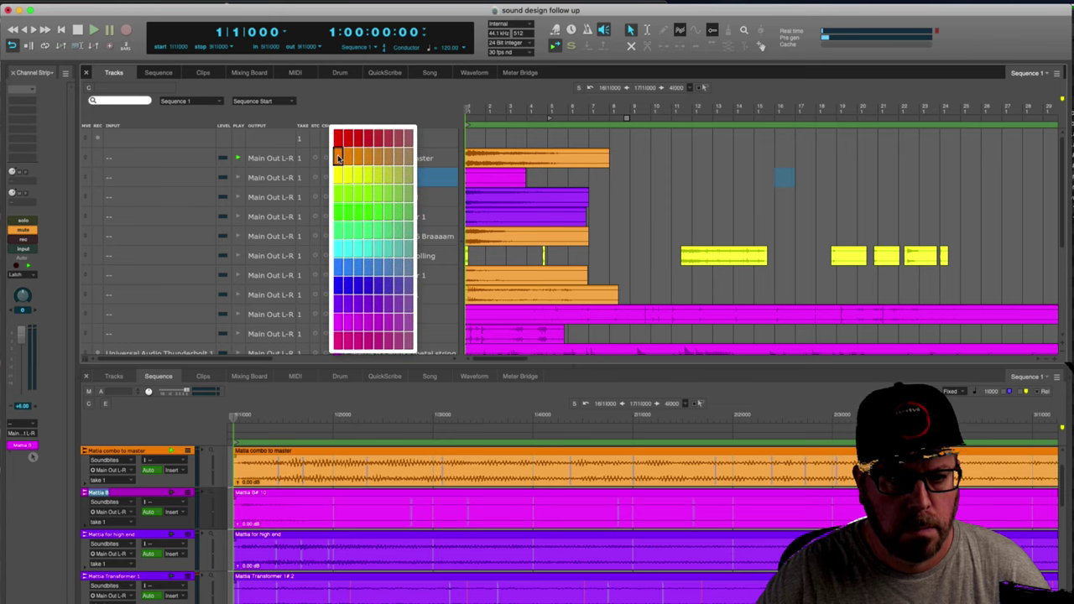
pyautogui.click(338, 210)
pyautogui.click(338, 177)
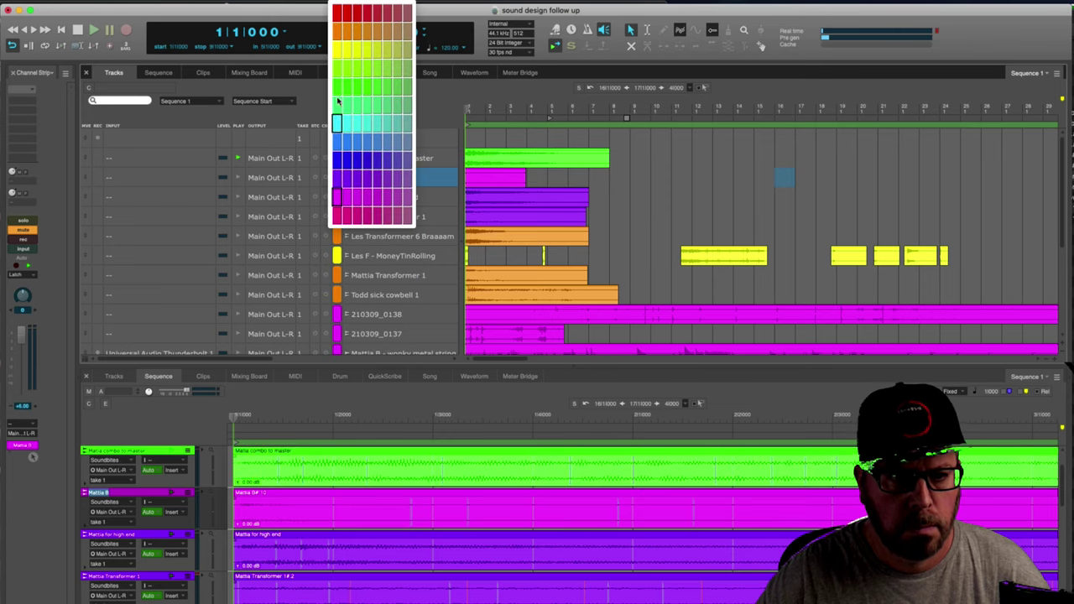
pyautogui.click(342, 48)
pyautogui.press('space')
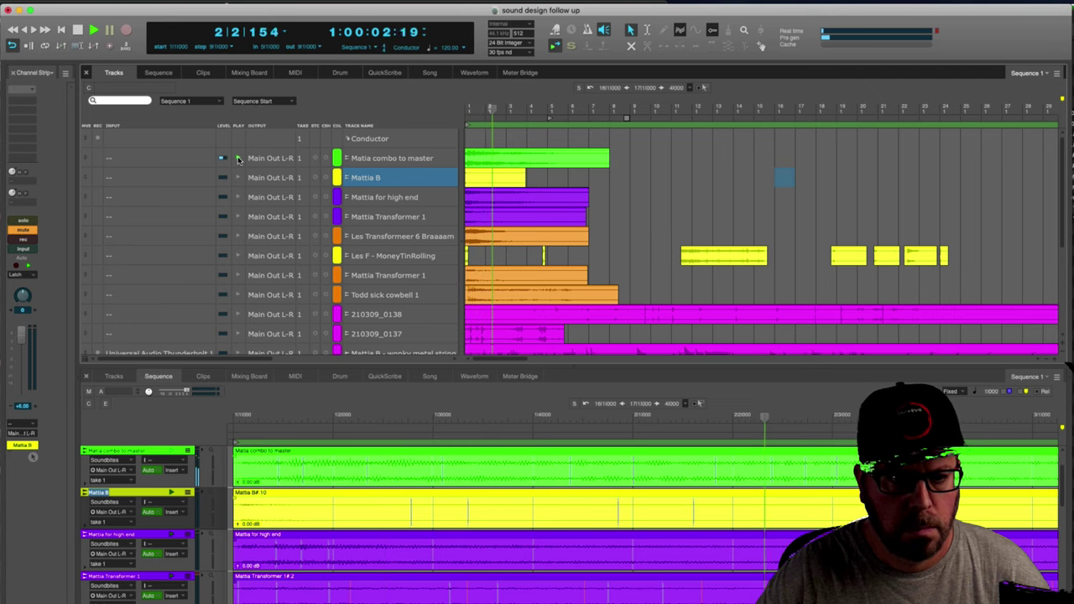
pyautogui.press('space')
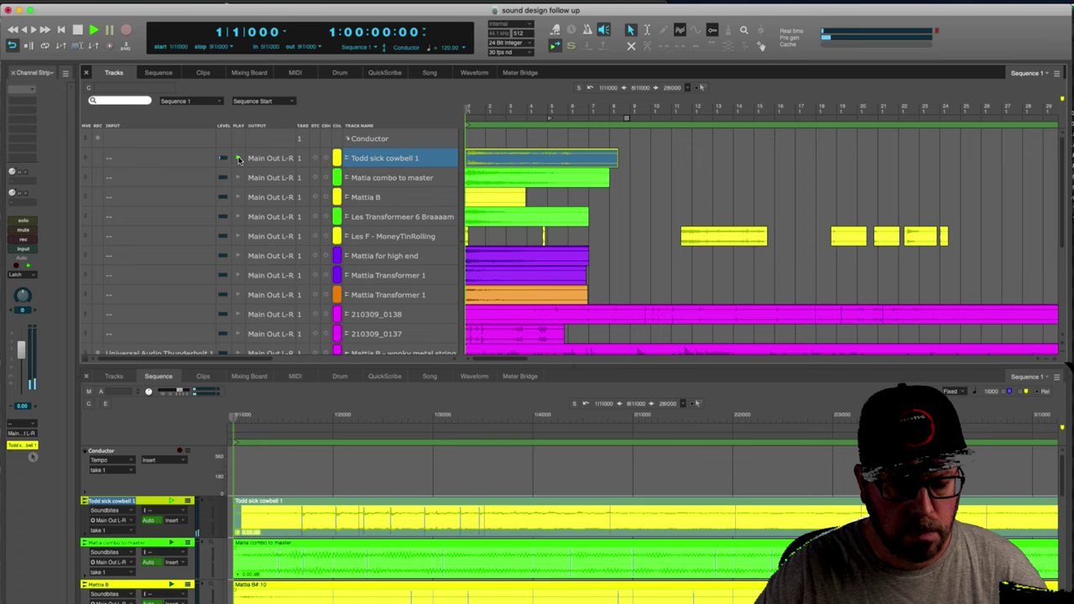
# Play the Todd sick cowbell 1 track and shorten its clip to end at about bar 4 with a fade-out.
pyautogui.press('space')
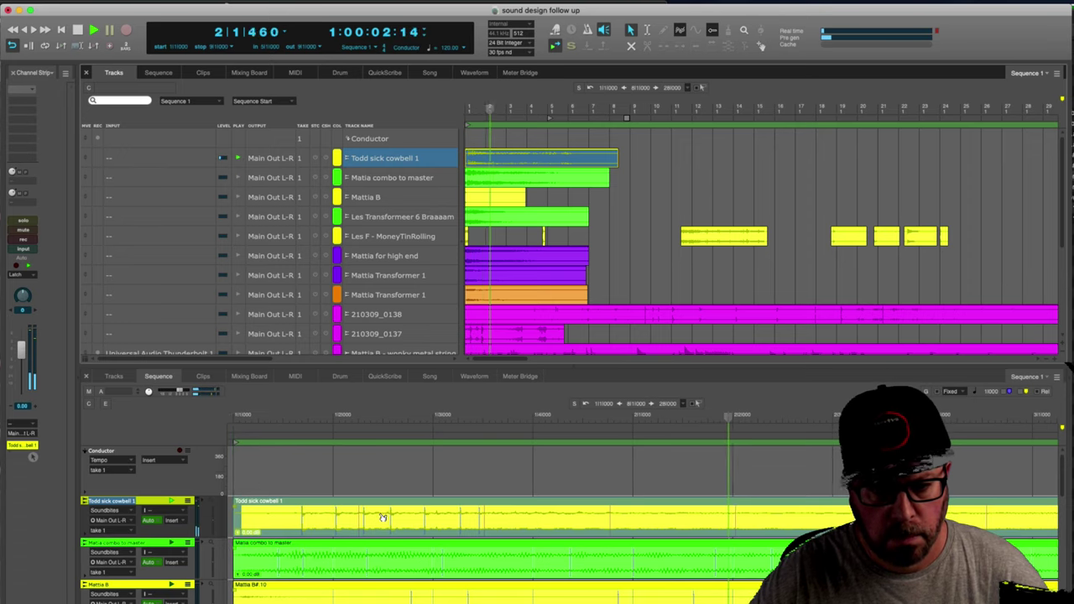
pyautogui.press('space')
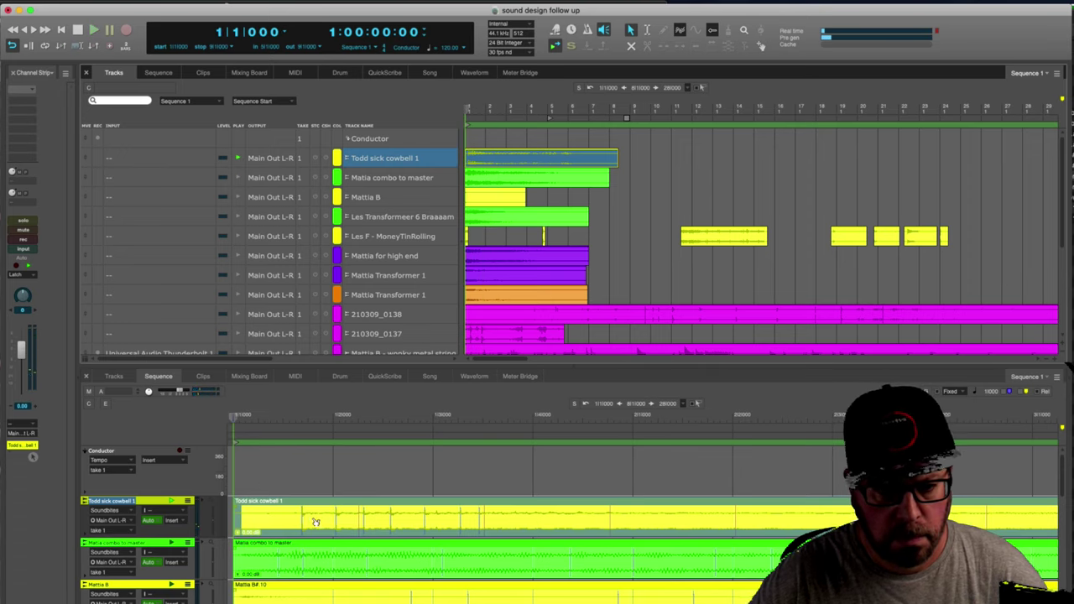
pyautogui.click(247, 523)
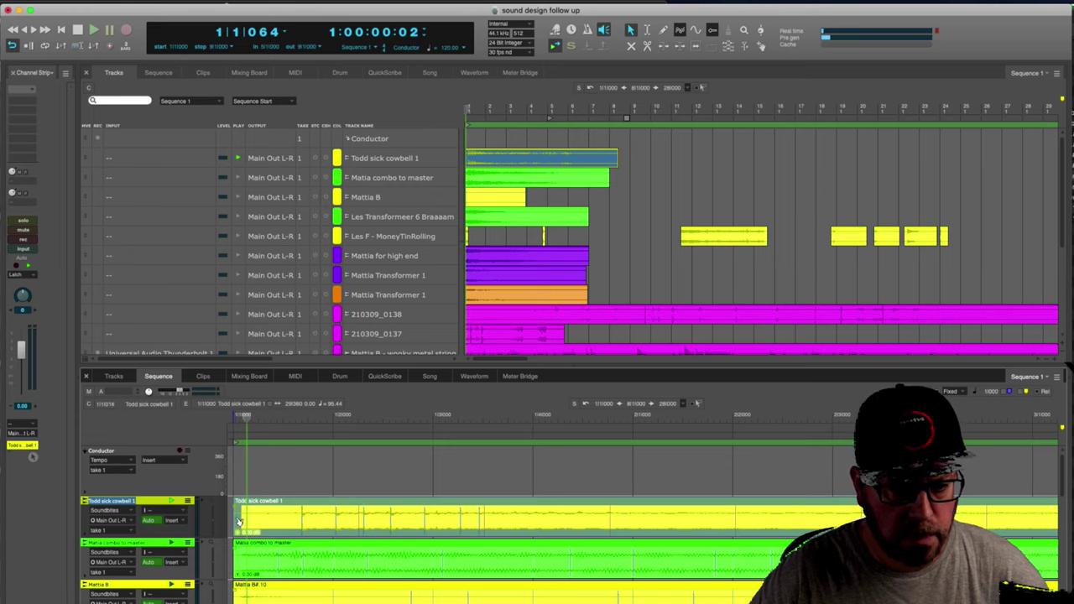
pyautogui.press('space')
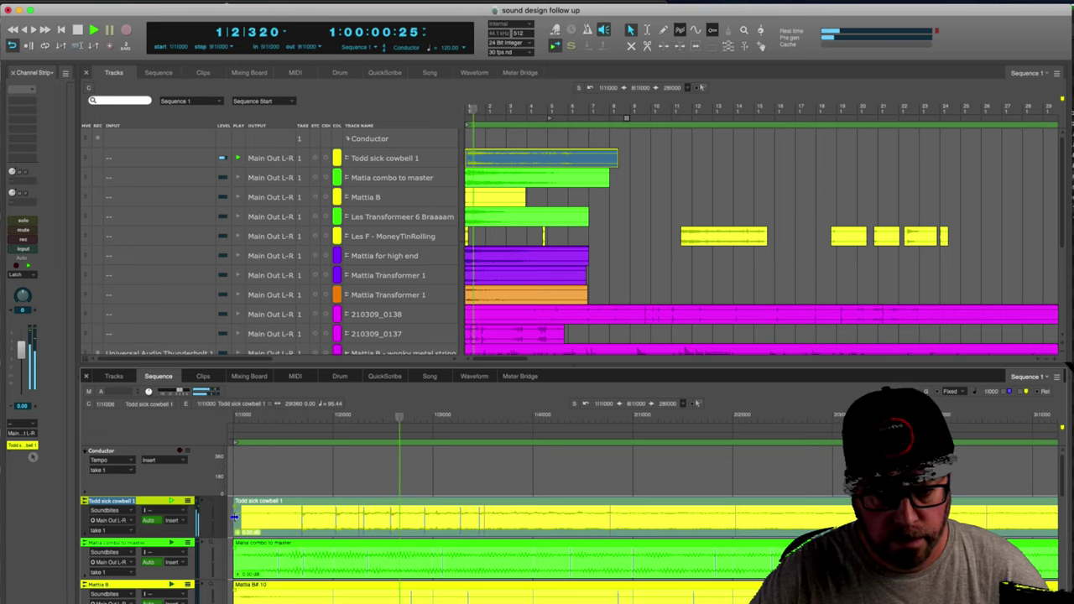
pyautogui.press('space')
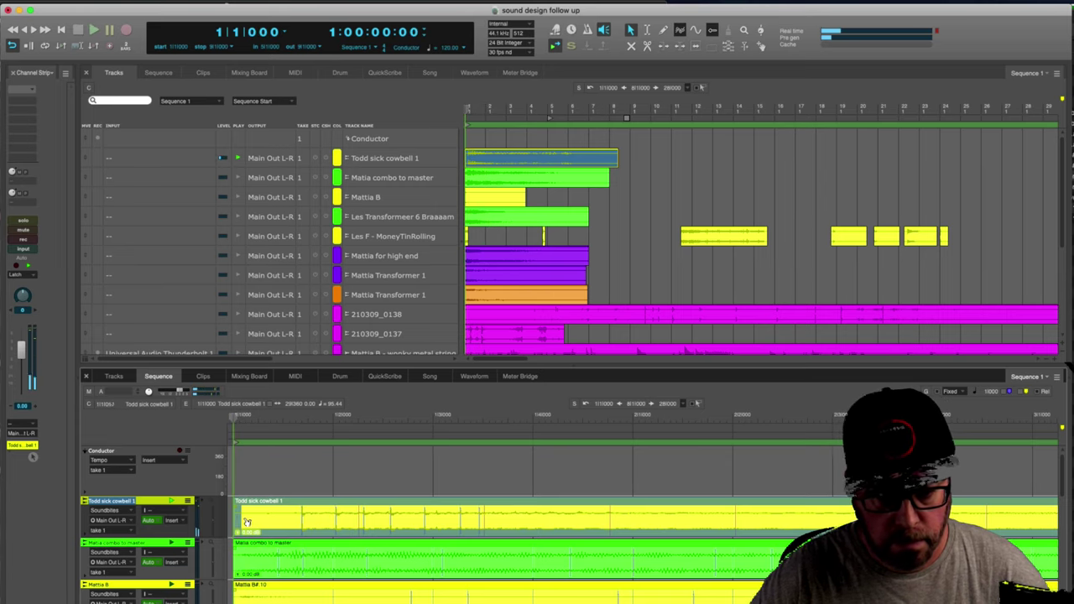
pyautogui.moveTo(236, 518); pyautogui.dragTo(266, 518)
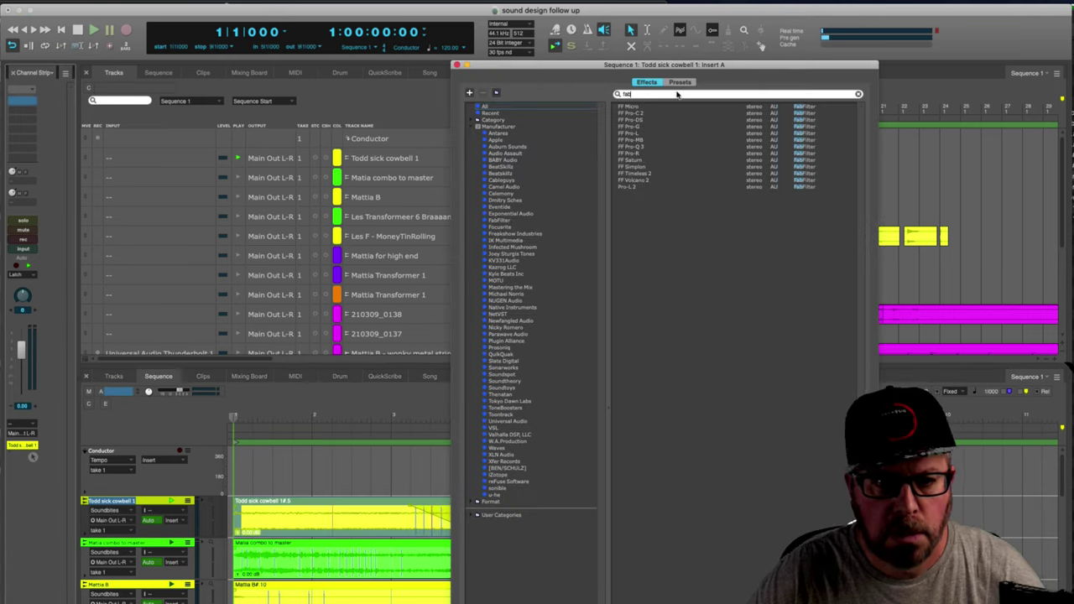
# Insert FF Pro-Q 3 in insert A of Todd sick cowbell 1 and add a low-cut band with a 72 dB/oct slope.
pyautogui.doubleClick(655, 148)
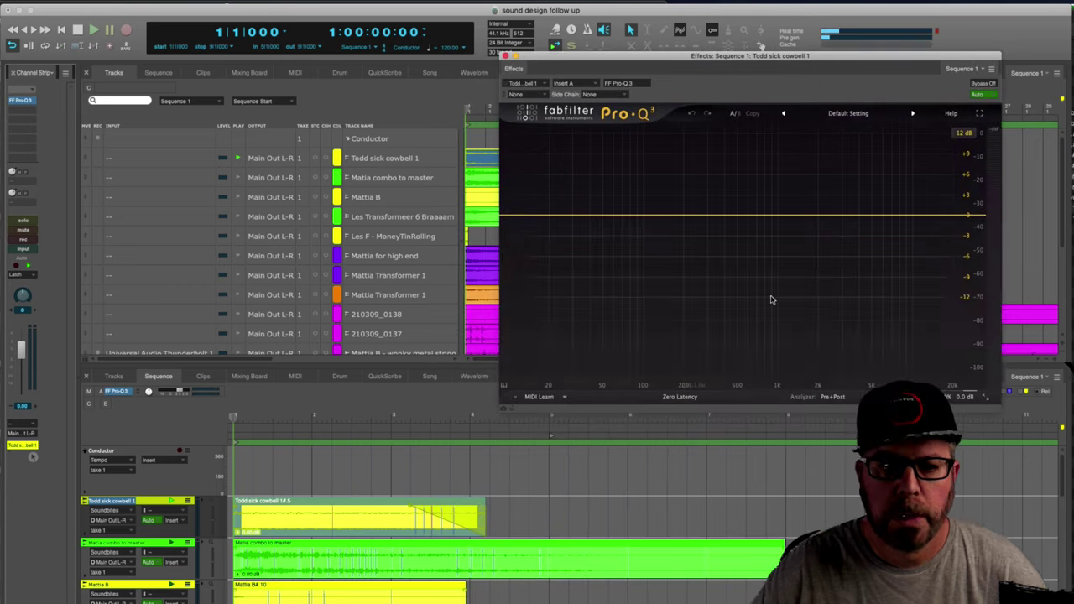
pyautogui.press('space')
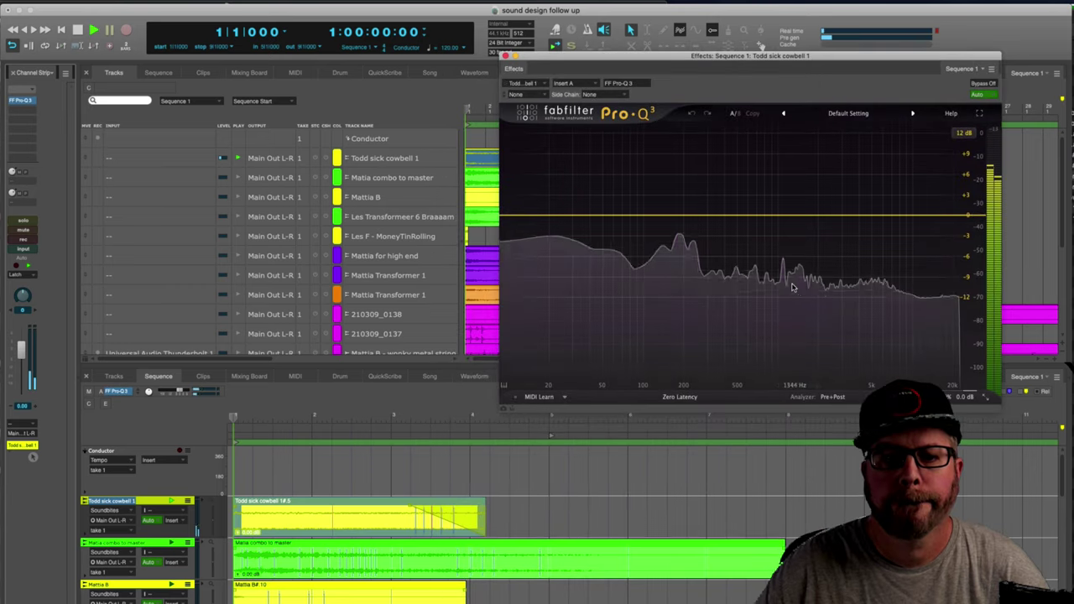
pyautogui.click(575, 217)
pyautogui.press('space')
pyautogui.click(549, 252)
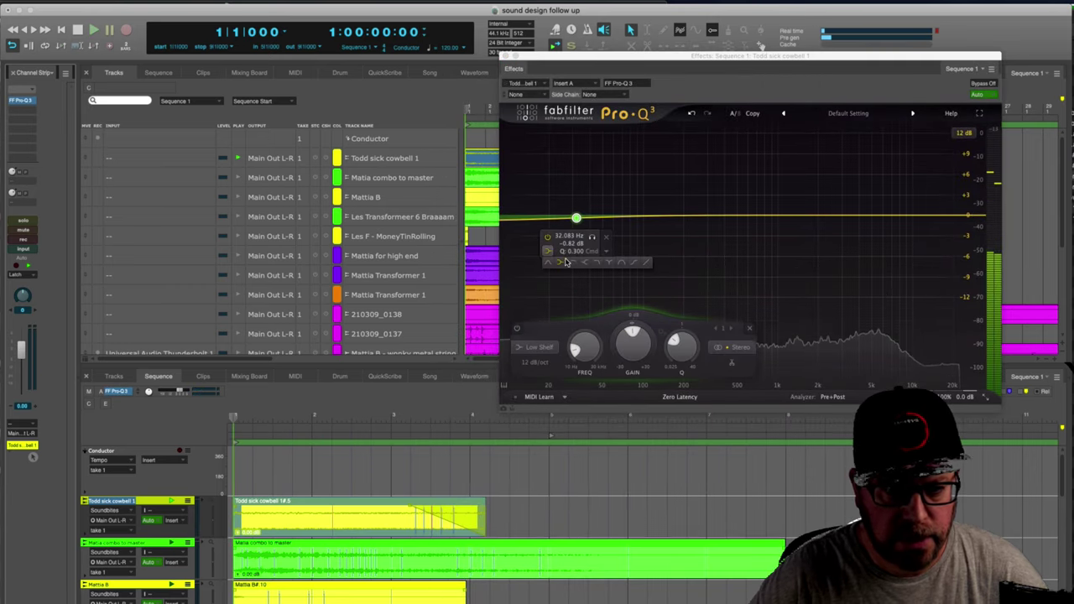
pyautogui.click(573, 264)
pyautogui.click(529, 362)
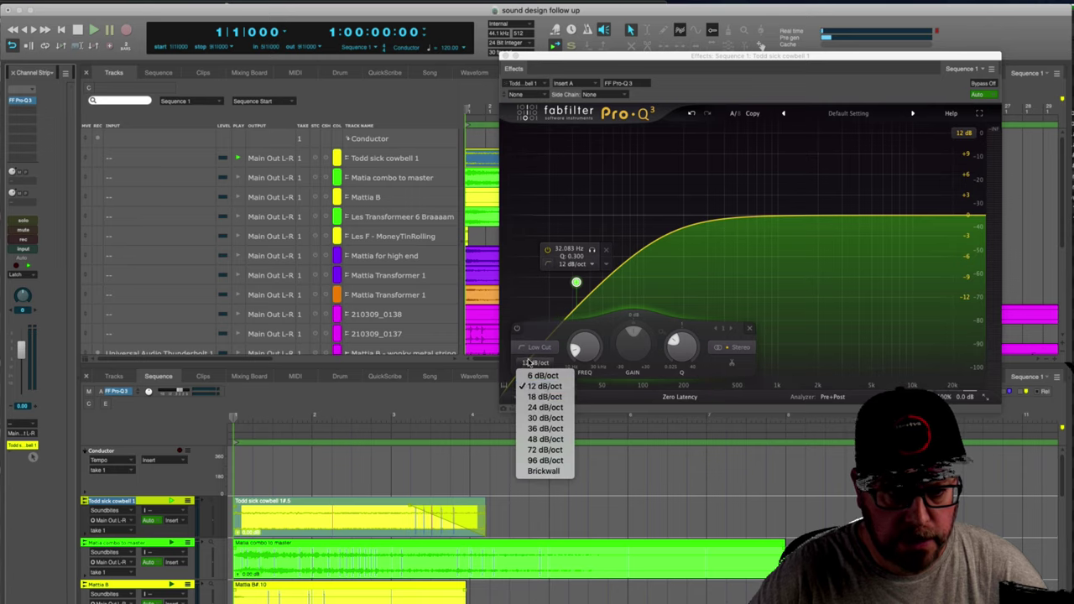
pyautogui.click(549, 450)
# Play the track and tune the low cut in Pro-Q 3 to about 39 Hz.
pyautogui.moveTo(575, 253); pyautogui.dragTo(520, 218)
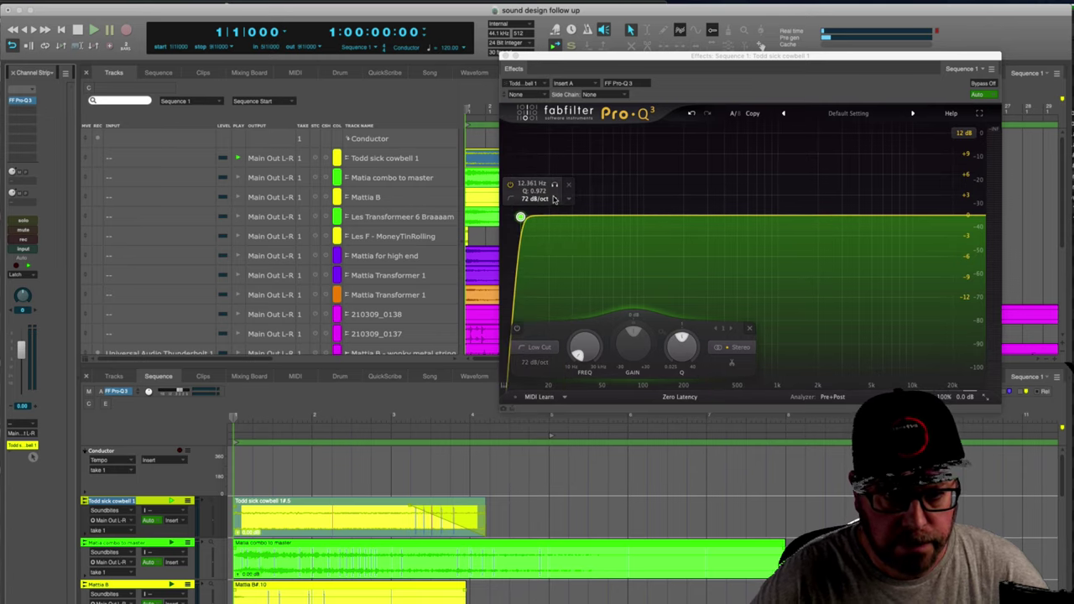
pyautogui.press('space')
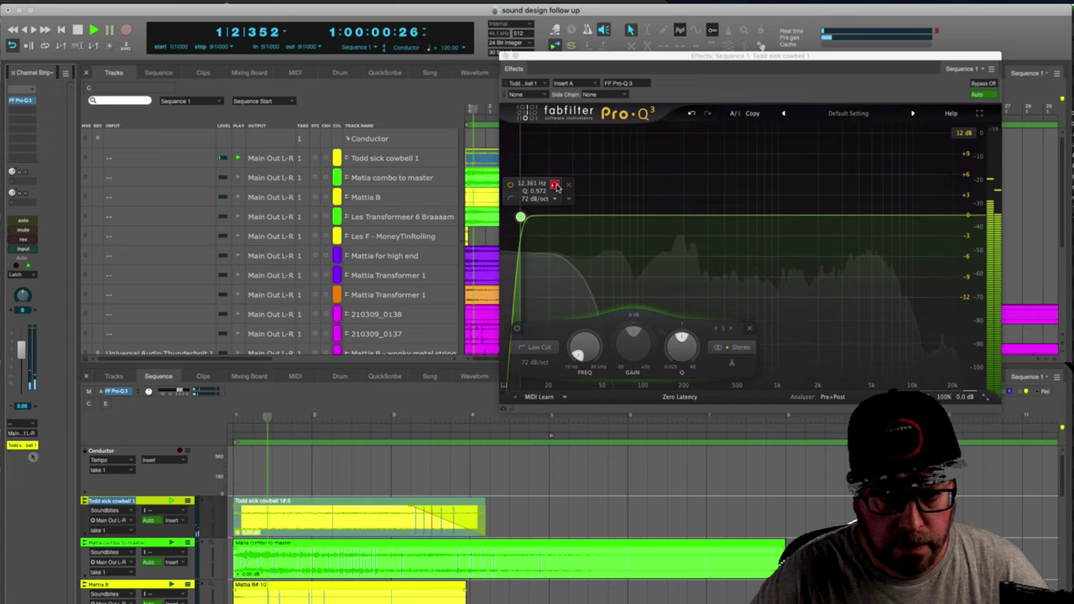
pyautogui.moveTo(520, 217); pyautogui.dragTo(588, 217)
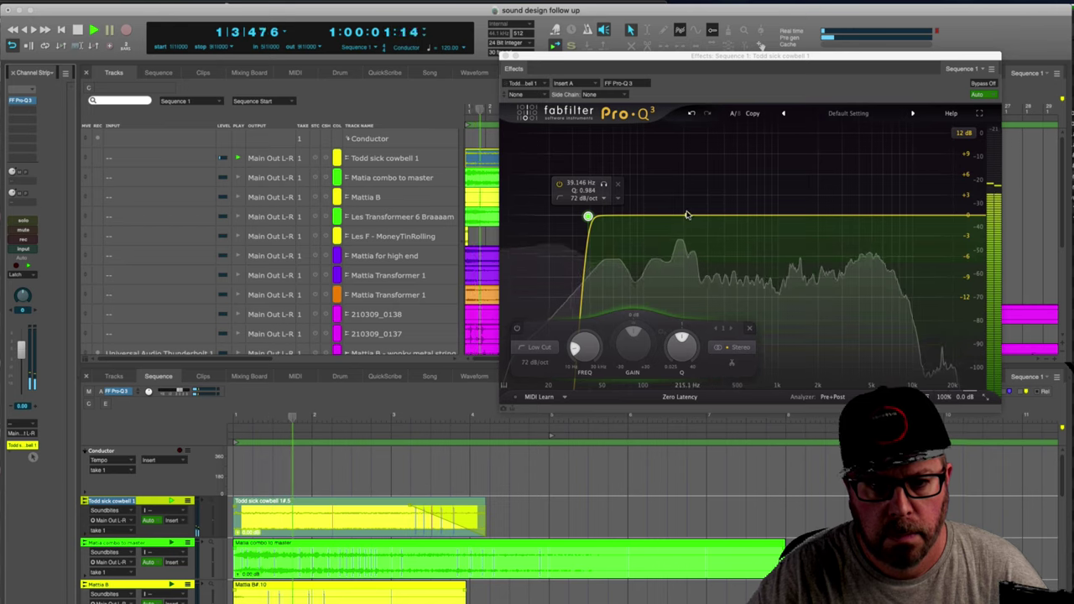
# Add a bell cut of about 5 dB near 200 Hz with Q about 3, and a 1.3 dB dip near 4.7 kHz.
pyautogui.moveTo(690, 214)
pyautogui.mouseDown()
pyautogui.moveTo(683, 153)
pyautogui.moveTo(686, 220)
pyautogui.moveTo(678, 212)
pyautogui.mouseUp()
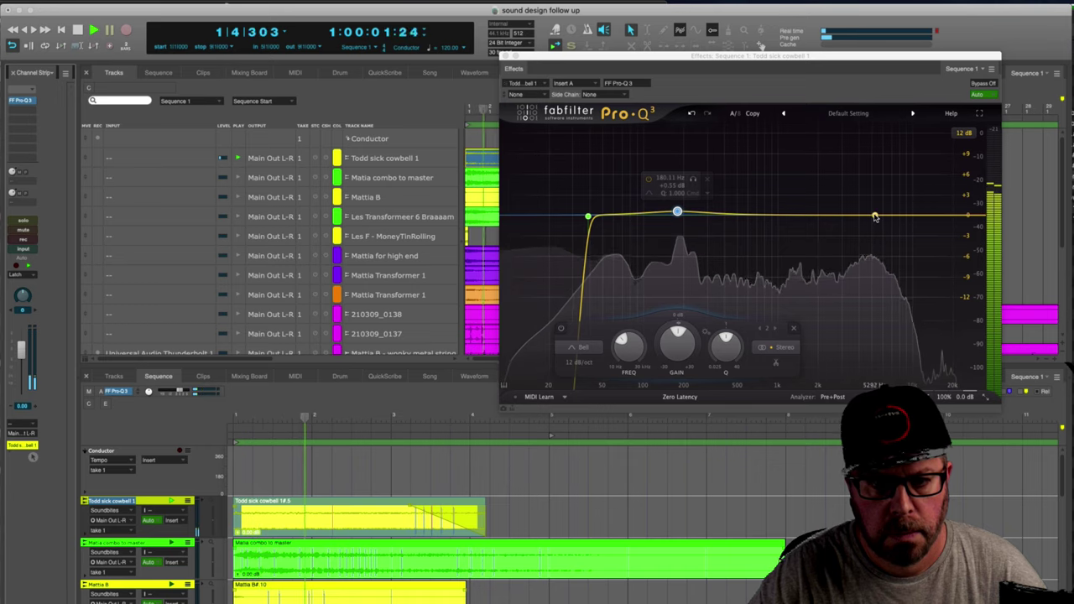
pyautogui.moveTo(873, 213)
pyautogui.mouseDown()
pyautogui.moveTo(870, 172)
pyautogui.moveTo(867, 221)
pyautogui.mouseUp()
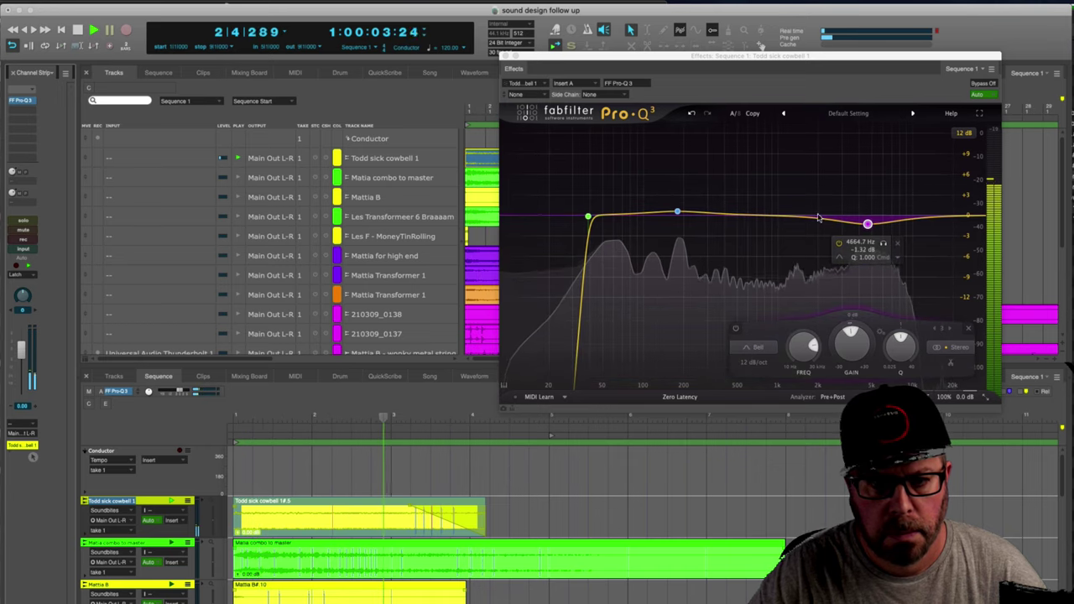
pyautogui.moveTo(678, 212); pyautogui.dragTo(684, 249)
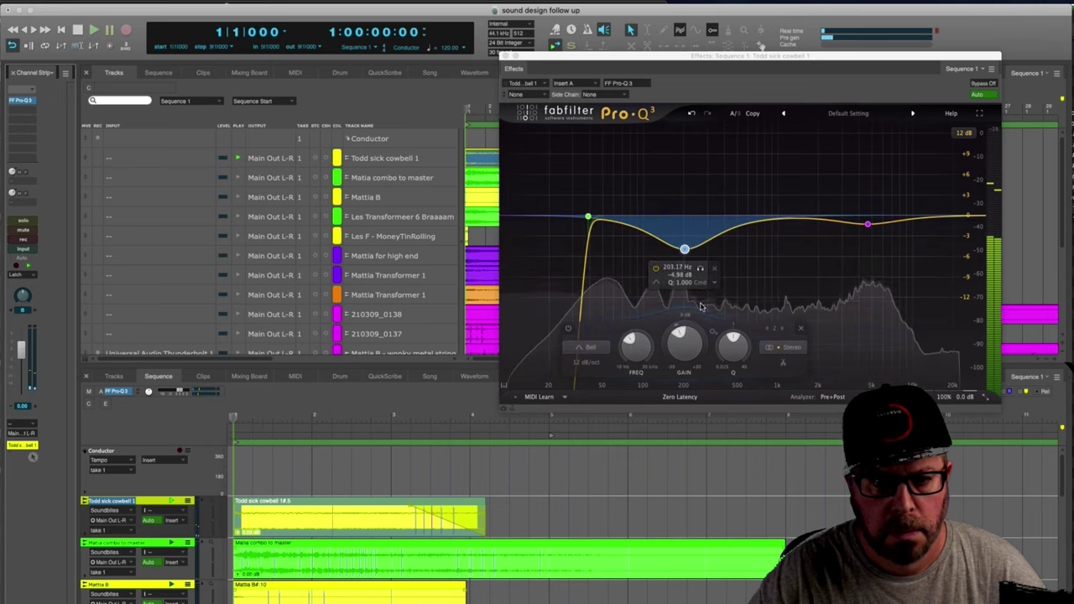
pyautogui.moveTo(732, 350); pyautogui.dragTo(738, 333)
pyautogui.scroll(5, 735, 340)
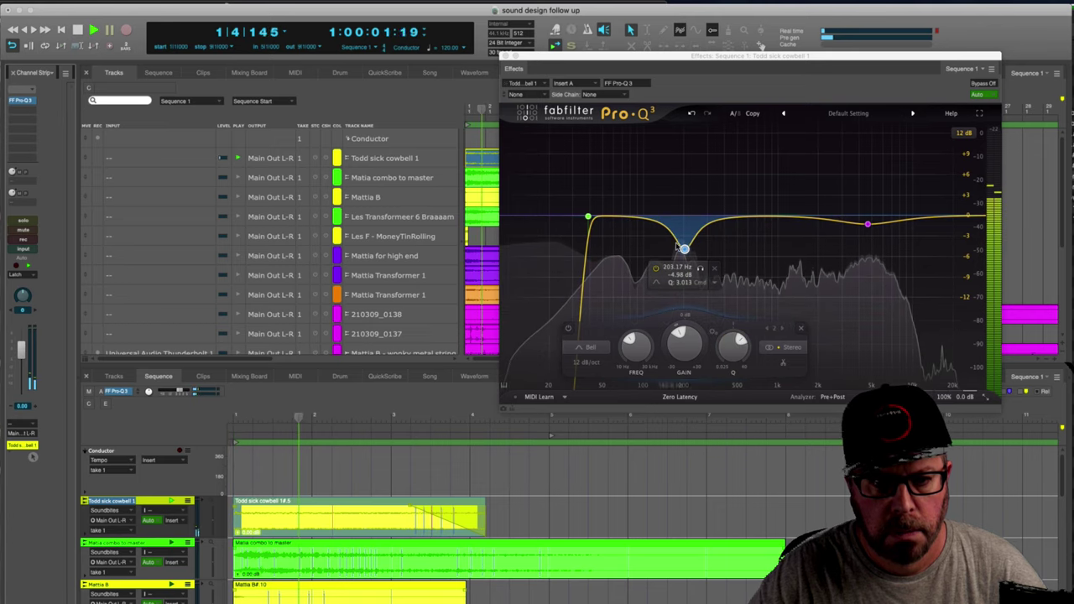
pyautogui.moveTo(684, 249)
pyautogui.mouseDown()
pyautogui.moveTo(667, 246)
pyautogui.moveTo(685, 253)
pyautogui.mouseUp()
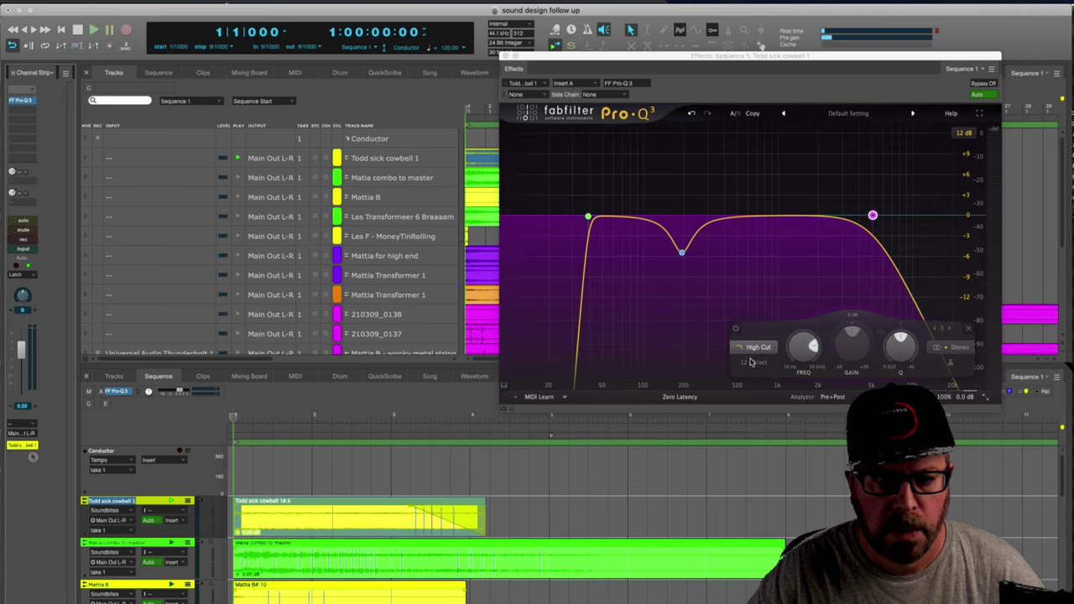
# Make the high cut a brickwall slope, sweep it up from about 1.8 kHz during playback to about 25 kHz, and close the effects window.
pyautogui.click(754, 363)
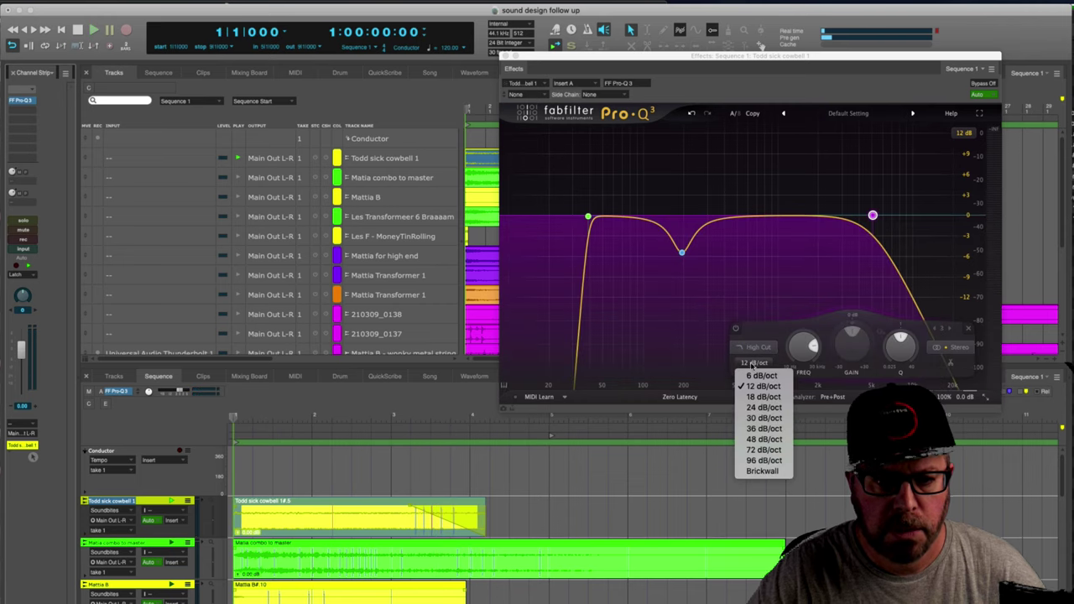
pyautogui.click(763, 472)
pyautogui.moveTo(873, 216); pyautogui.dragTo(814, 216)
pyautogui.press('space')
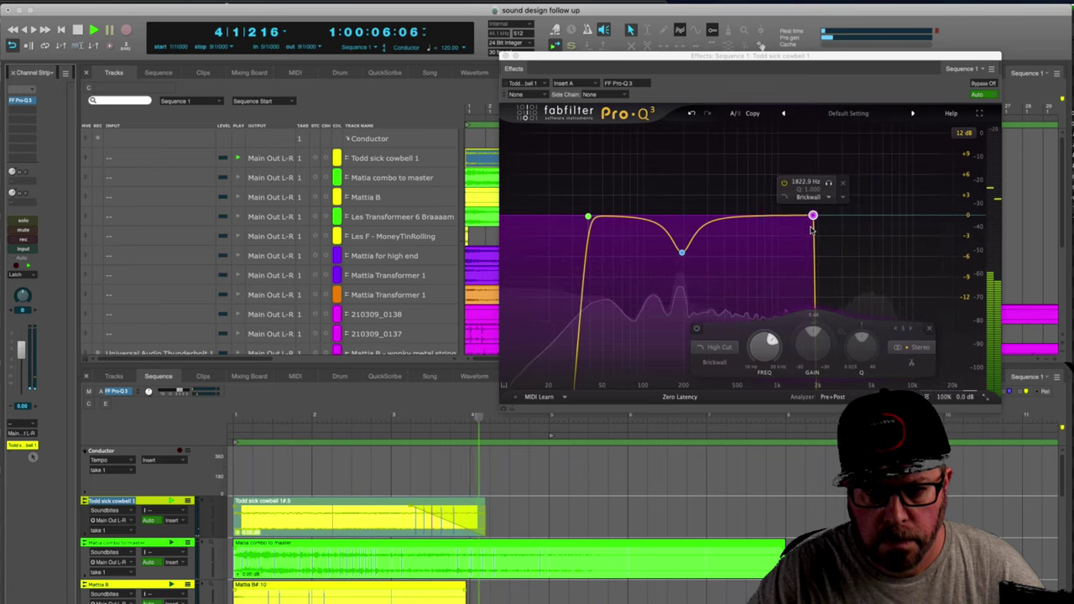
pyautogui.moveTo(814, 217); pyautogui.dragTo(873, 219)
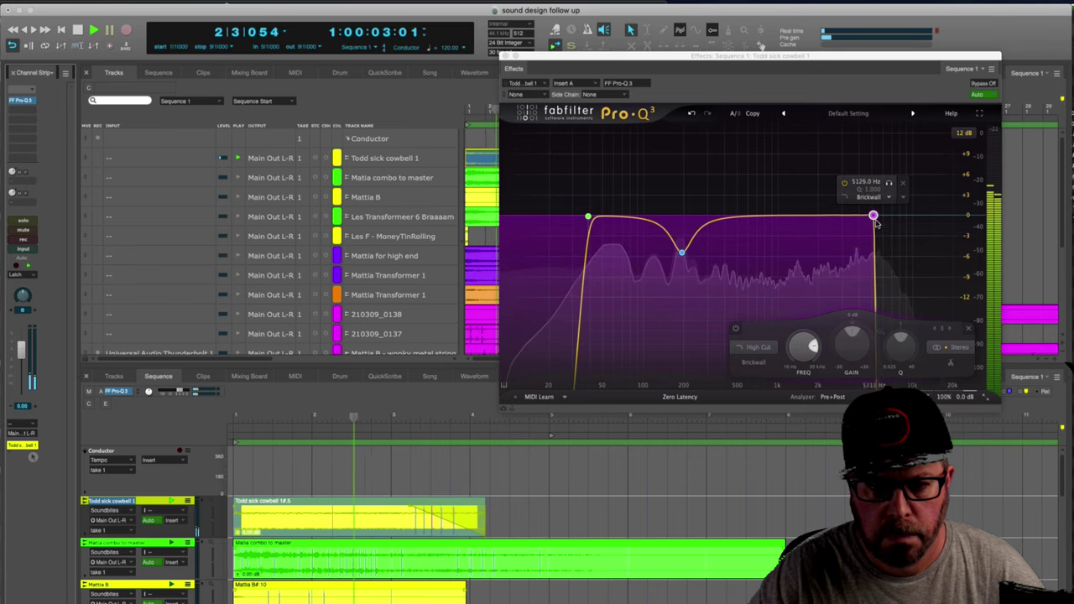
pyautogui.moveTo(872, 220); pyautogui.dragTo(967, 222)
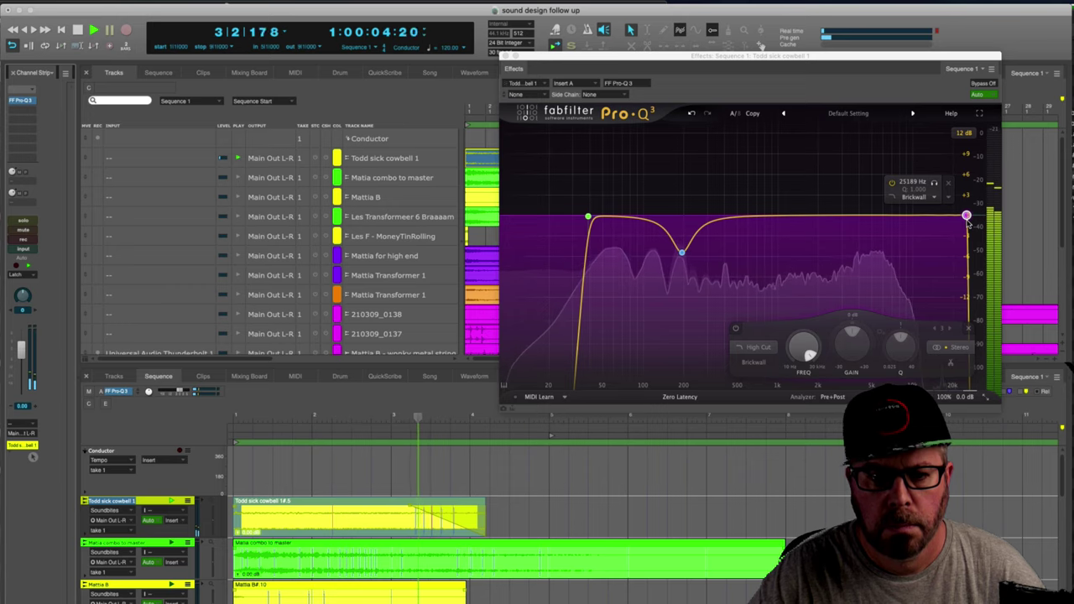
pyautogui.press('space')
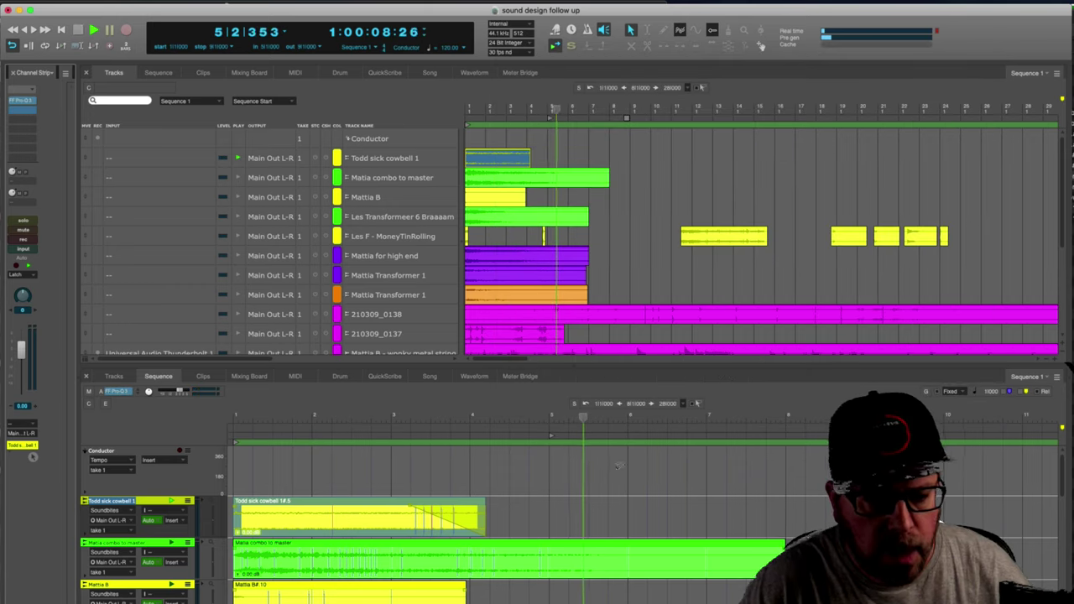
# Adjust the end of the Todd sick cowbell 1 clip to about bar 4.5 and give it a short fade-out.
pyautogui.press('space')
pyautogui.click(540, 506)
pyautogui.moveTo(484, 512); pyautogui.dragTo(455, 511)
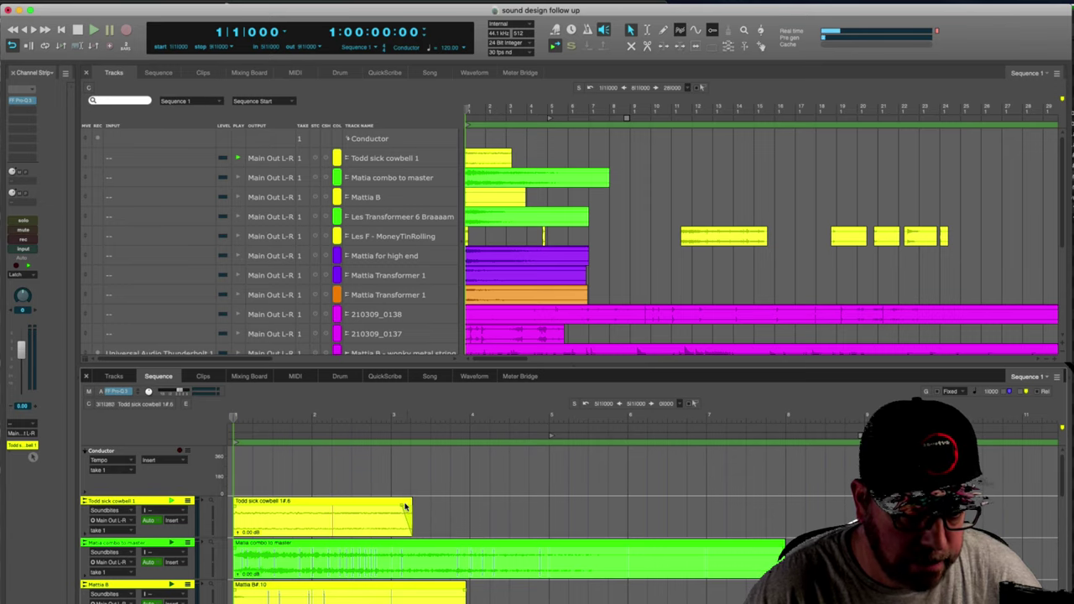
pyautogui.press('space')
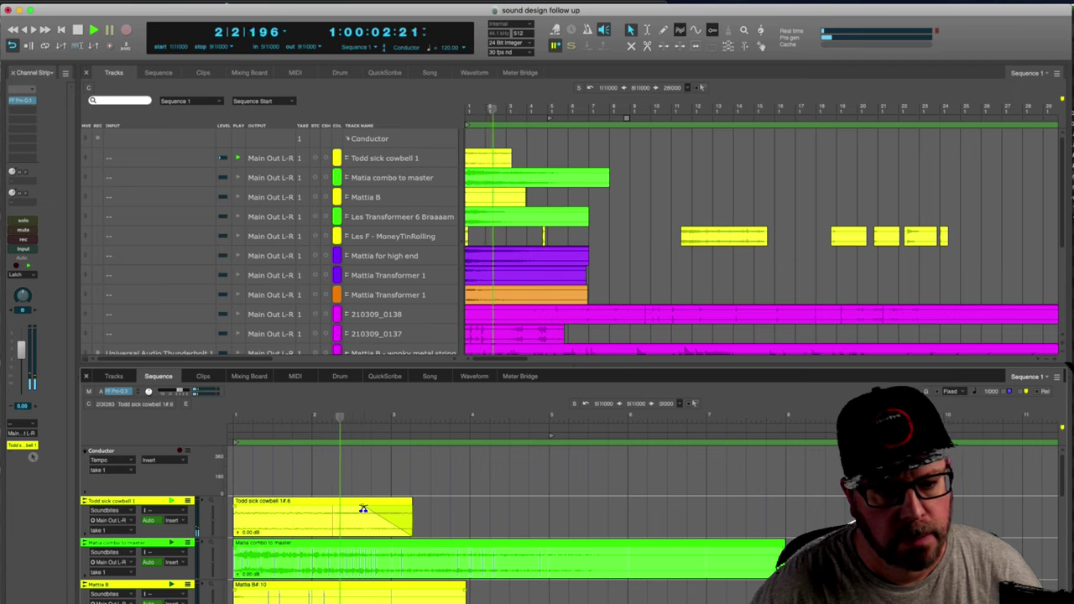
pyautogui.moveTo(362, 507); pyautogui.dragTo(383, 506)
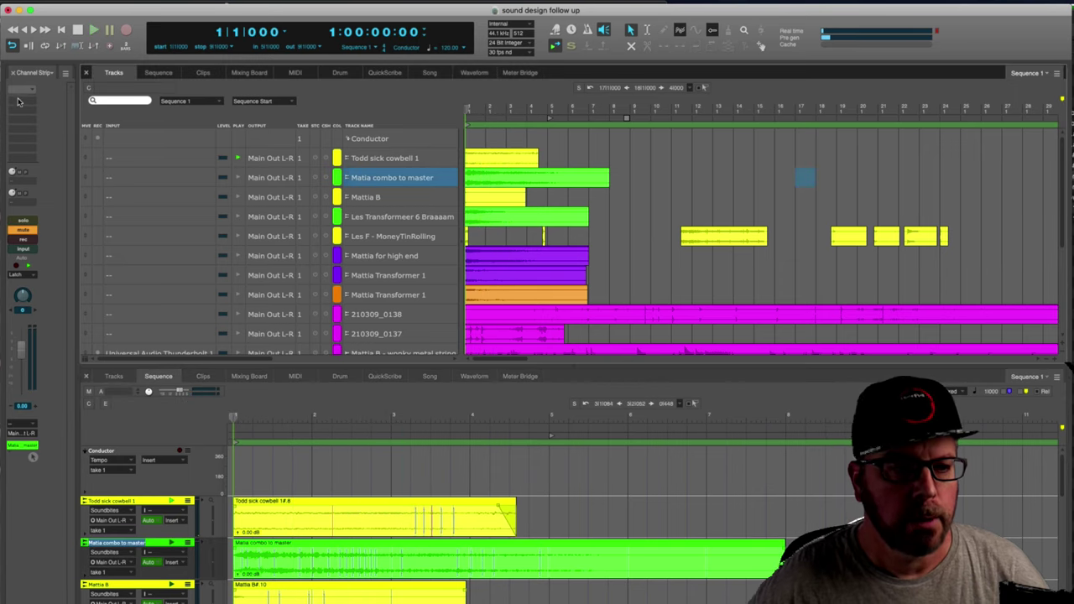
# Insert RX 7 De-crackle in insert A of the Matia combo to master track.
pyautogui.click(19, 102)
pyautogui.write('cra')
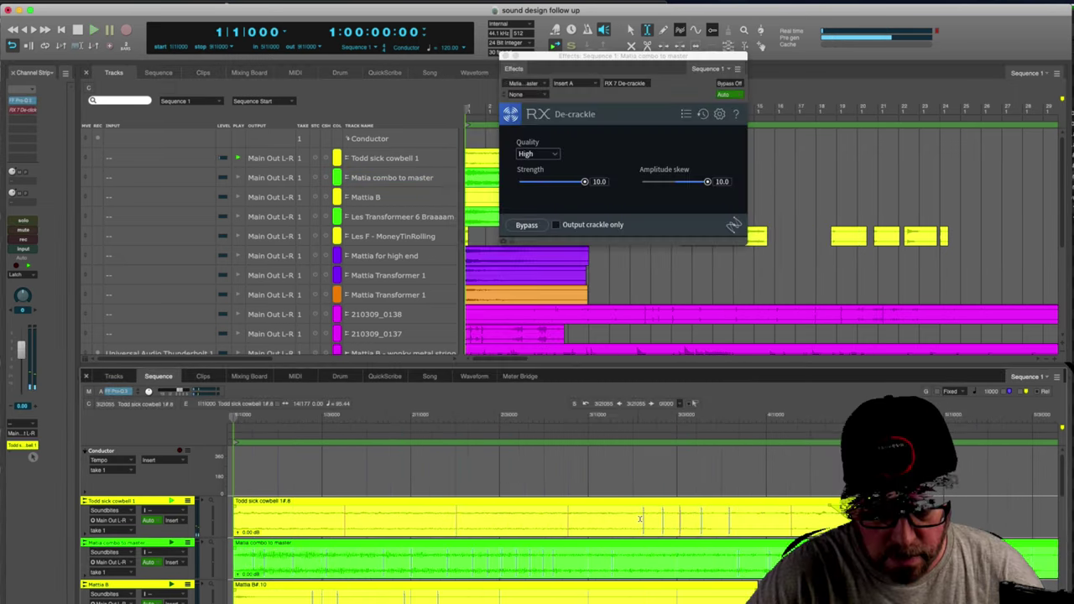
# Cut 3|2|055 to 3|3|000 out of the Todd sick cowbell 1 clip, close the gap, crossfade the join and audition it.
pyautogui.moveTo(660, 522); pyautogui.dragTo(678, 522)
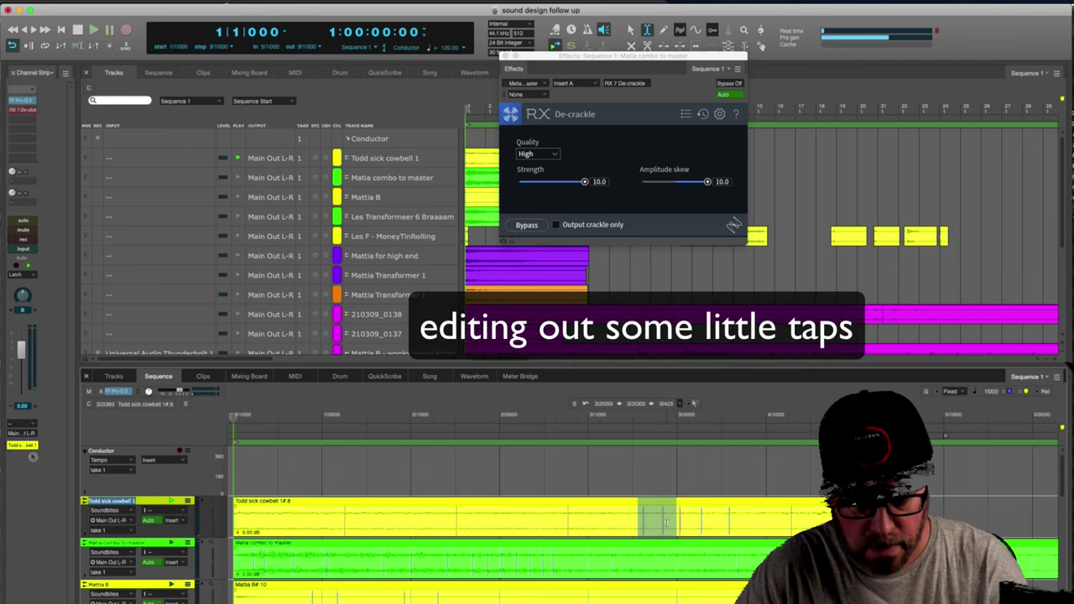
pyautogui.press('Delete')
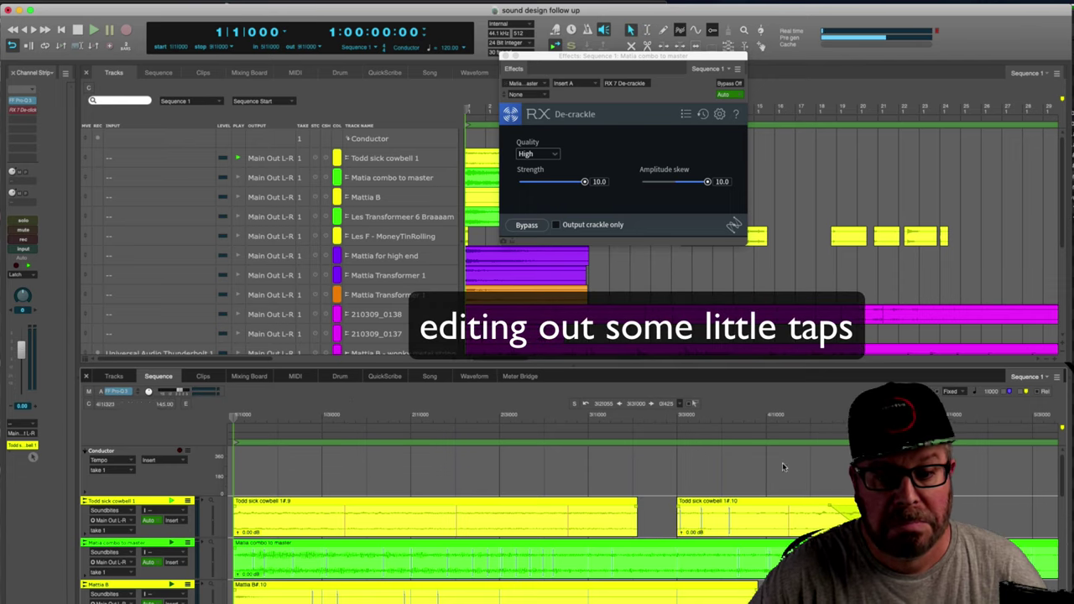
pyautogui.moveTo(764, 513); pyautogui.dragTo(723, 512)
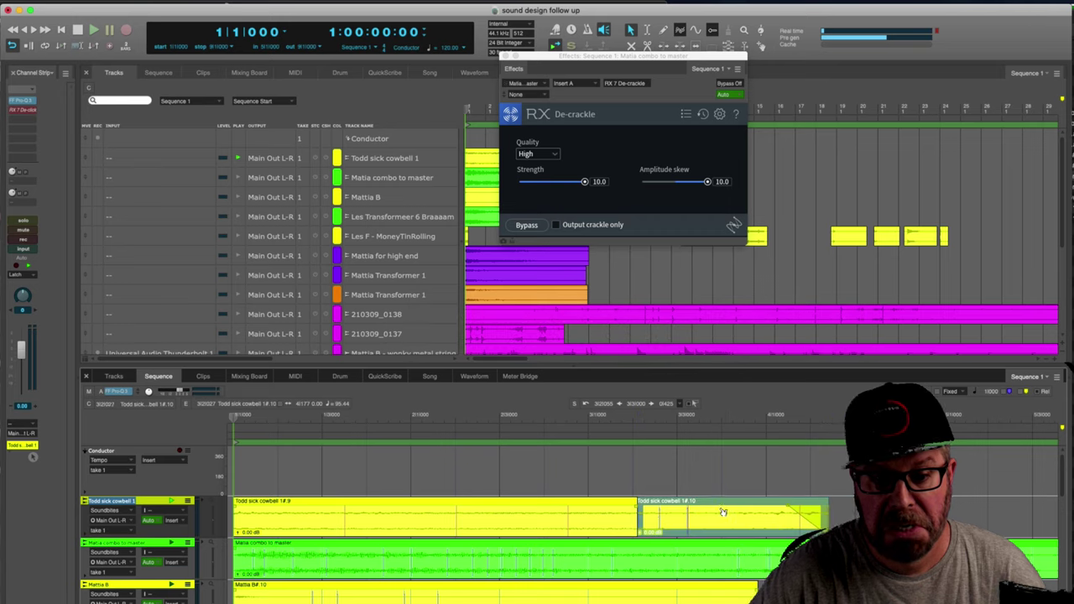
pyautogui.moveTo(638, 507); pyautogui.dragTo(640, 508)
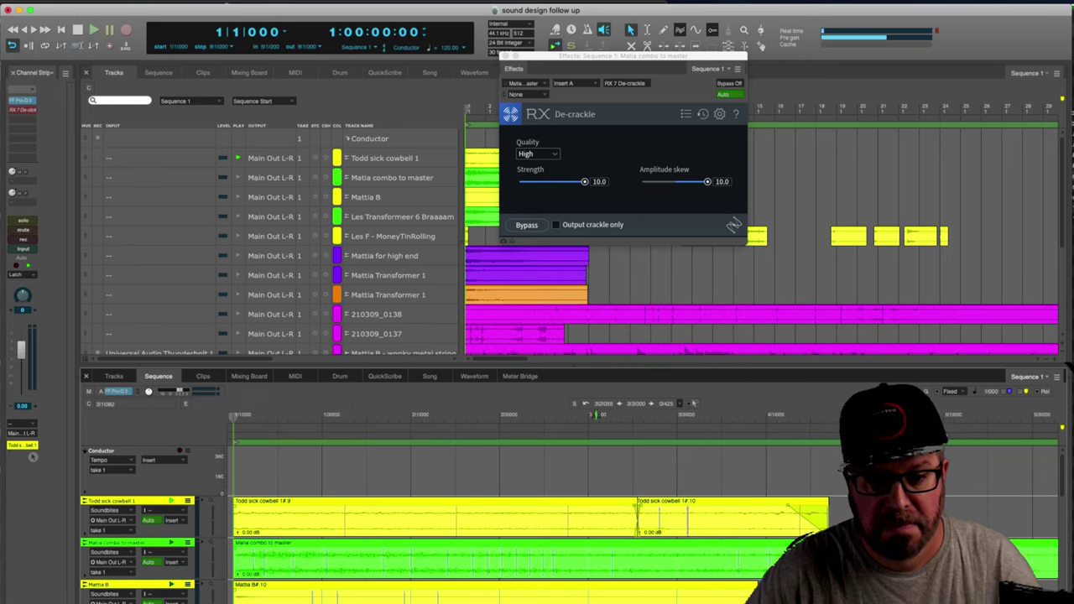
pyautogui.click(556, 422)
pyautogui.press('space')
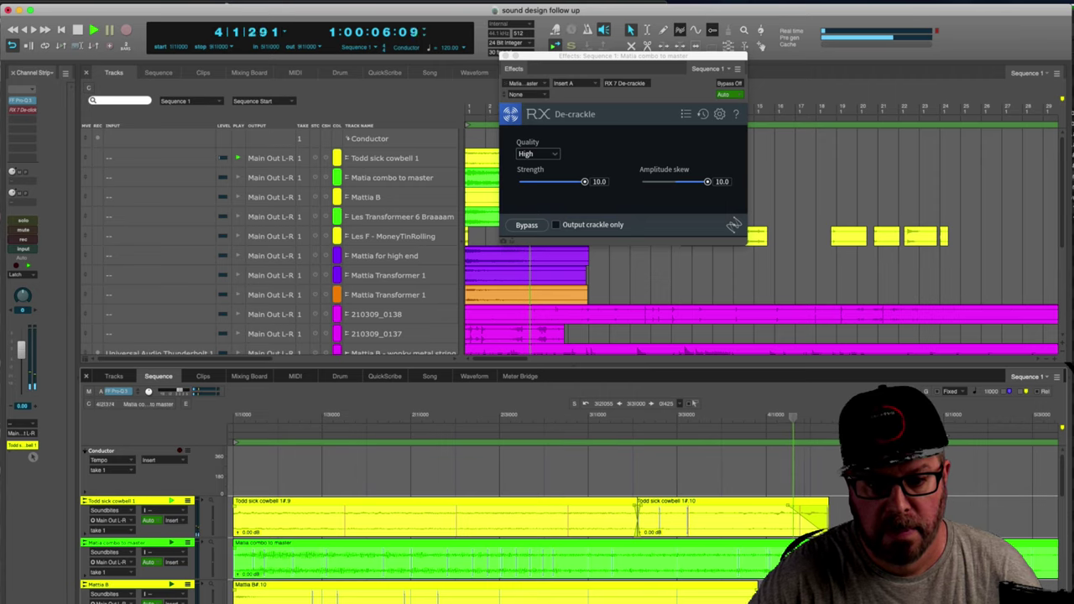
pyautogui.press('space')
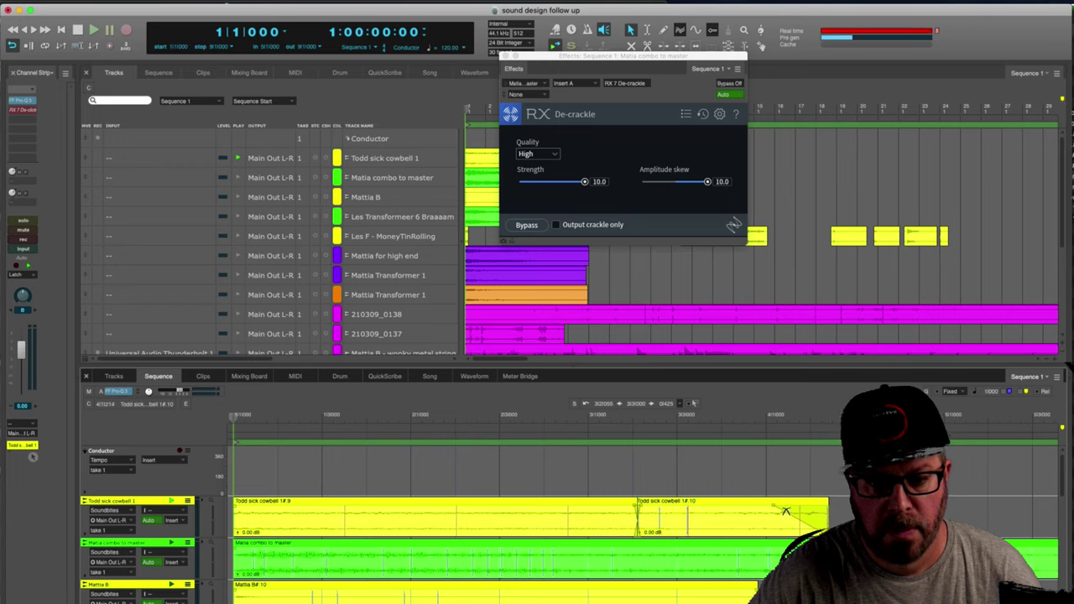
# Shorten the end of the second Todd sick cowbell 1 clip to about 3|4 during playback, and close the De-crackle window.
pyautogui.moveTo(827, 516); pyautogui.dragTo(757, 518)
pyautogui.press('space')
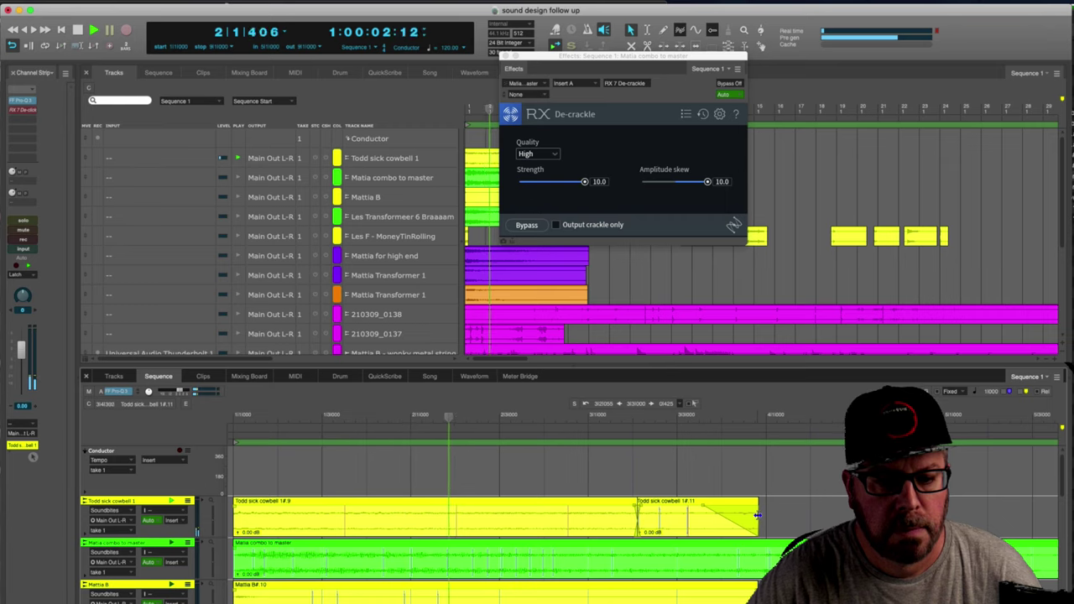
pyautogui.moveTo(755, 518); pyautogui.dragTo(730, 513)
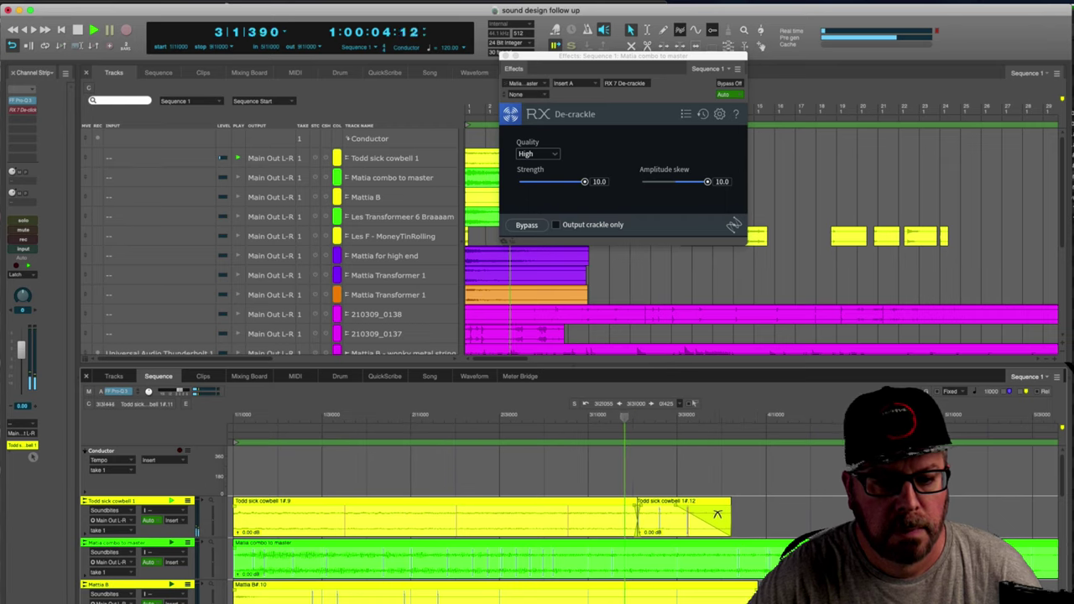
pyautogui.press('space')
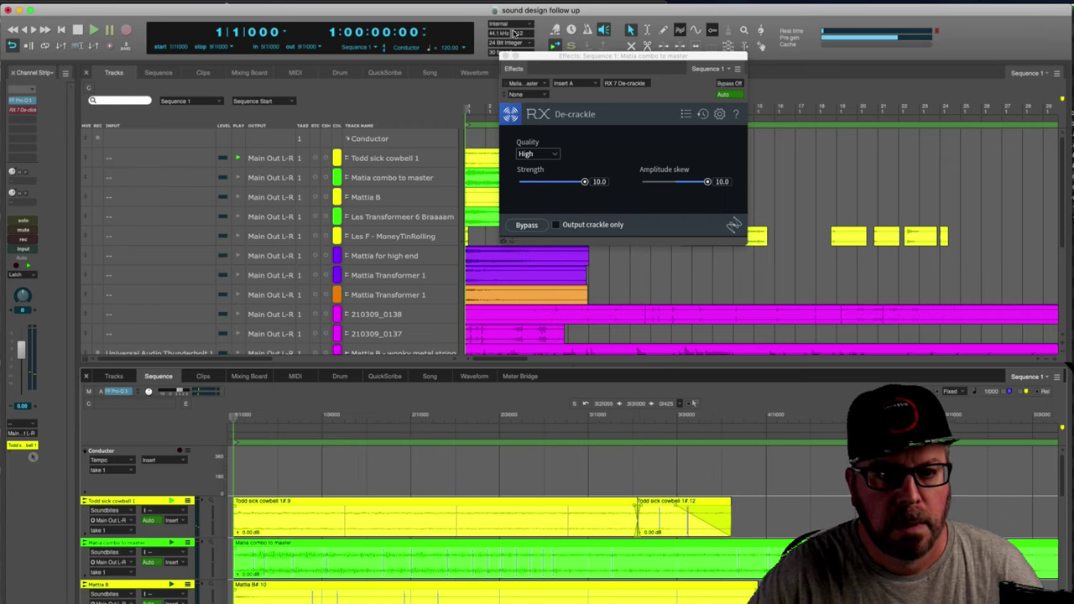
pyautogui.click(506, 57)
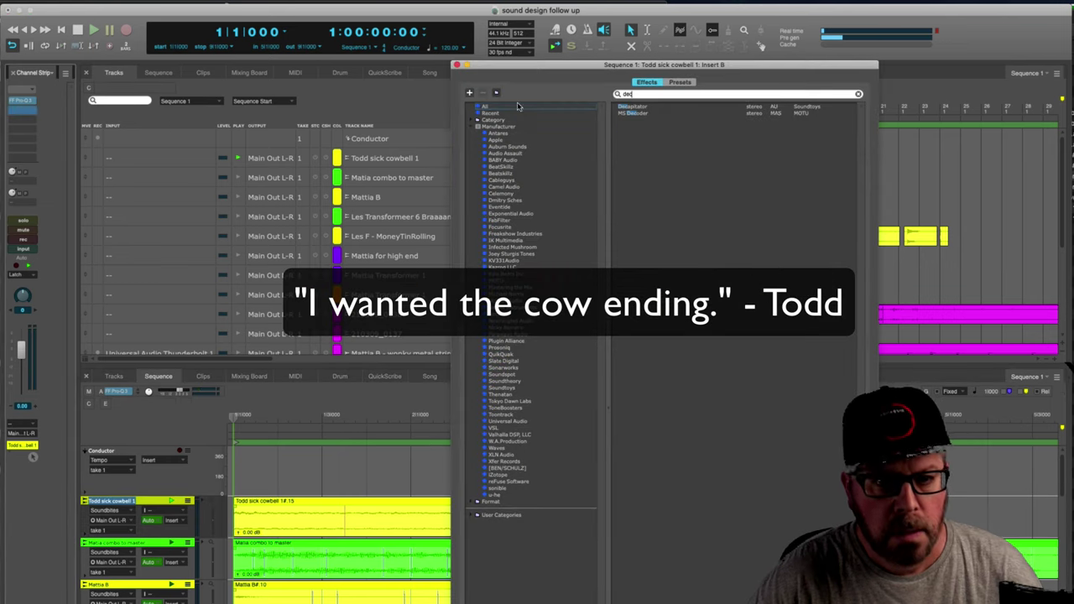
# Insert Decapitator in insert B of the Todd sick cowbell 1 track and audition its default setting.
pyautogui.click(650, 108)
pyautogui.doubleClick(651, 109)
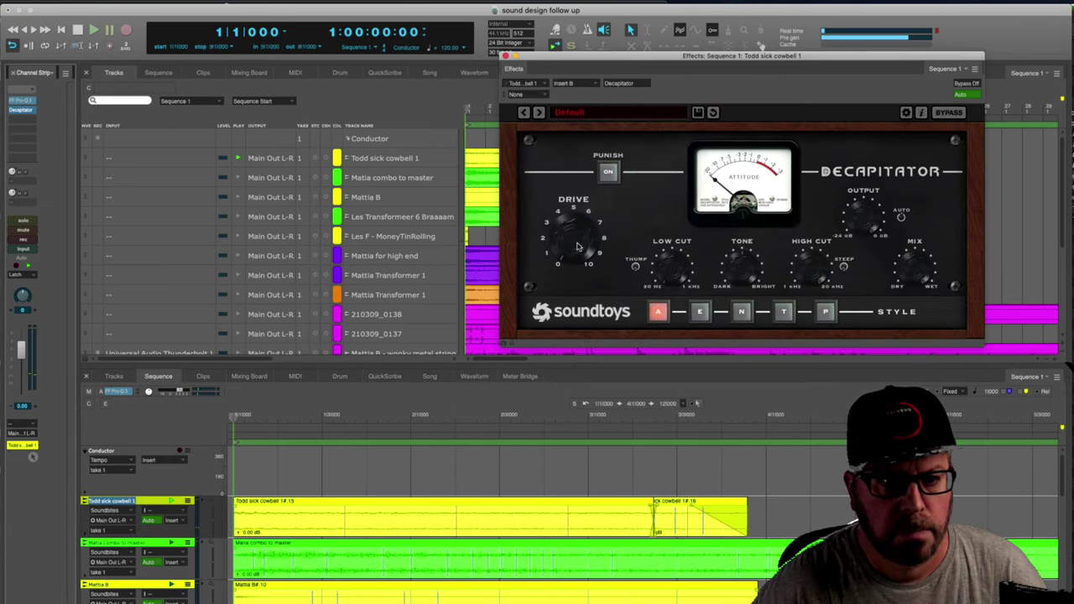
pyautogui.press('space')
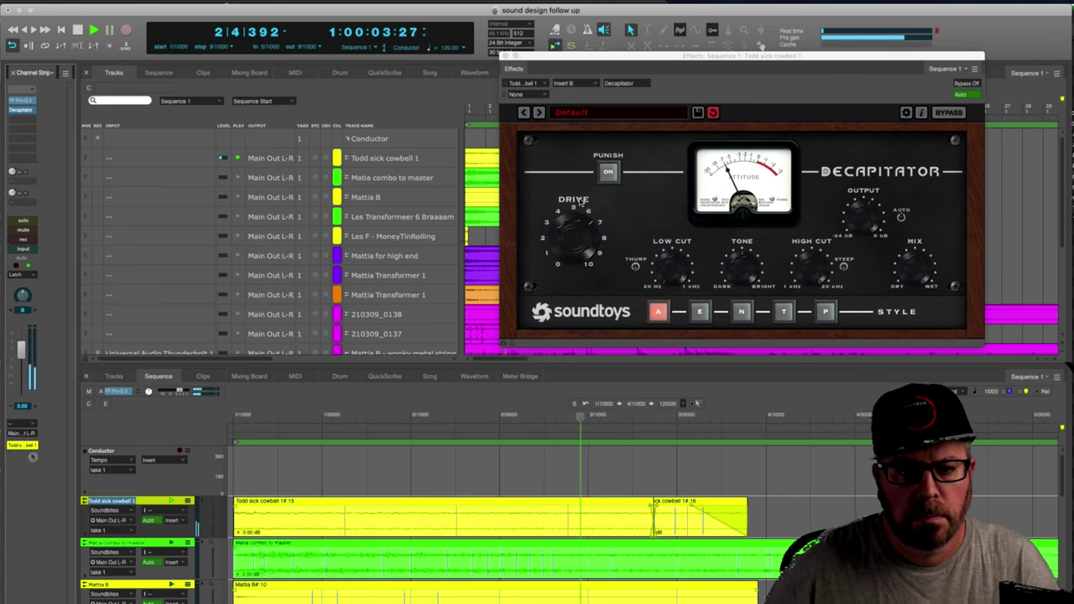
pyautogui.press('space')
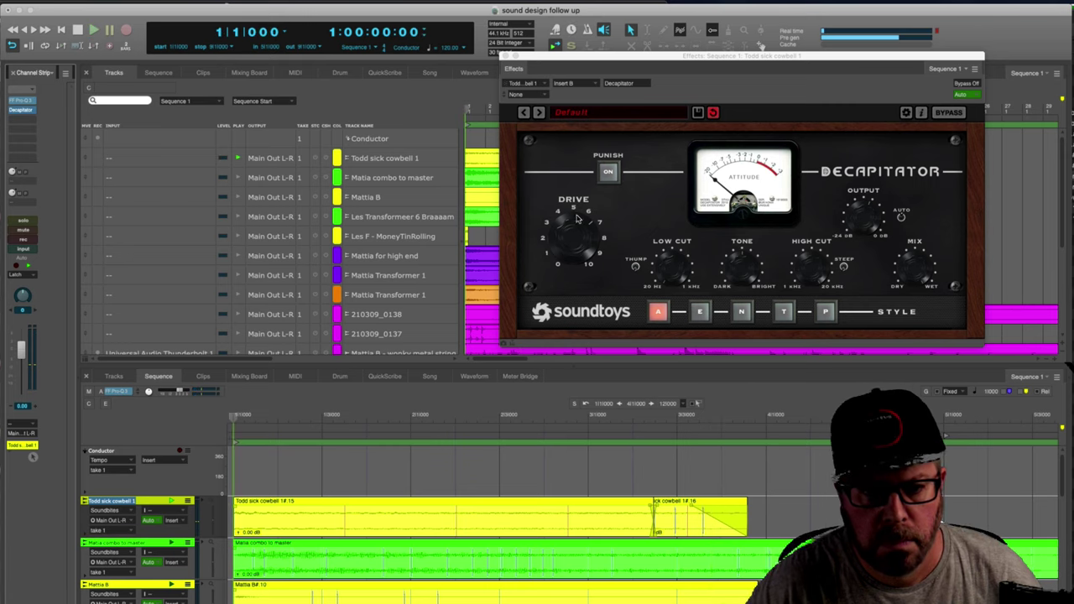
# Trim the end of the faded Todd sick cowbell 1 clip back to about 3|4 while playing the sequence.
pyautogui.press('space')
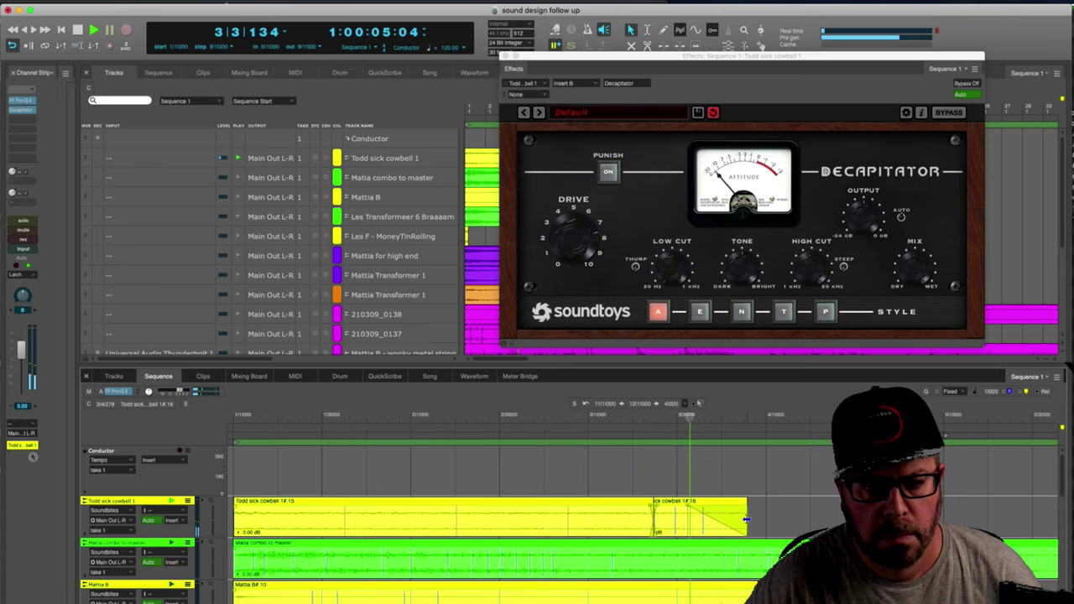
pyautogui.moveTo(746, 519); pyautogui.dragTo(735, 518)
pyautogui.press('space')
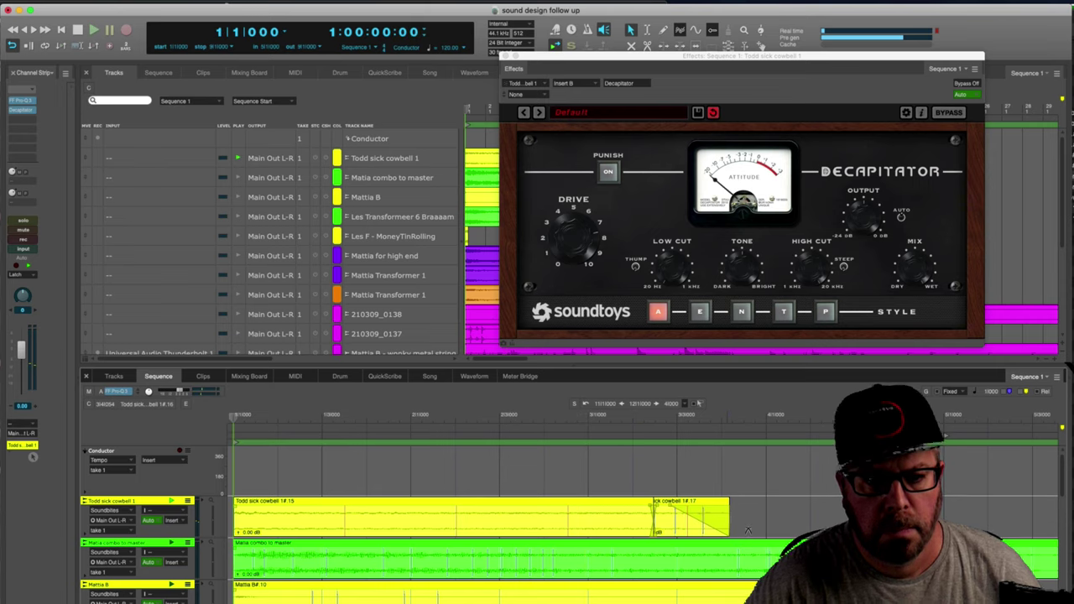
# Deepen the low bell cut in the cowbell track's Pro-Q 3 to about -9.6 dB at 189 Hz during playback.
pyautogui.press('space')
pyautogui.doubleClick(23, 100)
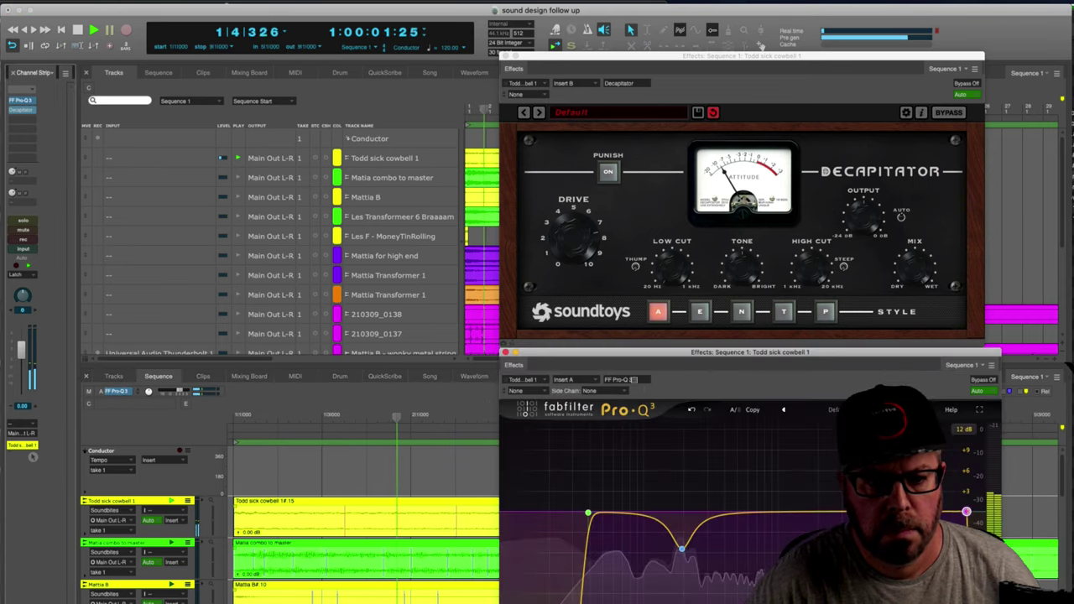
pyautogui.moveTo(681, 548); pyautogui.dragTo(673, 580)
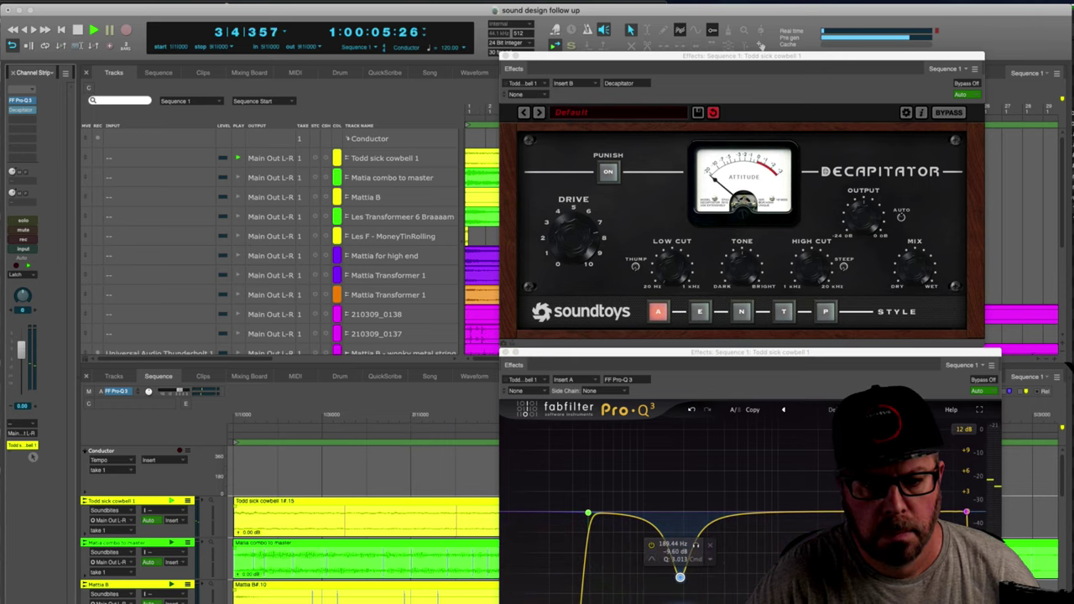
pyautogui.press('space')
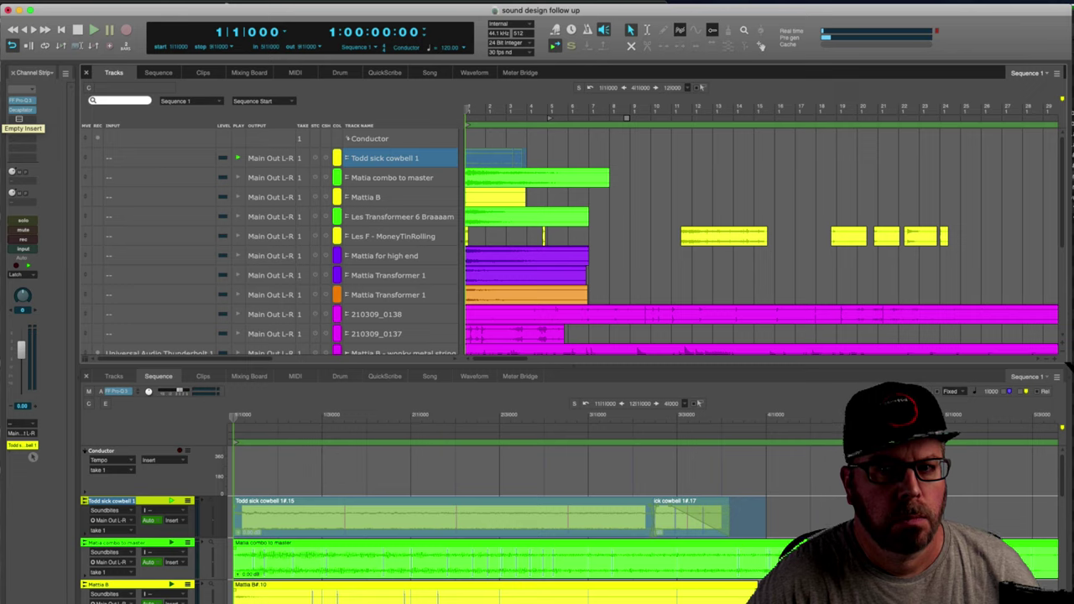
# Insert EchoBoy in insert C of the Todd sick cowbell 1 track, load the Ambient Echoes preset and audition it.
pyautogui.press('space')
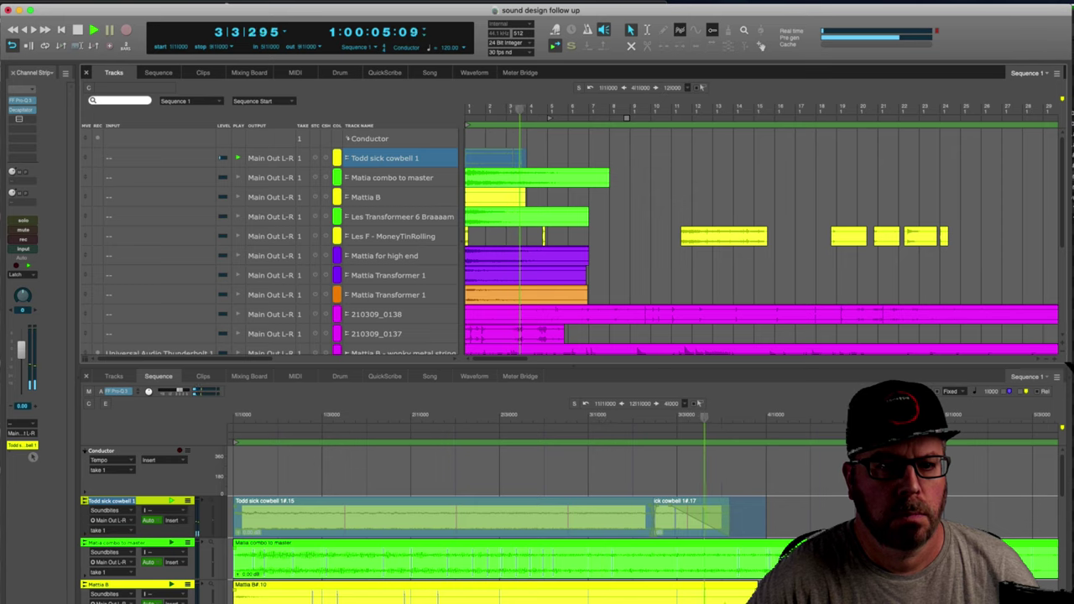
pyautogui.press('space')
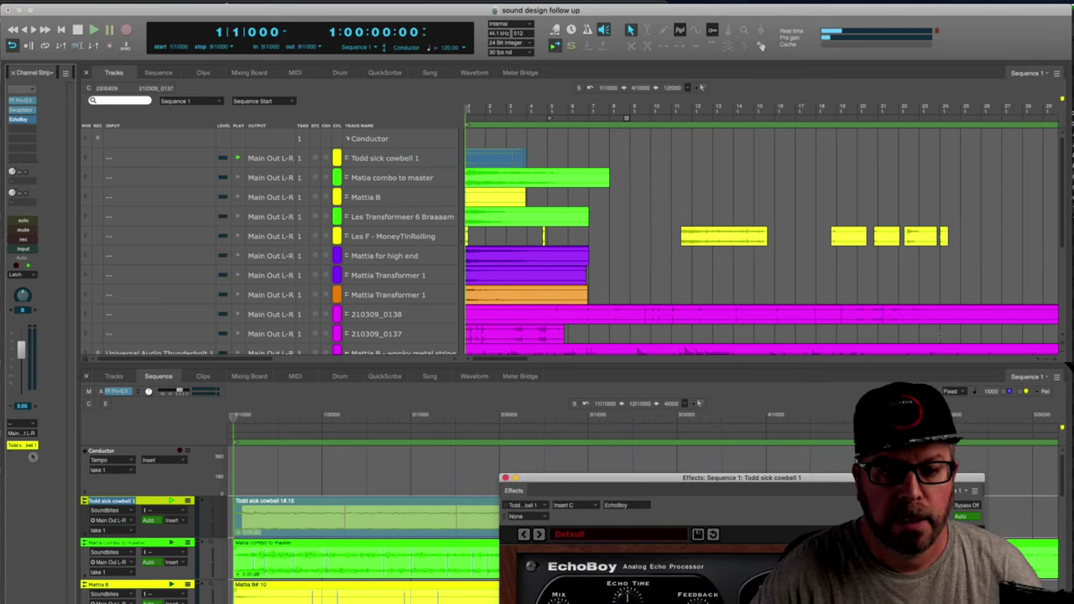
pyautogui.moveTo(746, 479); pyautogui.dragTo(809, 355)
pyautogui.click(638, 410)
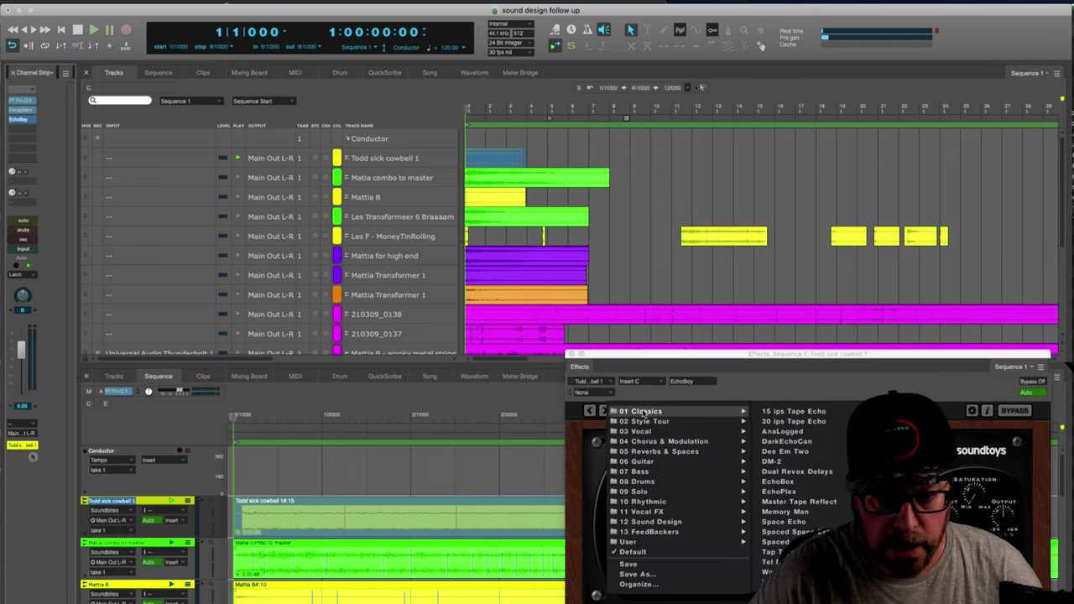
pyautogui.moveTo(709, 451)
pyautogui.click(799, 412)
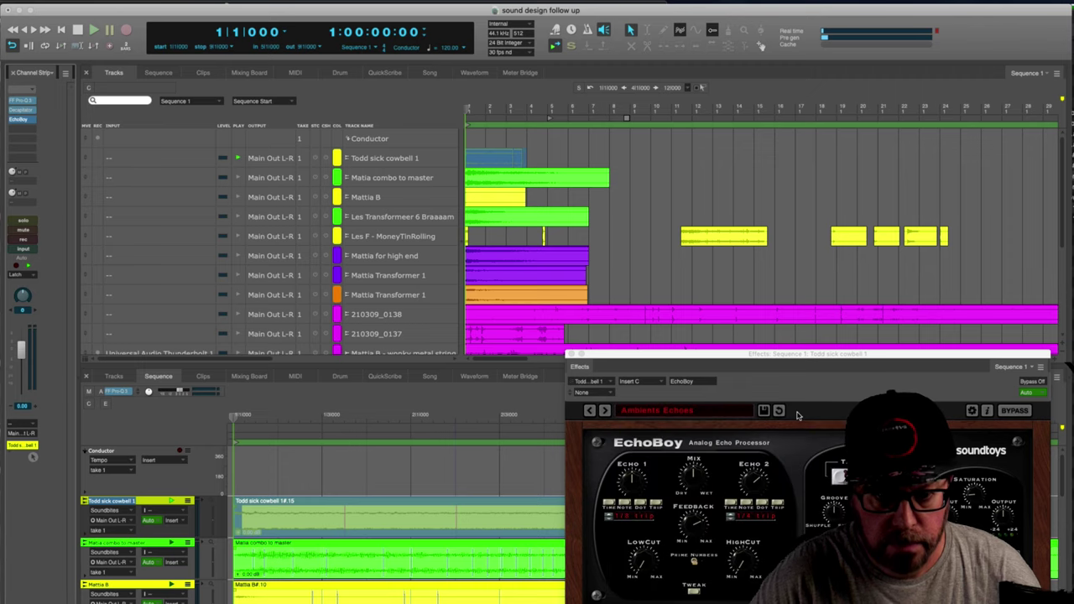
pyautogui.press('space')
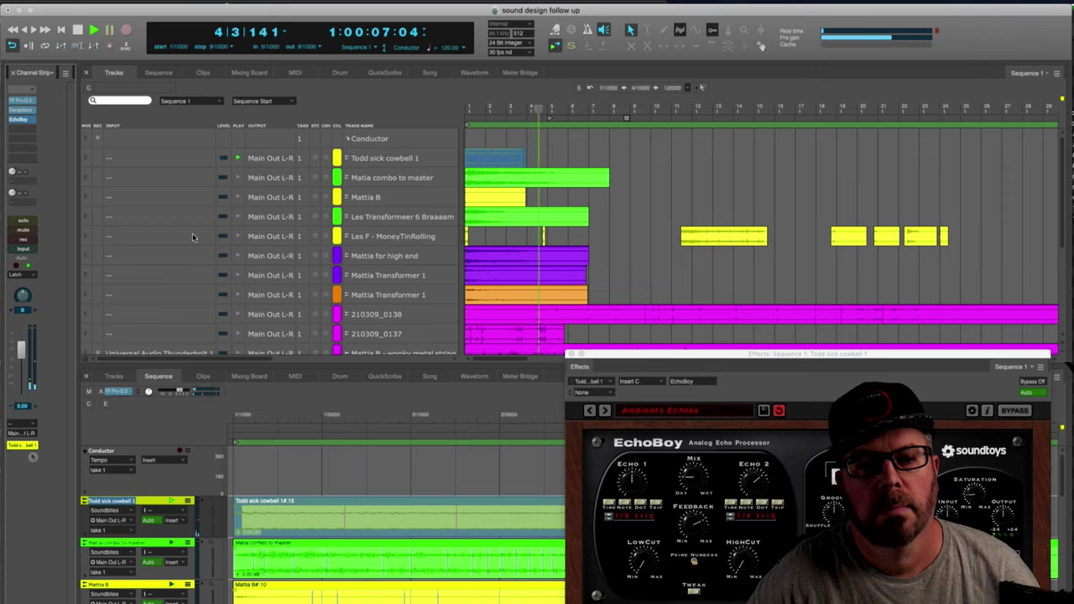
pyautogui.press('space')
pyautogui.press('space')
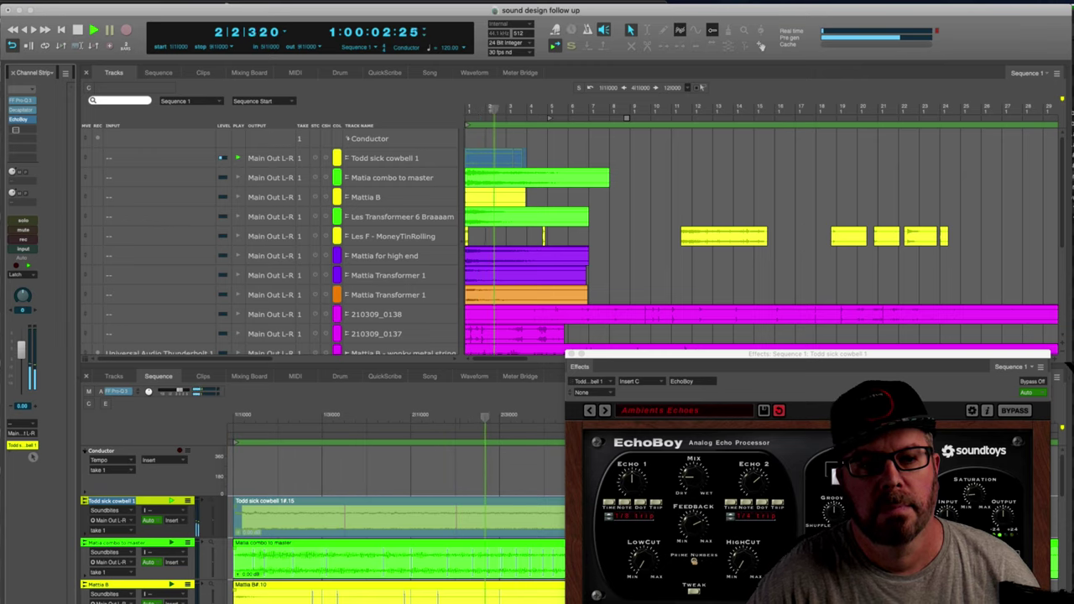
pyautogui.press('space')
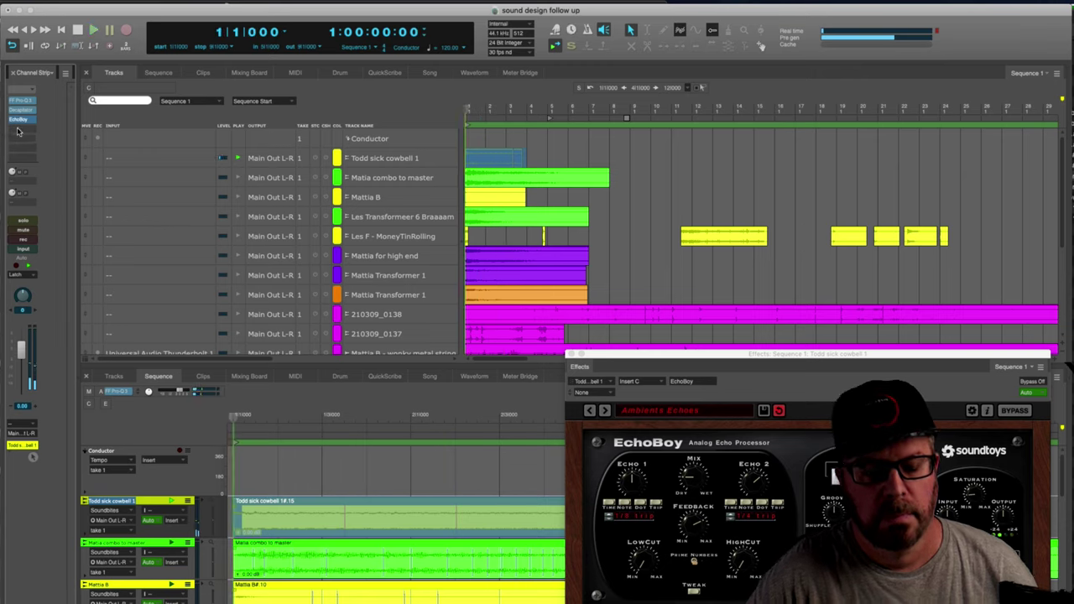
# Insert OTT in insert D of the Todd sick cowbell 1 track and lower its output gain to -6.2 dB during playback.
pyautogui.click(18, 131)
pyautogui.doubleClick(570, 106)
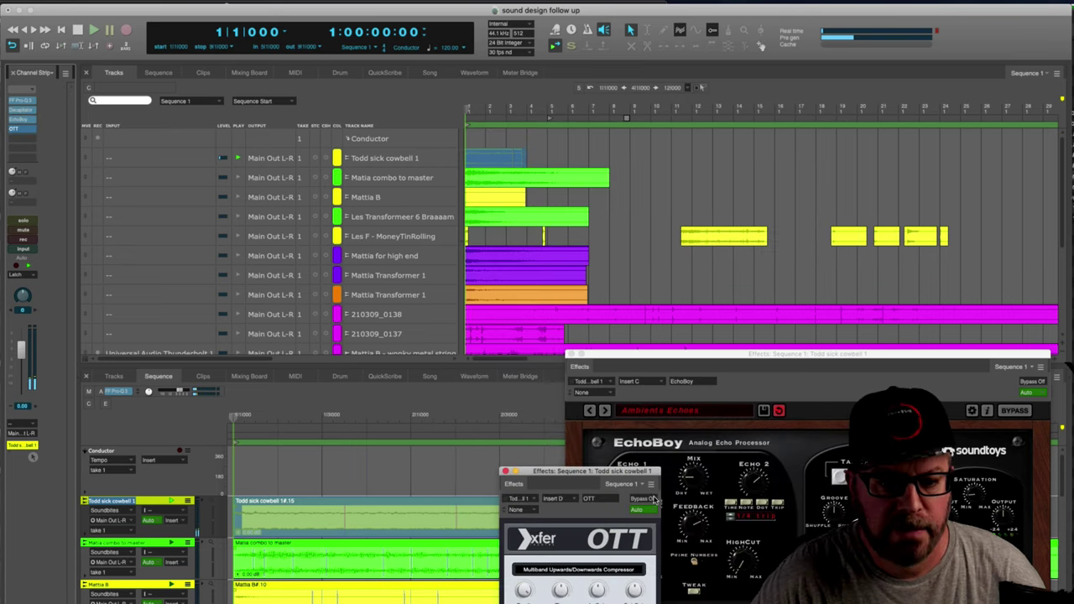
pyautogui.moveTo(605, 476); pyautogui.dragTo(638, 378)
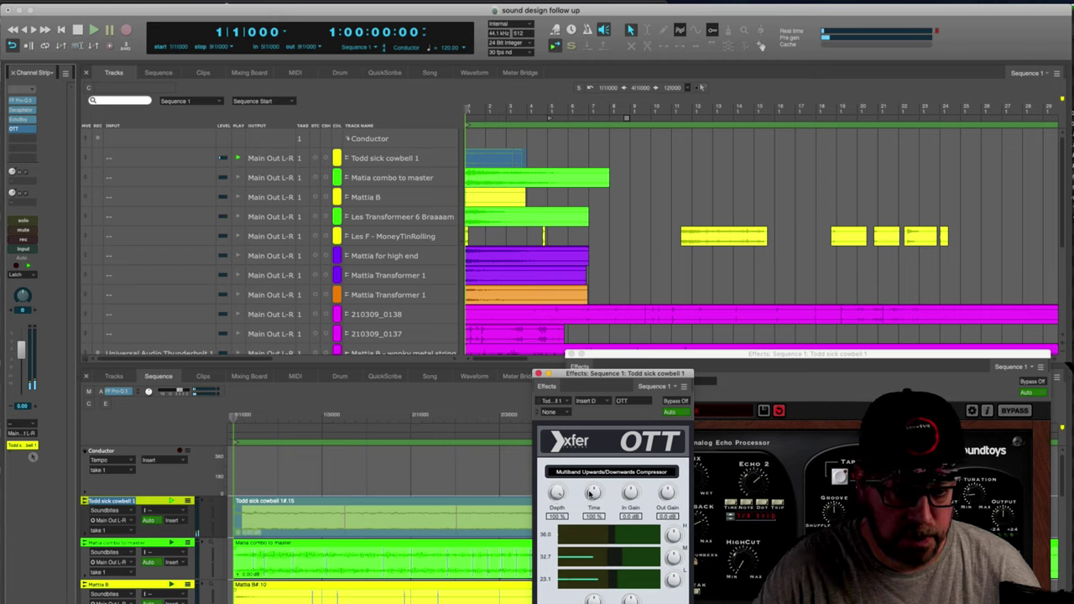
pyautogui.press('space')
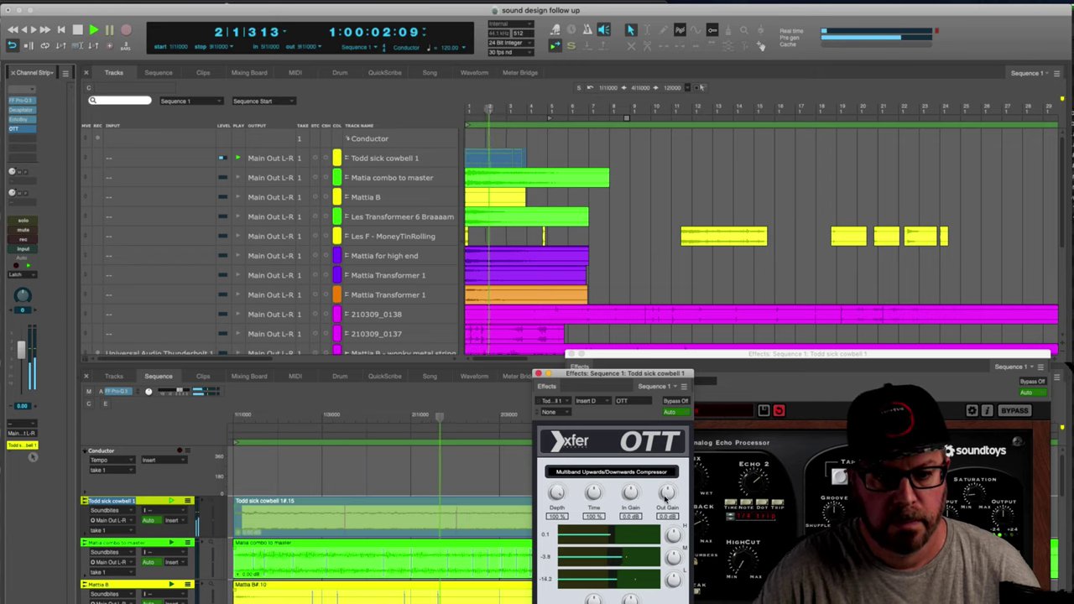
pyautogui.moveTo(665, 495); pyautogui.dragTo(667, 527)
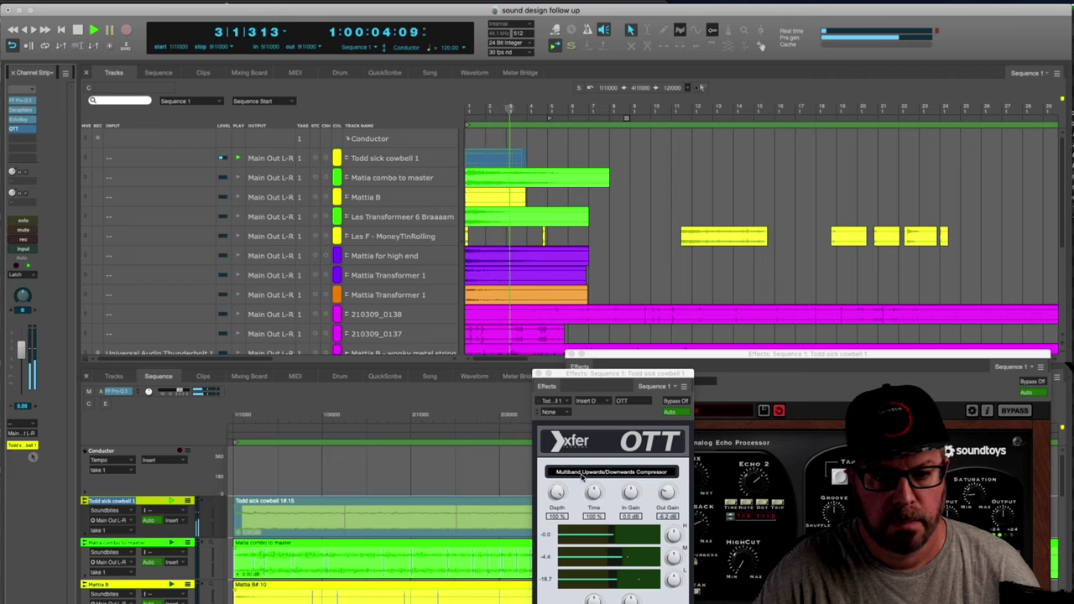
pyautogui.press('space')
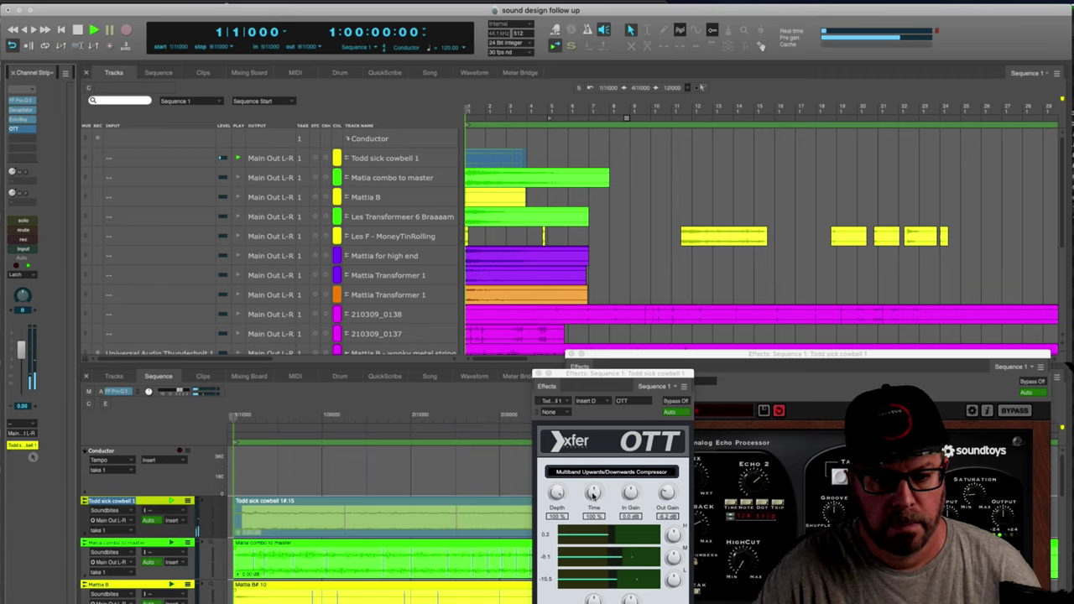
# Play the Todd sick cowbell 1 track repeatedly from the start to judge the OTT compression across its bands.
pyautogui.press('space')
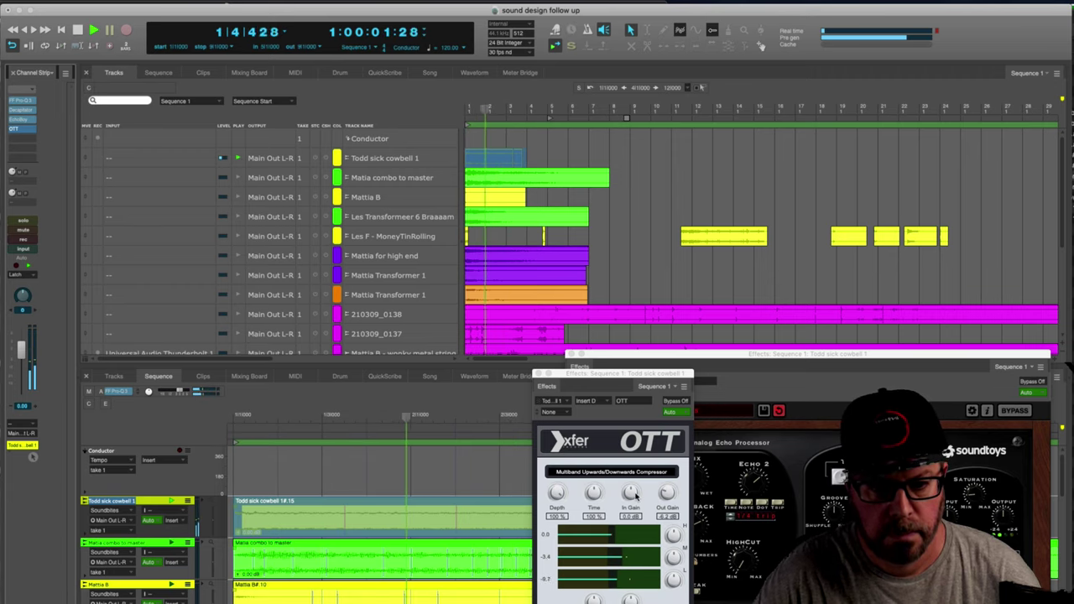
pyautogui.press('space')
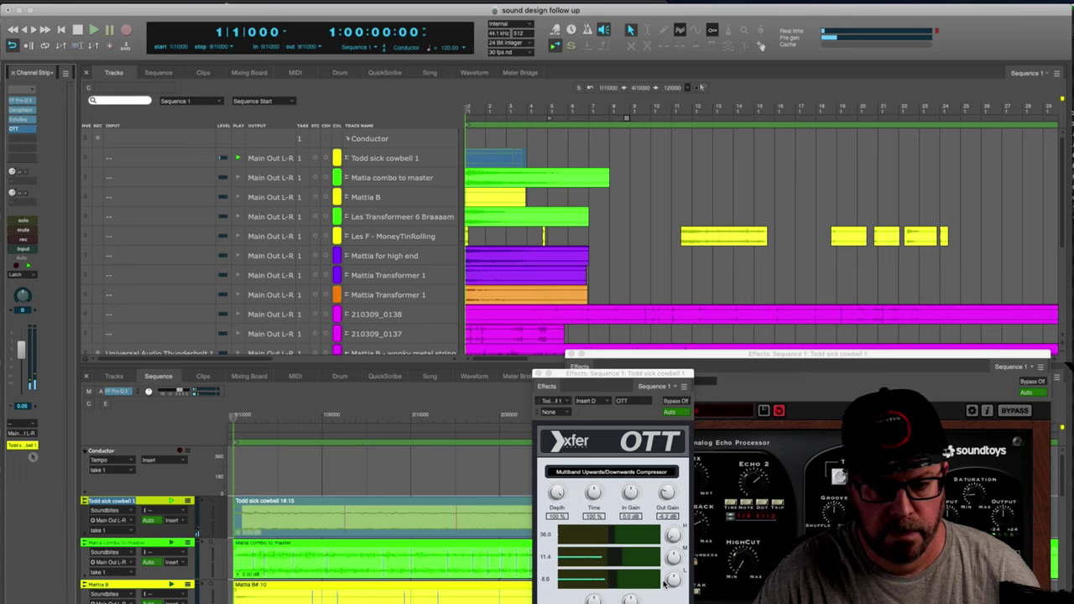
pyautogui.press('space')
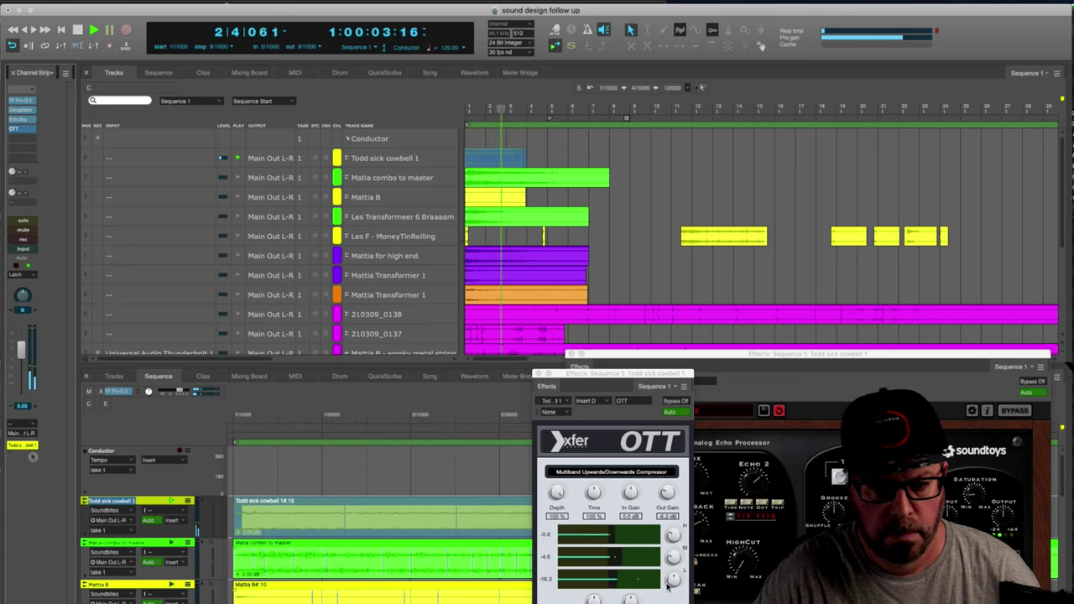
pyautogui.press('space')
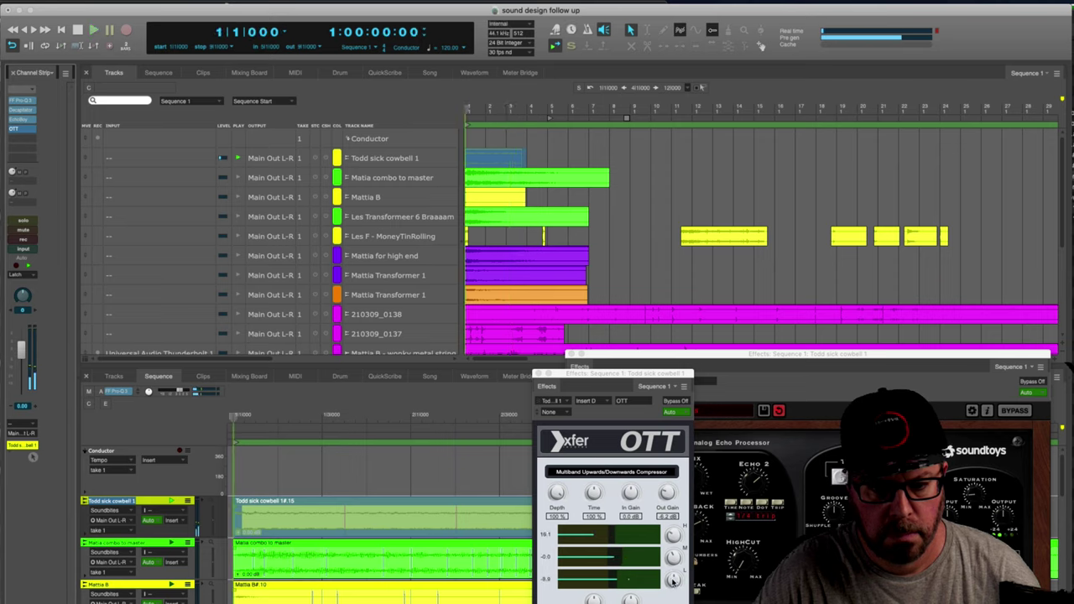
pyautogui.press('space')
pyautogui.press('space')
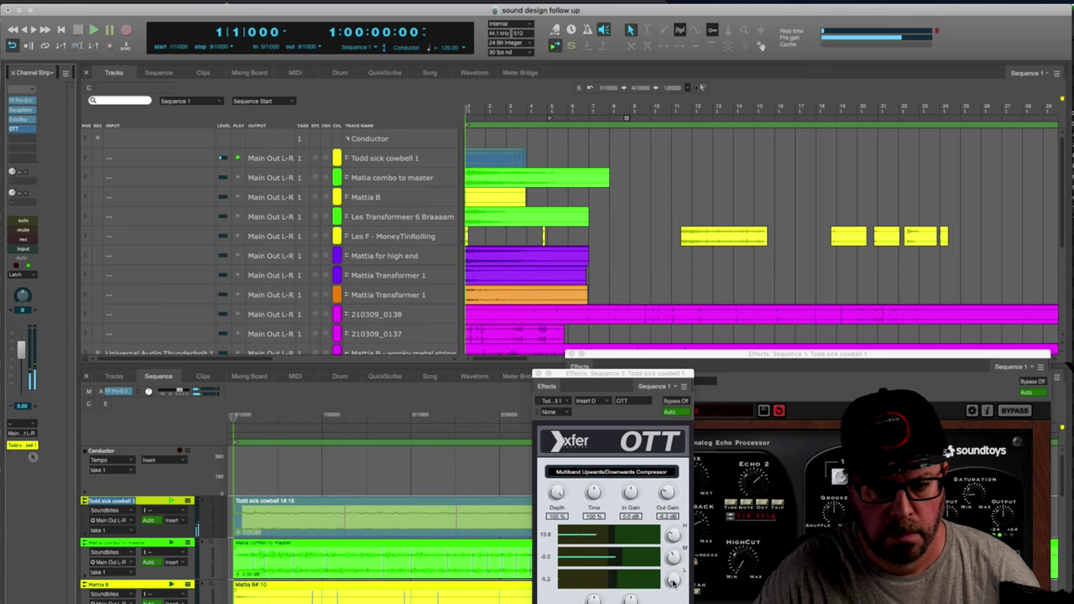
# Audition the Todd sick cowbell 1 track from the start several more times with OTT on its low, mid and high bands.
pyautogui.press('space')
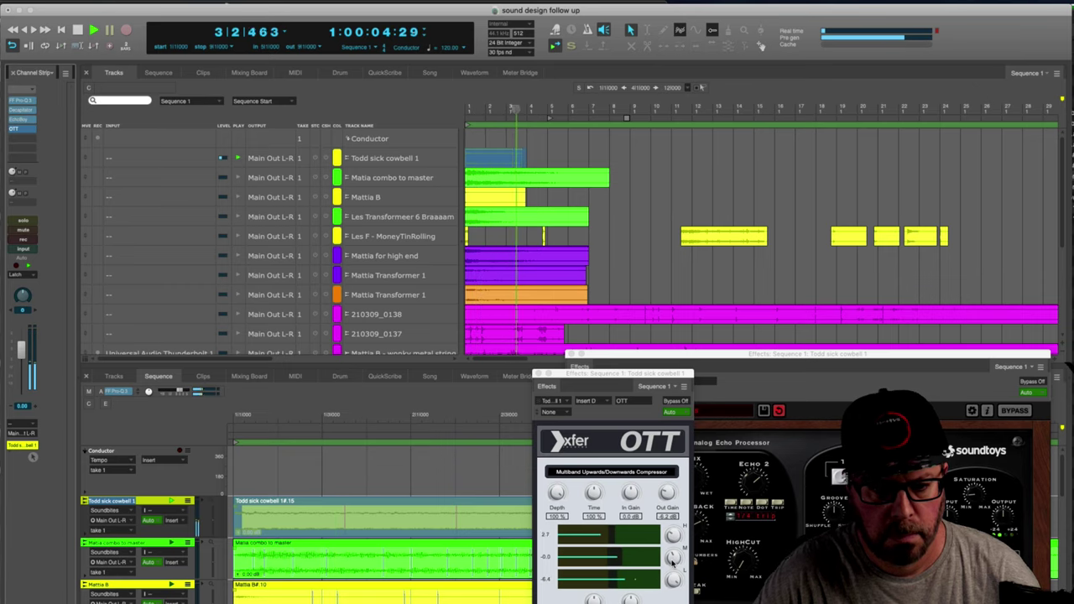
pyautogui.press('space')
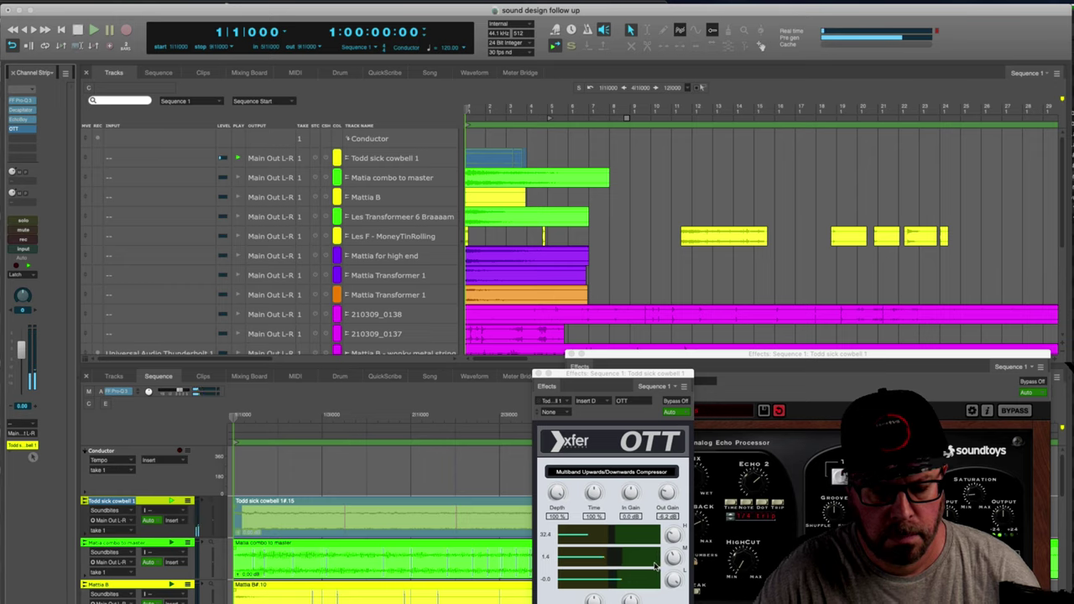
pyautogui.press('space')
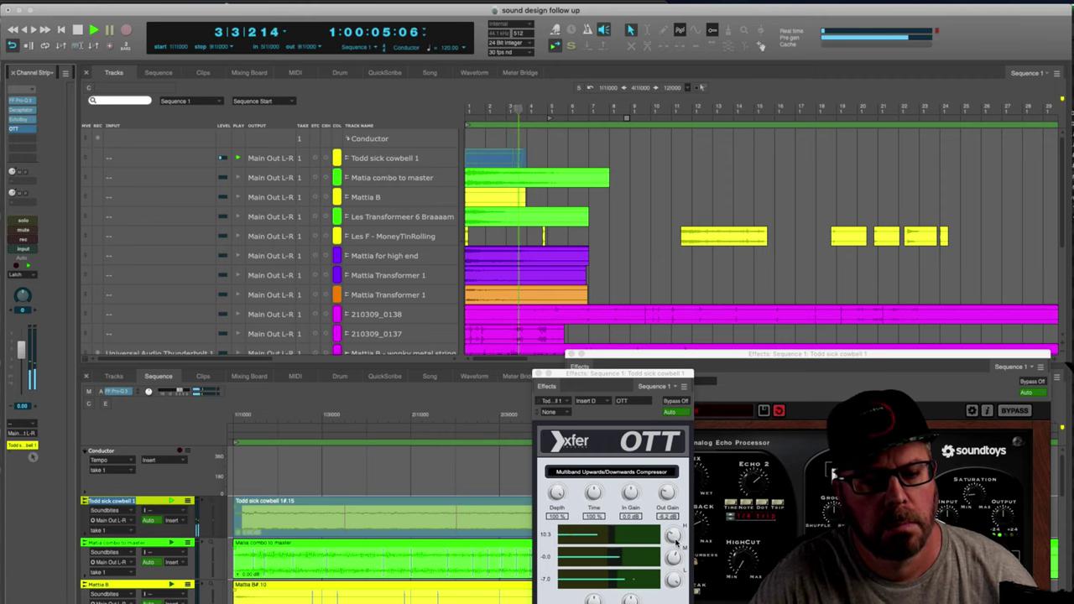
pyautogui.press('space')
pyautogui.press('space')
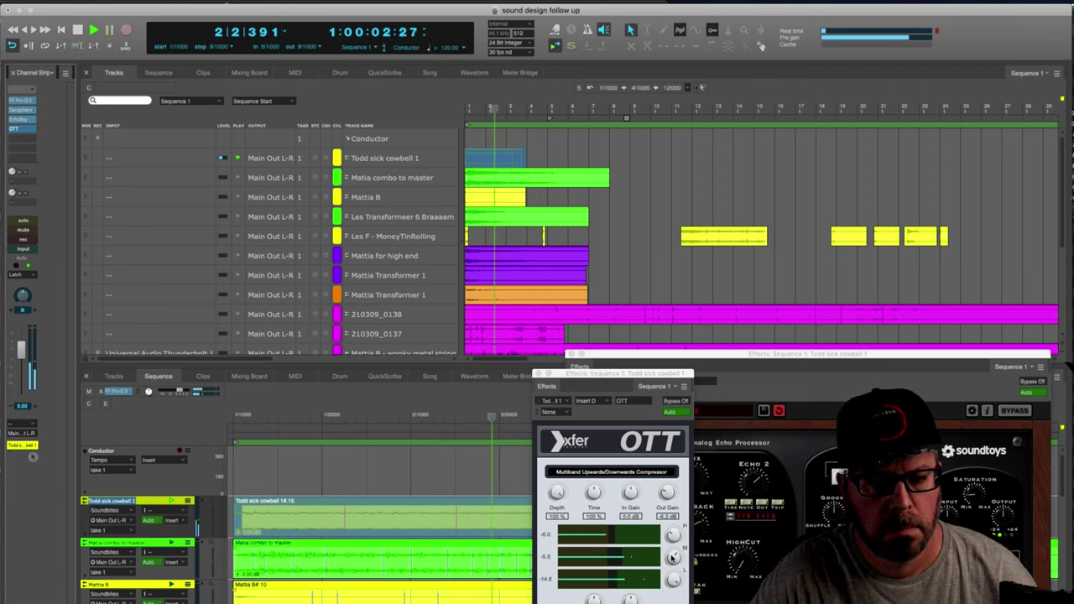
pyautogui.press('space')
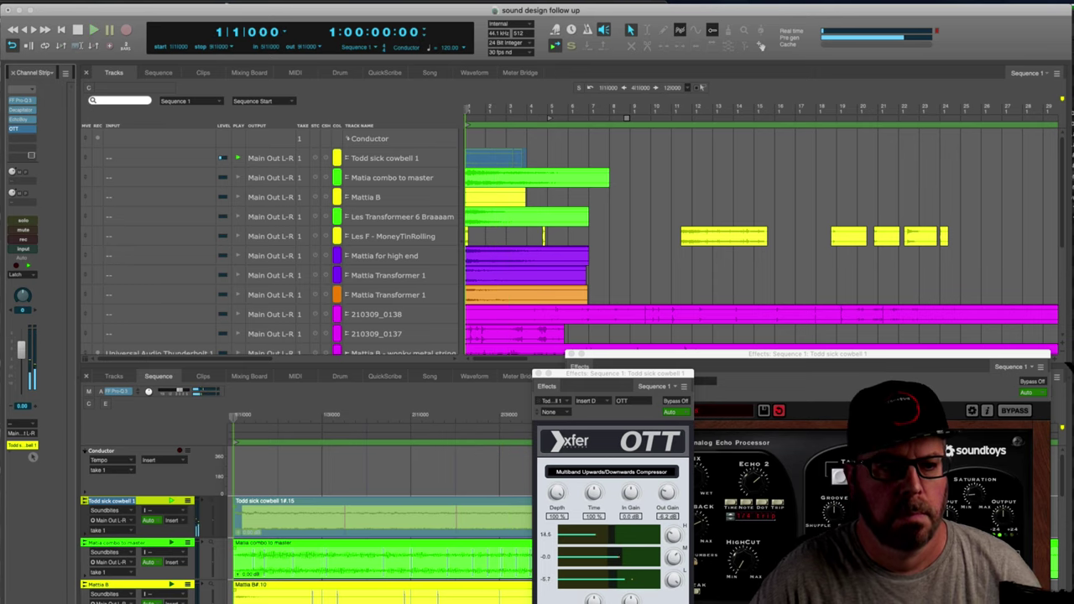
# Insert FF Pro-MB in insert E of Todd sick cowbell 1 and load the Mastering preset Basic 4-band punch and balance 01 bM.
pyautogui.click(24, 141)
pyautogui.write('fab')
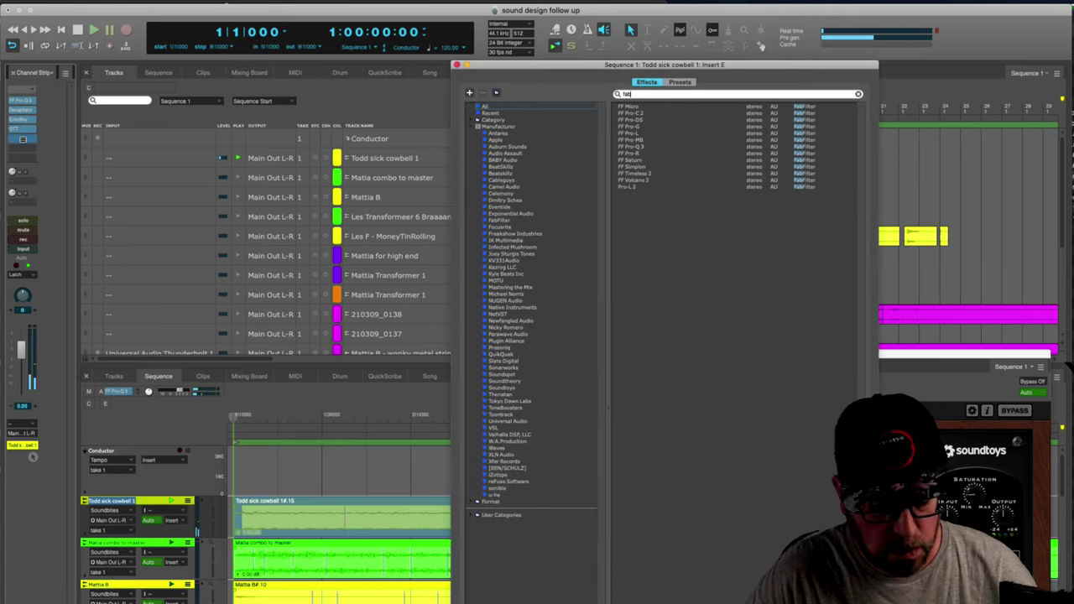
pyautogui.doubleClick(655, 143)
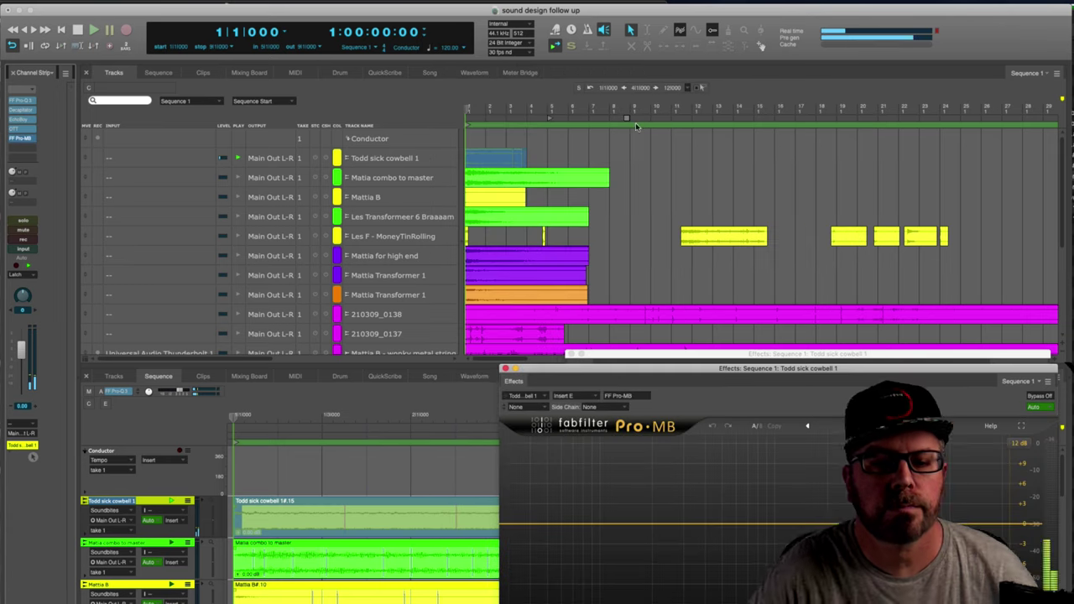
pyautogui.moveTo(832, 366); pyautogui.dragTo(755, 190)
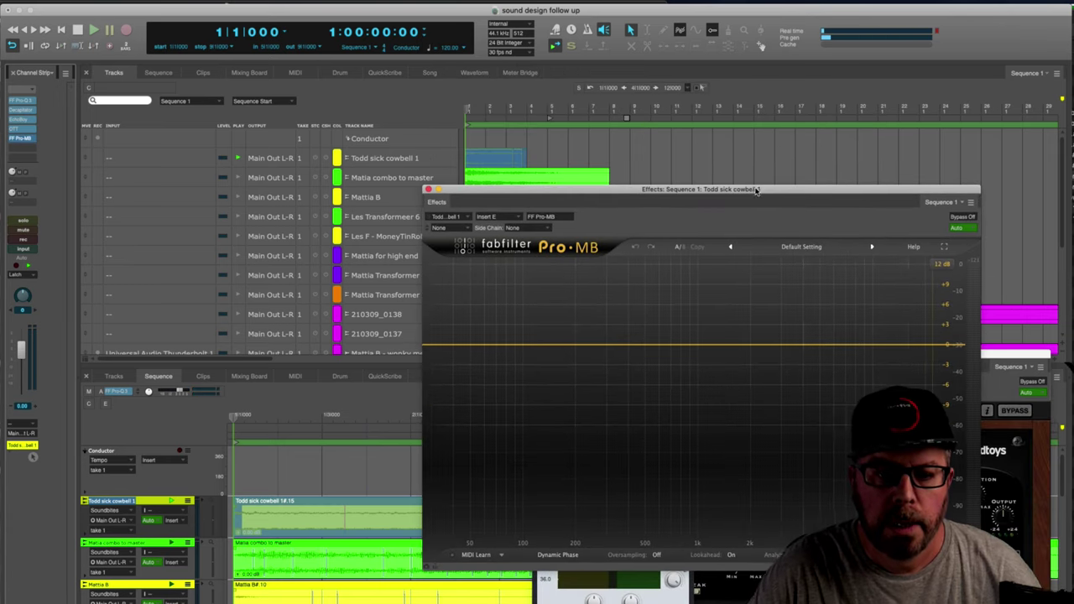
pyautogui.click(788, 247)
pyautogui.moveTo(805, 326)
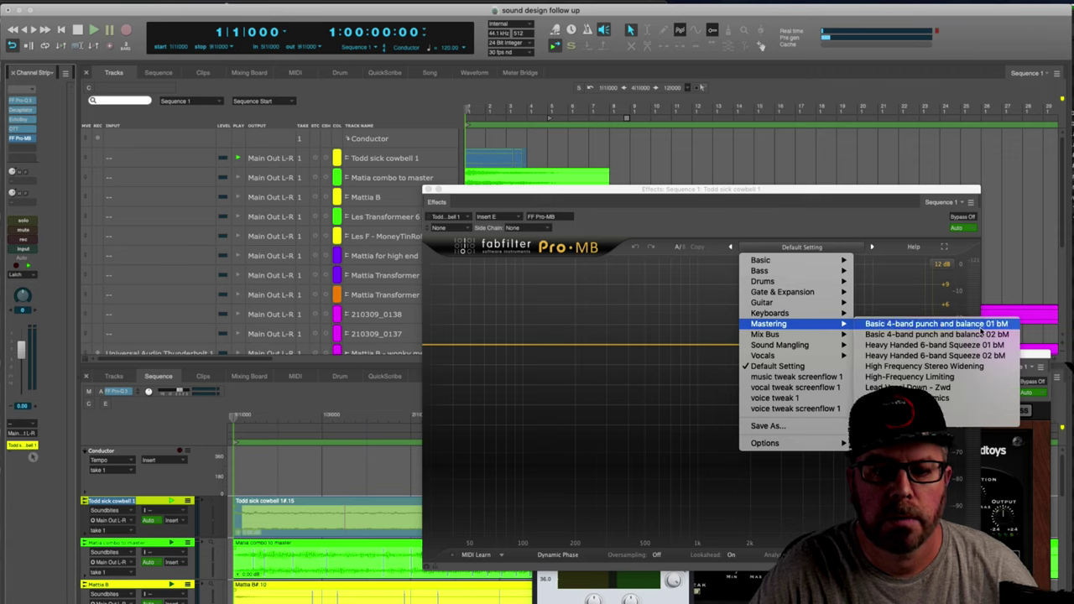
pyautogui.click(980, 326)
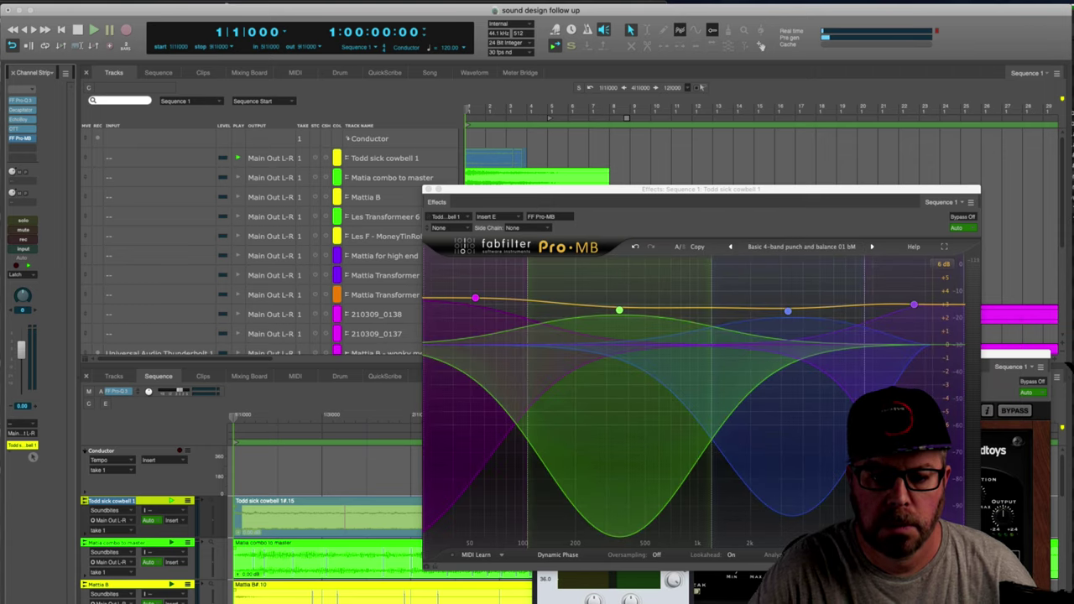
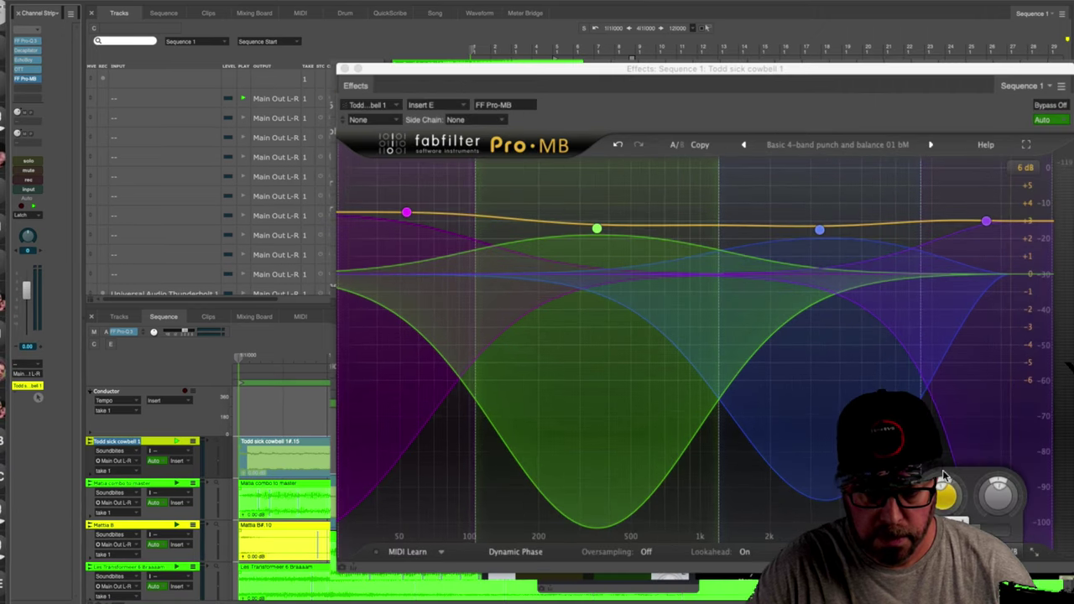
# Play the cowbell track through the Pro-MB preset, close the plug-in window and replay the track from the start.
pyautogui.press('space')
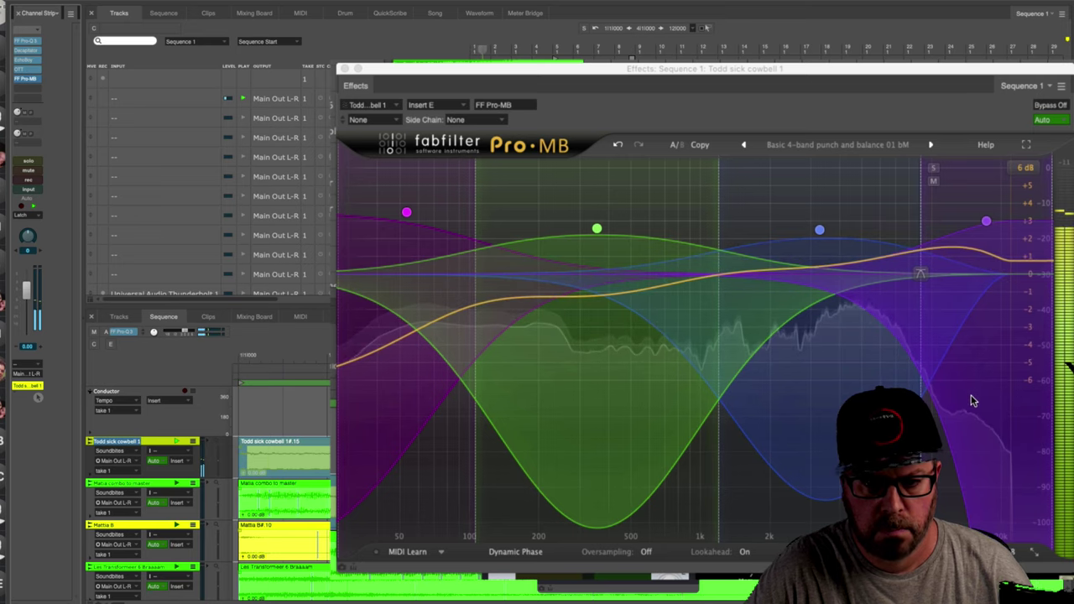
pyautogui.press('Escape')
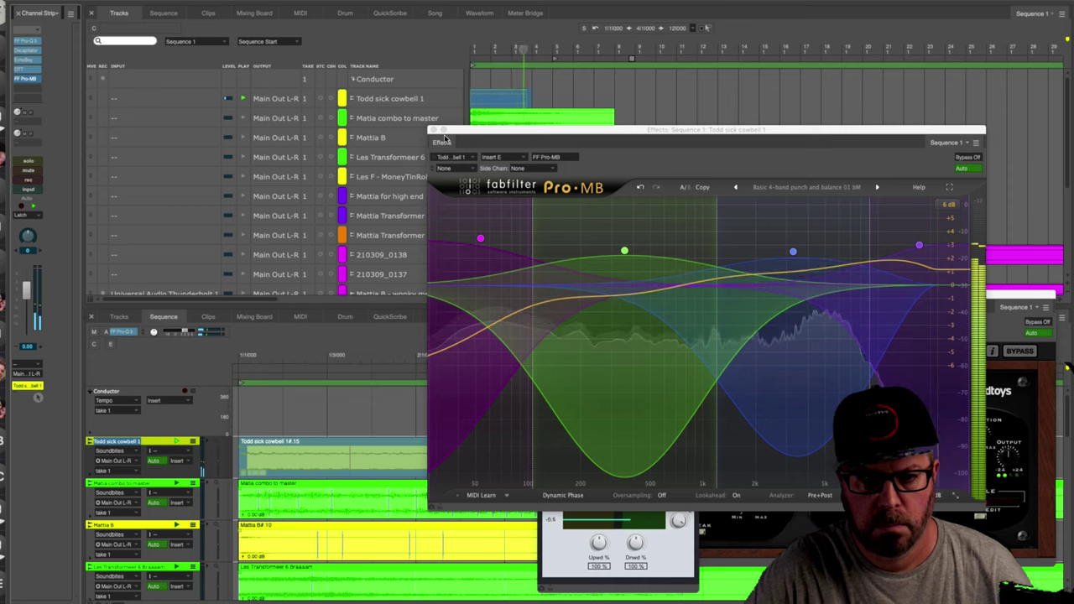
pyautogui.click(433, 130)
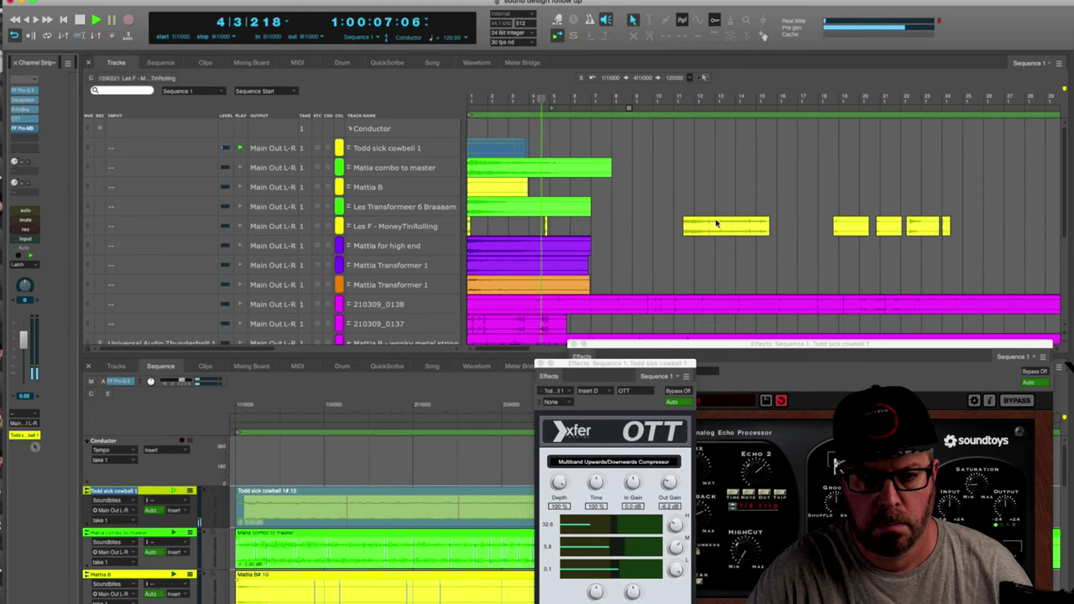
pyautogui.press('space')
pyautogui.press('space')
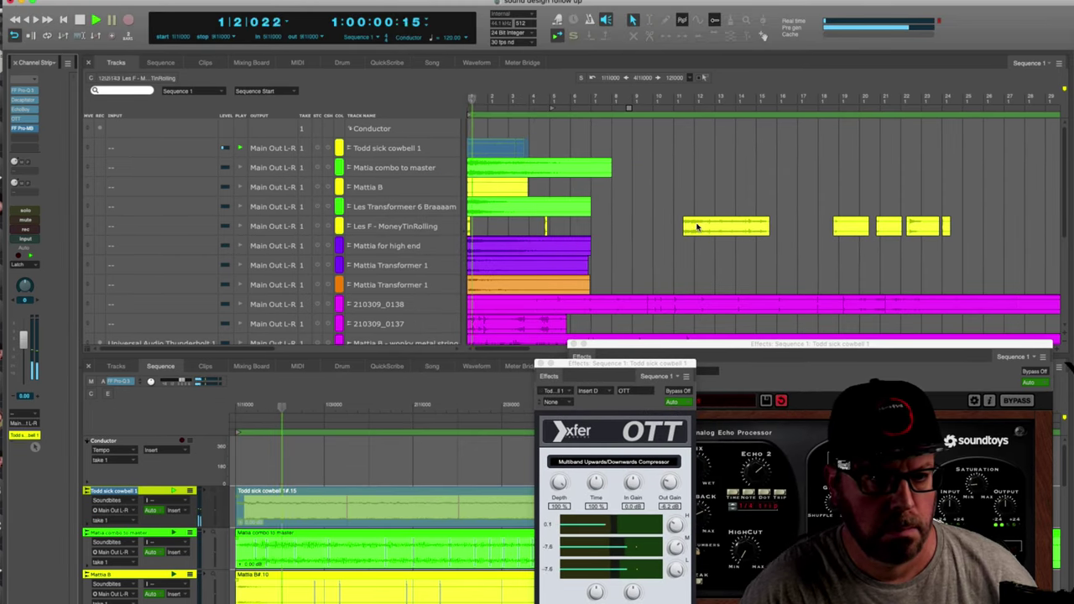
# Bounce the processed cowbell from Main Out L-R into the sequence with the file name Todd Sick cowbell 2.
pyautogui.click(671, 226)
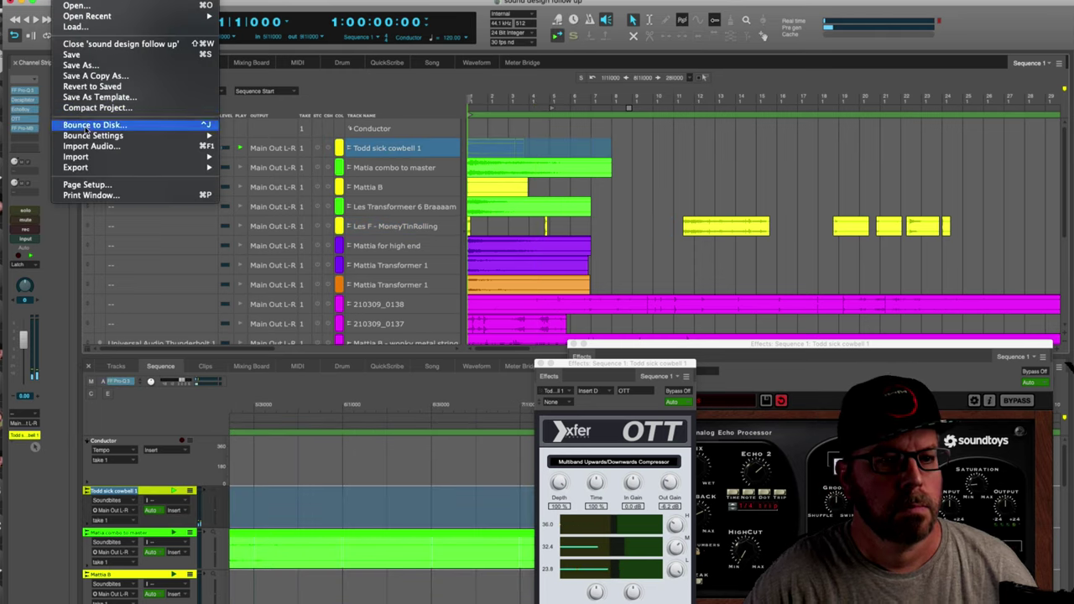
pyautogui.click(87, 126)
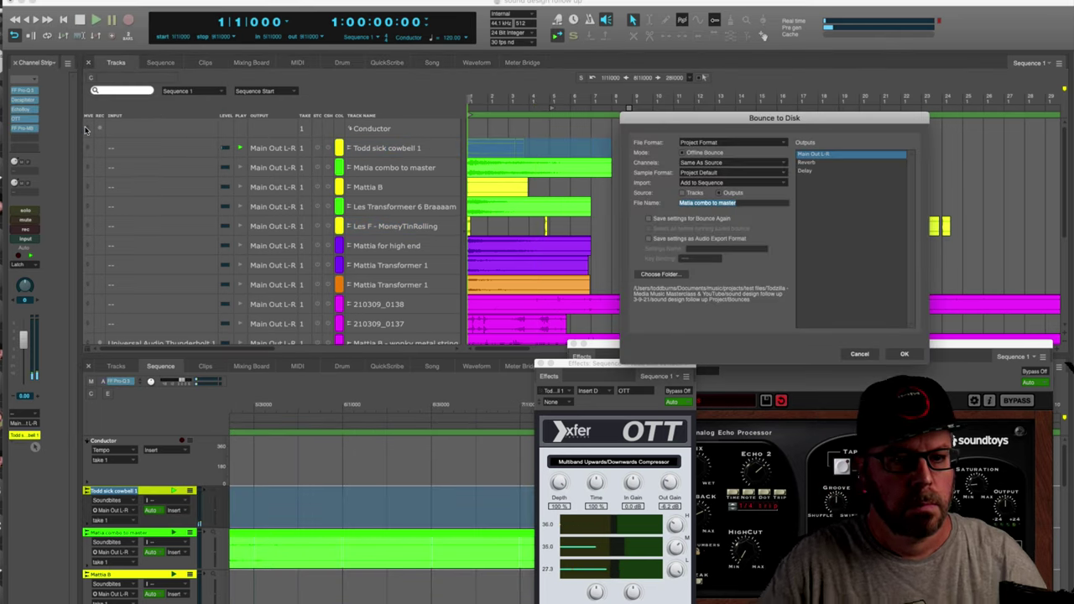
pyautogui.write('Todd Sick cowbell 2')
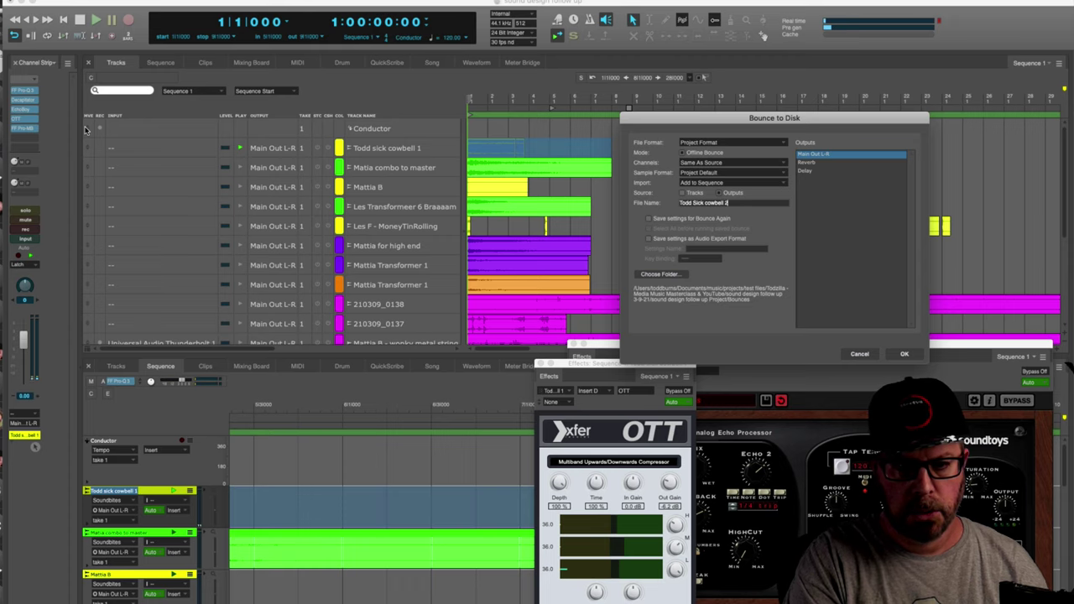
pyautogui.press('Return')
pyautogui.press('space')
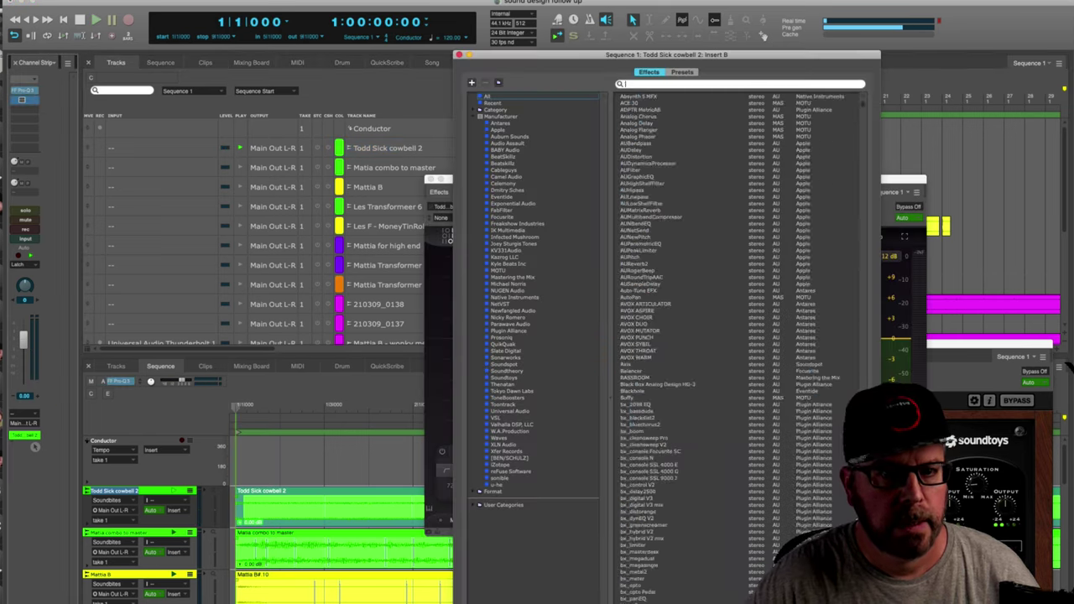
# Insert Decapitator in insert B of the Todd Sick cowbell 2 track and raise its Drive to about 5.5.
pyautogui.write('dec')
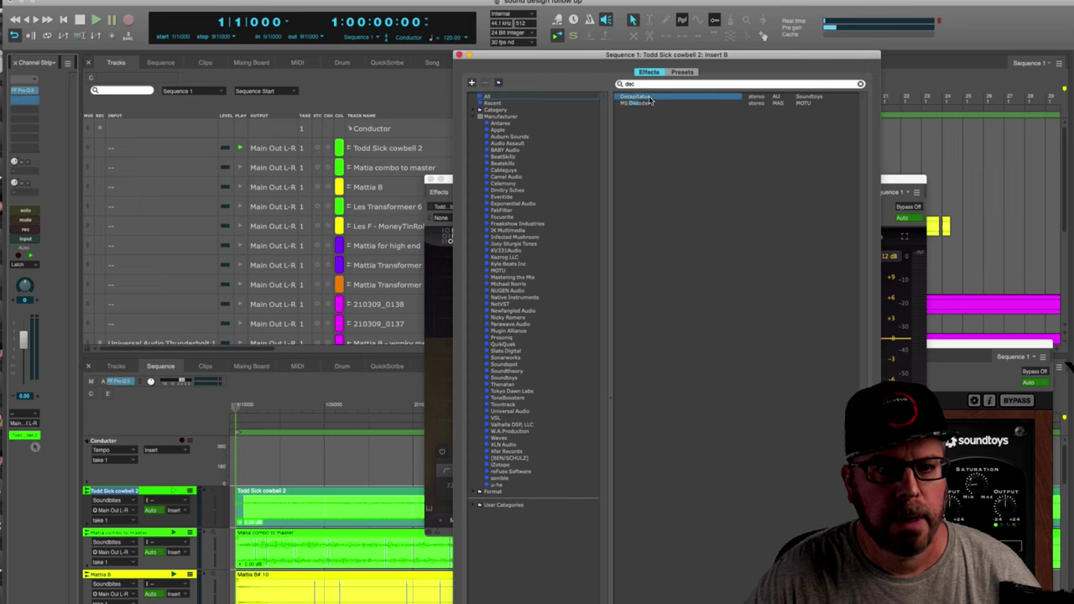
pyautogui.doubleClick(649, 100)
pyautogui.moveTo(727, 447); pyautogui.dragTo(941, 391)
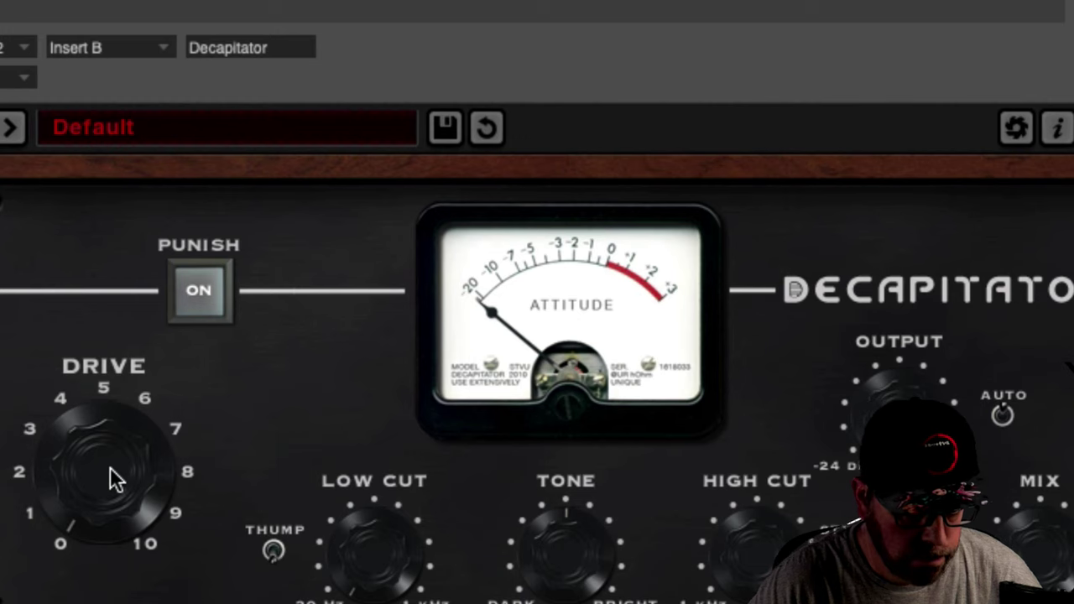
pyautogui.moveTo(103, 467); pyautogui.dragTo(102, 399)
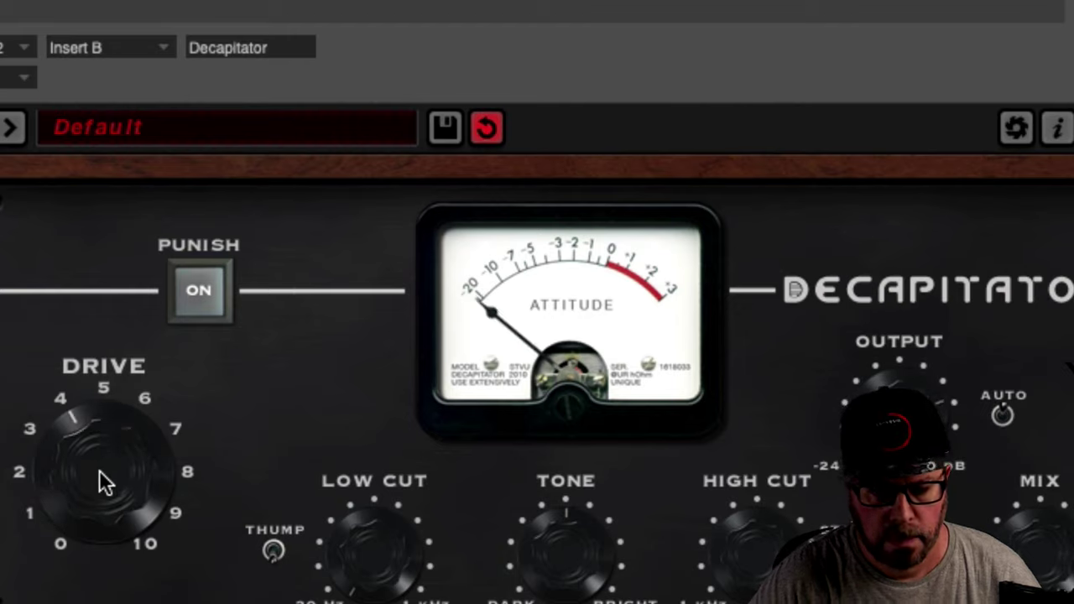
pyautogui.moveTo(99, 470); pyautogui.dragTo(54, 439)
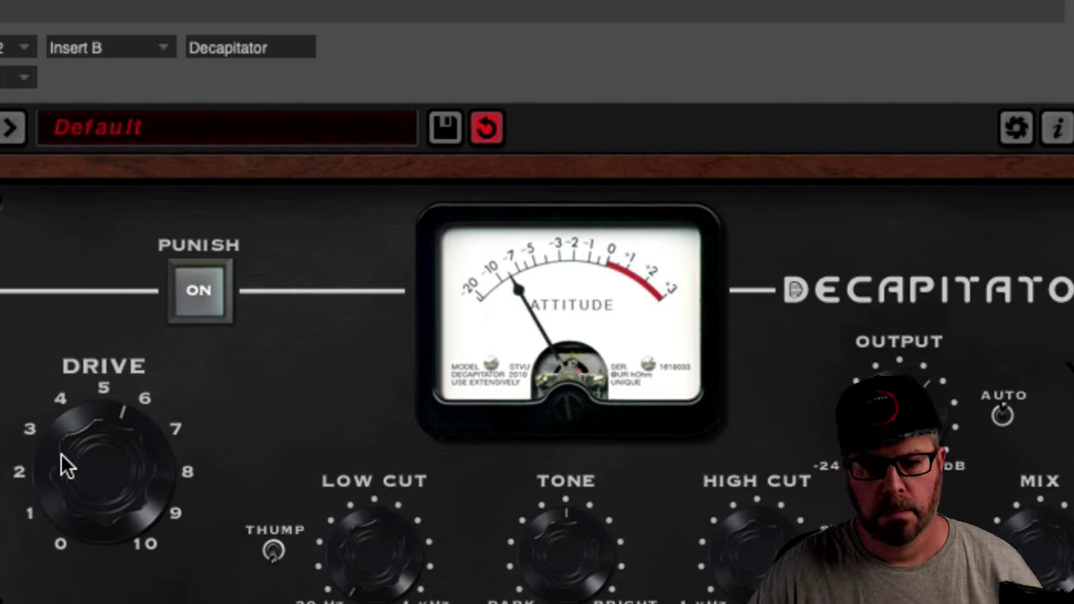
pyautogui.moveTo(65, 459)
pyautogui.mouseDown()
pyautogui.moveTo(65, 420)
pyautogui.moveTo(53, 447)
pyautogui.mouseUp()
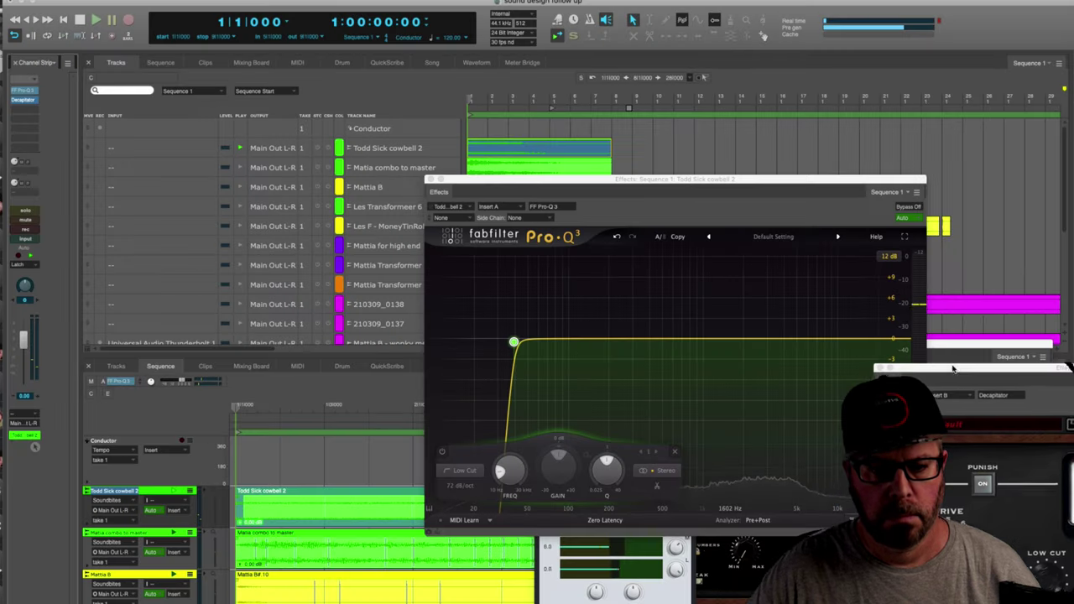
# Add a bell band at about 4406 Hz with -0.28 dB gain in the Todd Sick cowbell 2 track's Pro-Q 3 and audition it.
pyautogui.press('space')
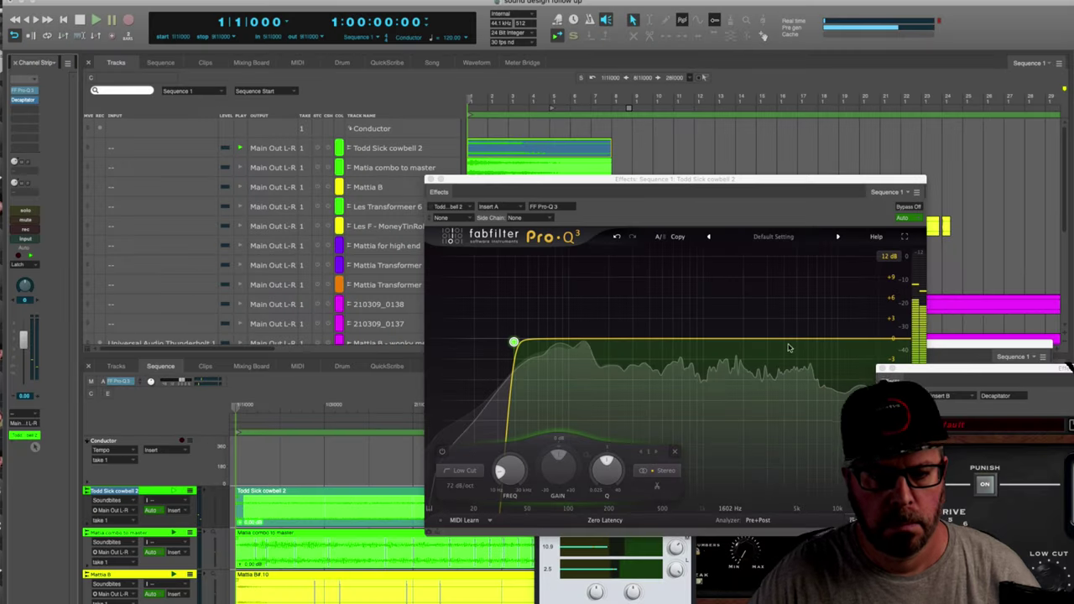
pyautogui.moveTo(767, 340); pyautogui.dragTo(790, 340)
pyautogui.press('space')
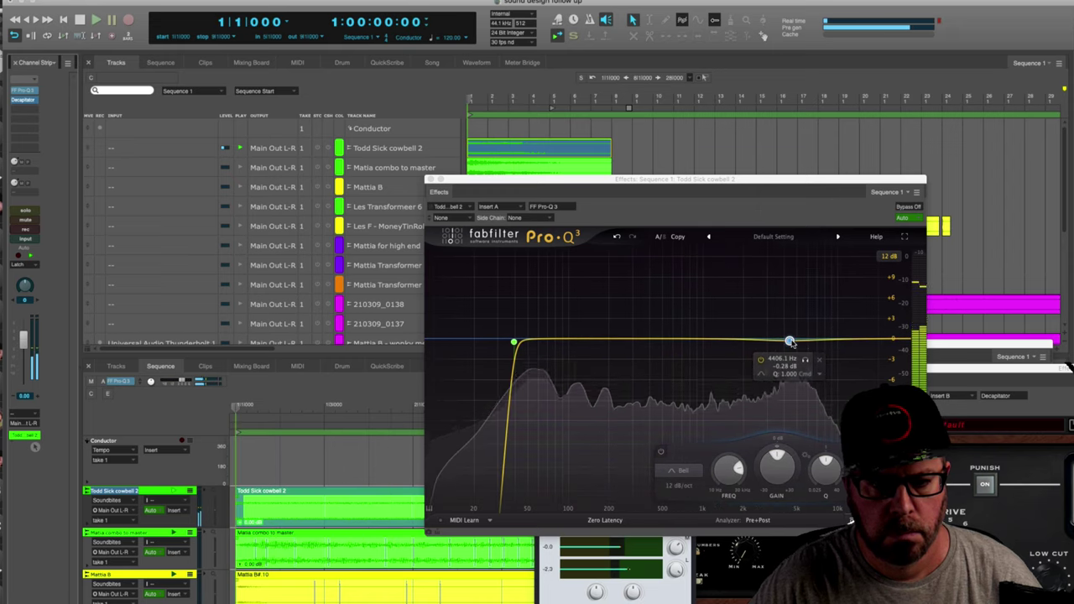
pyautogui.press('space')
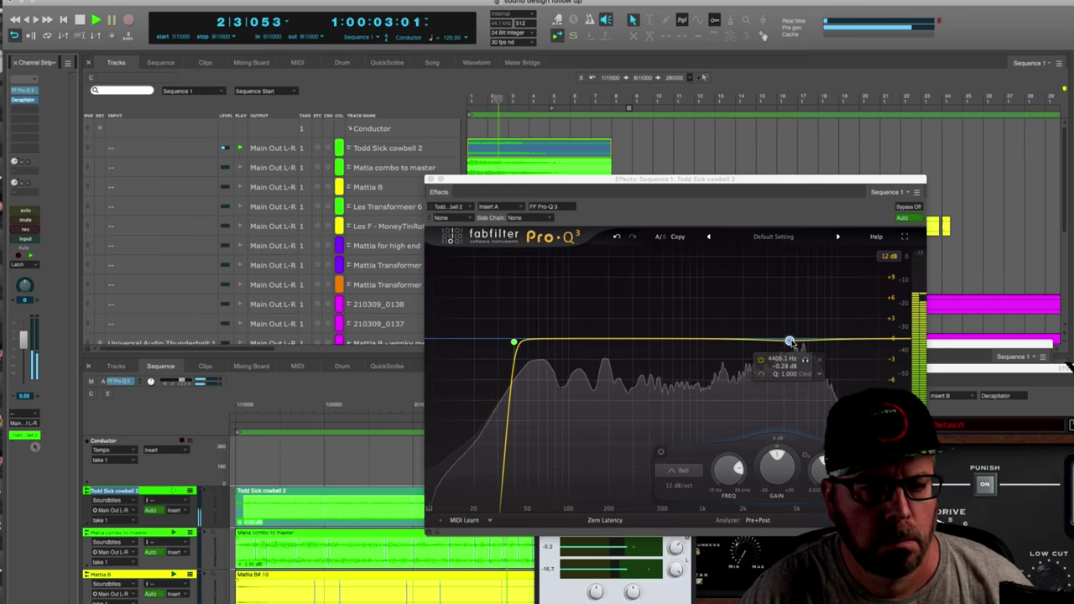
pyautogui.press('space')
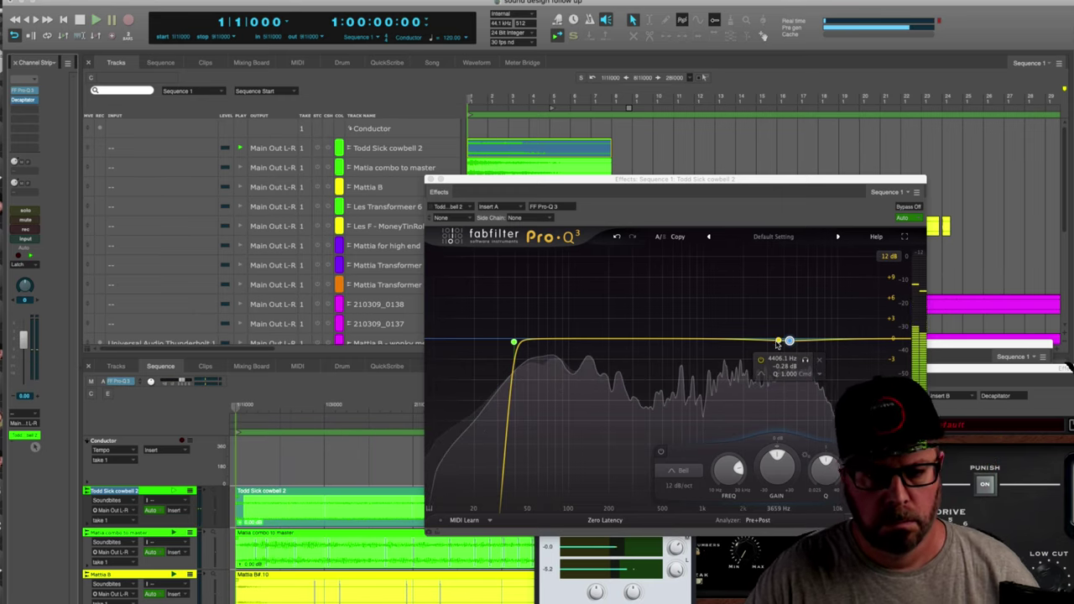
# Move the Pro-Q 3 low cut on Todd Sick cowbell 2 up to about 43 Hz during playback and replay the track.
pyautogui.press('space')
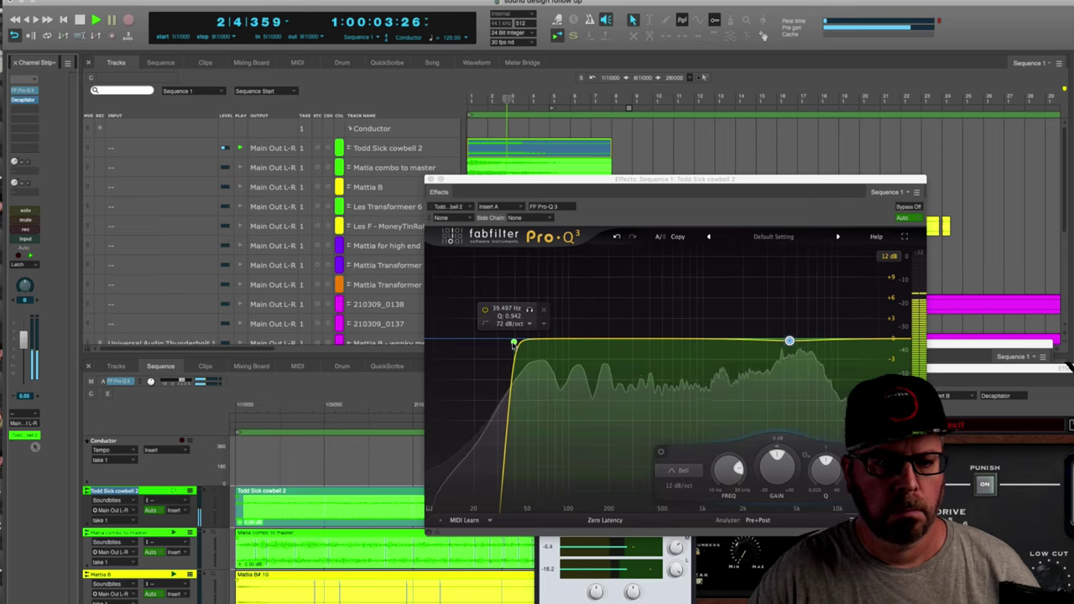
pyautogui.click(515, 343)
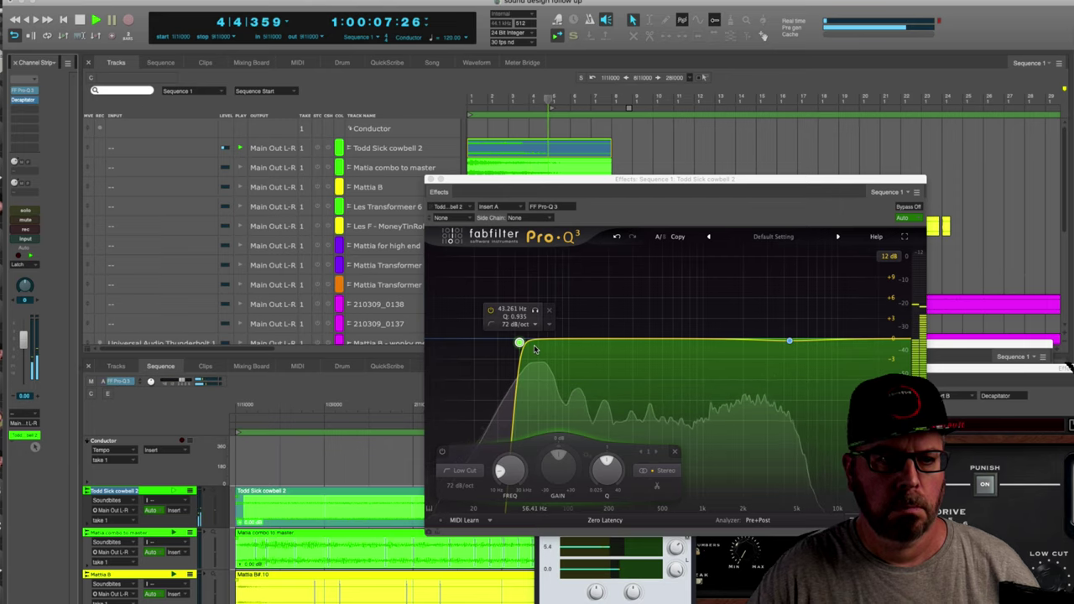
pyautogui.press('space')
pyautogui.press('space')
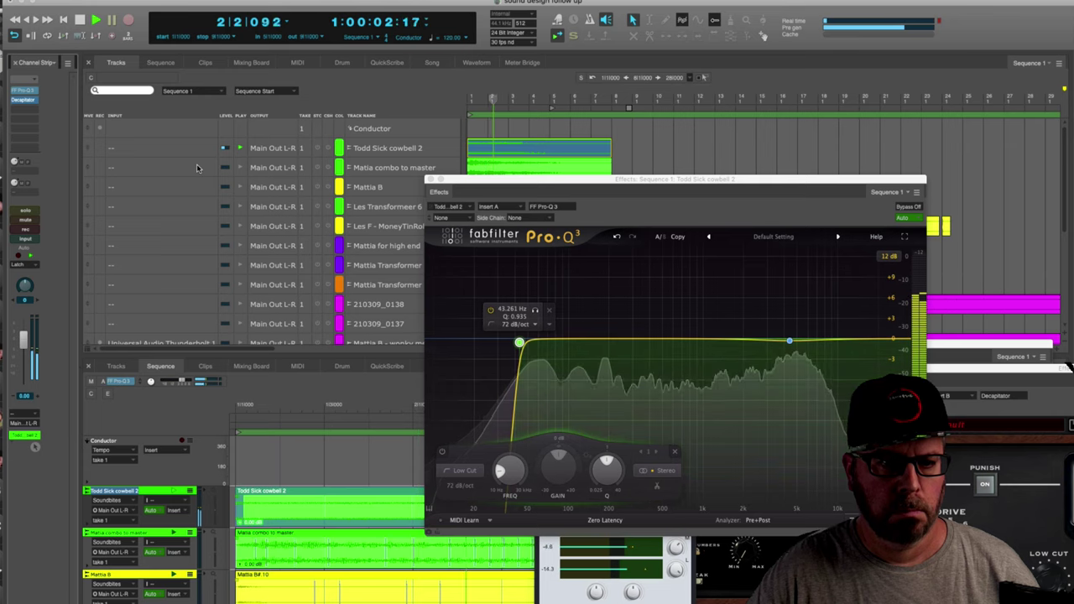
# Mute Todd Sick cowbell 2 and play the Matia combo to master and Les Transformeer 6 tracks separately for comparison.
pyautogui.press('space')
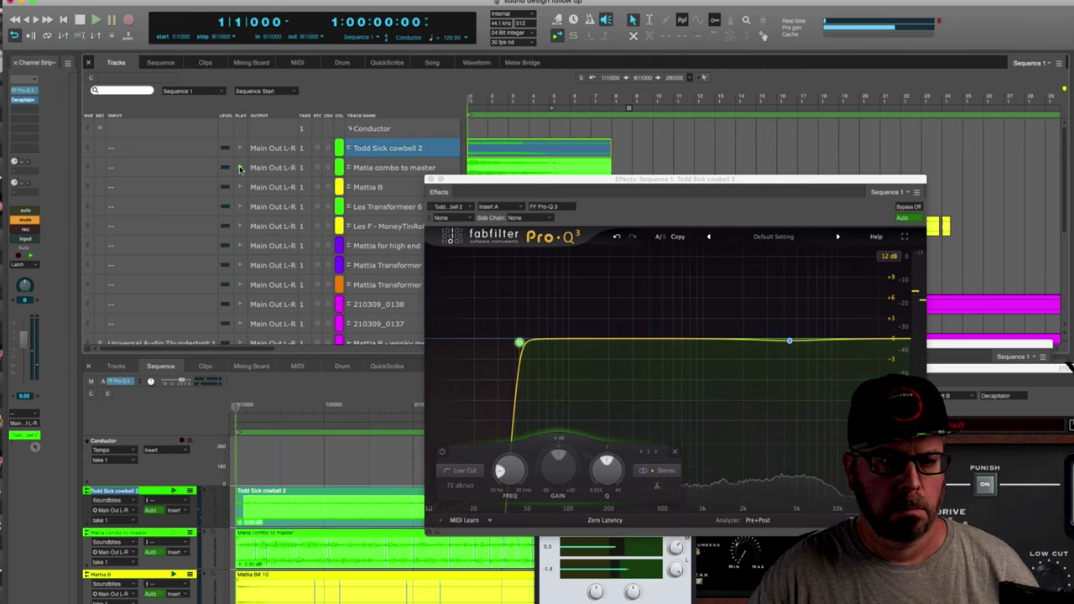
pyautogui.press('space')
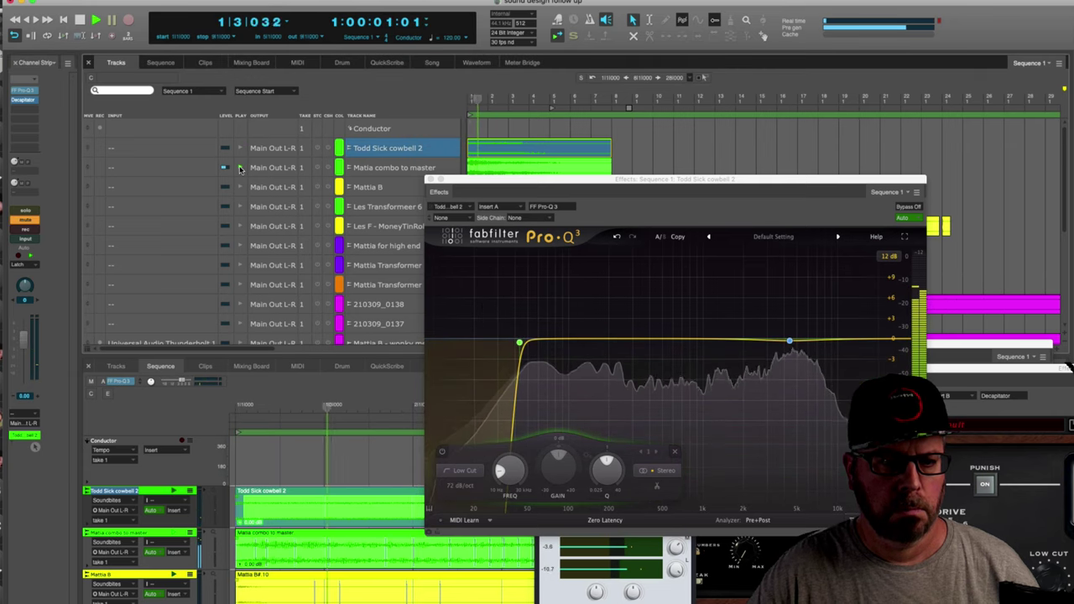
pyautogui.press('space')
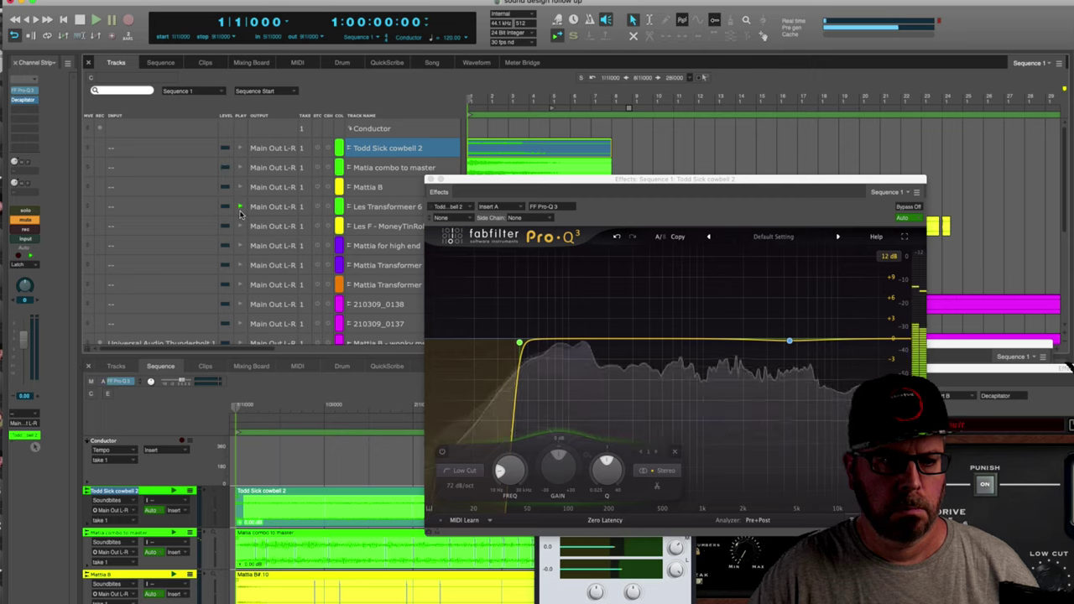
pyautogui.press('space')
pyautogui.press('space')
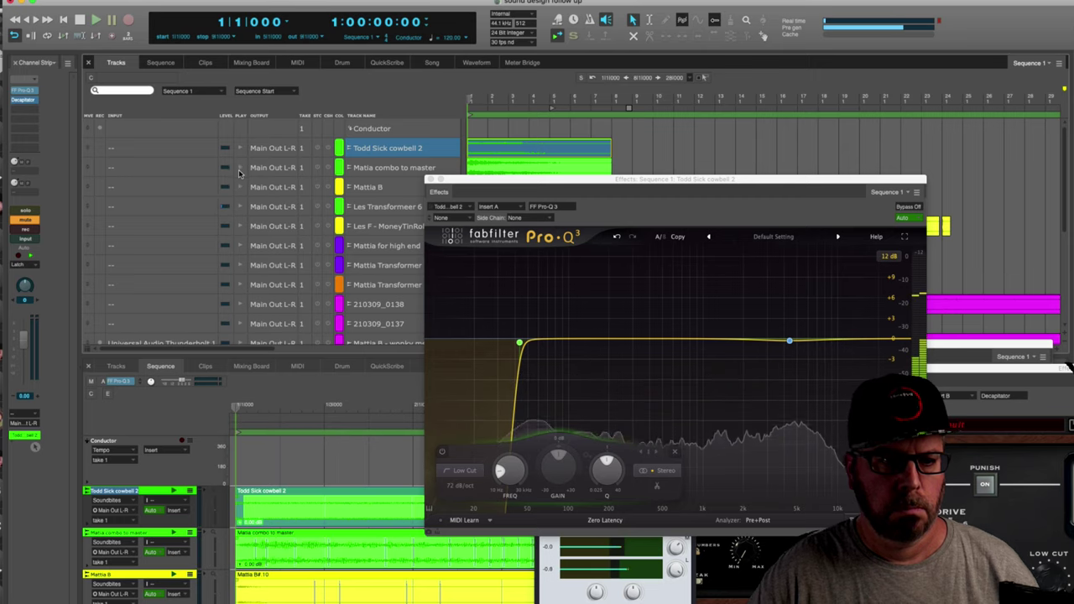
# Play the Matia combo to master and Todd Sick cowbell 2 tracks in alternation to compare them, leaving Todd Sick cowbell 2 active.
pyautogui.press('space')
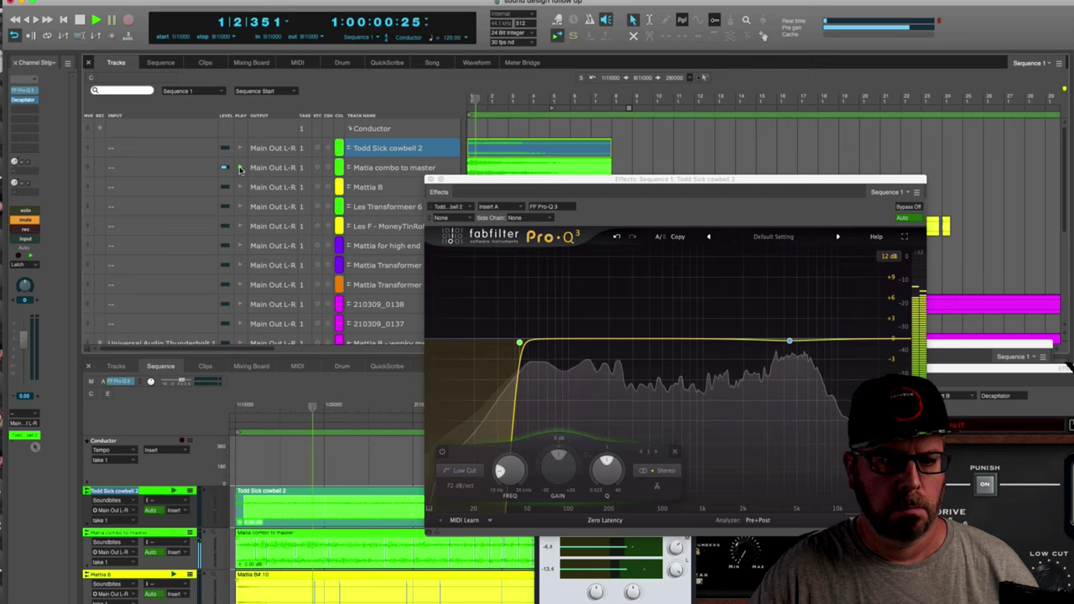
pyautogui.press('space')
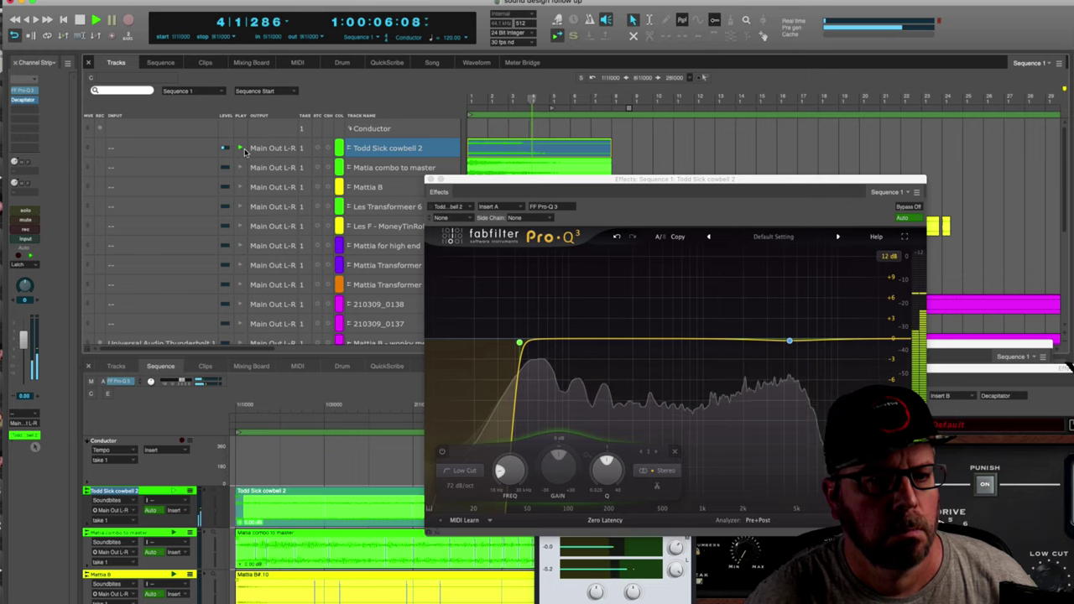
pyautogui.press('space')
pyautogui.press('space')
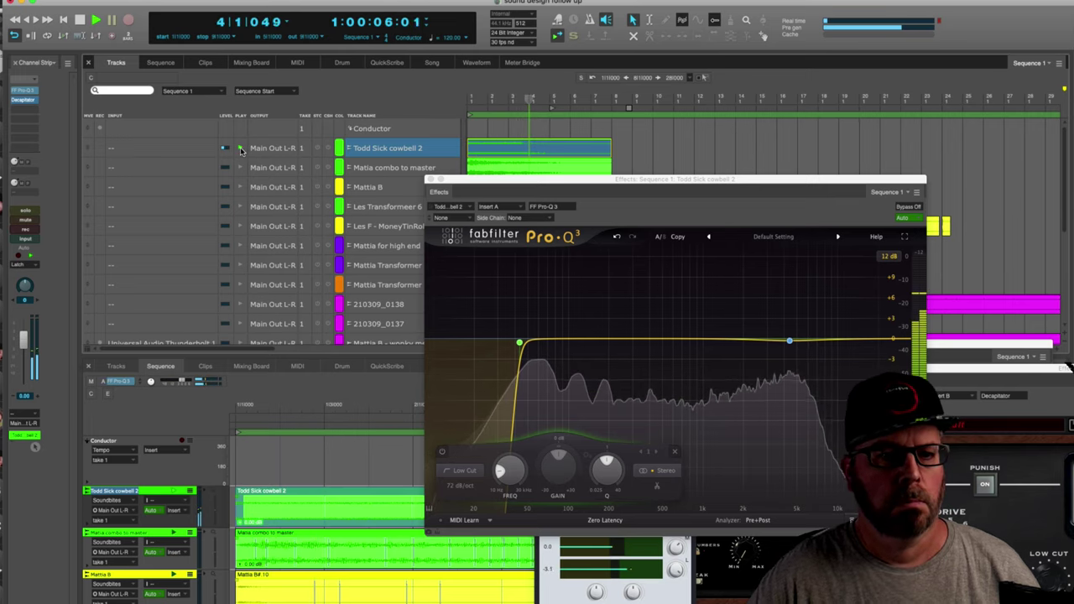
pyautogui.press('space')
pyautogui.click(240, 149)
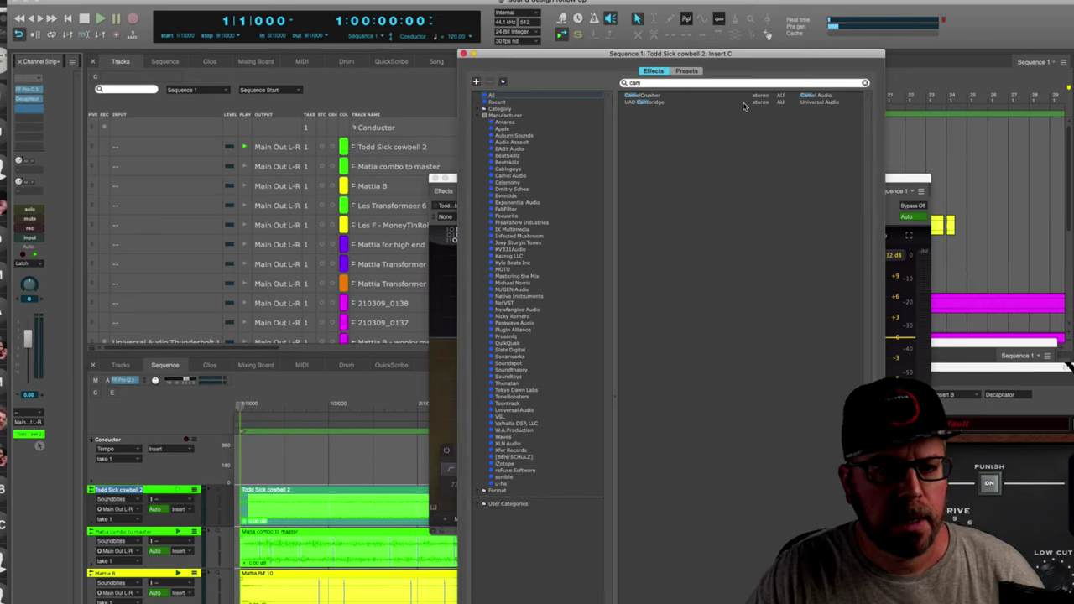
# Insert CamelCrusher in insert C of the Todd Sick cowbell 2 track and place its window over the Pro-Q 3.
pyautogui.write('cam')
pyautogui.doubleClick(649, 97)
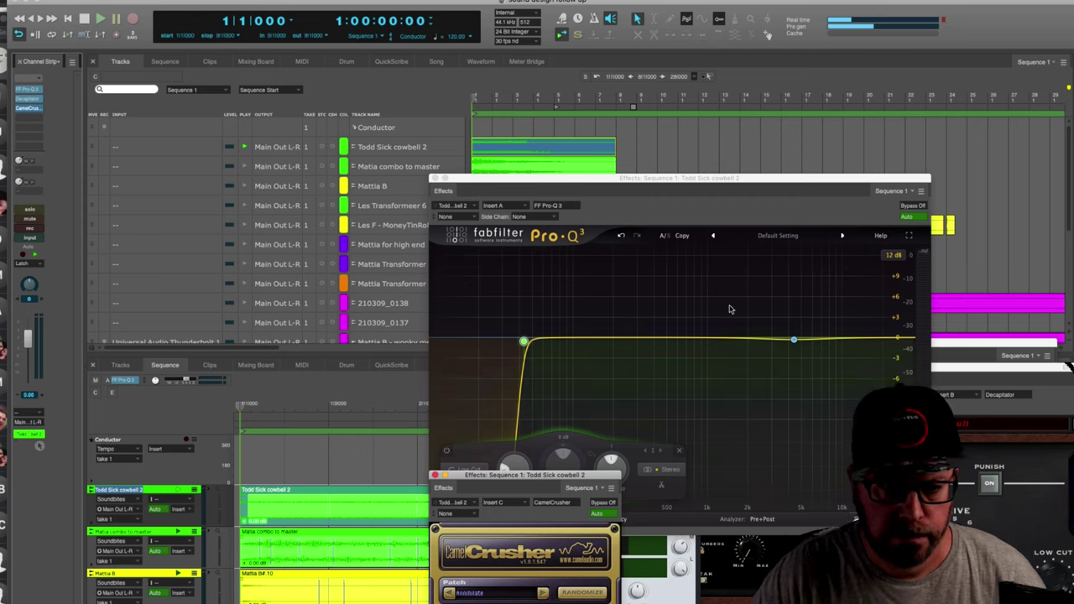
pyautogui.moveTo(621, 470); pyautogui.dragTo(626, 245)
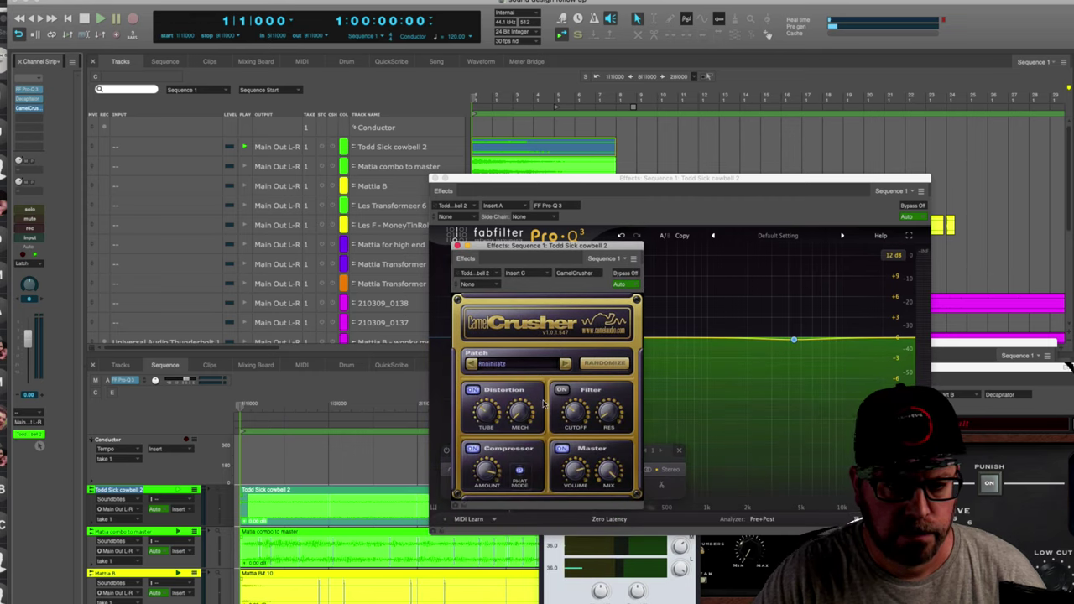
pyautogui.click(484, 475)
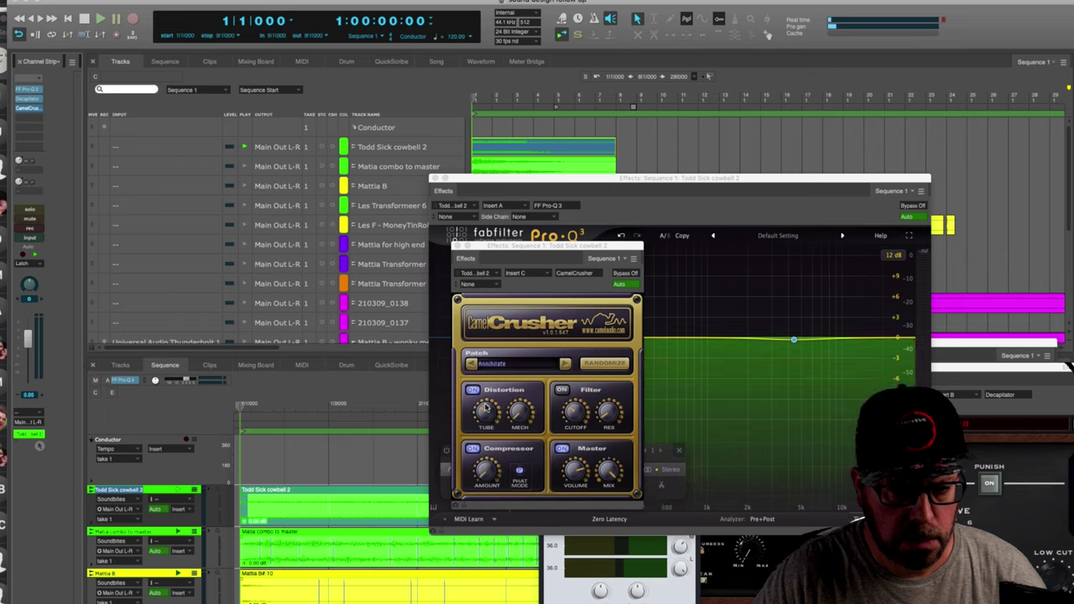
# Play Todd Sick cowbell 2 repeatedly to audition CamelCrusher's distortion and compressor on the sound.
pyautogui.press('space')
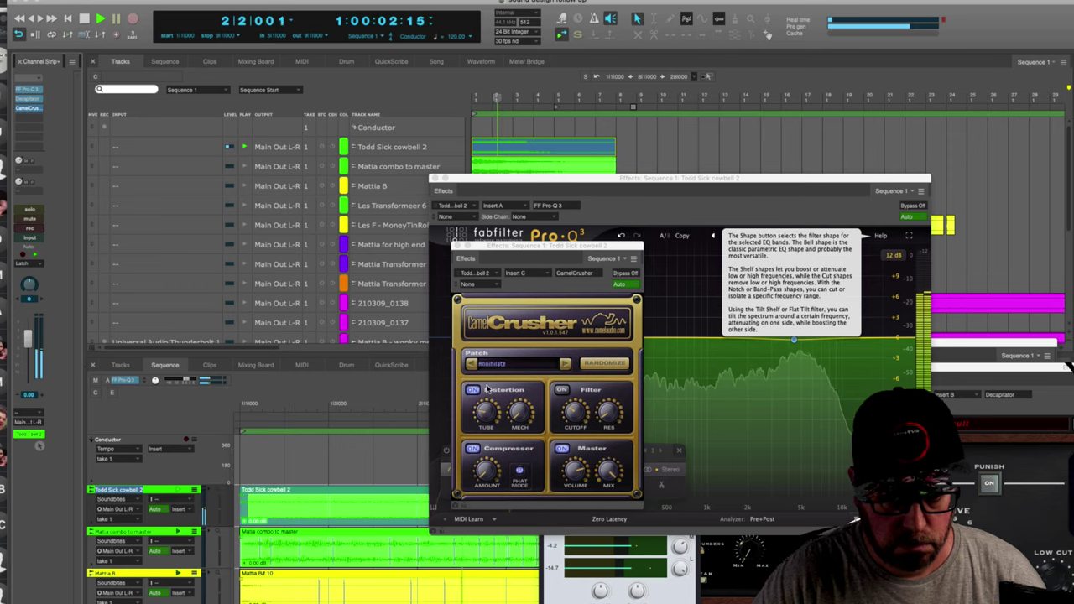
pyautogui.press('space')
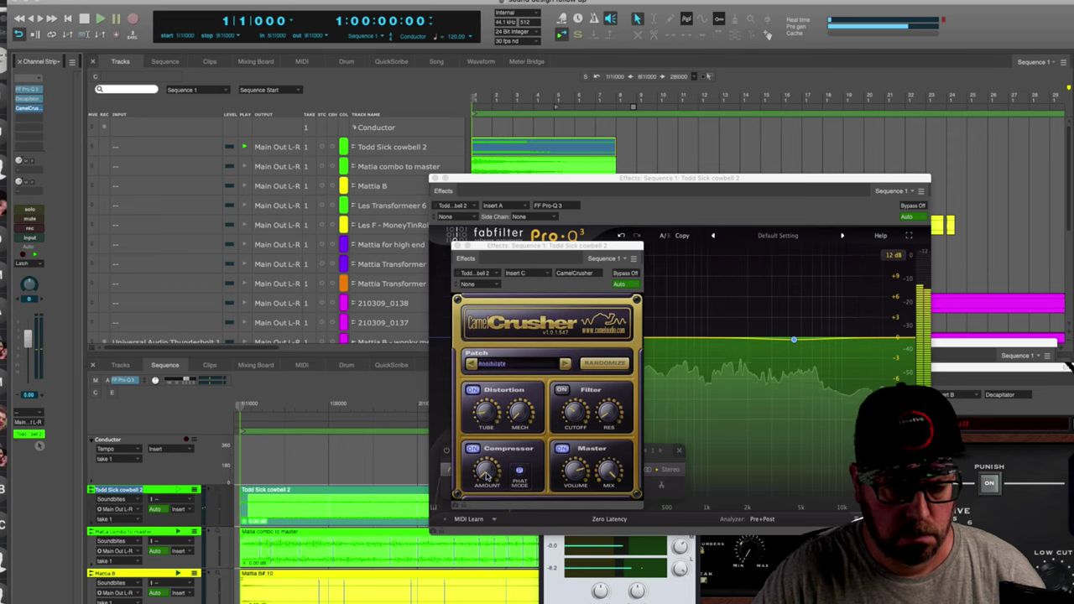
pyautogui.press('space')
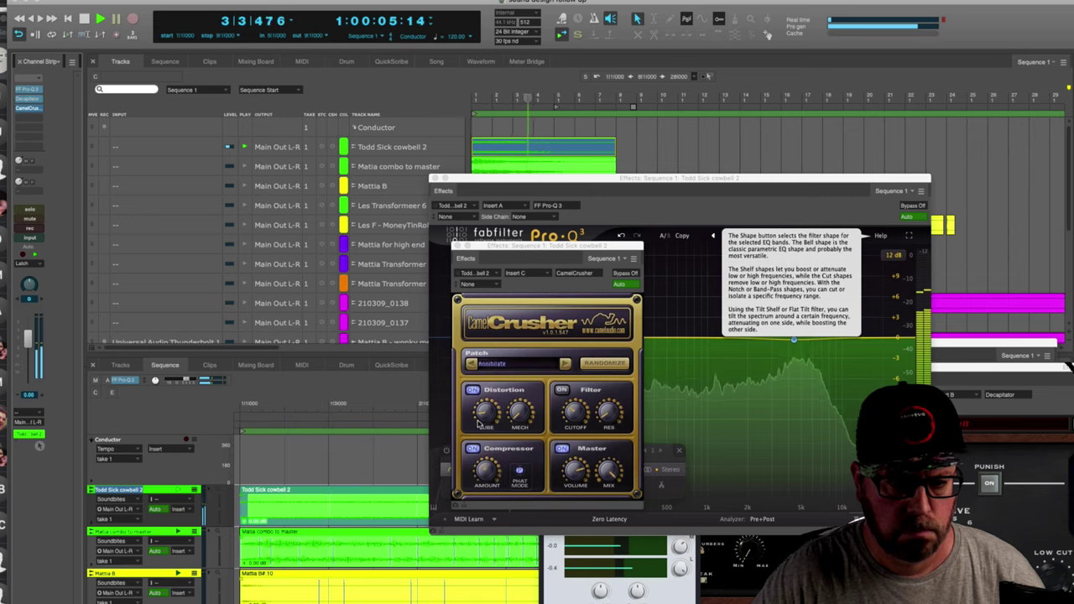
pyautogui.press('space')
# Turn on CamelCrusher's filter on Todd Sick cowbell 2 and rehearse cutoff movements over repeated playback.
pyautogui.press('space')
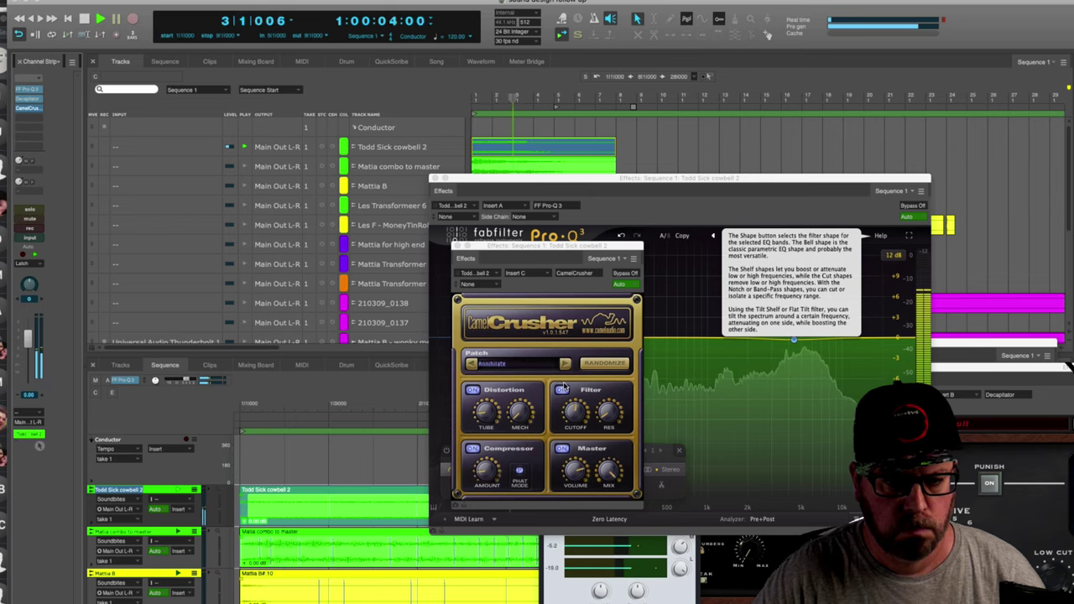
pyautogui.press('space')
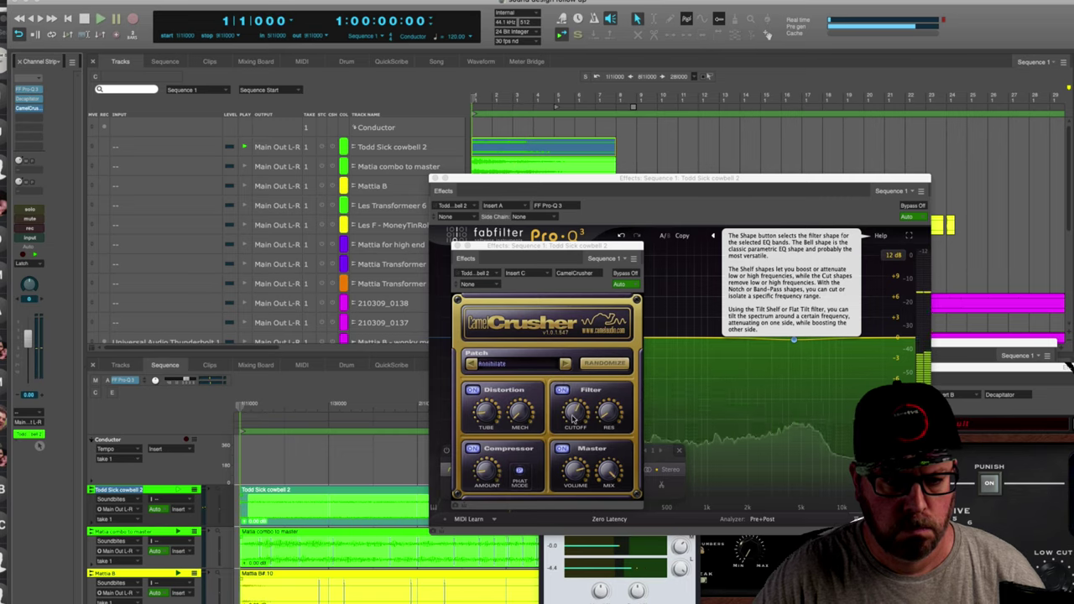
pyautogui.press('space')
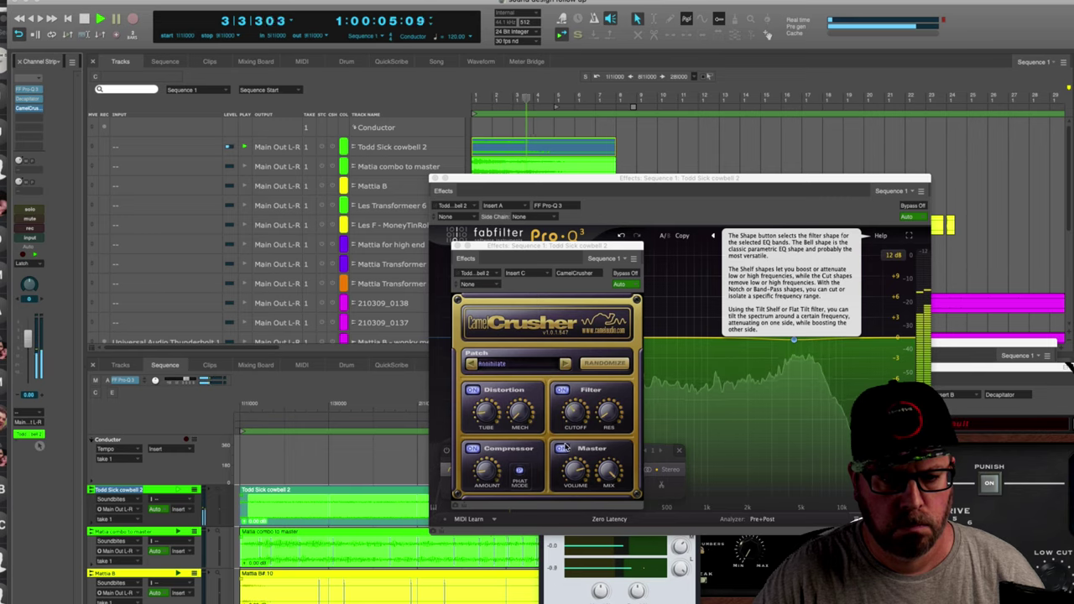
pyautogui.press('space')
pyautogui.press('space')
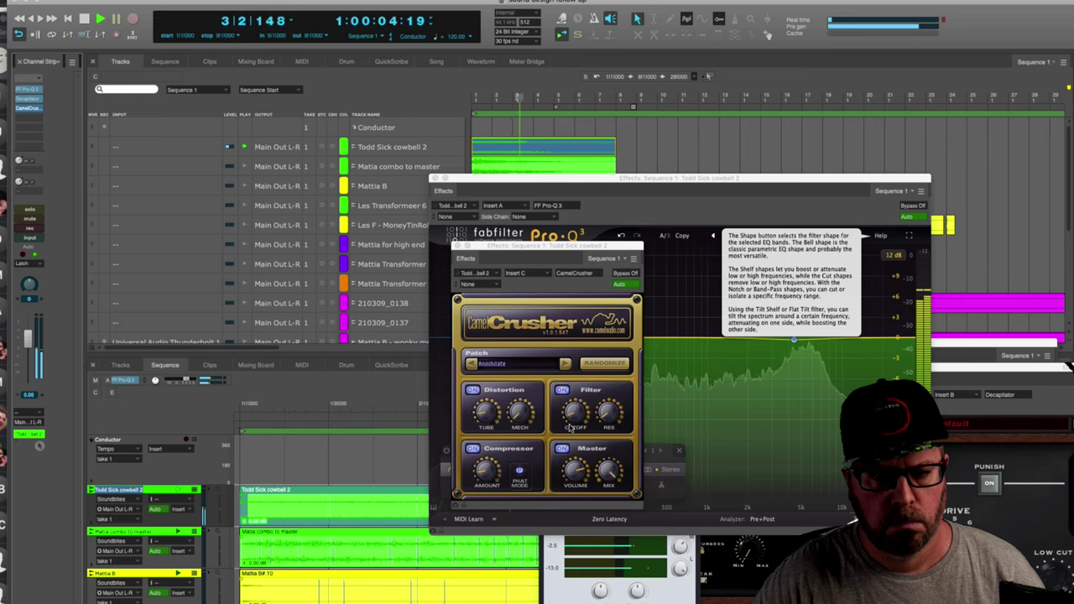
pyautogui.press('space')
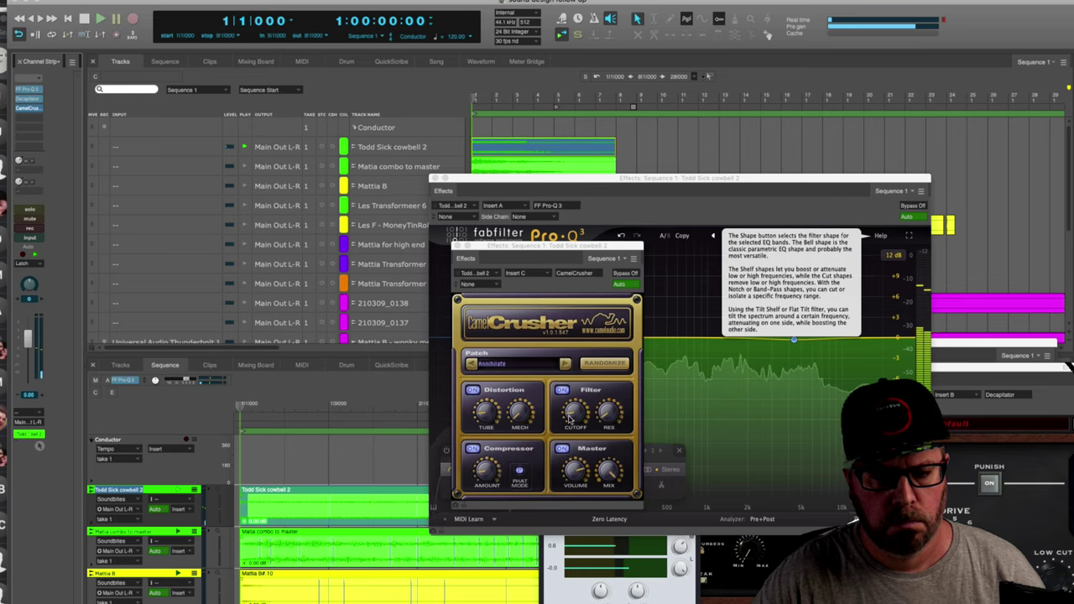
pyautogui.press('space')
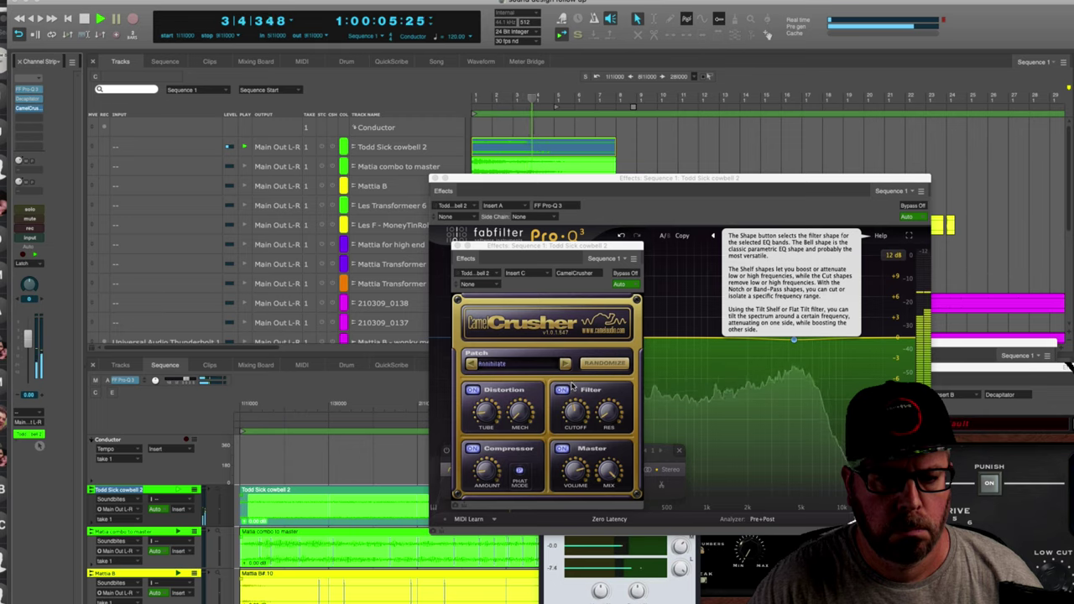
pyautogui.press('space')
pyautogui.press('space')
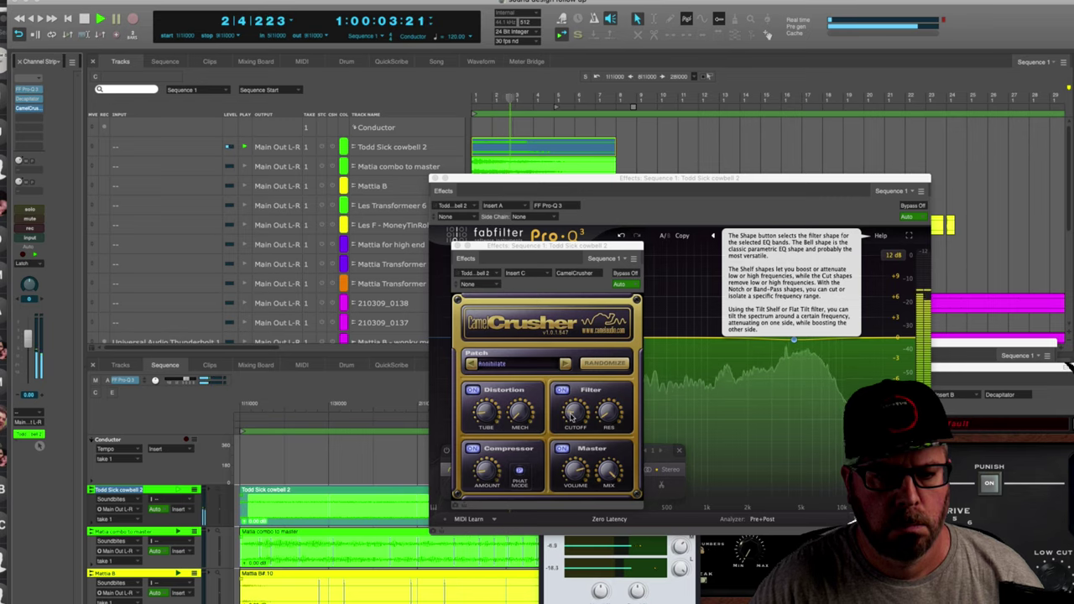
pyautogui.press('space')
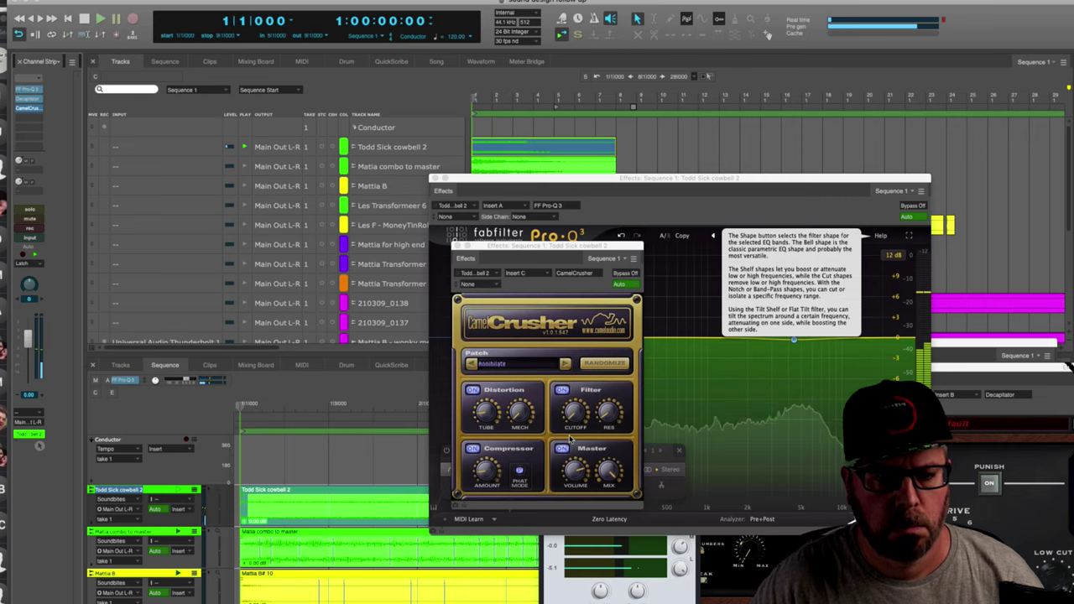
pyautogui.press('space')
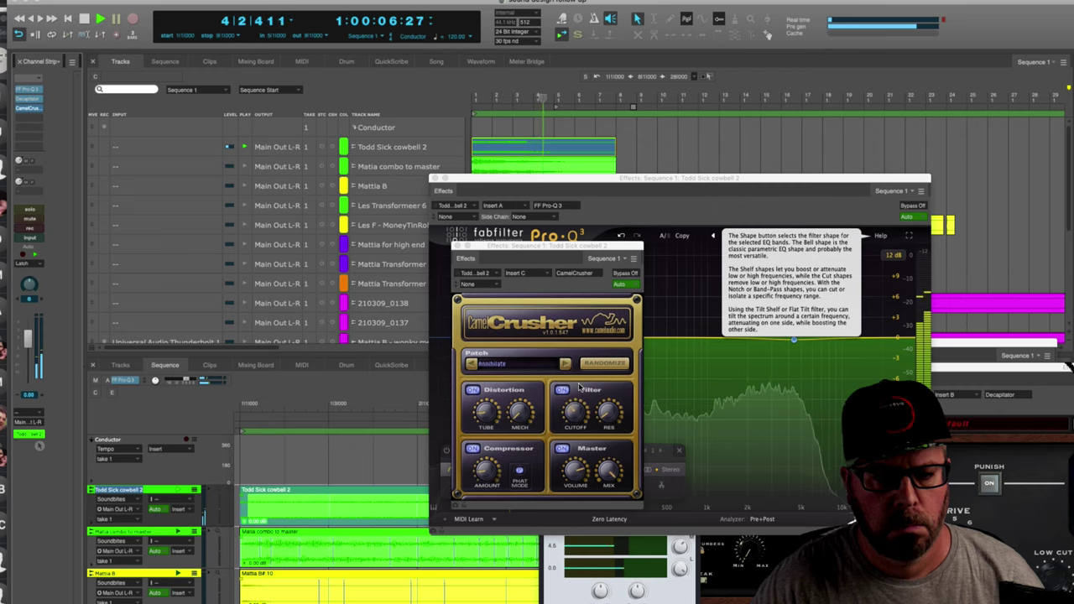
pyautogui.press('space')
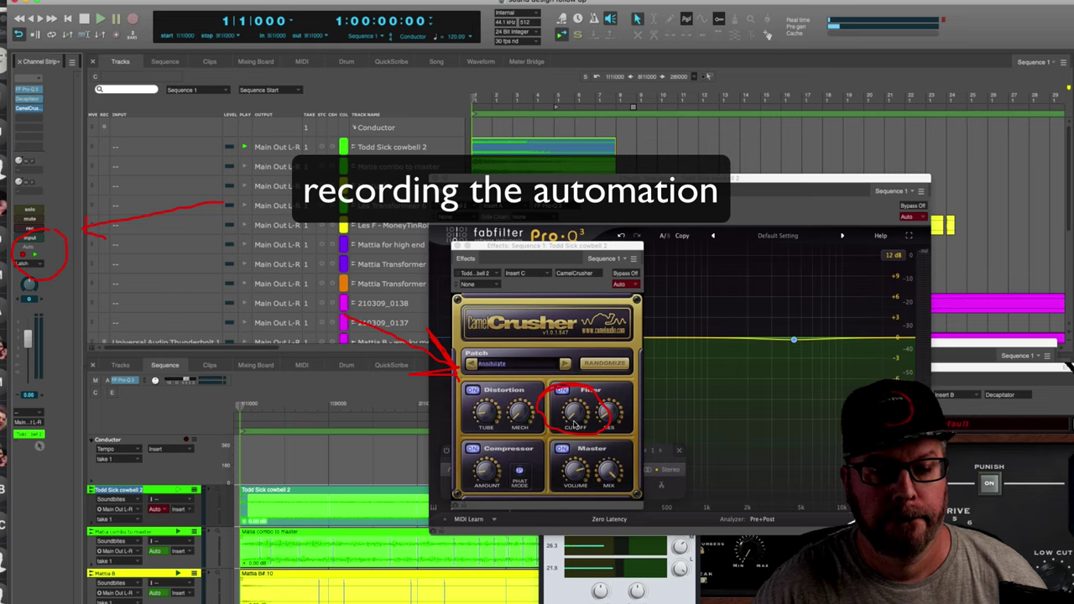
# Record Latch automation of CamelCrusher's filter cutoff on Todd Sick cowbell 2, sweeping the cutoff down toward the clip's end.
pyautogui.press('space')
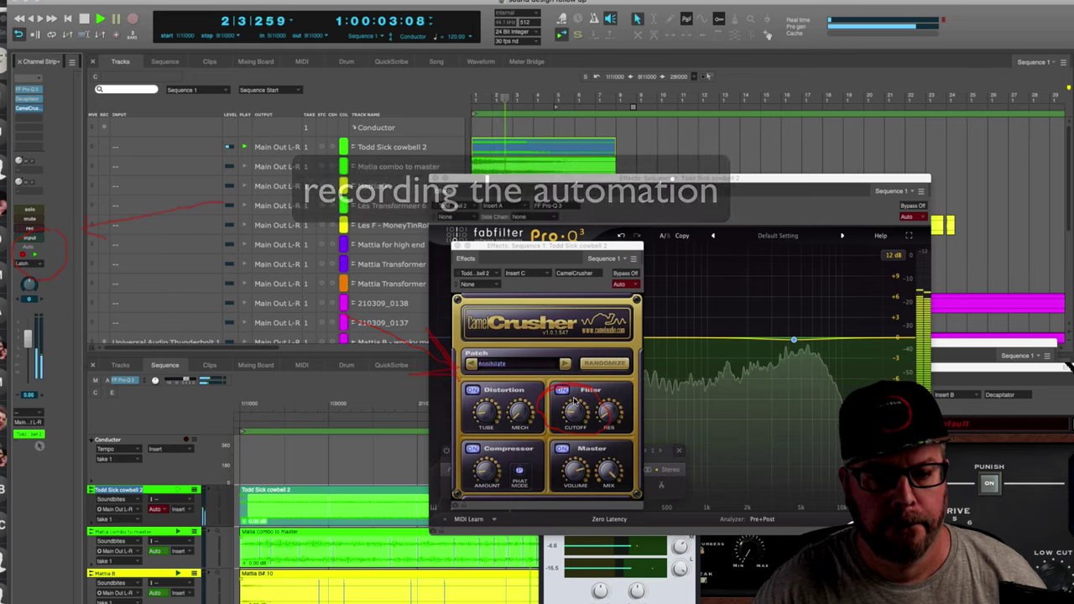
pyautogui.moveTo(574, 399); pyautogui.dragTo(574, 384)
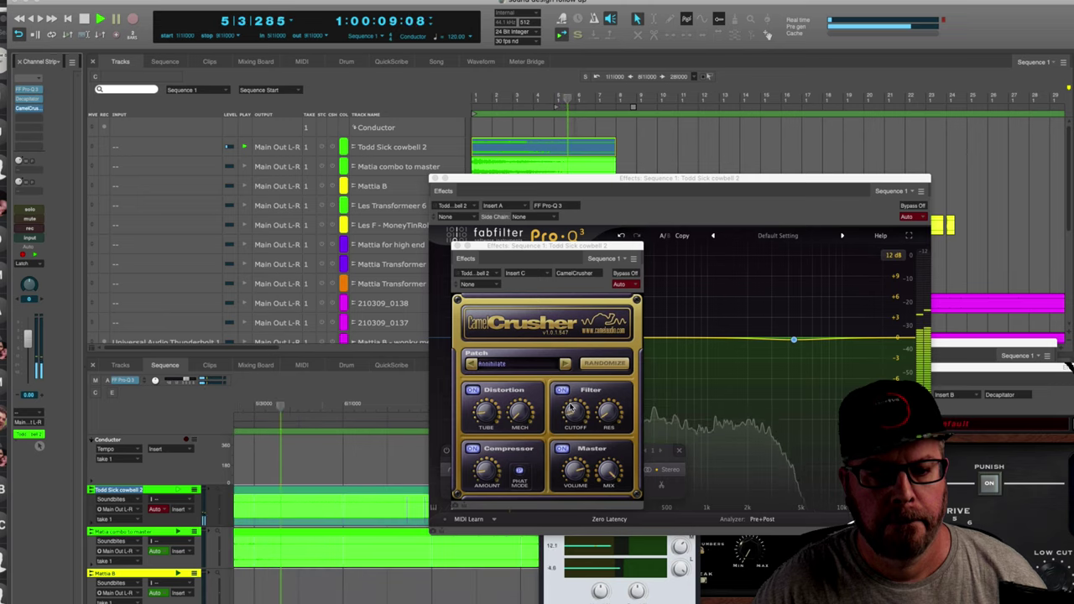
pyautogui.moveTo(570, 407); pyautogui.dragTo(568, 415)
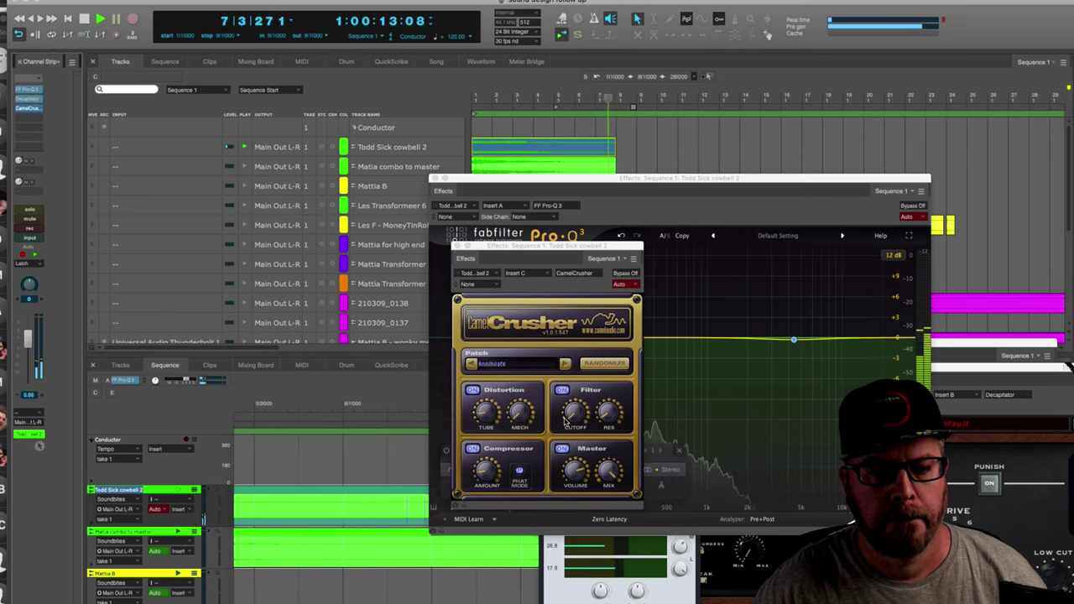
pyautogui.press('space')
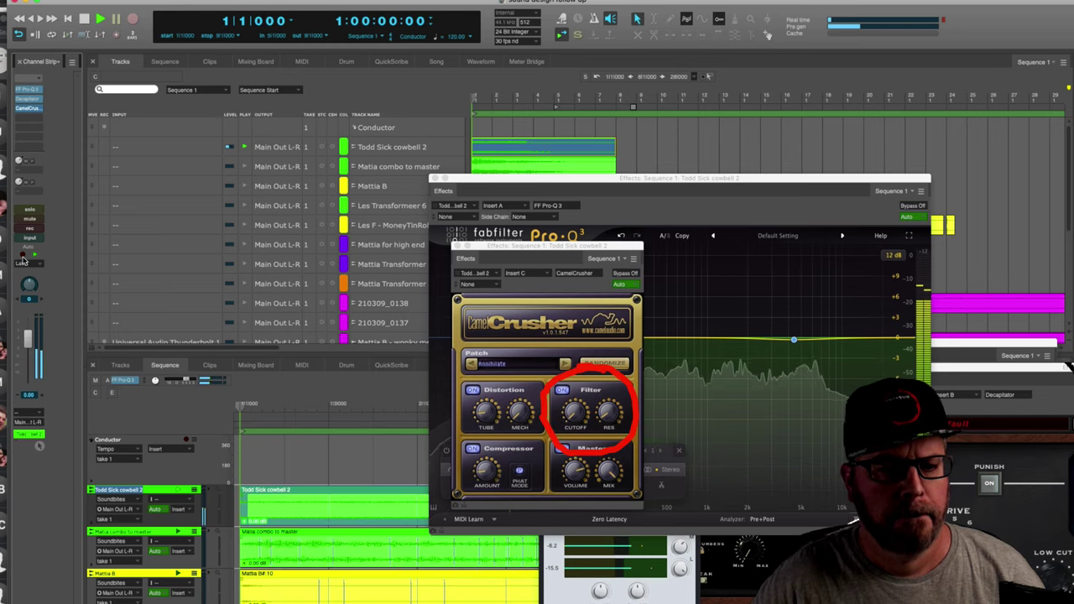
# Replay Todd Sick cowbell 2 from the start to check the recorded filter cutoff automation.
pyautogui.press('space')
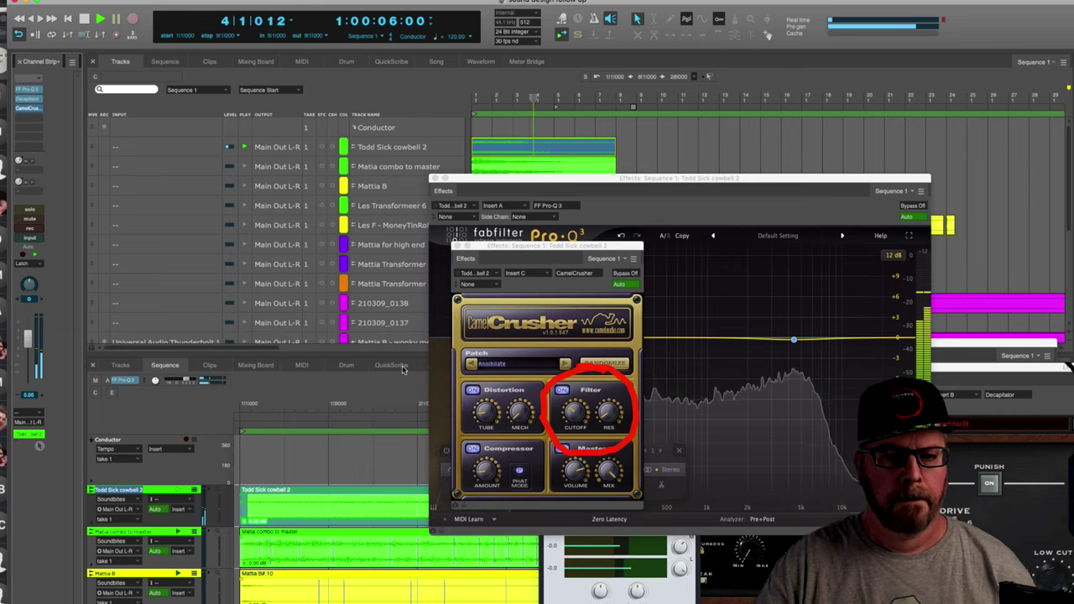
pyautogui.press('space')
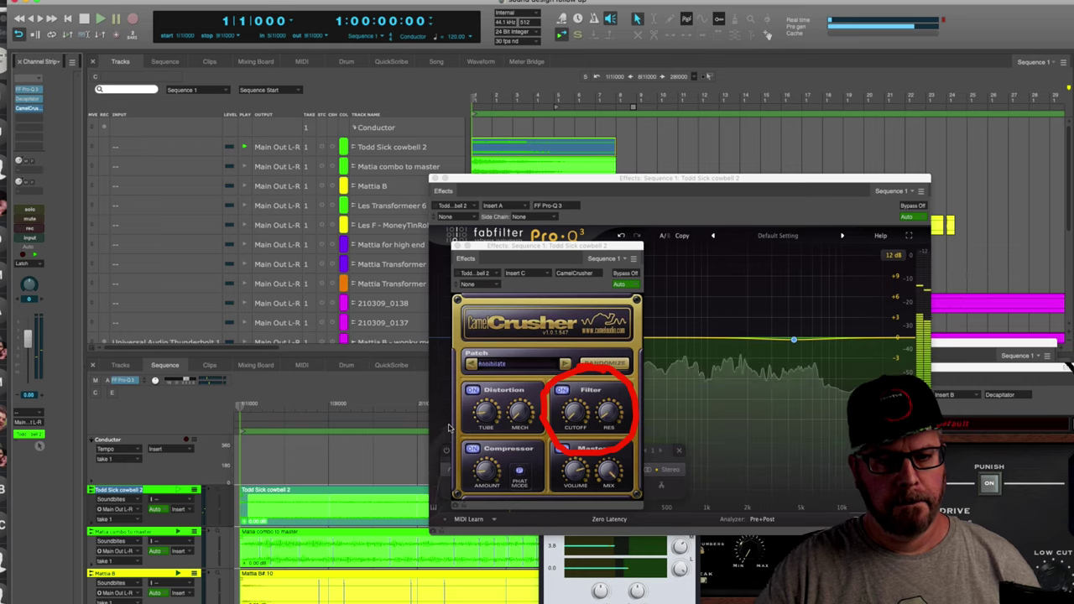
pyautogui.press('space')
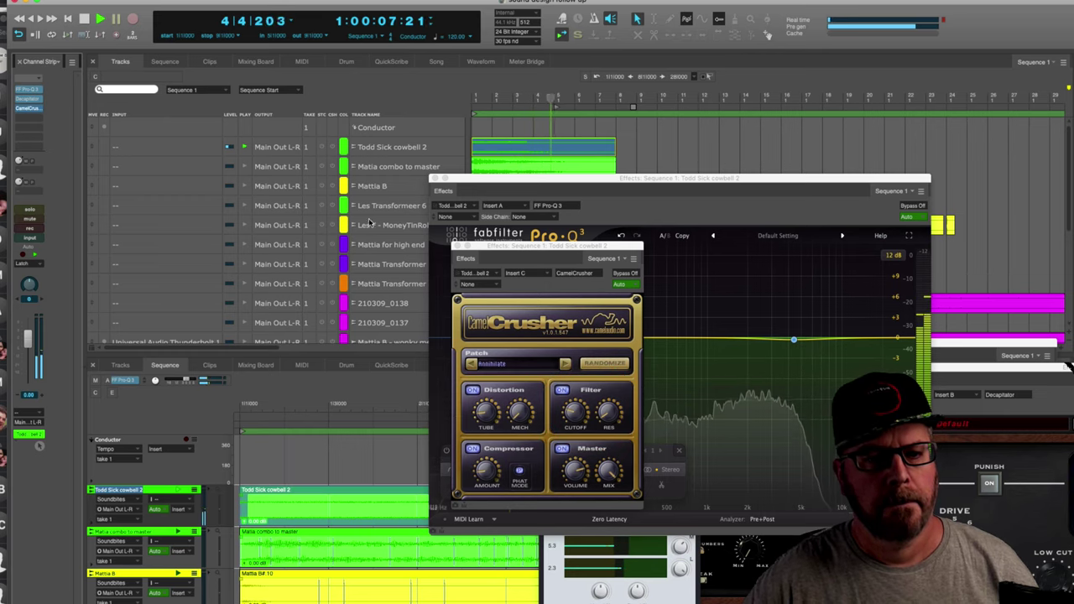
pyautogui.press('space')
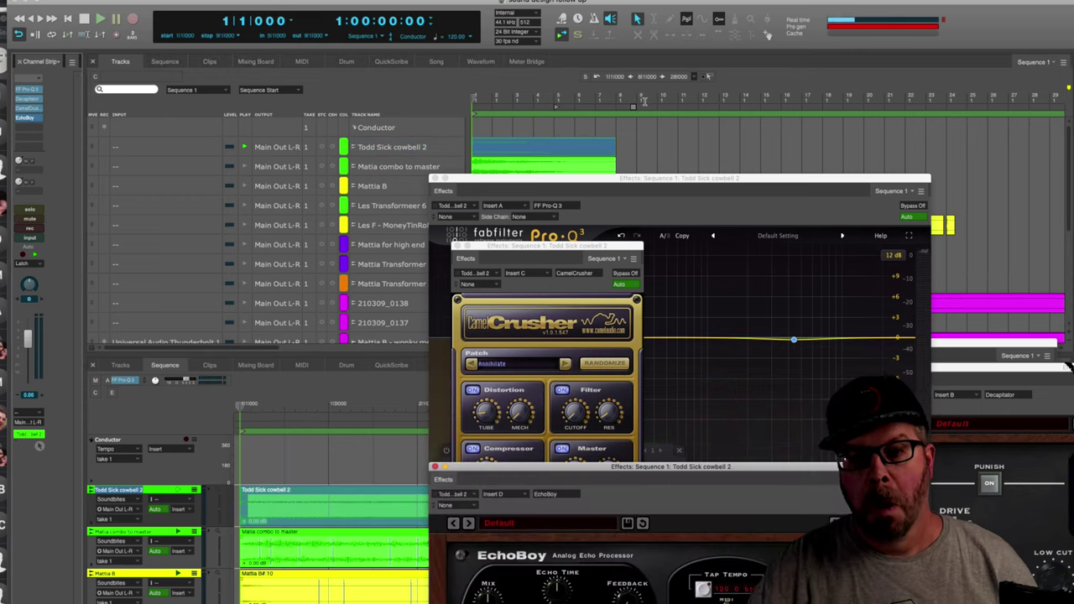
# Insert EchoBoy in insert D of Todd Sick cowbell 2, load the Ambients Echoes preset and audition it.
pyautogui.moveTo(841, 466); pyautogui.dragTo(658, 375)
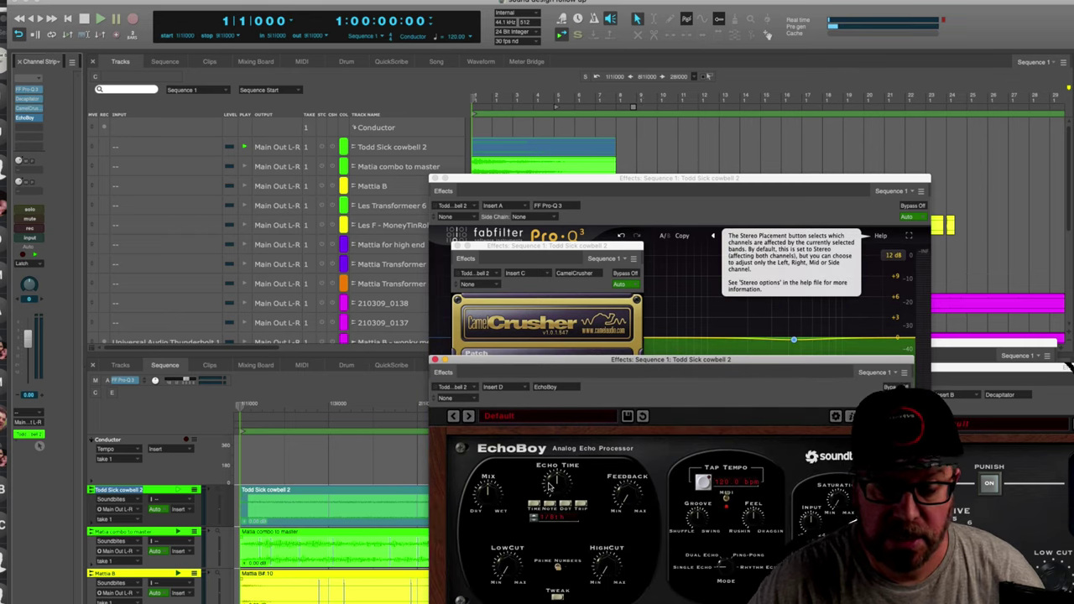
pyautogui.click(512, 416)
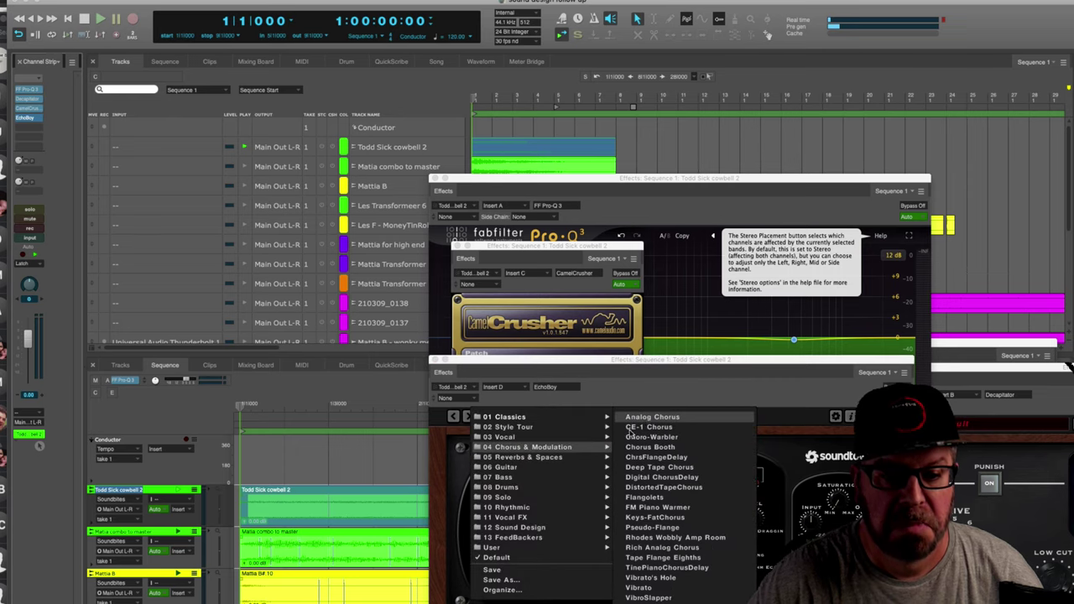
pyautogui.click(680, 416)
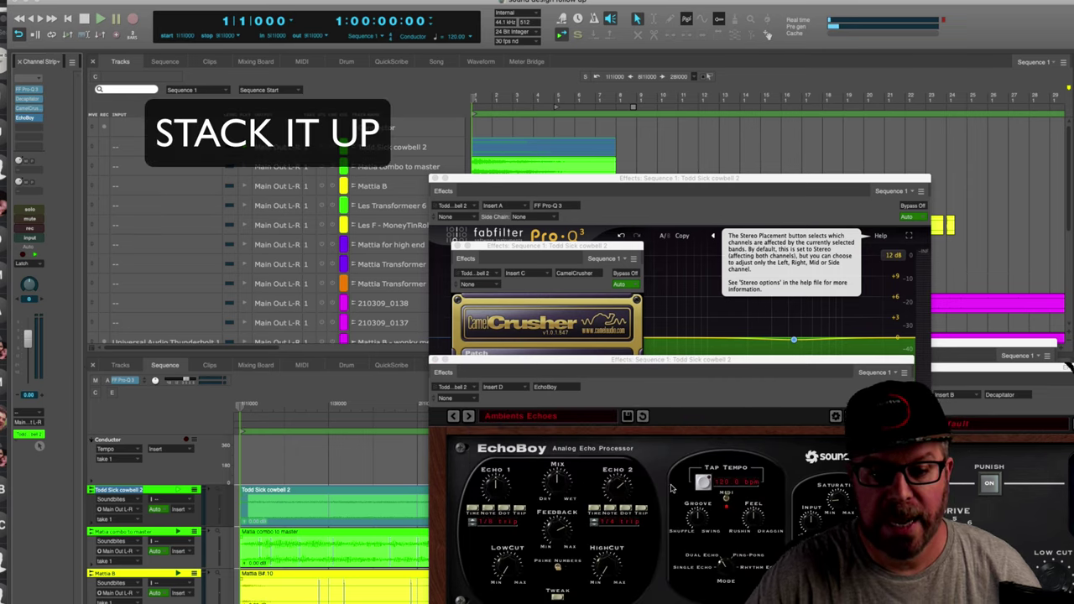
pyautogui.press('space')
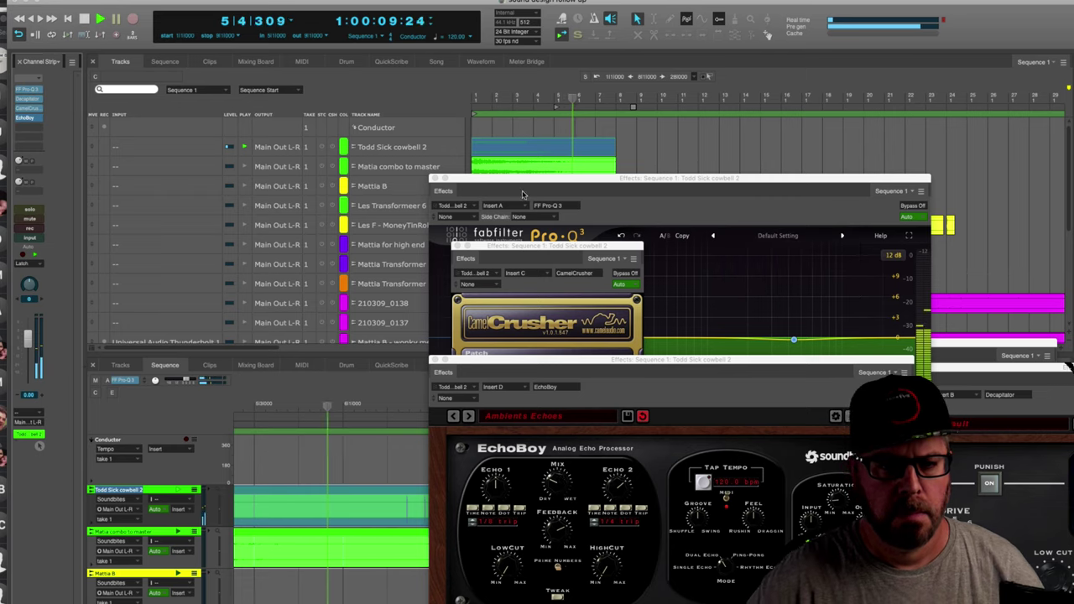
pyautogui.moveTo(505, 173); pyautogui.dragTo(662, 177)
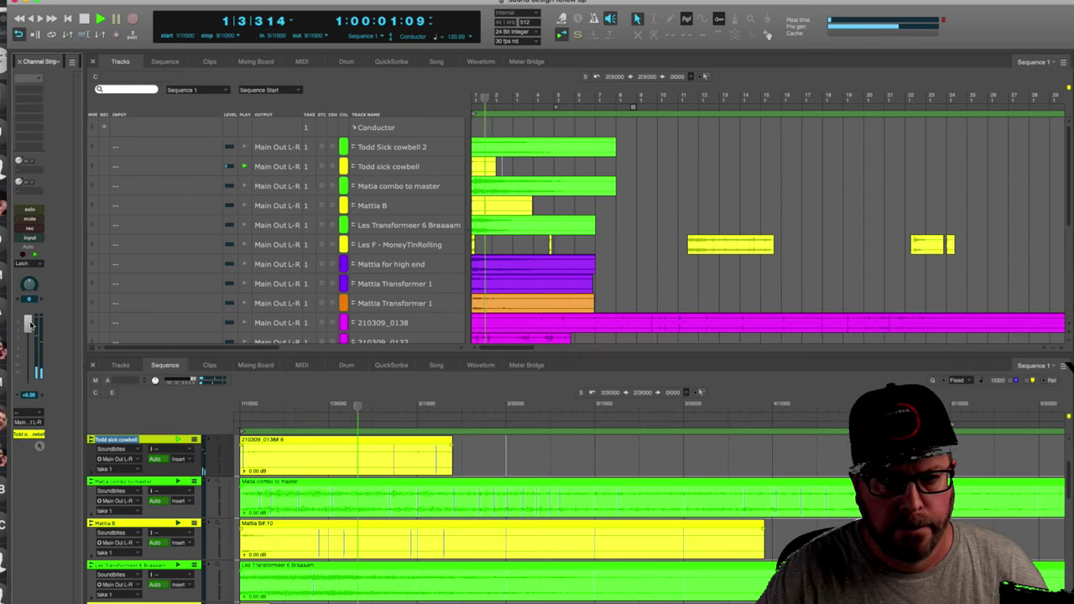
# Play the original Todd sick cowbell track, then mute it and play Todd Sick cowbell 2 for comparison.
pyautogui.press('space')
pyautogui.press('space')
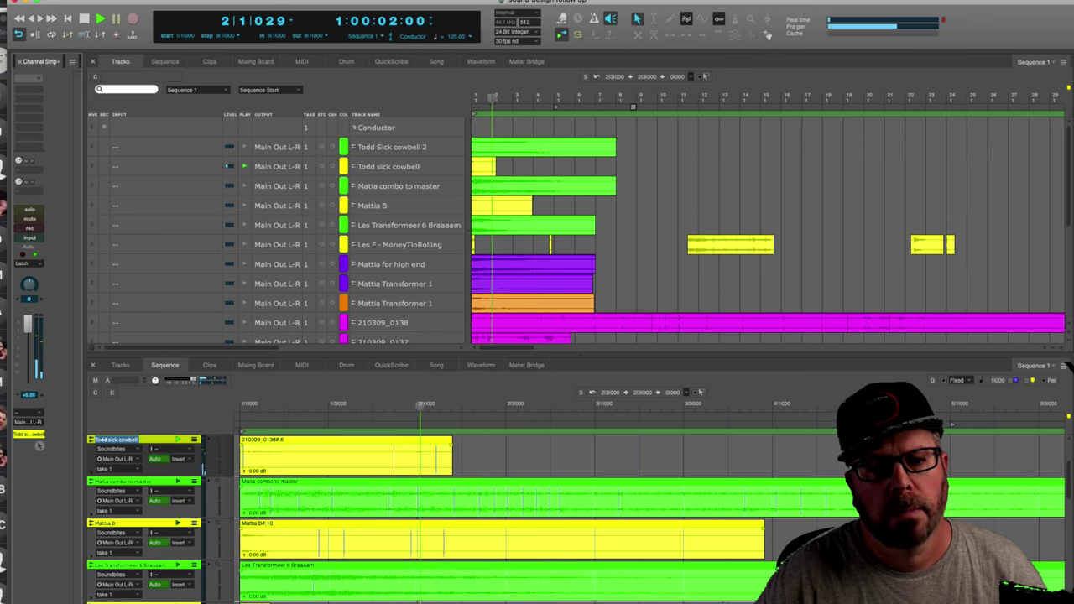
pyautogui.press('space')
pyautogui.click(246, 168)
pyautogui.press('space')
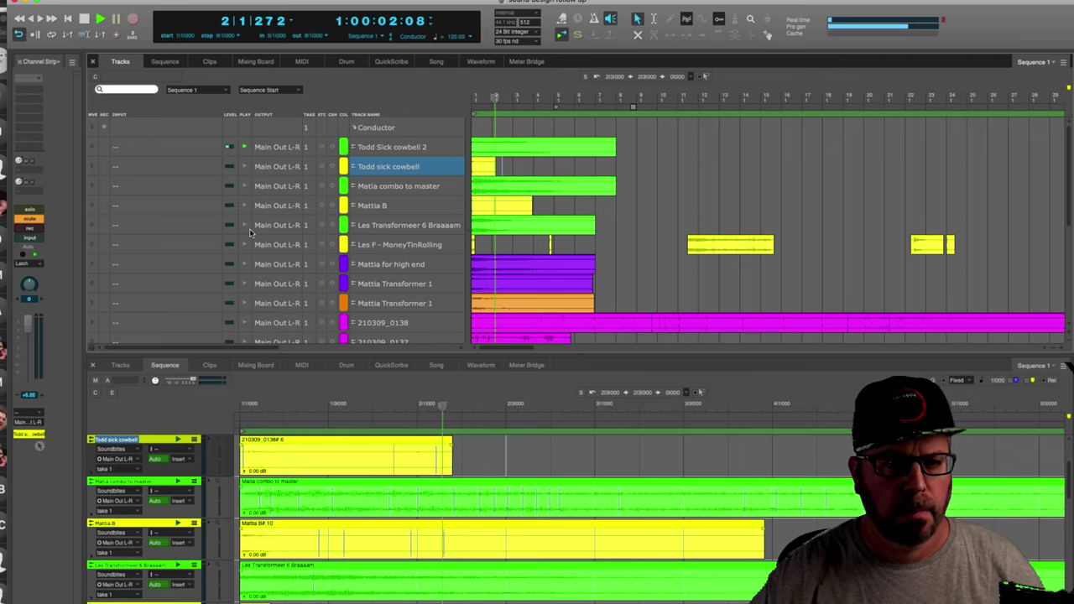
# Bounce Todd Sick cowbell 2 from bar 1 to bar 10 to disk as Todd Sick Cowbell 3, adding it to the sequence.
pyautogui.click(527, 152)
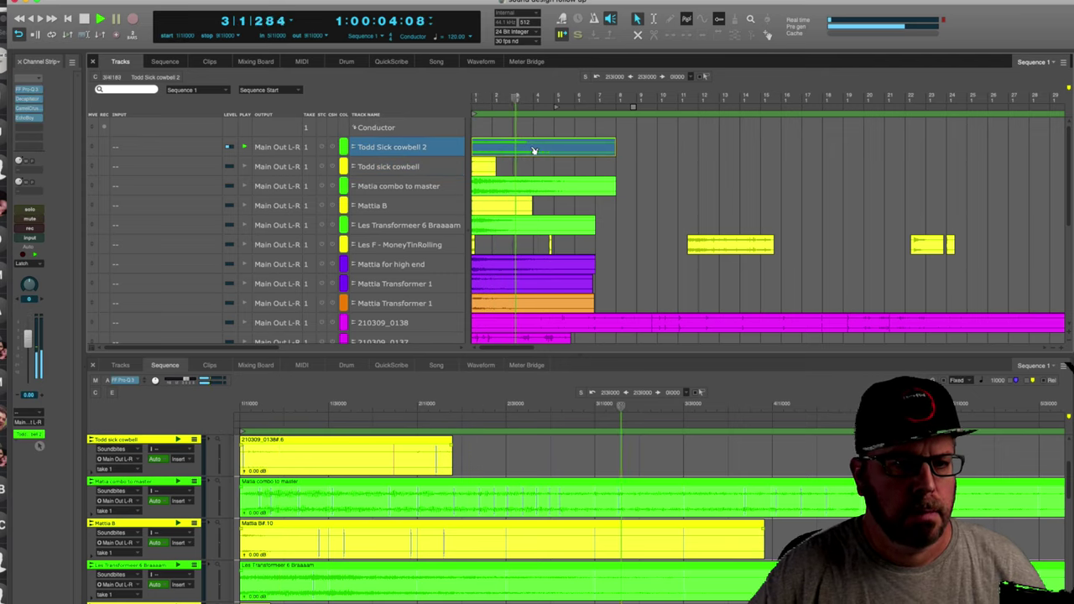
pyautogui.click(667, 147)
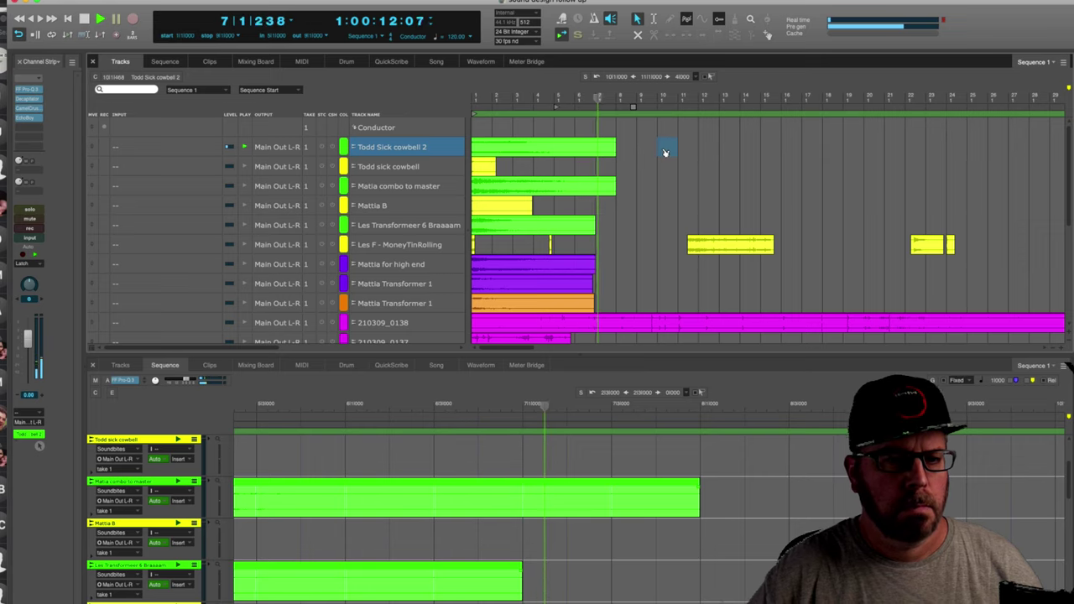
pyautogui.moveTo(658, 149); pyautogui.dragTo(487, 148)
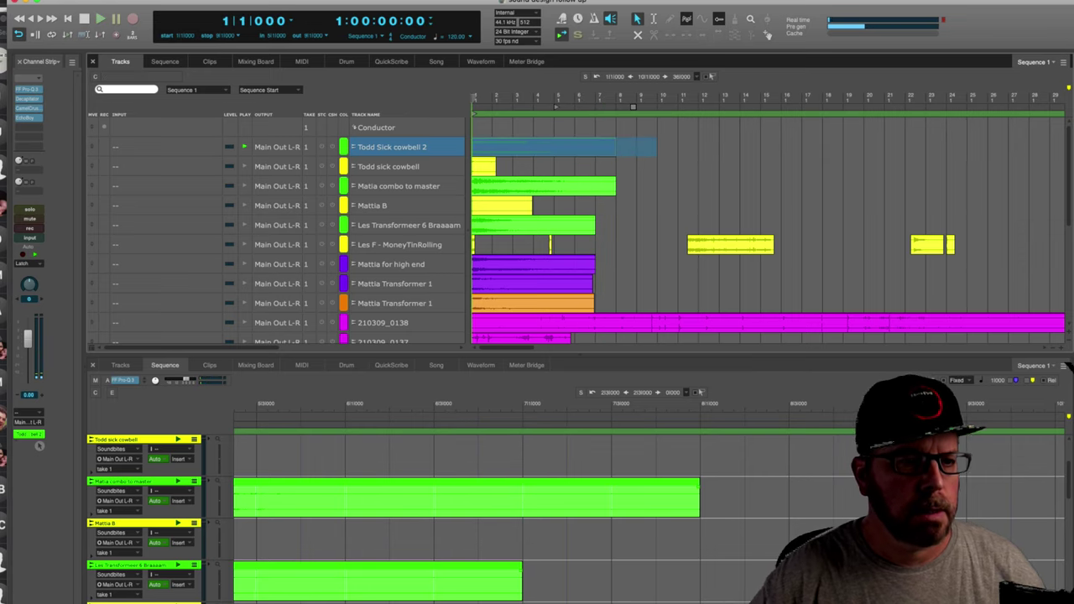
pyautogui.click(100, 120)
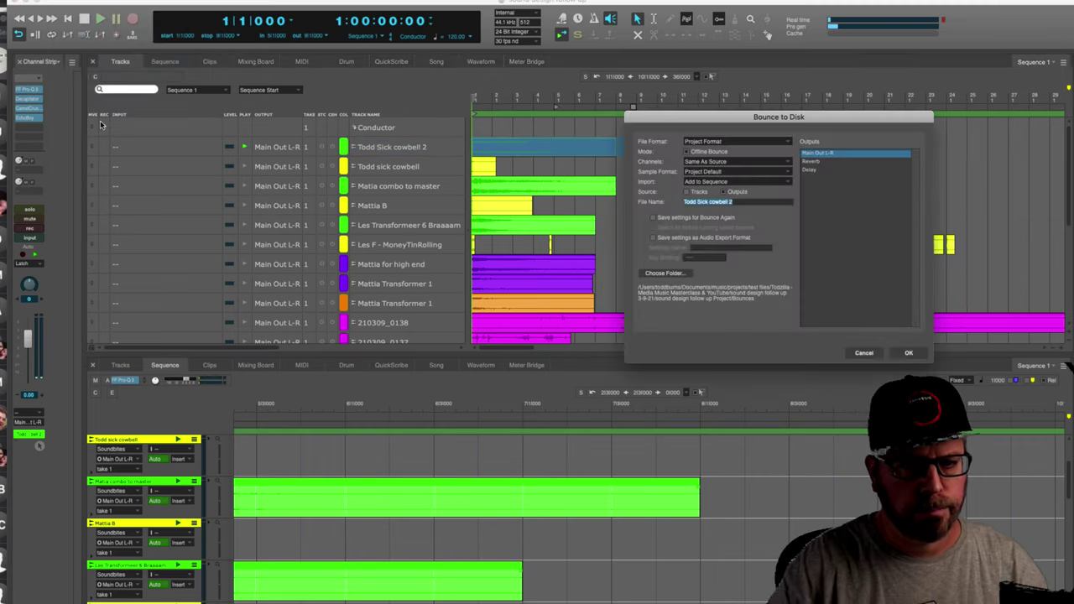
pyautogui.write('0')
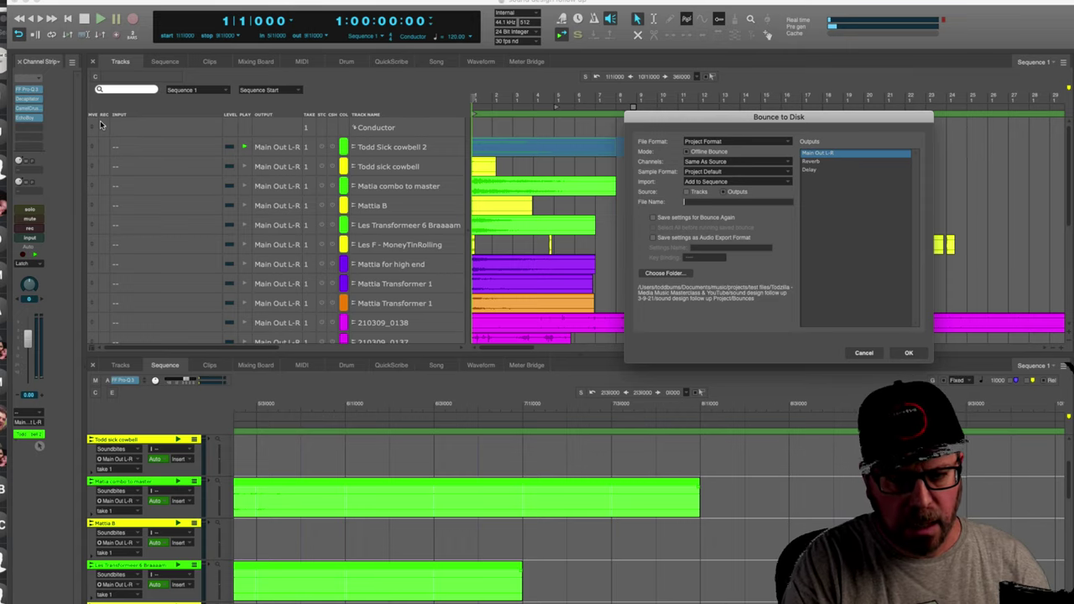
pyautogui.press('Return')
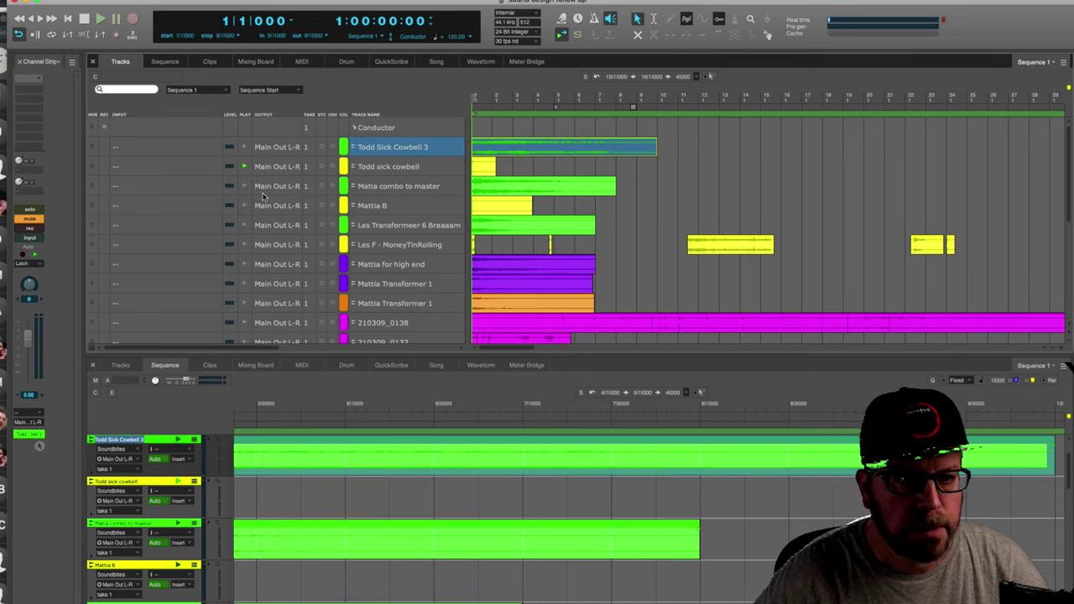
# Play the original Todd sick cowbell and the Todd Sick Cowbell 3 bounce in turn for comparison, then mute both tracks.
pyautogui.press('space')
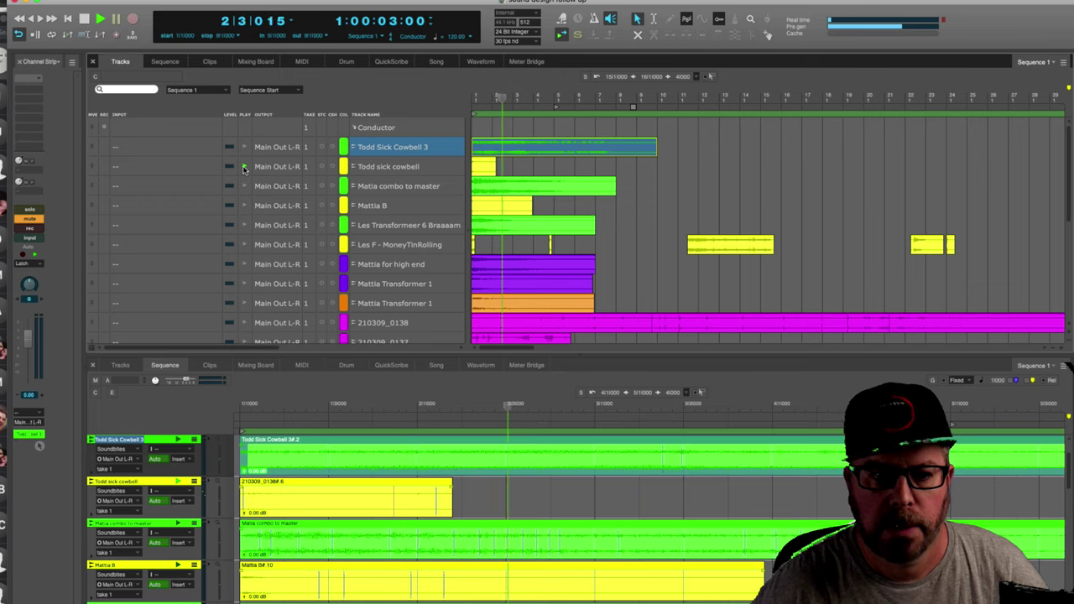
pyautogui.press('space')
pyautogui.press('space')
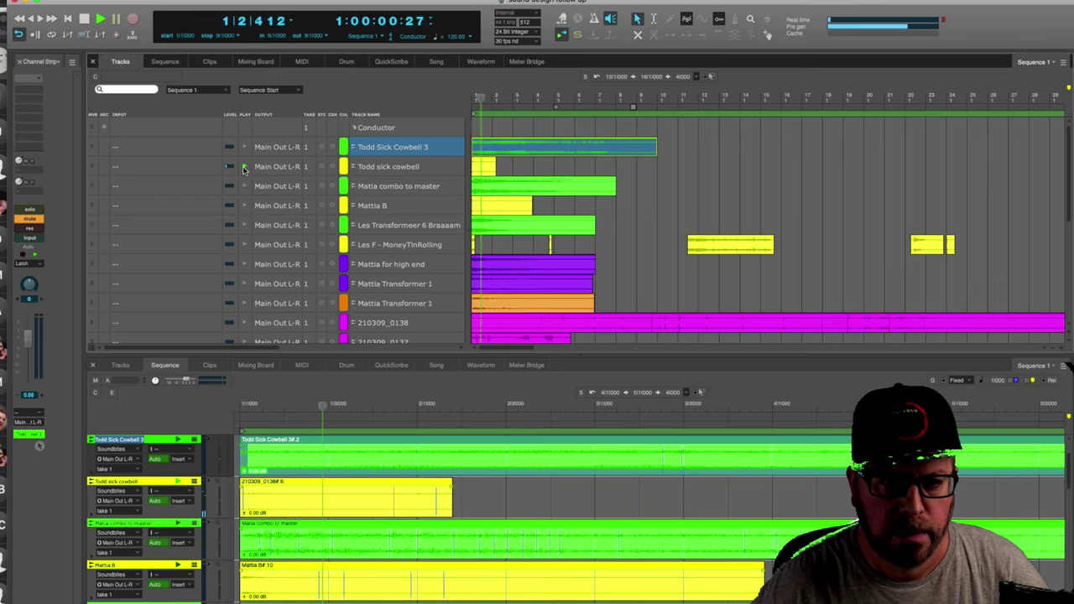
pyautogui.press('space')
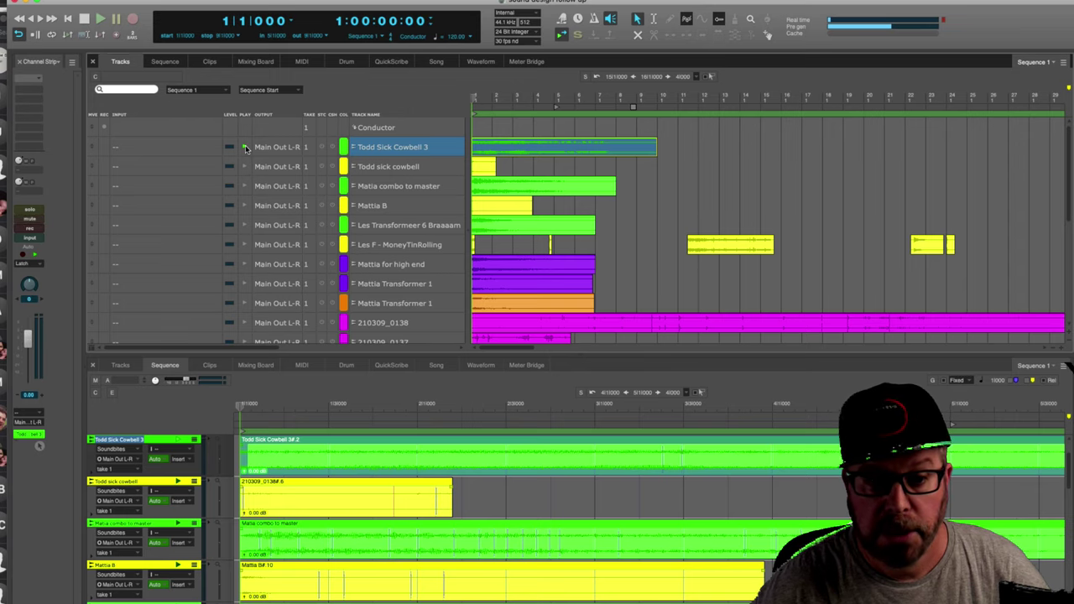
pyautogui.press('space')
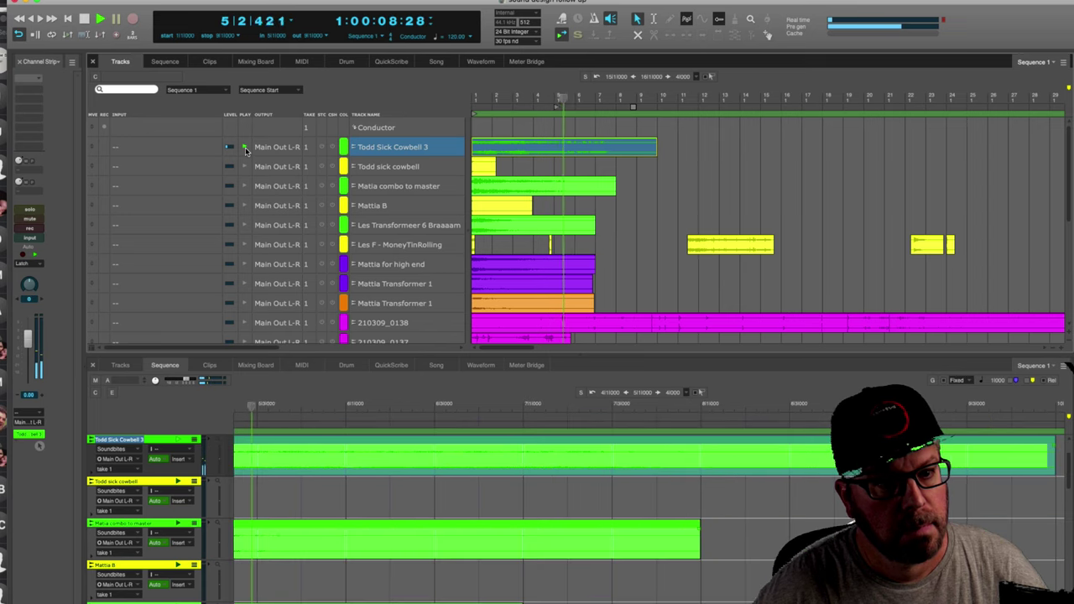
pyautogui.press('space')
pyautogui.click(245, 146)
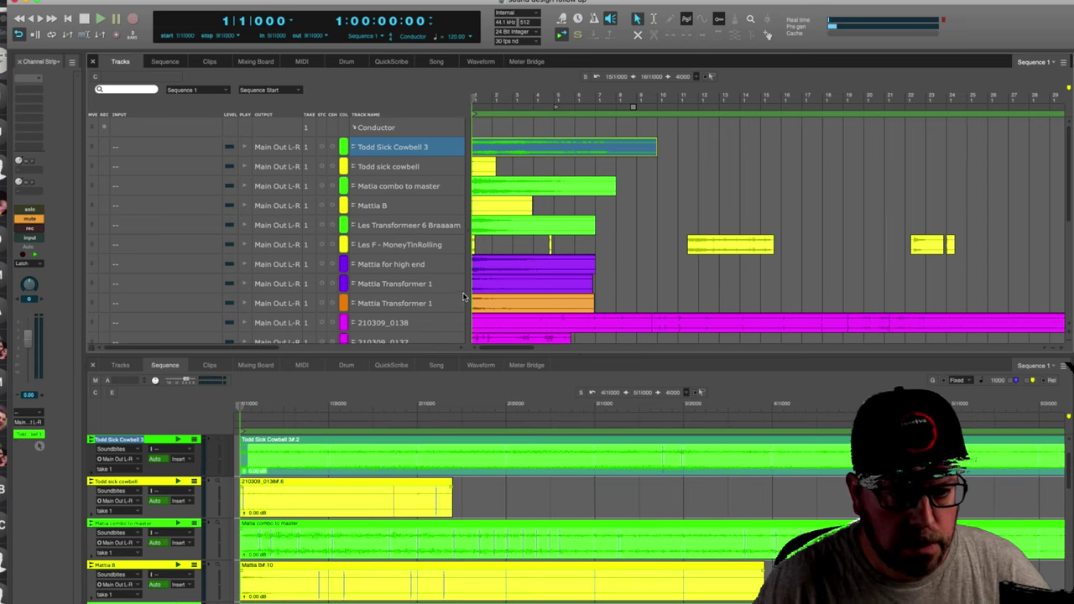
# Add a master fader track below Les F - MoneyTinRolling and colour it red.
pyautogui.scroll(-5, 479, 287)
pyautogui.scroll(5, 393, 284)
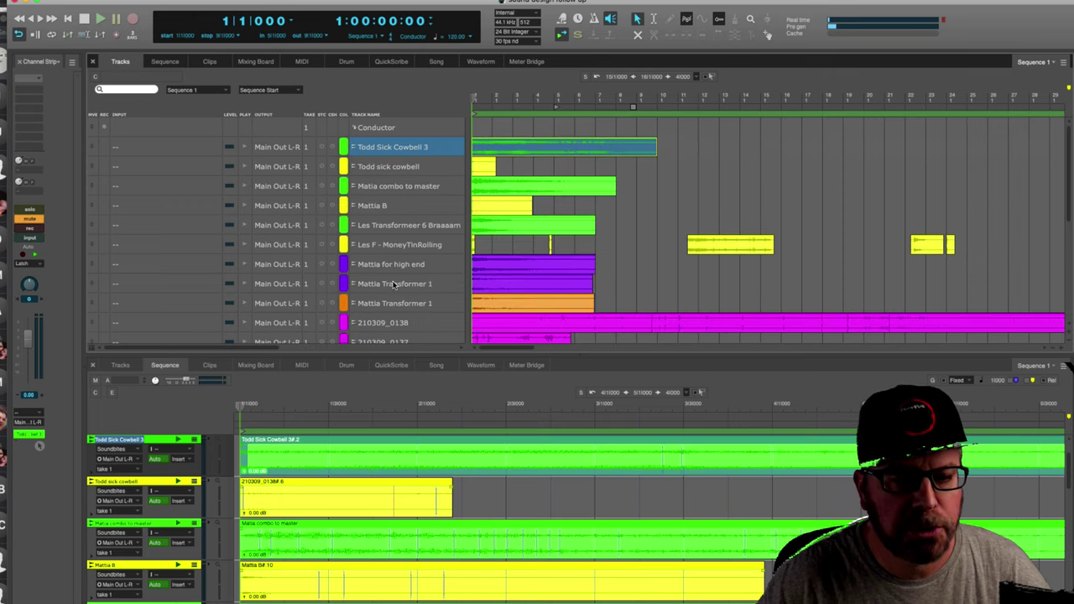
pyautogui.click(410, 249)
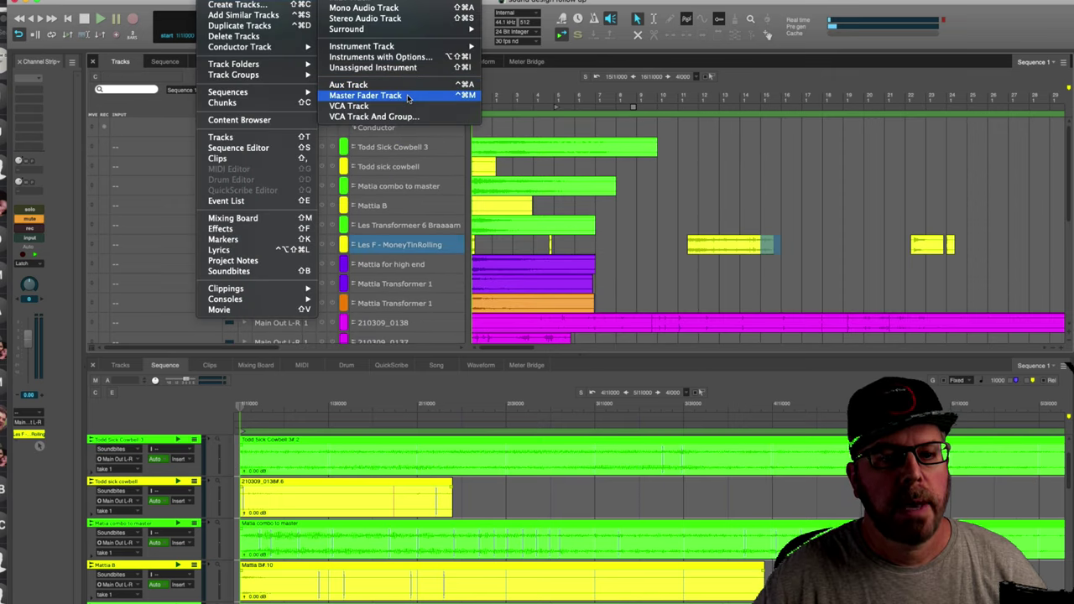
pyautogui.click(407, 95)
pyautogui.click(349, 265)
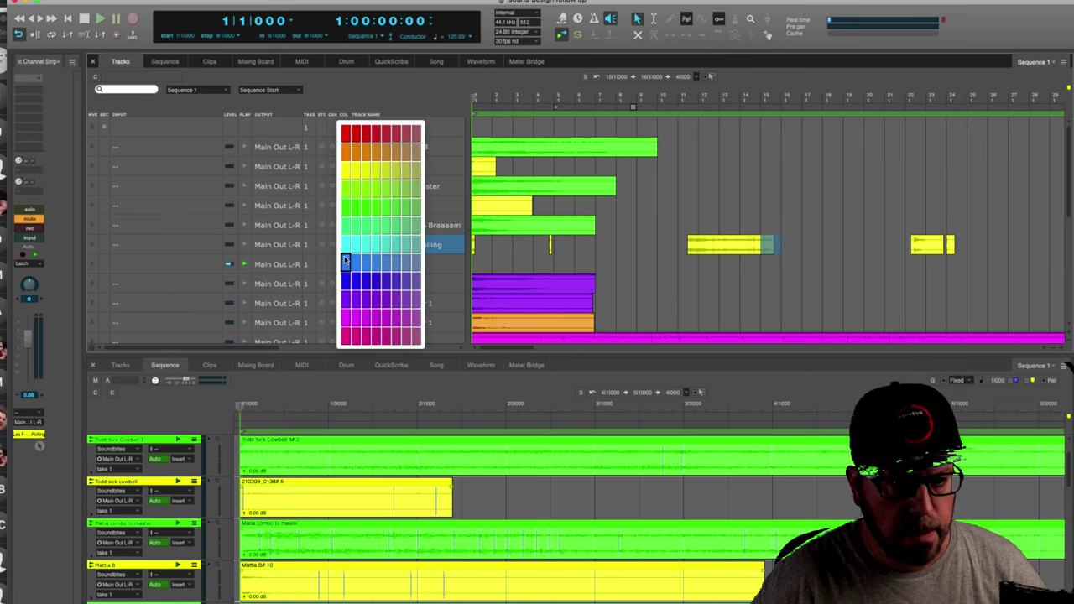
pyautogui.click(345, 130)
# Add an aux track above Master-1 and name it pre-master.
pyautogui.click(210, 3)
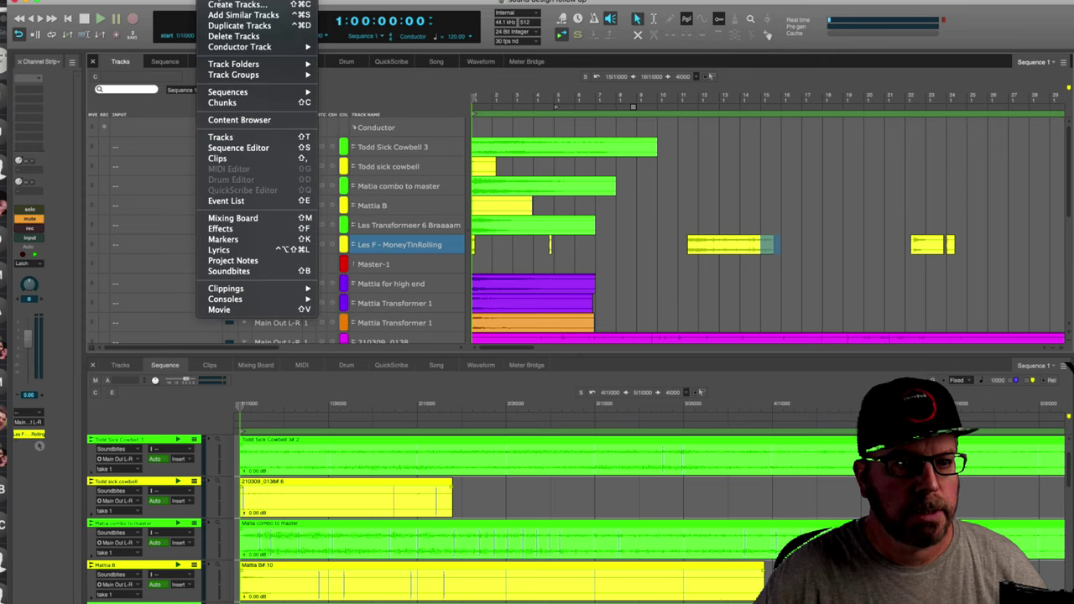
pyautogui.moveTo(243, 4)
pyautogui.click(404, 86)
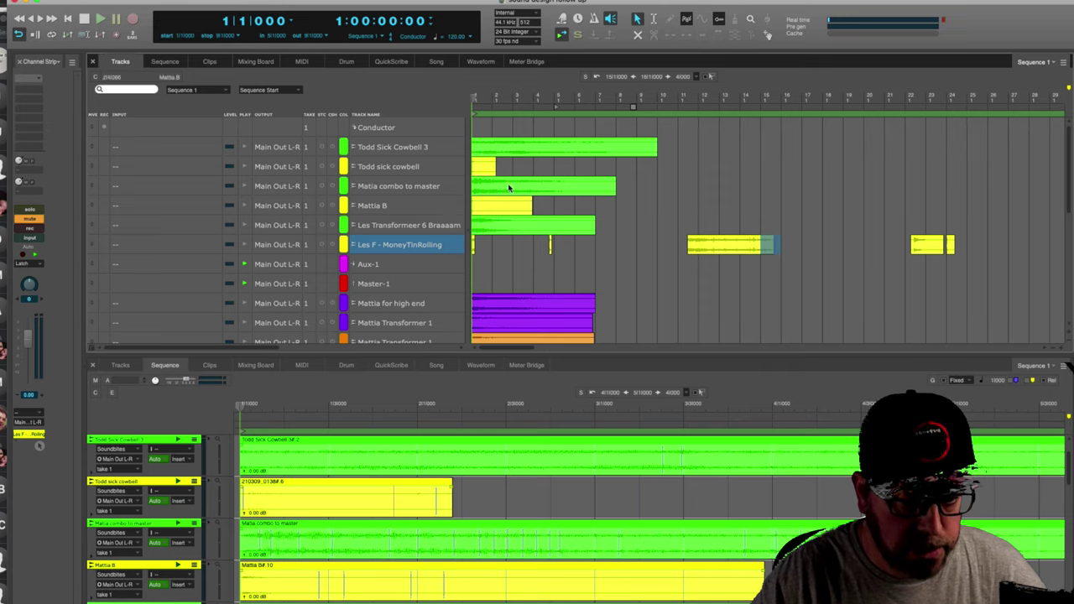
pyautogui.keyDown('alt'); pyautogui.click(379, 267); pyautogui.keyUp('alt')
pyautogui.write('p')
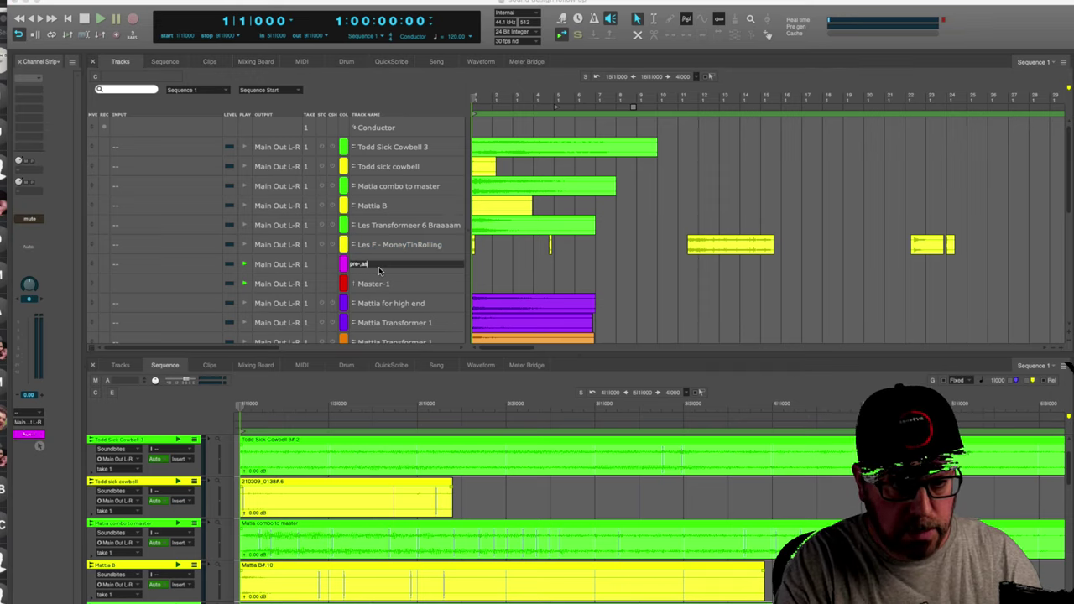
pyautogui.write('re-master')
pyautogui.press('Return')
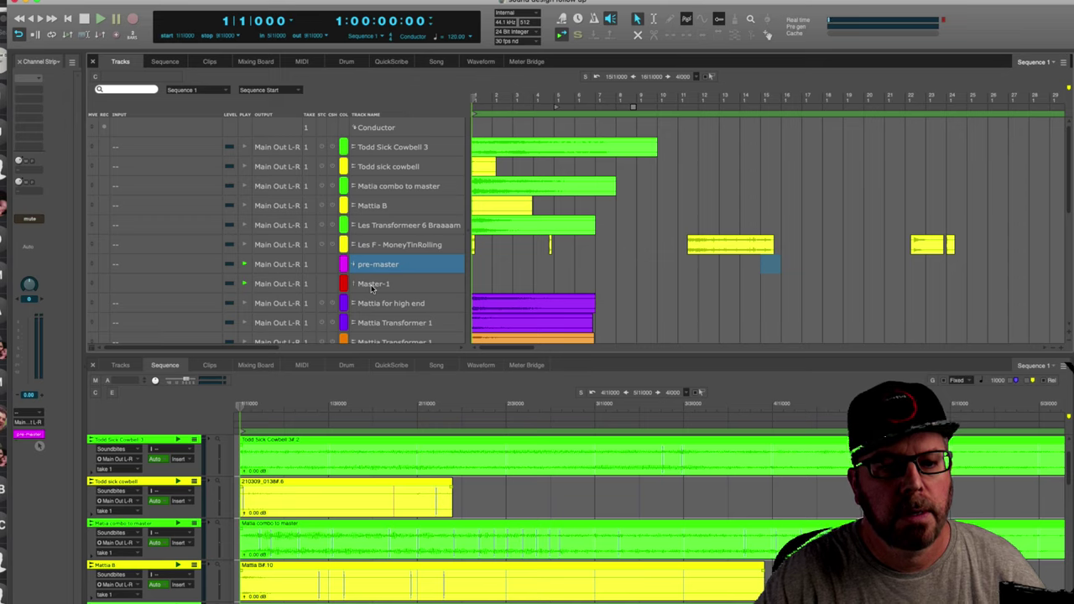
# Route Todd Sick Cowbell 3, Matia combo to master and Les Transformeer 6 Braaaam to bus 19-20, and colour the pre-master track cyan.
pyautogui.click(371, 285)
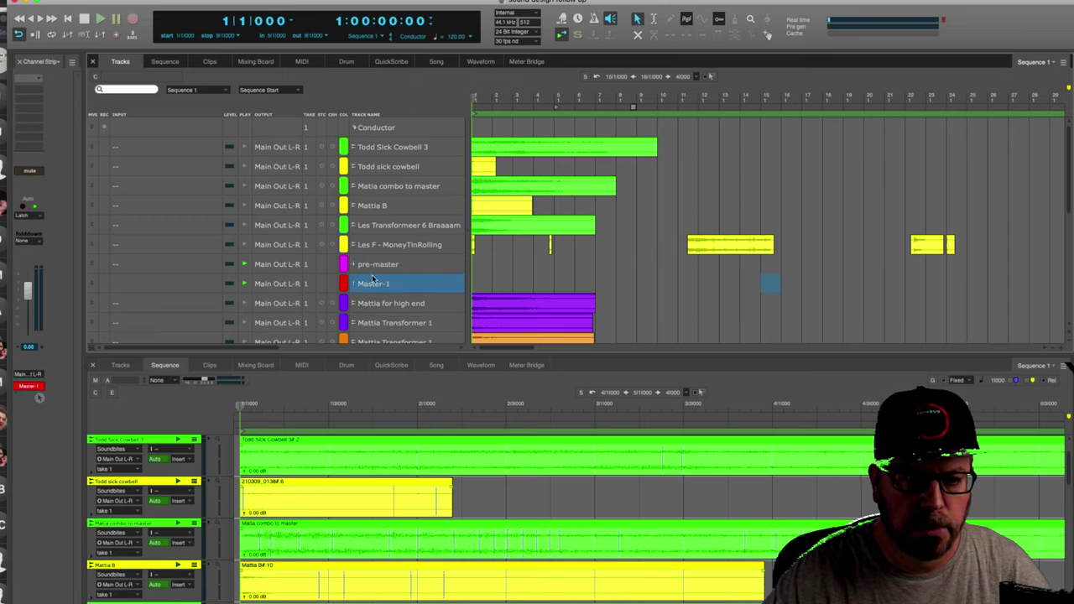
pyautogui.click(375, 267)
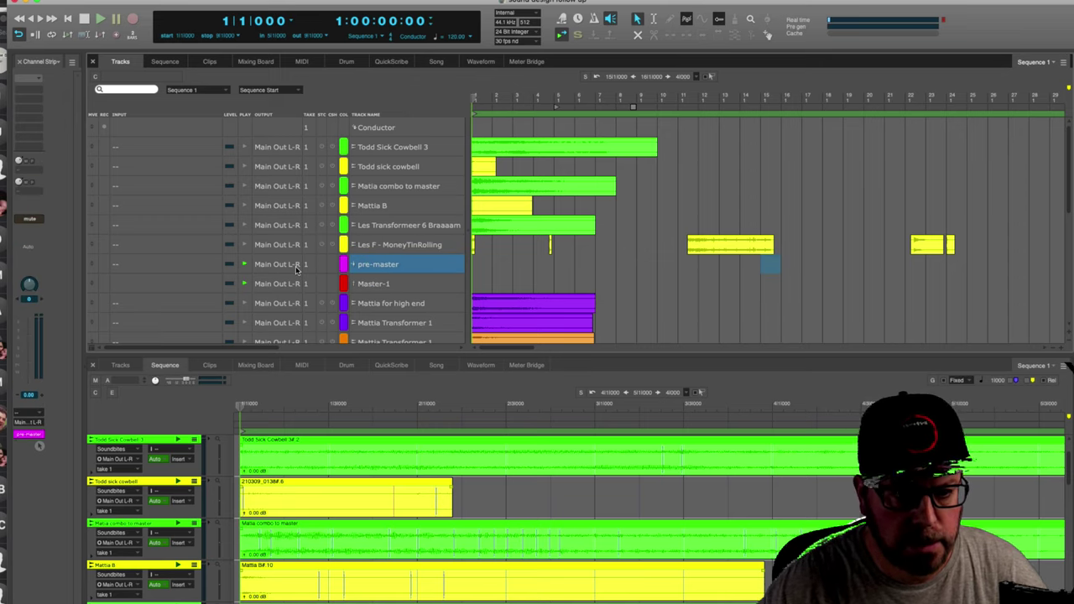
pyautogui.click(280, 147)
pyautogui.moveTo(335, 175)
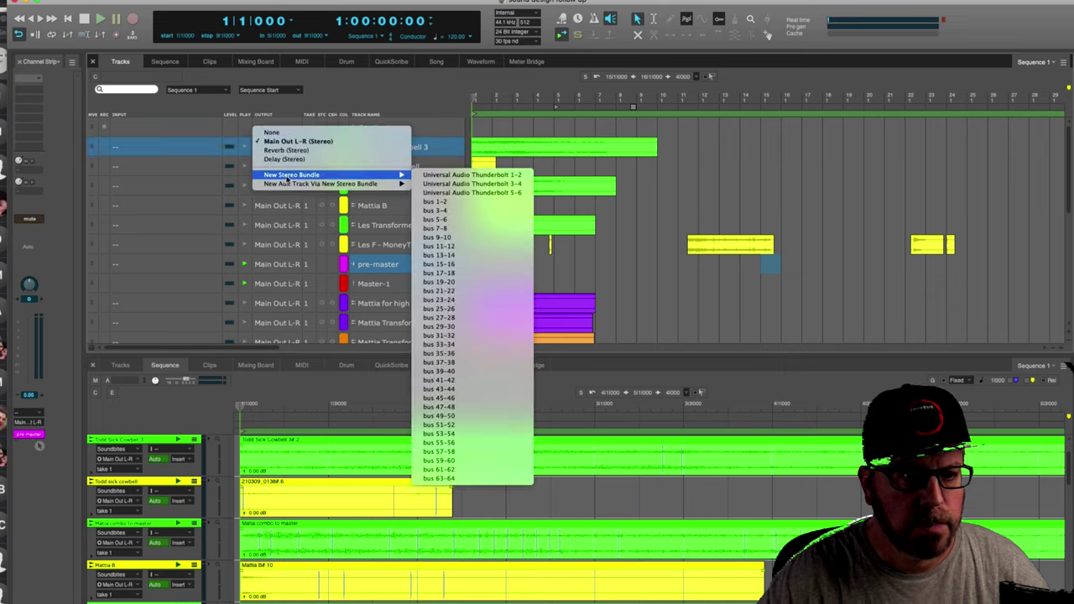
pyautogui.click(471, 282)
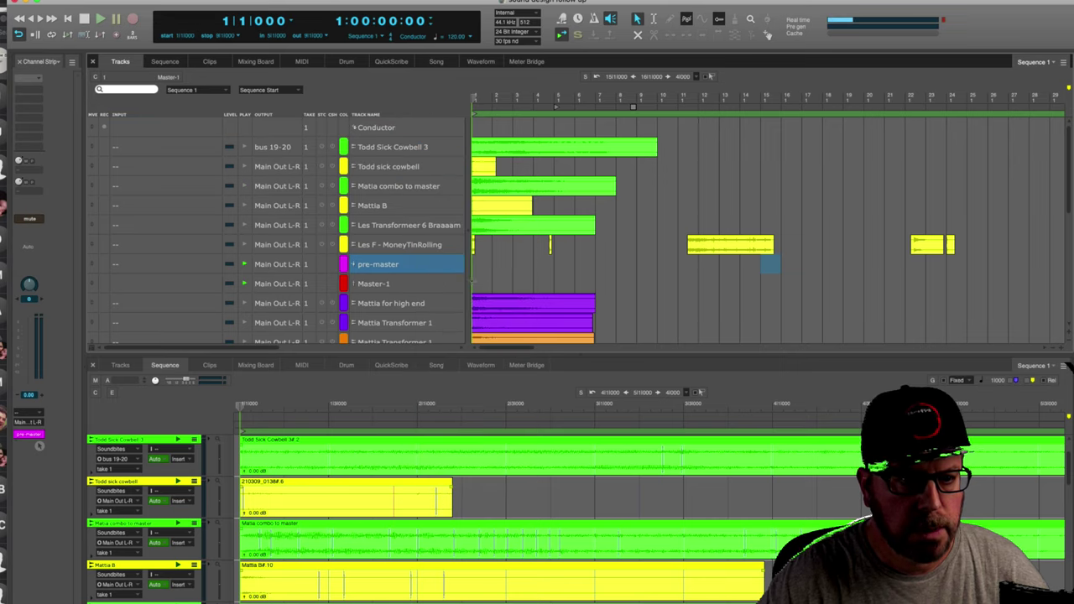
pyautogui.click(294, 186)
pyautogui.click(288, 206)
# Load the saved pre-master insert settings on the pre-master aux track and remove the ADPTR insert at the end of the chain.
pyautogui.click(29, 78)
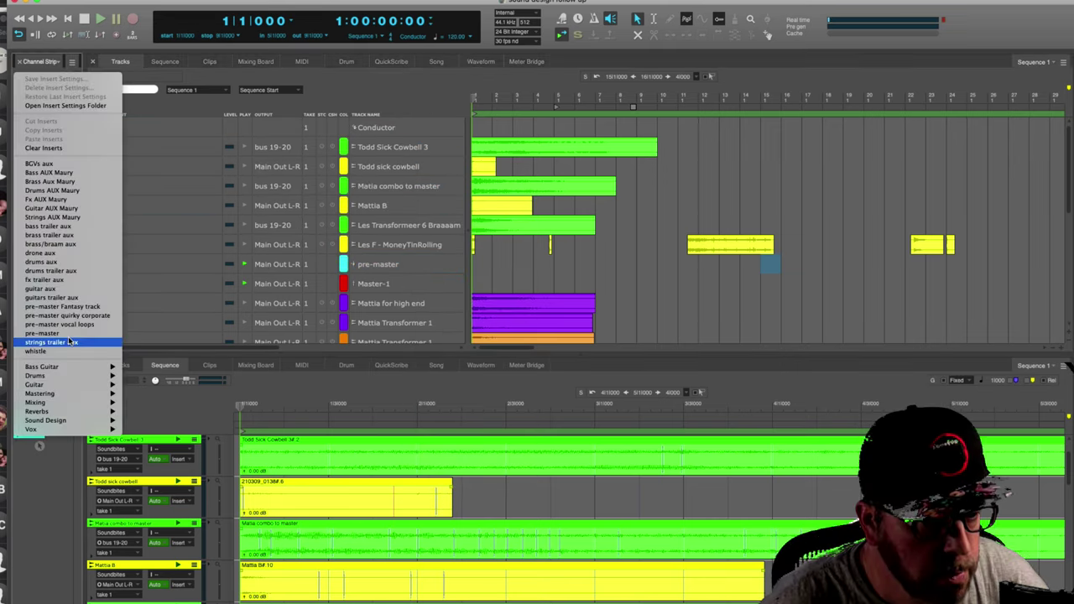
pyautogui.click(44, 334)
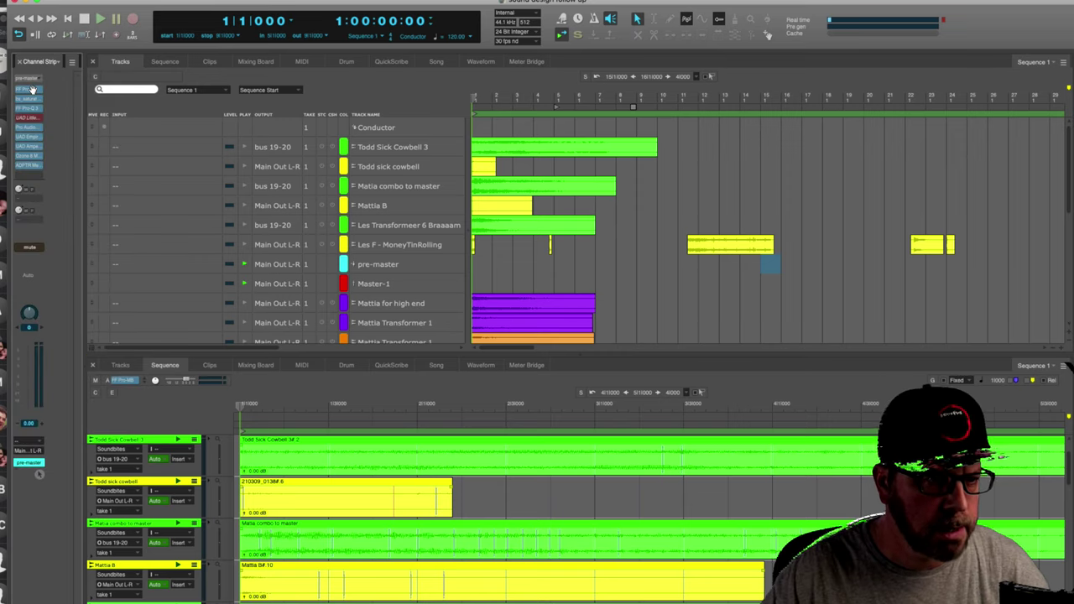
pyautogui.click(30, 155)
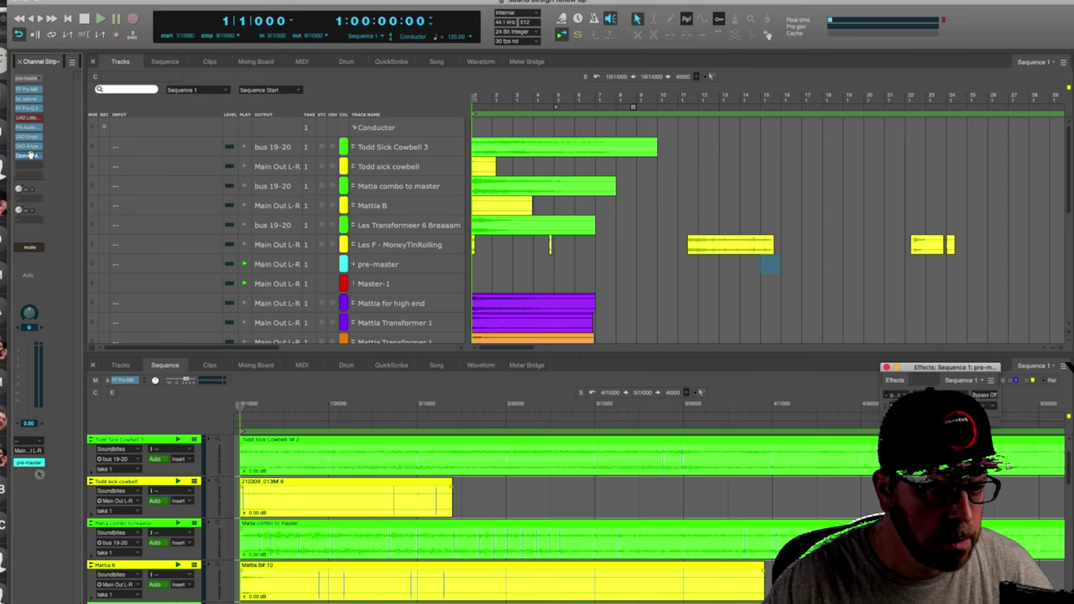
# Set the pre-master input to bus 19-20 and bypass every insert except FF Pro-MB, keeping the Pro-MB window in view.
pyautogui.click(1016, 385)
pyautogui.moveTo(1049, 359); pyautogui.dragTo(652, 342)
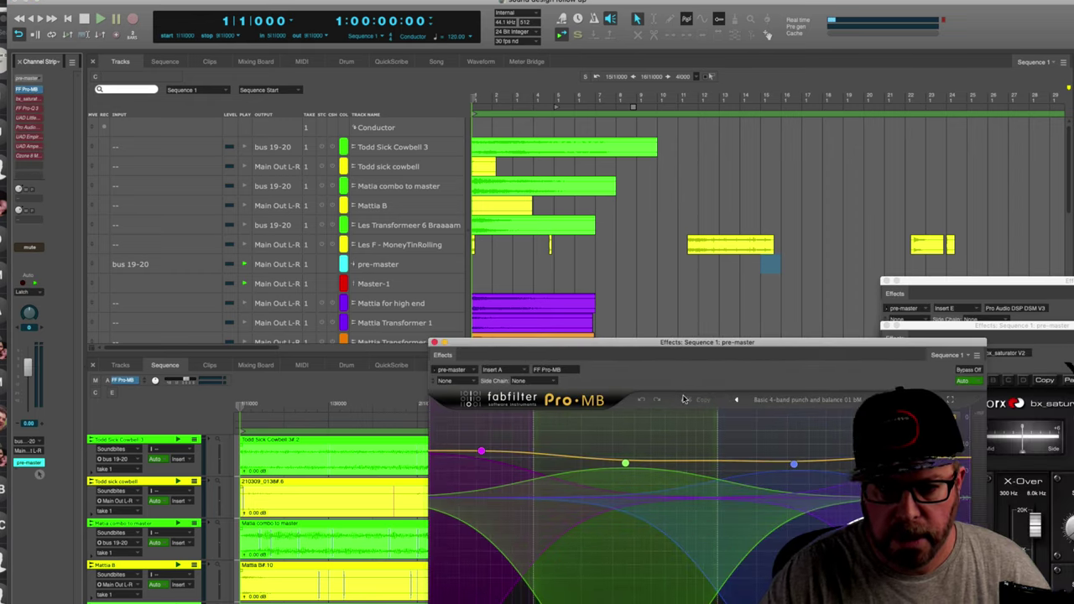
pyautogui.moveTo(884, 343); pyautogui.dragTo(752, 291)
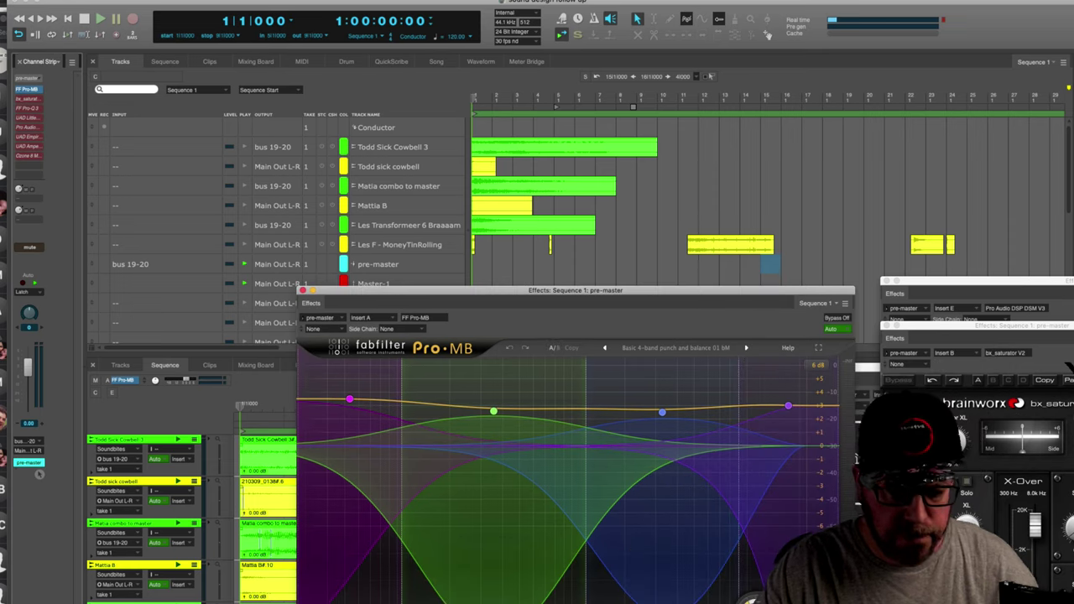
# Unmute Les Transformeer 6 Braaaam and audition its opening through FF Pro-MB on the pre-master.
pyautogui.click(245, 225)
pyautogui.press('space')
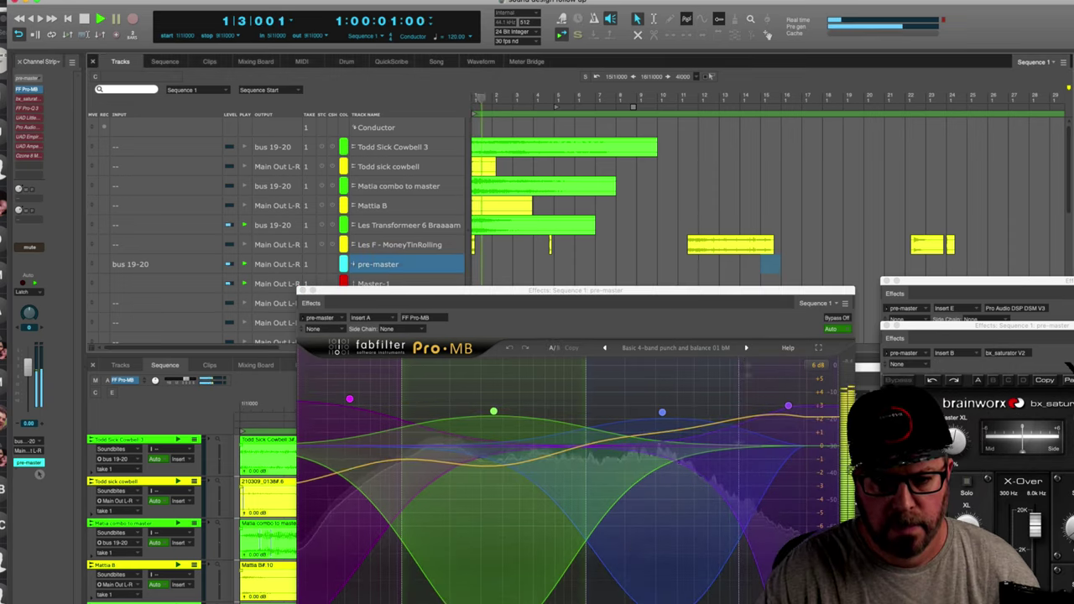
pyautogui.press('space')
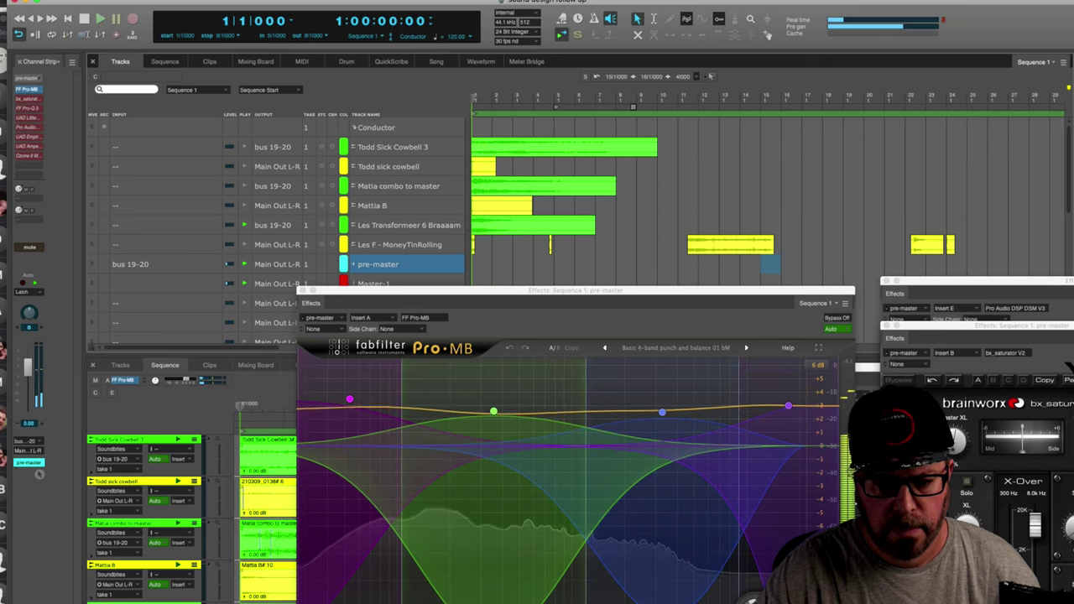
pyautogui.press('space')
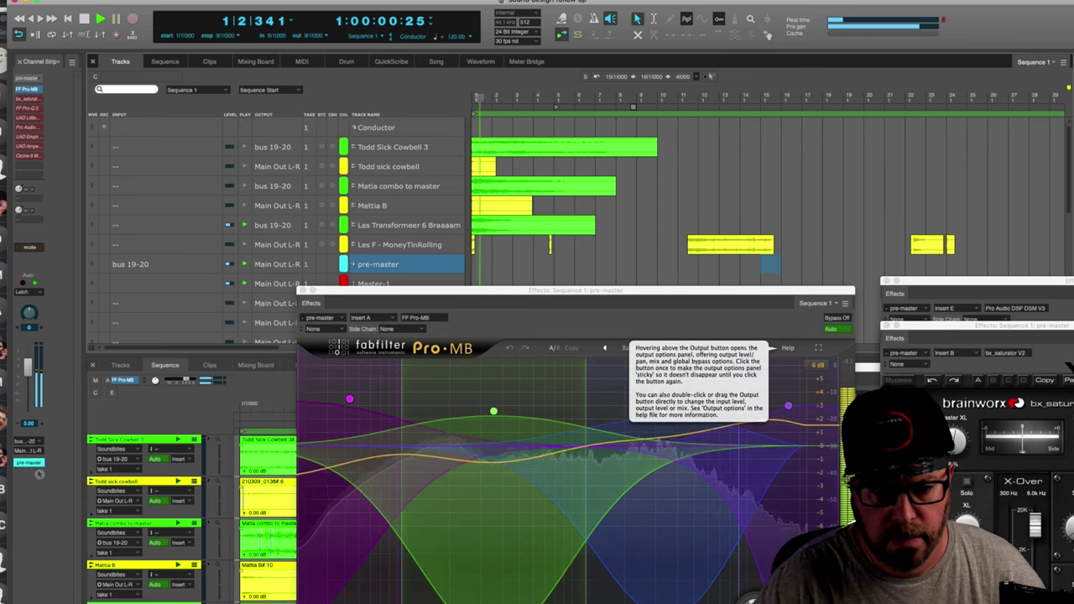
pyautogui.press('space')
# Enable bx_saturator V2 in insert B of the pre-master and audition Les Transformeer 6 Braaaam through it.
pyautogui.click(32, 98)
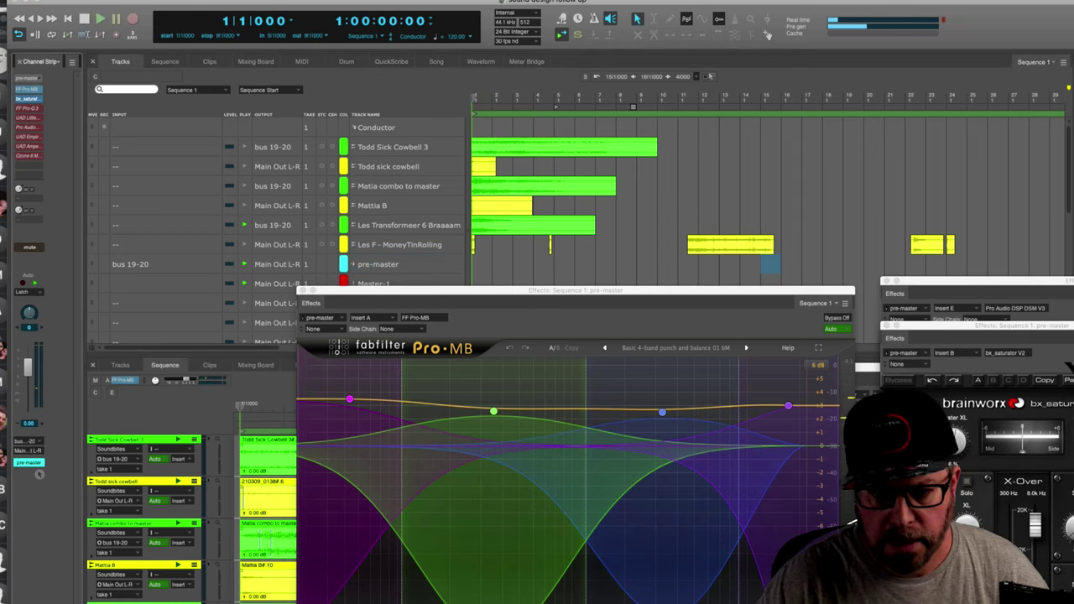
pyautogui.moveTo(1069, 329); pyautogui.dragTo(747, 318)
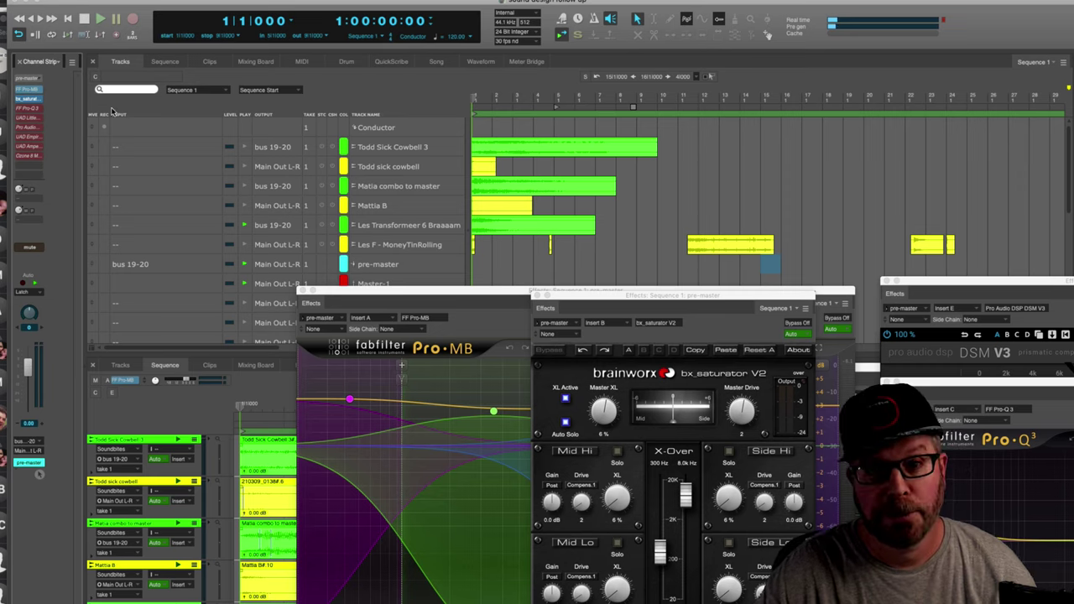
pyautogui.press('space')
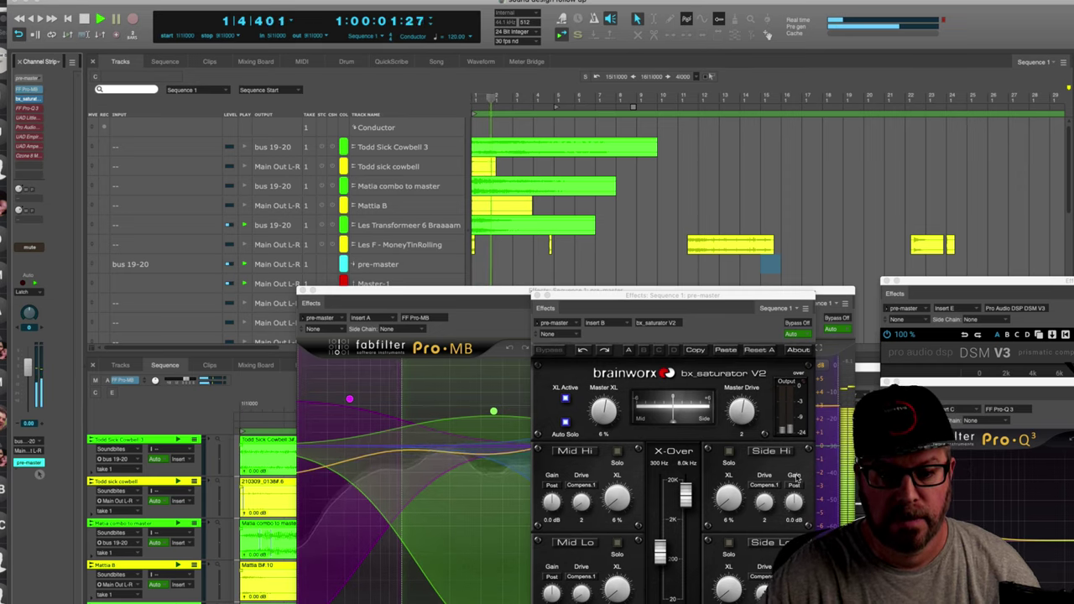
pyautogui.press('space')
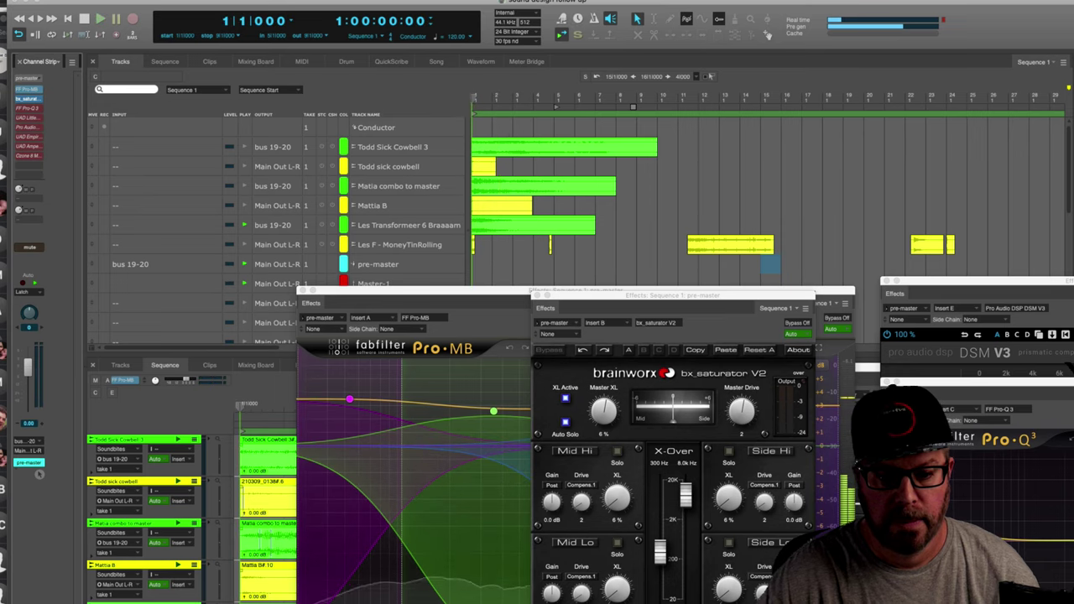
pyautogui.press('space')
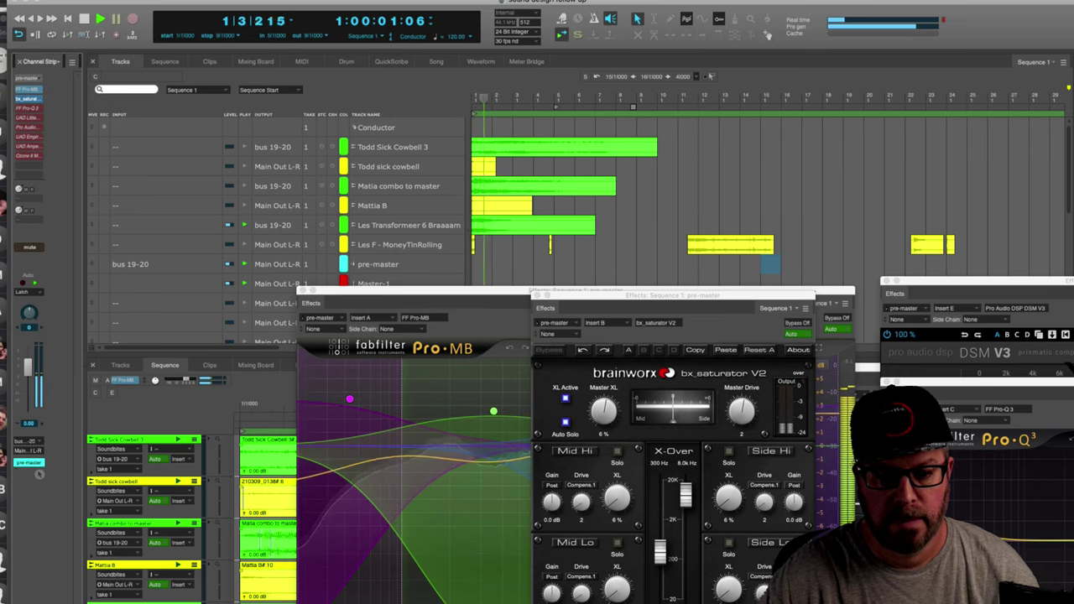
# Replay the opening of Les Transformeer 6 Braaaam through bx_saturator V2 from the sequence start.
pyautogui.press('space')
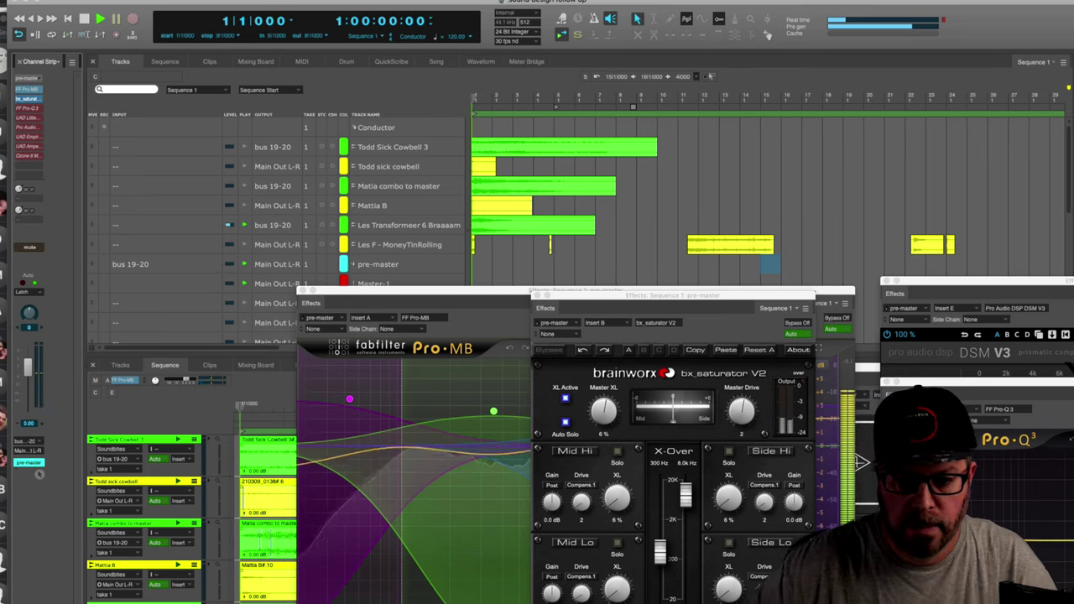
pyautogui.press('space')
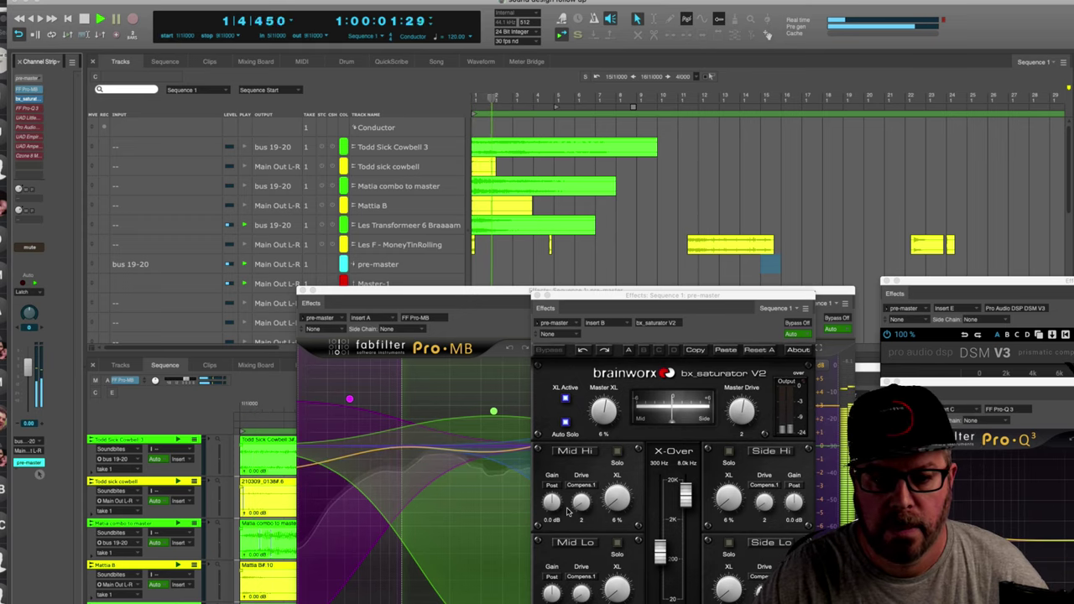
pyautogui.press('space')
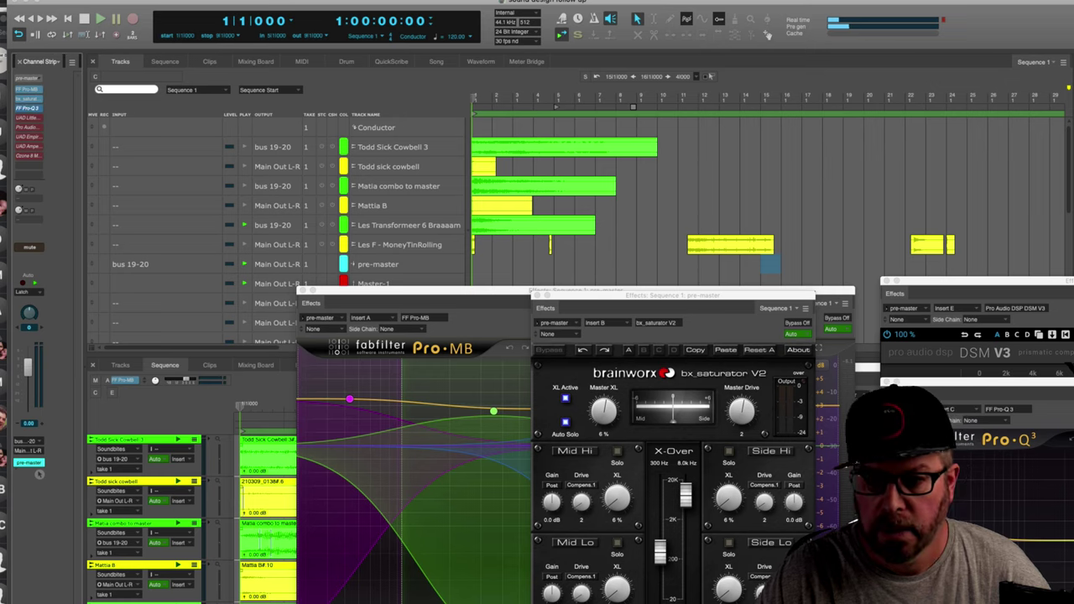
# Bring the insert C FF Pro-Q 3 window into view and raise its low-cut frequency while auditioning Les Transformeer 6 Braaaam.
pyautogui.moveTo(1069, 381); pyautogui.dragTo(707, 367)
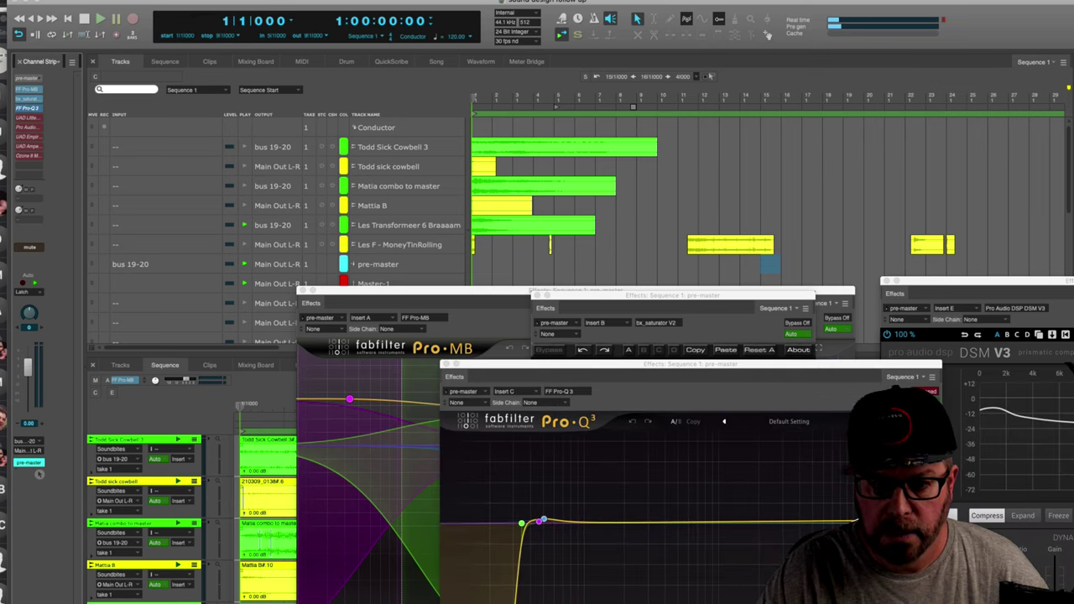
pyautogui.moveTo(522, 523); pyautogui.dragTo(527, 525)
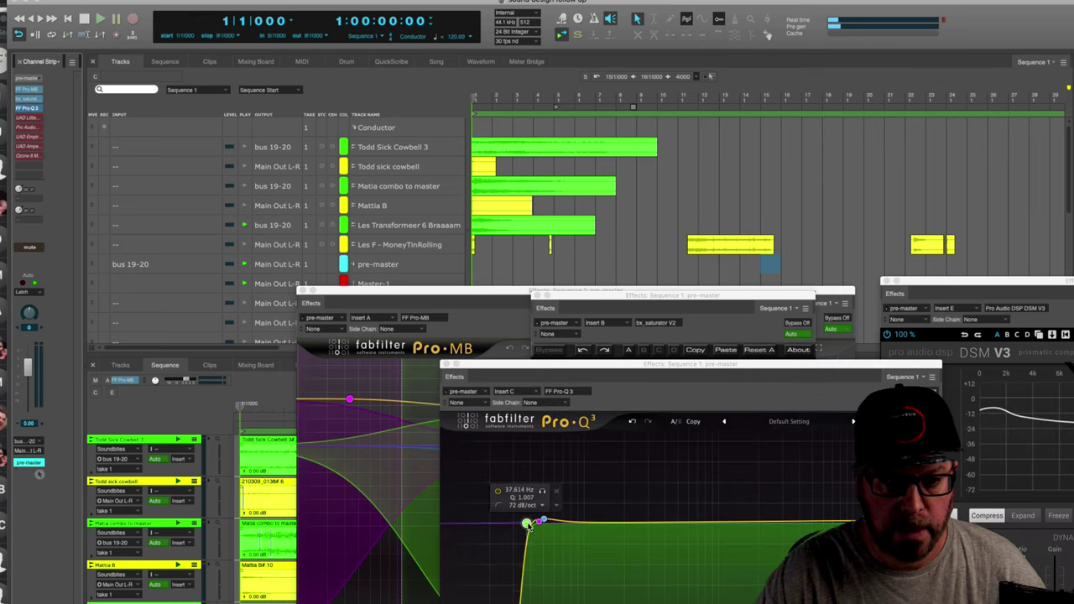
pyautogui.press('space')
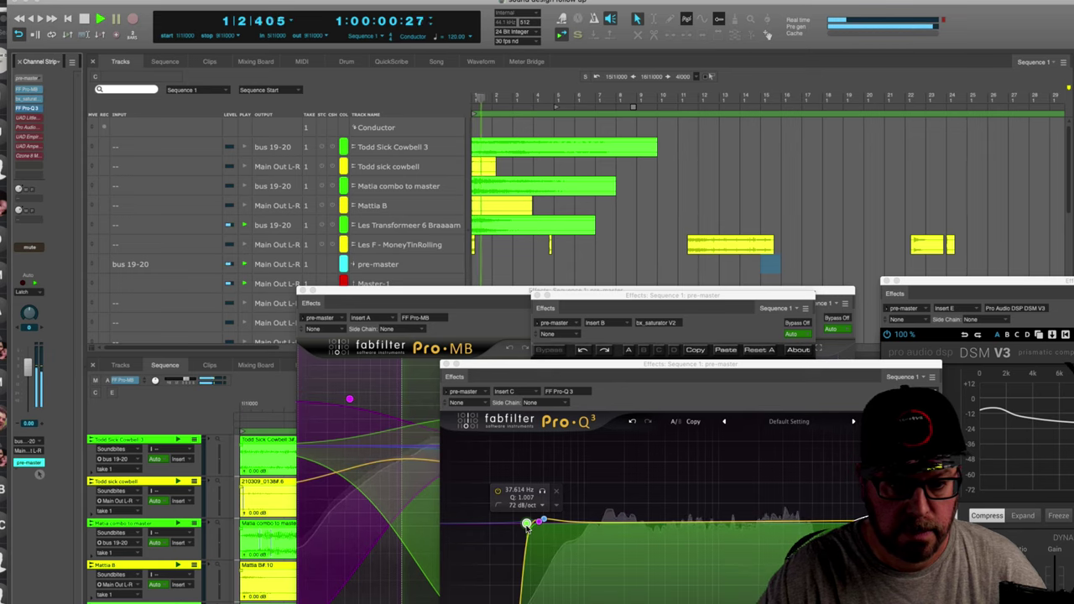
pyautogui.moveTo(527, 526); pyautogui.dragTo(534, 524)
pyautogui.press('space')
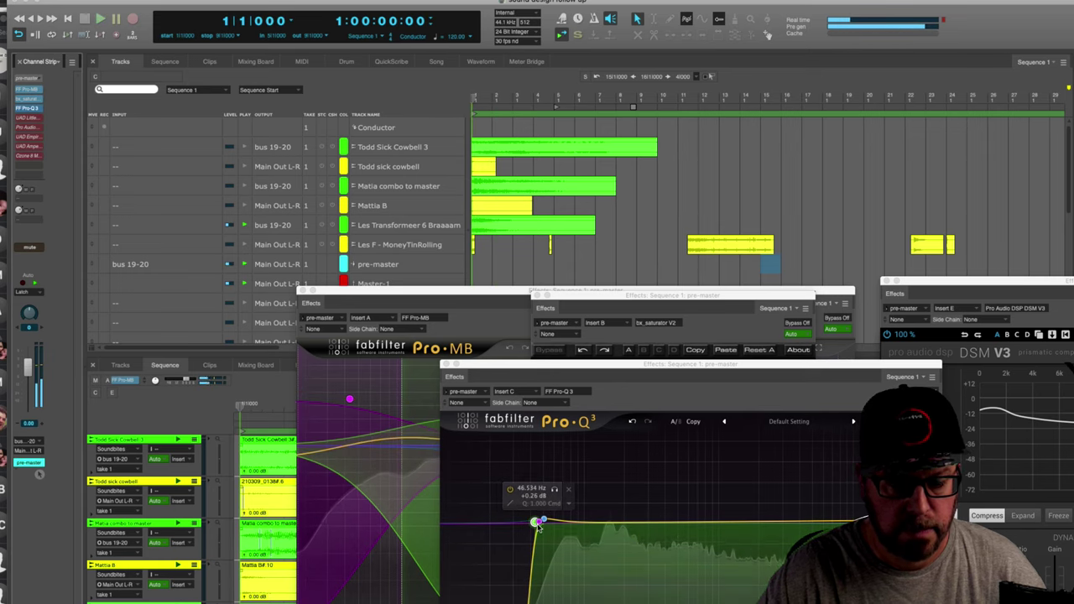
pyautogui.press('space')
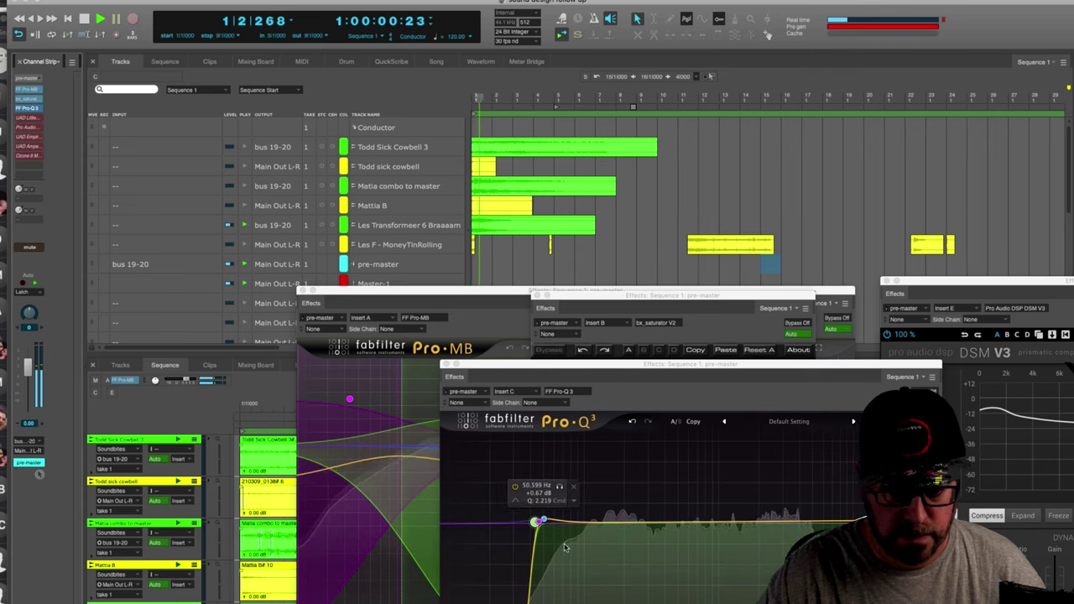
# Enable the UAD Empirical Labs Distressor in insert F and adjust its input level while auditioning Les Transformeer 6 Braaaam.
pyautogui.moveTo(668, 294); pyautogui.dragTo(590, 265)
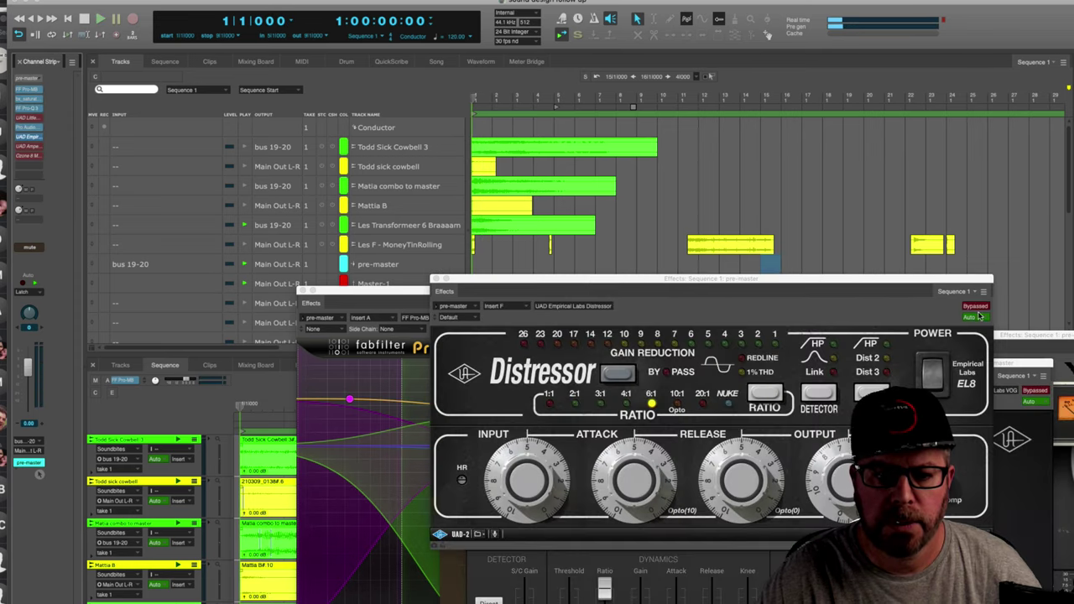
pyautogui.click(974, 307)
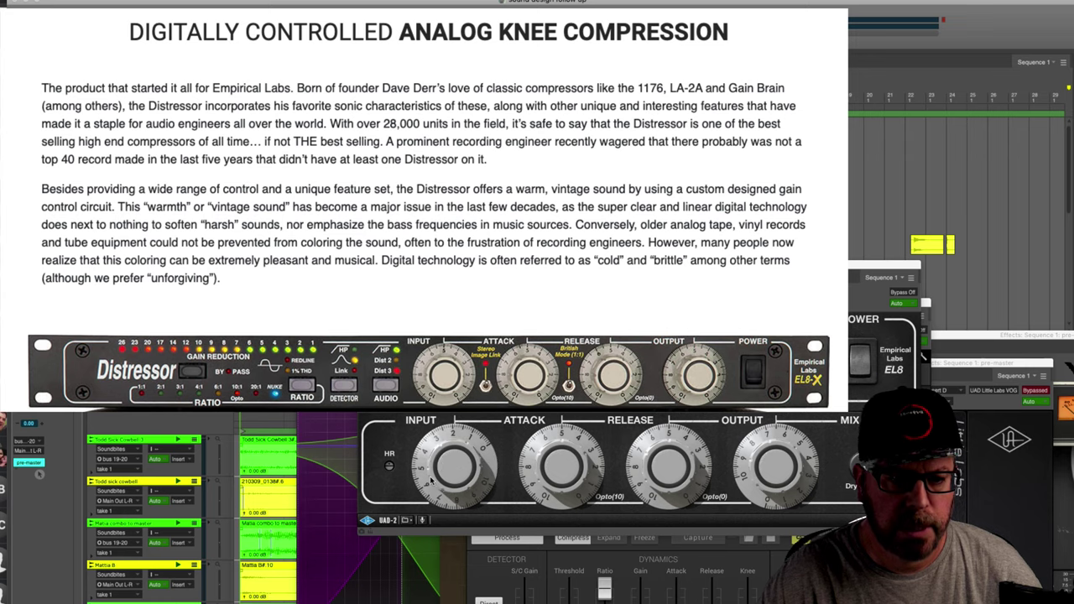
pyautogui.press('space')
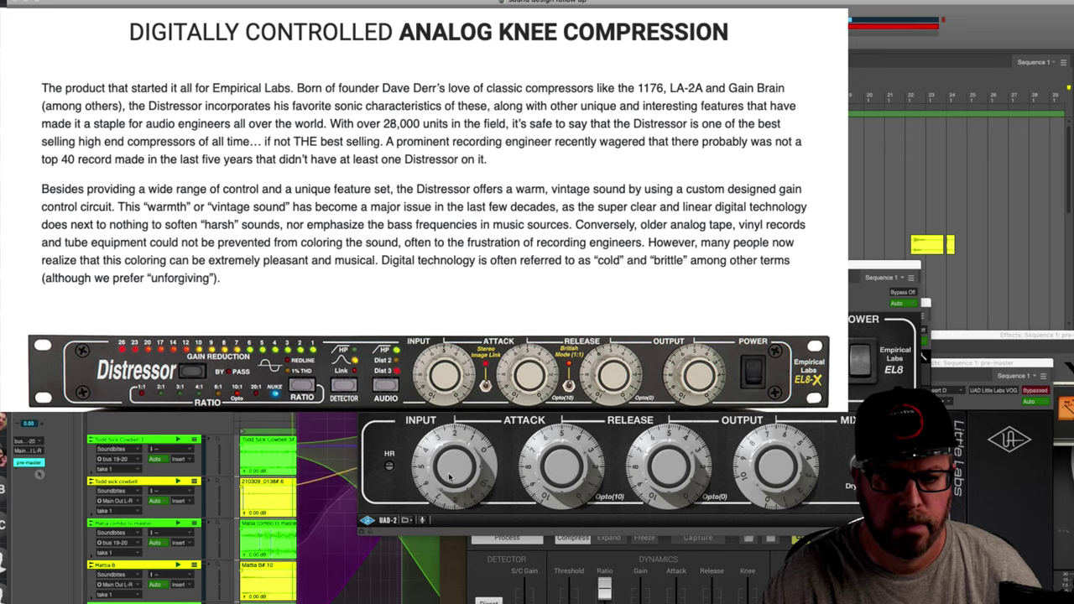
pyautogui.moveTo(451, 477); pyautogui.dragTo(451, 468)
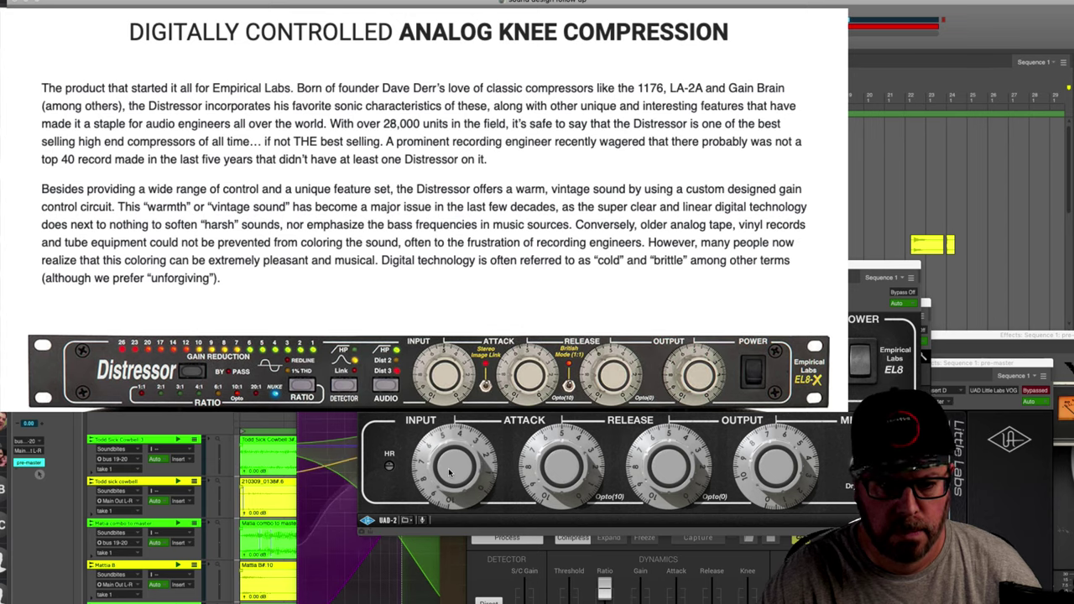
pyautogui.moveTo(448, 471); pyautogui.dragTo(445, 478)
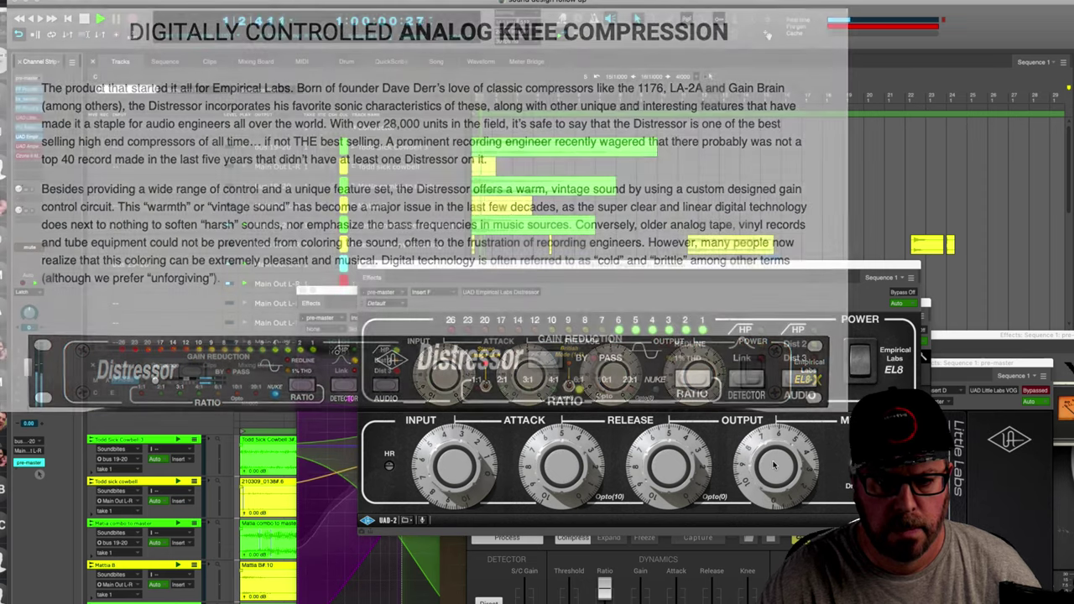
pyautogui.press('space')
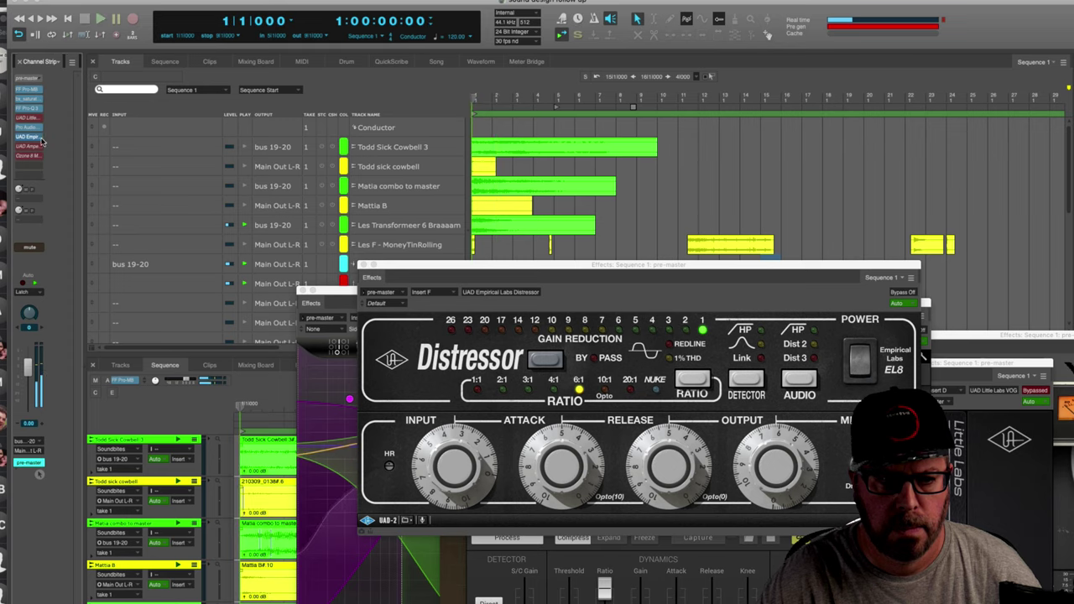
# Enable the UAD Ampex ATR-102 in insert G of the pre-master and move its window clear of the Distressor controls.
pyautogui.doubleClick(34, 146)
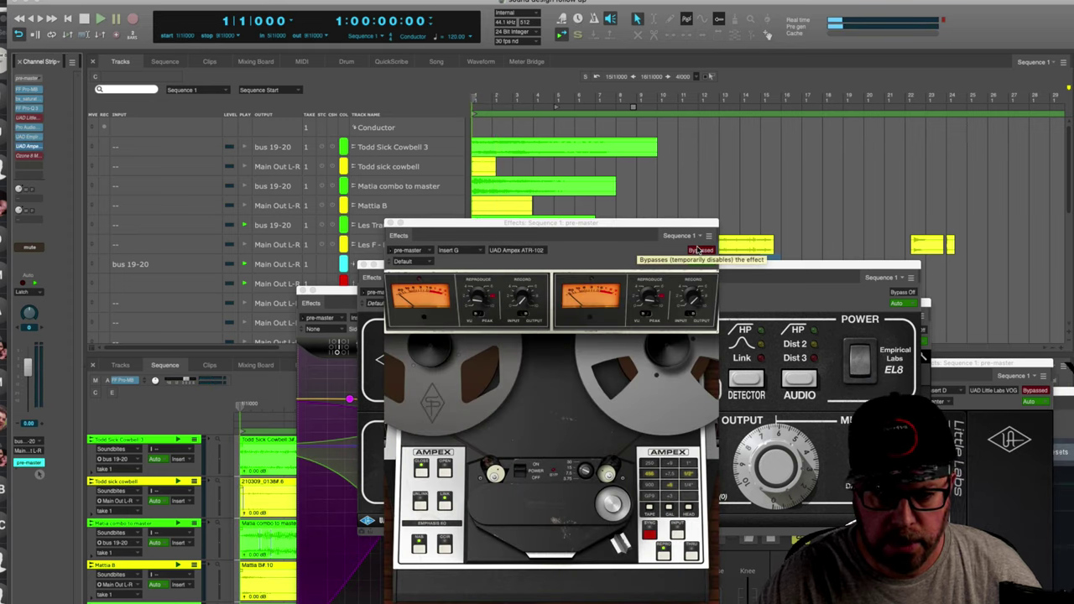
pyautogui.click(699, 250)
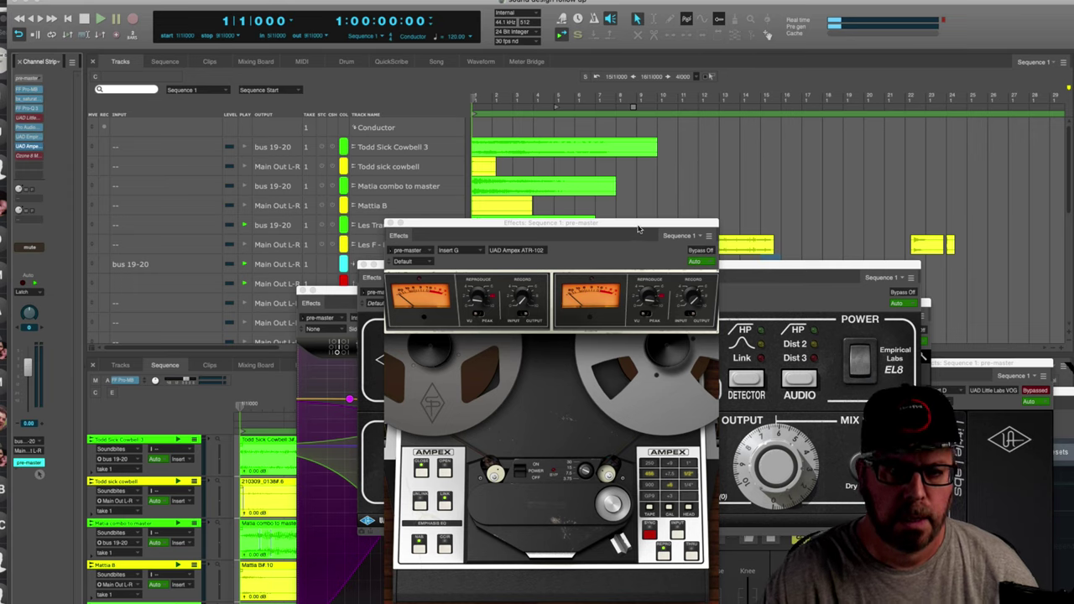
pyautogui.moveTo(637, 230); pyautogui.dragTo(543, 227)
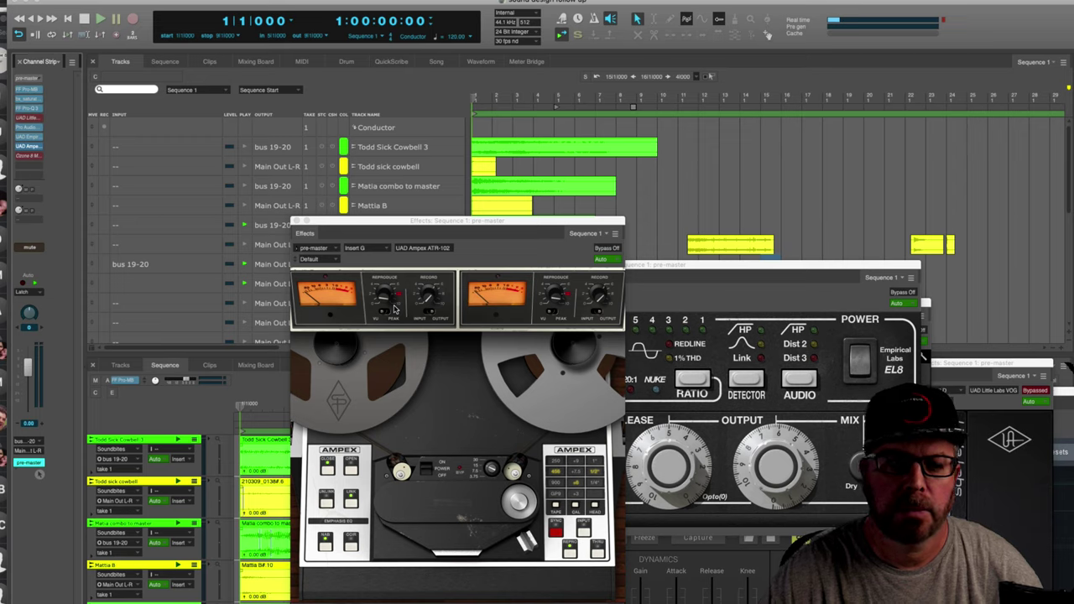
# Adjust the ATR-102's record level while repeatedly auditioning Les Transformeer 6 Braaaam from the sequence start.
pyautogui.press('space')
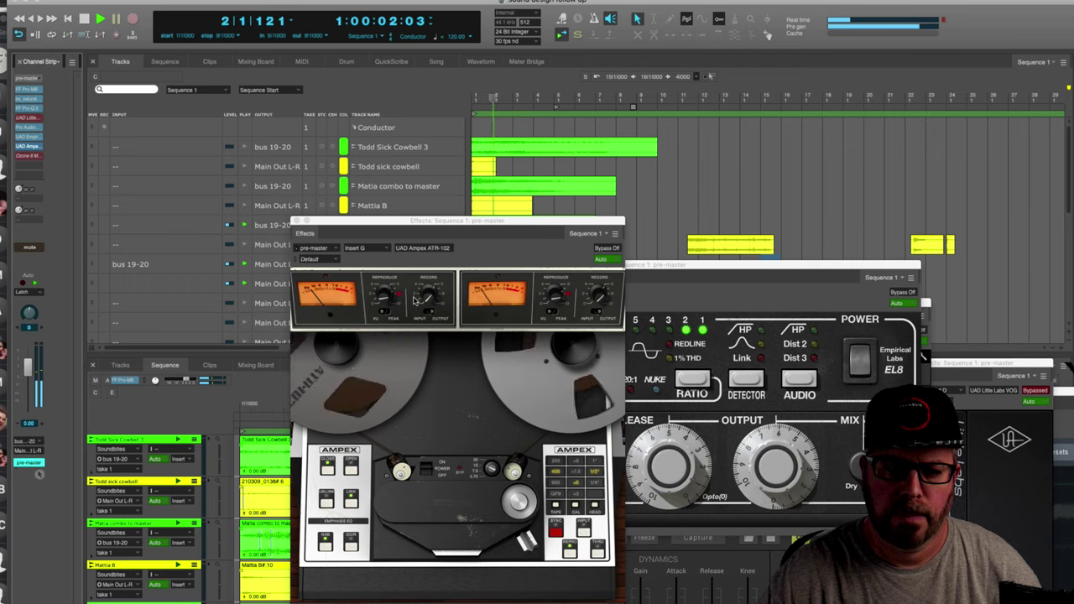
pyautogui.press('space')
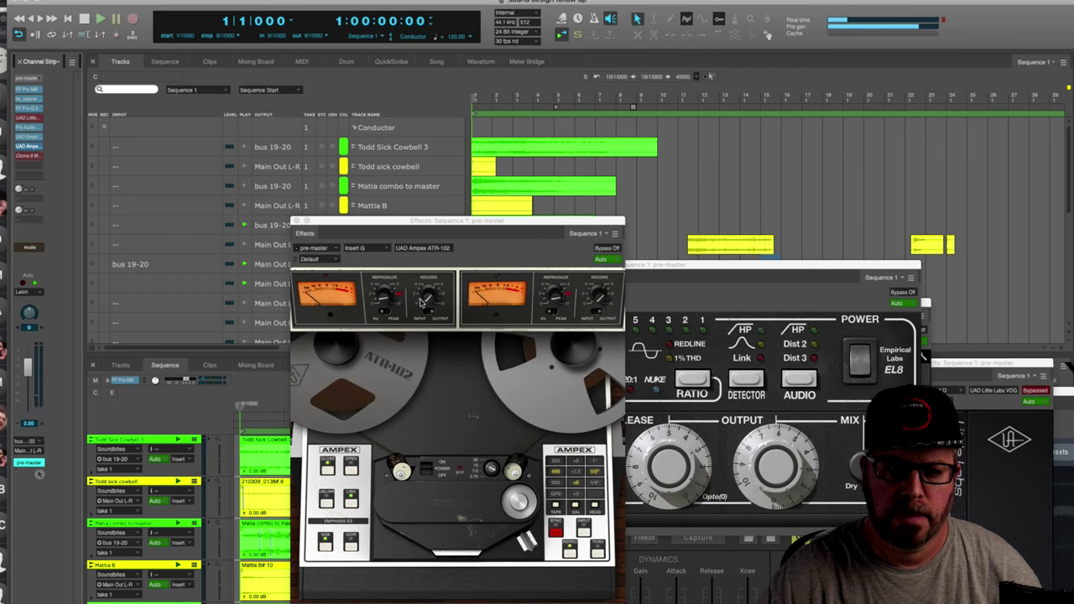
pyautogui.press('space')
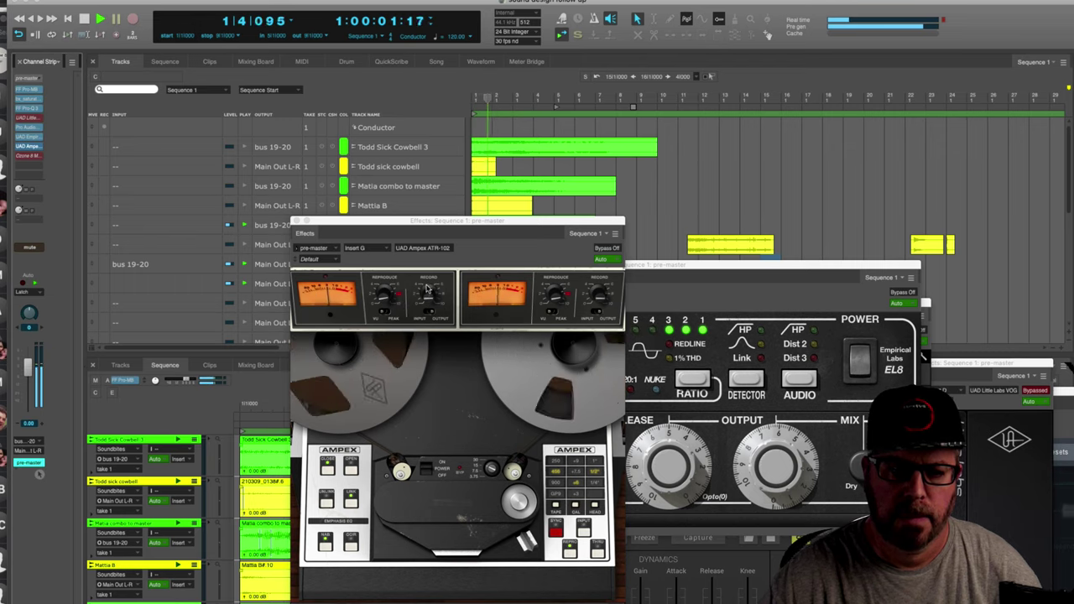
pyautogui.press('space')
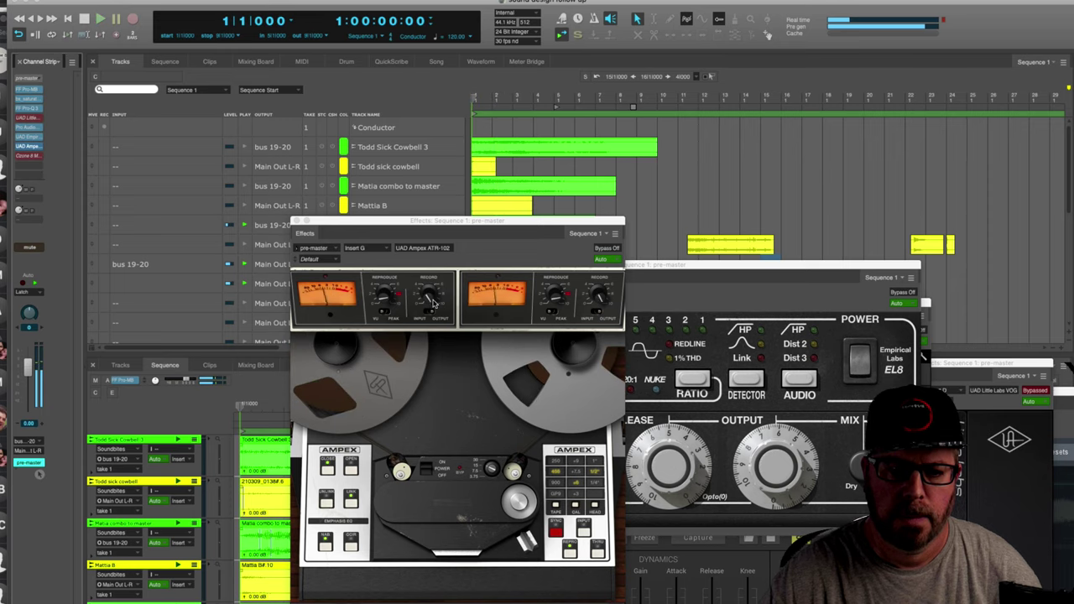
pyautogui.press('space')
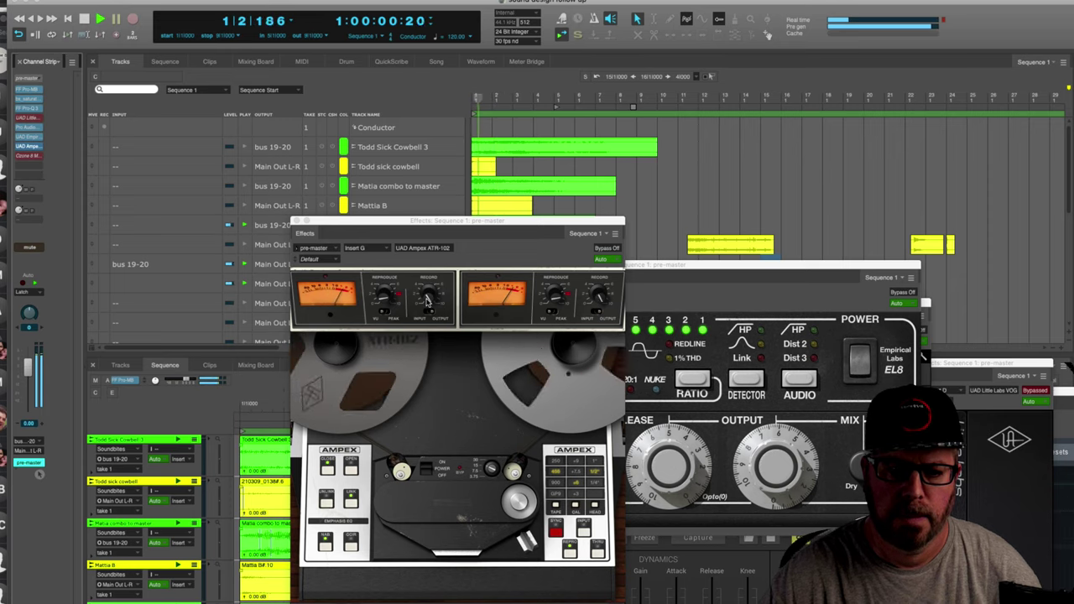
pyautogui.press('space')
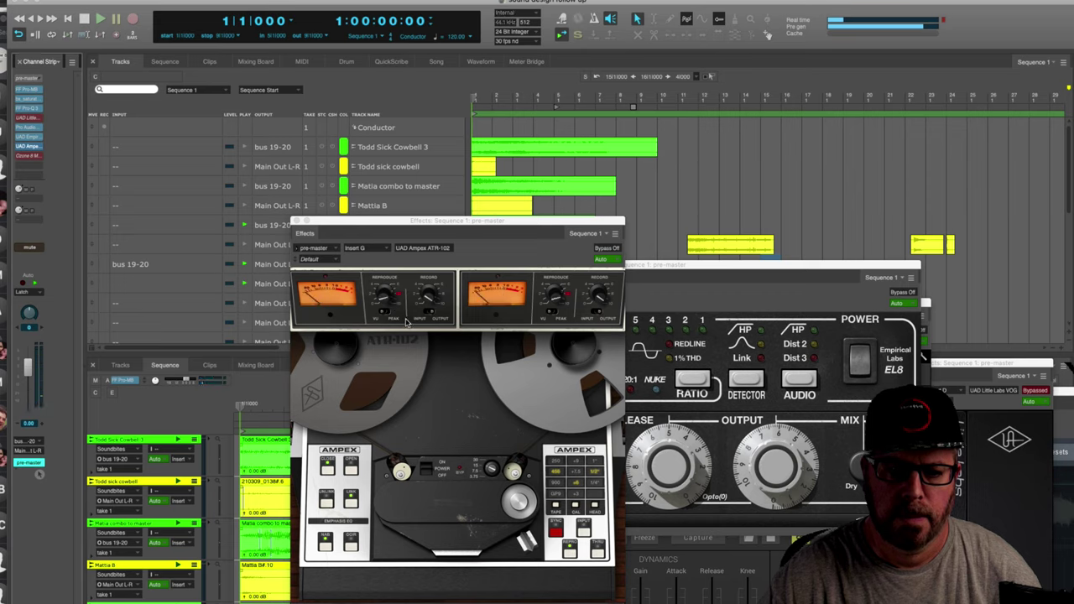
pyautogui.press('space')
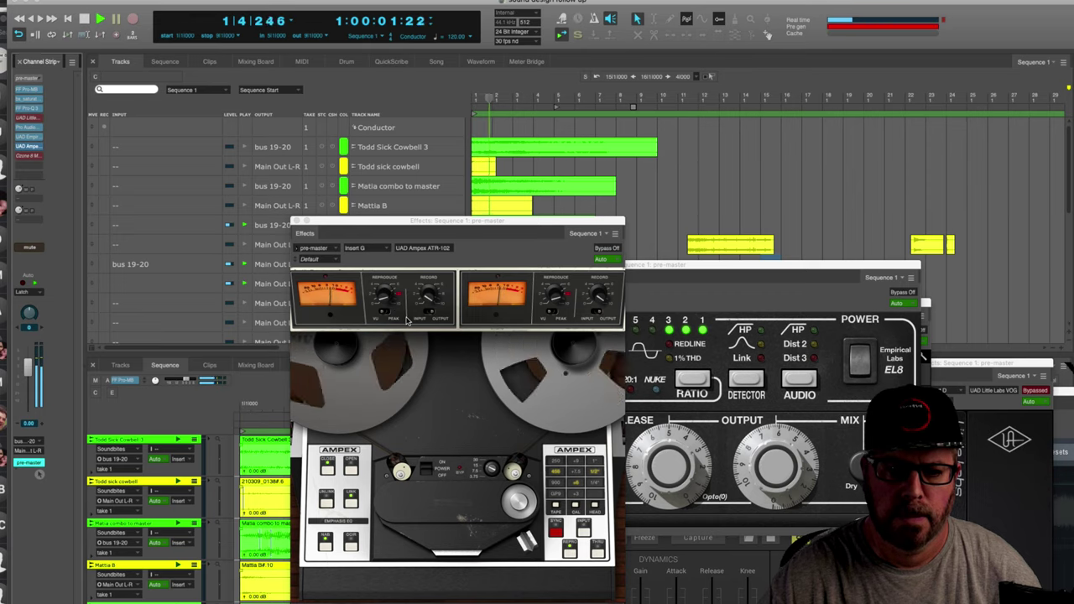
pyautogui.press('space')
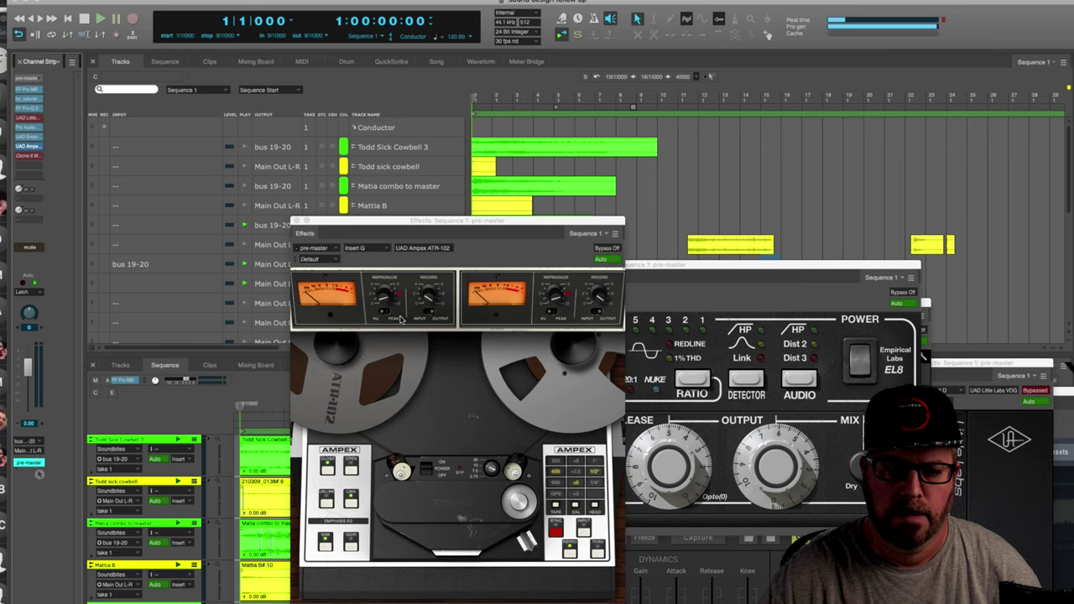
pyautogui.press('space')
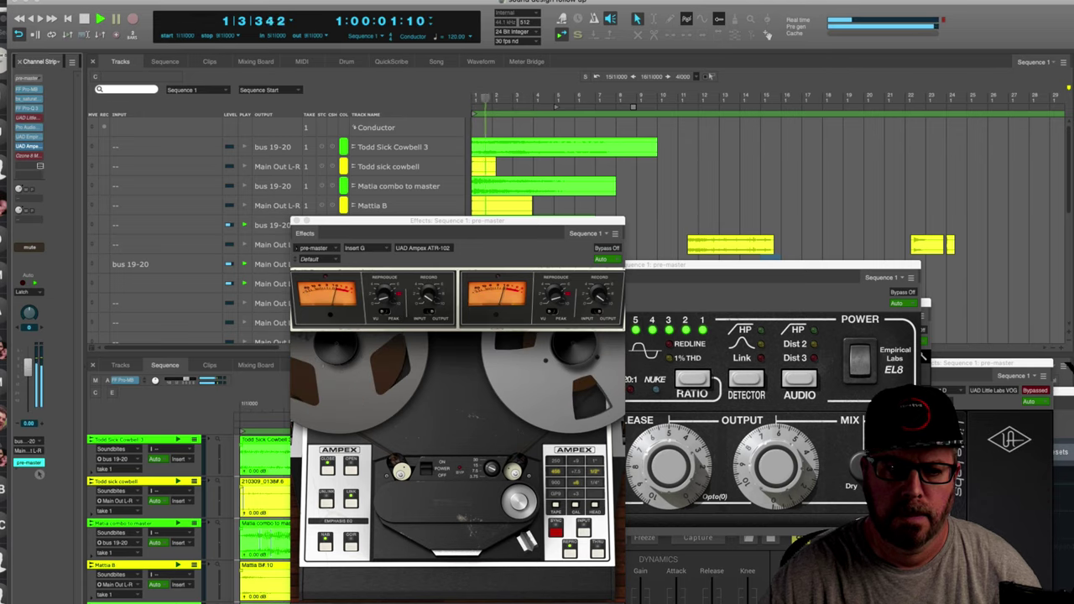
pyautogui.press('space')
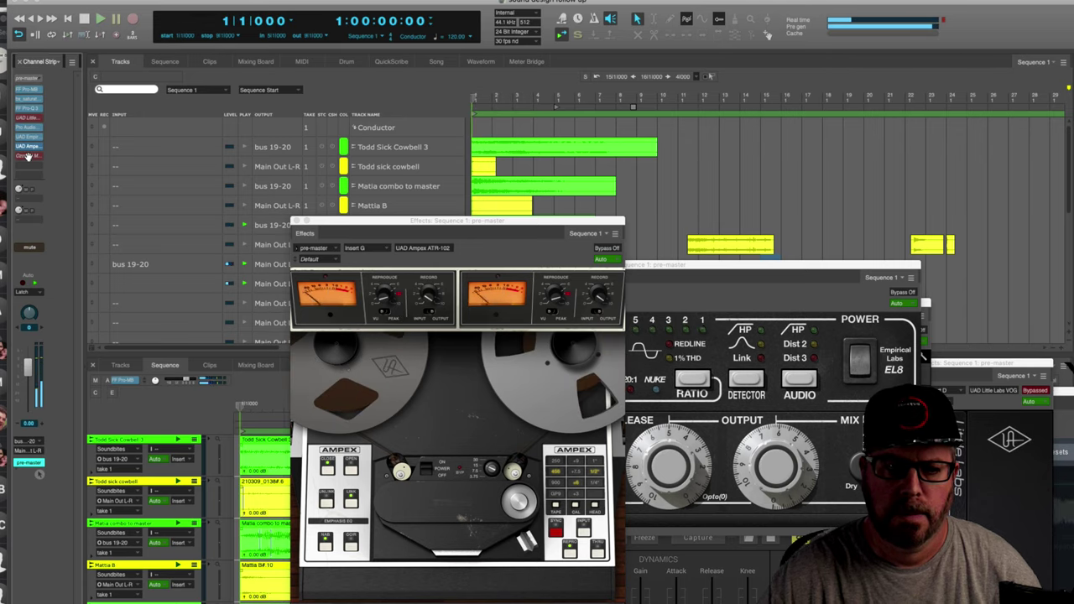
# Enable Ozone 8 Maximizer in insert H, audition Les Transformeer 6 Braaaam through it and close the plug-in windows.
pyautogui.click(28, 156)
pyautogui.moveTo(1020, 396); pyautogui.dragTo(740, 259)
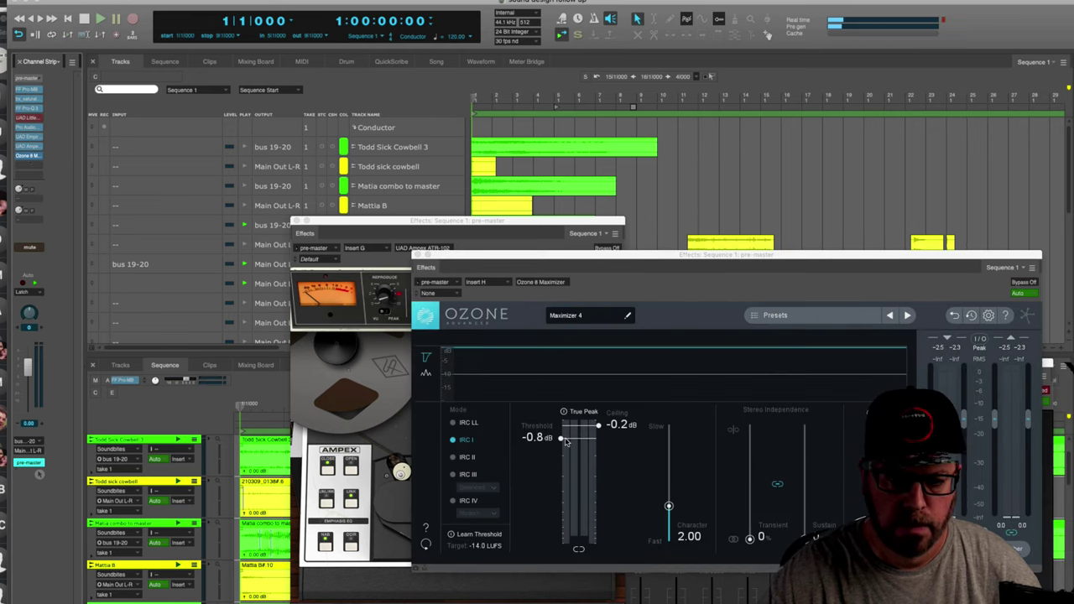
pyautogui.press('space')
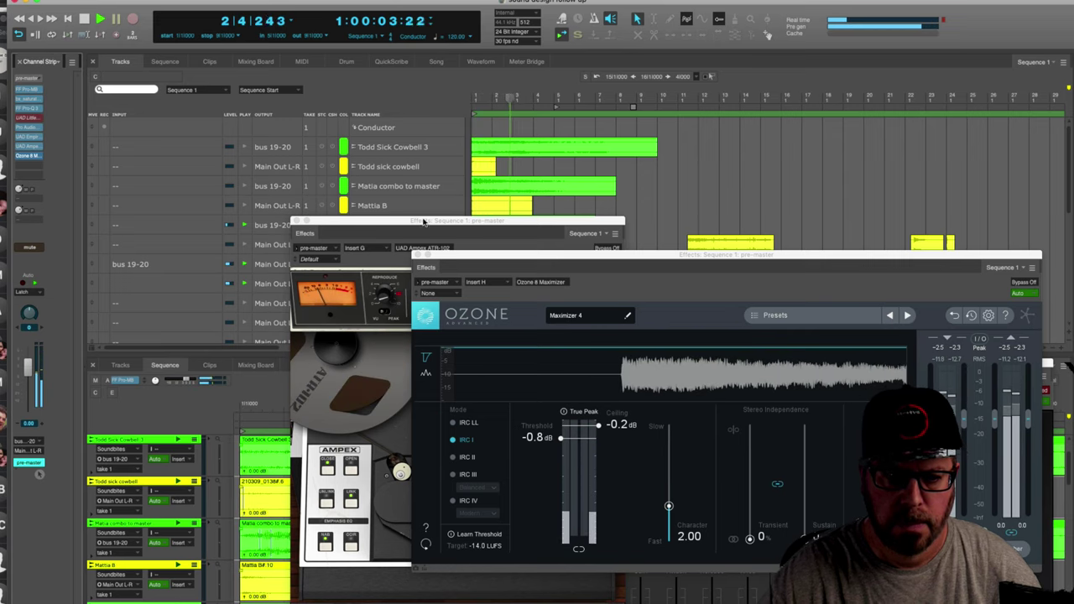
pyautogui.click(330, 231)
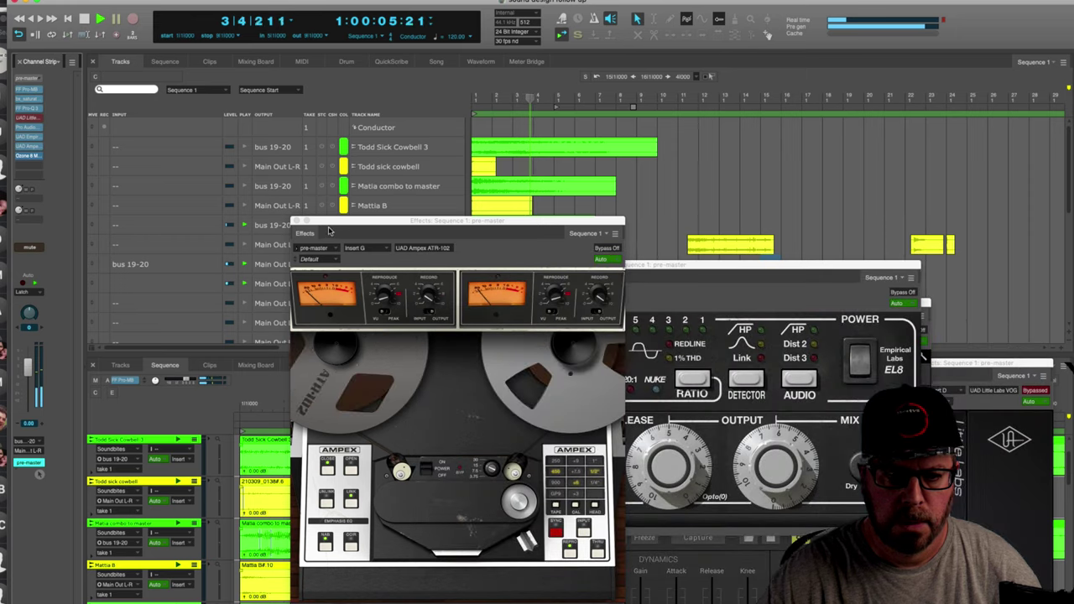
pyautogui.press('super+w')
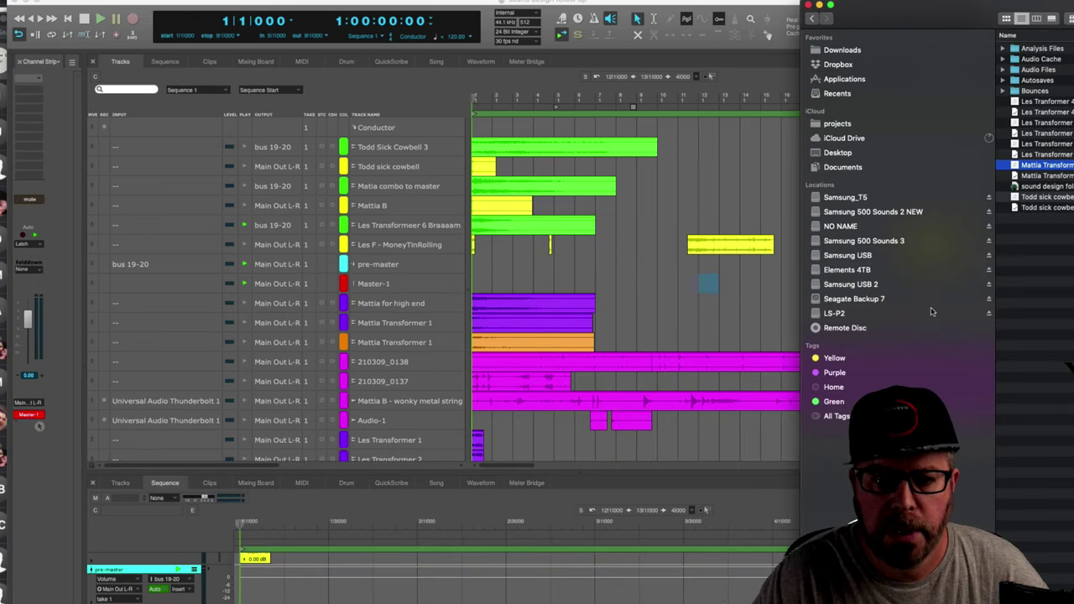
# Preview the TB braam Blue Beast and Basement sound files in Finder and return to the TB SDX categorized folder.
pyautogui.press('space')
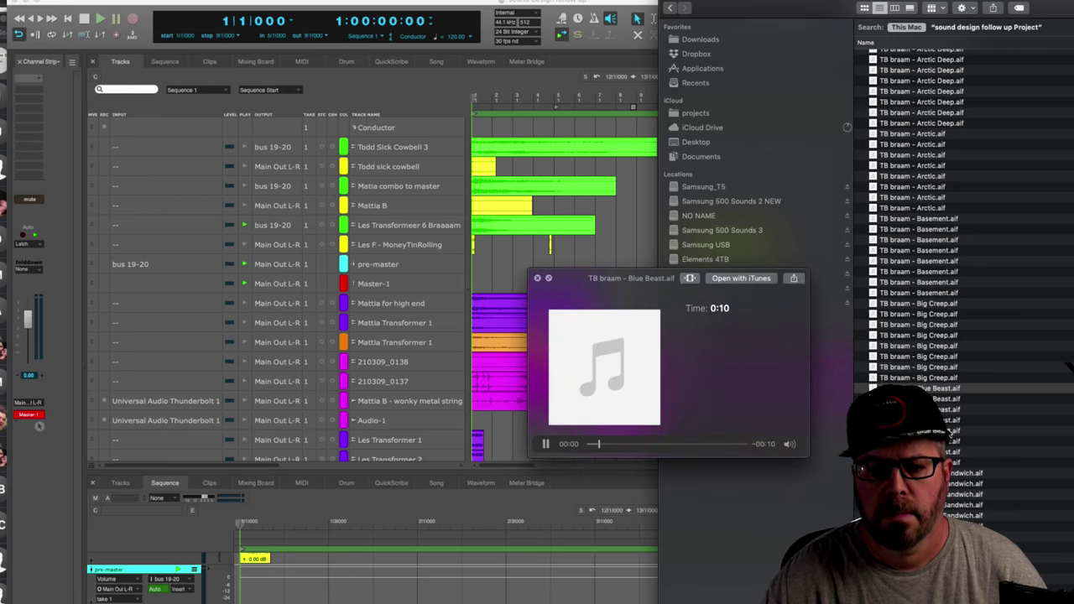
pyautogui.click(949, 431)
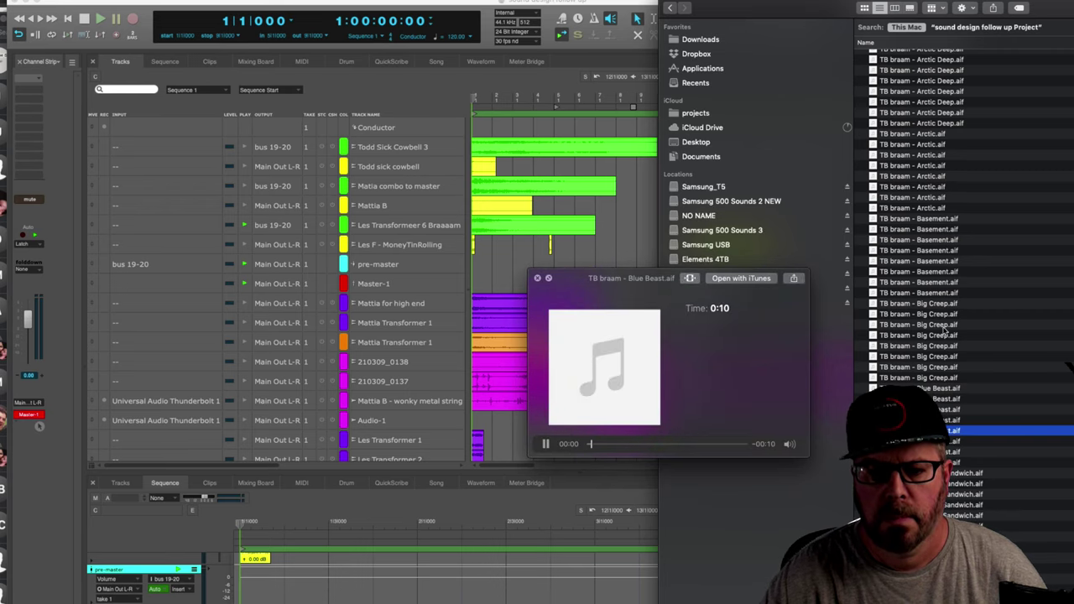
pyautogui.click(946, 272)
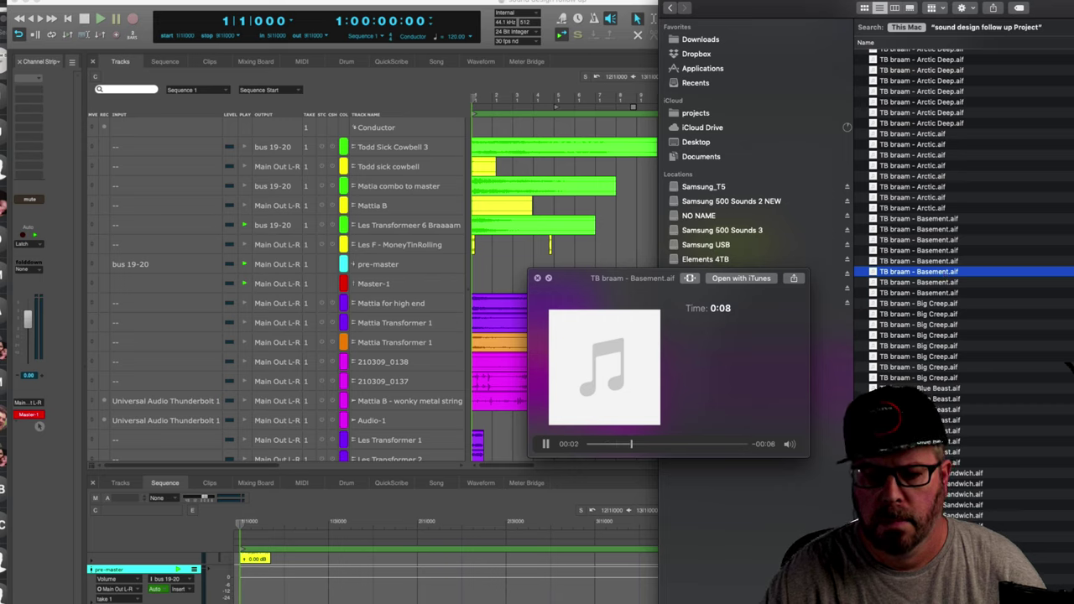
pyautogui.press('super+[')
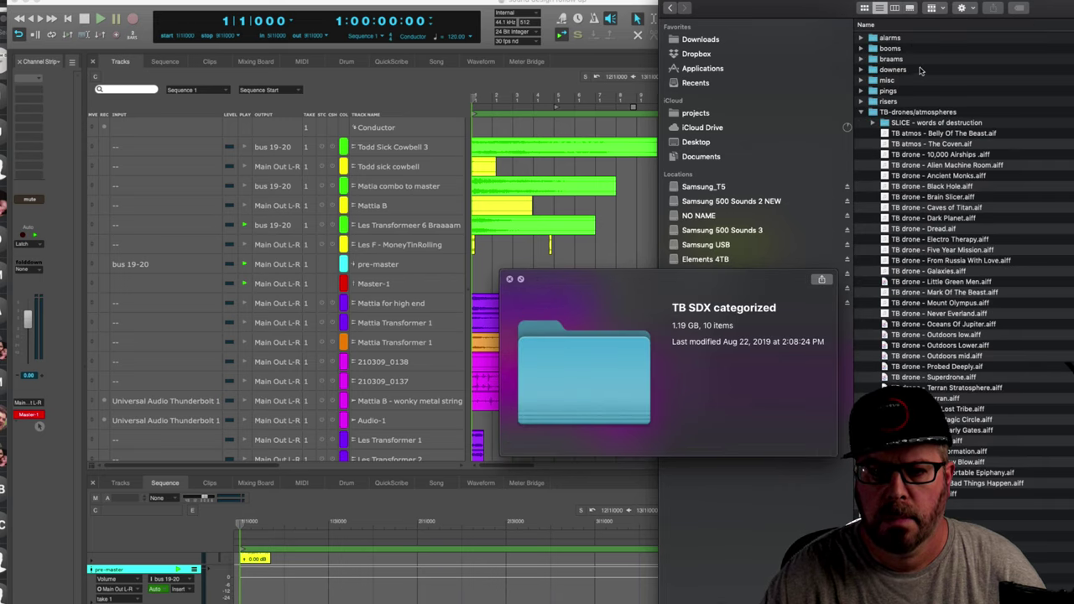
# Open the braams folder, preview the TB braam Gods Amongst Us, Constantinople and Kosovo War files, and switch back to Digital Performer.
pyautogui.doubleClick(875, 62)
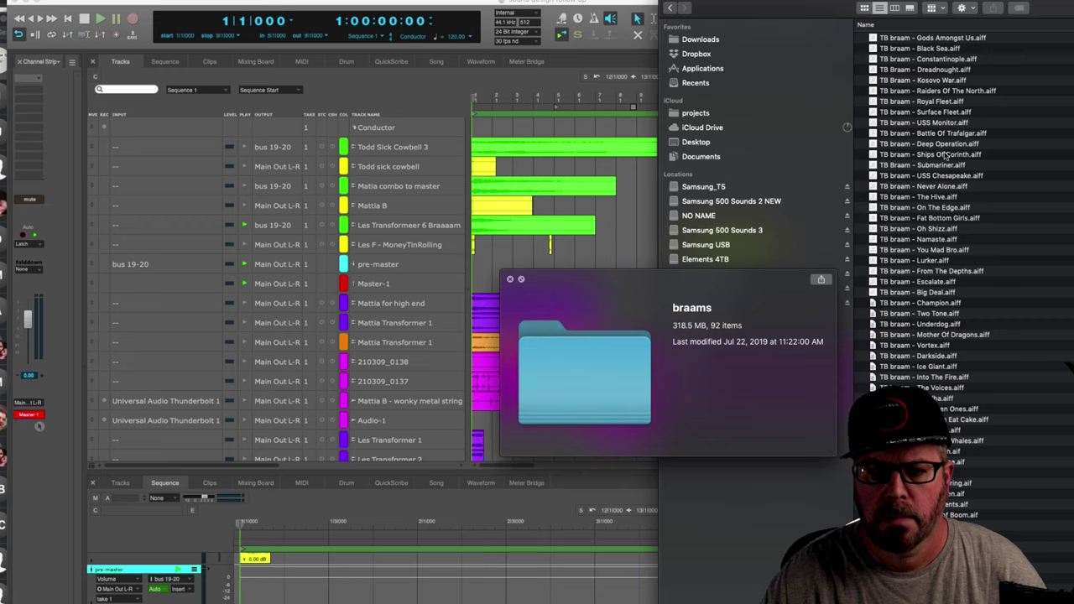
pyautogui.click(944, 155)
pyautogui.click(965, 39)
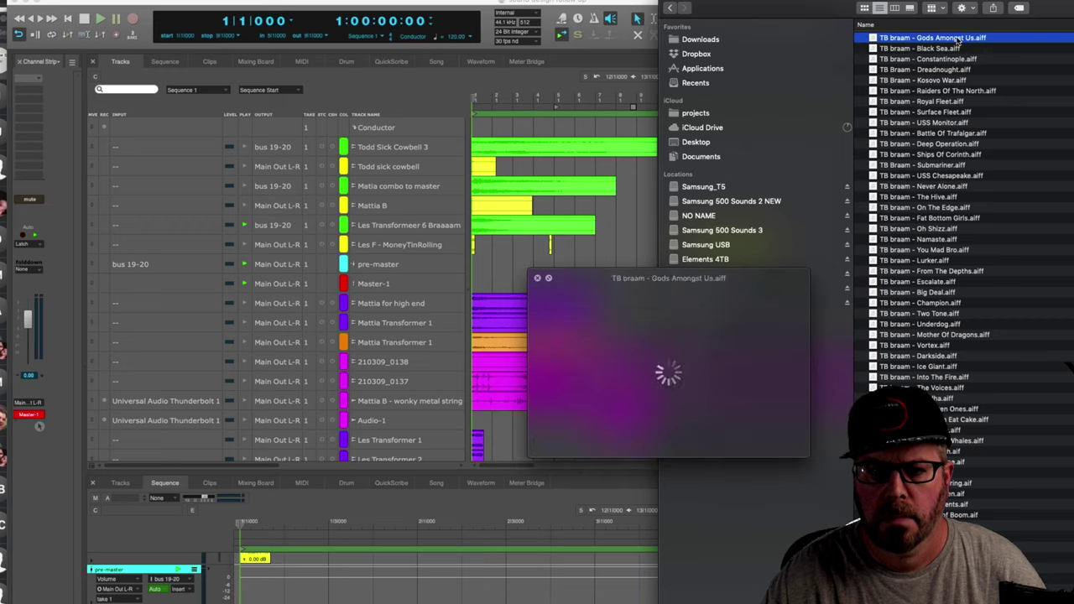
pyautogui.click(975, 59)
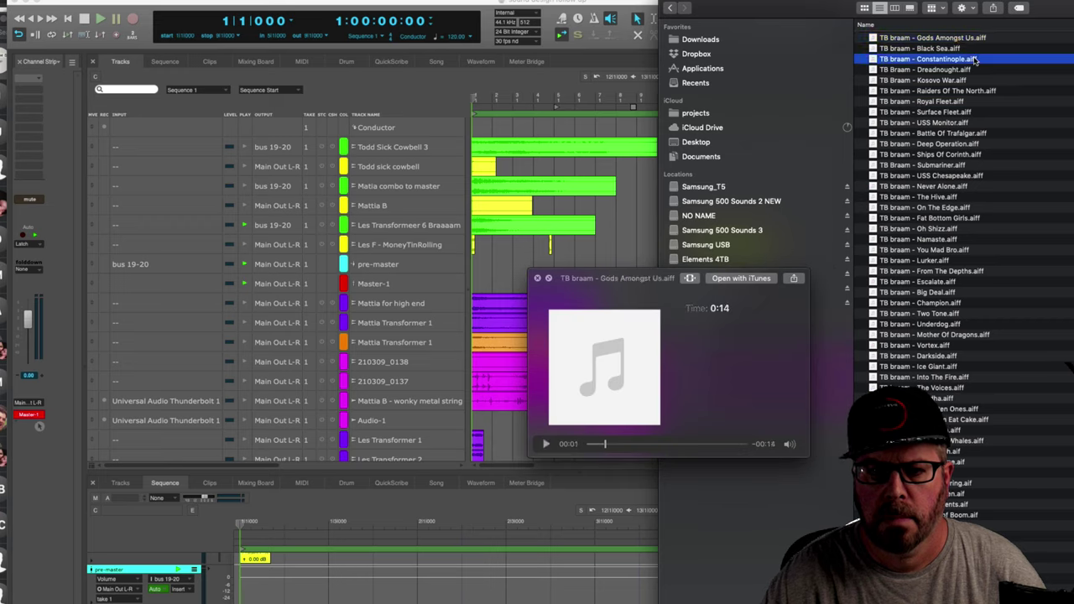
pyautogui.click(968, 80)
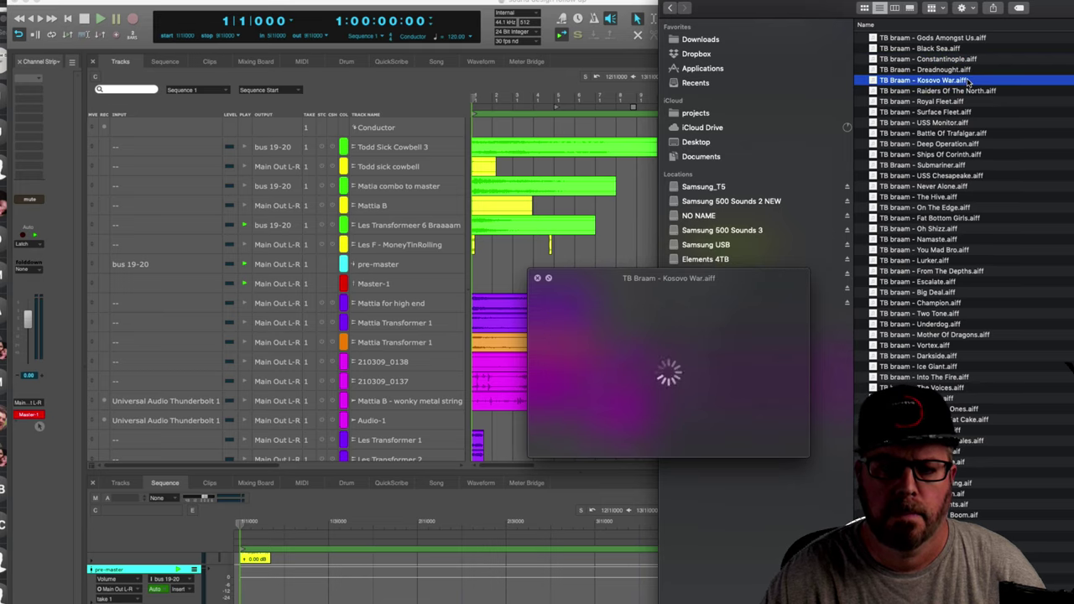
pyautogui.click(457, 16)
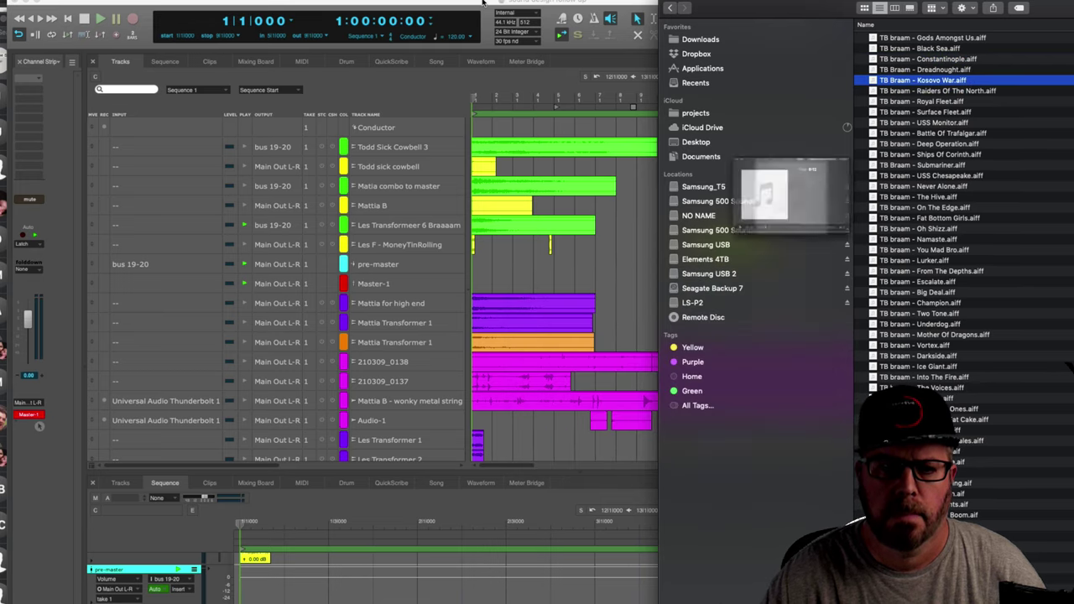
# Audition Les Transformeer 6 Braaaam, the combo to master track and Sick Cowbell 3 individually through the pre-master from the sequence start.
pyautogui.press('space')
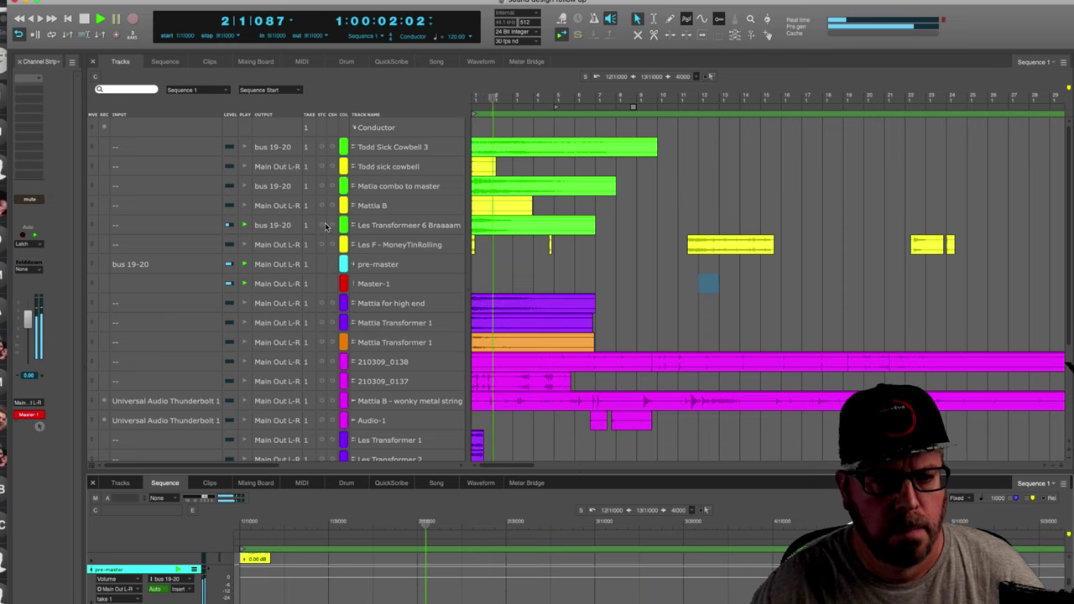
pyautogui.press('space')
pyautogui.click(245, 226)
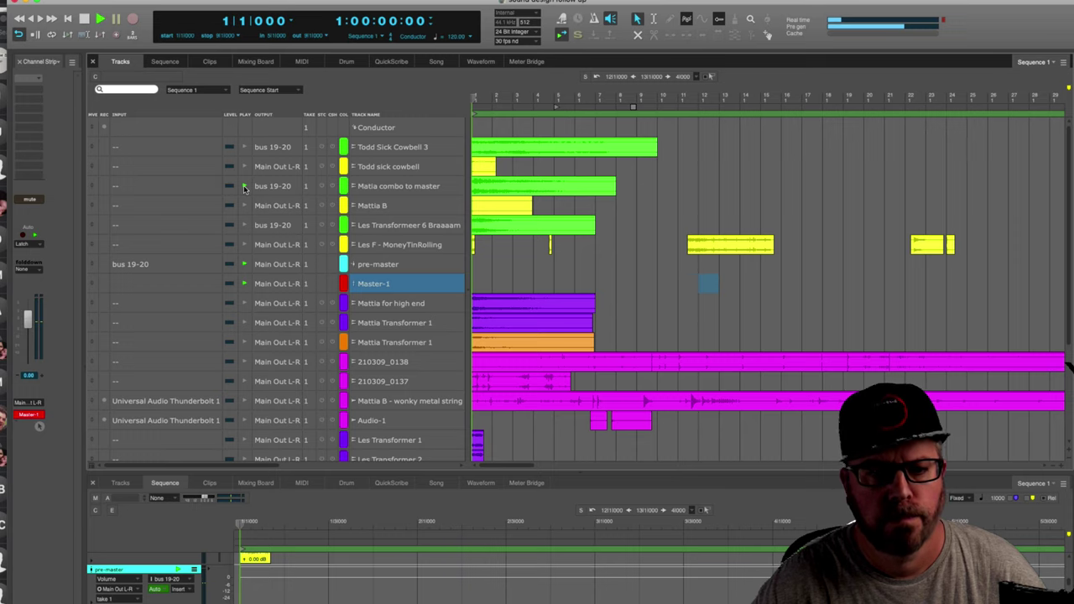
pyautogui.press('space')
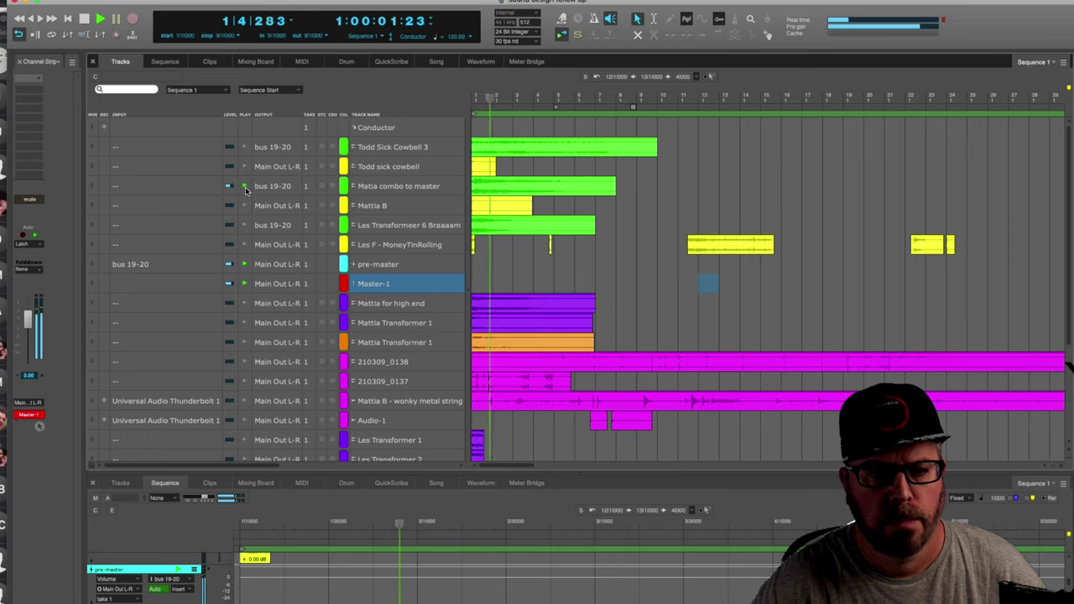
pyautogui.press('space')
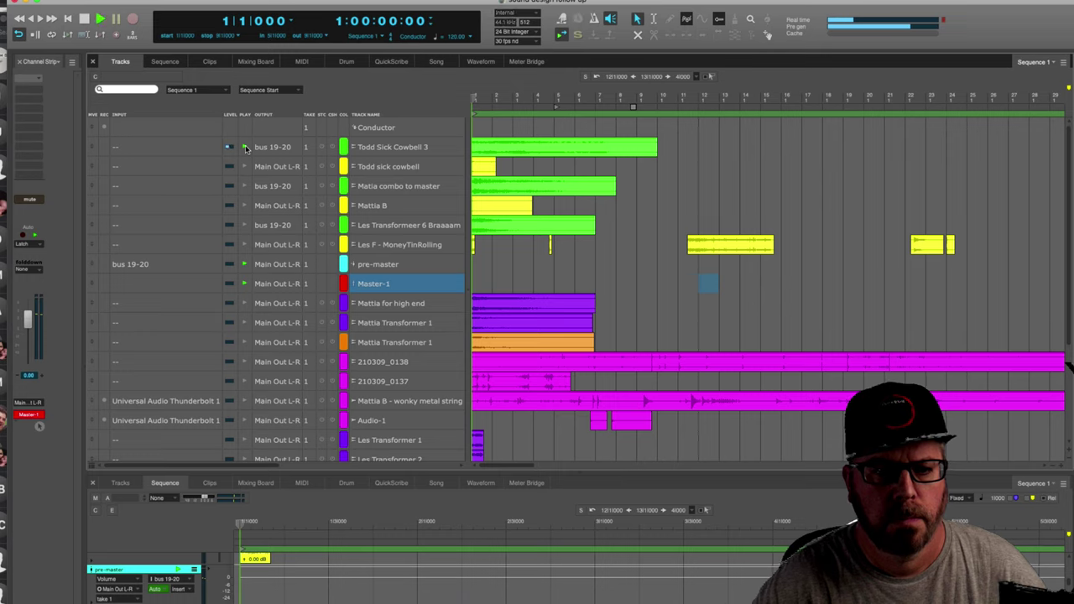
pyautogui.press('space')
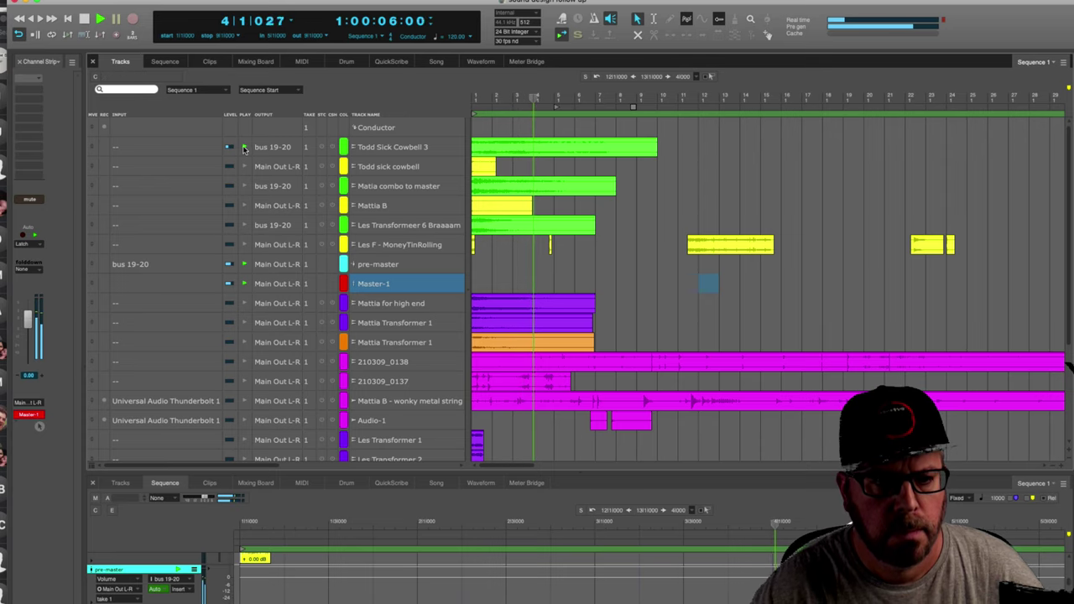
pyautogui.press('space')
# Bounce Les Transformeer 6 Braaaam from Main Out L-R into the sequence as Les The Transformer Braaam mstr and colour the new track green.
pyautogui.click(571, 229)
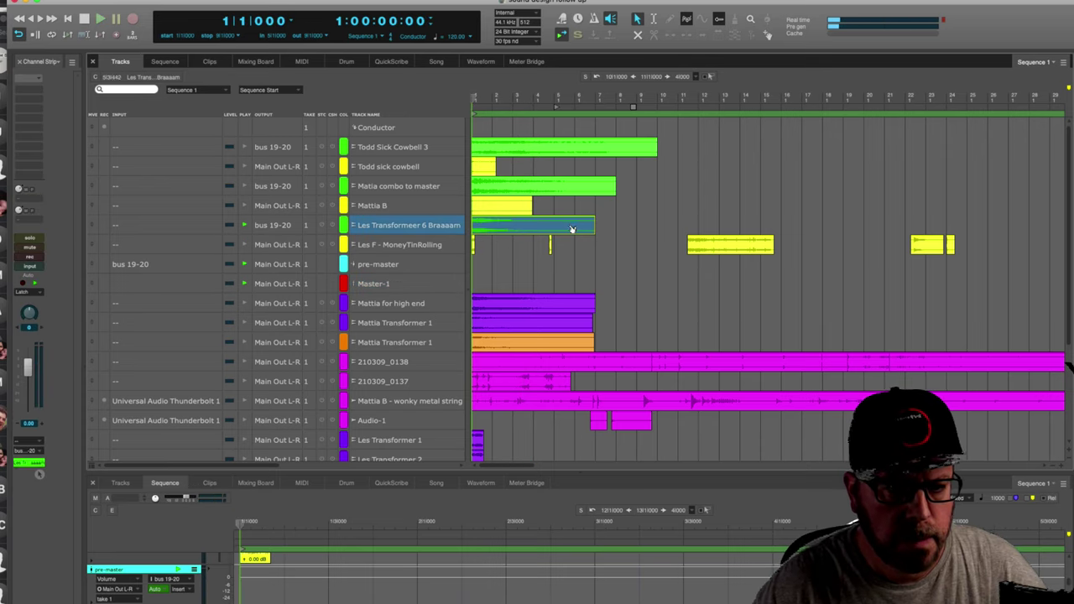
pyautogui.click(63, 0)
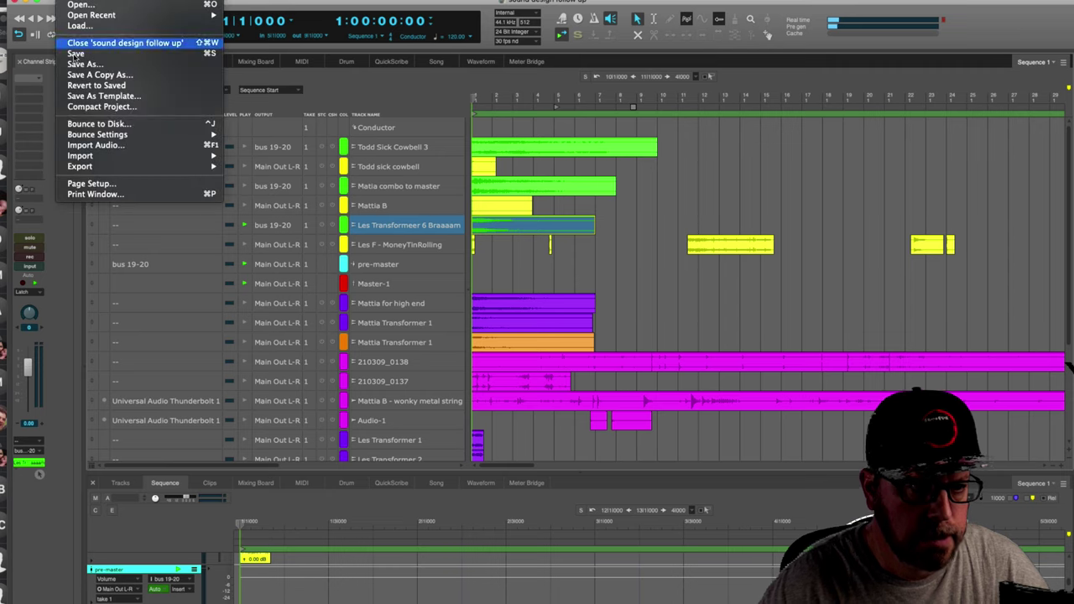
pyautogui.click(85, 126)
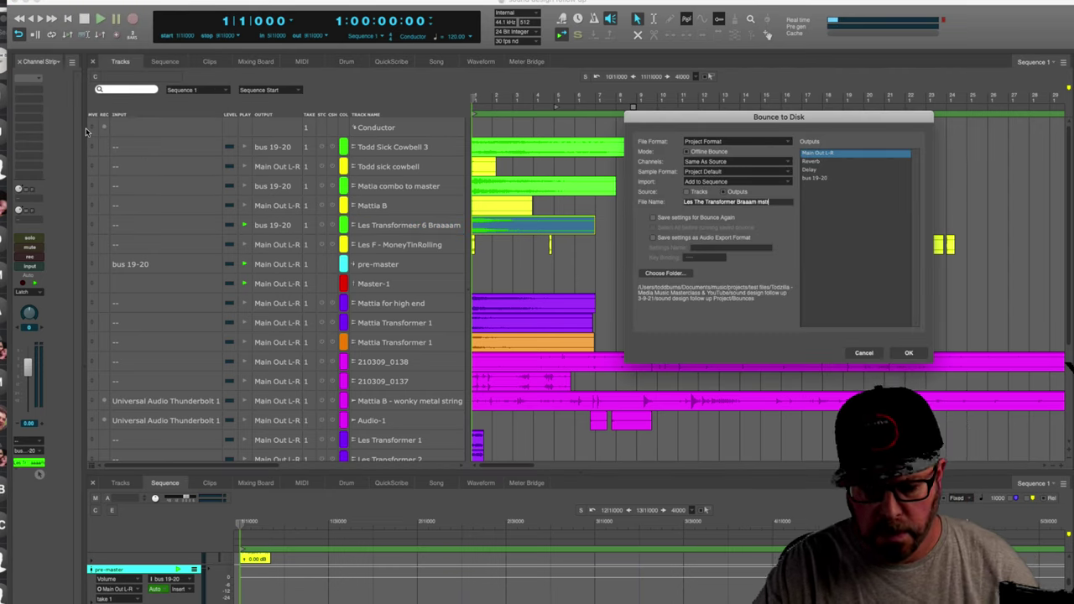
pyautogui.press('Return')
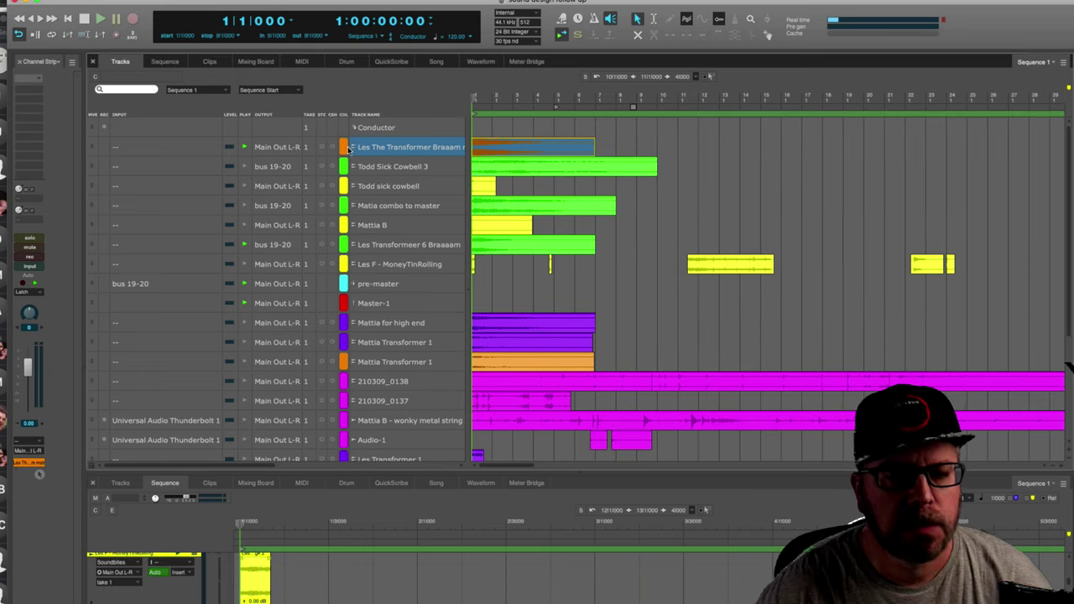
pyautogui.click(345, 147)
pyautogui.click(340, 185)
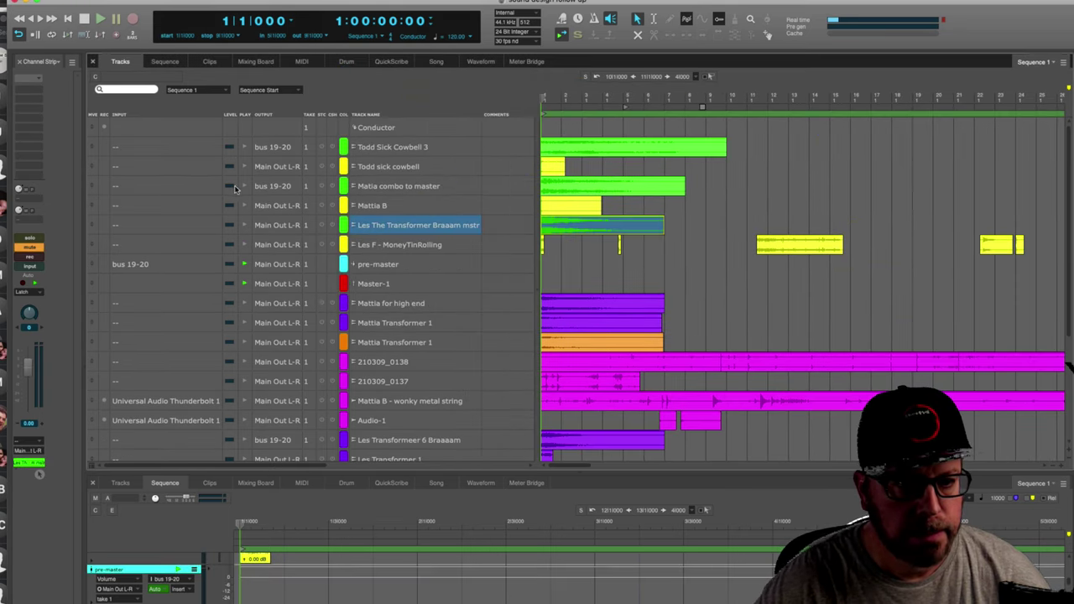
# Play-enable the green combo to master track and correct its title by adding the missing t to the contributor's name.
pyautogui.click(578, 184)
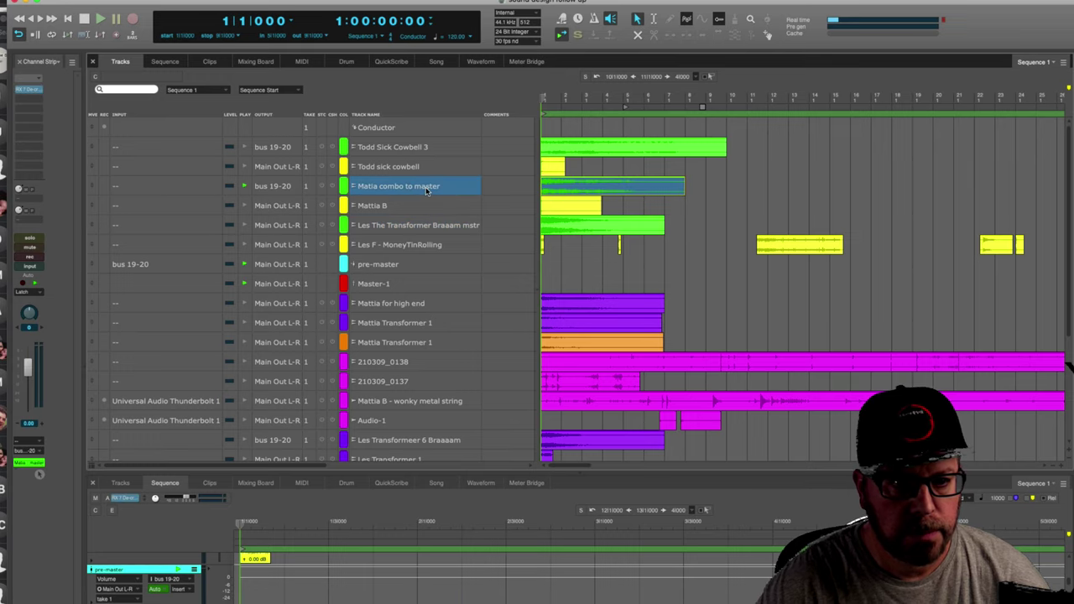
pyautogui.click(427, 191)
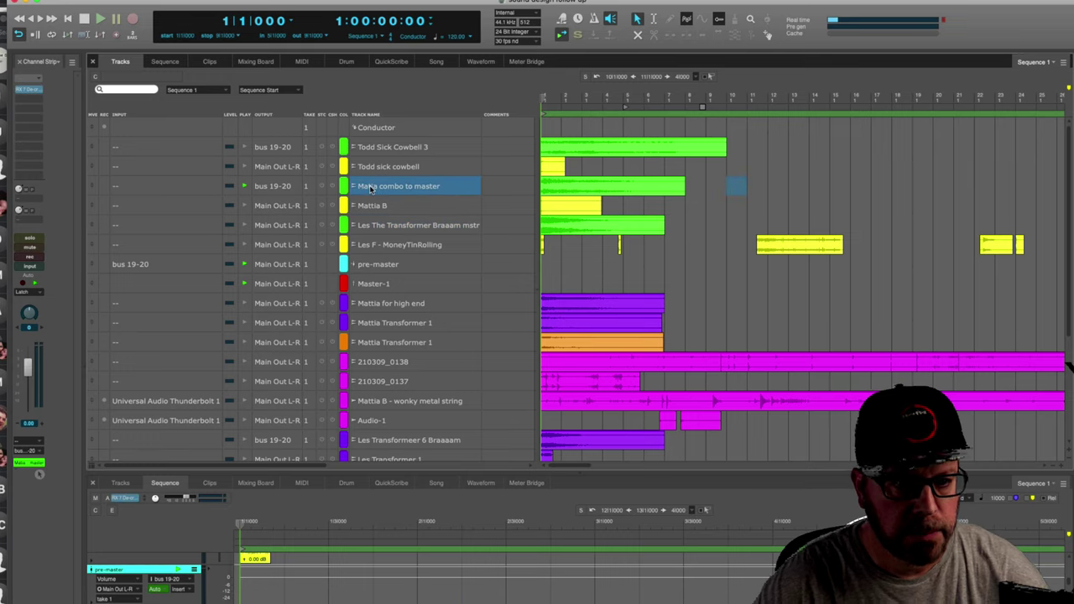
pyautogui.doubleClick(369, 186)
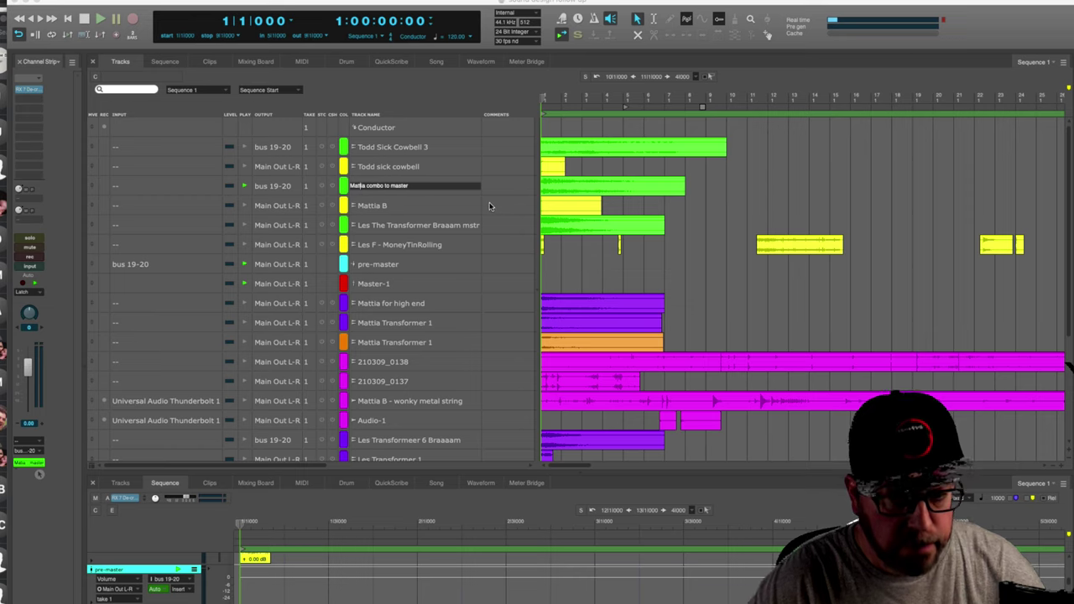
pyautogui.press('Return')
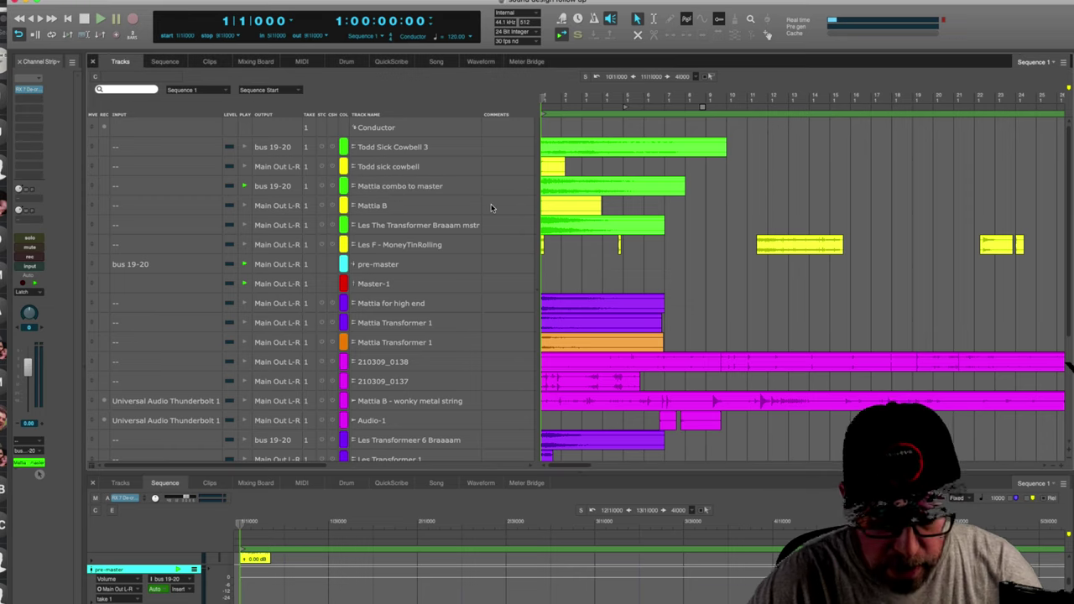
# Audition the combo to master track twice from the sequence start.
pyautogui.click(416, 188)
pyautogui.press('space')
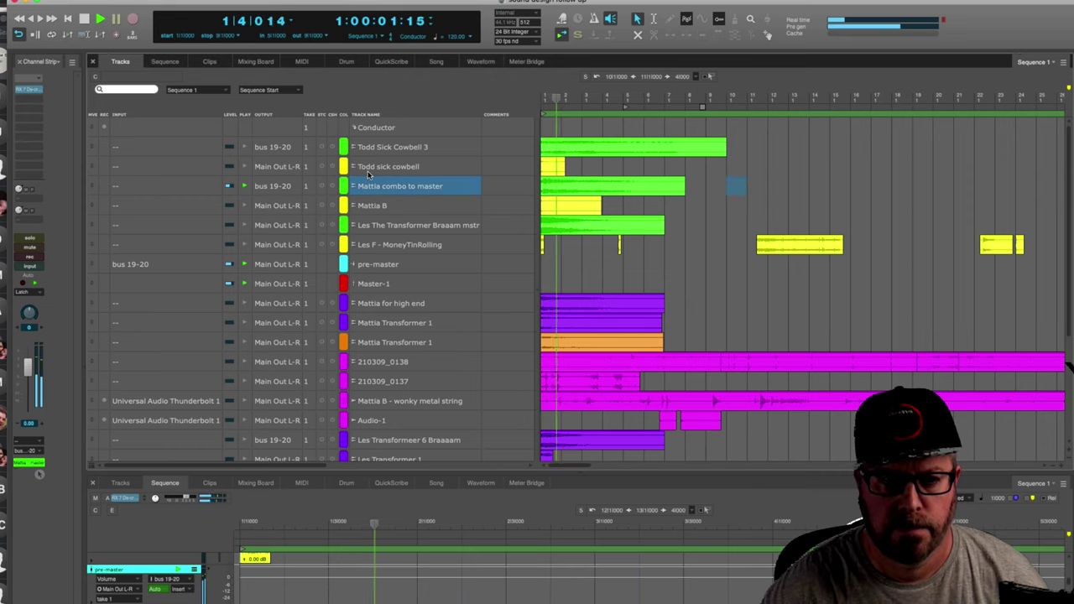
pyautogui.press('space')
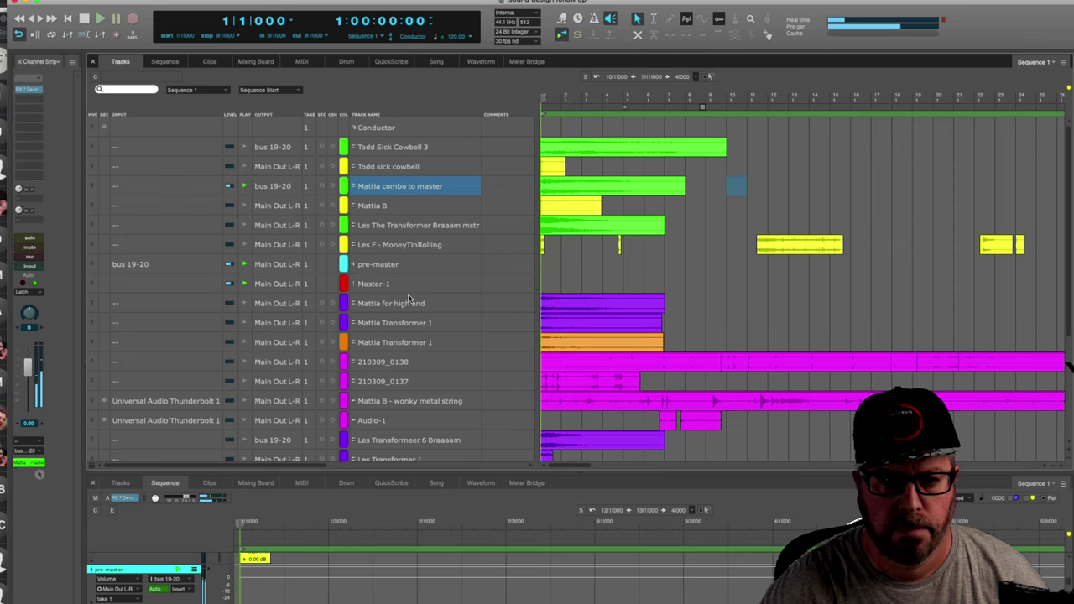
pyautogui.press('space')
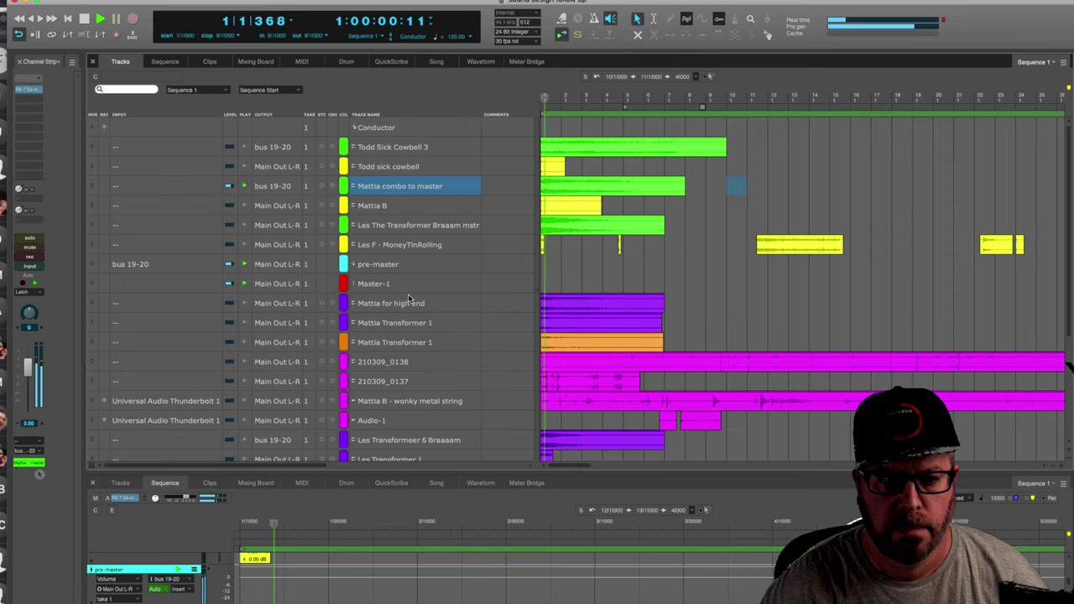
pyautogui.press('space')
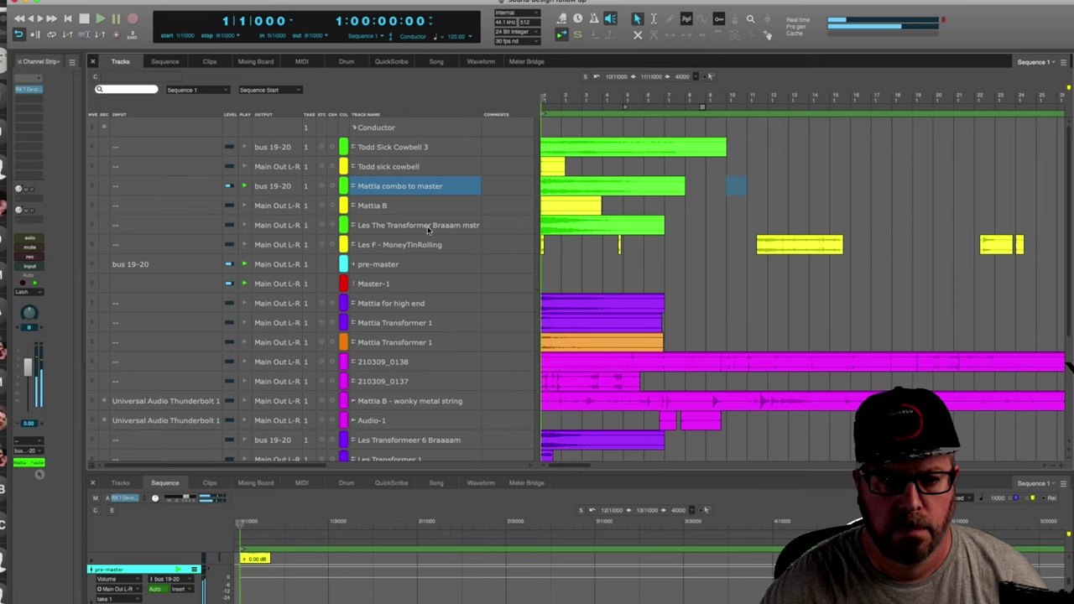
# Solo and audition the bounced Les The Transformer Braaam mstr track for comparison, unsolo it and select the combo to master soundbite.
pyautogui.click(601, 223)
pyautogui.click(29, 238)
pyautogui.press('space')
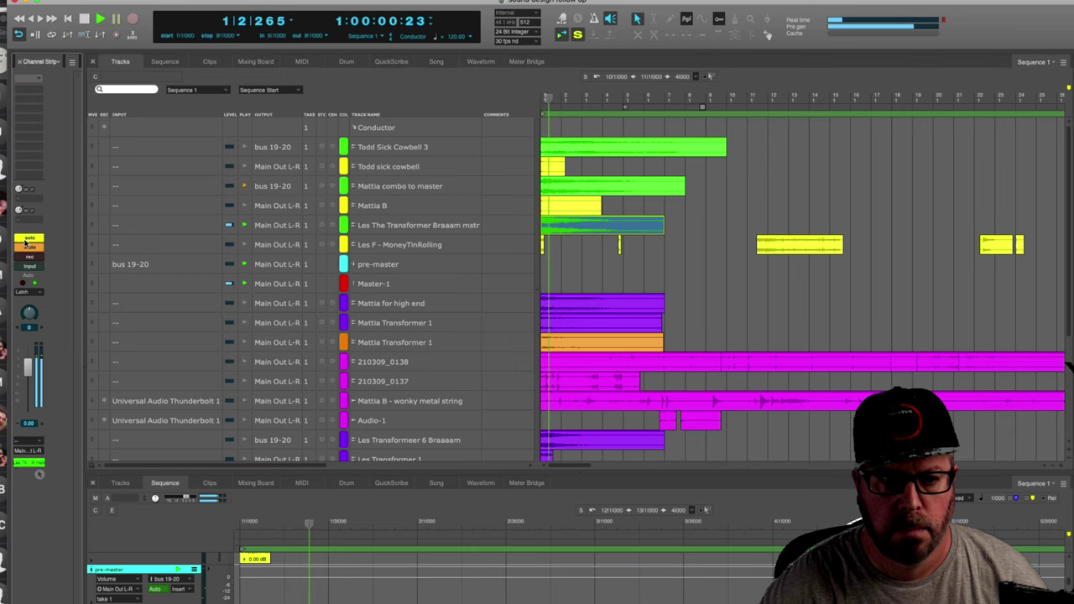
pyautogui.press('space')
pyautogui.click(25, 240)
pyautogui.click(561, 191)
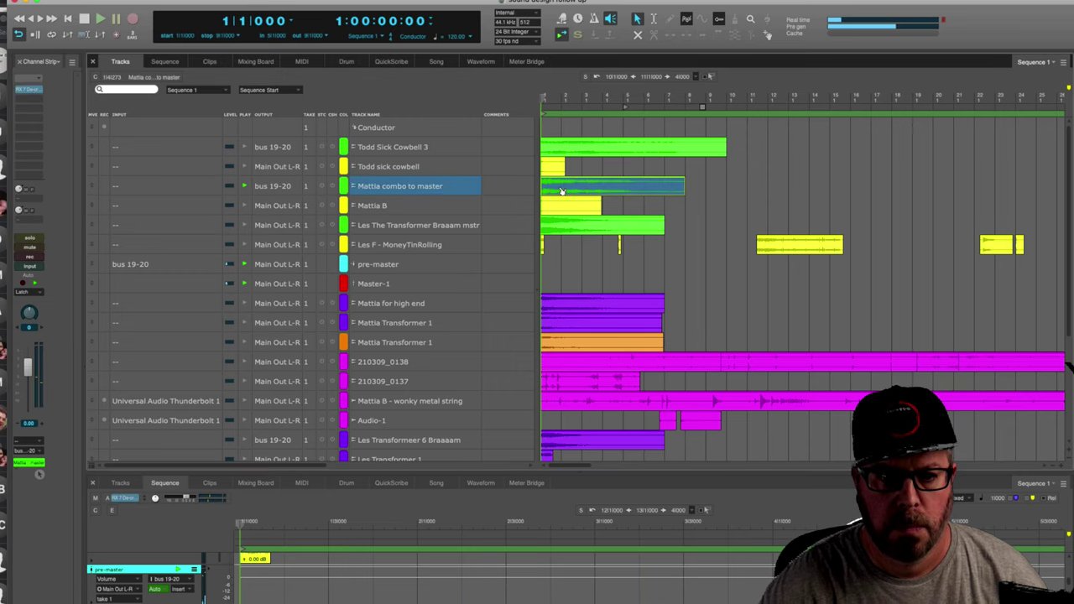
# Play the combo to master track while opening the pre-master's insert plug-ins, including FF Pro-MB and the Ozone 8 Maximizer.
pyautogui.click(405, 269)
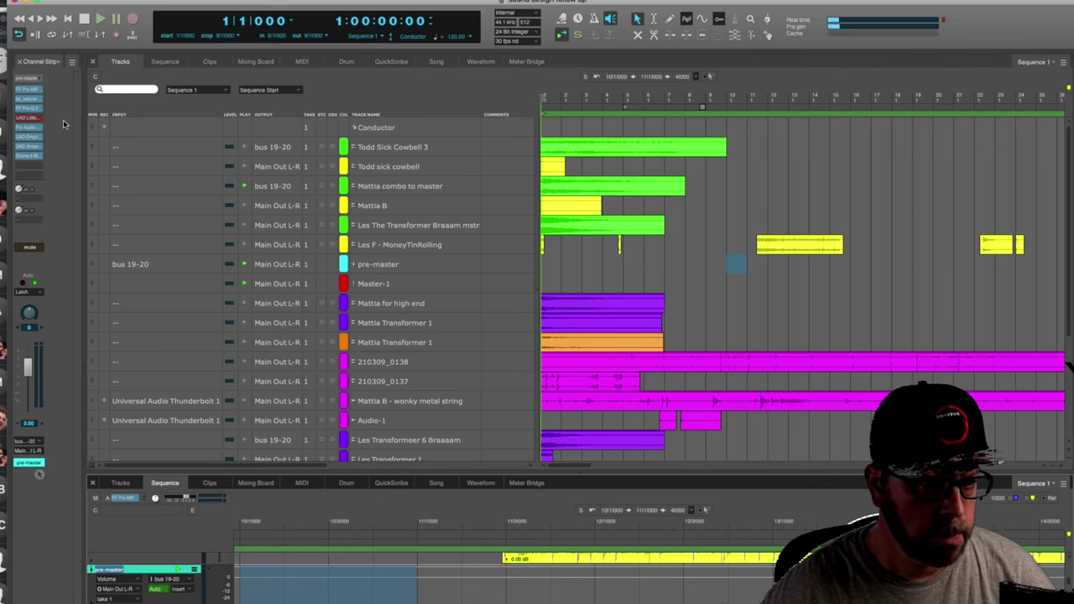
pyautogui.press('space')
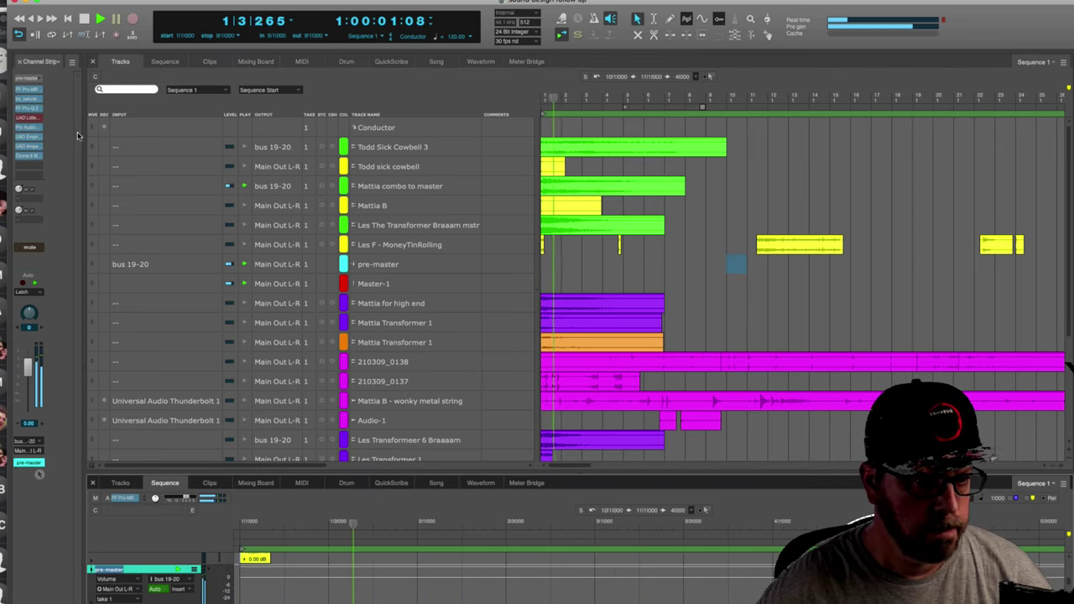
pyautogui.click(30, 89)
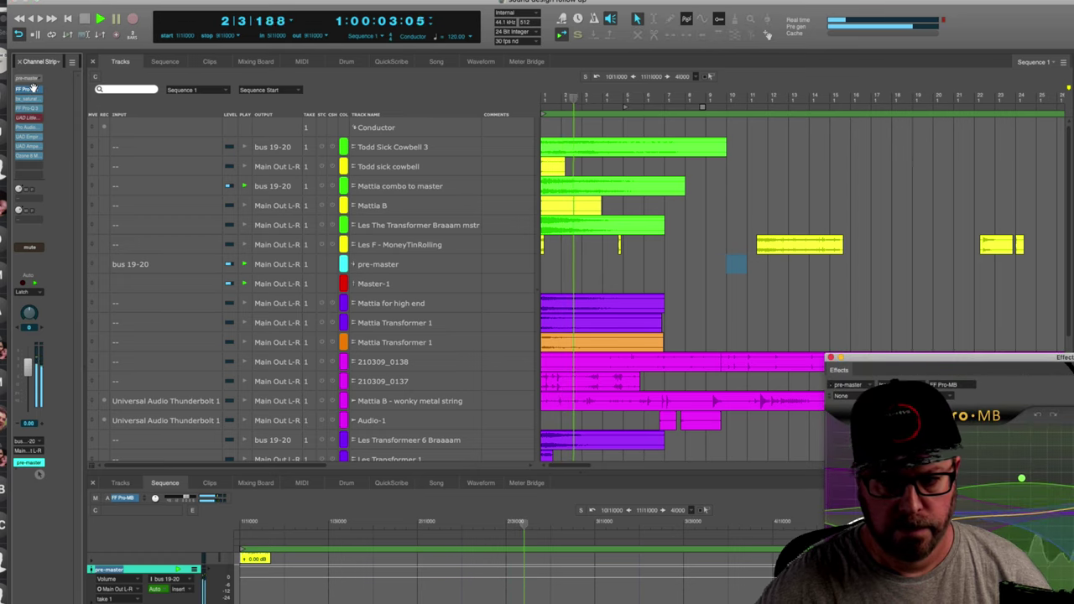
pyautogui.press('space')
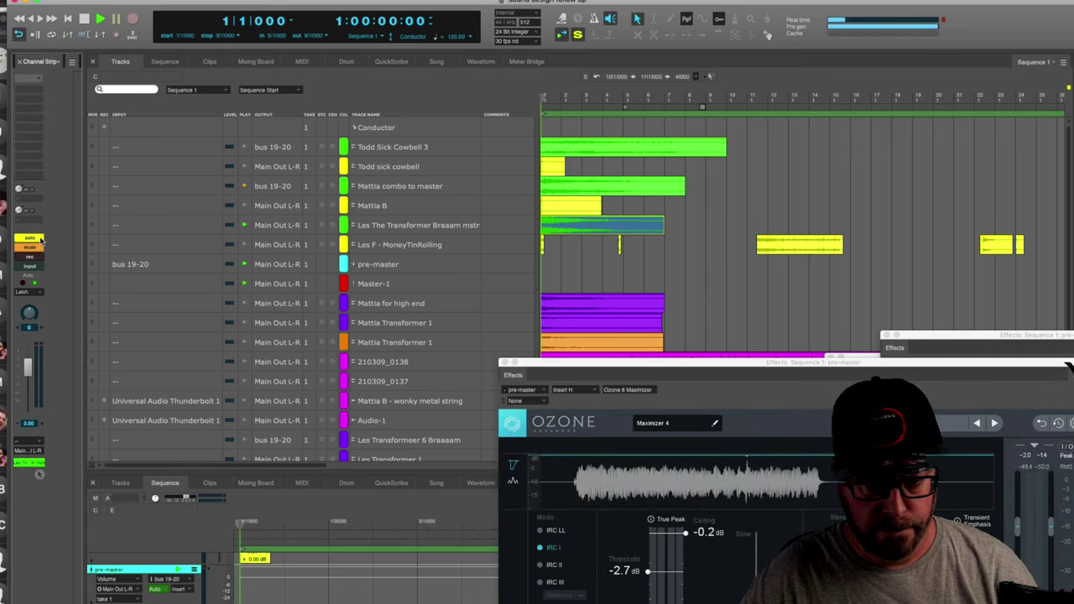
# Replay the soloed Les The Transformer Braaam mstr as a loudness reference and release its solo.
pyautogui.press('space')
pyautogui.press('space')
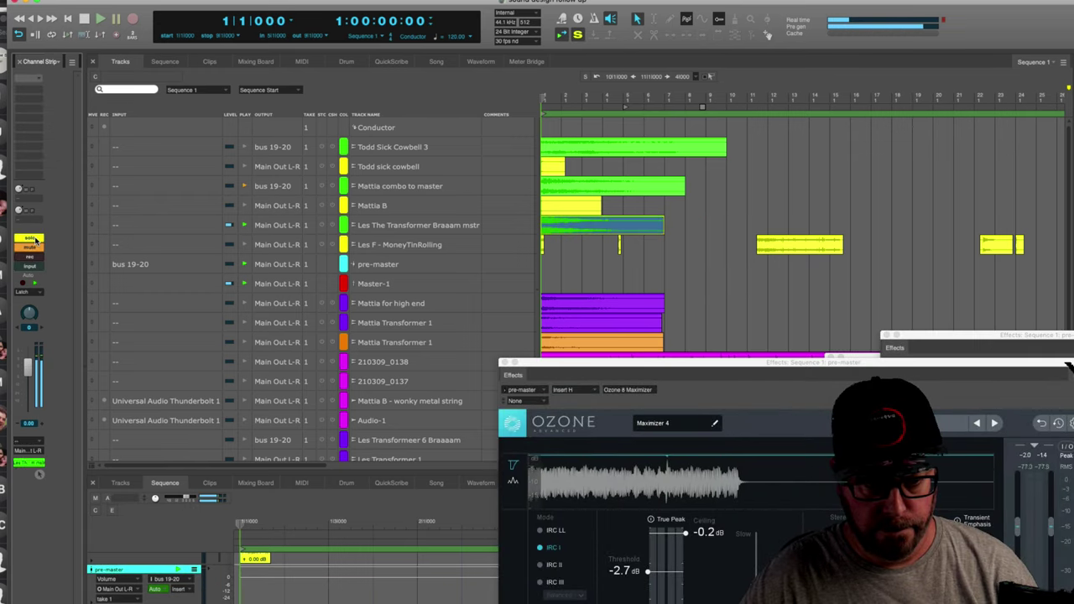
pyautogui.click(35, 241)
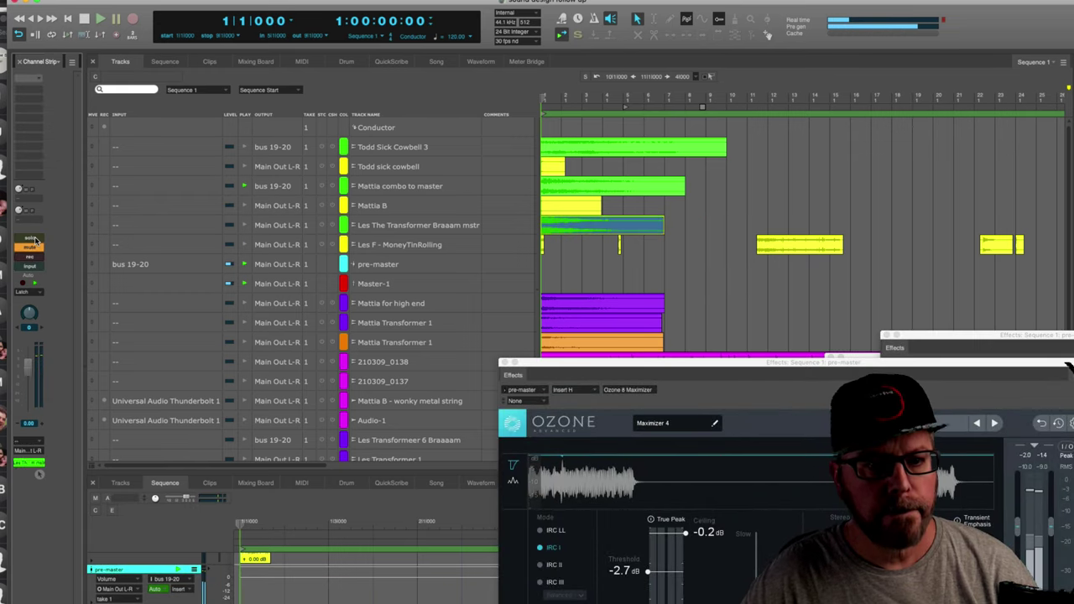
# Replay the combo to master sound while checking its level on Master-1 and in the Ozone 8 Maximizer, and select its soundbite.
pyautogui.press('space')
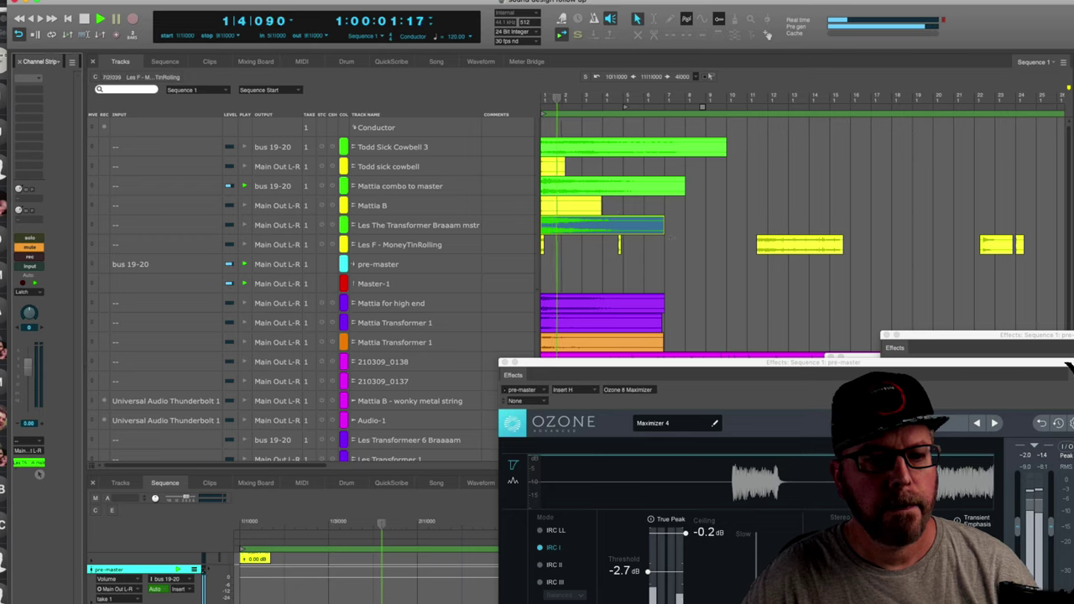
pyautogui.click(384, 285)
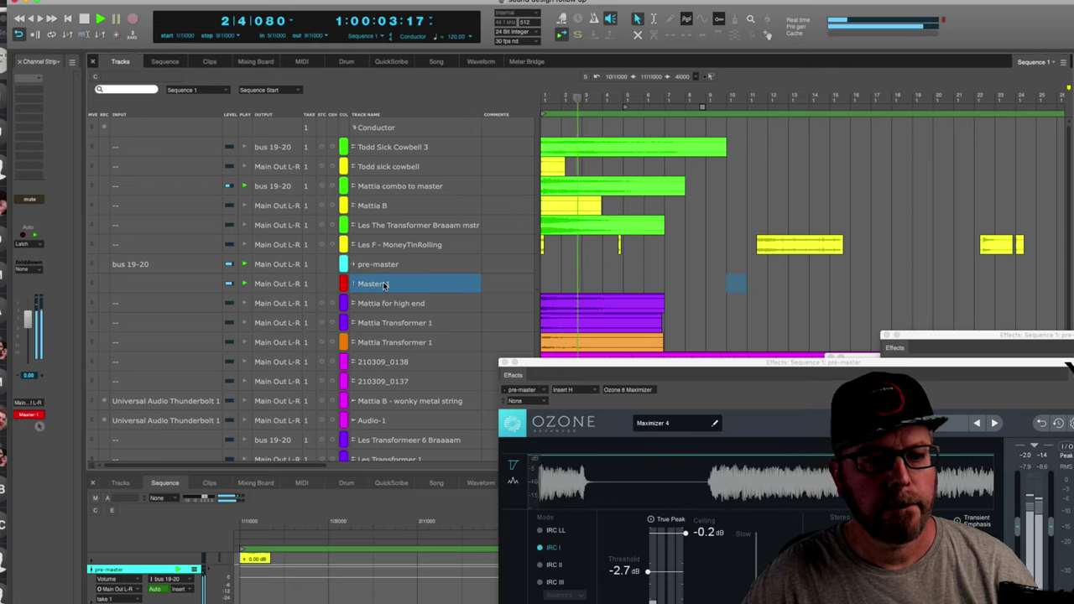
pyautogui.press('space')
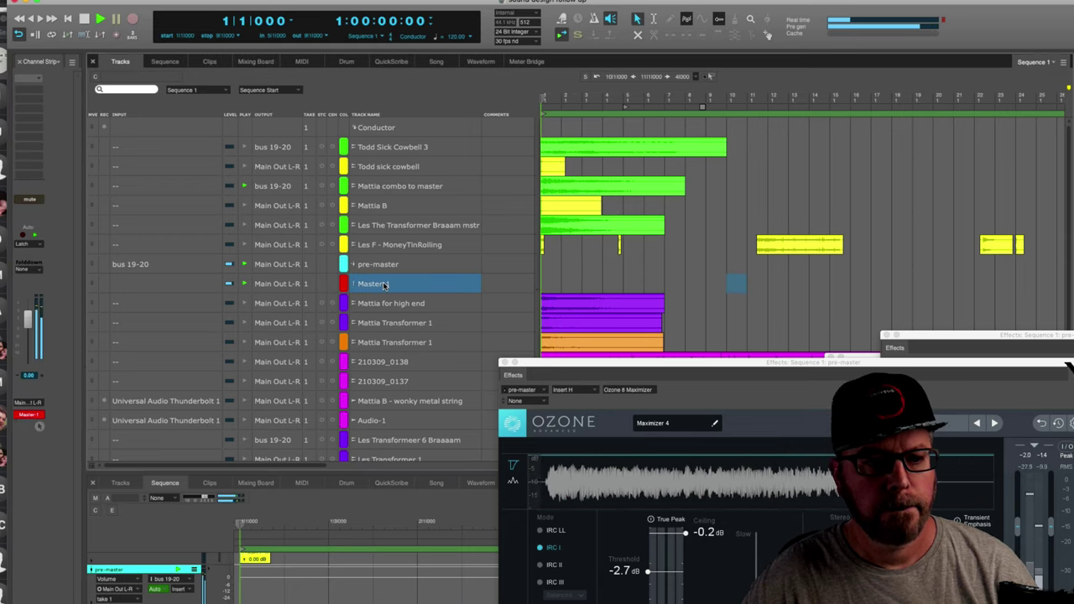
pyautogui.press('space')
pyautogui.press('space')
pyautogui.click(609, 186)
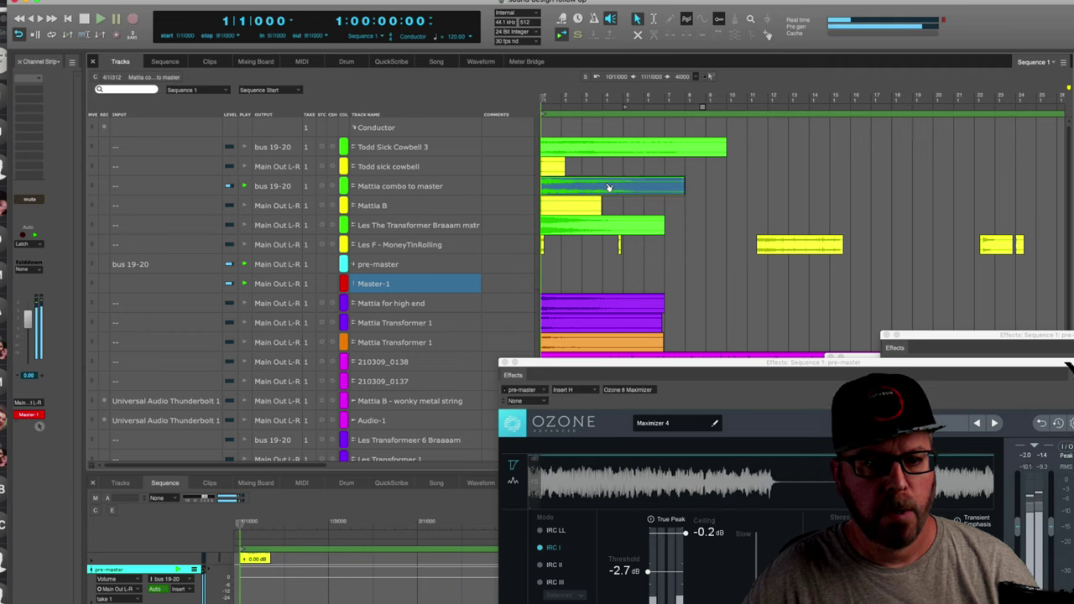
# Bounce the combo to master soundbite to disk and into the sequence, named with the contributor's name plus Stranger String mstr.
pyautogui.press('super+alt+b')
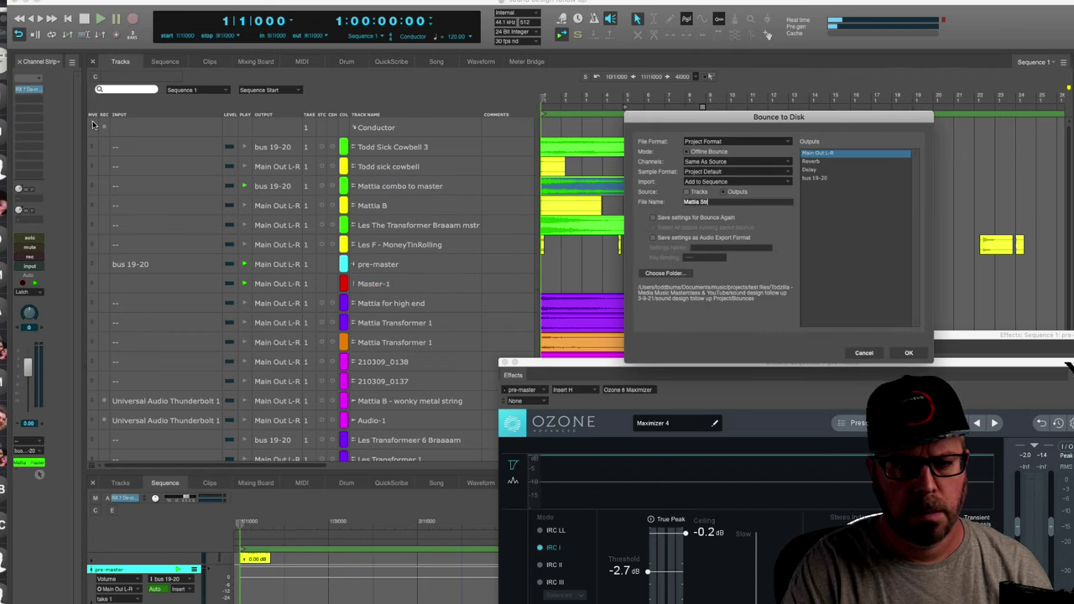
pyautogui.write('ranger STring')
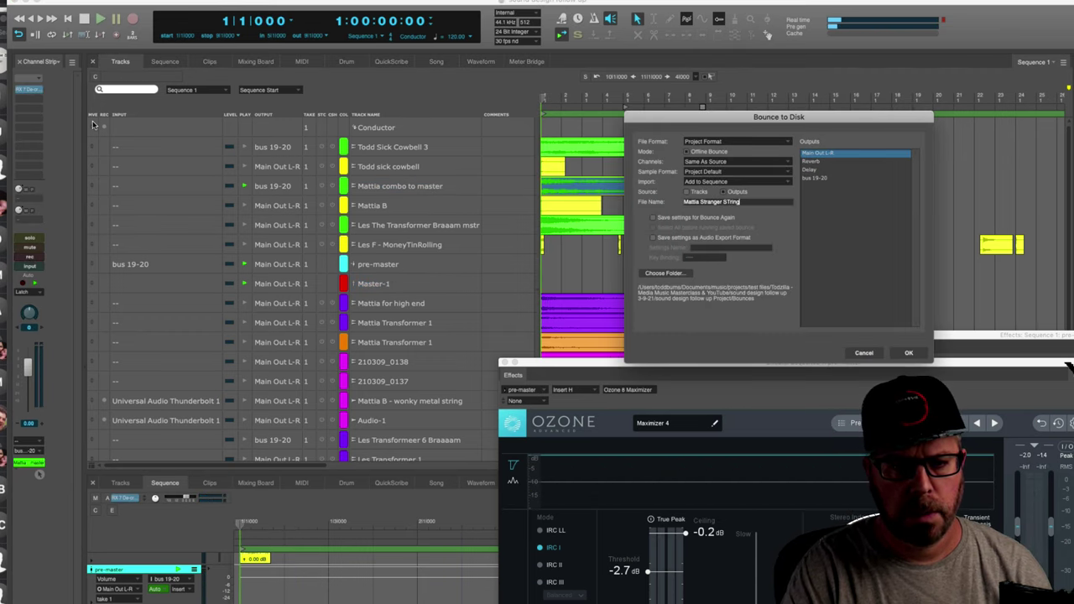
pyautogui.press('Left')
pyautogui.press('Left')
pyautogui.press('Left')
pyautogui.press('Left')
pyautogui.press('BackSpace')
pyautogui.write('tring mstr')
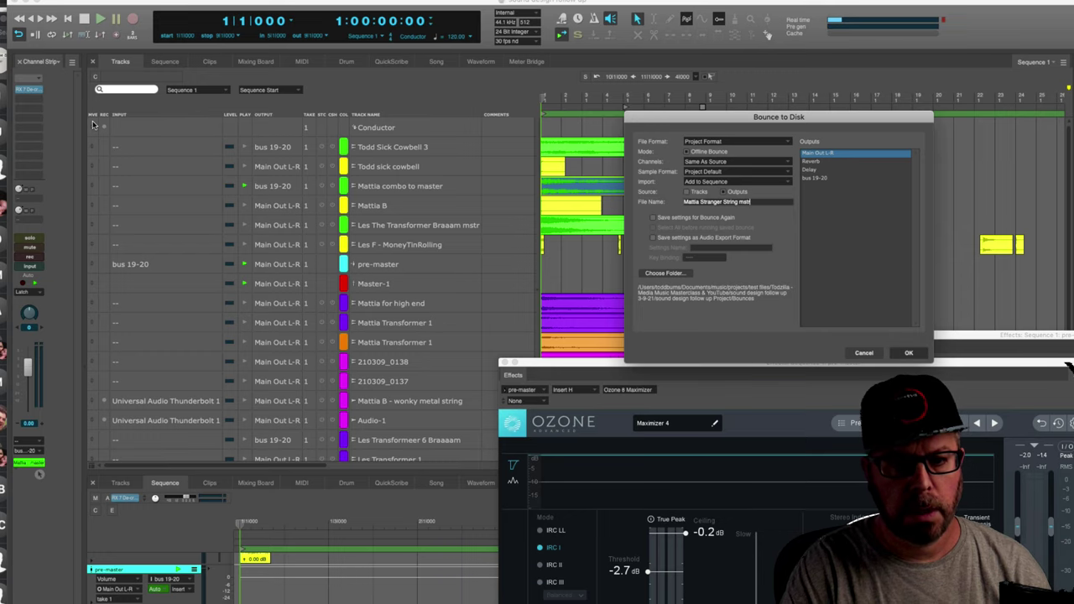
pyautogui.press('Return')
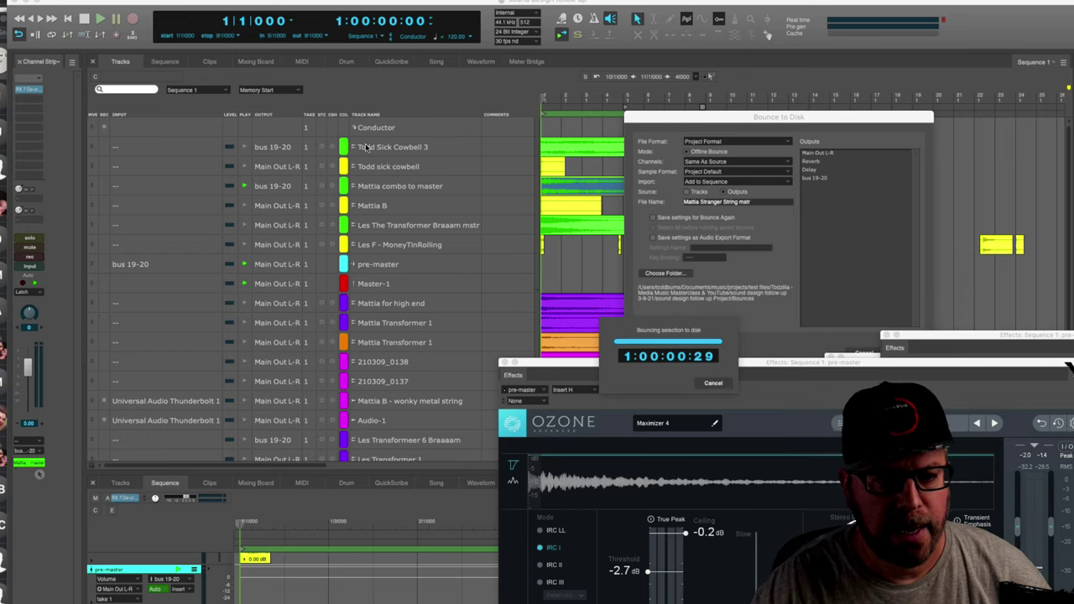
# Recolor the combo to master track purple and the bounced Stranger String mstr track green.
pyautogui.click(343, 205)
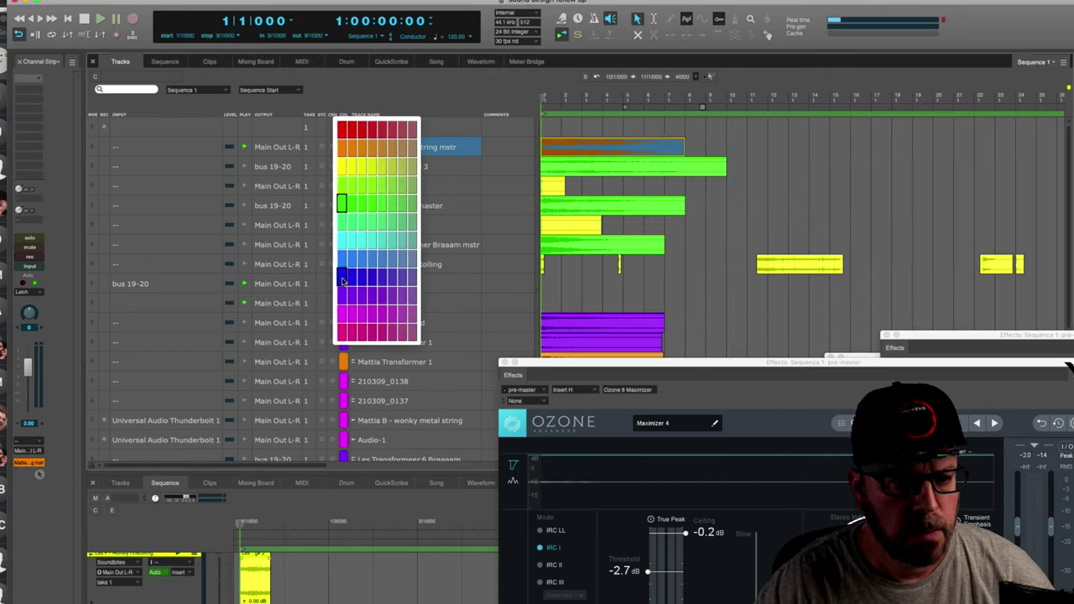
pyautogui.click(344, 280)
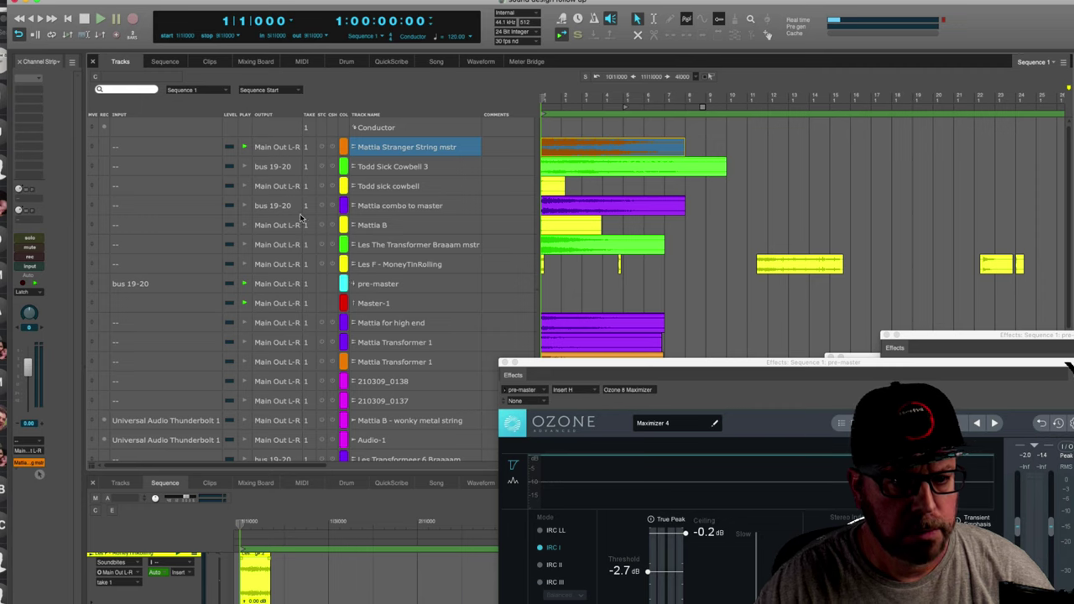
pyautogui.click(342, 148)
pyautogui.click(342, 198)
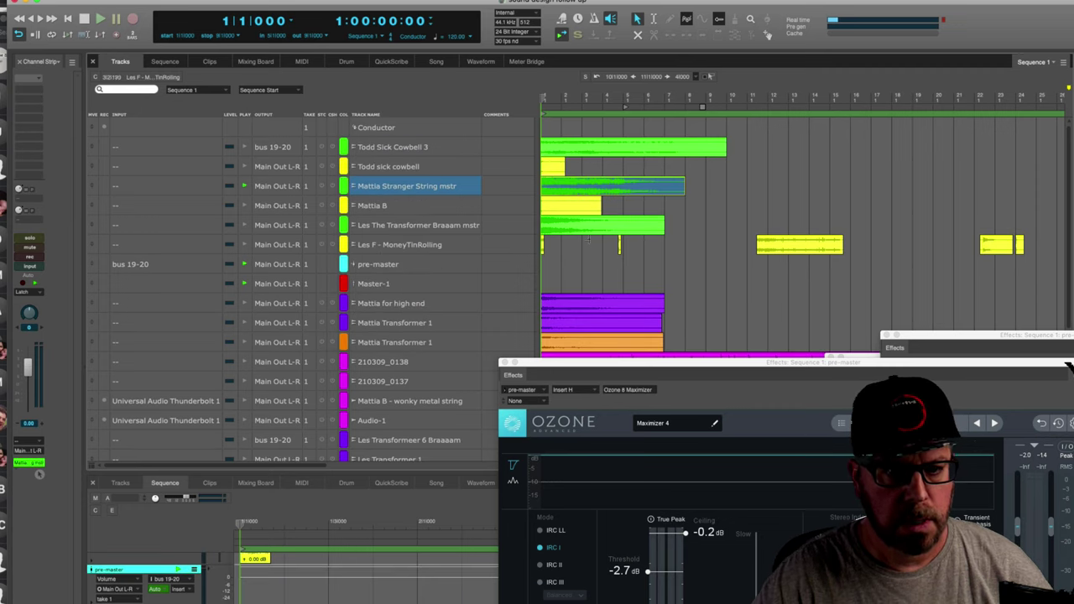
# Audition the soloed Les The Transformer Braaam mstr against Stranger String mstr, and select the Stranger String soundbite.
pyautogui.click(27, 239)
pyautogui.press('space')
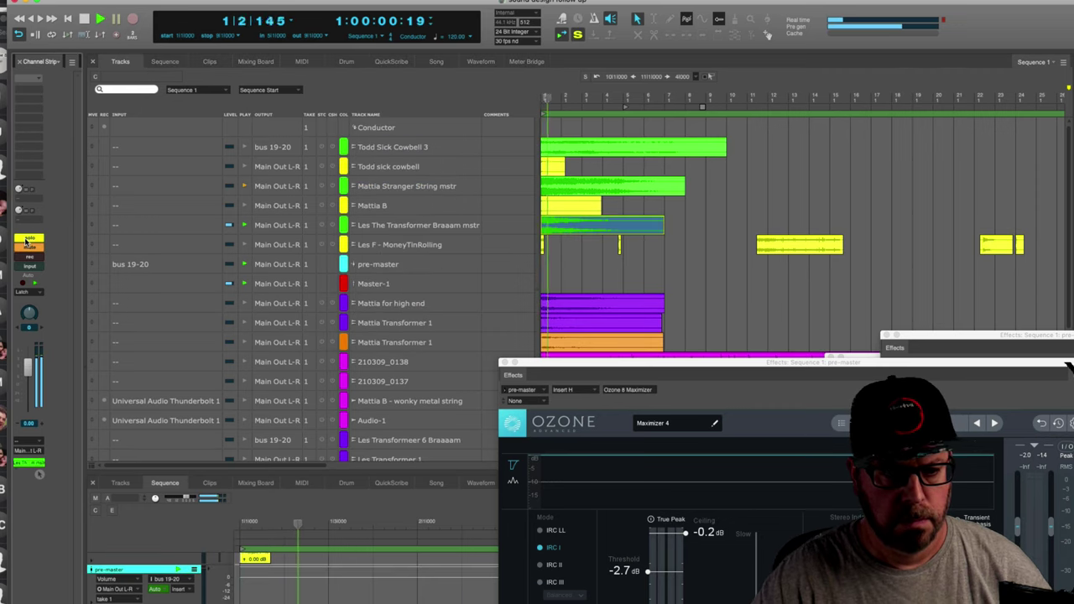
pyautogui.press('space')
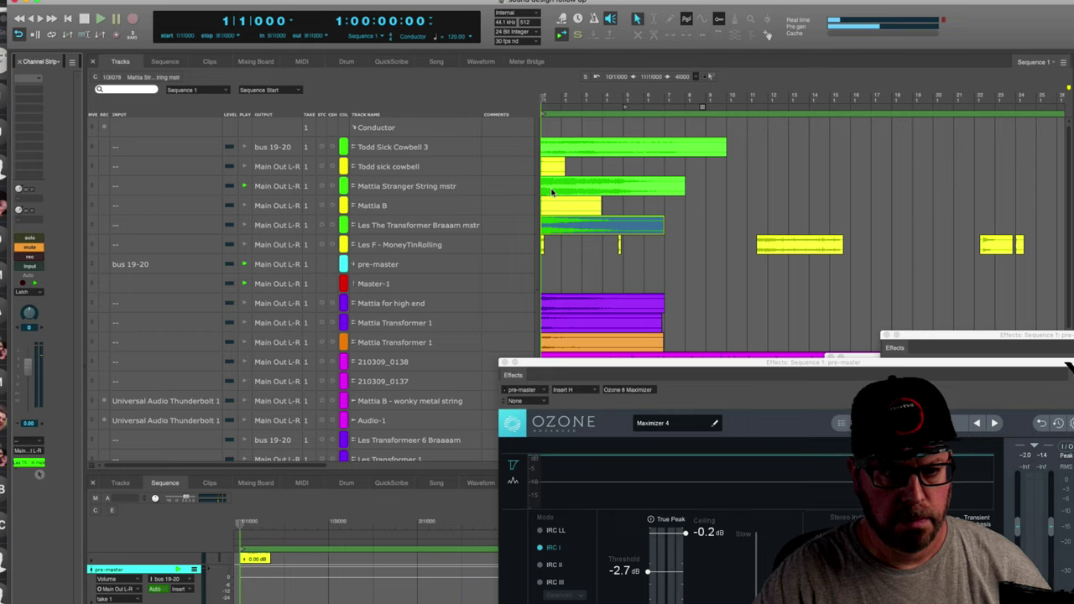
pyautogui.press('space')
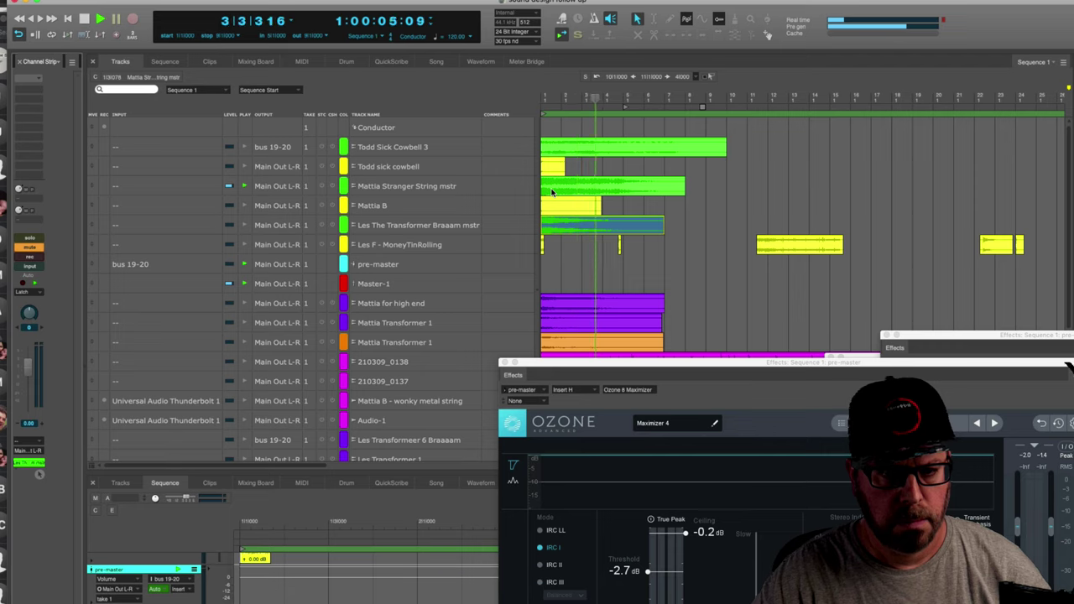
pyautogui.click(667, 188)
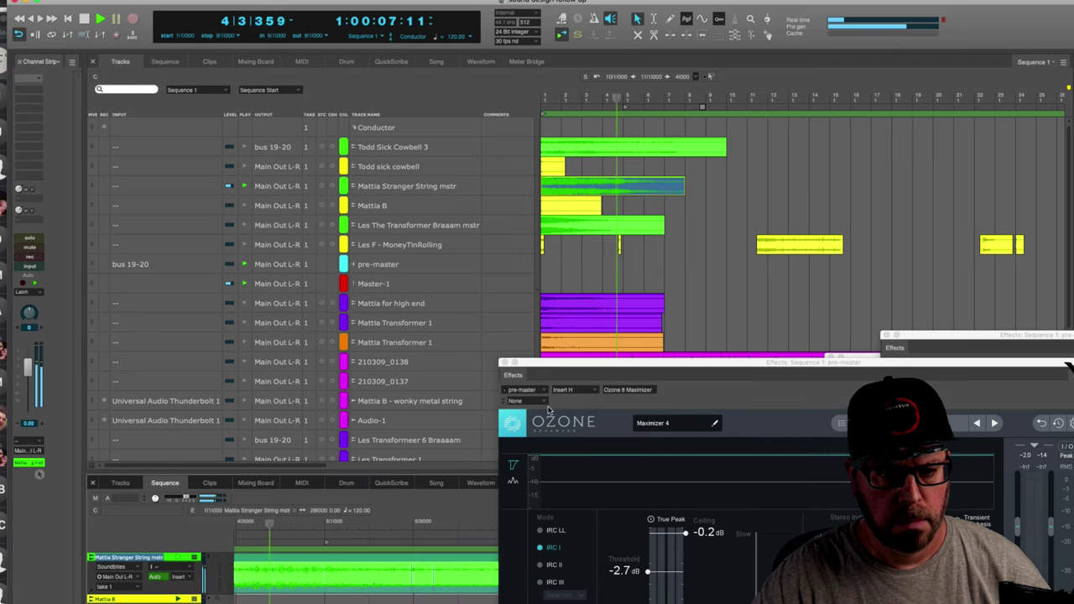
# Close the open pre-master effects windows, including Ozone 8 Maximizer and UAD Ampex ATR-102.
pyautogui.click(504, 362)
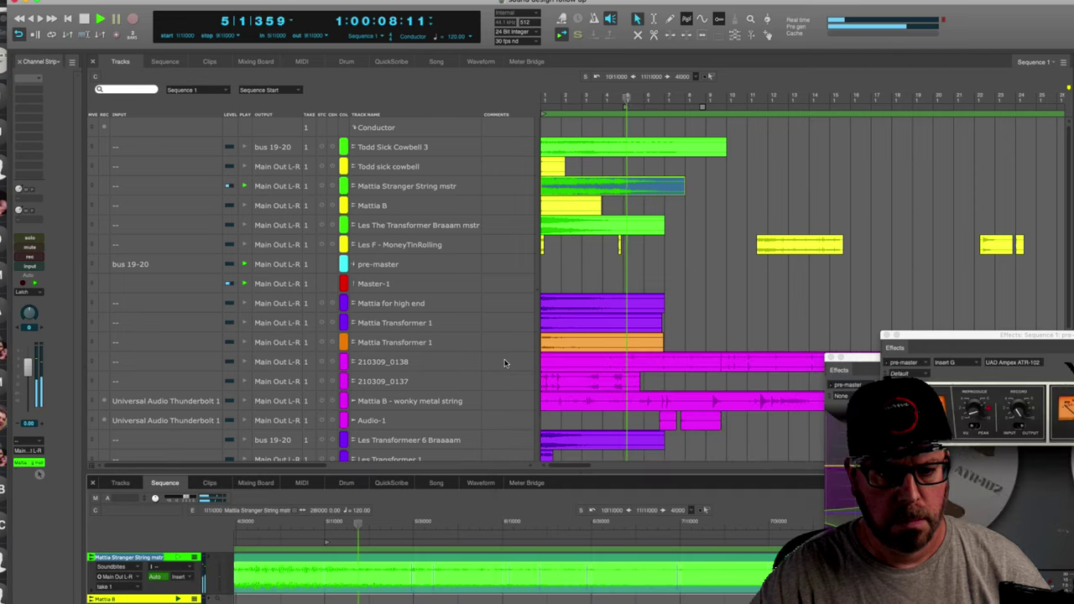
pyautogui.click(887, 334)
pyautogui.click(830, 358)
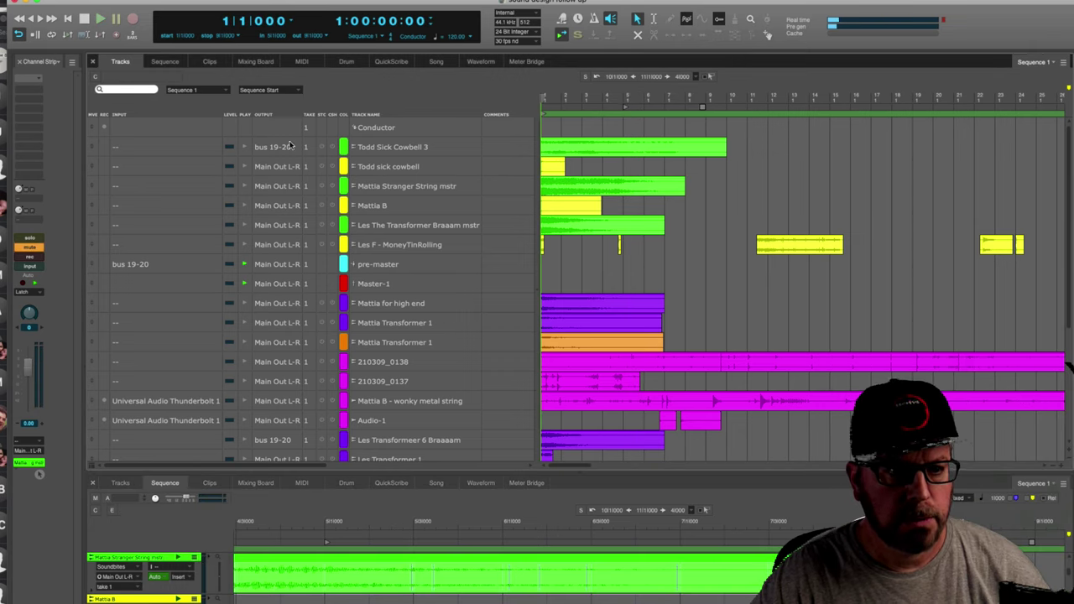
# Play the Sick Cowbell 3 soundbite, and open the pre-master's DSM V3 and Distressor inserts with the Distressor fully in view.
pyautogui.click(571, 146)
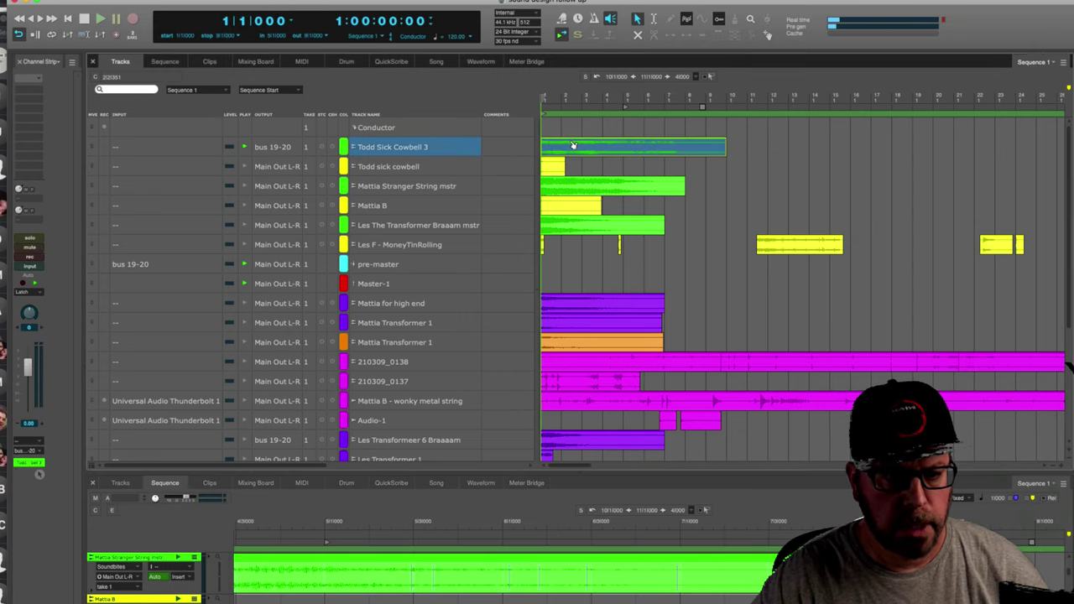
pyautogui.press('space')
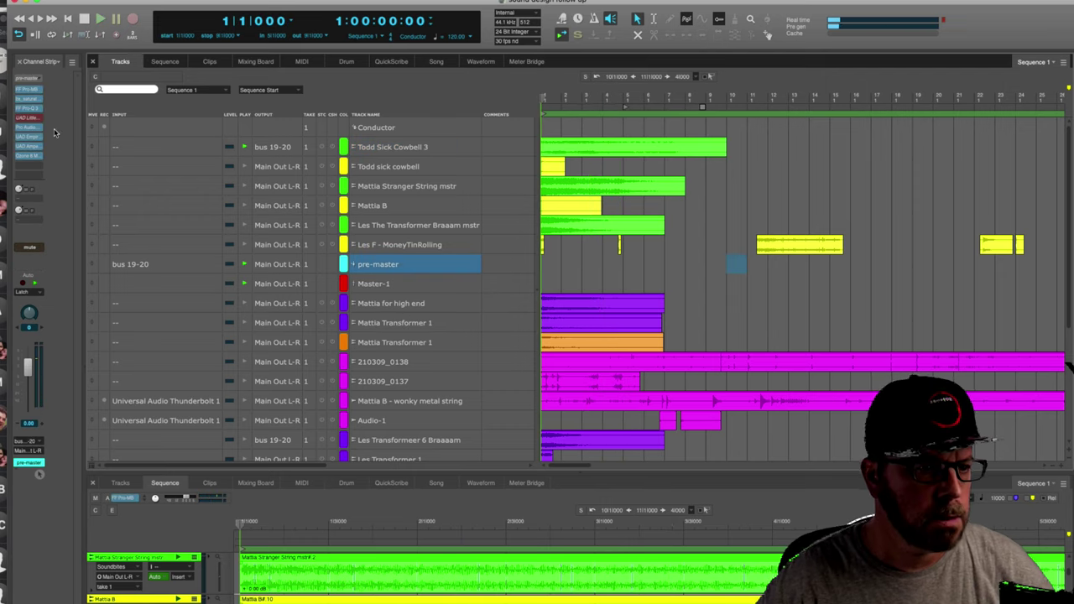
pyautogui.click(32, 127)
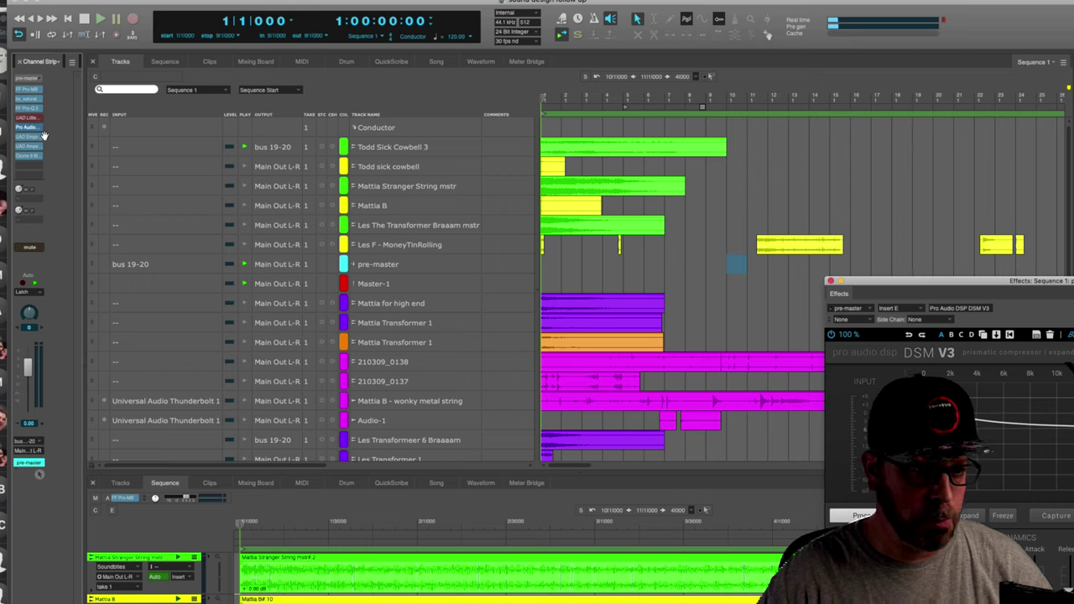
pyautogui.click(33, 137)
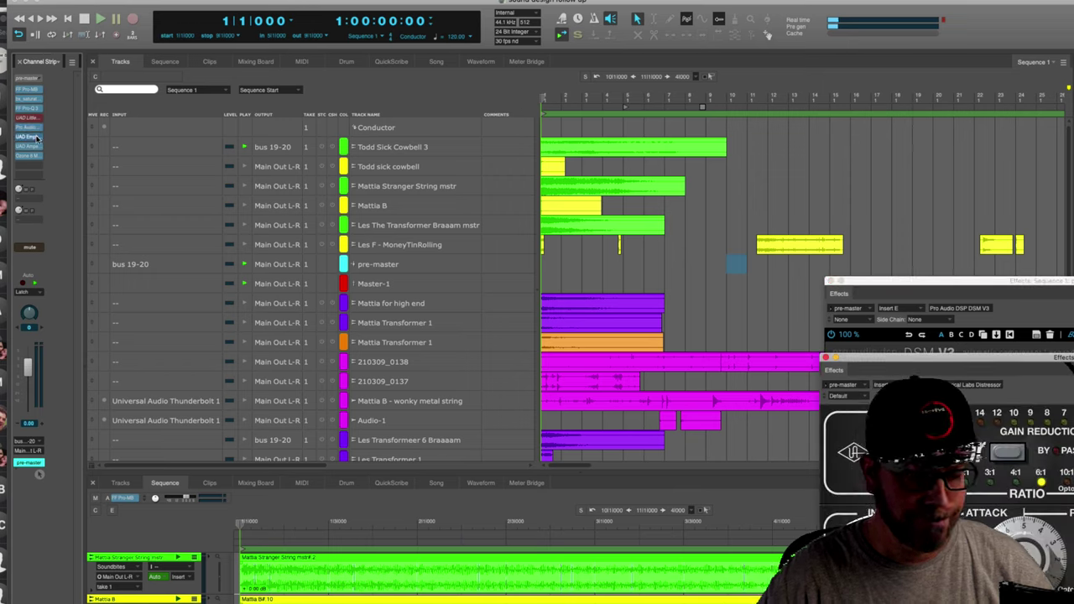
pyautogui.moveTo(1069, 358); pyautogui.dragTo(839, 345)
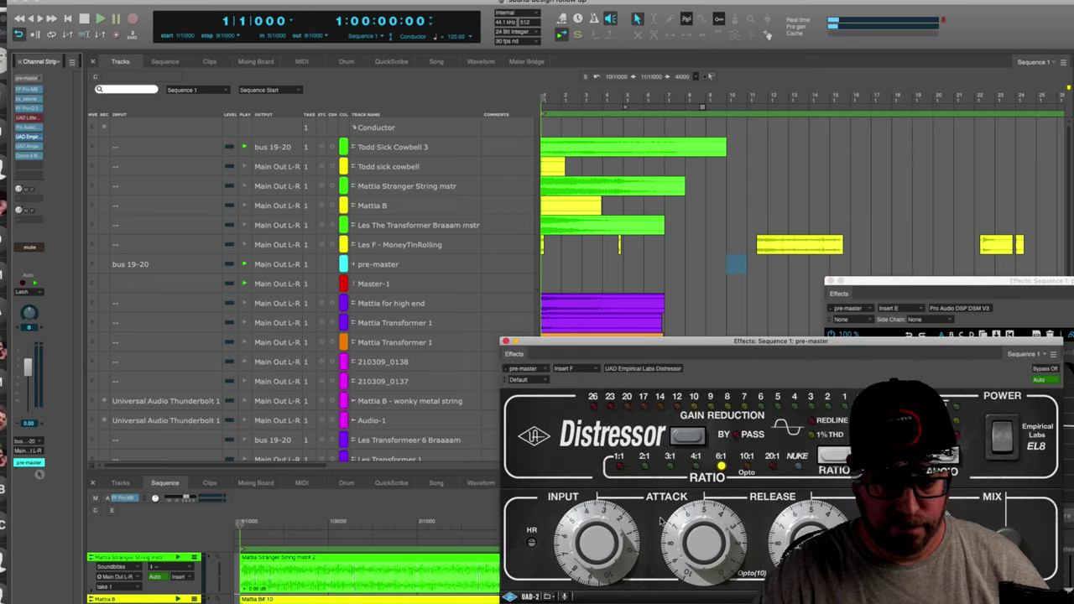
# Raise the Distressor's input slightly while playing Sick Cowbell 3, and replay the sound to judge the compression.
pyautogui.press('space')
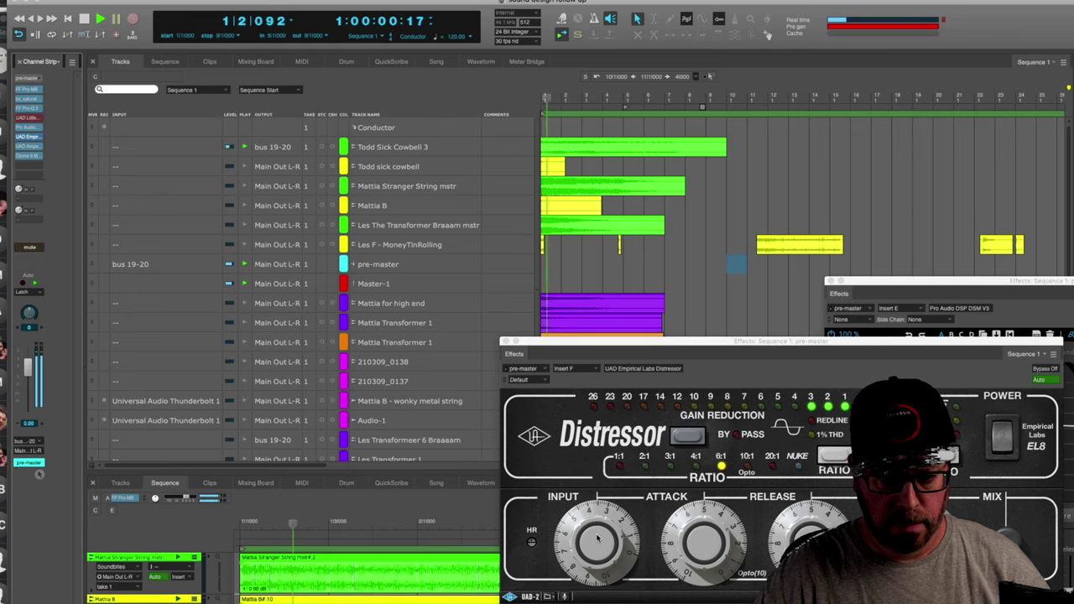
pyautogui.moveTo(598, 533); pyautogui.dragTo(596, 523)
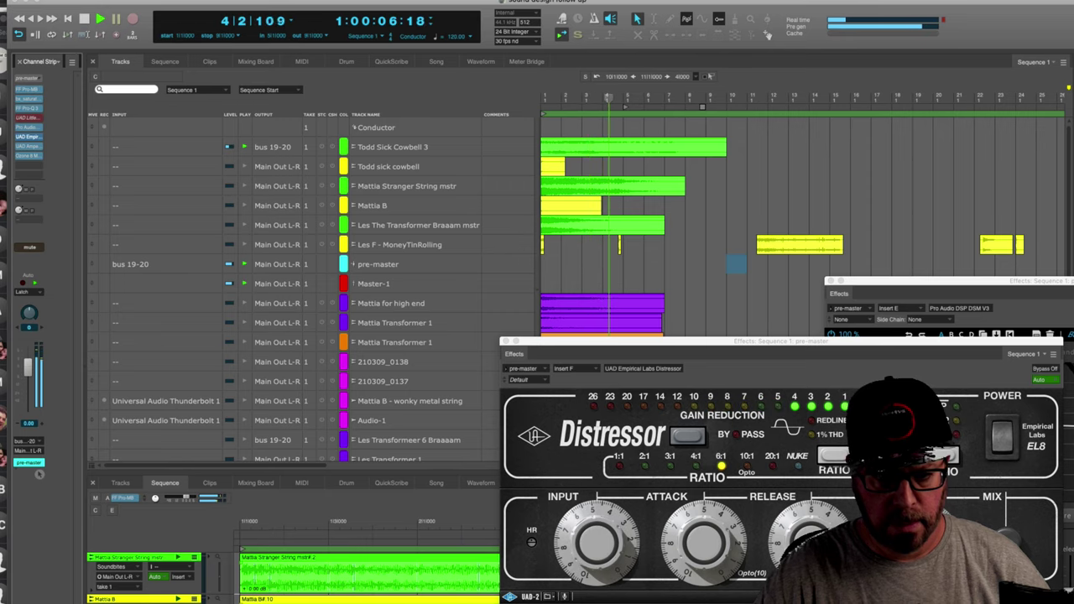
pyautogui.press('space')
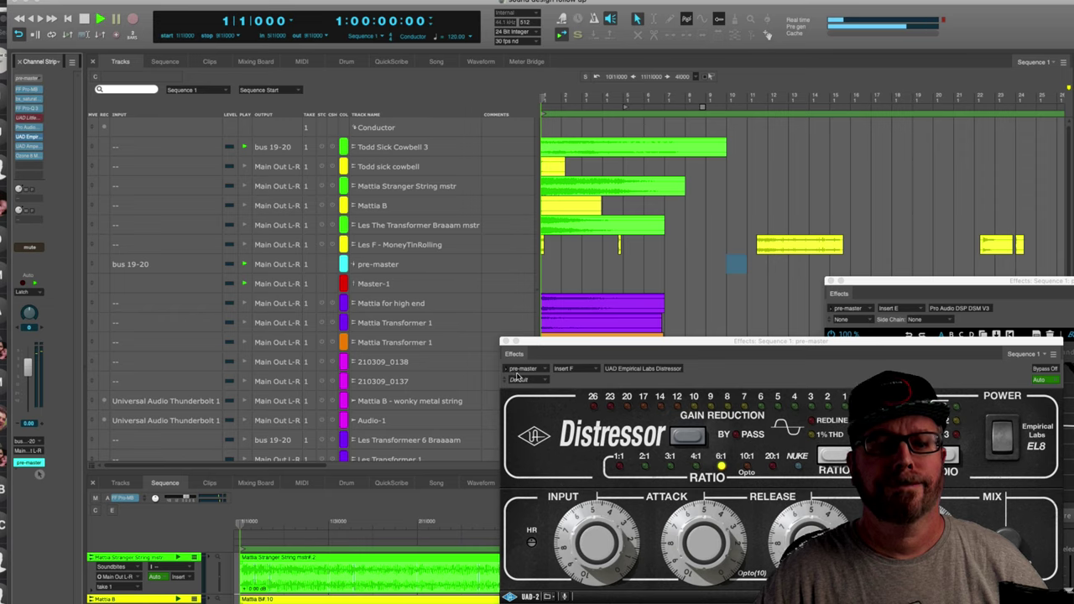
pyautogui.press('space')
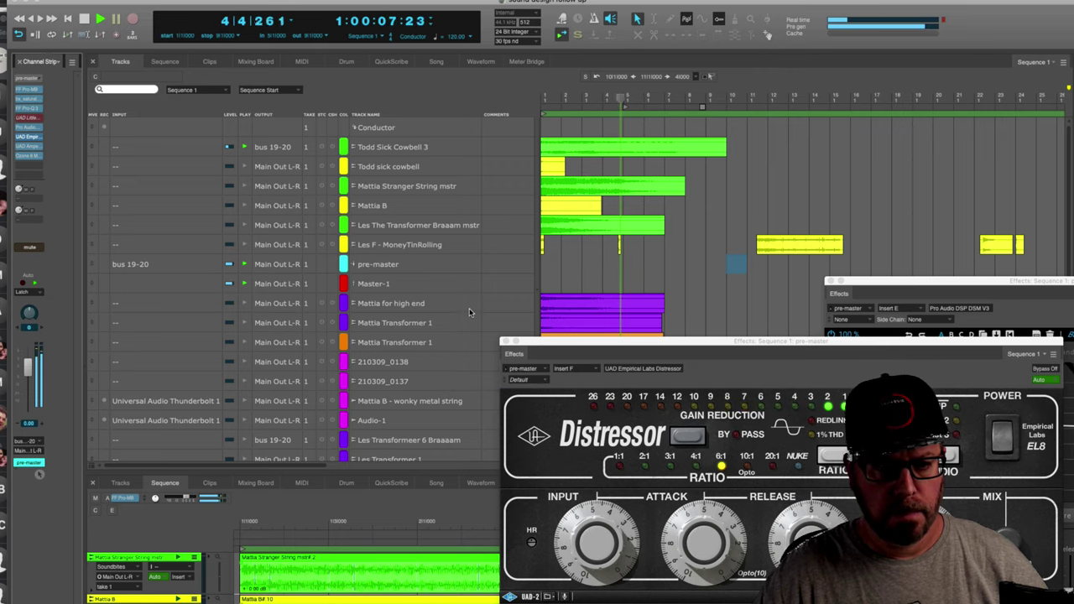
pyautogui.press('space')
# Solo and audition Les The Transformer Braaam mstr and Stranger String mstr in turn as loudness references.
pyautogui.click(569, 231)
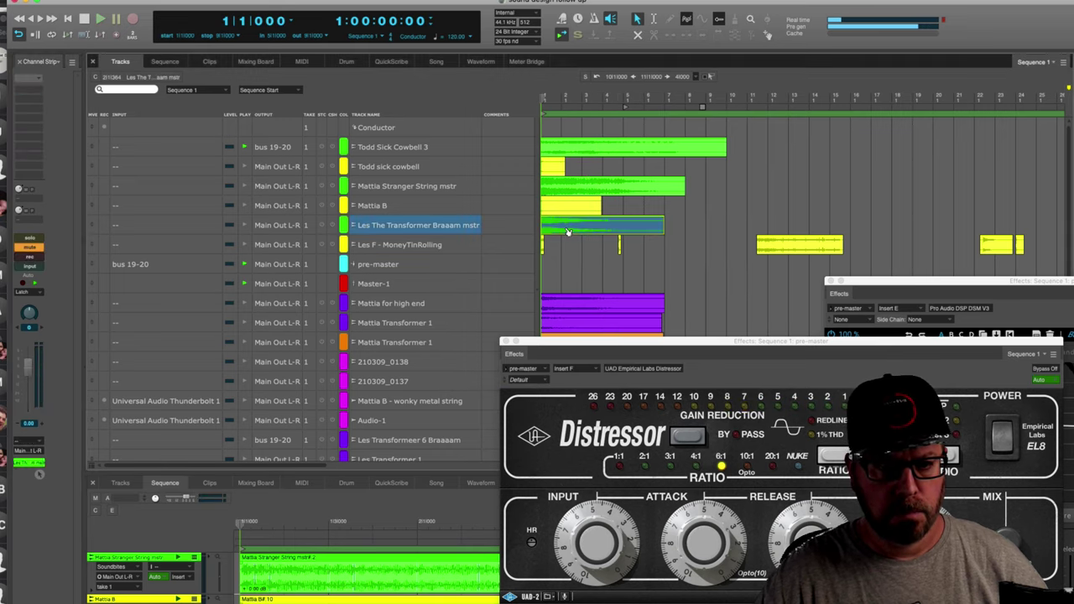
pyautogui.click(30, 241)
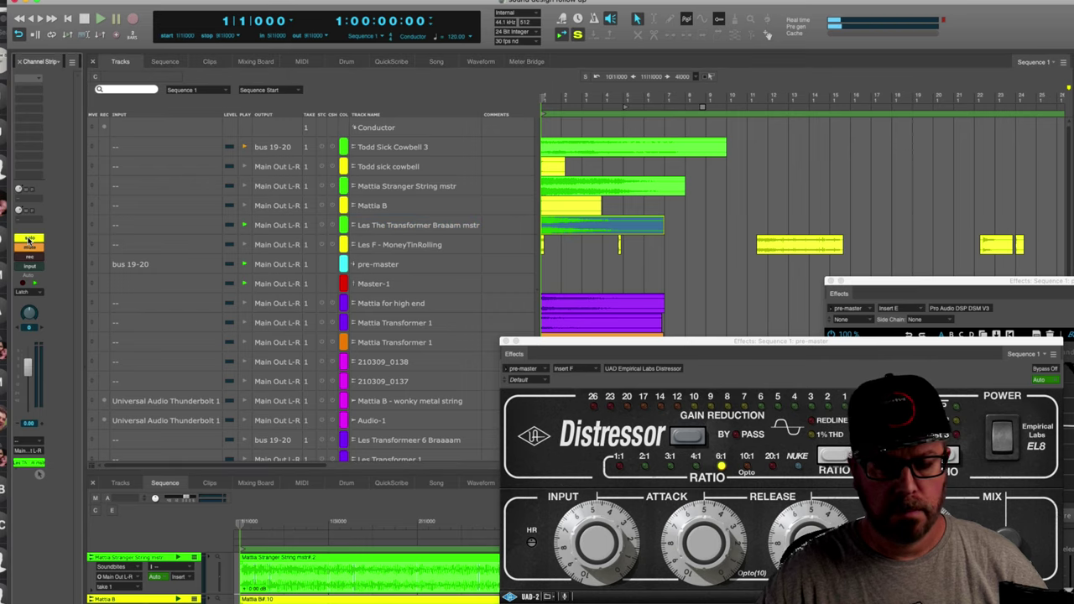
pyautogui.press('space')
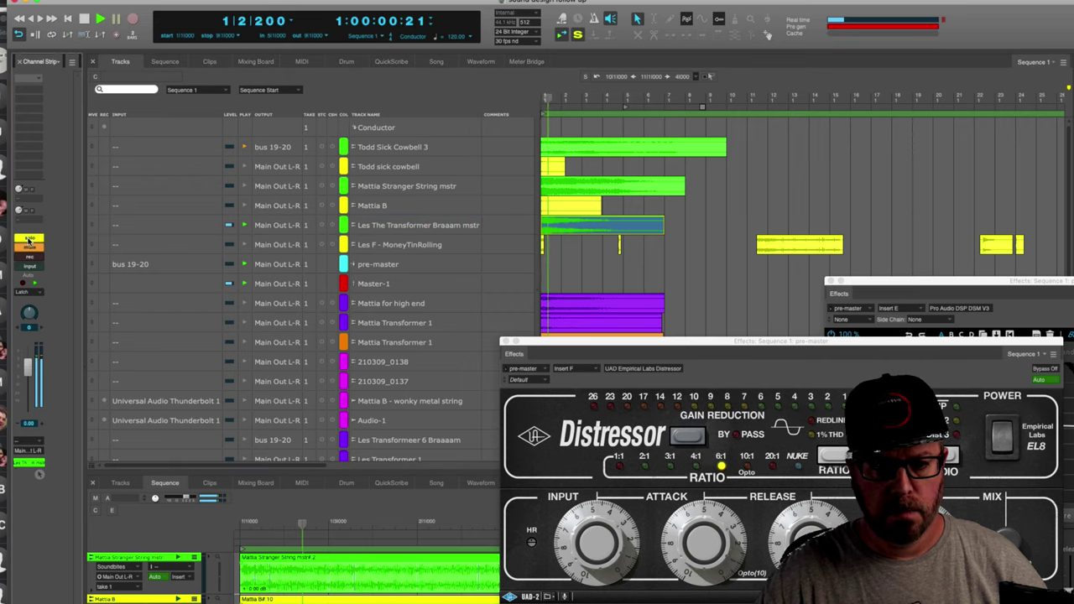
pyautogui.press('space')
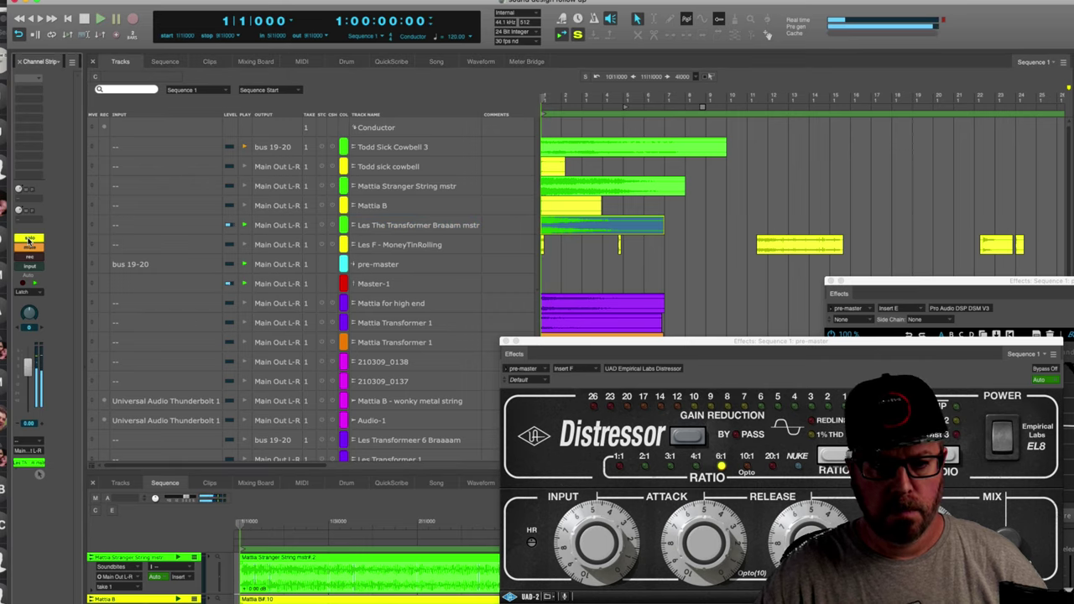
pyautogui.click(550, 186)
pyautogui.click(30, 240)
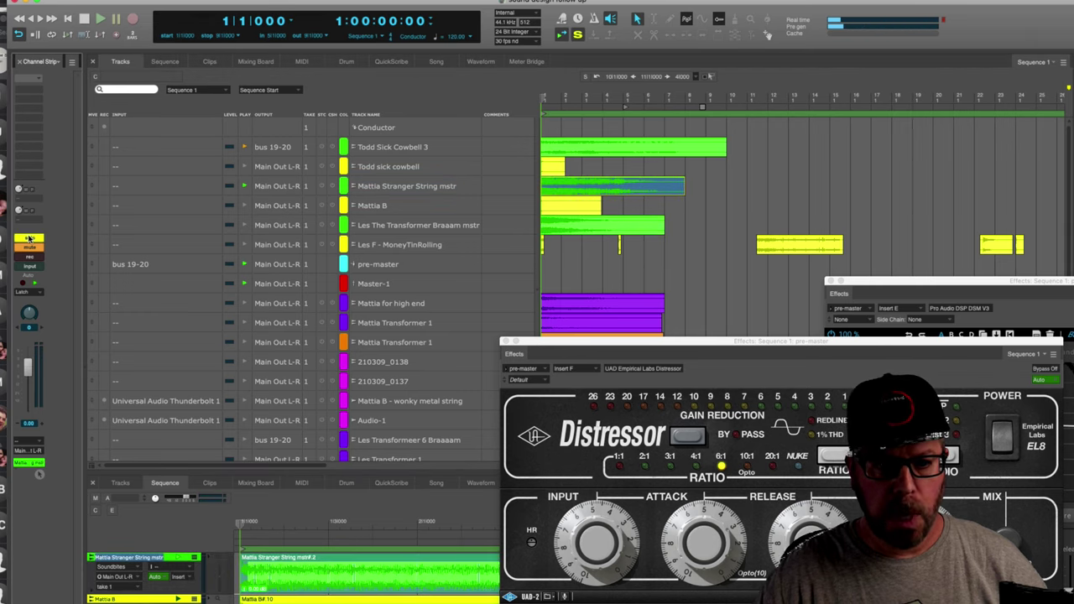
pyautogui.press('space')
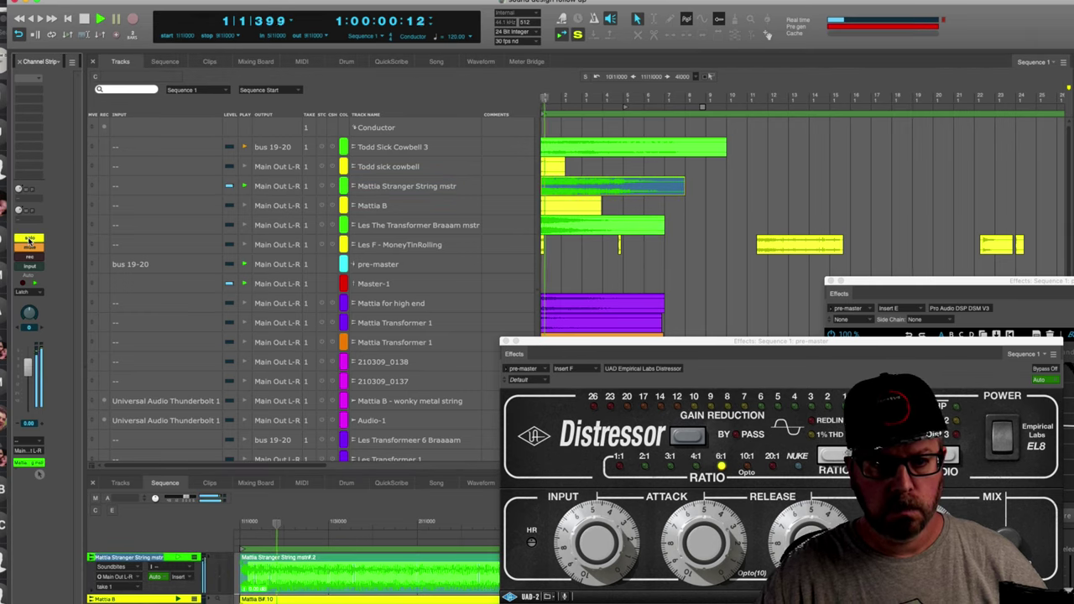
pyautogui.press('space')
# Replay the Sick Cowbell 3 soundbite through the pre-master chain while watching the Distressor's gain reduction.
pyautogui.click(591, 149)
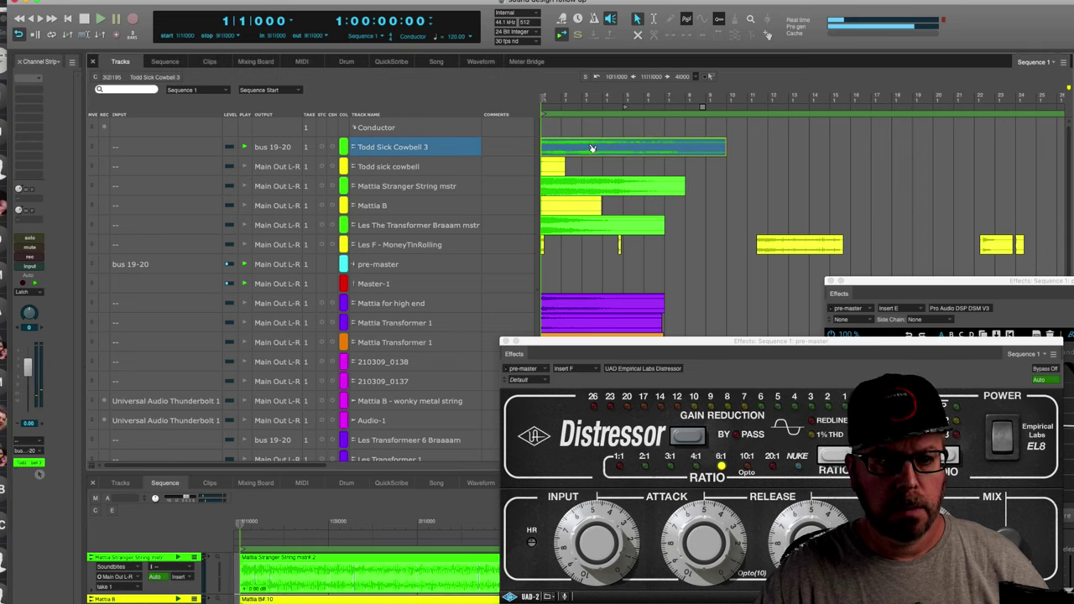
pyautogui.press('space')
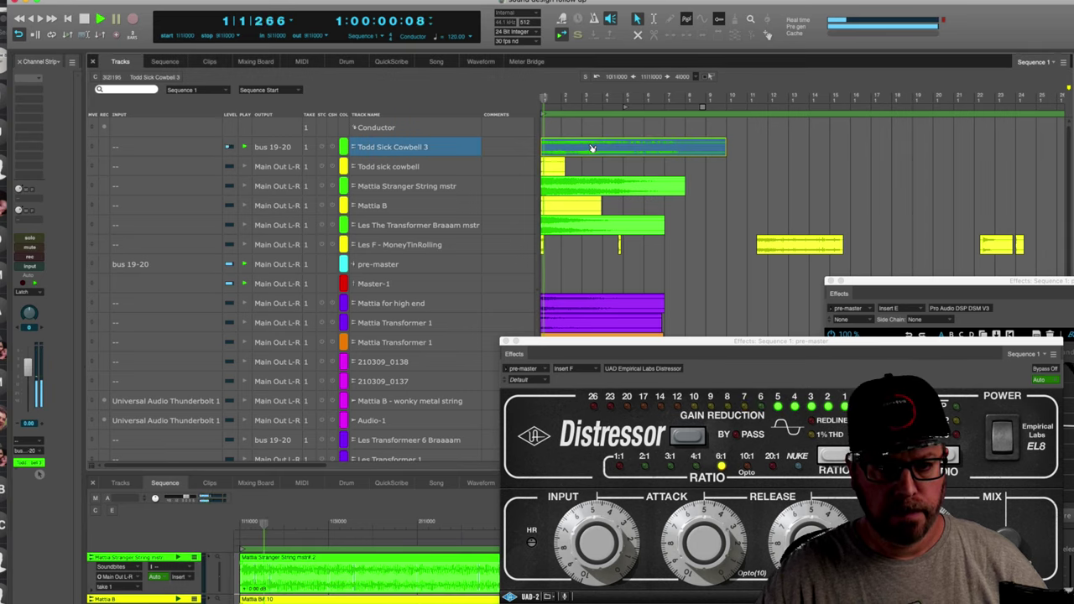
pyautogui.click(781, 150)
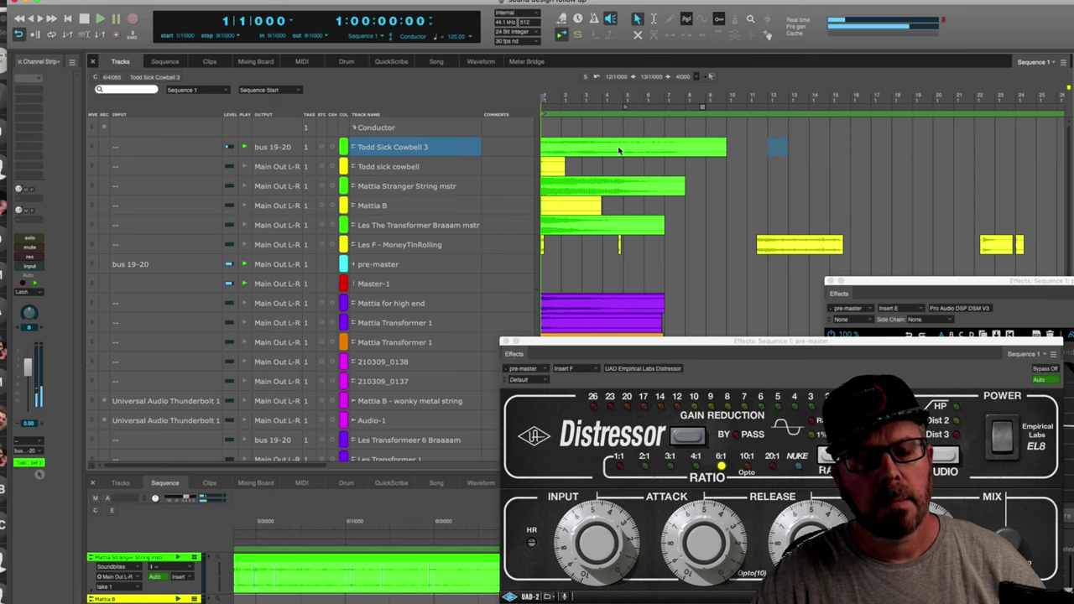
# Bounce the Sick Cowbell 3 soundbite to disk and into the sequence, named with the creator's name plus Mega Cow mstr.
pyautogui.click(621, 151)
pyautogui.click(67, 2)
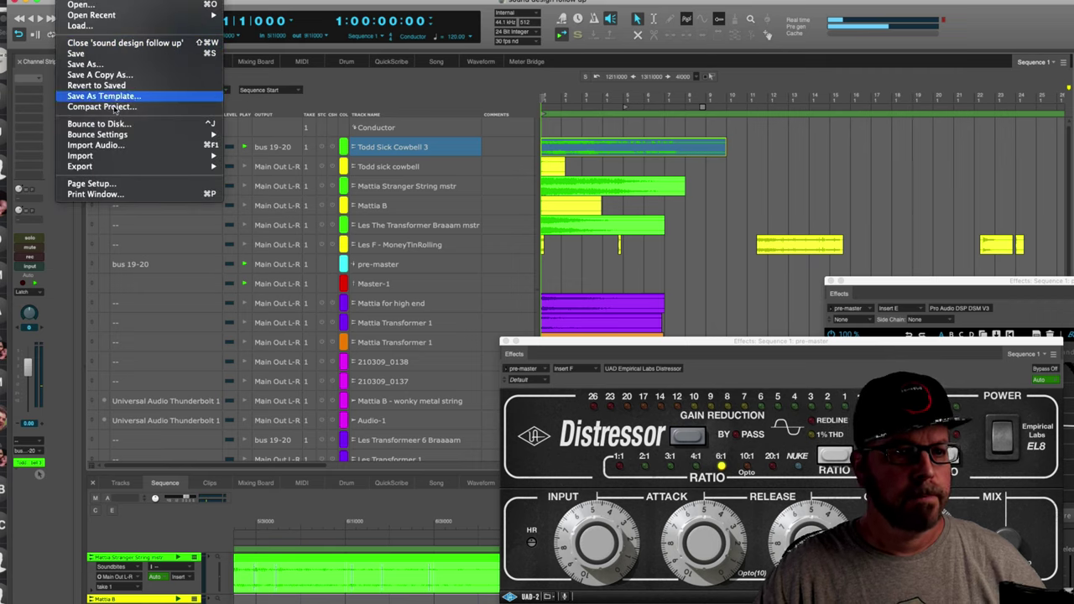
pyautogui.click(116, 124)
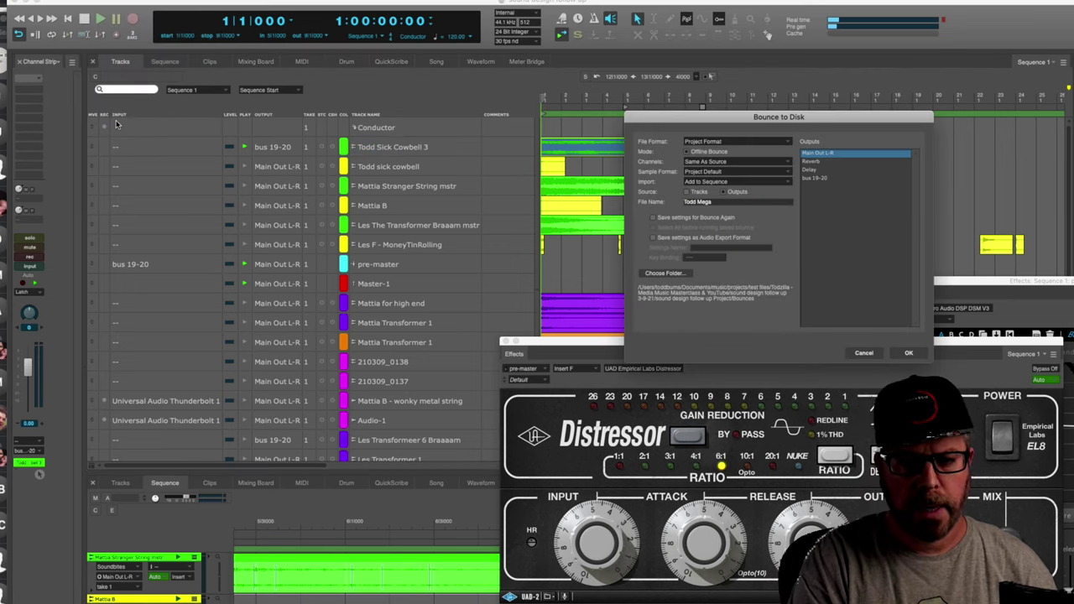
pyautogui.write('mstr.')
pyautogui.press('Return')
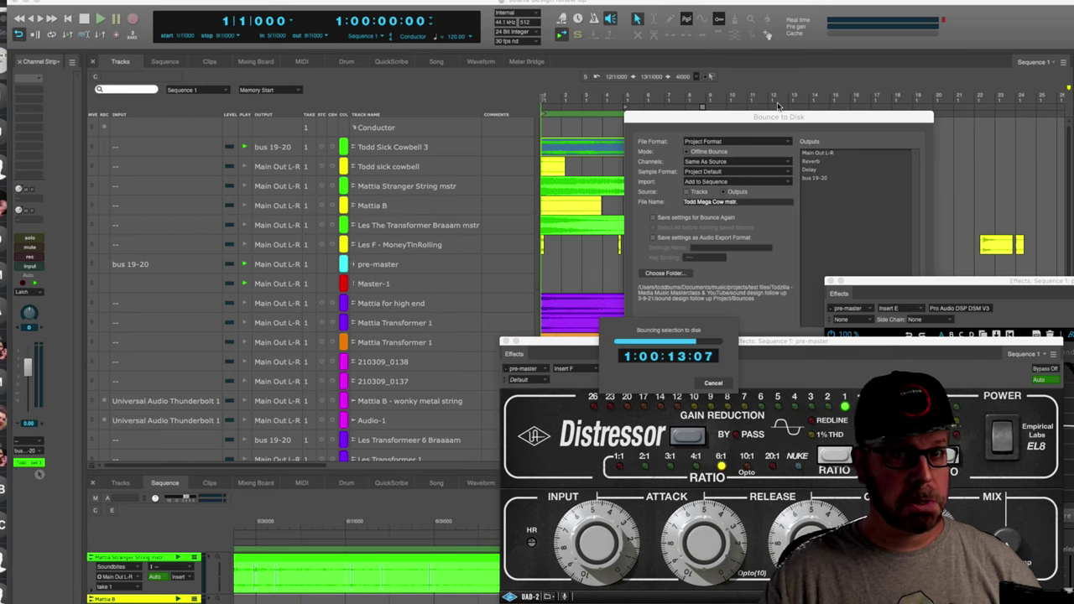
pyautogui.click(343, 147)
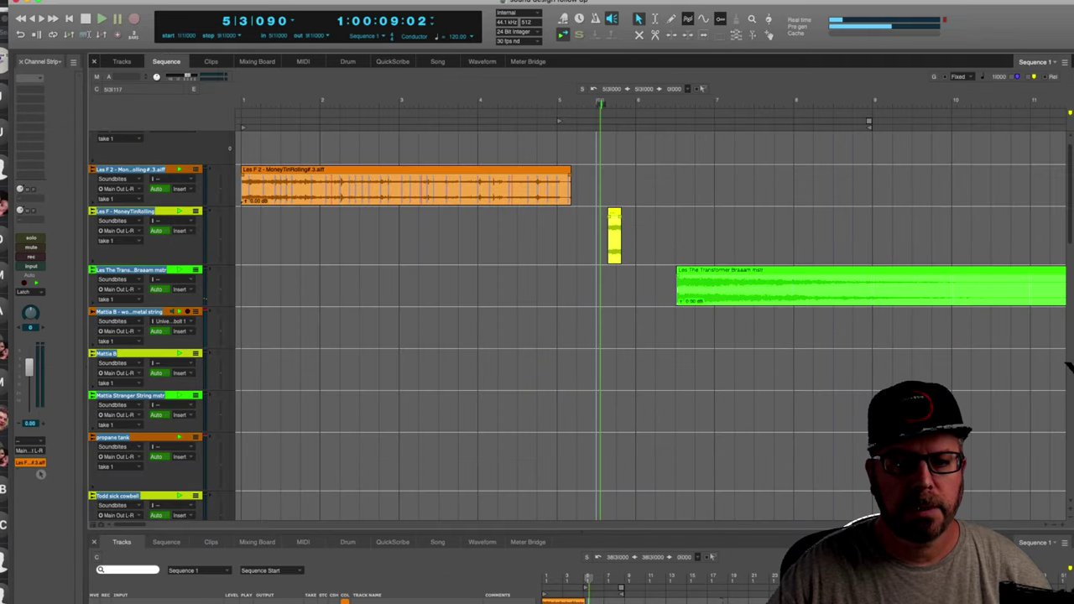
# Play the sequence from bar 5 to compare the yellow MoneyTinRolling sound with The Transformer Braaam mstr.
pyautogui.press('space')
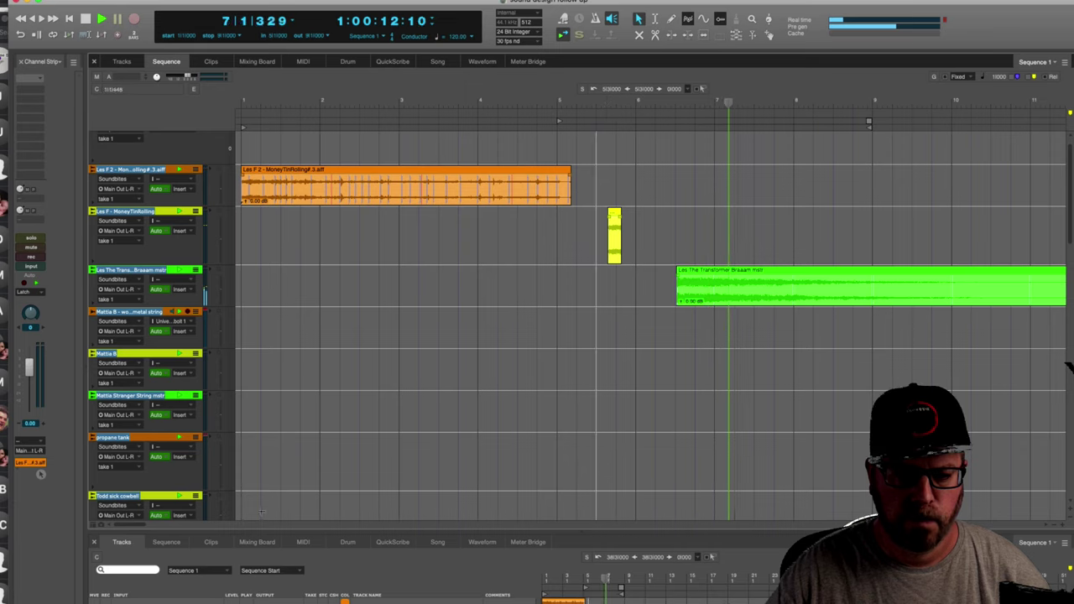
pyautogui.click(1046, 526)
pyautogui.hscroll(10, 1046, 529)
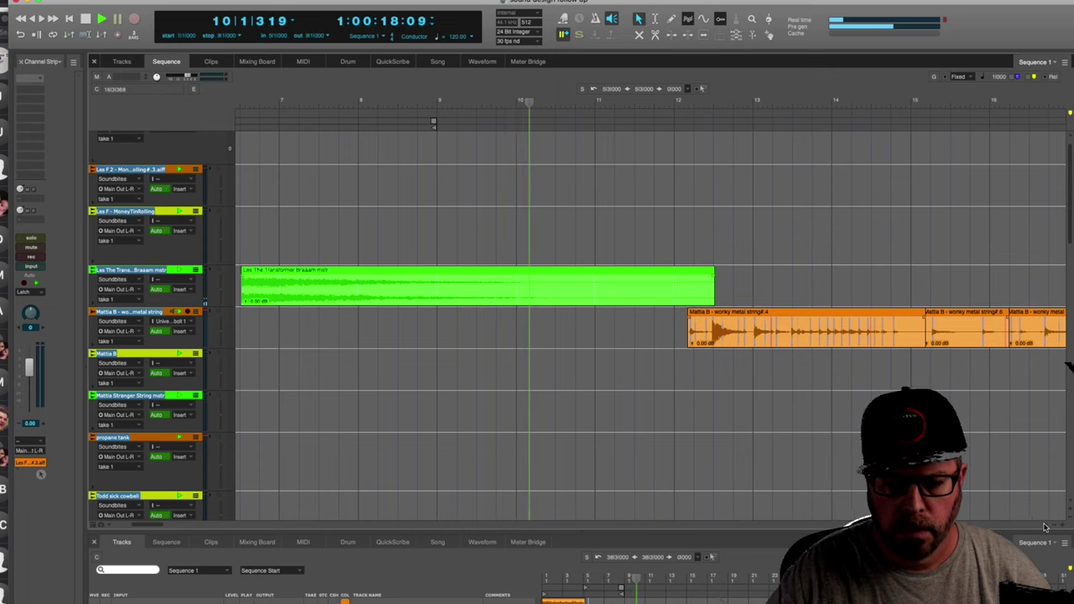
# Play from bar 19 to compare the yellow source with Stranger String mstr, and from bar 36 to compare sick cowbell with Mega Cow mstr.
pyautogui.hscroll(2, 1037, 529)
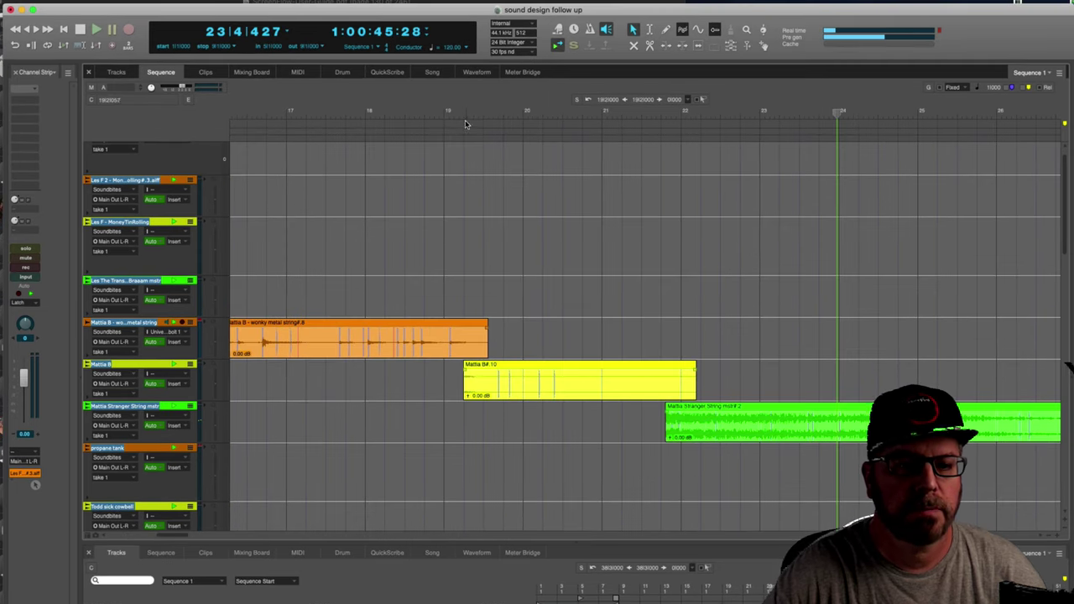
pyautogui.click(465, 120)
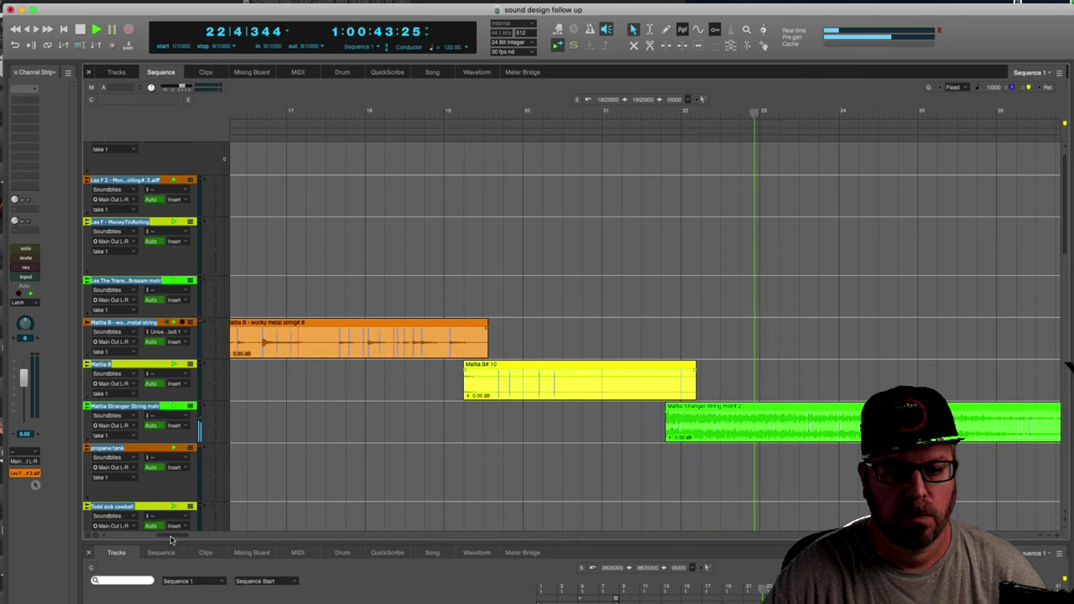
pyautogui.moveTo(172, 536); pyautogui.dragTo(173, 537)
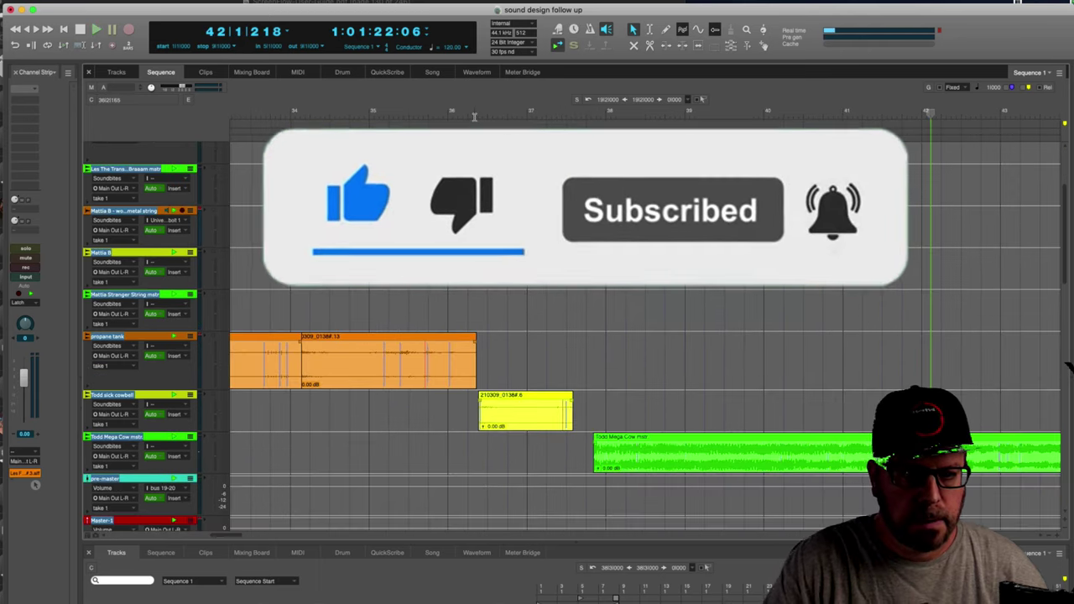
pyautogui.click(474, 116)
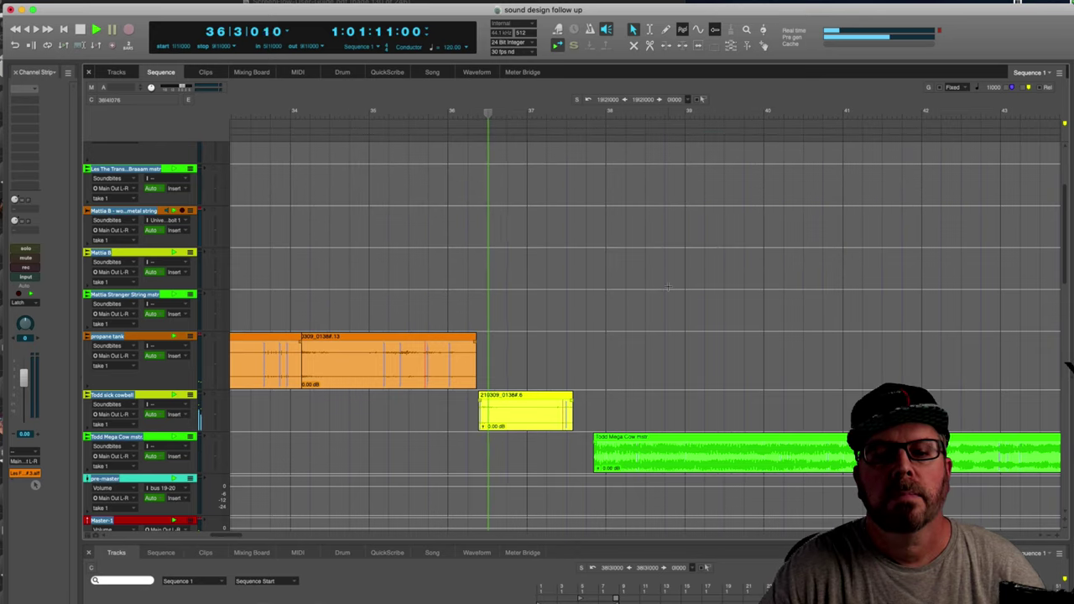